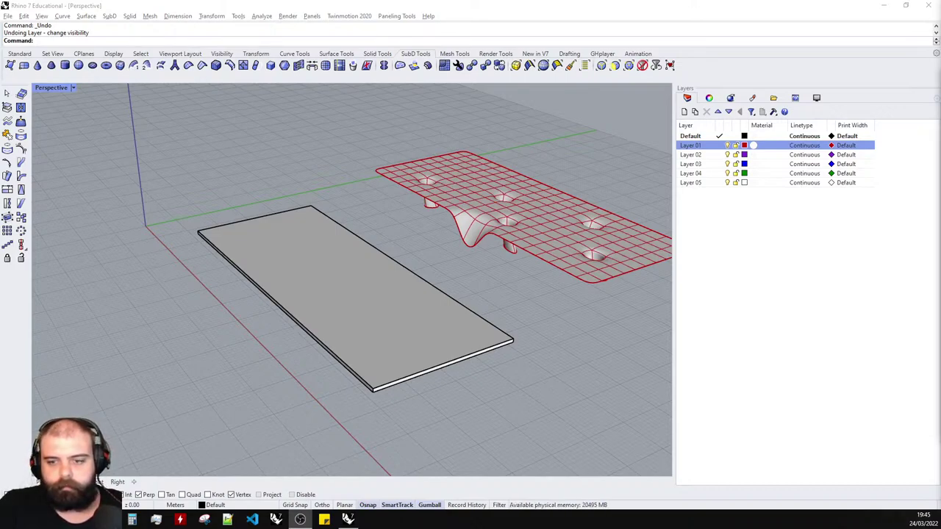
left_click(735, 293)
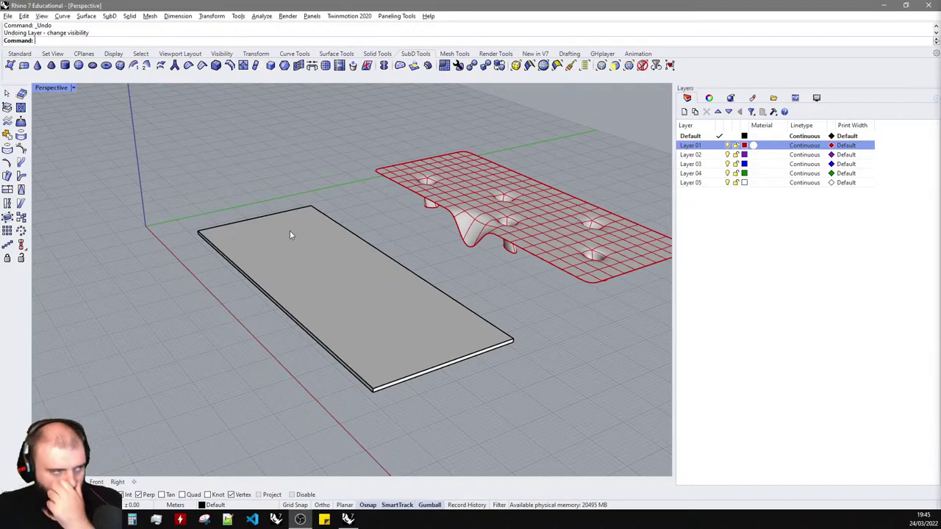
left_click(25, 68)
scroll(195, 184, "down", 2)
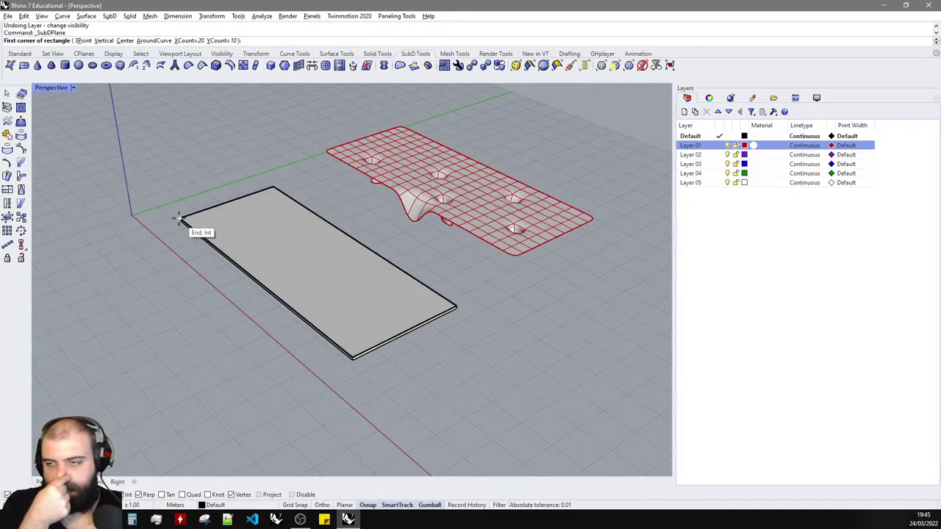
left_click(179, 219)
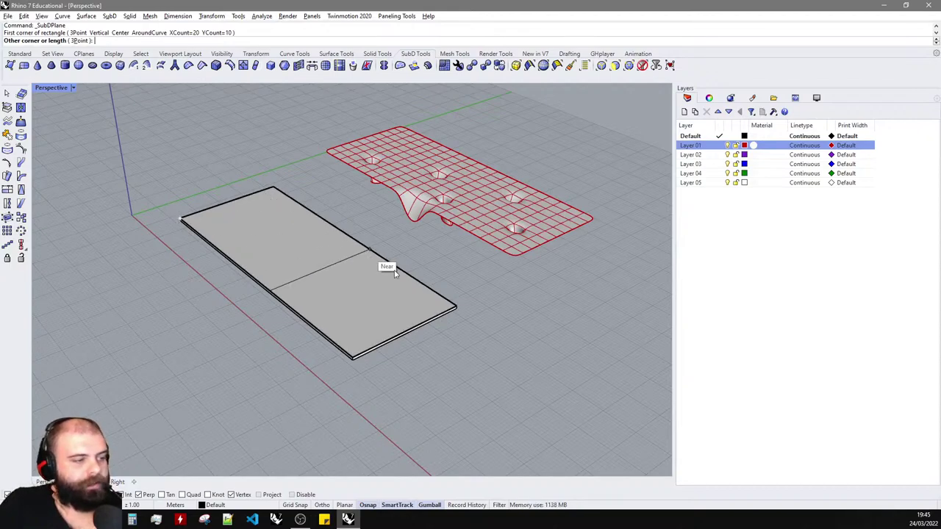
scroll(353, 279, "up", 3)
scroll(348, 275, "down", 4)
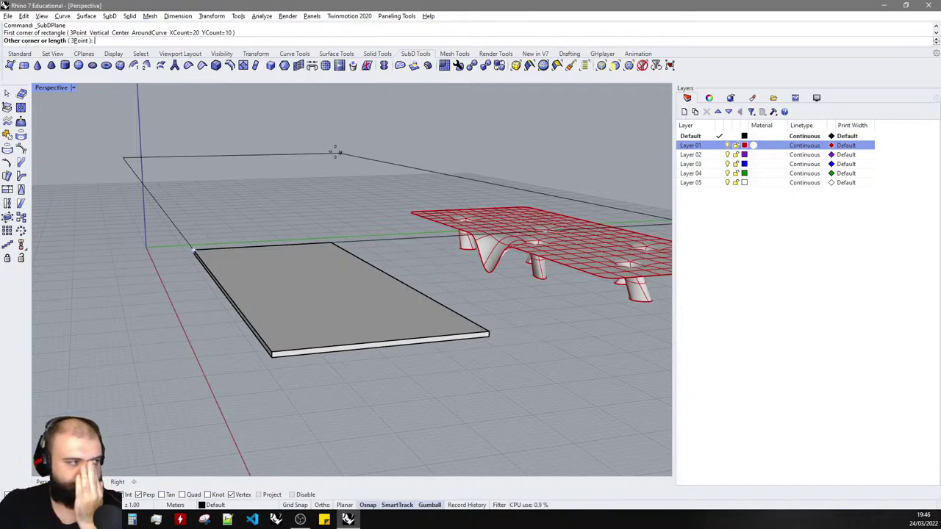
key("Escape")
- Create a SubD plane with 20 by 10 faces spanning opposite top corners of the flat slab
left_click(24, 66)
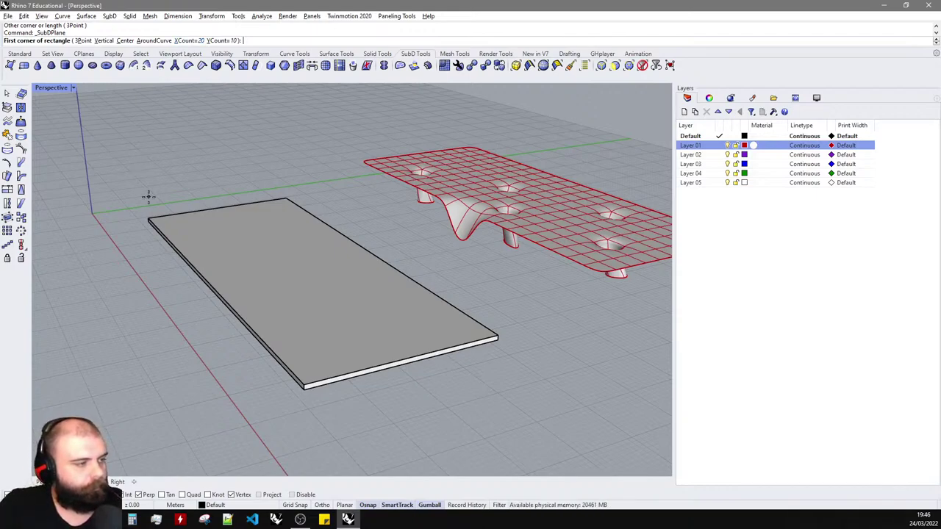
left_click(188, 40)
key("Return")
left_click(230, 41)
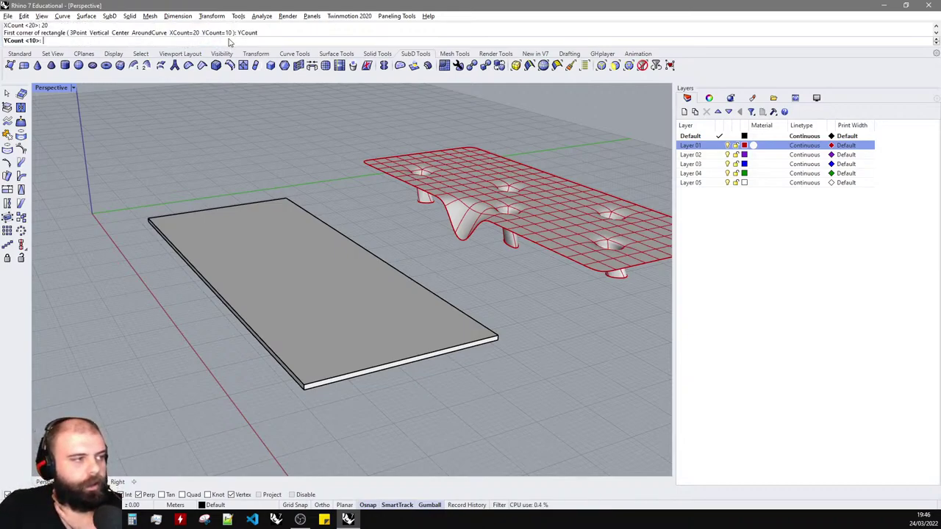
key("Return")
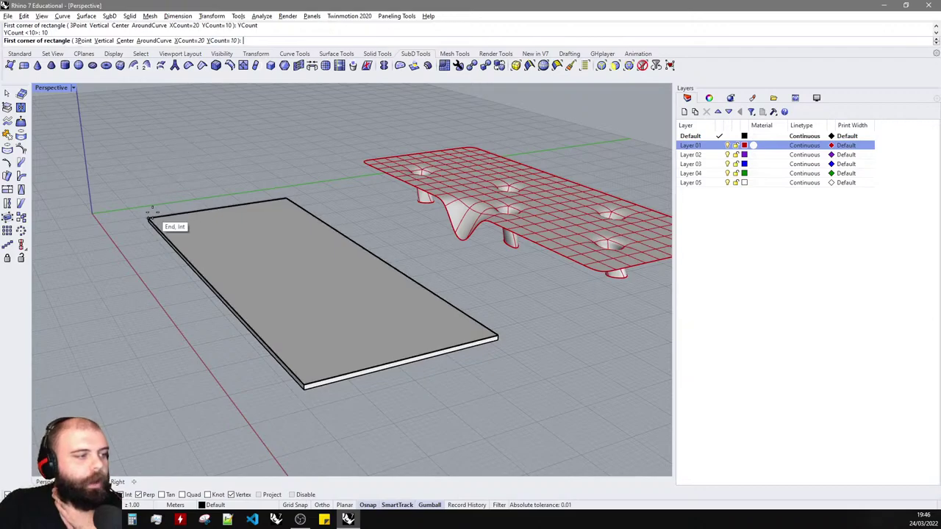
left_click(149, 216)
left_click(497, 337)
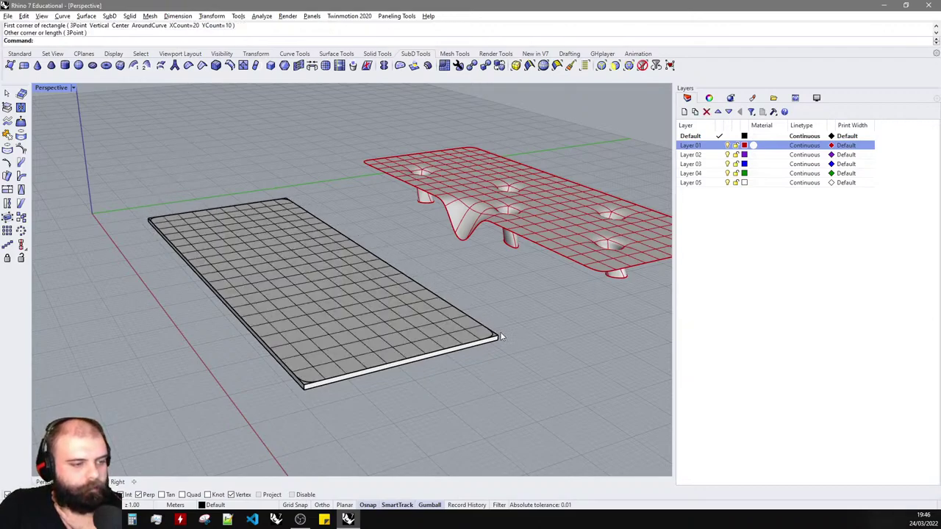
- Select the new SubD plane and raise it 8 m straight above the slab
scroll(372, 311, "up", 3)
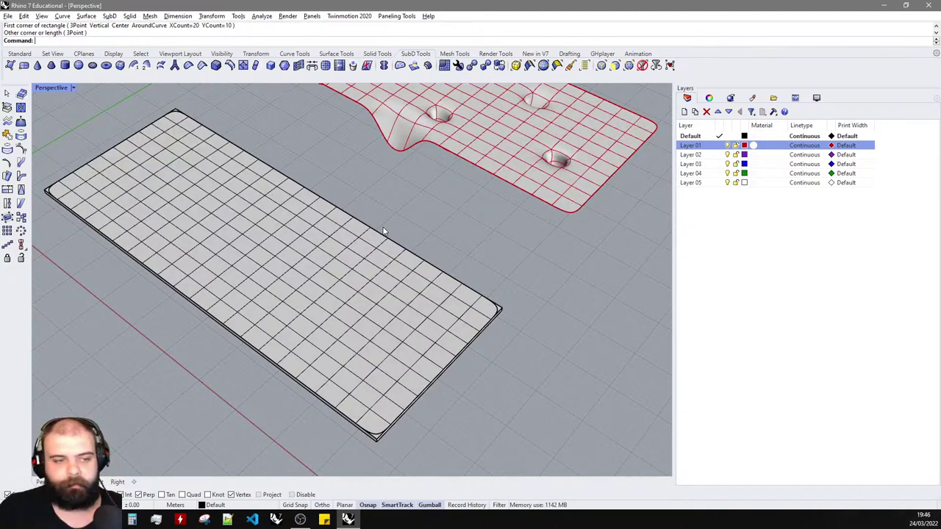
scroll(385, 231, "down", 3)
right_click_drag(389, 317, 373, 295)
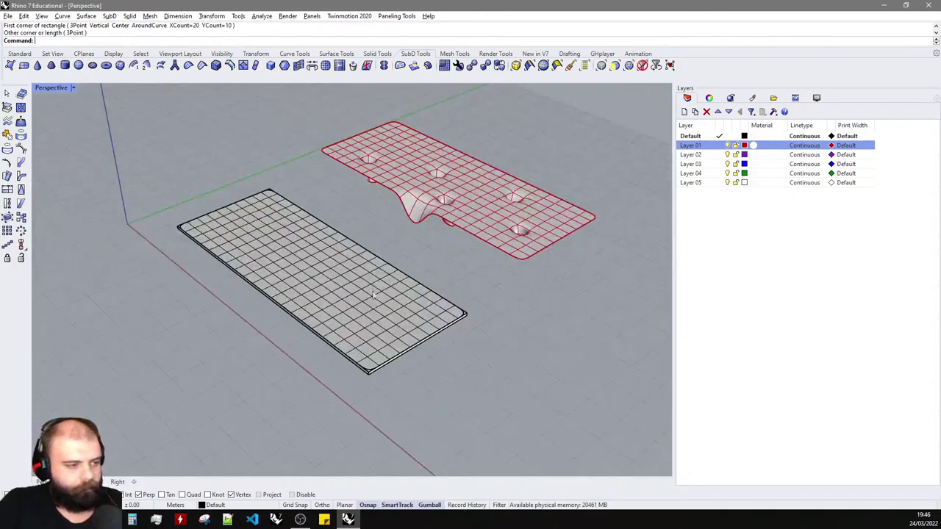
scroll(336, 326, "up", 3)
left_click(393, 278)
left_click(455, 307)
right_click_drag(377, 334, 294, 241)
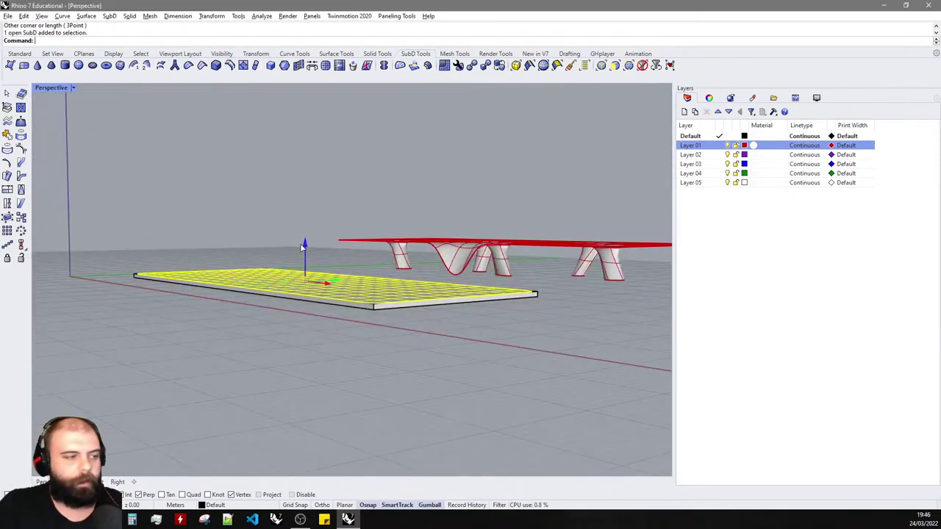
left_click_drag(302, 246, 302, 248)
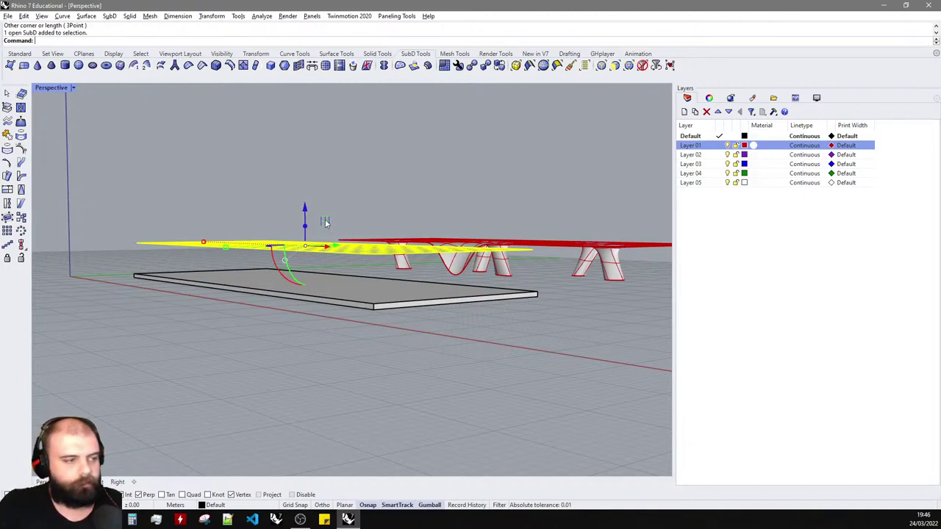
left_click(333, 184)
right_click_drag(336, 170, 354, 184)
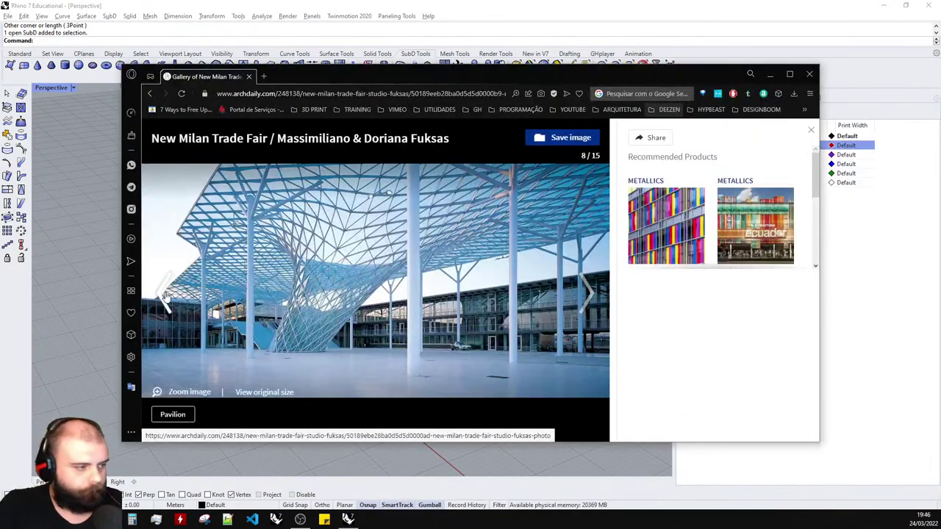
- In the web browser, look back through the New Milan Trade Fair photos to image 4 of 15, and return to Rhino
left_click(164, 296)
left_click(165, 296)
left_click(164, 295)
left_click(164, 295)
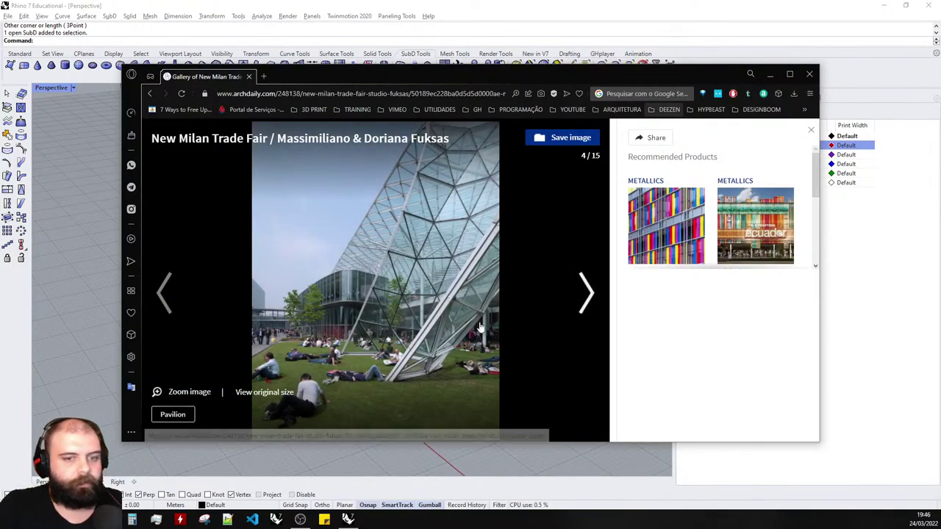
left_click(769, 75)
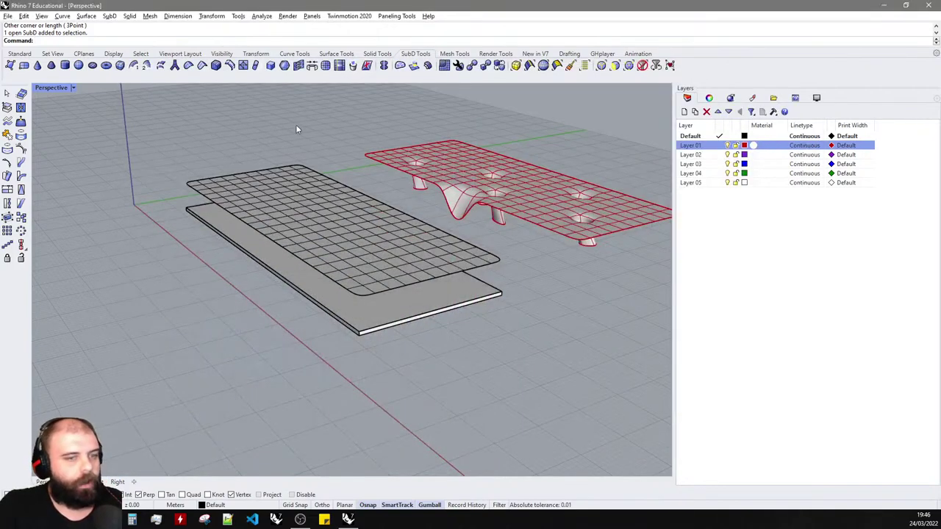
- Move one SubD edge segment on the plane's long border from its midpoint down to the slab's edge, forming a funnel-like support
scroll(285, 204, "up", 5)
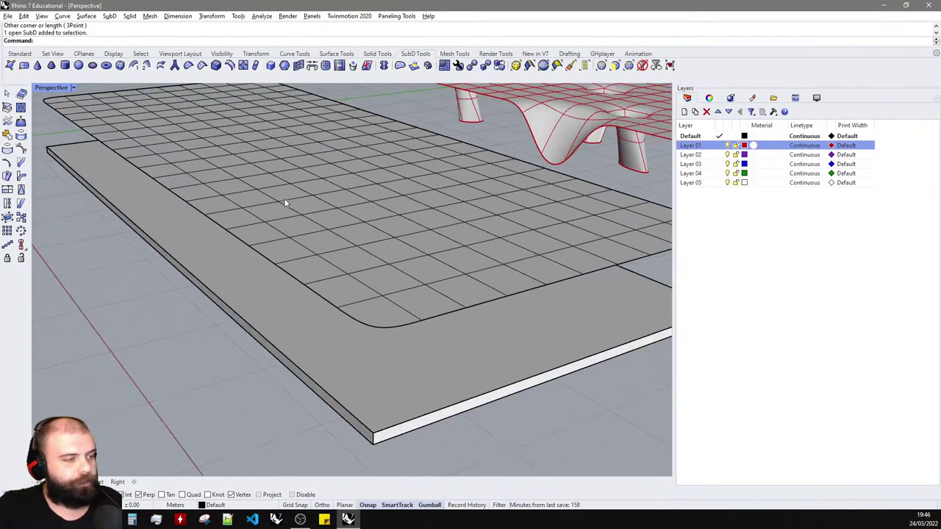
scroll(382, 241, "down", 10)
scroll(377, 242, "up", 9)
right_click_drag(366, 243, 302, 289)
scroll(215, 267, "up", 3)
left_click(286, 277, "ctrl+shift")
type("Move")
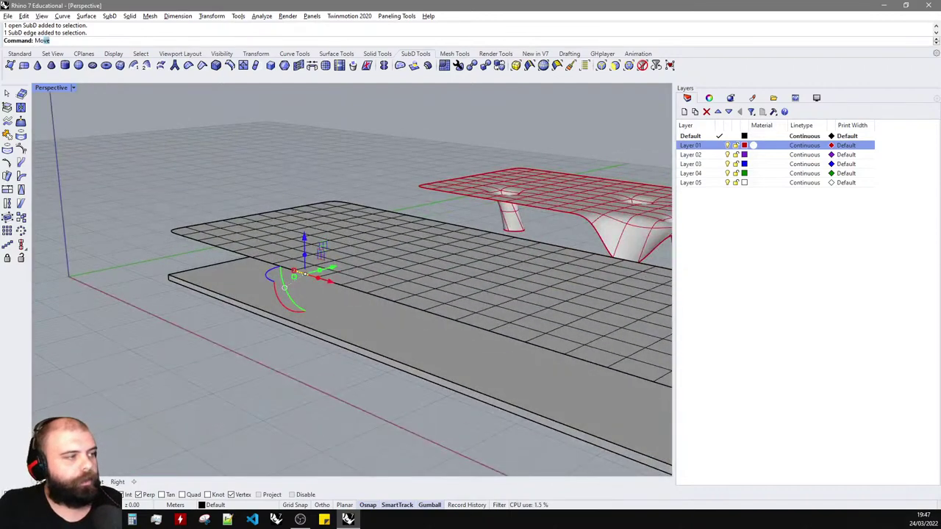
key("Return")
scroll(303, 285, "up", 3)
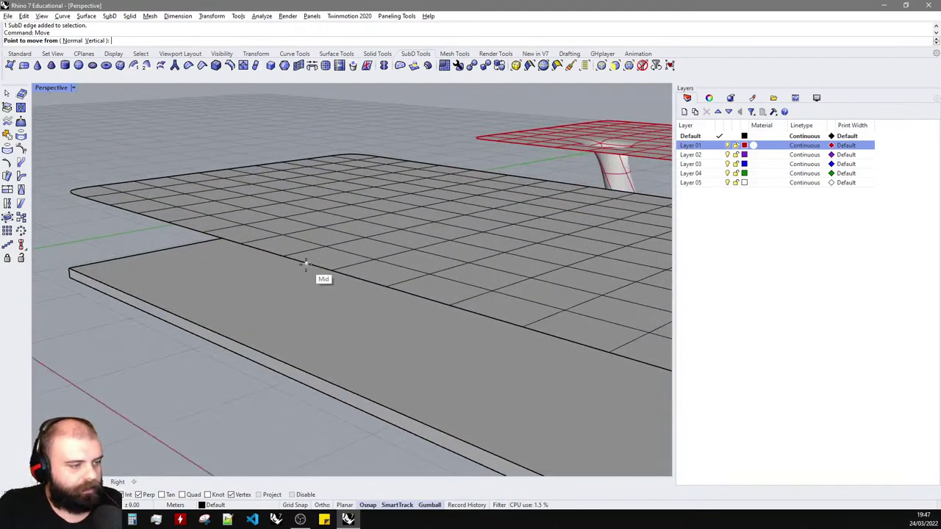
left_click(305, 265)
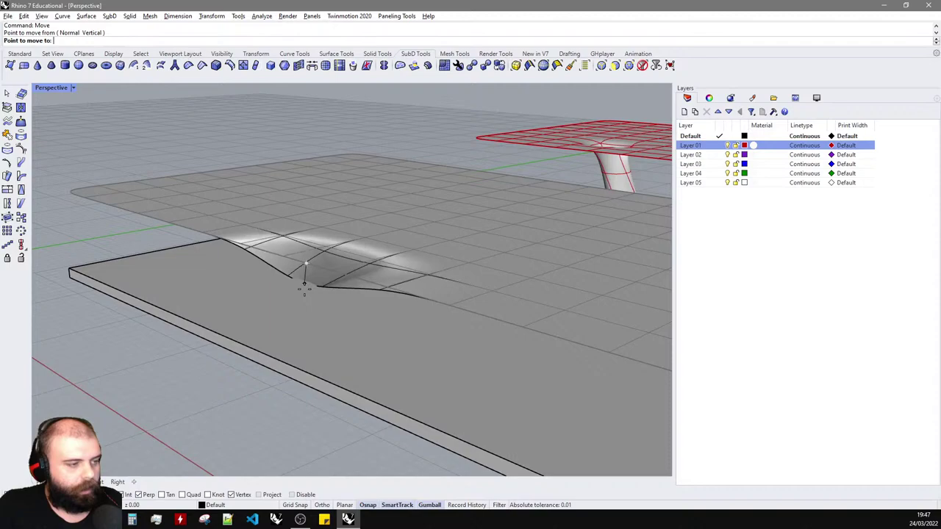
left_click(308, 376)
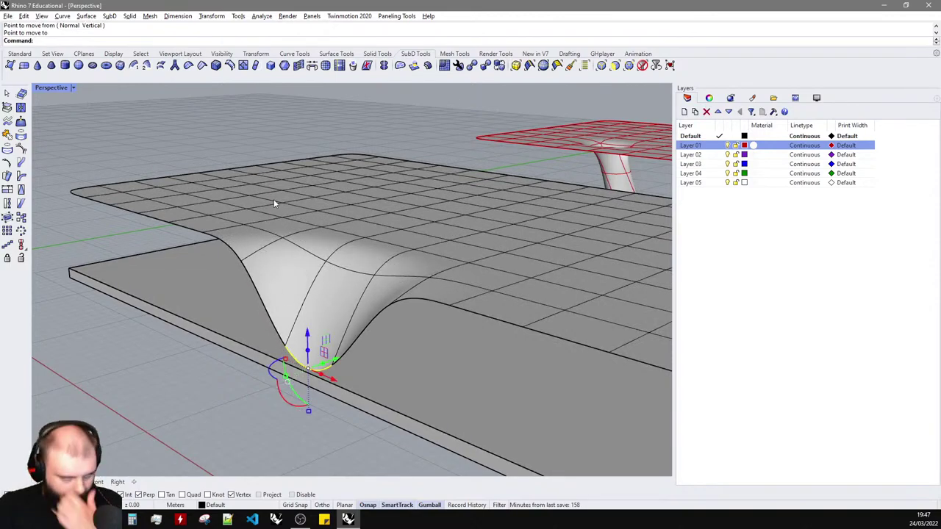
- Try to narrow the new support by sliding the full edge loop on one side of it inward
right_click_drag(286, 195, 388, 326)
scroll(274, 255, "up", 4)
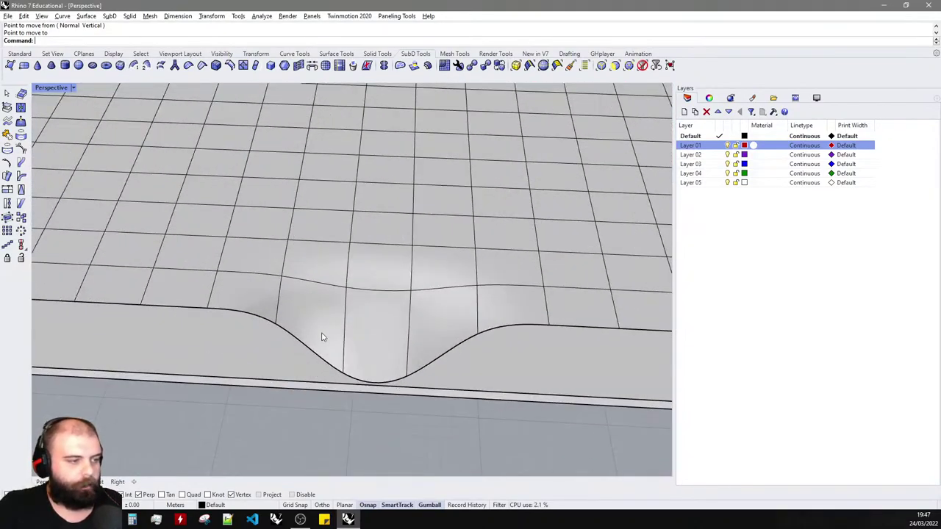
scroll(264, 316, "up", 1)
double_click(284, 247)
scroll(246, 269, "down", 2)
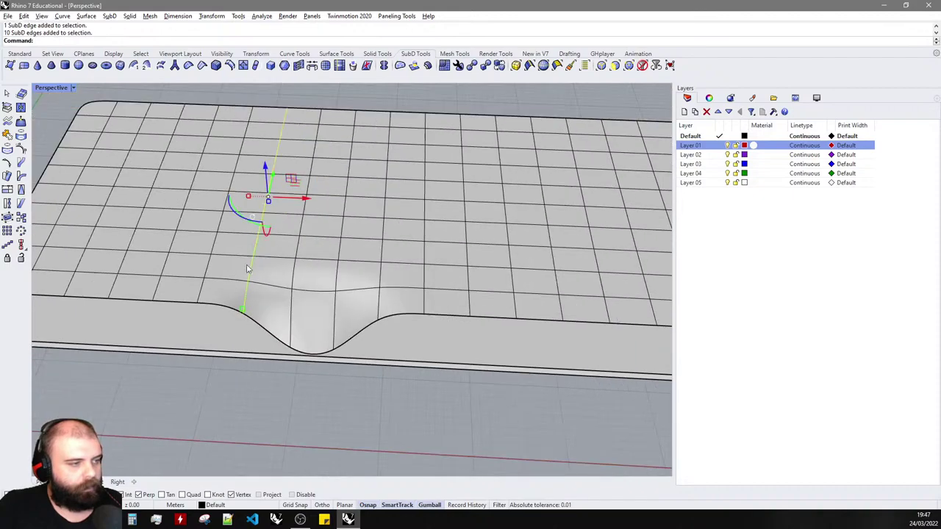
key("Escape")
double_click(251, 271)
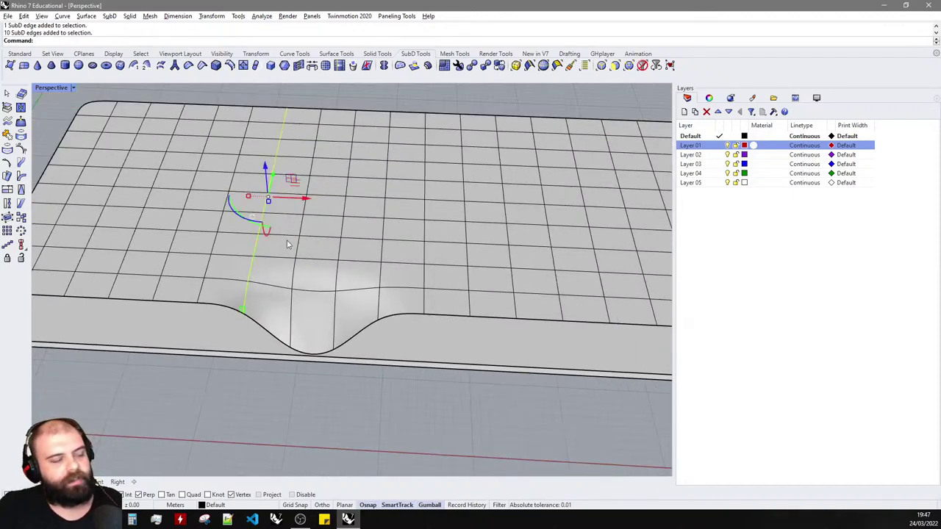
left_click_drag(304, 202, 333, 203)
- Try sliding the support's other edge loop inward and lowering another border edge, and undo these gumball moves
key("Escape")
double_click(380, 277, "ctrl+shift")
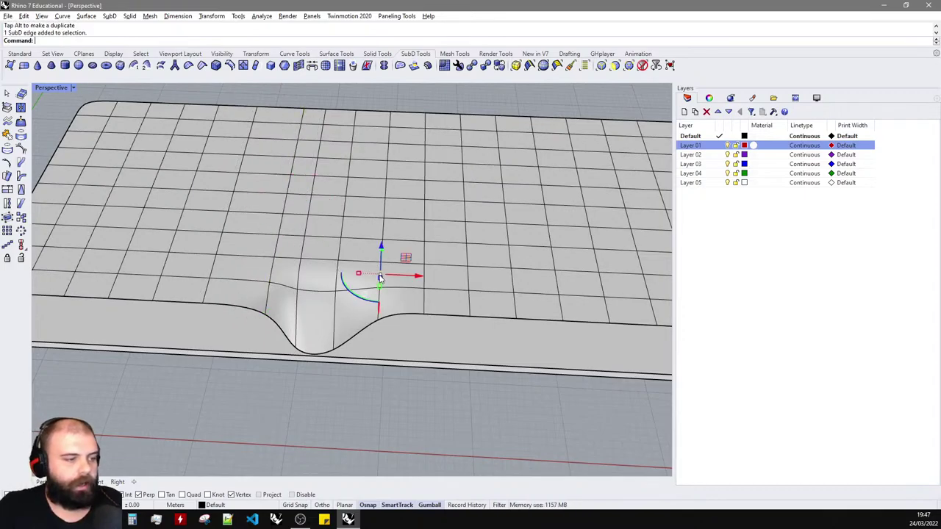
left_click_drag(388, 263, 350, 271)
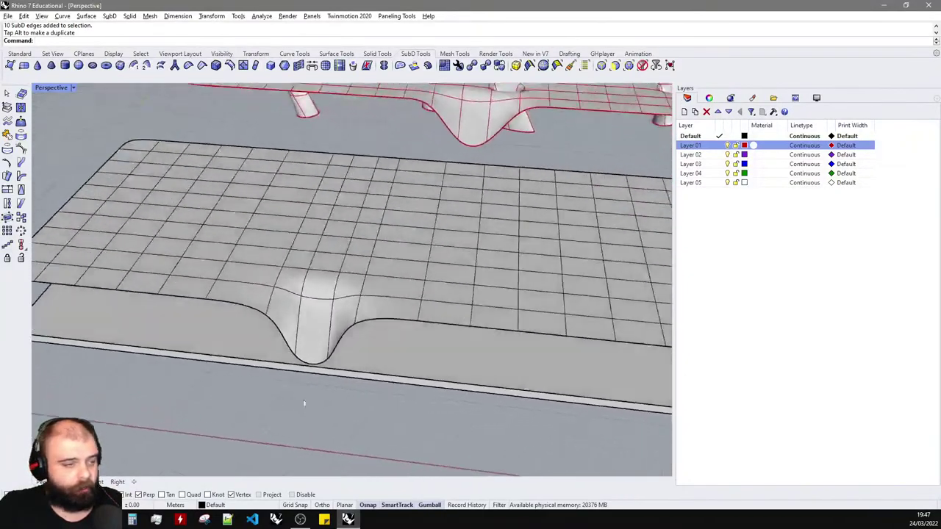
key("ctrl+z")
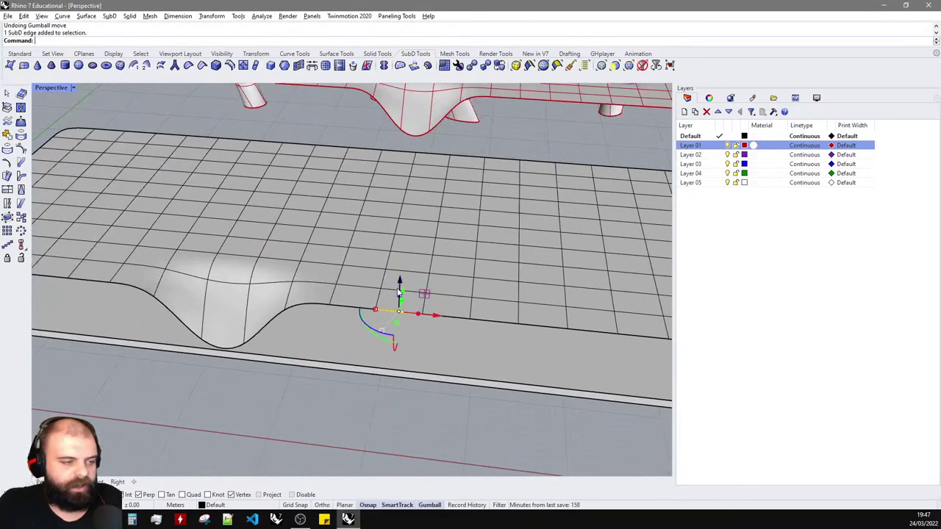
left_click_drag(399, 386, 399, 411)
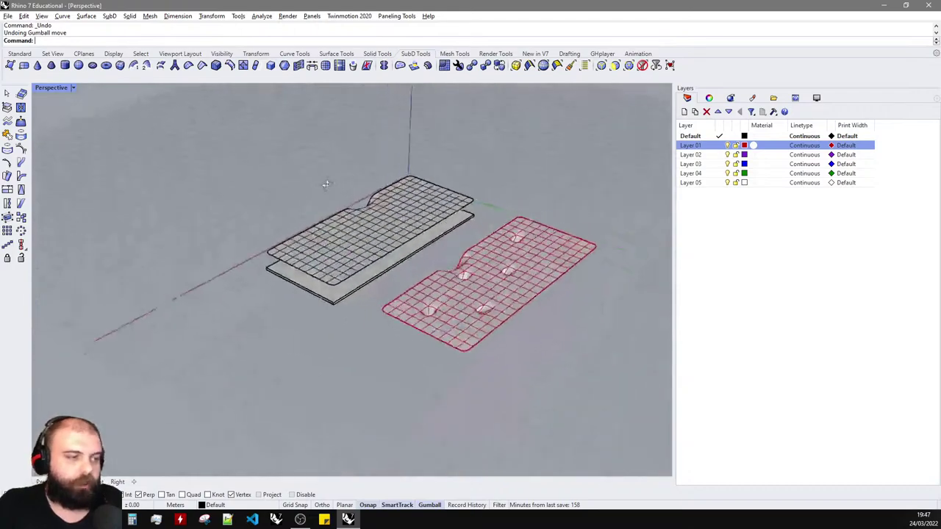
- Move a border edge segment near the corner of the plane's opposite long side vertically down to the slab
scroll(357, 259, "up", 2)
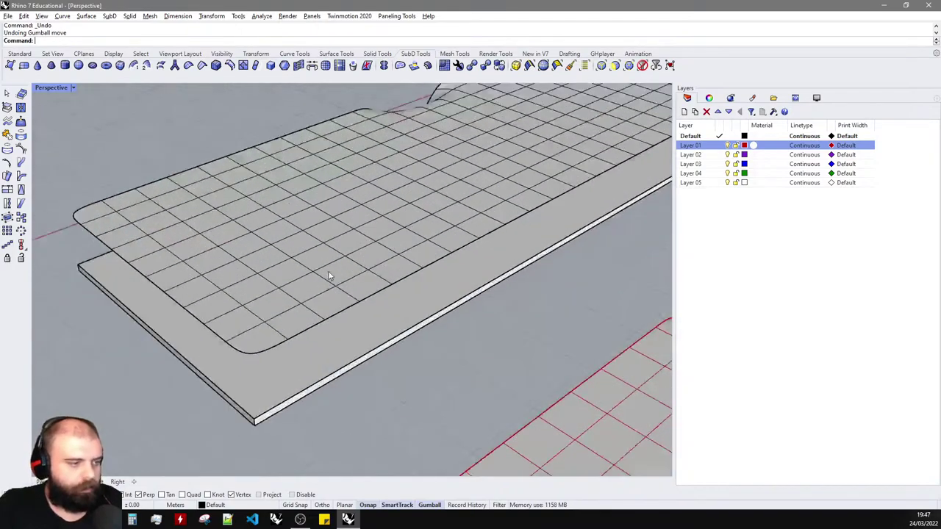
scroll(399, 285, "up", 2)
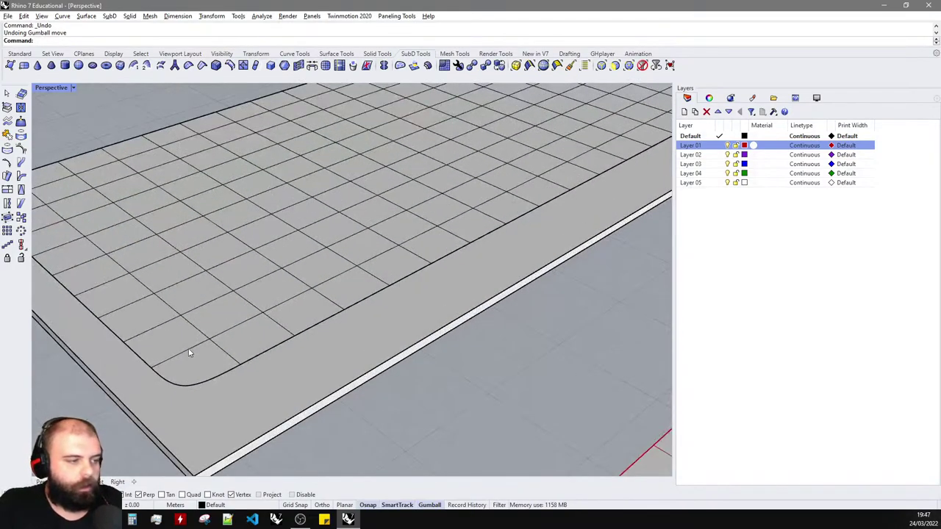
left_click(331, 313)
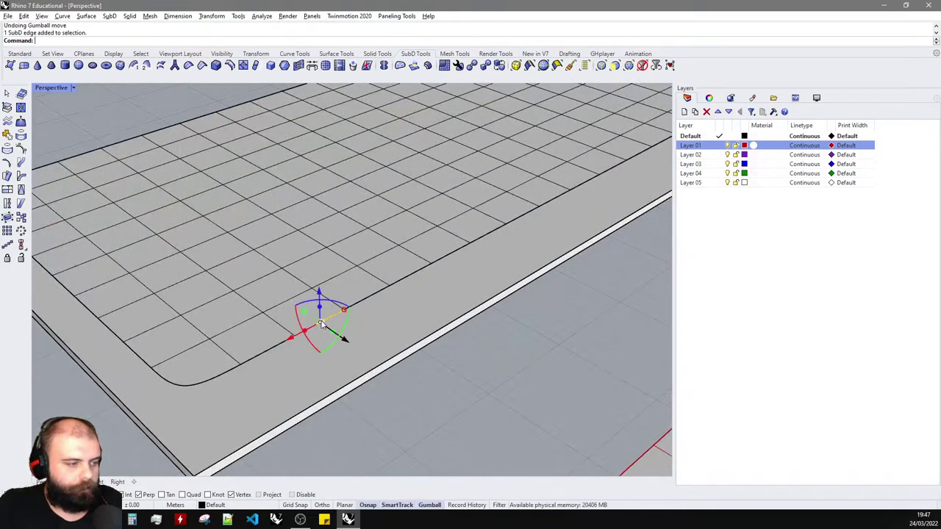
scroll(353, 301, "down", 3)
type("move")
key("Return")
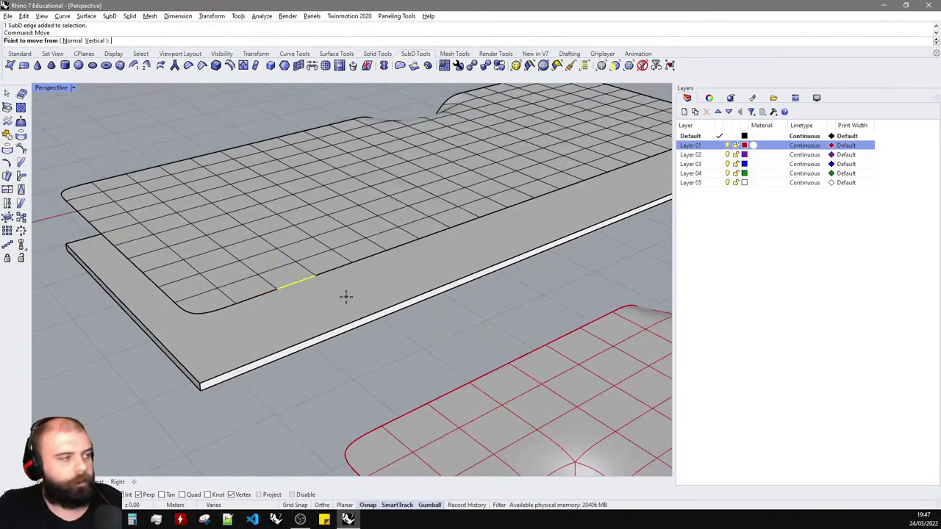
left_click(95, 42)
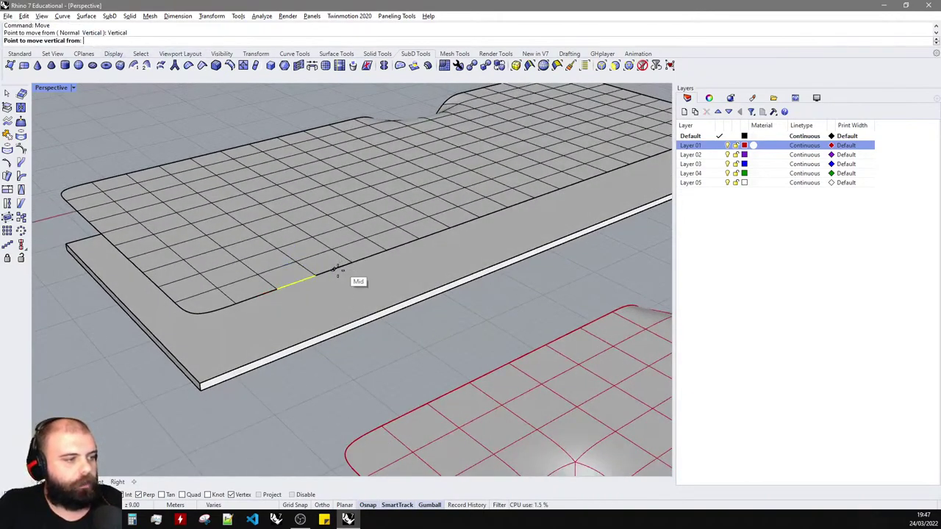
left_click(297, 280)
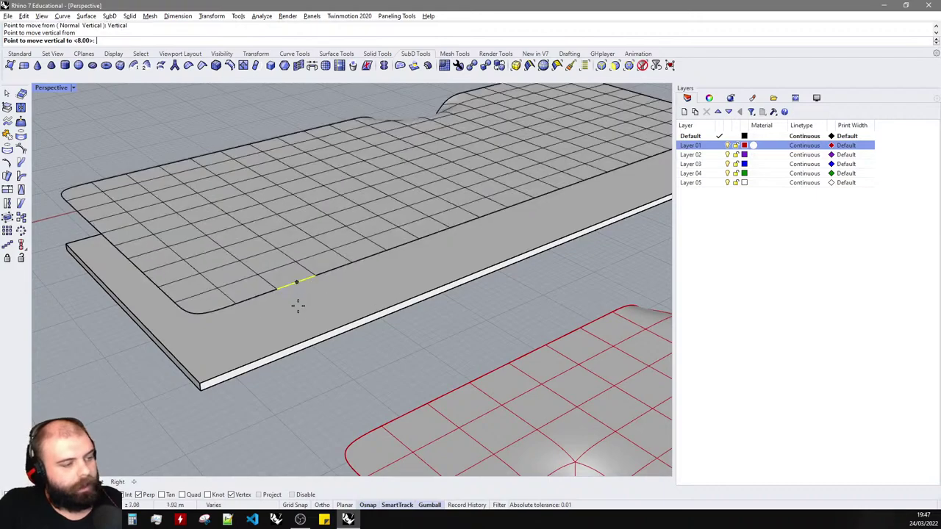
left_click(301, 344)
key("Escape")
right_click_drag(299, 342, 316, 357)
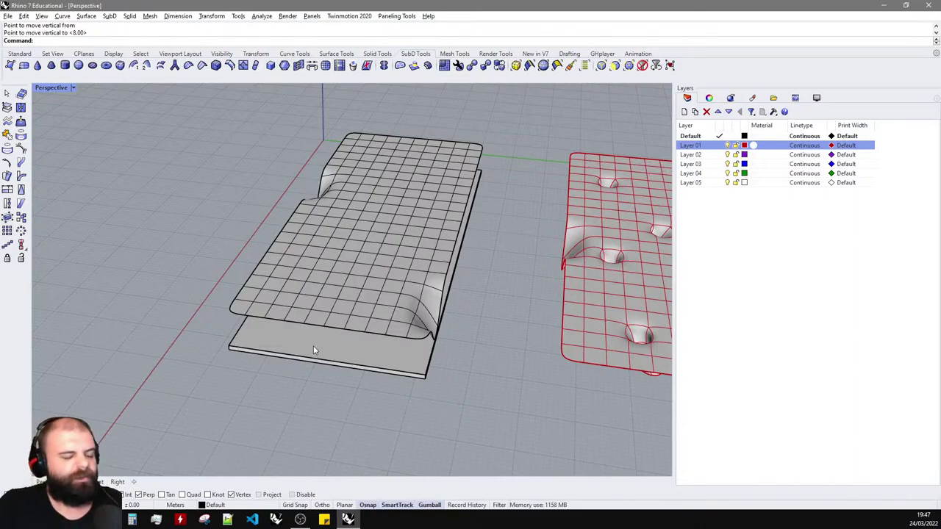
right_click_drag(313, 346, 294, 225)
scroll(606, 216, "up", 5)
right_click_drag(588, 305, 491, 301)
scroll(491, 236, "down", 8)
scroll(452, 234, "up", 5)
right_click_drag(451, 235, 389, 219)
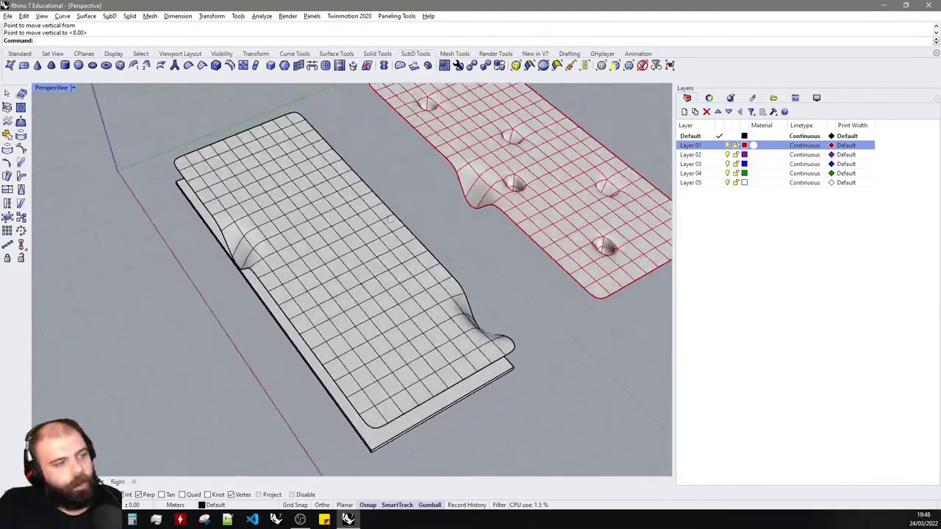
- Delete six single faces spread across the interior of the SubD plane to create six openings
left_click(224, 174, "ctrl+shift")
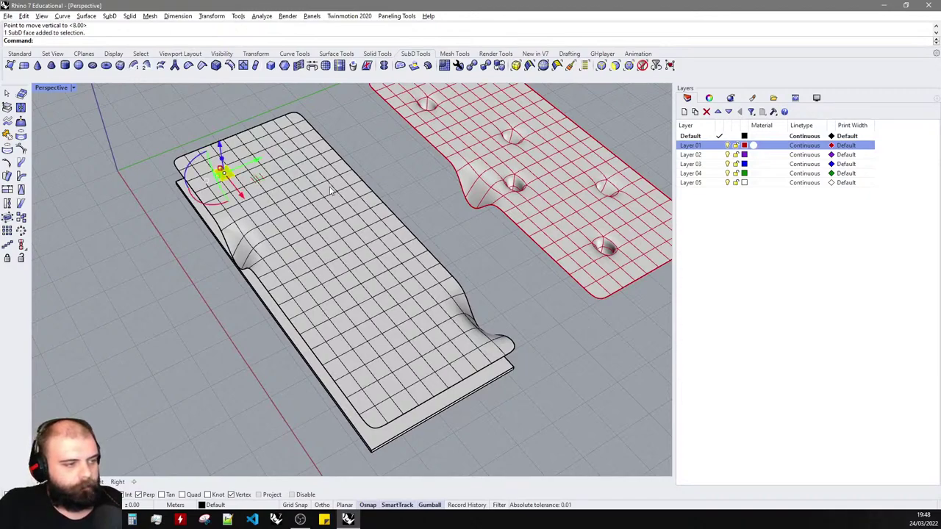
left_click(328, 190, "ctrl+shift")
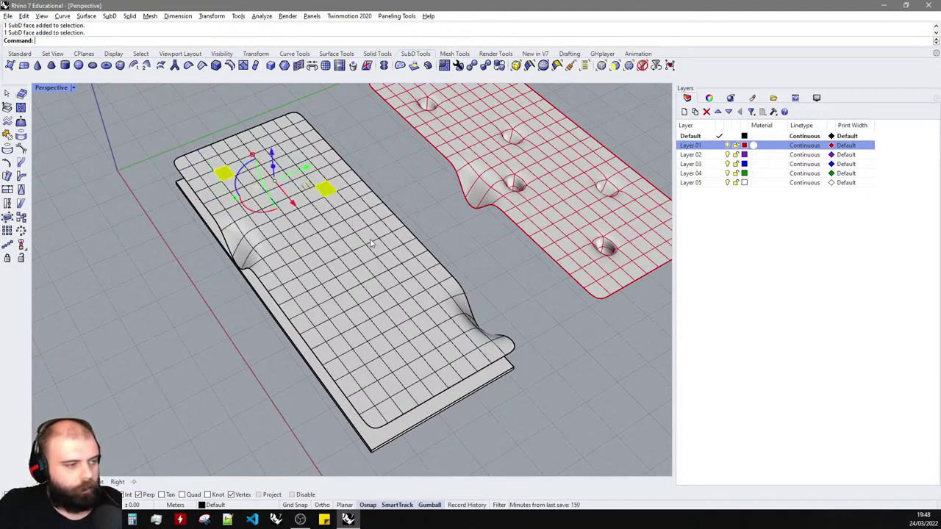
left_click(318, 247, "ctrl+shift")
left_click(414, 288, "ctrl+shift")
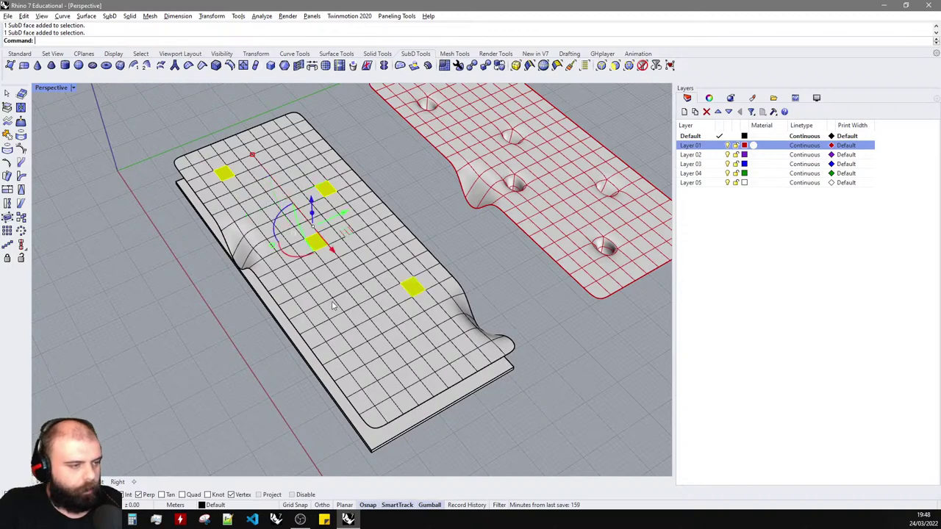
left_click(319, 295, "ctrl+shift")
left_click(406, 353, "ctrl+shift")
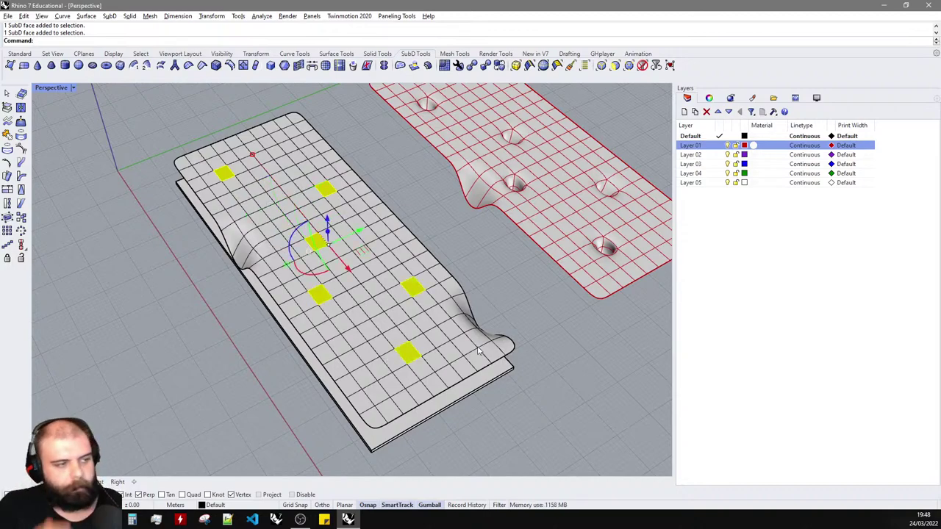
key("Delete")
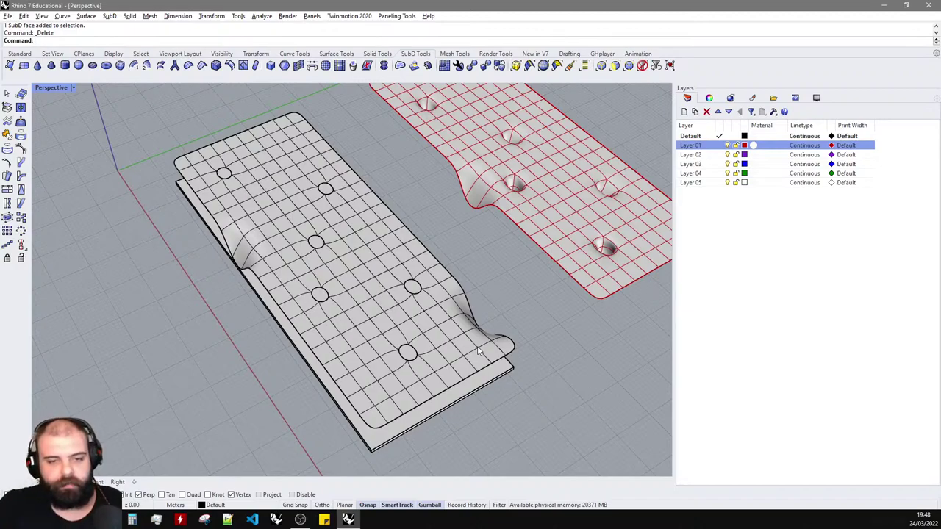
- Try moving the border edge loops of all six openings together vertically down to the slab, and undo the move
right_click_drag(335, 330, 327, 280)
scroll(321, 286, "up", 10)
scroll(328, 317, "down", 5)
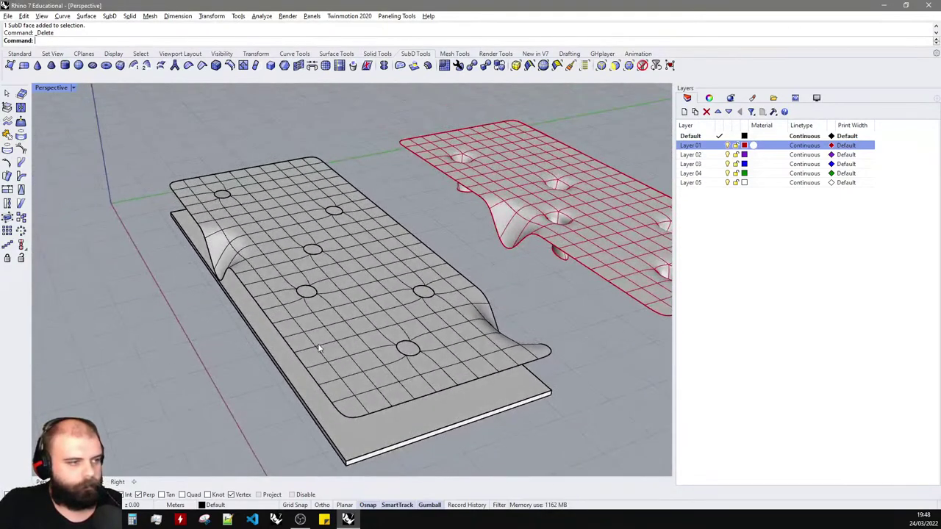
right_click_drag(225, 221, 328, 229)
scroll(307, 227, "down", 3)
scroll(265, 258, "up", 12)
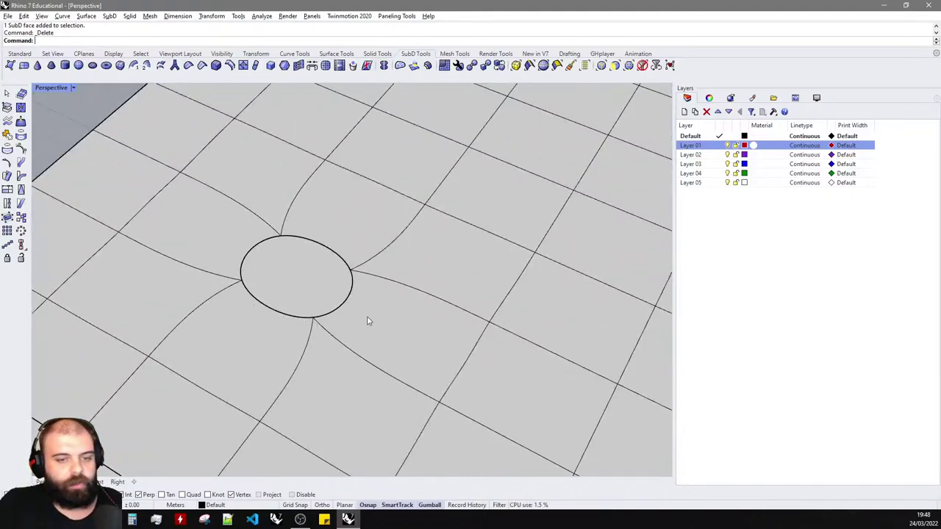
double_click(264, 239, "ctrl+shift")
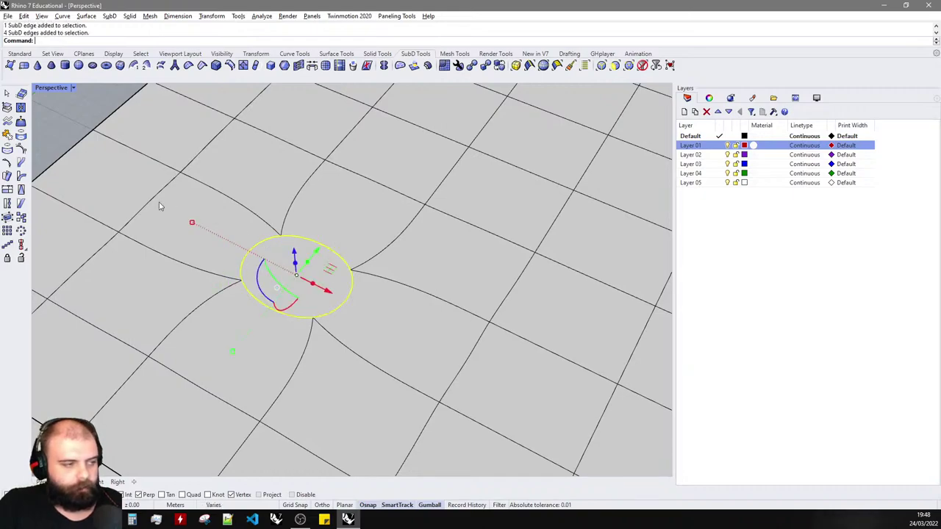
scroll(160, 202, "down", 12)
scroll(397, 188, "up", 10)
double_click(387, 175, "ctrl+shift")
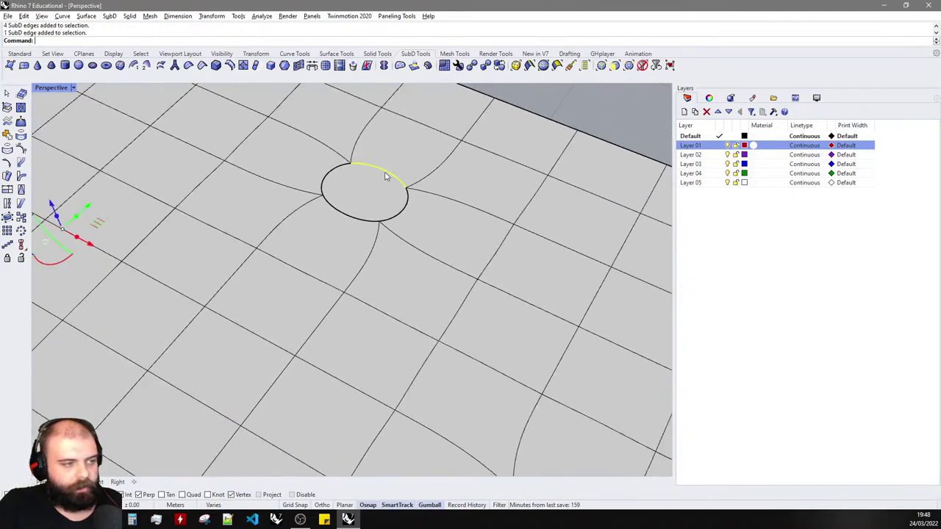
scroll(182, 102, "down", 6)
scroll(376, 306, "up", 6)
double_click(325, 256, "ctrl+shift")
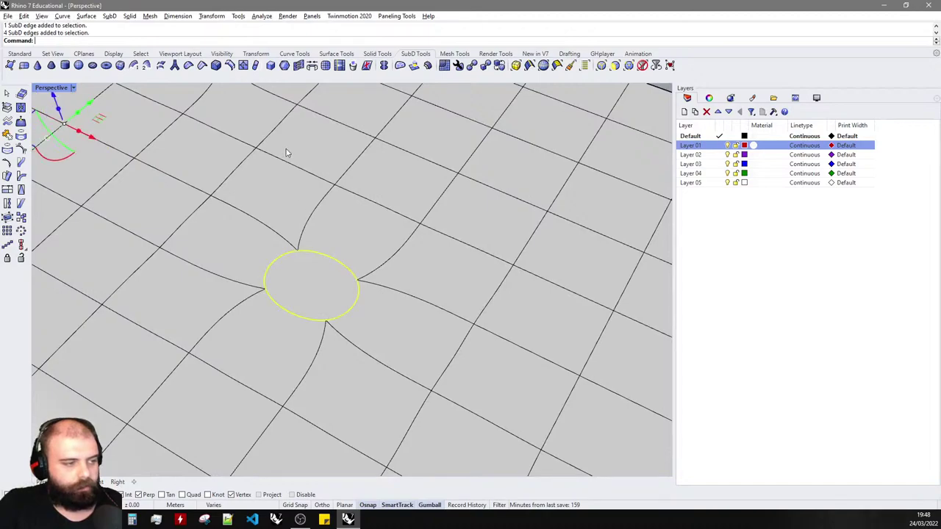
scroll(285, 150, "down", 10)
scroll(356, 235, "up", 9)
double_click(350, 258, "ctrl+shift")
scroll(231, 246, "down", 8)
scroll(429, 190, "up", 7)
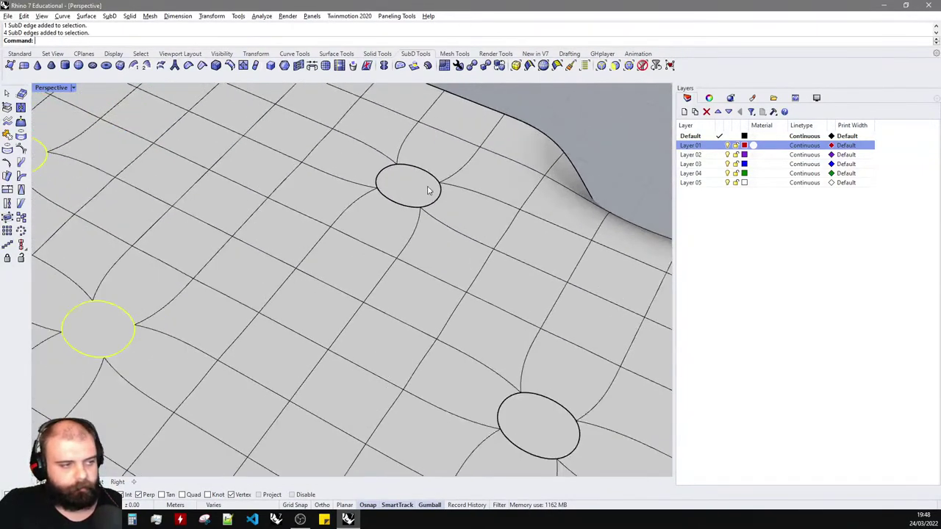
double_click(421, 173, "ctrl+shift")
scroll(364, 174, "down", 9)
scroll(451, 272, "up", 4)
double_click(434, 243, "ctrl+shift")
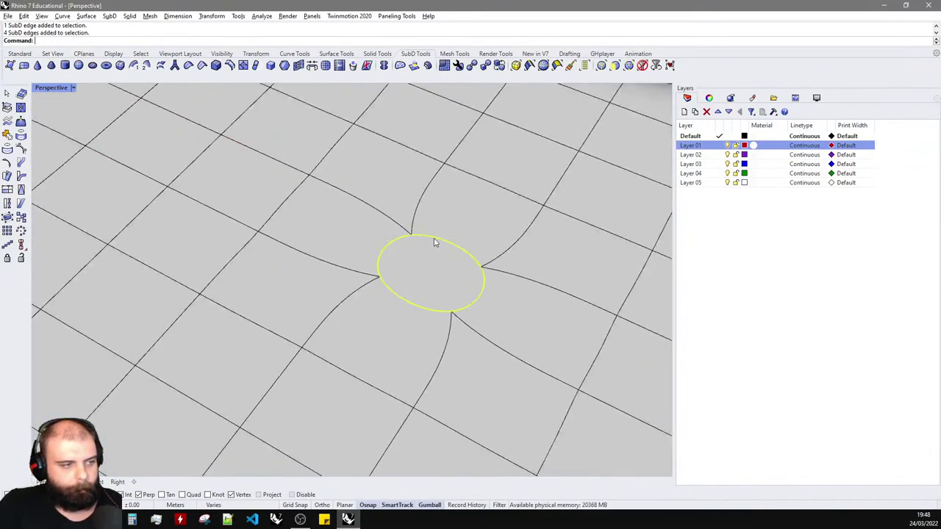
scroll(435, 244, "down", 4)
mouse_move(434, 243)
right_mouse_down()
mouse_move(451, 310)
mouse_move(453, 237)
mouse_move(451, 249)
right_mouse_up()
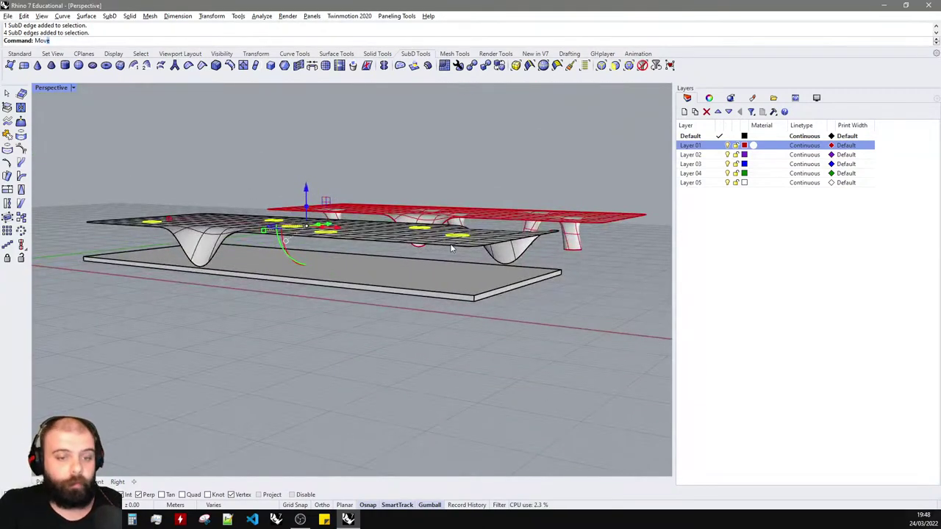
key("Return")
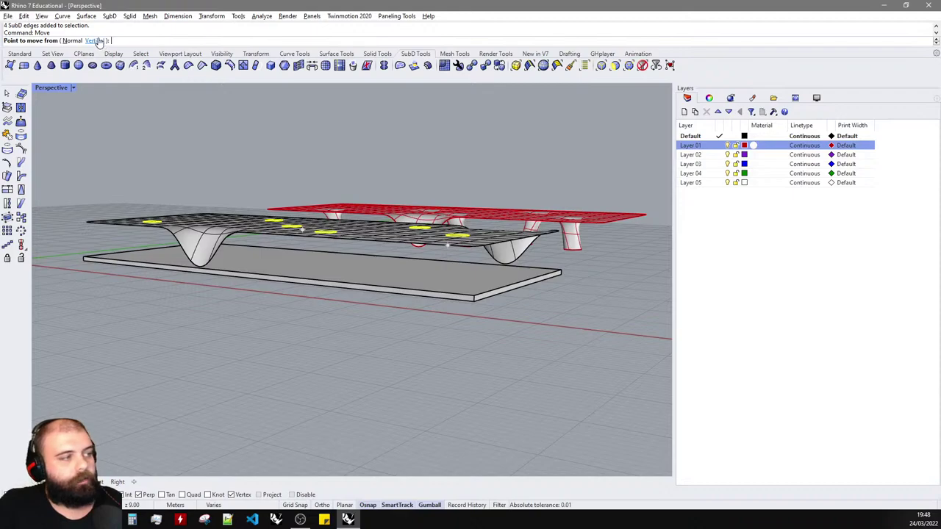
left_click(95, 41)
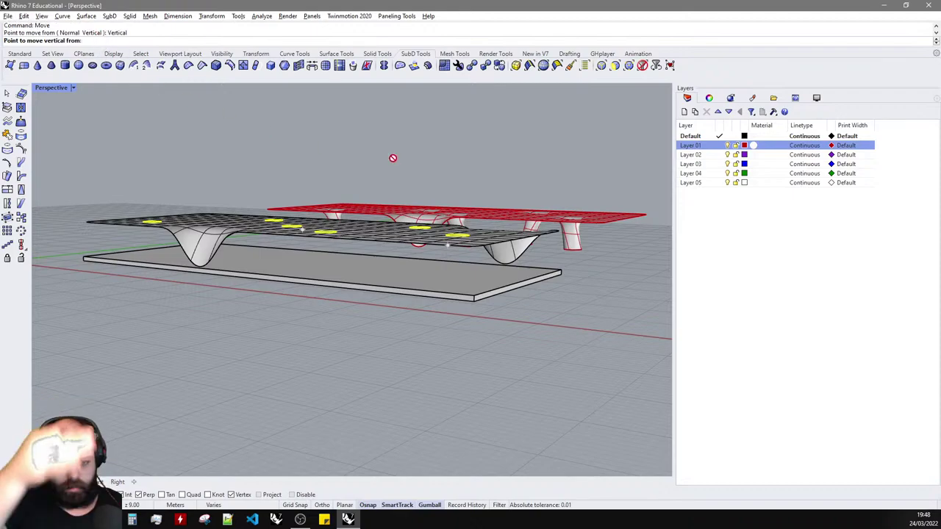
right_click_drag(393, 158, 384, 180)
scroll(303, 252, "up", 7)
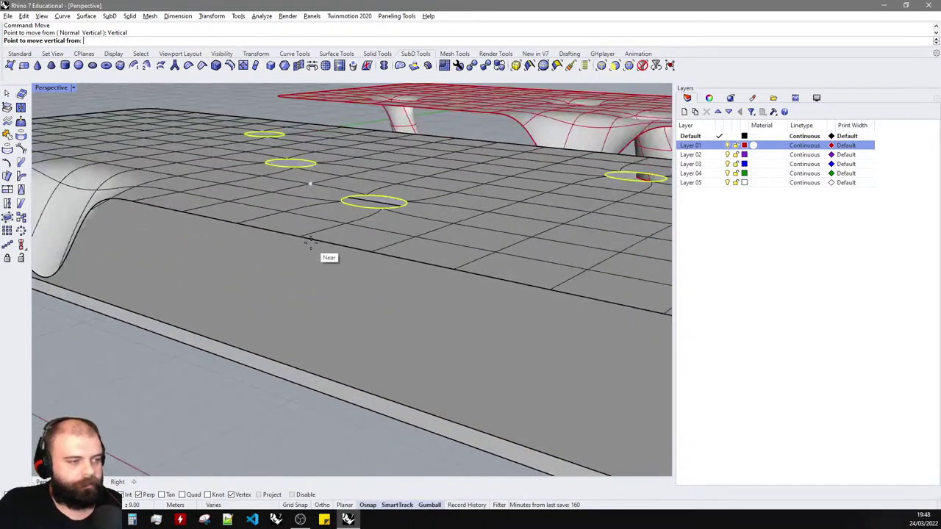
left_click(382, 207)
scroll(380, 206, "down", 5)
scroll(468, 257, "up", 4)
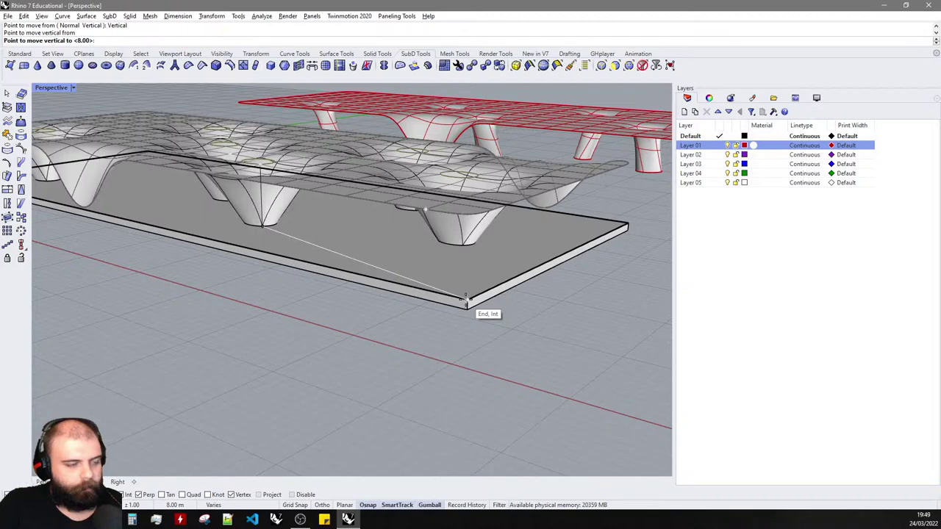
left_click(467, 300)
left_click(491, 330)
mouse_move(490, 330)
right_mouse_down()
mouse_move(496, 433)
mouse_move(495, 304)
mouse_move(570, 319)
mouse_move(552, 289)
mouse_move(499, 314)
mouse_move(402, 315)
mouse_move(442, 382)
right_mouse_up()
scroll(417, 269, "down", 6)
right_click_drag(331, 254, 348, 238)
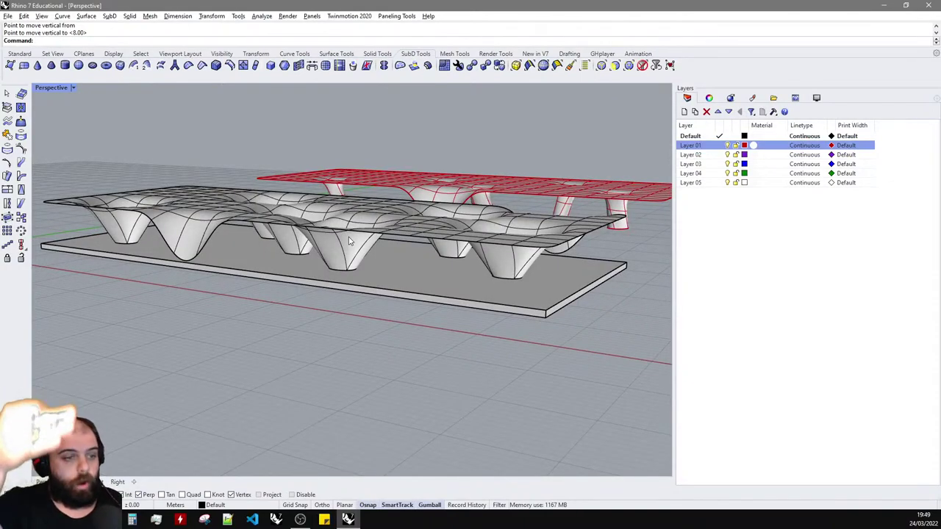
key("ctrl+z")
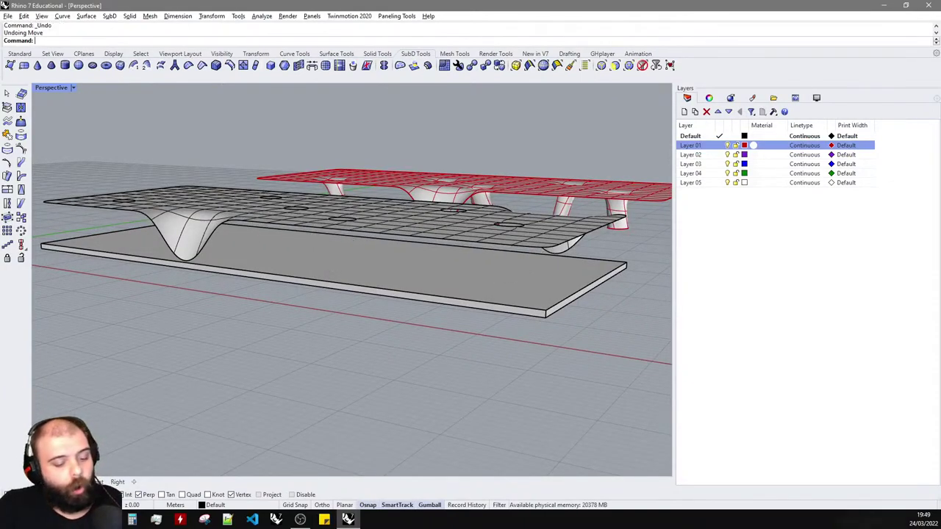
key("Return")
key("Escape")
- Try extruding the border edge loops of all six openings down toward the slab as columns, and undo the extrusion
right_click_drag(347, 235, 347, 292)
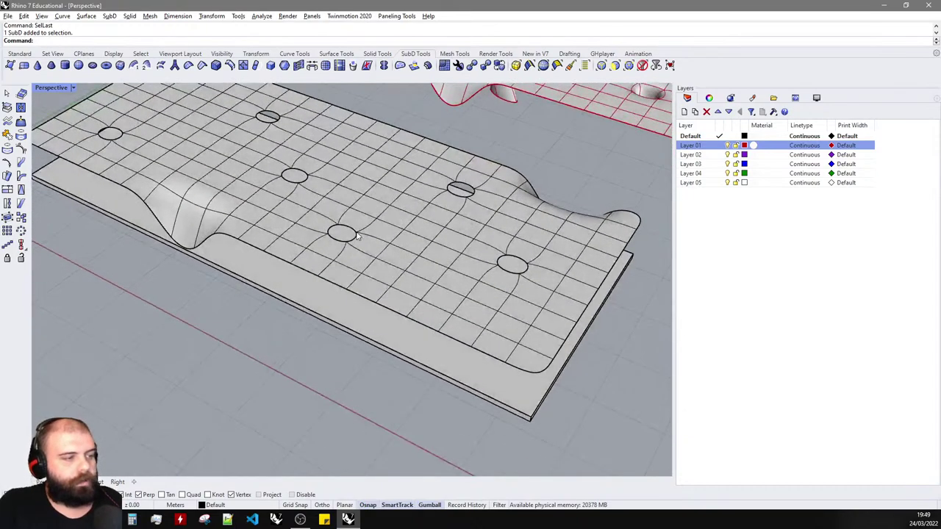
left_click(339, 237)
key("Escape")
double_click(336, 240, "ctrl+shift")
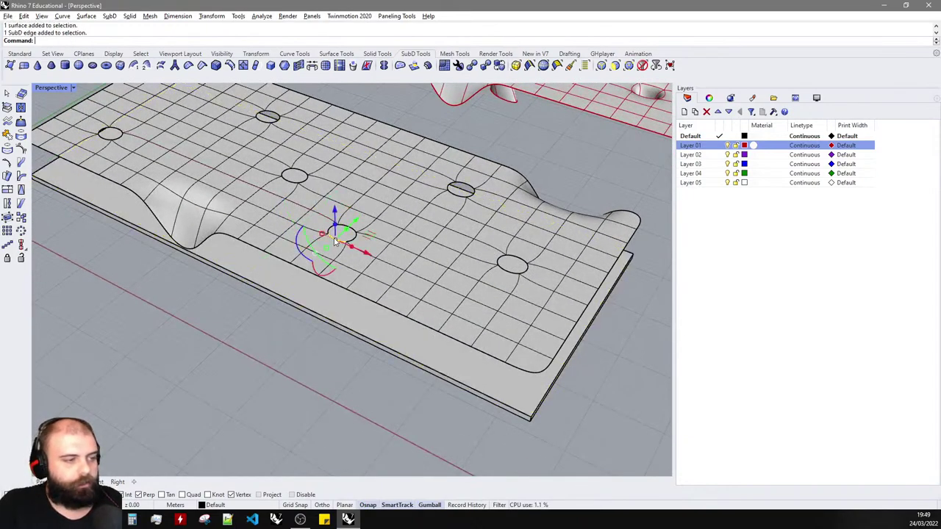
double_click(510, 274, "ctrl+shift")
double_click(455, 193, "ctrl+shift")
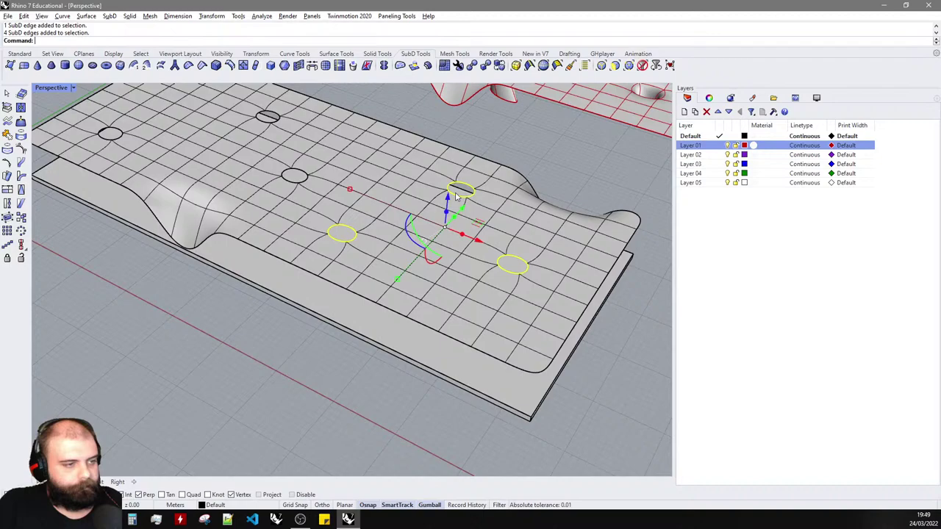
double_click(292, 179, "ctrl+shift")
double_click(262, 124, "ctrl+shift")
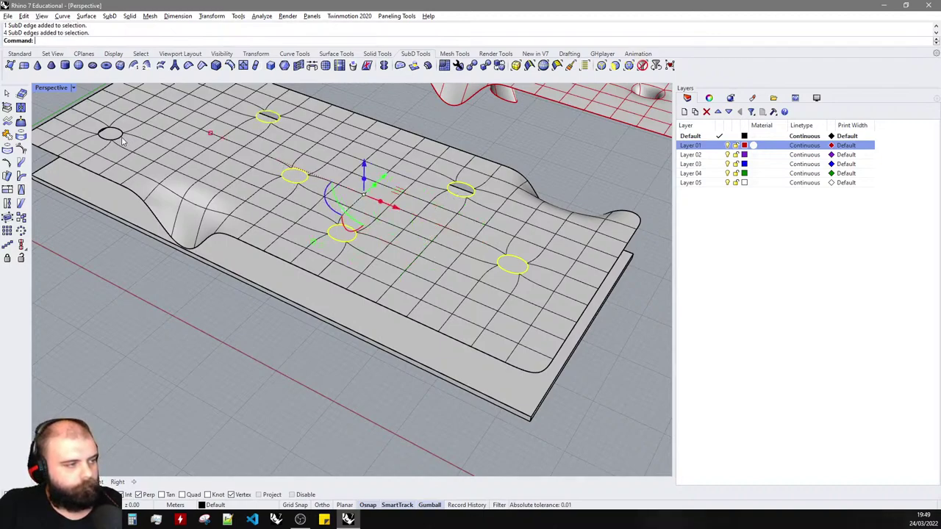
left_click(123, 142, "ctrl+shift")
double_click(107, 141, "ctrl+shift")
right_click_drag(210, 327, 223, 281)
scroll(306, 184, "up", 4)
right_click_drag(306, 183, 380, 209)
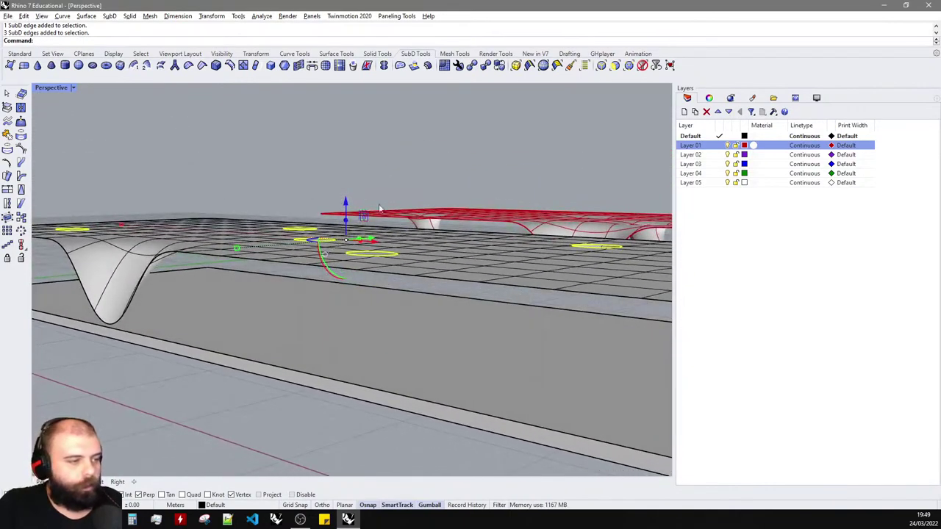
scroll(331, 173, "down", 4)
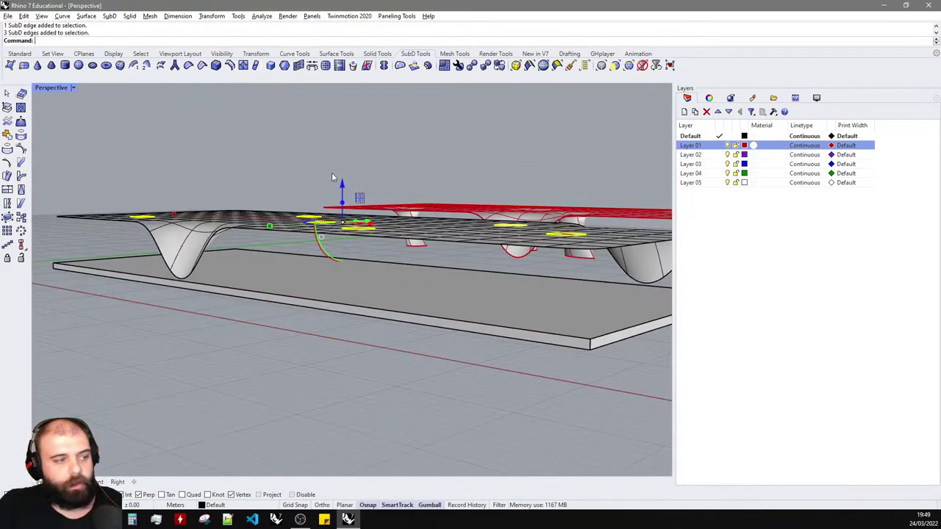
right_click_drag(331, 174, 350, 206)
left_click_drag(344, 200, 340, 256, "ctrl")
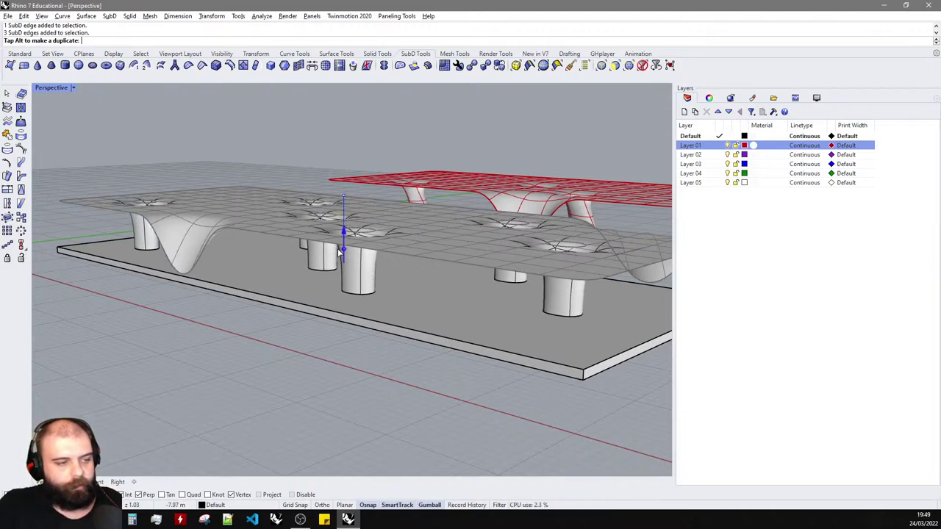
left_click(347, 339)
right_click_drag(347, 339, 391, 322)
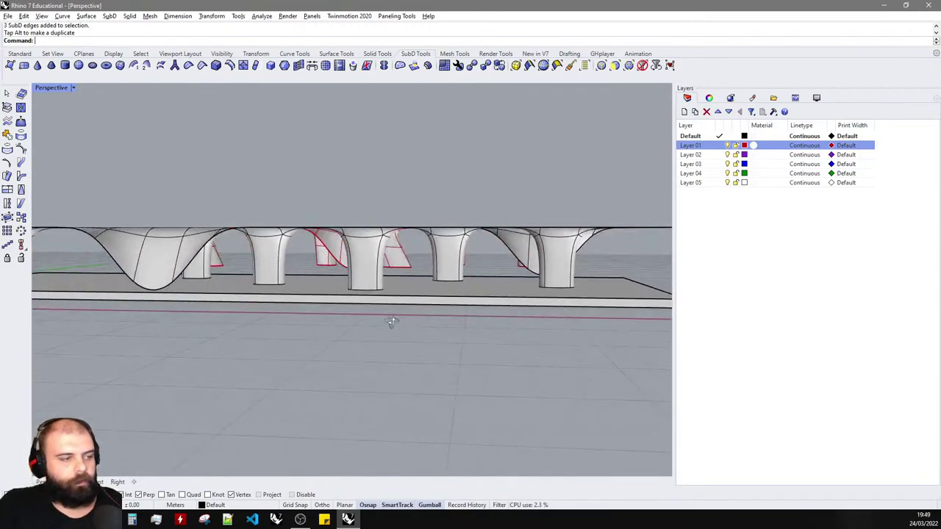
right_click_drag(498, 241, 444, 284)
key("ctrl+z")
- Move the border edge loop of the second opening from the plane's far end vertically down to the slab, forming a funnel
right_click_drag(353, 214, 317, 230)
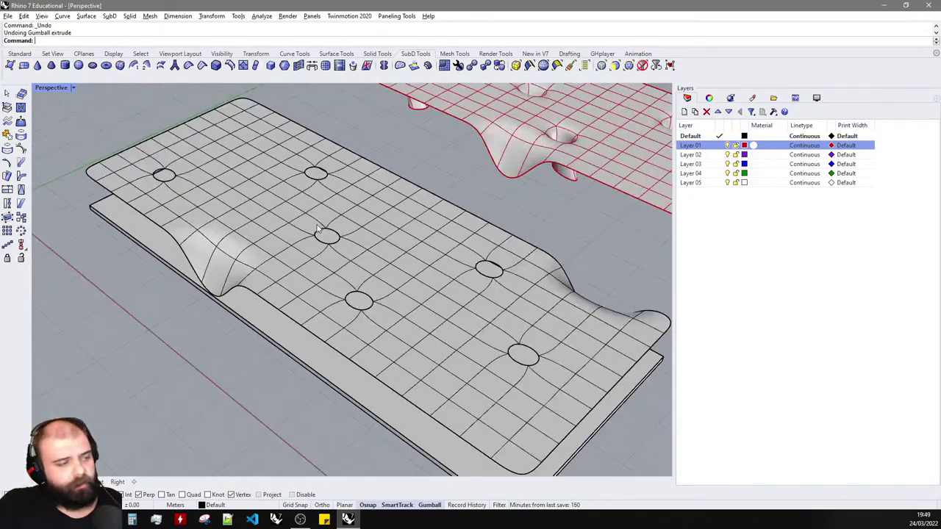
left_click(316, 176)
double_click(309, 177)
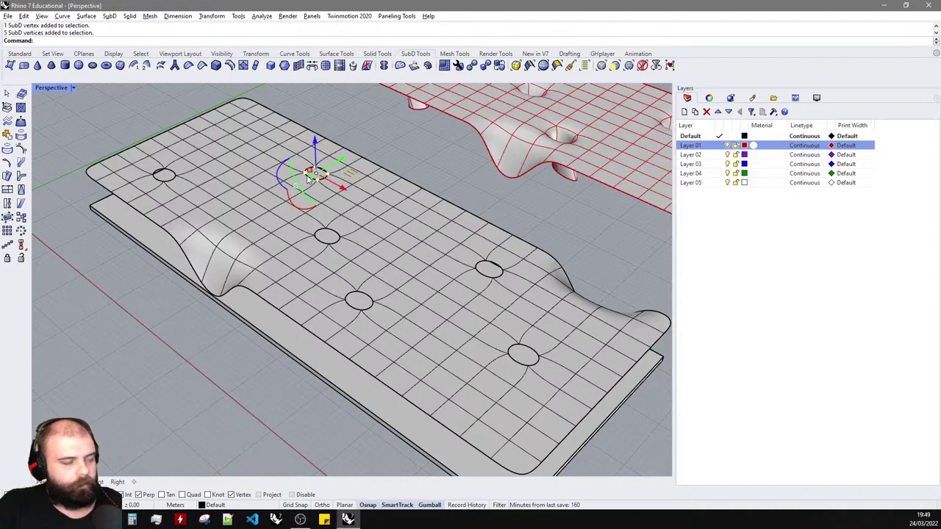
scroll(309, 177, "up", 5)
double_click(312, 176)
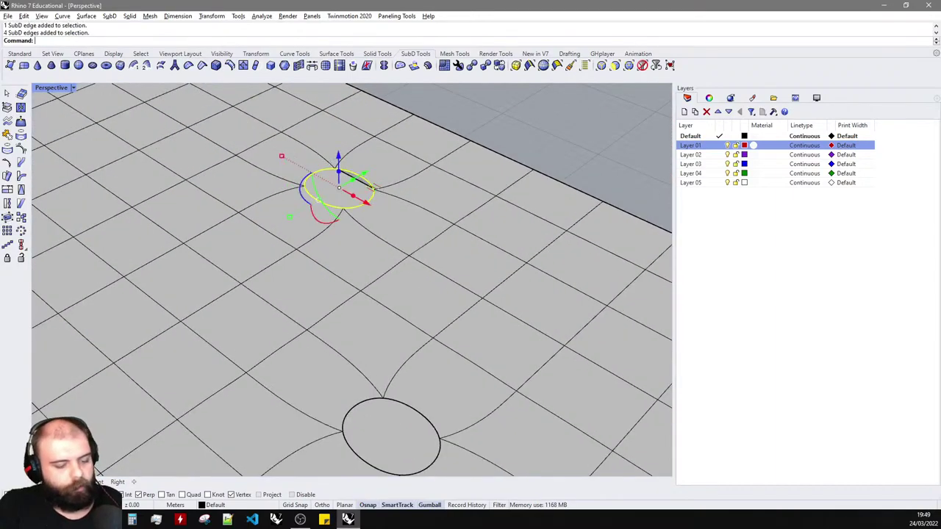
type("m")
key("Return")
type("v")
key("Return")
left_click(330, 158)
scroll(326, 147, "down", 5)
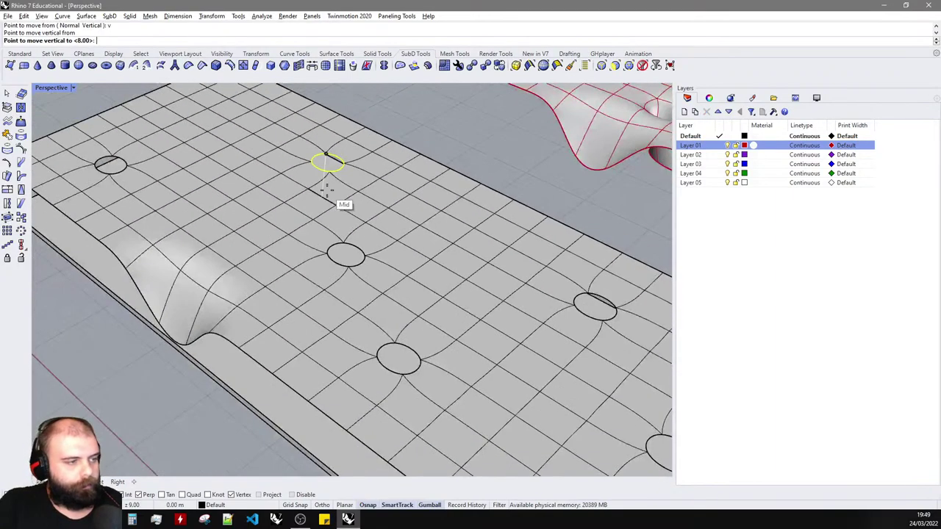
right_click_drag(327, 190, 316, 133)
left_click(258, 395)
right_click_drag(265, 399, 277, 327)
scroll(277, 328, "down", 4)
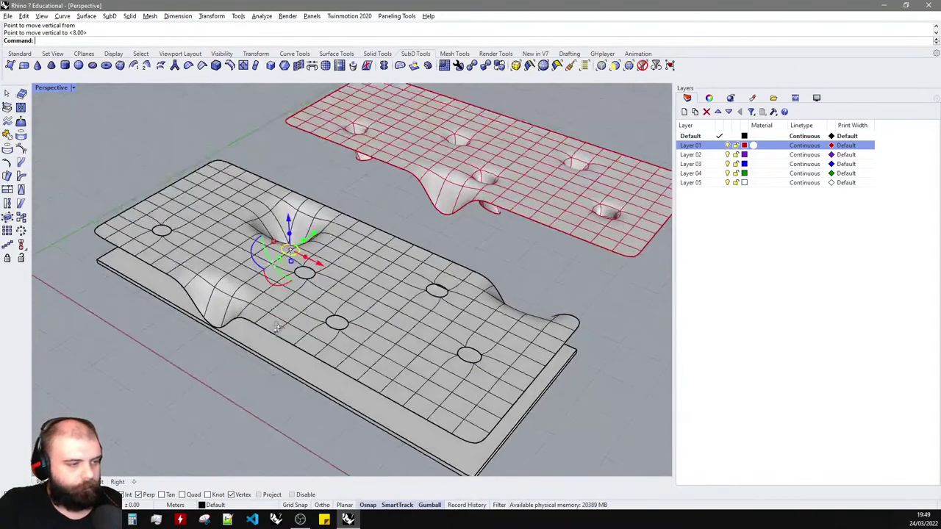
key("Escape")
- Pull the border edge loop of the opening beside the new funnel vertically down to form a second interior support
scroll(310, 289, "up", 6)
double_click(313, 267, "ctrl+shift")
scroll(321, 238, "down", 4)
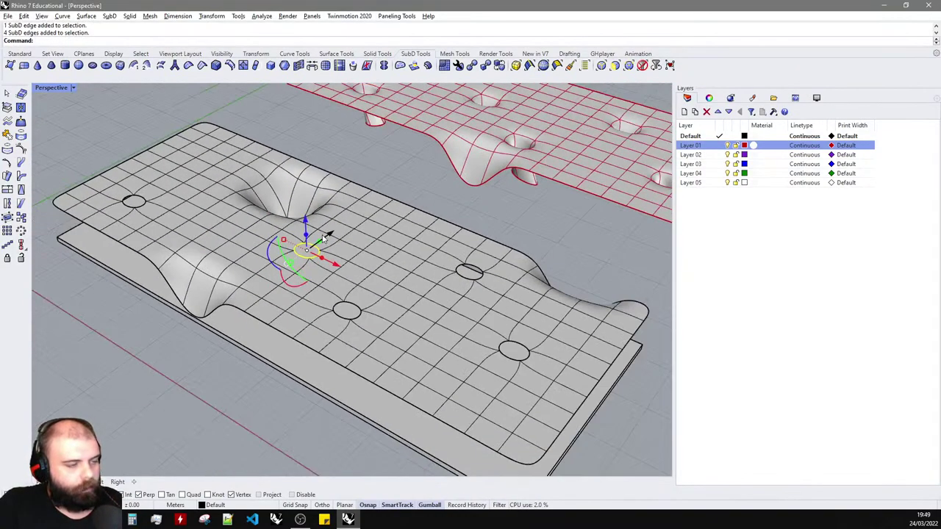
right_click_drag(312, 296, 318, 219)
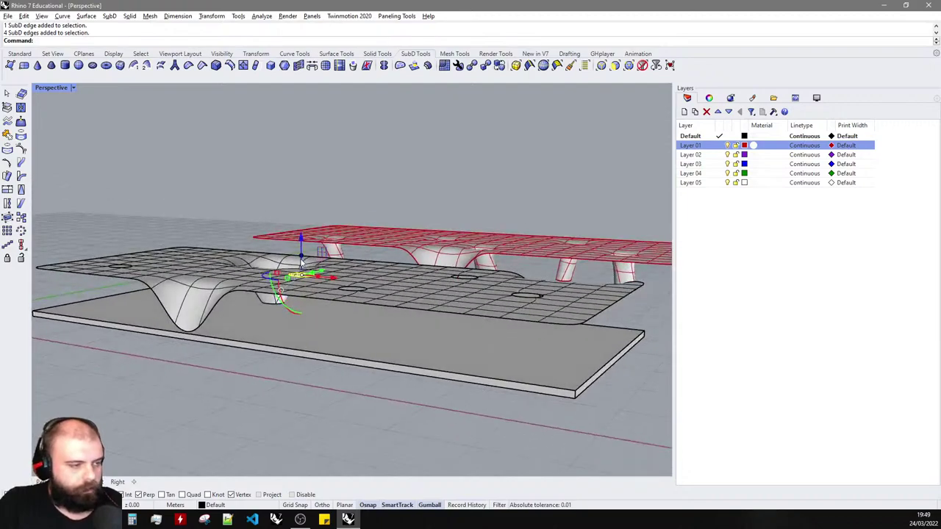
left_click_drag(301, 257, 624, 325)
right_click_drag(500, 297, 482, 338)
key("Escape")
- Pull the border edge loop of the middle opening beside the two finished interior supports vertically down to the slab as a column
double_click(359, 314)
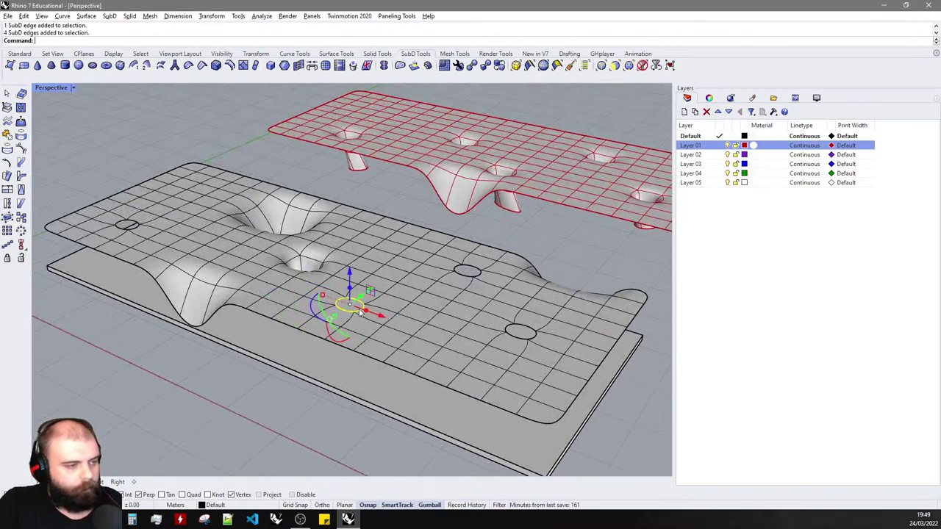
left_click_drag(350, 293, 585, 379)
right_click_drag(586, 379, 518, 321)
key("Escape")
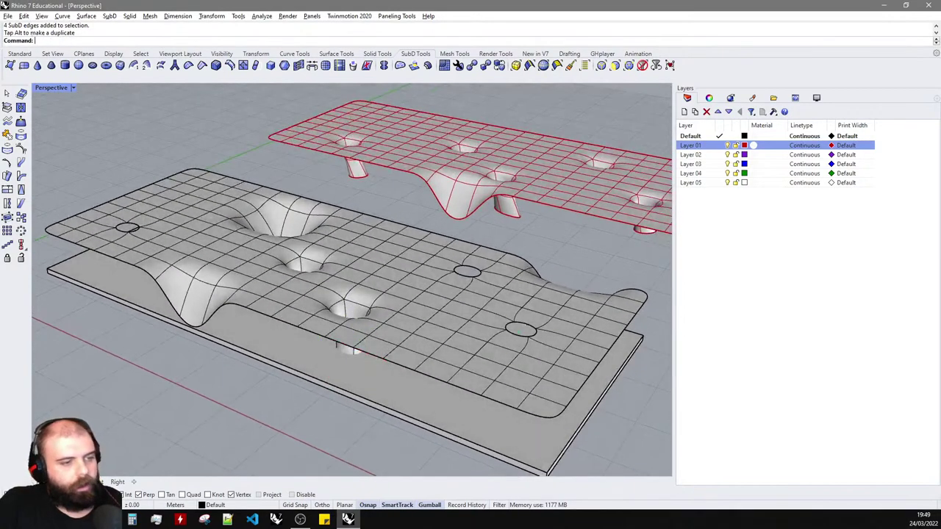
- Move the border edge loop of the opening closest to the plane's near end vertically down to the slab, forming a wide funnel
double_click(521, 329)
type("move")
key("Return")
type("v")
key("Return")
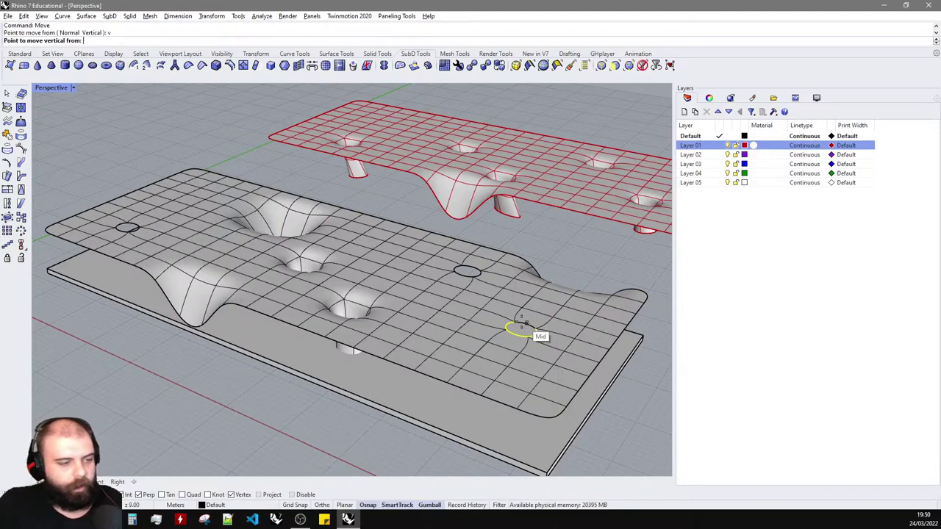
left_click(515, 323)
scroll(516, 322, "down", 2)
left_click(541, 440)
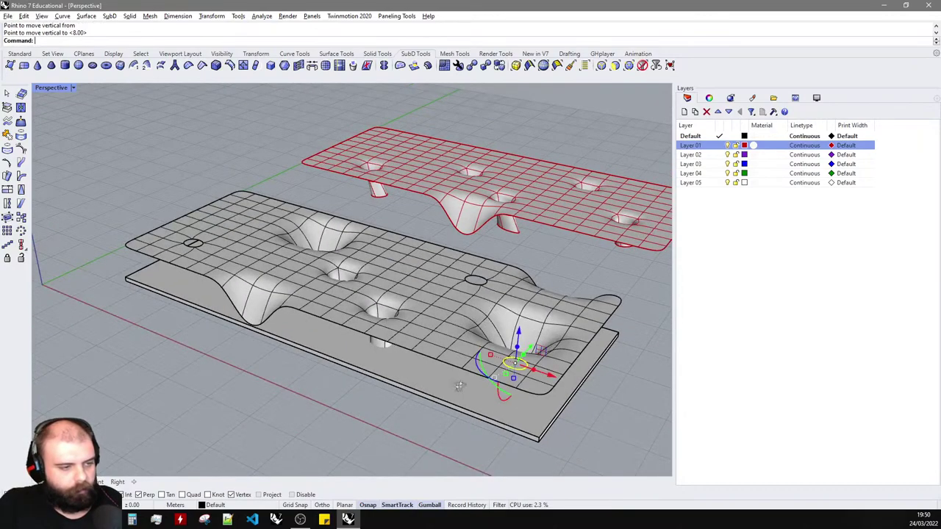
right_click_drag(460, 387, 411, 360)
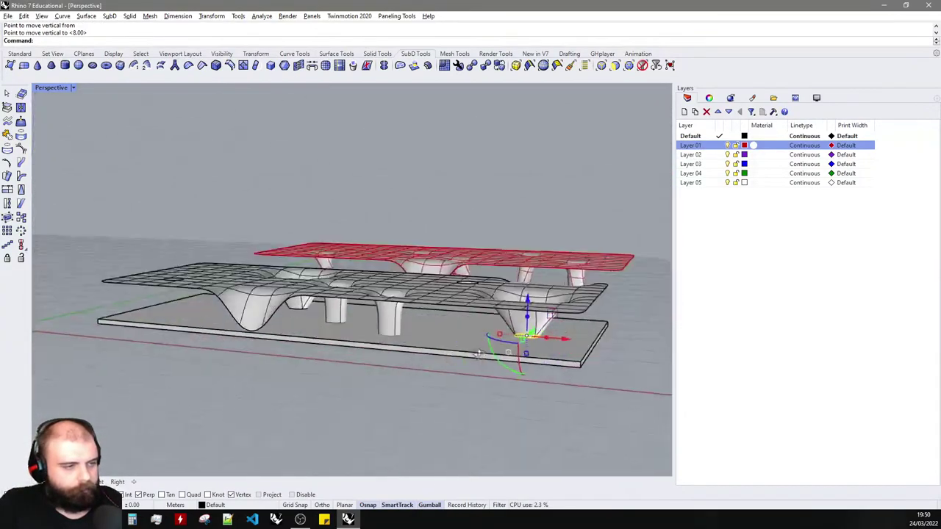
- Pull the border edge loop of the opening closest to the plane's far end vertically down to the slab as a column
key("Escape")
right_click_drag(110, 276, 190, 347)
scroll(190, 349, "up", 3)
double_click(195, 311)
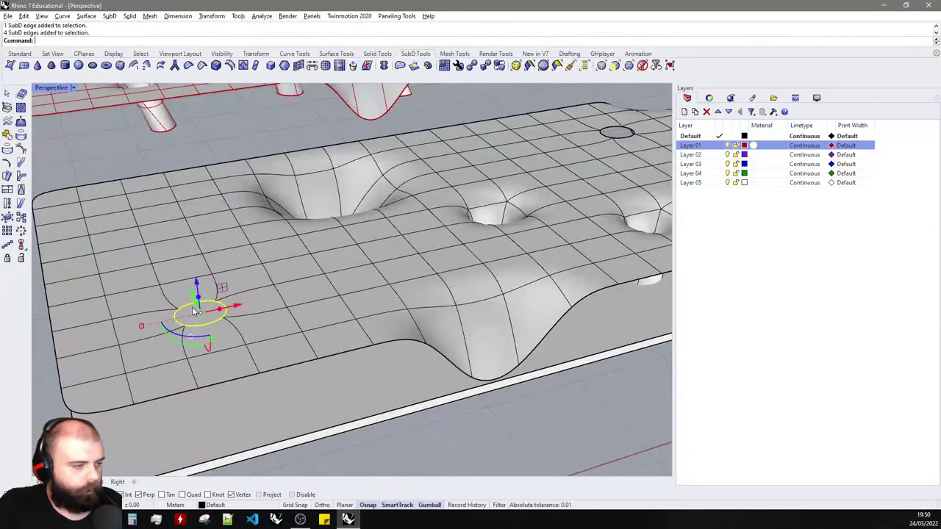
left_click_drag(198, 304, 309, 371)
scroll(318, 372, "down", 5)
right_click_drag(318, 372, 309, 316)
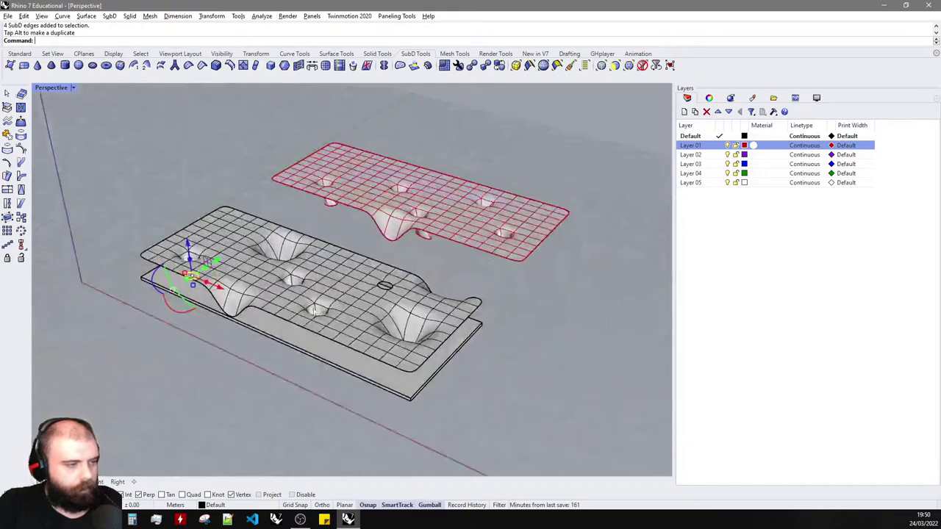
- Pull the border edge loop of the last remaining flat opening vertically down to the slab as the sixth interior support
scroll(345, 290, "up", 7)
double_click(464, 302)
scroll(459, 290, "down", 4)
scroll(451, 272, "up", 2)
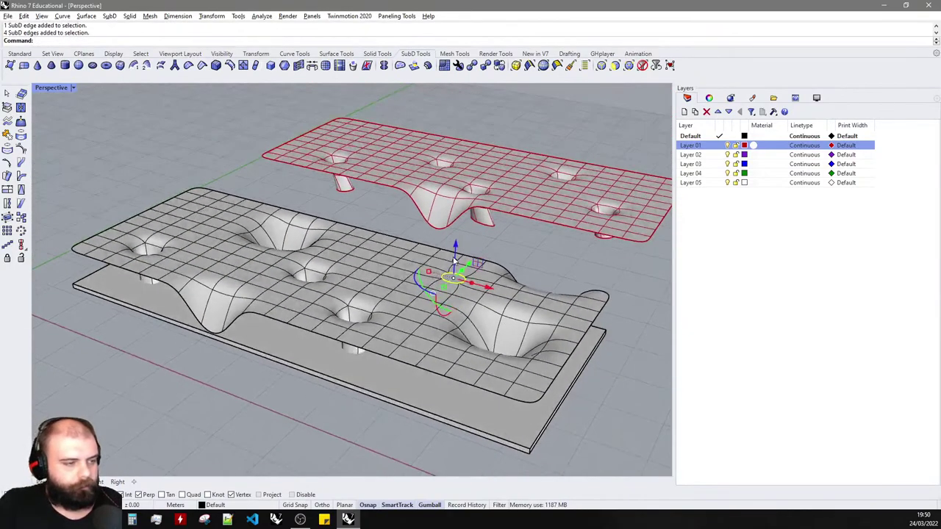
right_click_drag(464, 301, 460, 223)
left_click_drag(455, 244, 535, 291)
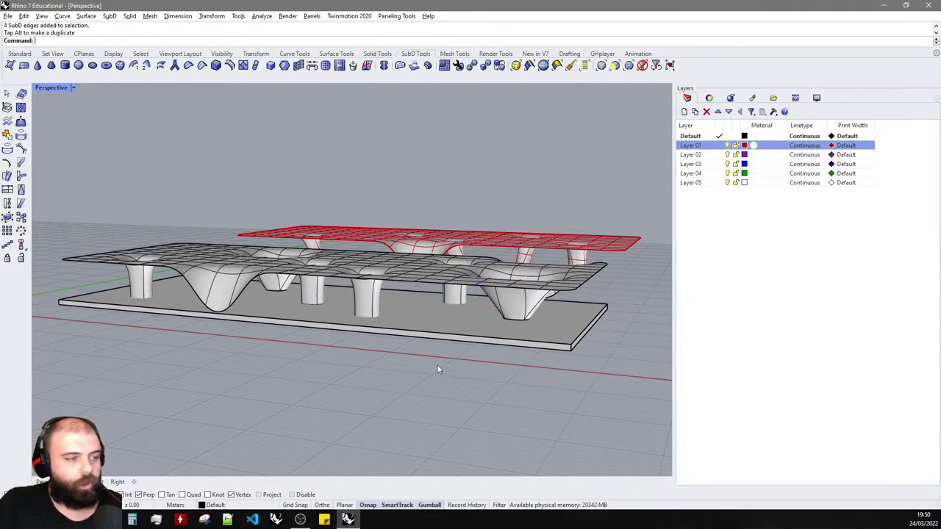
right_click_drag(436, 372, 444, 351)
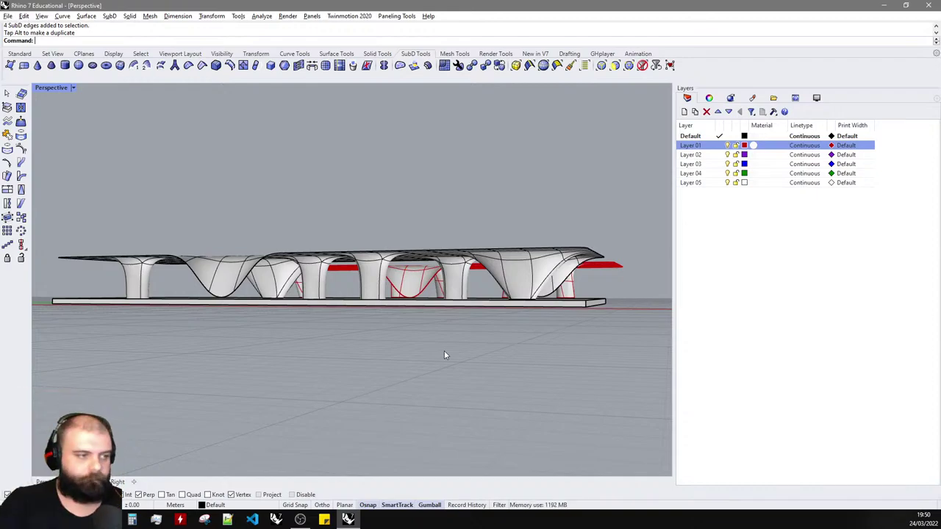
- Compare the canopy's flat and smooth SubD display, examining how the columns and funnels meet the roof
scroll(383, 303, "up", 6)
right_click_drag(382, 304, 353, 313)
scroll(386, 282, "down", 6)
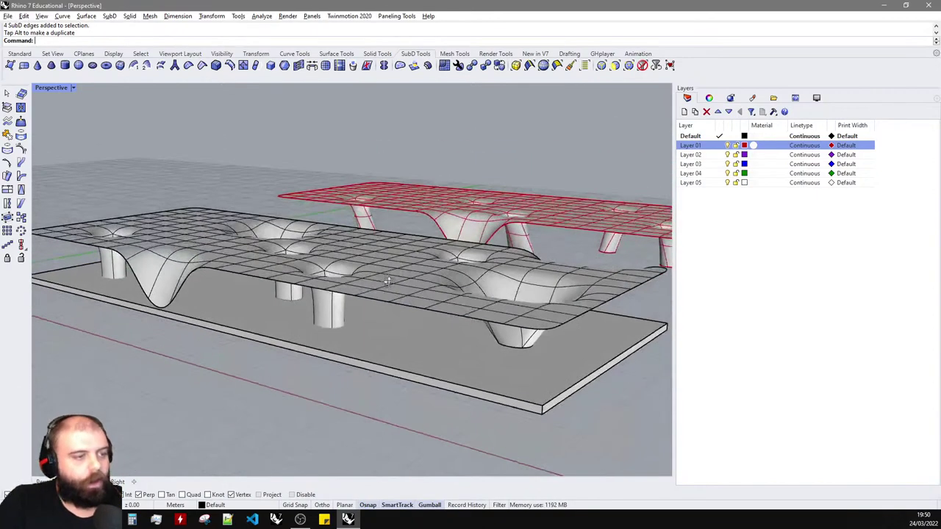
scroll(386, 280, "down", 3)
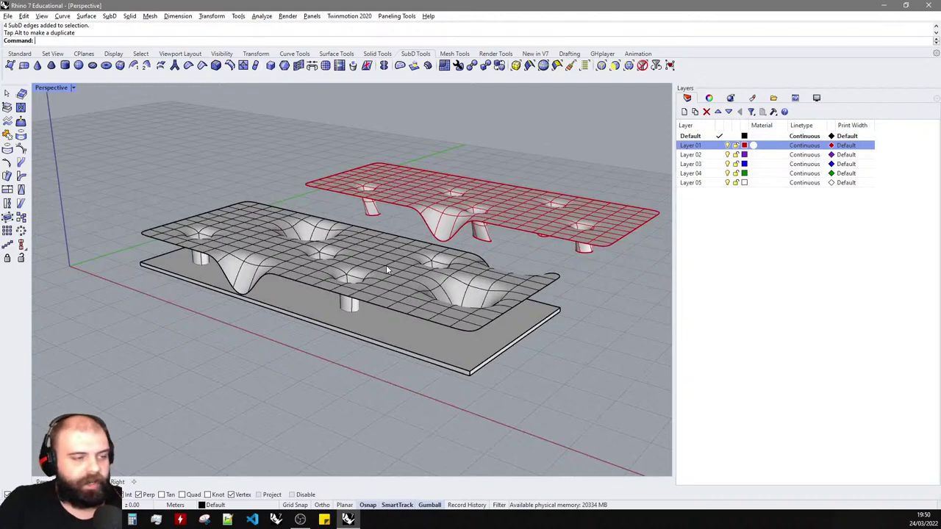
key("Tab")
scroll(275, 260, "up", 5)
right_click_drag(274, 260, 265, 238)
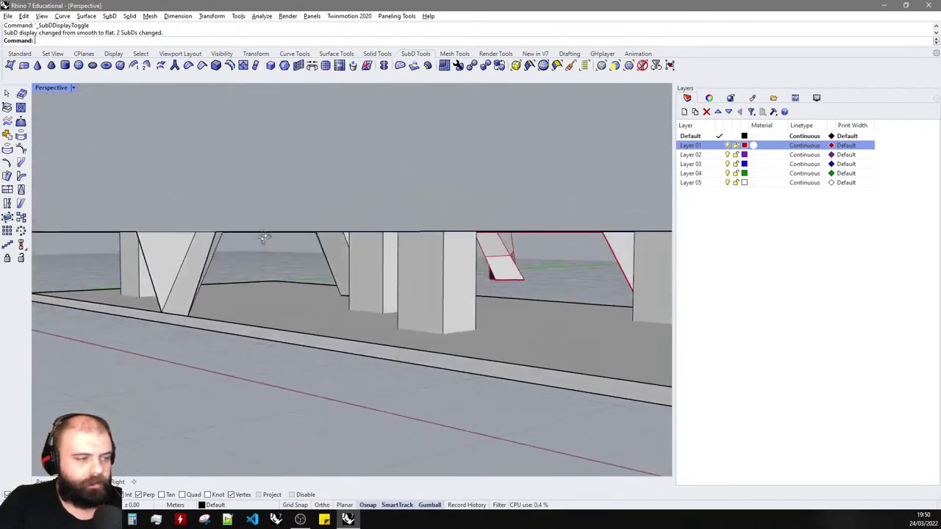
key("Tab")
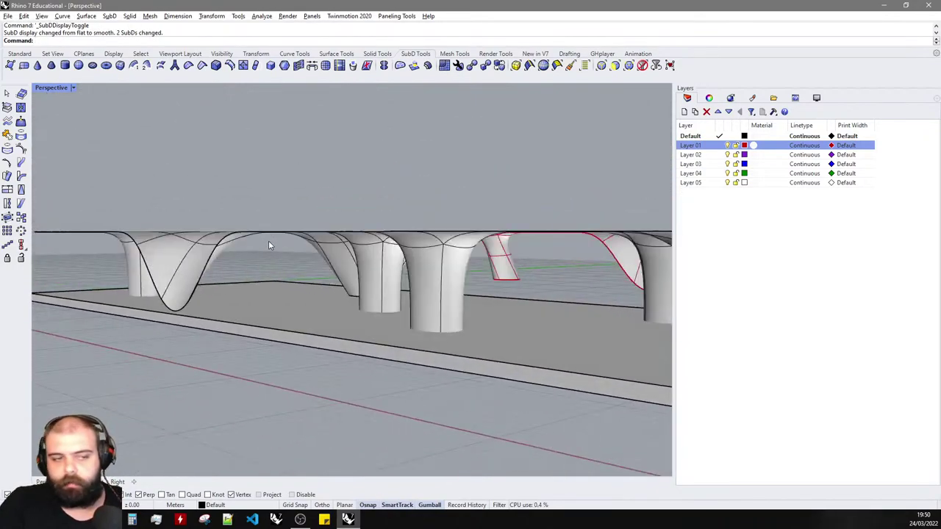
key("Tab")
key("Tab")
key("Tab")
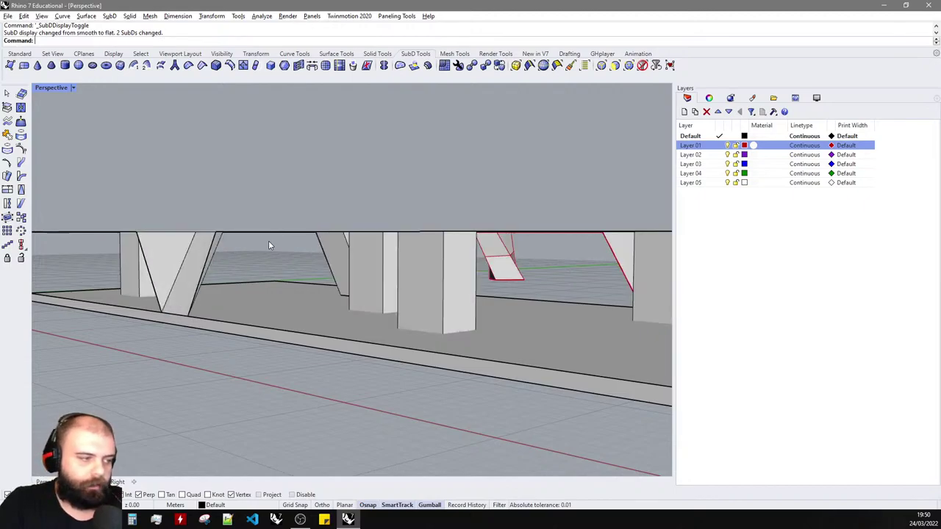
right_click_drag(269, 237, 312, 285)
scroll(340, 254, "down", 3)
right_click_drag(339, 253, 316, 256)
key("Tab")
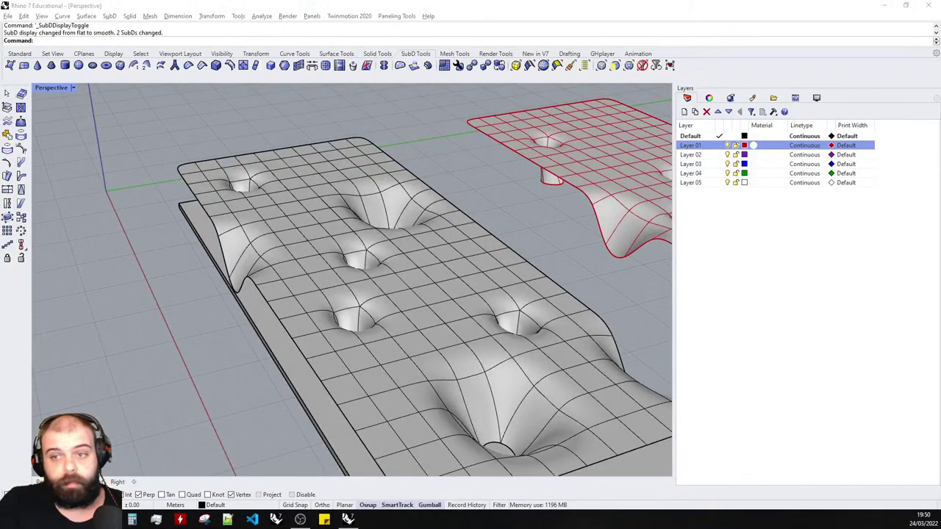
left_click(547, 245)
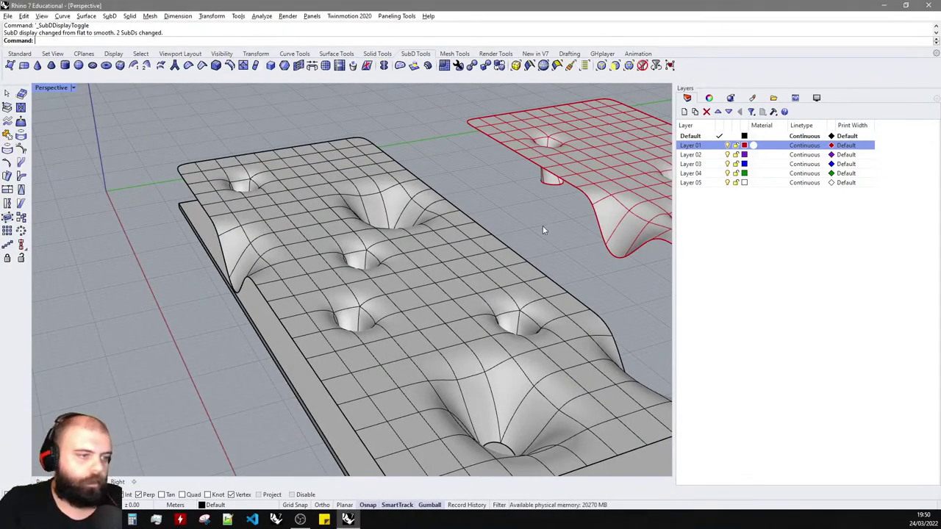
key("Tab")
key("Tab")
- Hide the slab beneath the canopy to expose the column bases
right_click_drag(524, 229, 470, 312)
scroll(403, 274, "up", 4)
scroll(421, 312, "down", 4)
scroll(237, 259, "up", 6)
right_click_drag(237, 258, 375, 310)
scroll(248, 284, "up", 5)
left_click(375, 309)
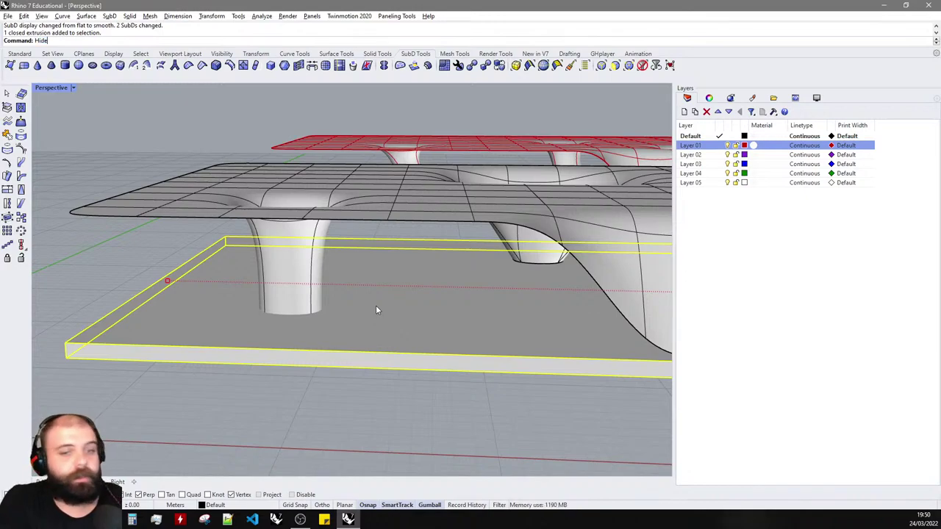
key("Return")
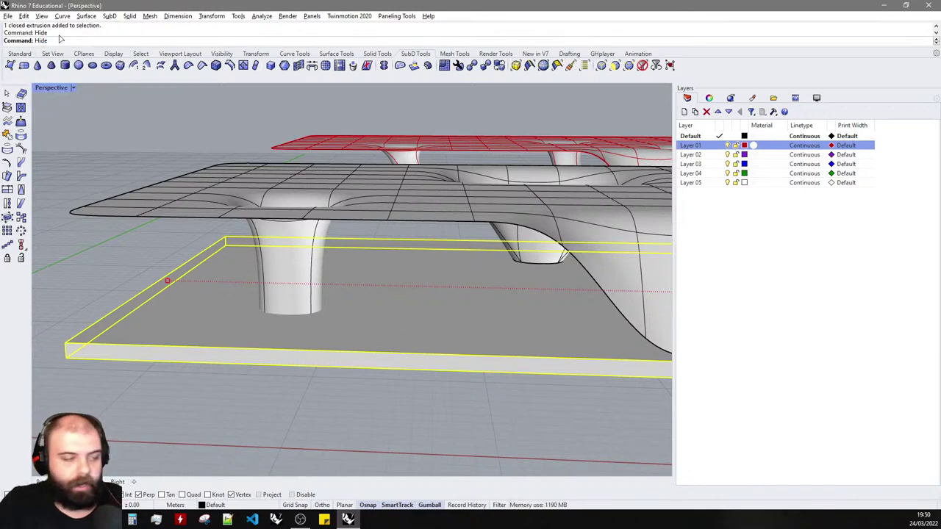
- Insert a SubD edge loop at mid-height of the far-end column, based on its bottom border edge loop
right_click_drag(294, 297, 232, 305)
scroll(232, 305, "up", 2)
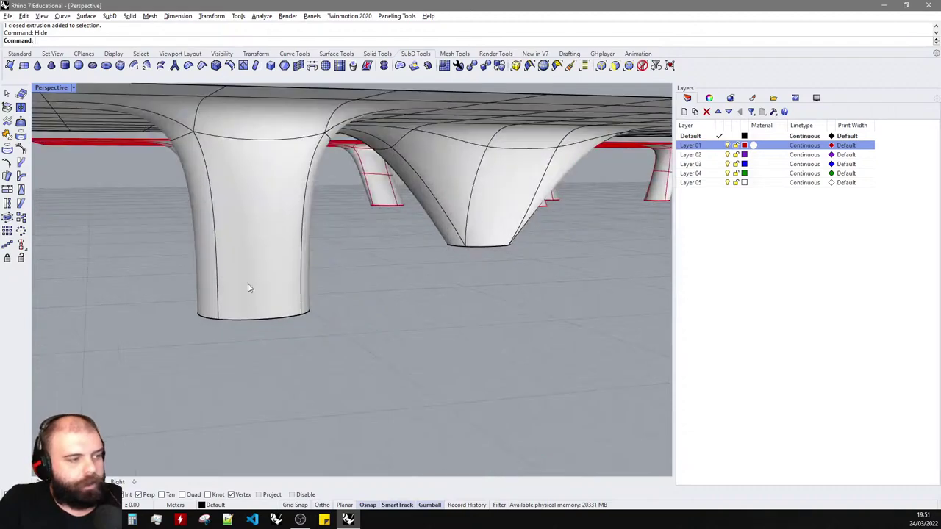
double_click(246, 320, "ctrl+shift")
right_click_drag(314, 321, 284, 280)
scroll(212, 250, "up", 3)
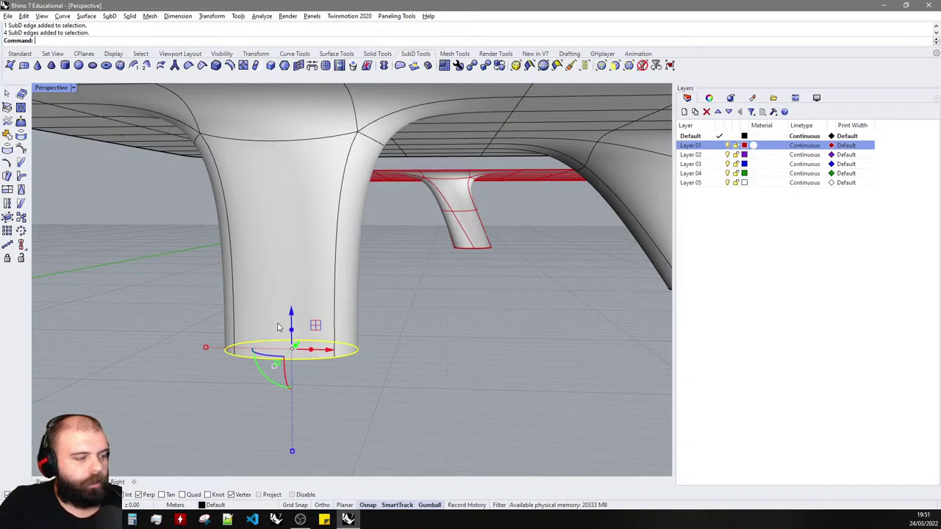
left_click(407, 380)
double_click(347, 354, "ctrl+shift")
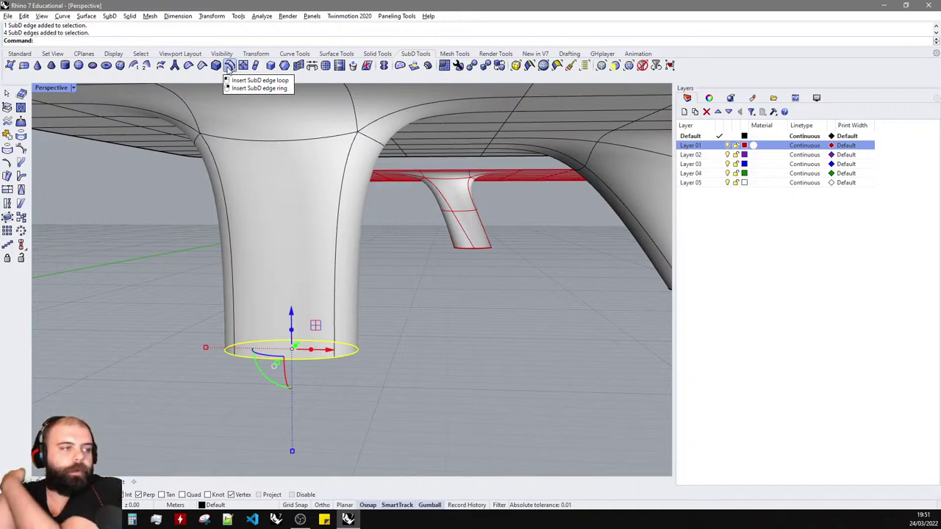
left_click(230, 66)
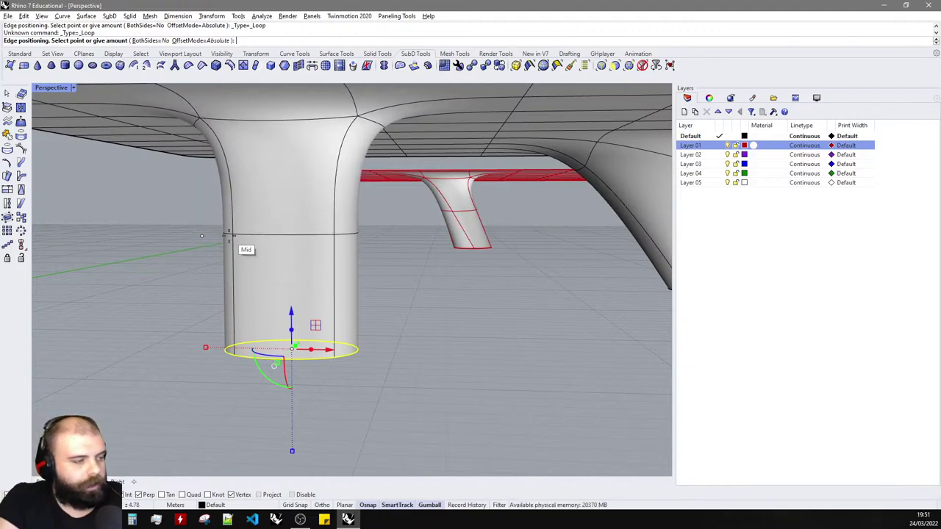
left_click(228, 236)
- Insert mid-height SubD edge loops on the other five interior supports together, based on their bottom border edges
scroll(213, 208, "down", 8)
right_click_drag(214, 208, 166, 223)
scroll(166, 222, "down", 6)
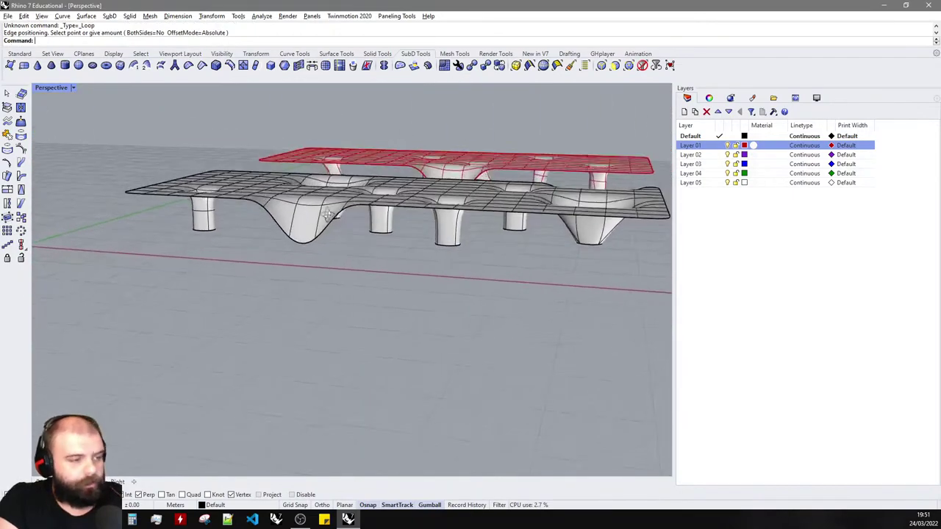
scroll(409, 269, "up", 7)
right_click_drag(410, 269, 294, 254)
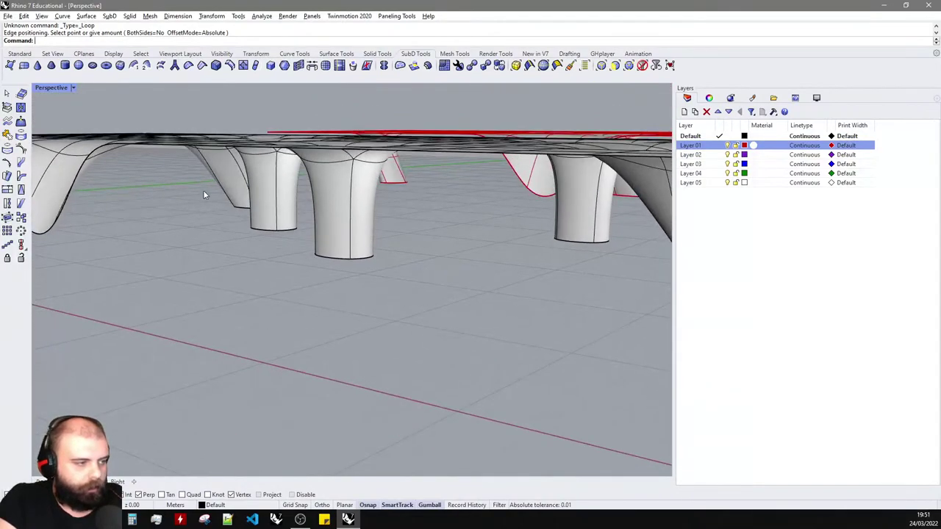
left_click_drag(190, 191, 401, 286)
right_click_drag(402, 287, 452, 266)
left_click_drag(419, 242, 618, 341, "ctrl+shift")
right_click_drag(588, 324, 323, 272)
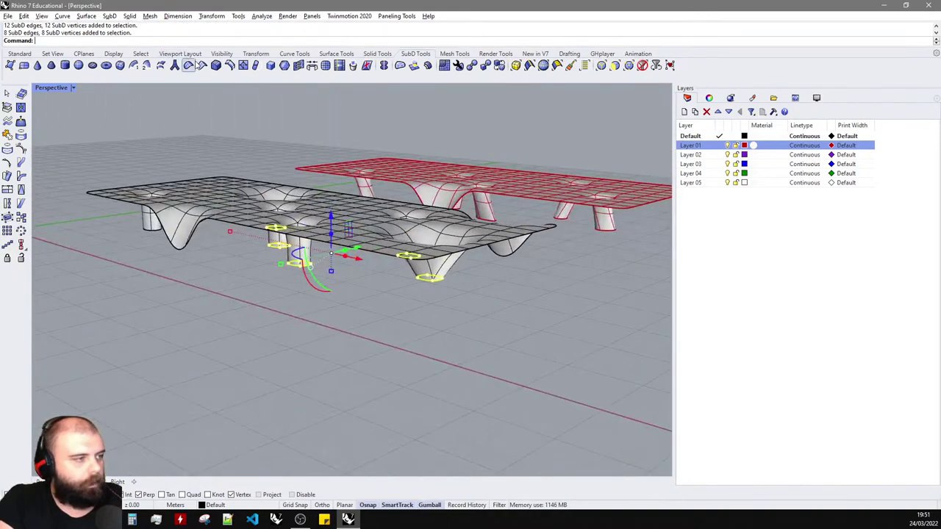
left_click(229, 67)
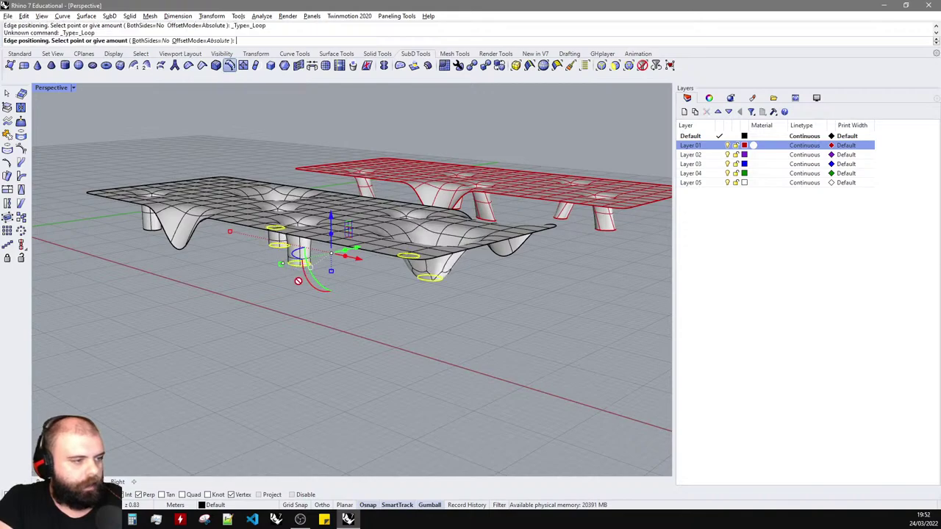
scroll(303, 253, "up", 10)
right_click_drag(304, 249, 330, 233)
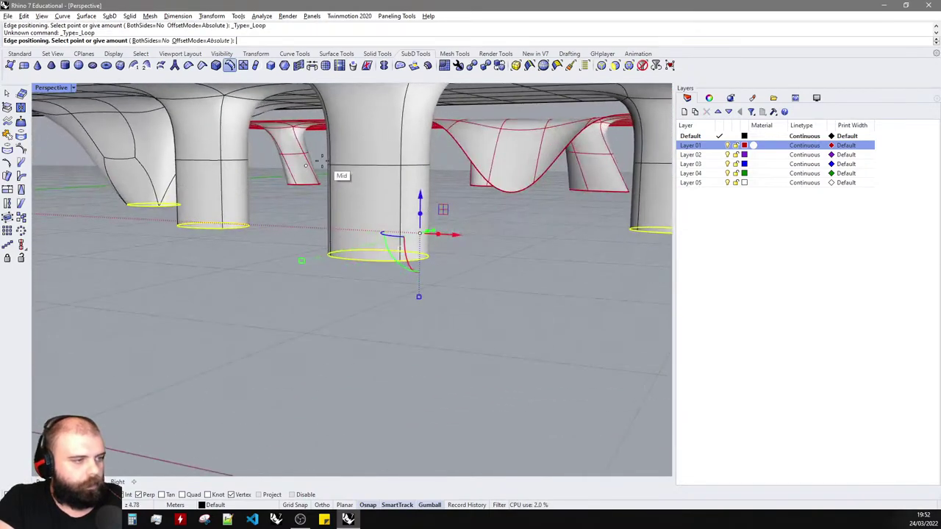
key("Escape")
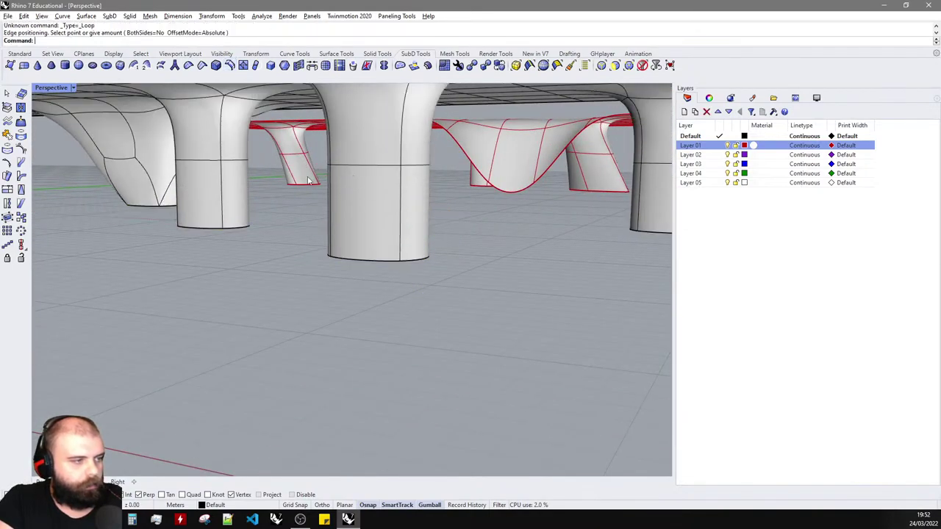
- Examine the inserted edge loops on the near-end funnel with the SubD in flat display
right_click_drag(319, 167, 206, 218)
key("Tab")
scroll(374, 205, "up", 5)
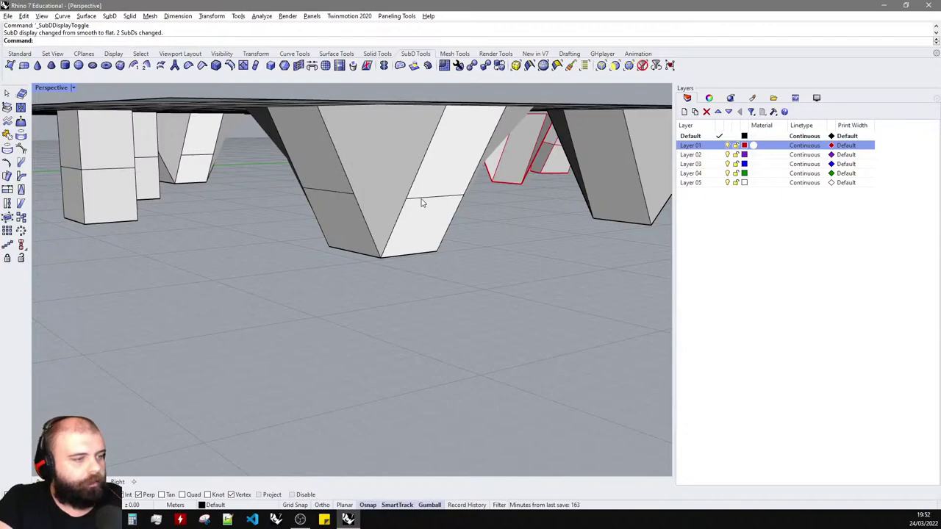
right_click_drag(423, 203, 287, 170)
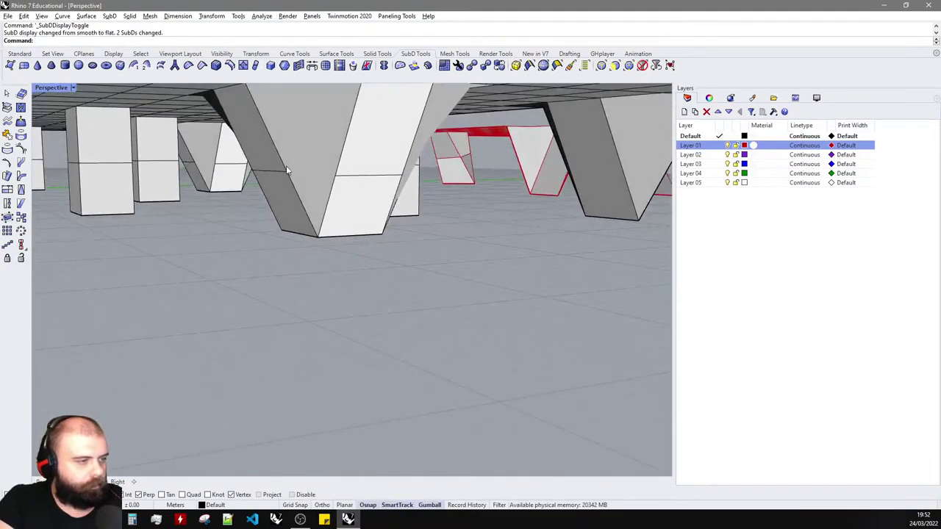
scroll(289, 174, "up", 5)
scroll(301, 195, "down", 5)
left_click(383, 234)
left_click(471, 266)
- Try deleting the inserted edge loop on the near-end funnel, and undo the deletion
right_click_drag(497, 263, 546, 224)
left_click(370, 207, "ctrl+shift")
key("Delete")
key("Delete")
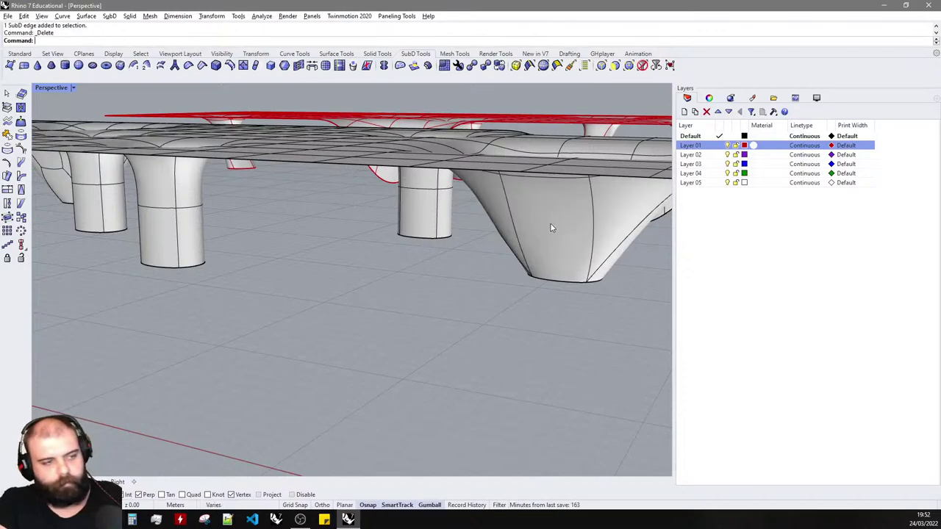
key("ctrl+y")
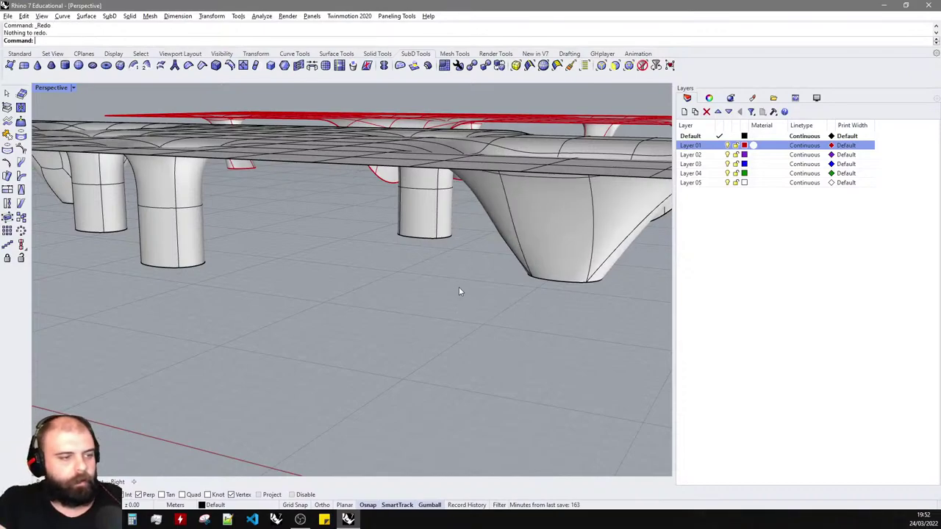
scroll(460, 287, "down", 2)
key("ctrl+z")
key("ctrl+z")
left_click(514, 266)
right_click_drag(518, 271, 466, 271)
left_click(466, 270)
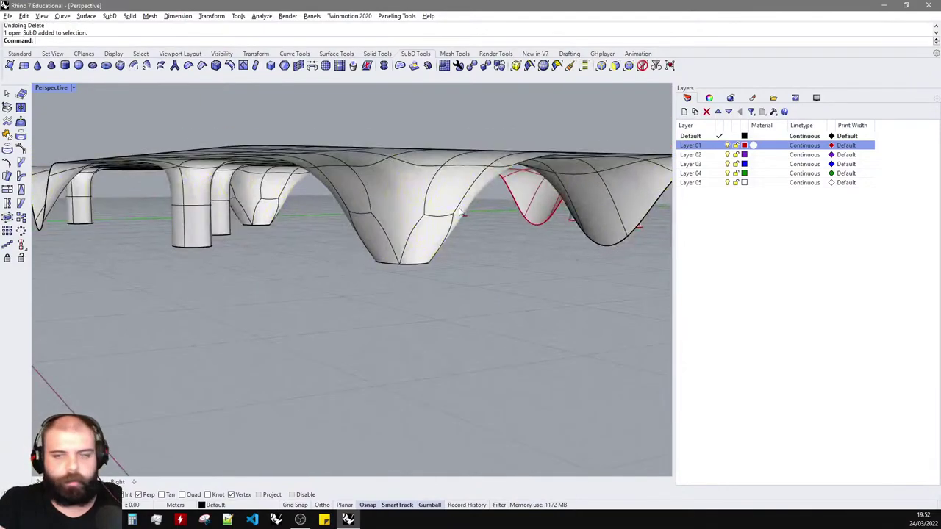
right_click_drag(405, 205, 400, 227)
scroll(360, 207, "up", 2)
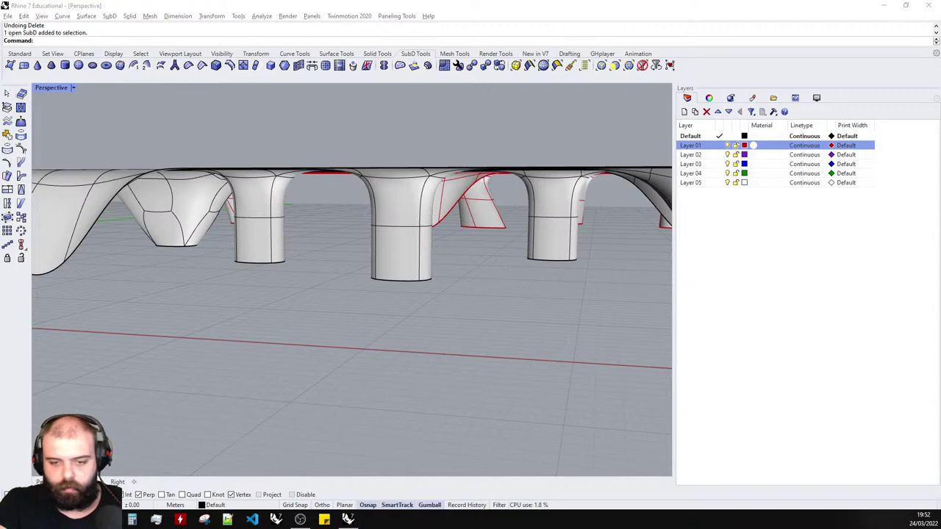
- Switch to the browser and look through the New Milan Trade Fair gallery photos for how the canopy meets the ground, then return to Rhino
key("alt+Tab")
left_click(404, 220)
left_click(576, 288)
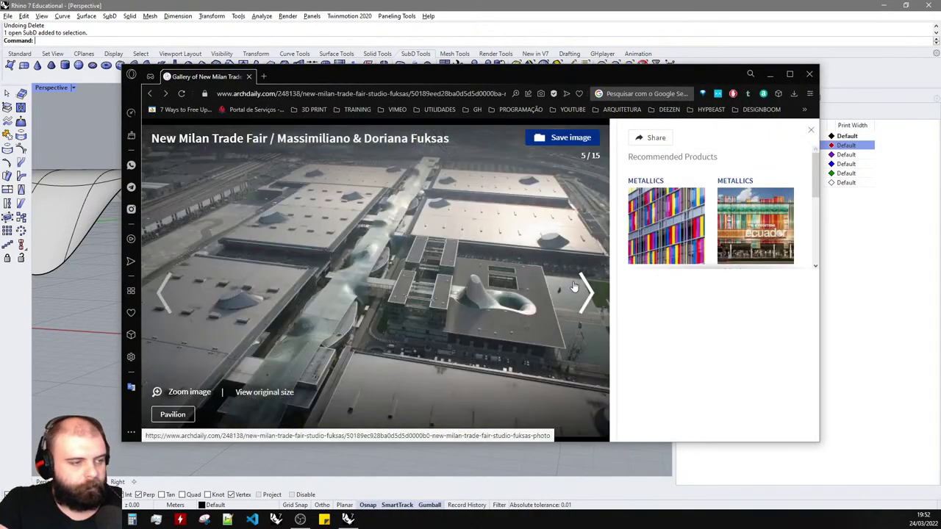
left_click(575, 288)
left_click(576, 288)
left_click(576, 288)
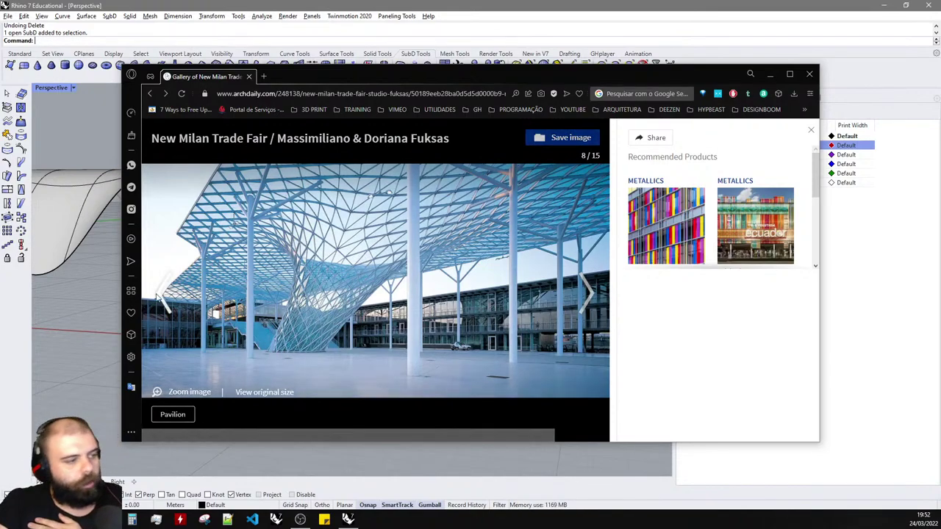
left_click(168, 294)
left_click(170, 295)
left_click(169, 295)
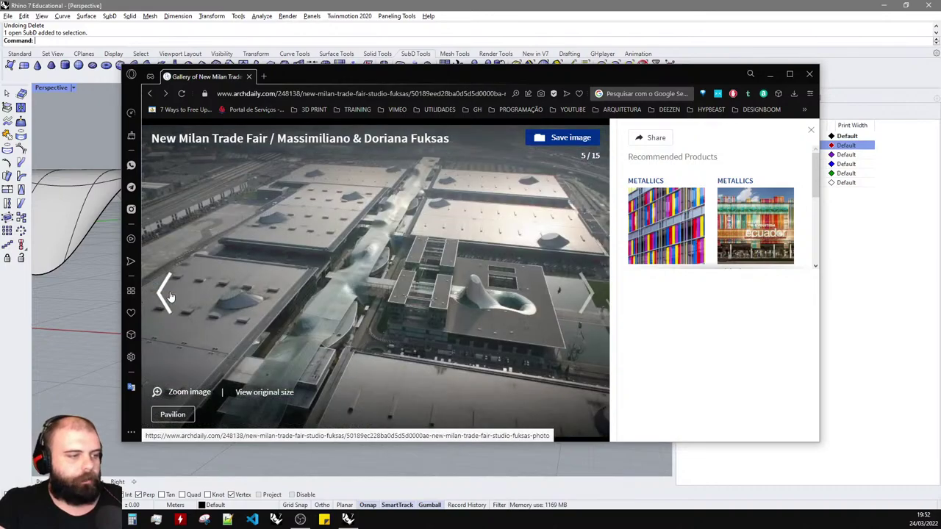
left_click(170, 296)
left_click(768, 78)
- Try shifting a bottom border edge of the front middle column sideways along X, and undo the move
scroll(384, 241, "down", 5)
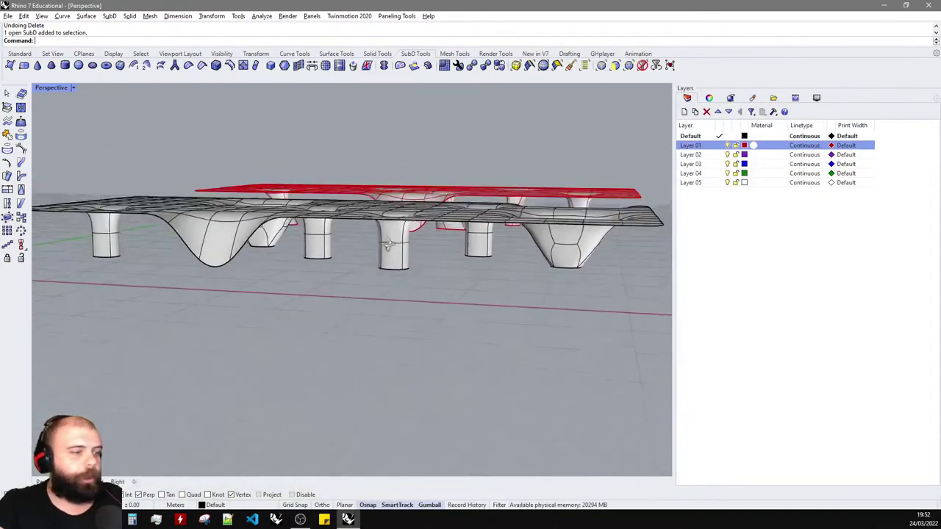
right_click_drag(384, 241, 401, 257)
scroll(397, 283, "up", 12)
double_click(379, 331, "ctrl+shift")
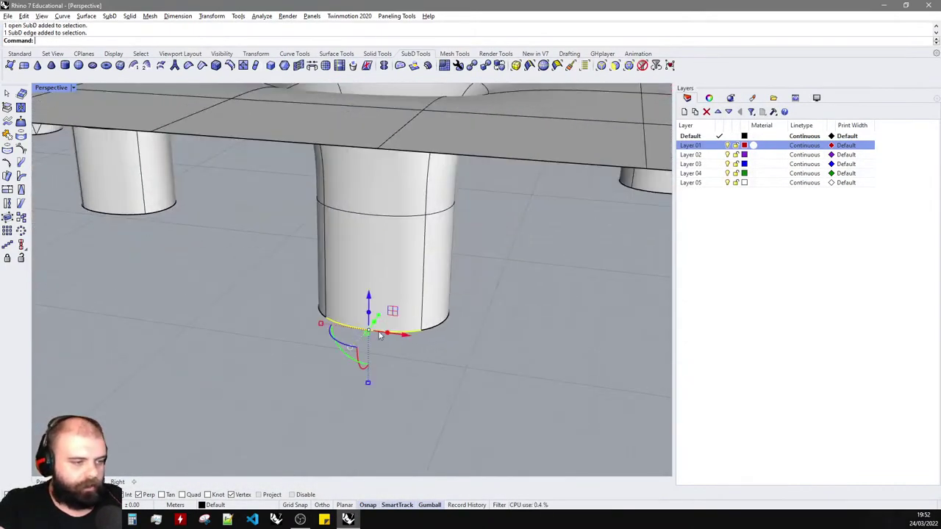
left_click_drag(425, 314, 486, 328)
scroll(395, 366, "down", 6)
right_click_drag(395, 366, 419, 314)
key("ctrl+z")
- Try leaning the front middle column by shifting its bottom and mid-height edge loops, and undo this together with the inserted mid-height loops
scroll(386, 330, "up", 6)
double_click(379, 339, "ctrl+shift")
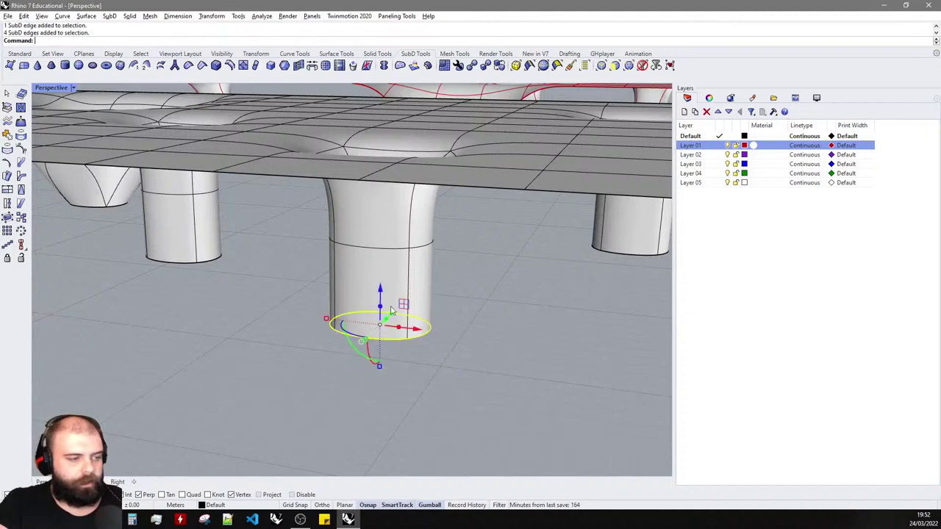
double_click(413, 244, "ctrl+shift")
left_click_drag(421, 288, 468, 293)
left_click(478, 349)
scroll(478, 349, "down", 7)
right_click_drag(478, 349, 496, 289)
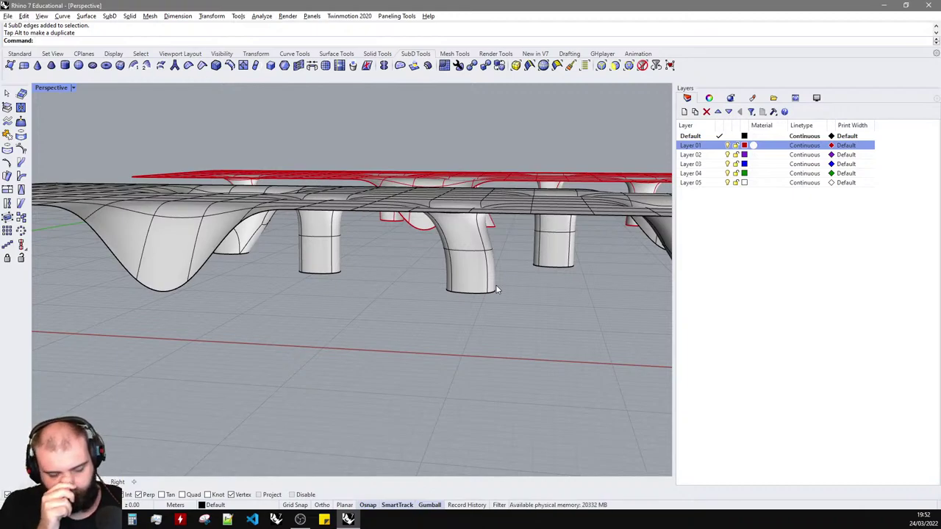
right_click_drag(496, 290, 498, 300)
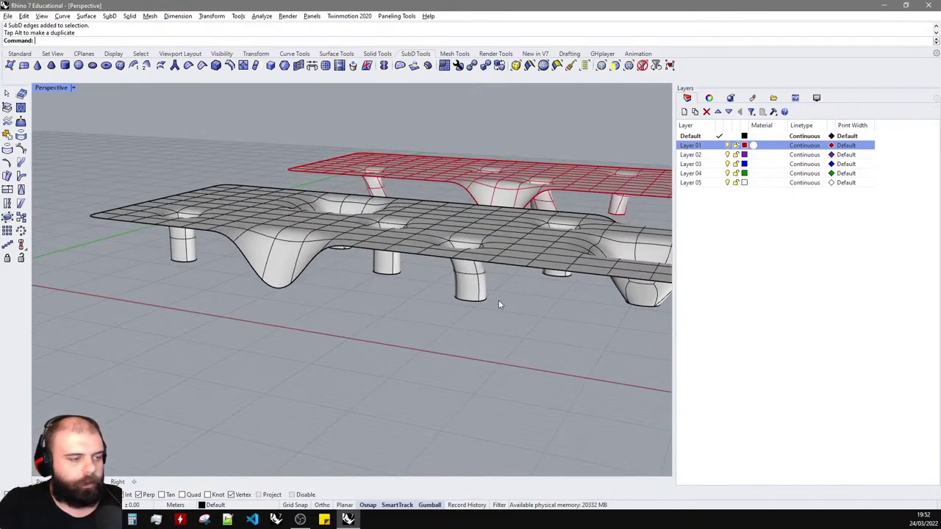
key("ctrl+z")
- Try shifting only the bottom border edge loop of the front middle column along X, and undo the move
right_click_drag(390, 272, 449, 325)
double_click(449, 324)
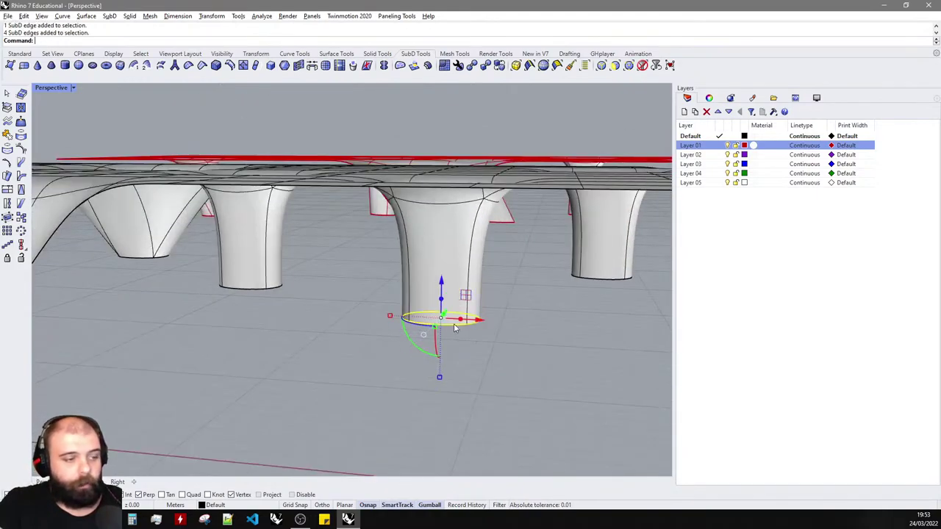
left_click_drag(474, 331, 532, 337)
left_click(541, 352)
key("ctrl+z")
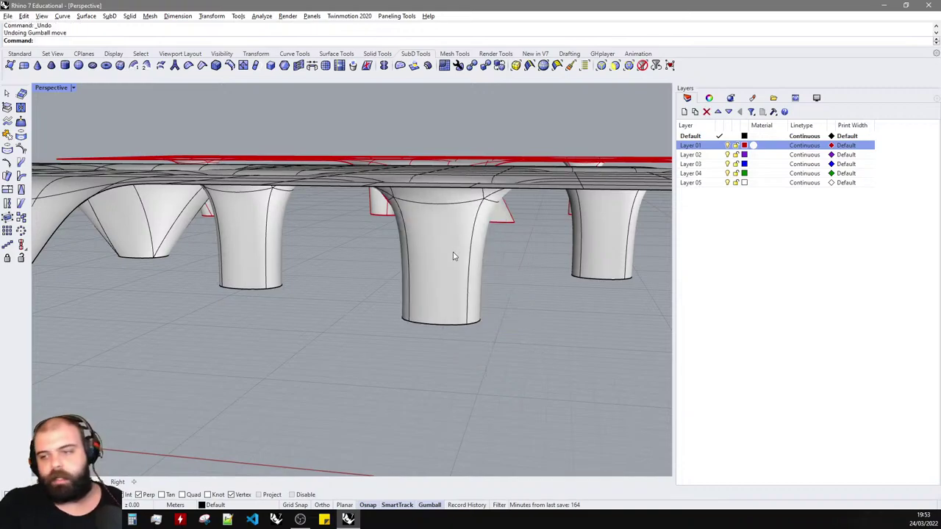
- Lean the front middle column by moving its whole bottom border edge loop along X and then along Y
double_click(456, 324)
left_click_drag(479, 322, 518, 327)
scroll(495, 272, "down", 6)
right_click_drag(496, 272, 367, 292)
scroll(367, 297, "up", 7)
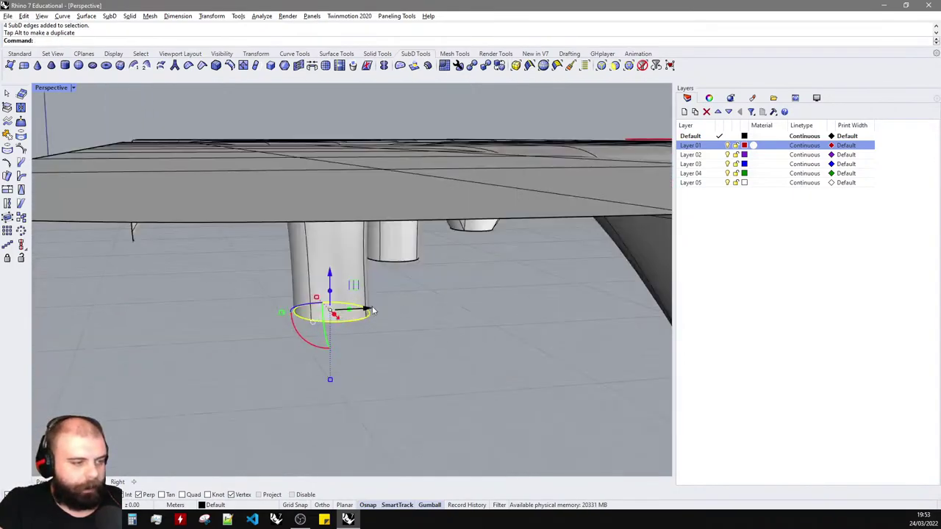
left_click_drag(370, 311, 397, 313)
scroll(396, 313, "down", 4)
left_click(287, 321)
right_click_drag(286, 321, 374, 324)
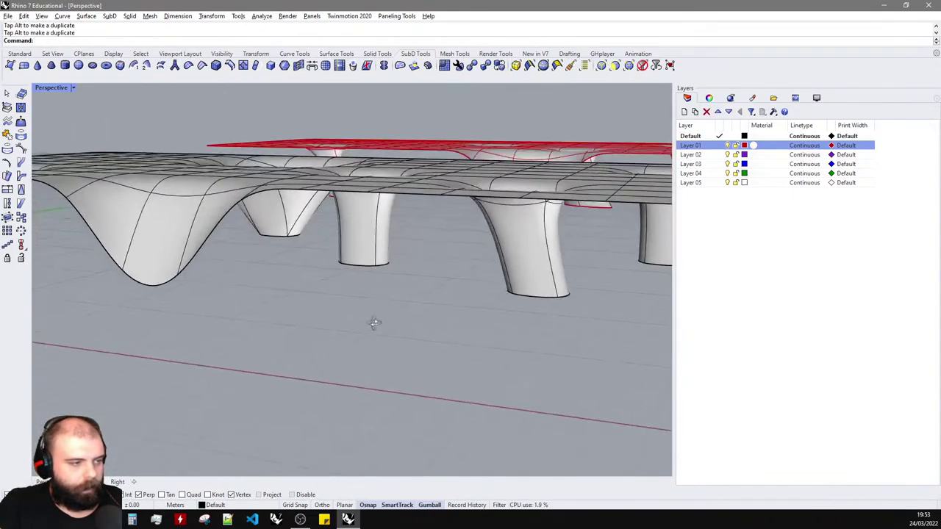
- Lean the column between the front border opening and the front middle column slightly by shifting its bottom border edge loop
scroll(363, 273, "up", 5)
double_click(366, 275)
left_click_drag(391, 266, 373, 274)
scroll(460, 307, "down", 6)
left_click(460, 308)
right_click_drag(460, 308, 403, 320)
- Lean the end column beside the front border opening towards that opening by shifting its bottom border edge loop
scroll(155, 287, "up", 6)
double_click(189, 294)
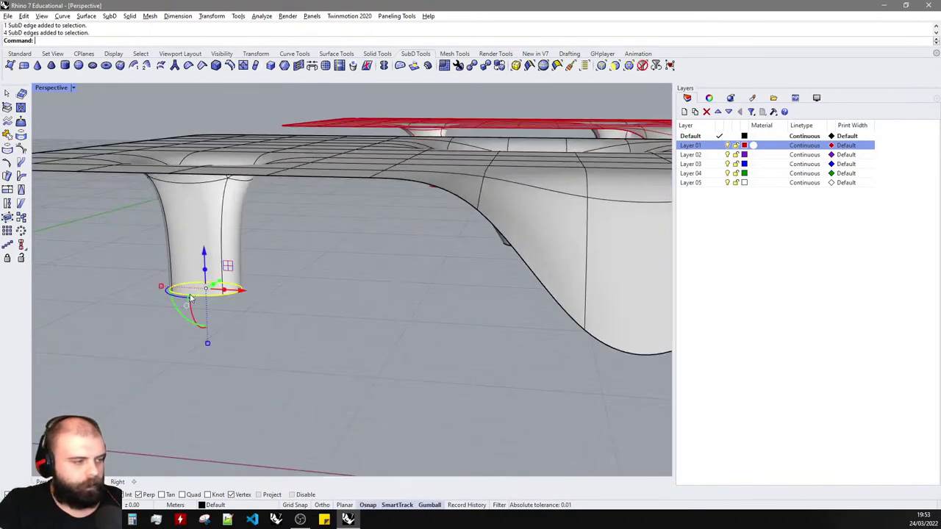
left_click_drag(234, 294, 258, 278)
key("Escape")
scroll(214, 235, "down", 10)
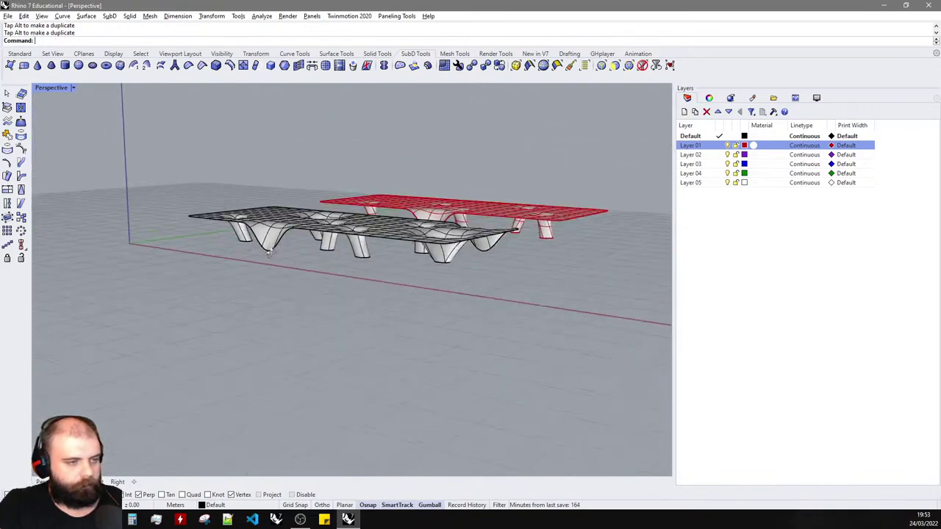
- Lean the rear column near the large end funnel by shifting its bottom border edge loop sideways
right_click_drag(346, 244, 275, 247)
scroll(357, 266, "up", 12)
double_click(407, 281)
right_click_drag(408, 281, 296, 287)
left_click_drag(62, 290, 121, 289)
left_click(213, 315)
scroll(213, 315, "down", 8)
right_click_drag(294, 250, 530, 213)
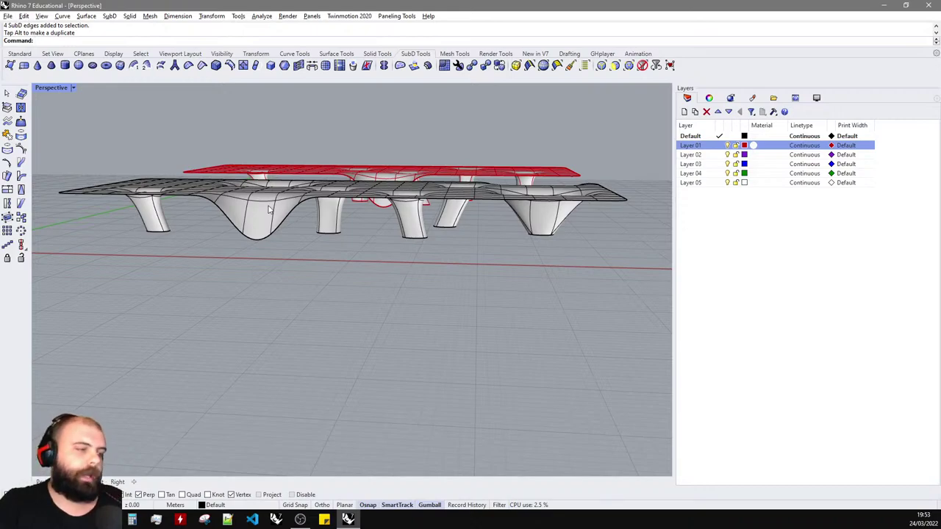
- Insert SubD edge loops at about mid-height on the four leaning columns together, based on their bottom border edges
right_click_drag(220, 217, 175, 237)
left_click(168, 234)
scroll(156, 230, "up", 5)
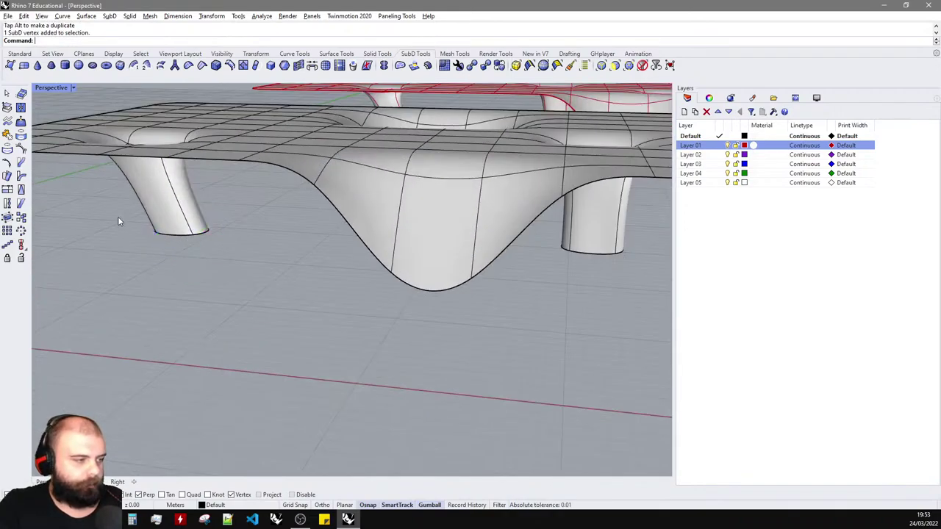
left_click_drag(118, 216, 248, 269)
right_click_drag(373, 287, 396, 243)
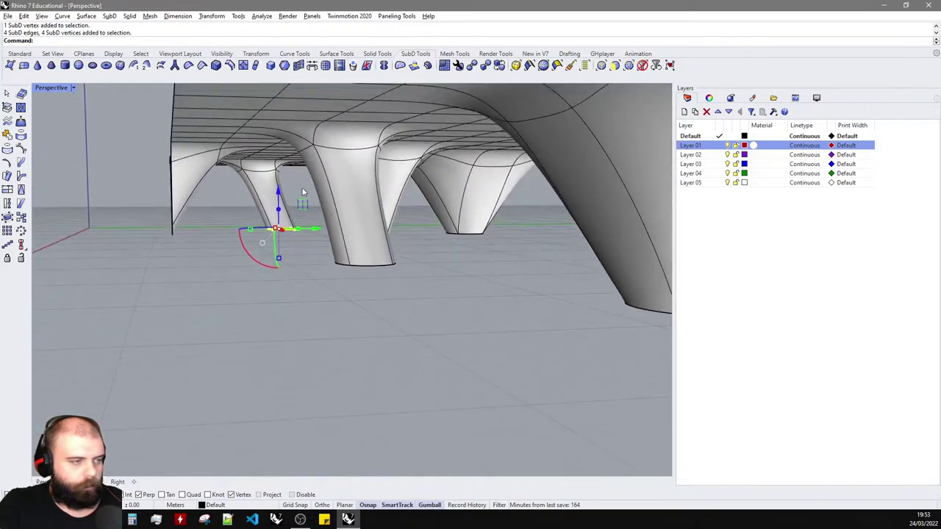
left_click_drag(301, 189, 423, 325, "ctrl+shift")
scroll(364, 226, "down", 5)
right_click_drag(364, 226, 443, 262)
scroll(445, 262, "down", 4)
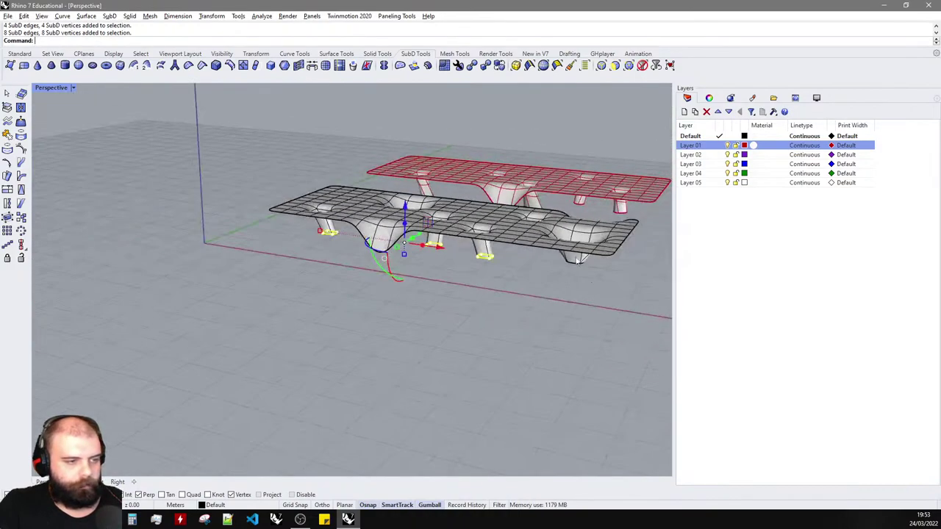
scroll(578, 258, "up", 5)
left_click_drag(417, 210, 554, 271, "shift")
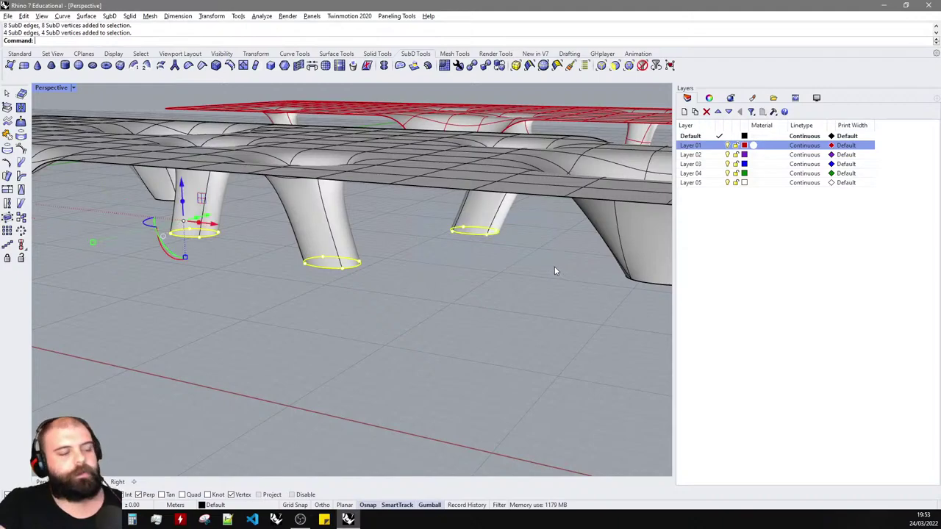
scroll(554, 271, "down", 5)
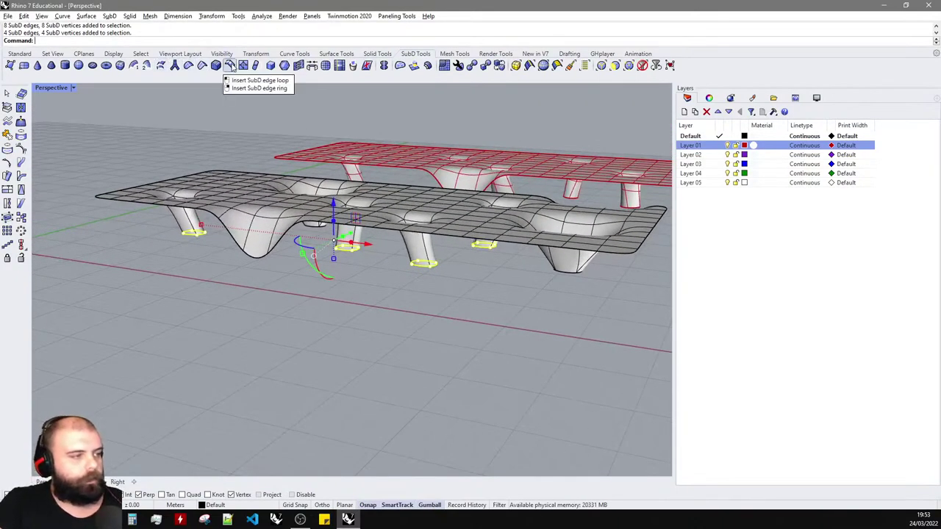
left_click(230, 65)
scroll(177, 180, "up", 5)
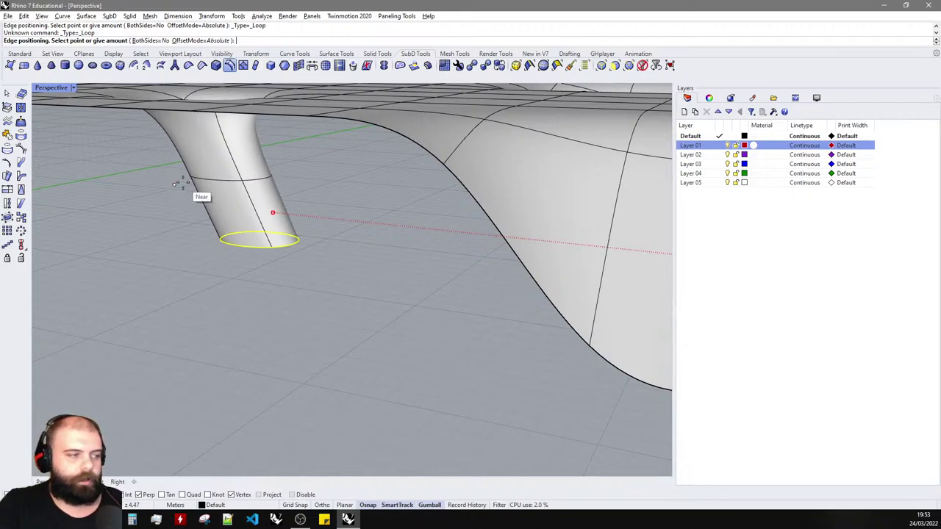
left_click(190, 182)
- Examine the canopy and its leaning columns from several sides, comparing flat and smooth SubD display
scroll(242, 223, "down", 5)
right_click_drag(242, 225, 278, 199)
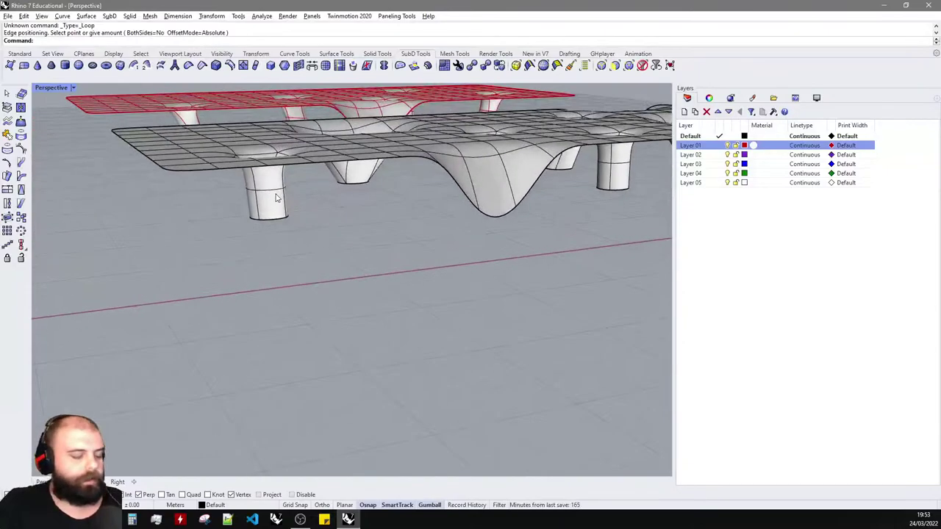
key("Tab")
key("Tab")
right_click_drag(336, 195, 297, 222)
key("Tab")
key("Tab")
scroll(294, 202, "down", 5)
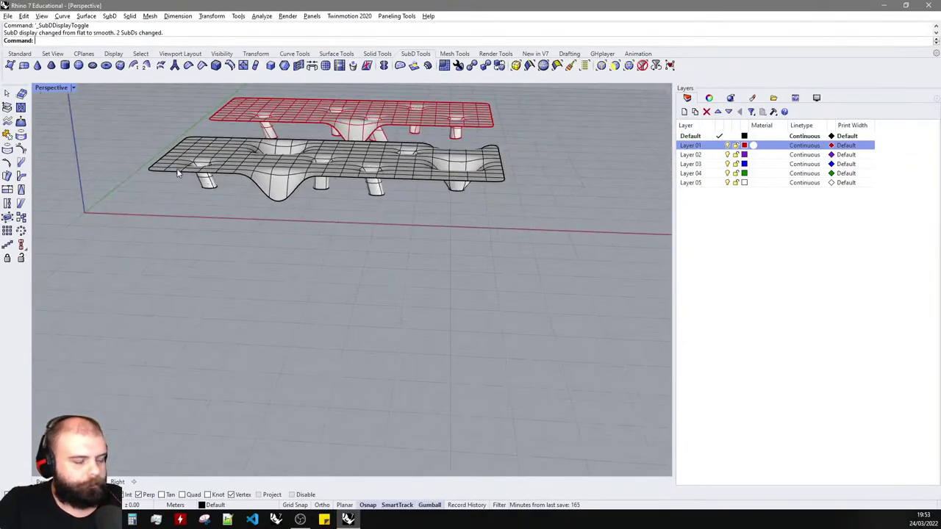
right_click_drag(360, 183, 340, 129)
scroll(340, 129, "up", 5)
right_click_drag(416, 164, 405, 186)
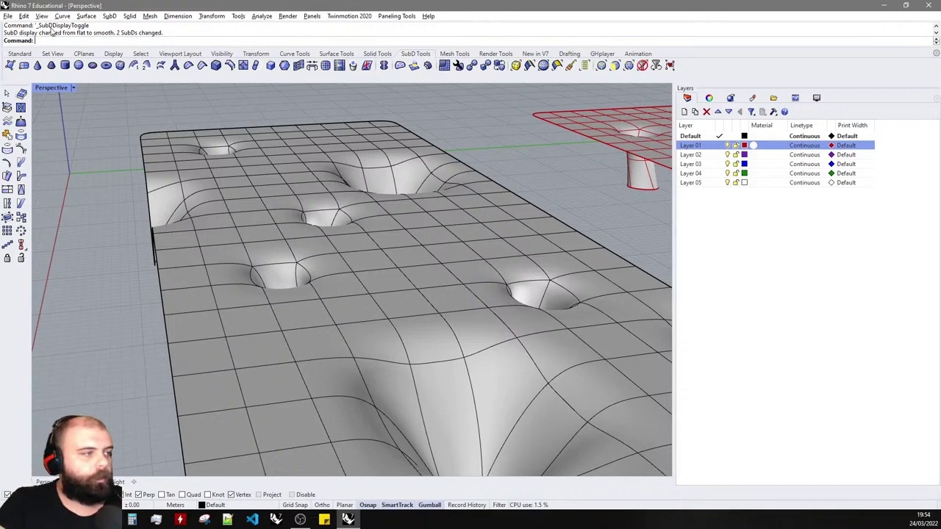
- Open Grasshopper beside the model and show the hidden slab beneath the canopy
left_click(20, 54)
left_click(436, 66)
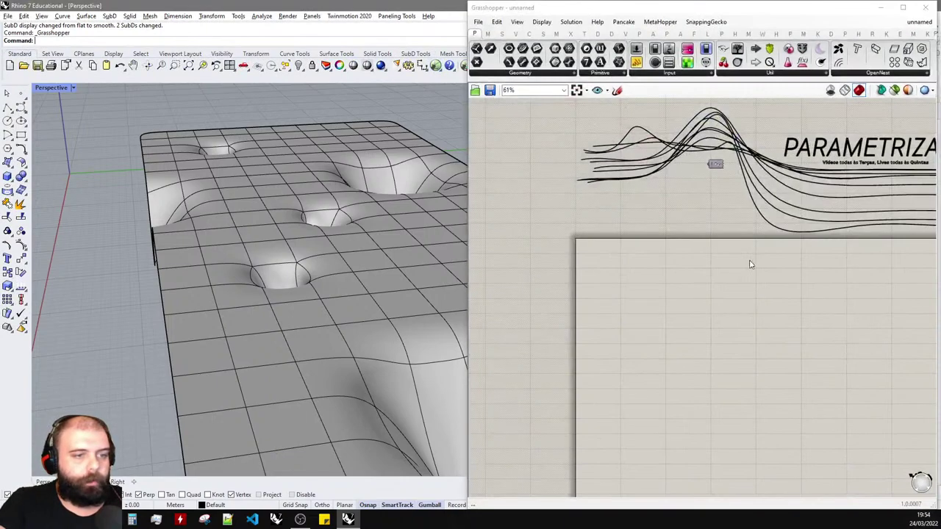
scroll(640, 147, "down", 3)
scroll(617, 229, "up", 5)
scroll(158, 173, "down", 5)
right_click_drag(151, 170, 199, 187)
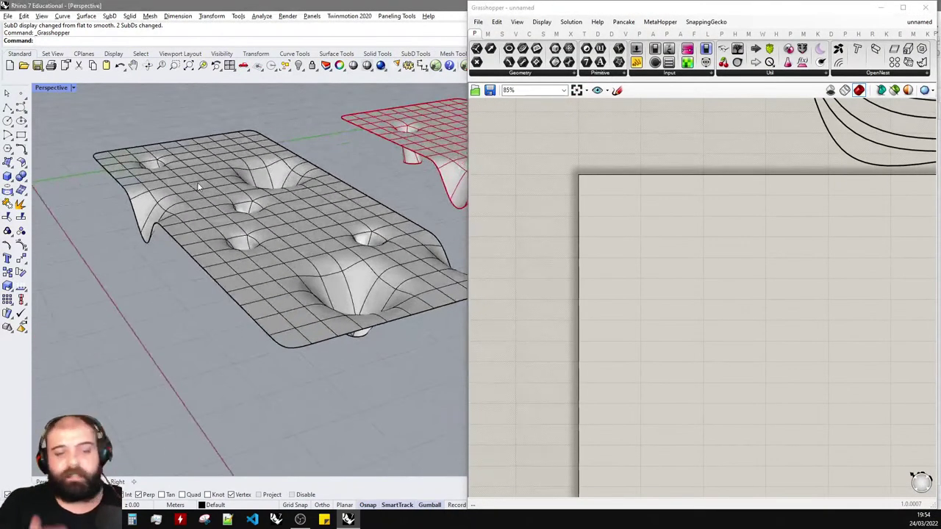
right_click(299, 65)
- Place a SubD parameter on the Grasshopper canvas and set the black canopy as its referenced SubD
double_click(630, 255)
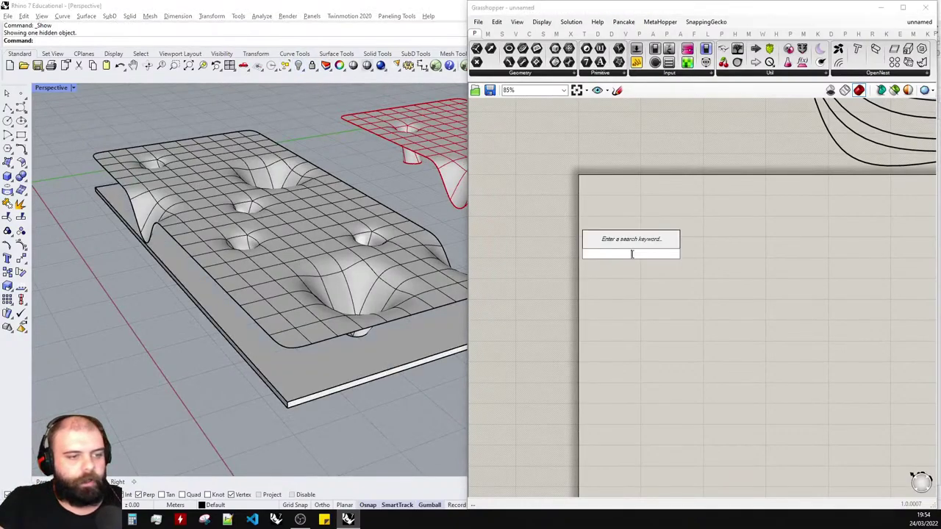
type("subd")
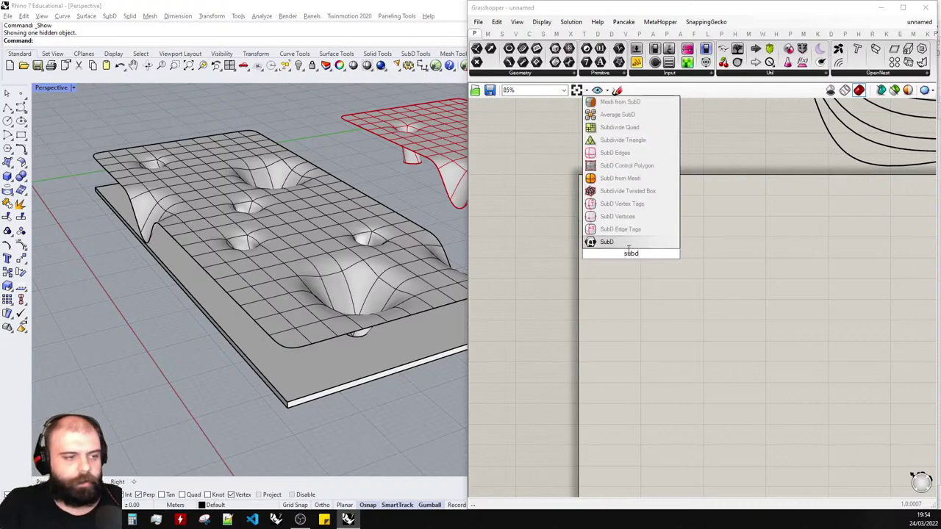
key("Return")
scroll(644, 264, "up", 3)
right_click(644, 265)
left_click(693, 382)
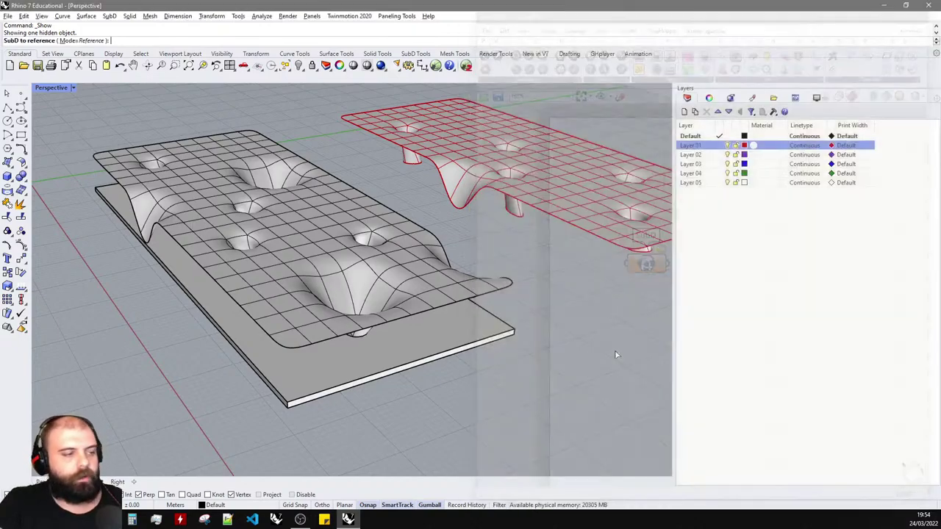
left_click(352, 248)
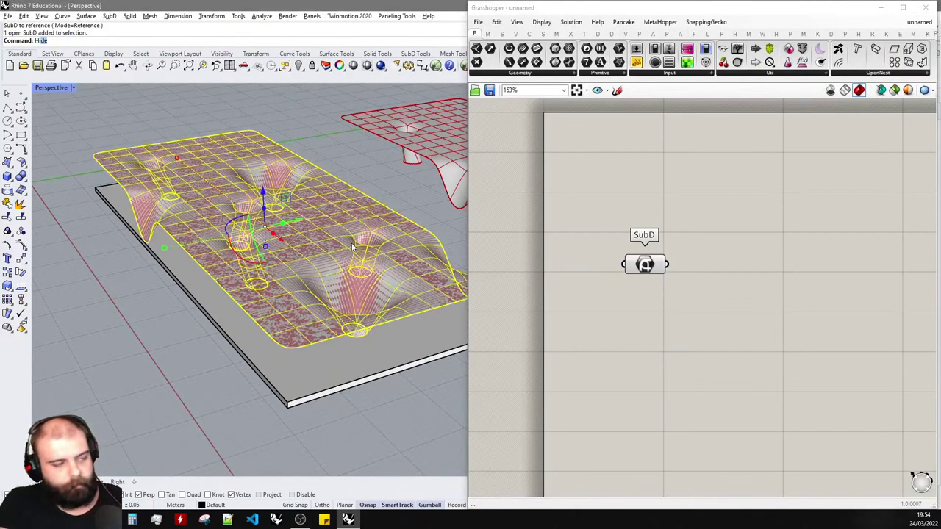
- Hide the original canopy SubD in Rhino, leaving its Grasshopper preview above the slab
key("Return")
key("ctrl+z")
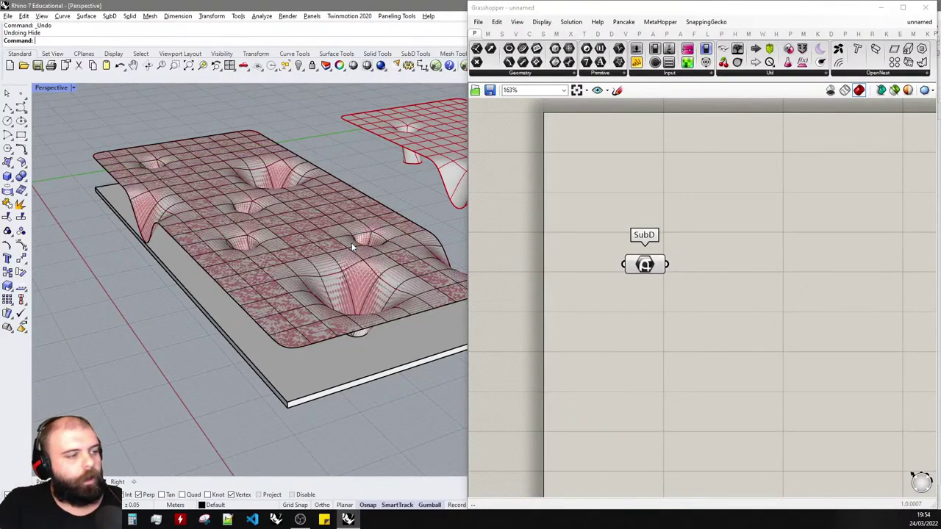
type("Hide")
key("Return")
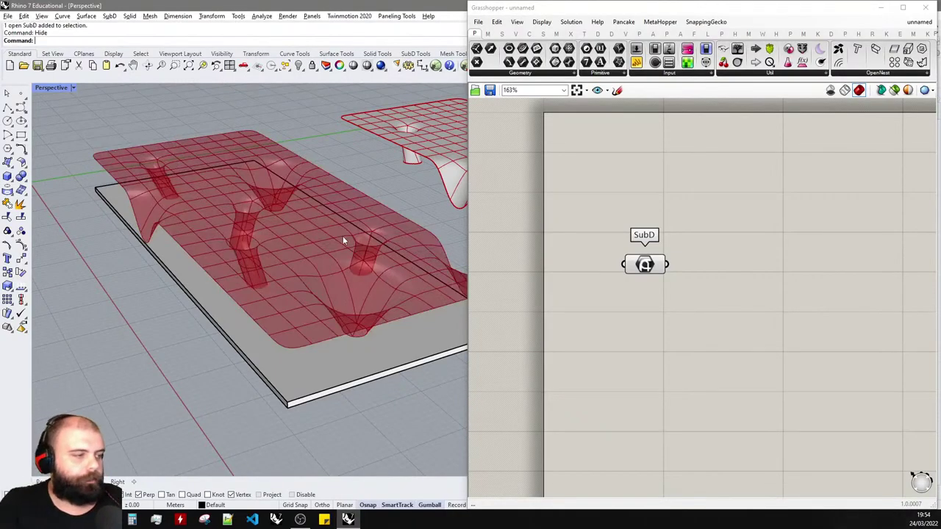
scroll(343, 240, "down", 4)
right_click_drag(343, 239, 318, 271)
scroll(317, 271, "up", 3)
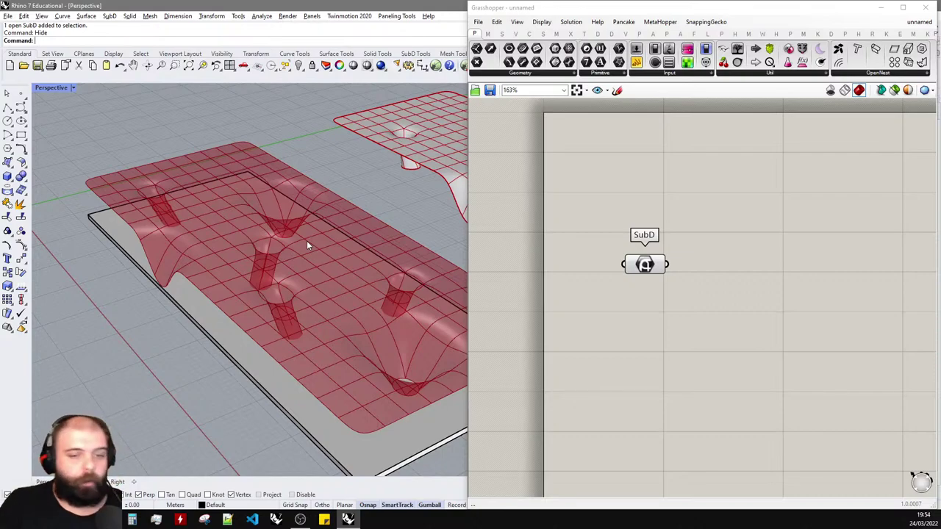
- Add a Mesh from SubD component and connect the SubD parameter to its SubD input
double_click(767, 254)
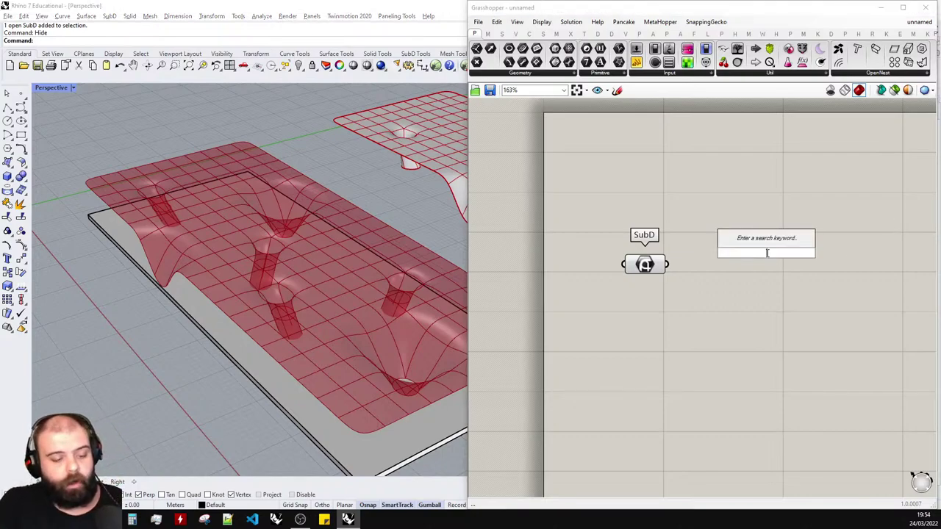
type("su")
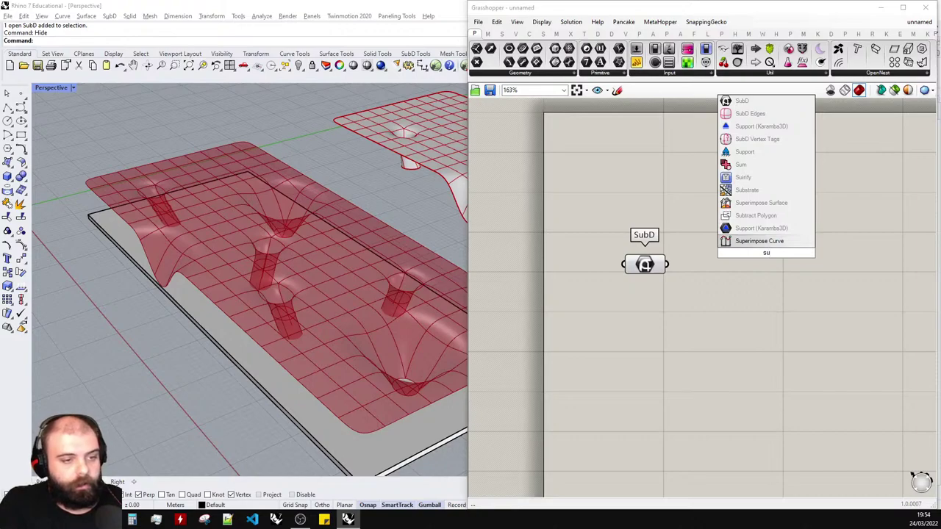
key("BackSpace")
key("BackSpace")
type("mesh fr")
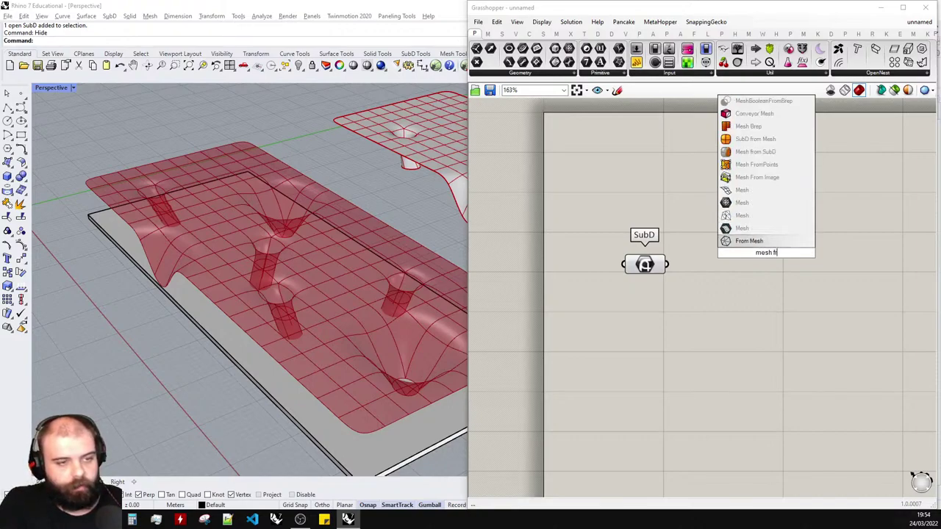
type("om")
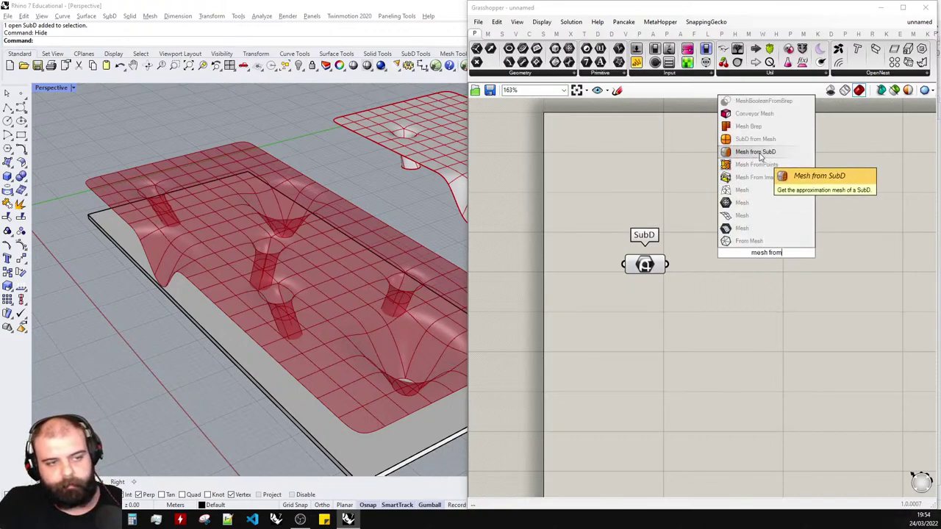
left_click(757, 152)
left_click_drag(665, 265, 730, 252)
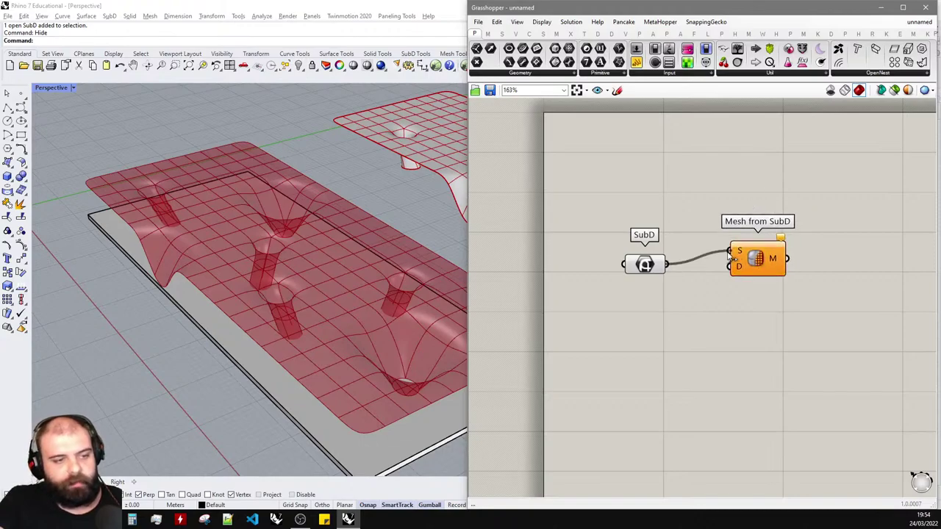
- Turn off the SubD parameter's preview and inspect the canopy mesh produced by Mesh from SubD
left_click(644, 264)
scroll(603, 209, "up", 1)
middle_click(603, 210)
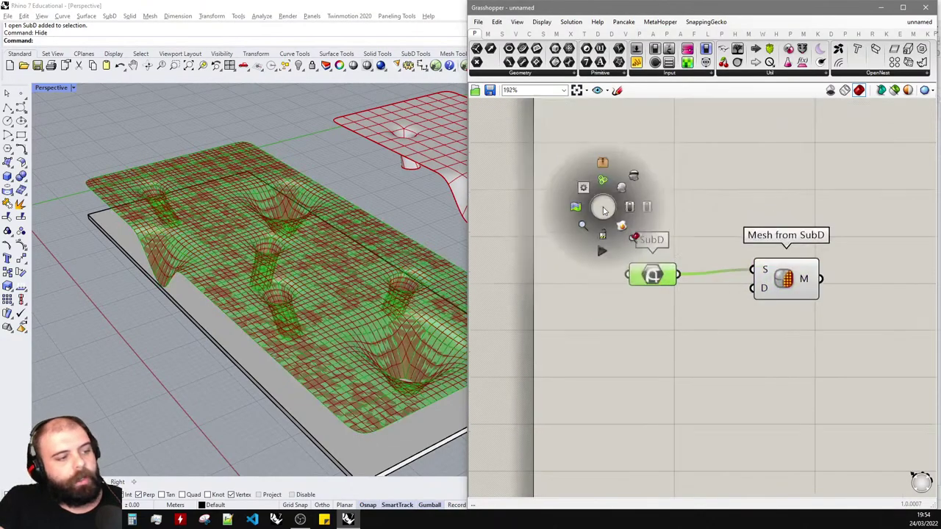
left_click(635, 177)
right_click_drag(322, 254, 305, 246)
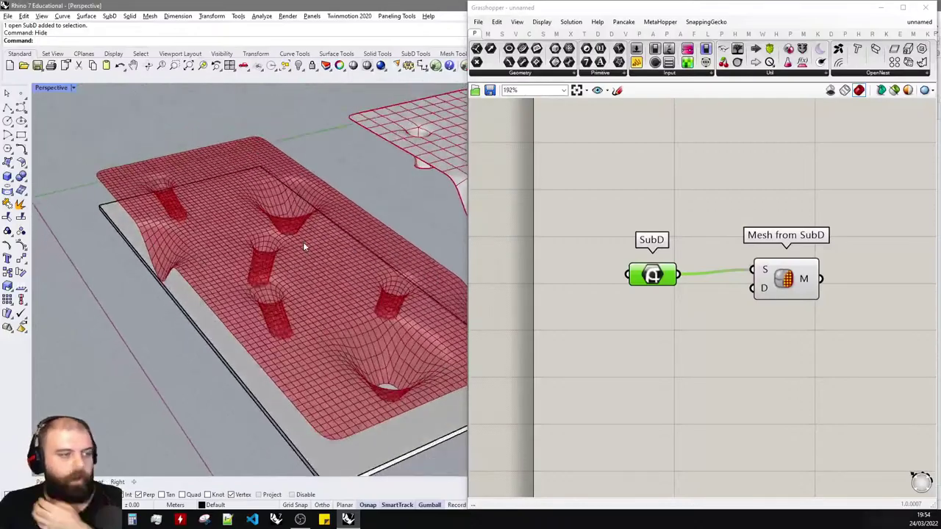
scroll(180, 212, "up", 6)
right_click_drag(393, 292, 168, 230)
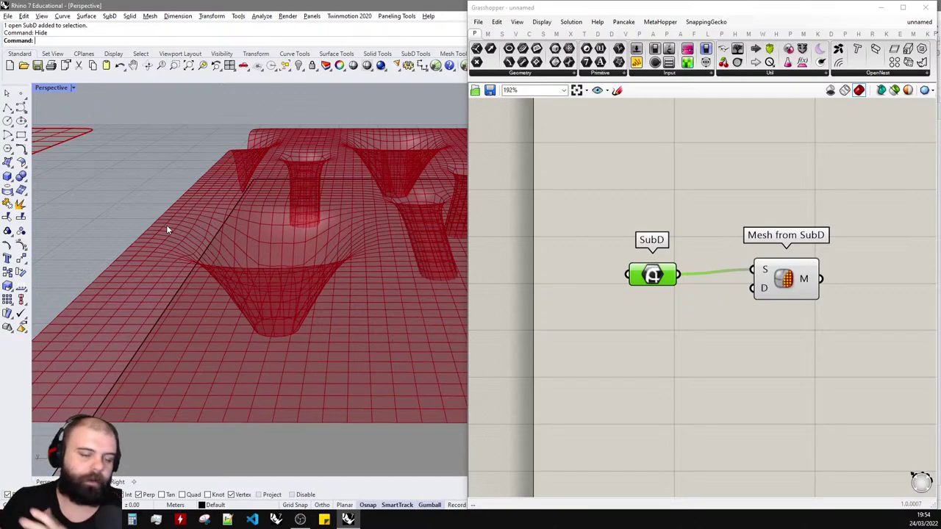
- Move the Mesh from SubD component slightly away from the SubD parameter and check its Density input
left_click(737, 159)
scroll(788, 275, "up", 2)
left_click_drag(773, 279, 811, 286)
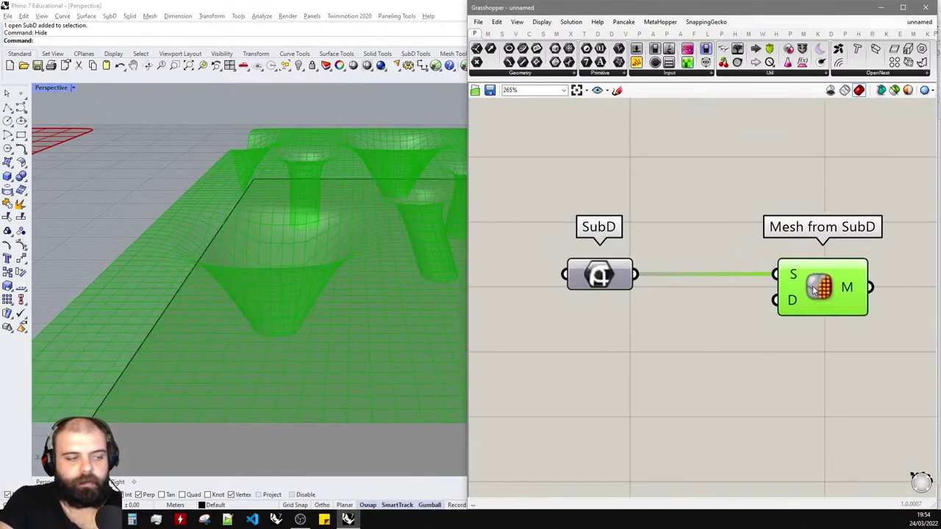
left_click(797, 187)
mouse_move(792, 307)
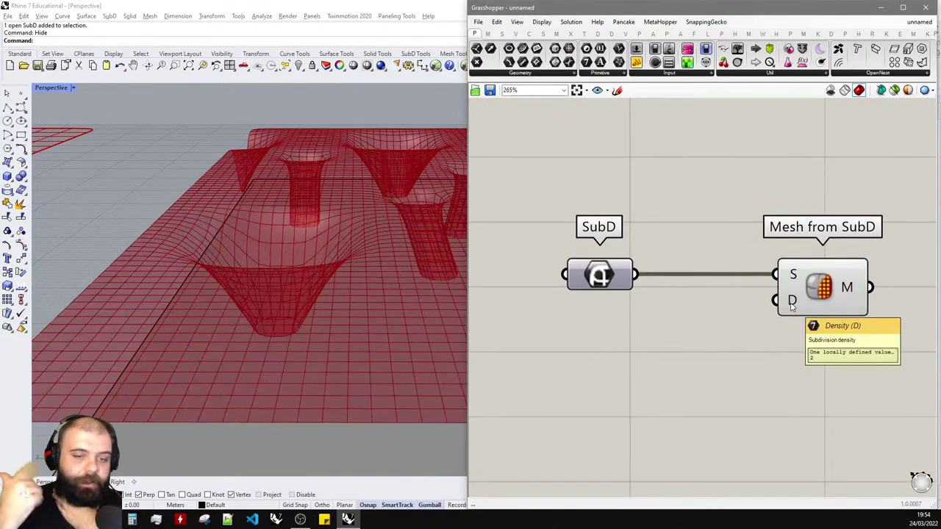
- Sketch a quadrilateral freehand on the empty canvas below the components and divide it into four faces
left_click(617, 89)
scroll(669, 237, "down", 3)
scroll(627, 170, "down", 4)
scroll(633, 269, "up", 5)
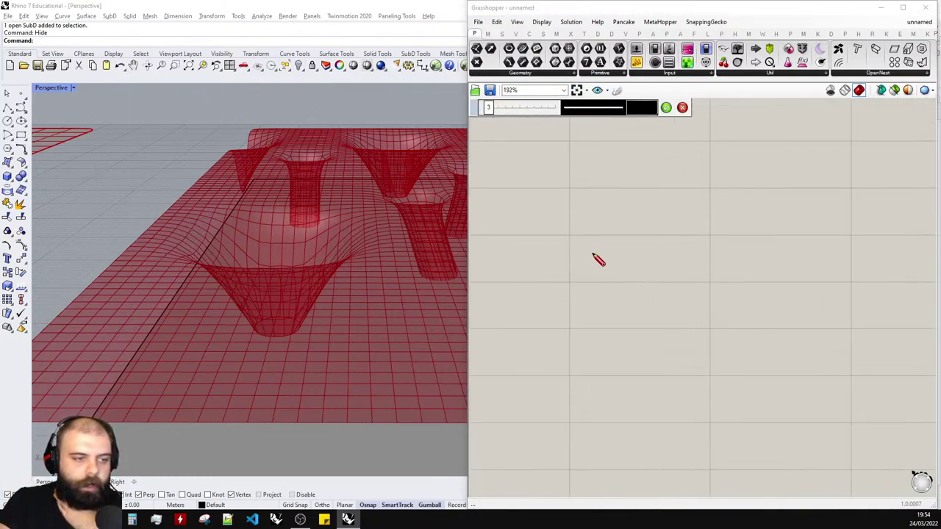
mouse_move(592, 253)
left_mouse_down()
mouse_move(668, 345)
mouse_move(665, 224)
mouse_move(758, 233)
mouse_move(735, 297)
mouse_move(672, 340)
left_mouse_up()
scroll(745, 424, "down", 3)
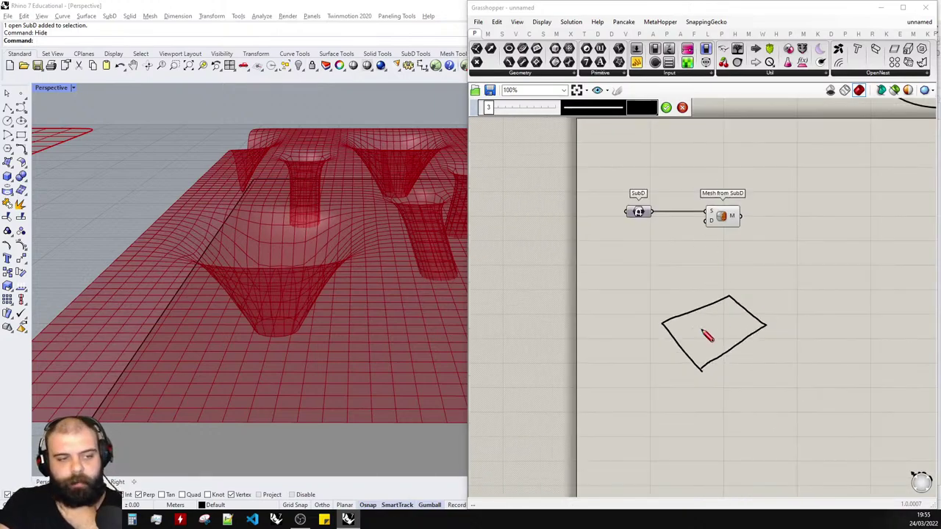
scroll(710, 332, "up", 4)
mouse_move(656, 339)
left_mouse_down()
mouse_move(728, 310)
mouse_move(801, 262)
left_mouse_up()
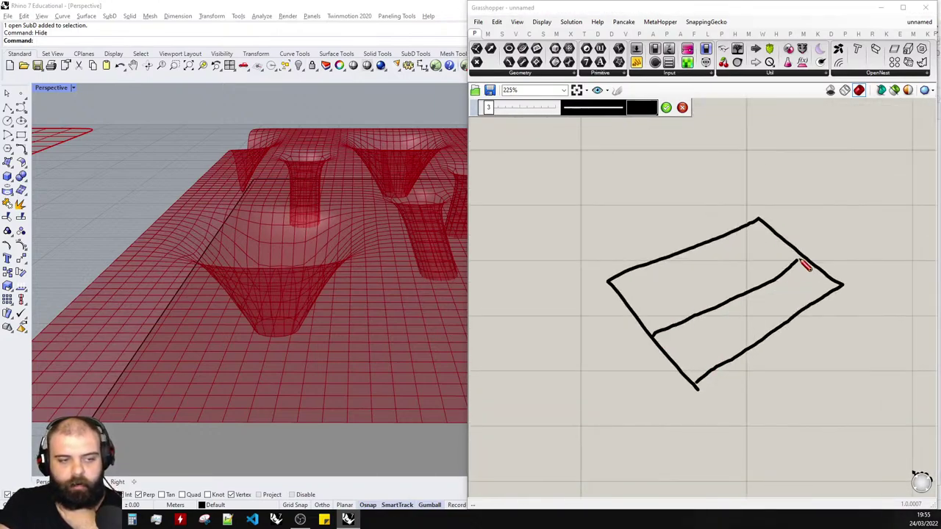
left_click_drag(698, 254, 773, 338)
scroll(624, 291, "down", 1)
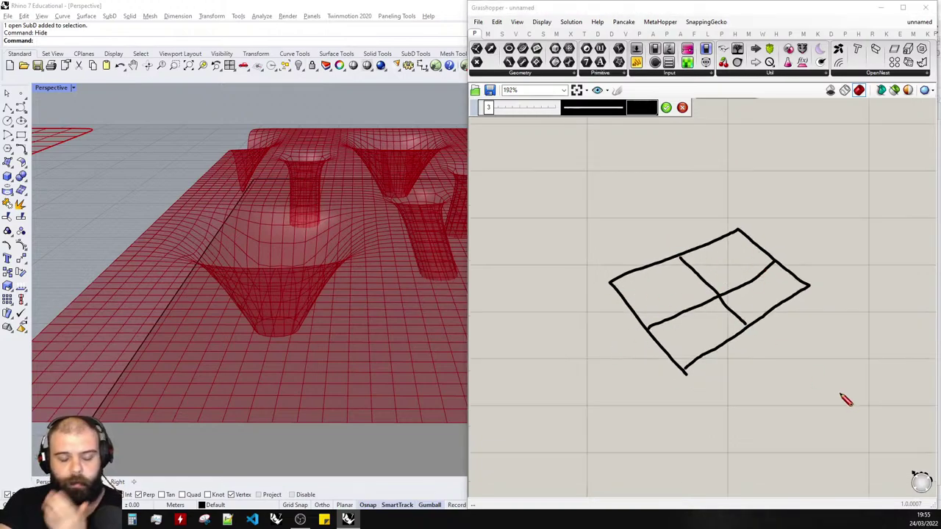
- Subdivide one face of the sketched quadrilateral twice more, circle the smallest divisions, and finish the sketch
scroll(750, 237, "up", 3)
left_click_drag(671, 298, 751, 251)
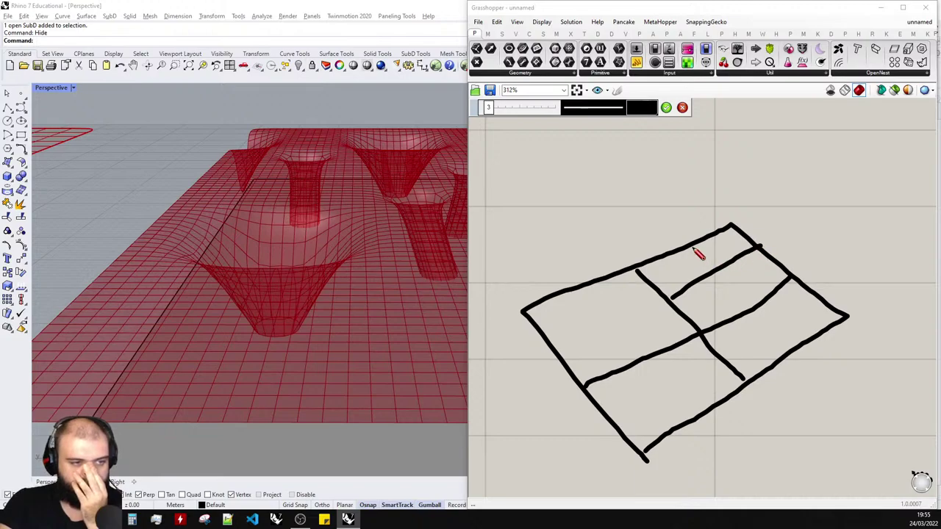
left_click_drag(692, 247, 762, 314)
left_click_drag(741, 282, 780, 253)
left_click_drag(738, 253, 776, 295)
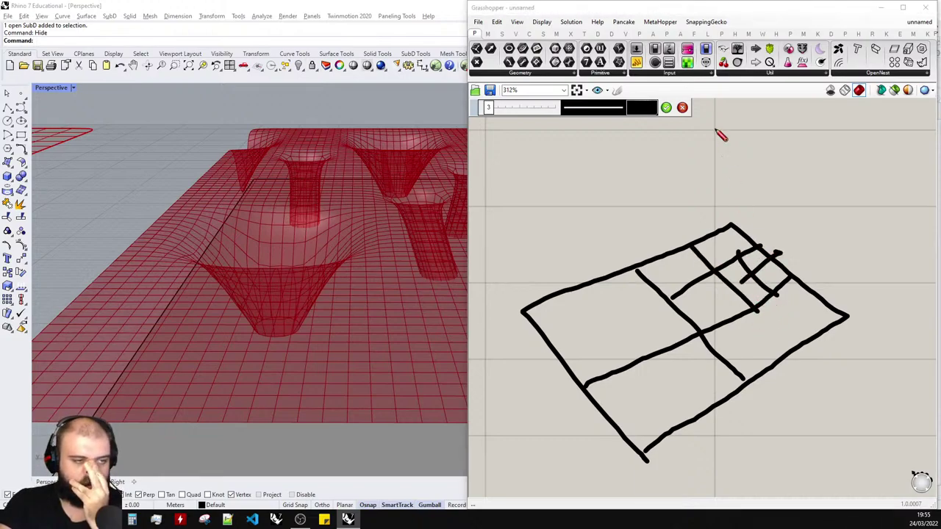
mouse_move(791, 251)
left_mouse_down()
mouse_move(759, 249)
mouse_move(801, 300)
left_mouse_up()
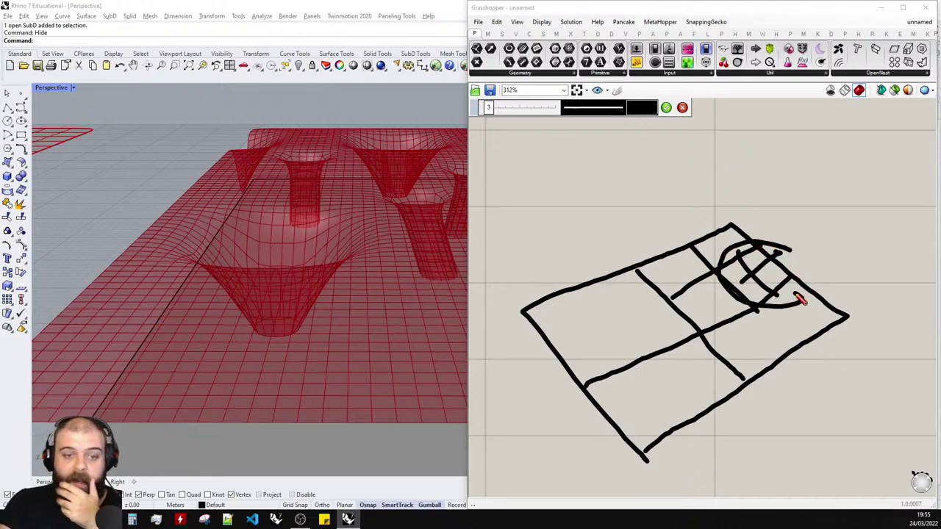
left_click(666, 108)
- Add a panel containing 1 and connect it to the Density input of Mesh from SubD
scroll(762, 424, "down", 5)
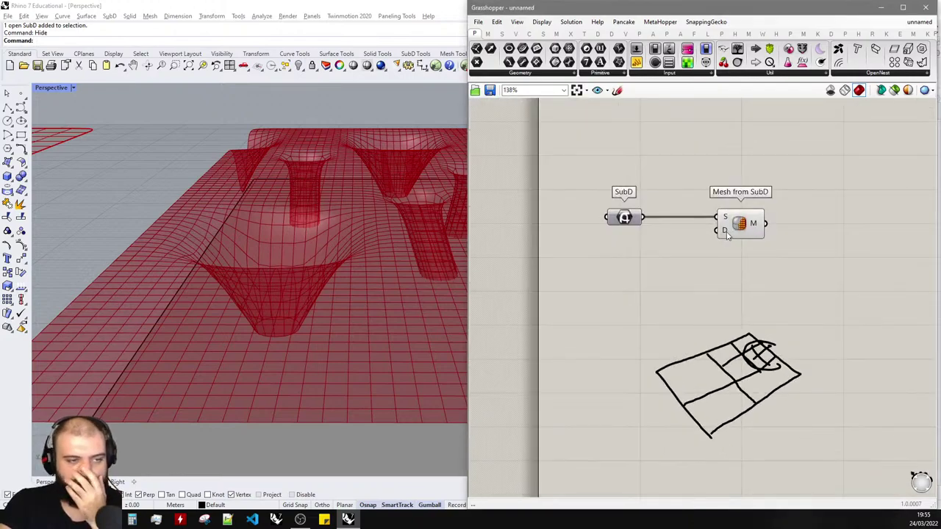
mouse_move(726, 234)
scroll(726, 234, "up", 3)
double_click(676, 250)
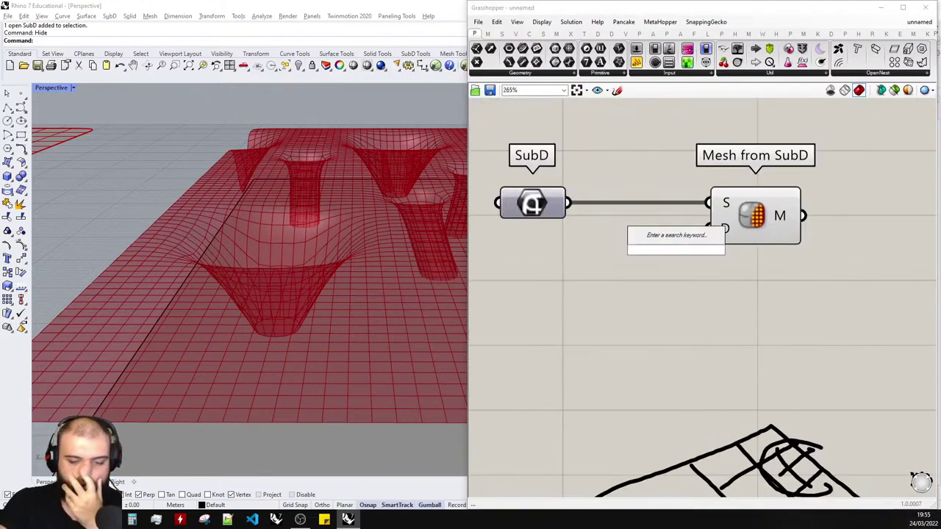
type("1")
key("Return")
left_click(650, 255)
left_click_drag(670, 252, 707, 228)
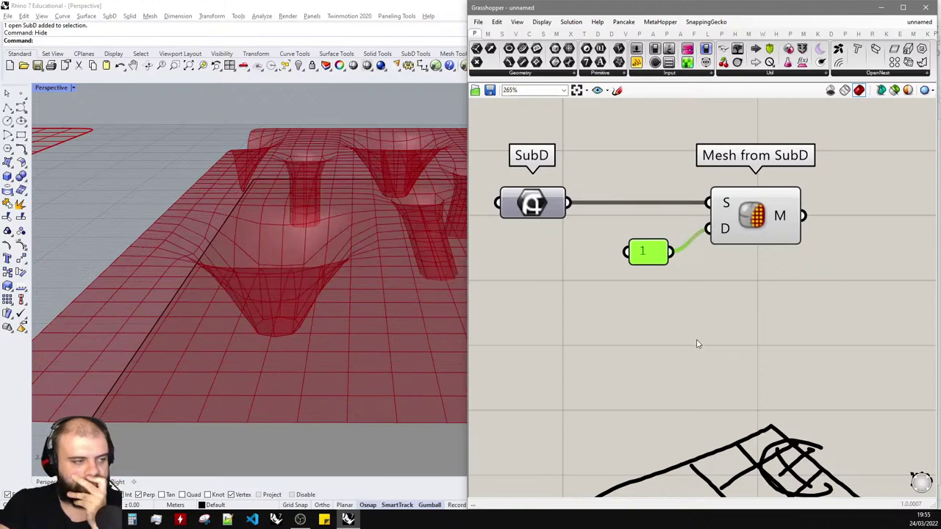
- Try a mesh density of 2 in the panel and return the value to 1
double_click(648, 255)
type("2")
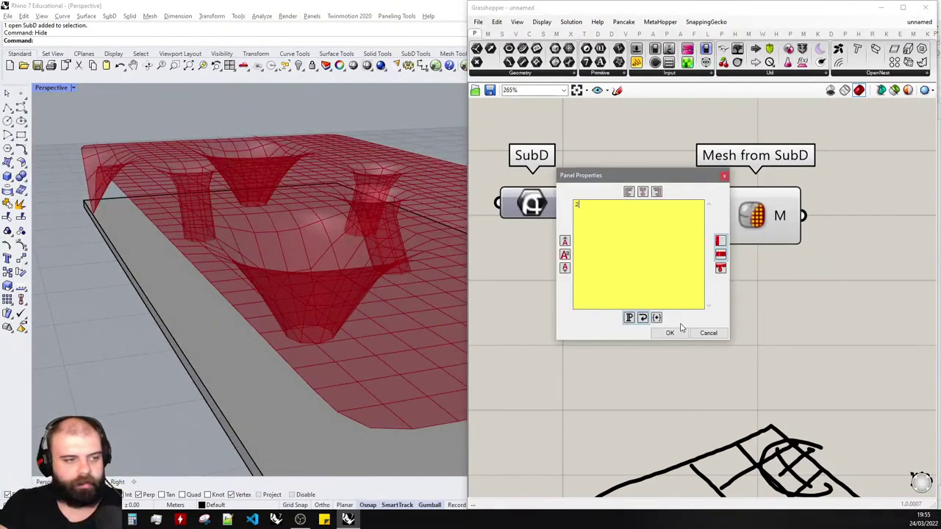
left_click(678, 335)
scroll(464, 282, "up", 3)
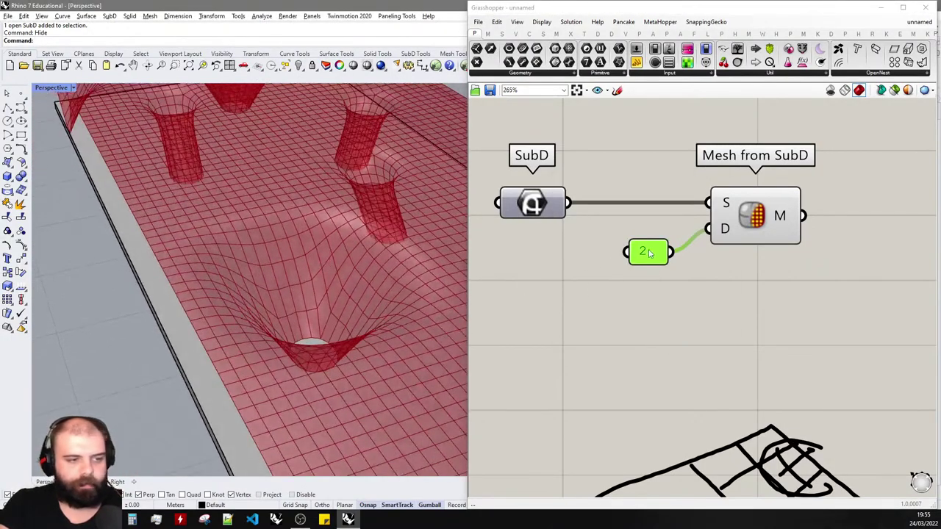
double_click(648, 252)
left_click(677, 327)
left_click(686, 319)
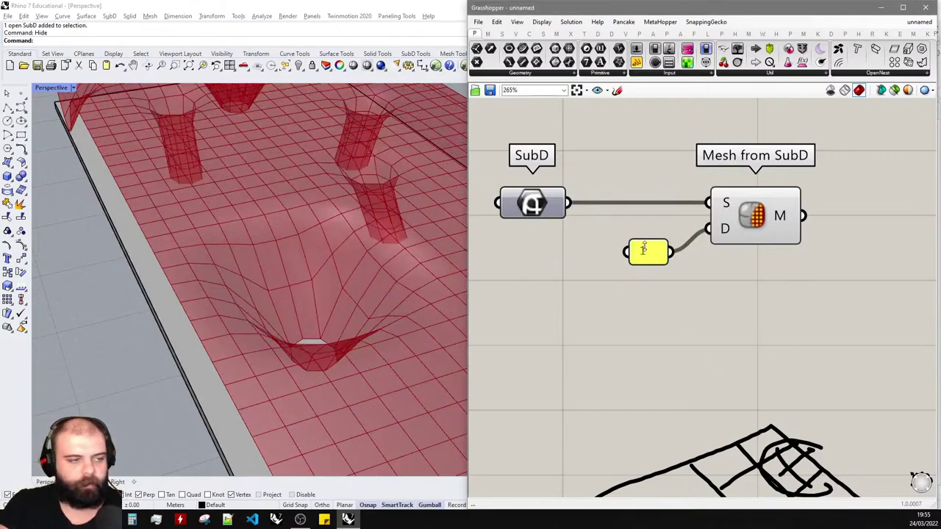
- Examine the coarse canopy mesh and its leaning columns from above and from a low side view
right_click_drag(323, 247, 273, 250)
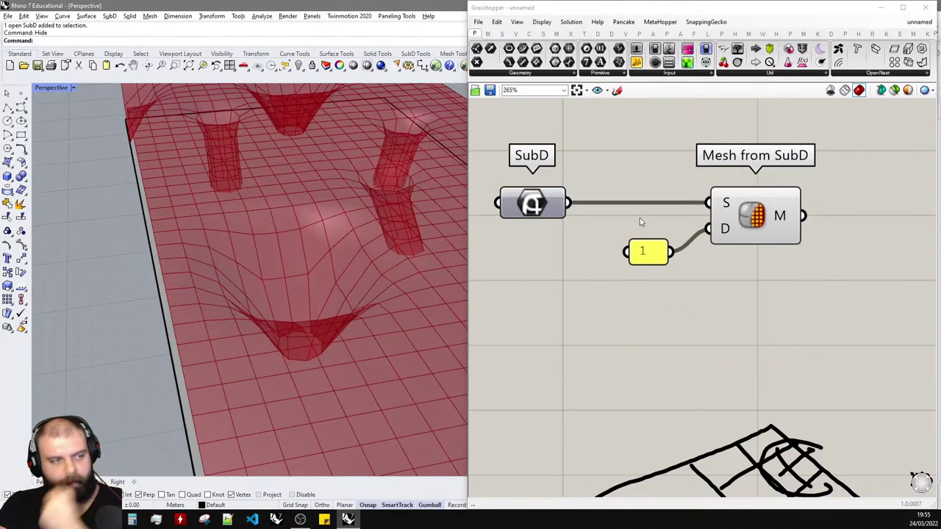
scroll(326, 197, "down", 5)
right_click_drag(211, 215, 253, 190)
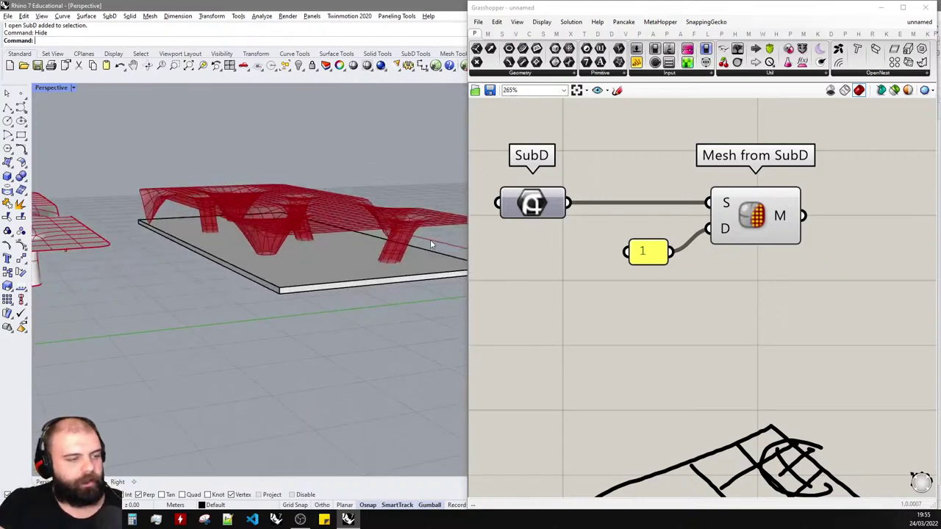
scroll(430, 240, "up", 5)
right_click_drag(422, 236, 377, 222)
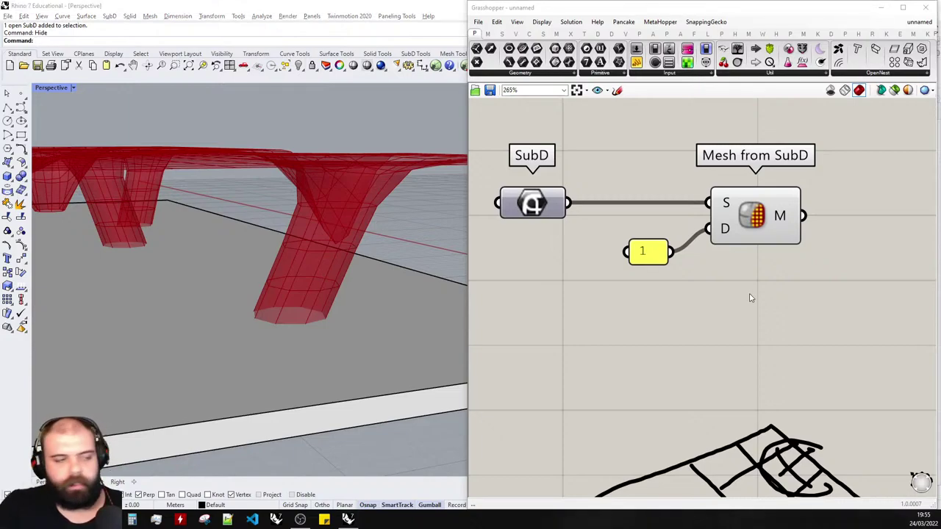
- Delete the freehand subdivision sketch from the canvas
scroll(668, 305, "down", 5)
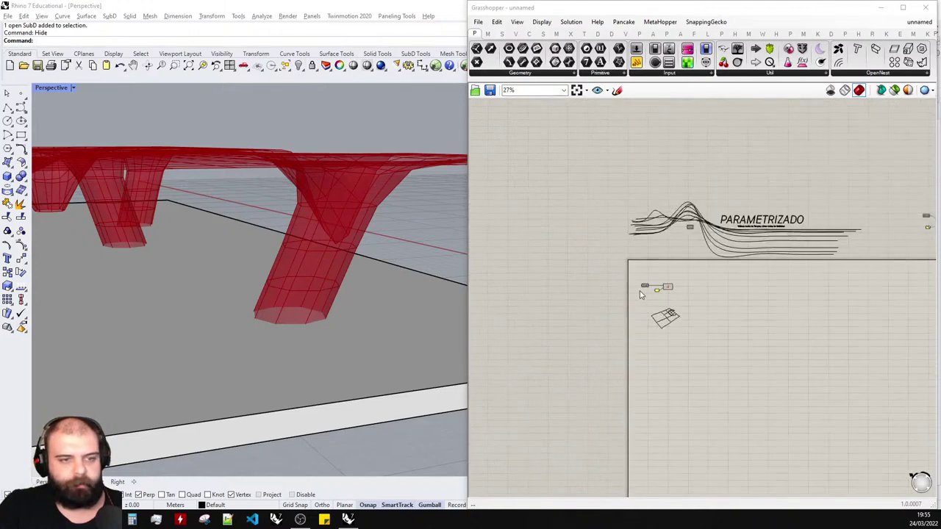
scroll(777, 287, "up", 3)
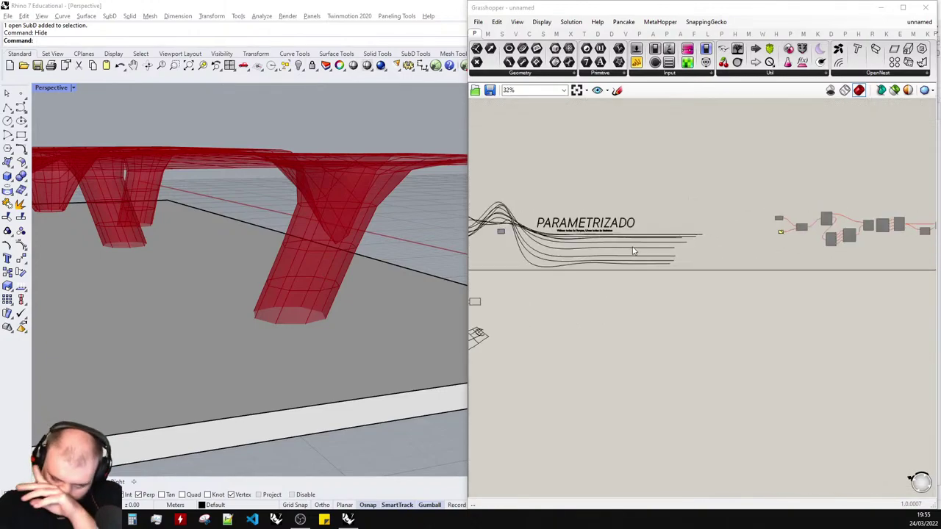
scroll(694, 237, "down", 1)
scroll(528, 287, "up", 4)
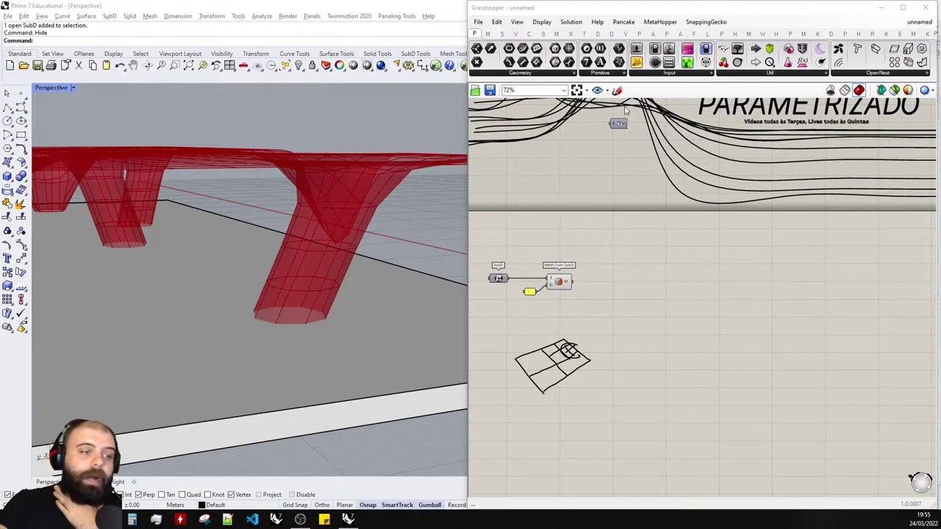
left_click_drag(506, 331, 694, 434)
key("Delete")
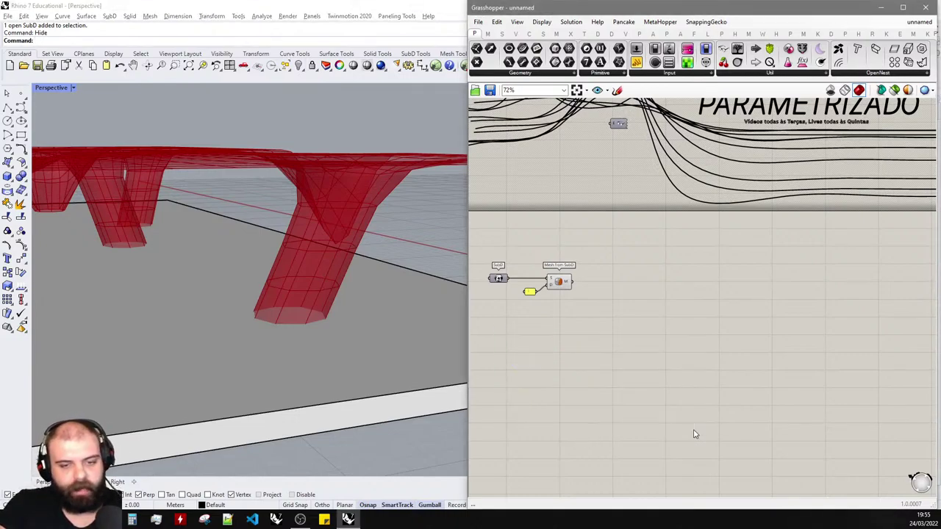
- Add a Deconstruct Mesh component and connect the Mesh from SubD output to its mesh input
right_click_drag(401, 273, 377, 264)
scroll(288, 222, "up", 3)
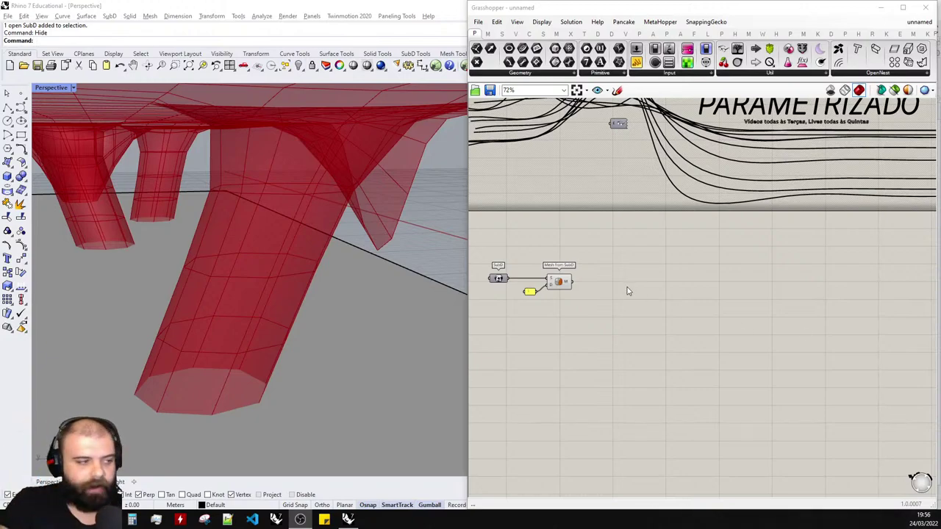
scroll(628, 291, "up", 1)
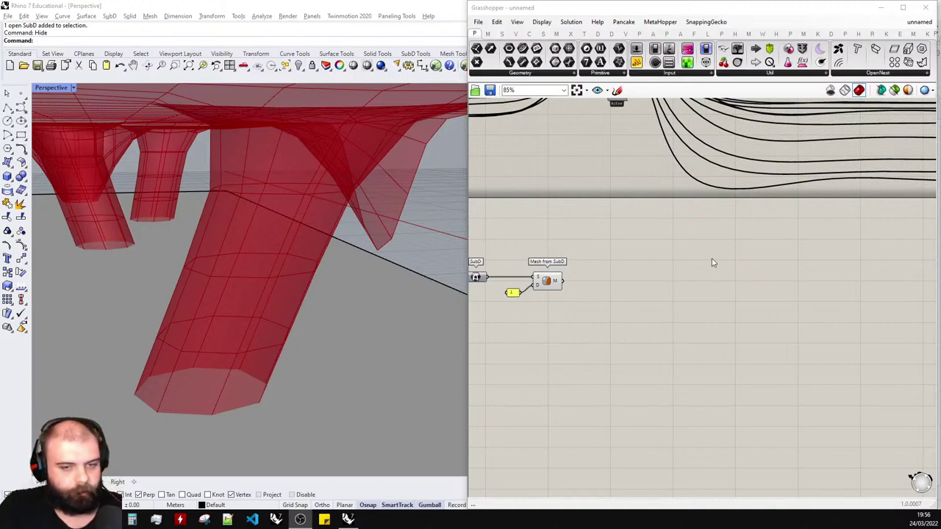
scroll(711, 262, "down", 1)
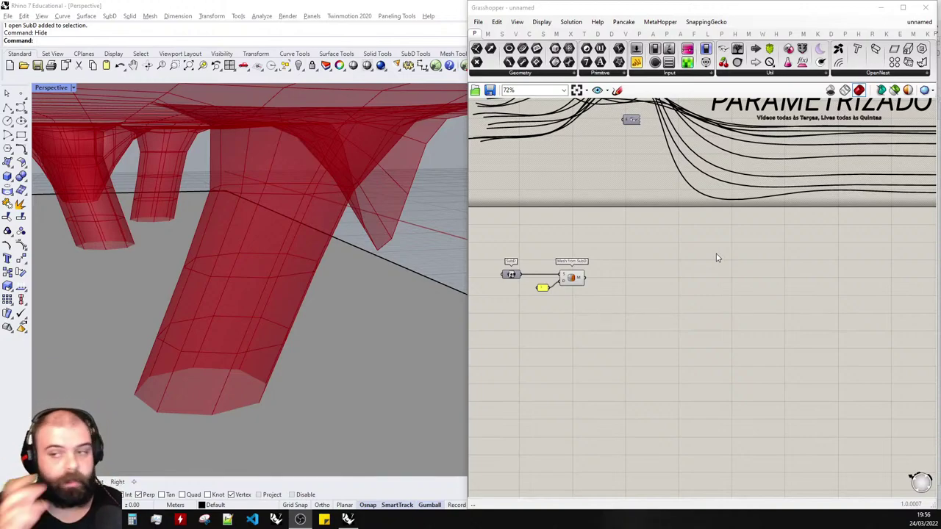
scroll(663, 268, "up", 3)
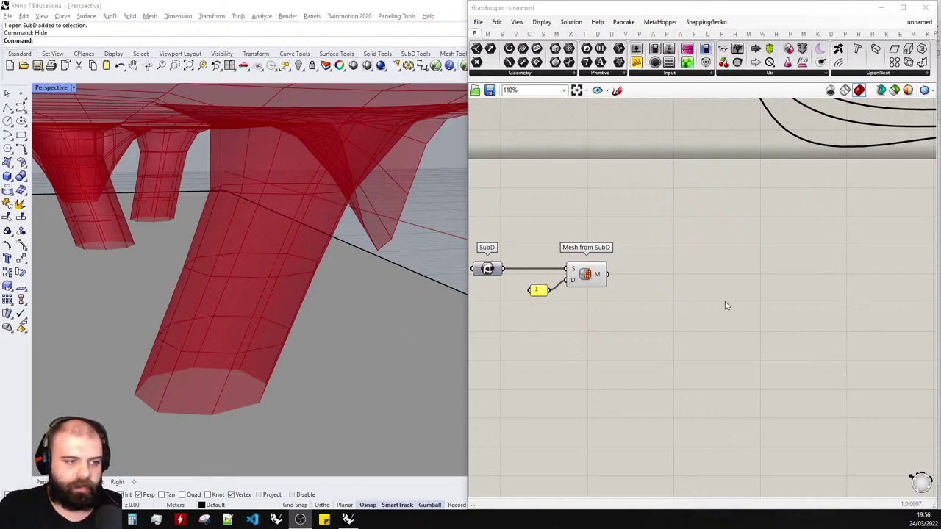
double_click(702, 279)
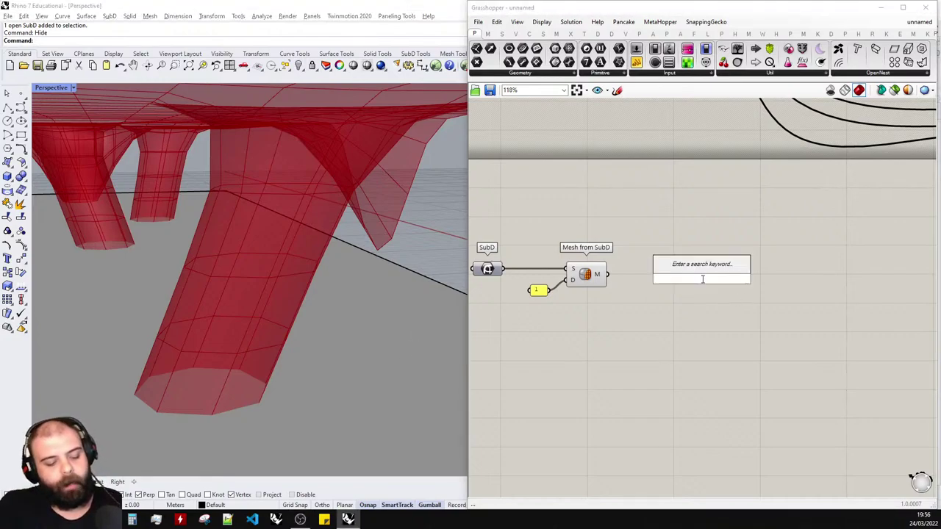
type("demesh")
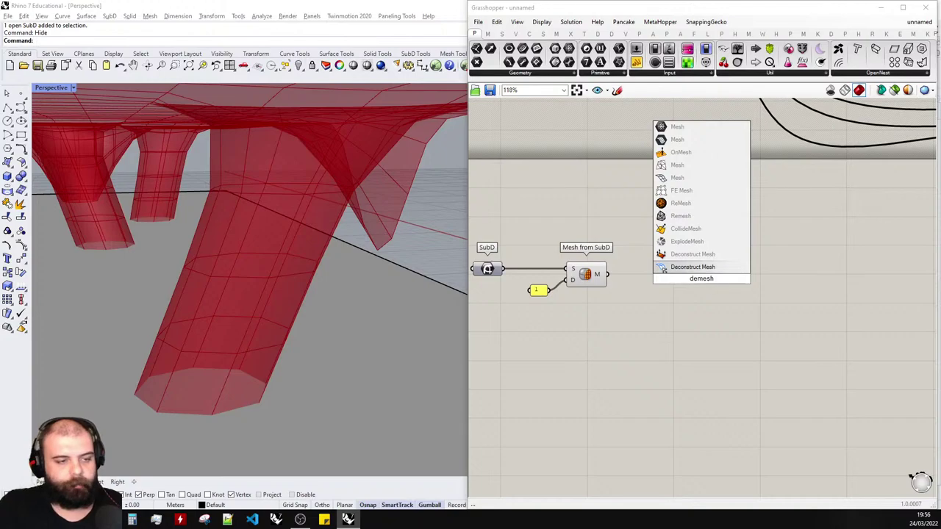
left_click(715, 267)
scroll(711, 273, "up", 3)
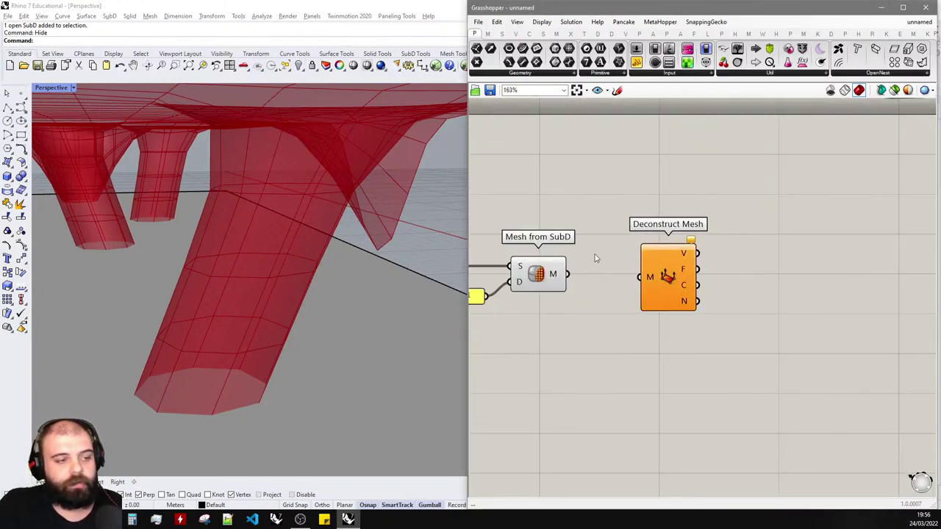
left_click_drag(567, 274, 610, 287)
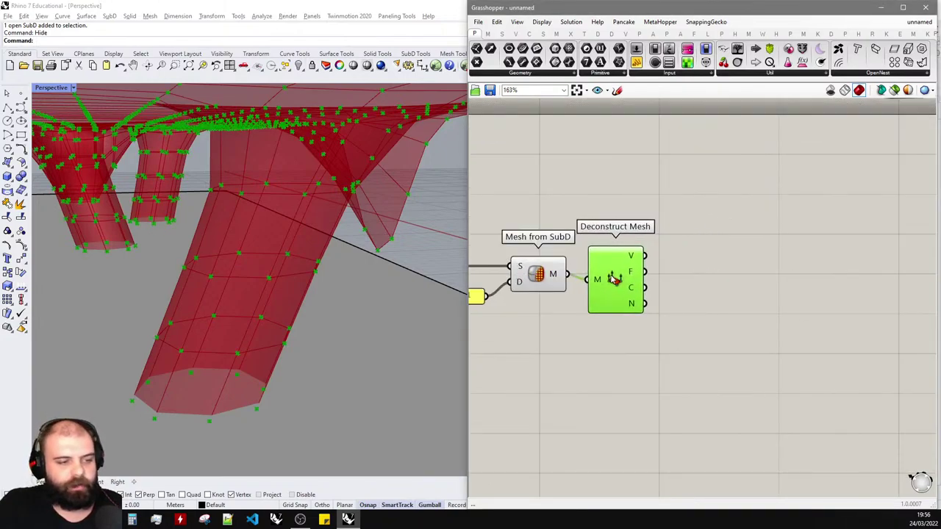
left_click(676, 260)
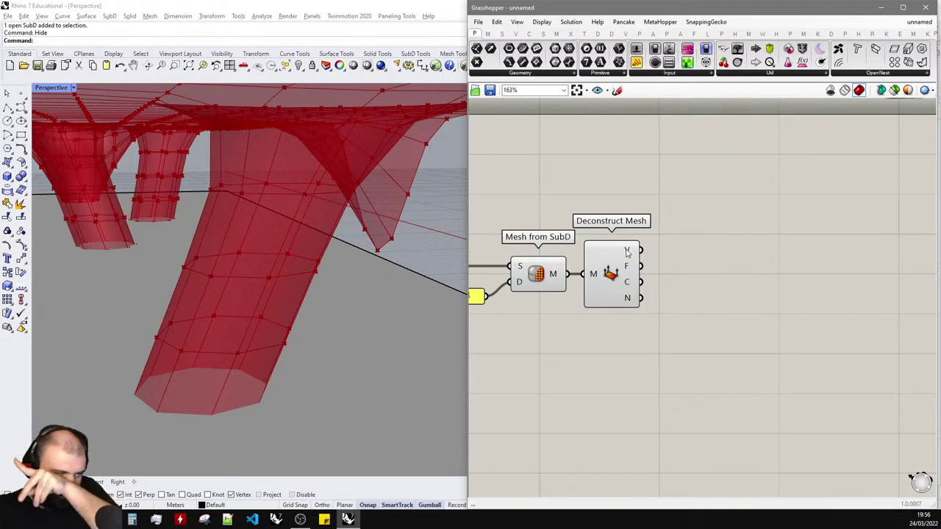
- Add a Deconstruct Face component and feed it the faces output of Deconstruct Mesh
mouse_move(626, 270)
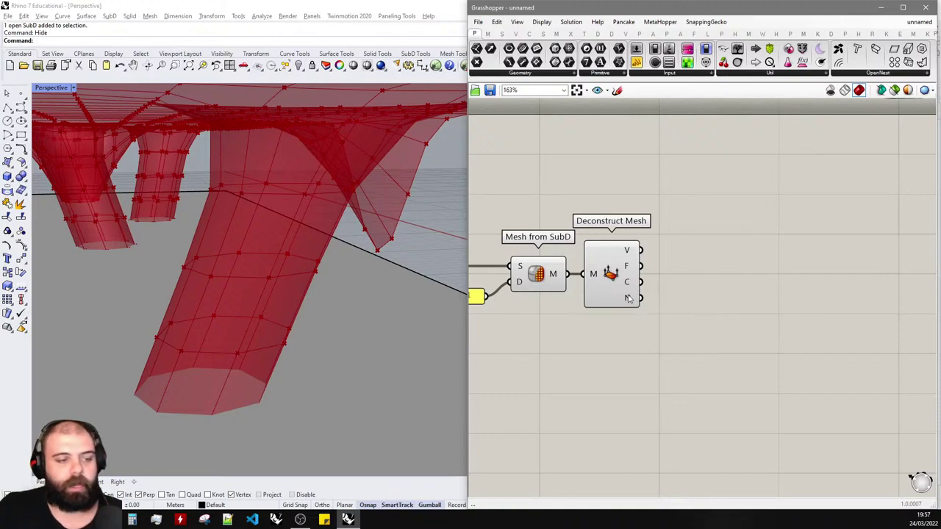
mouse_move(627, 298)
scroll(627, 299, "down", 2)
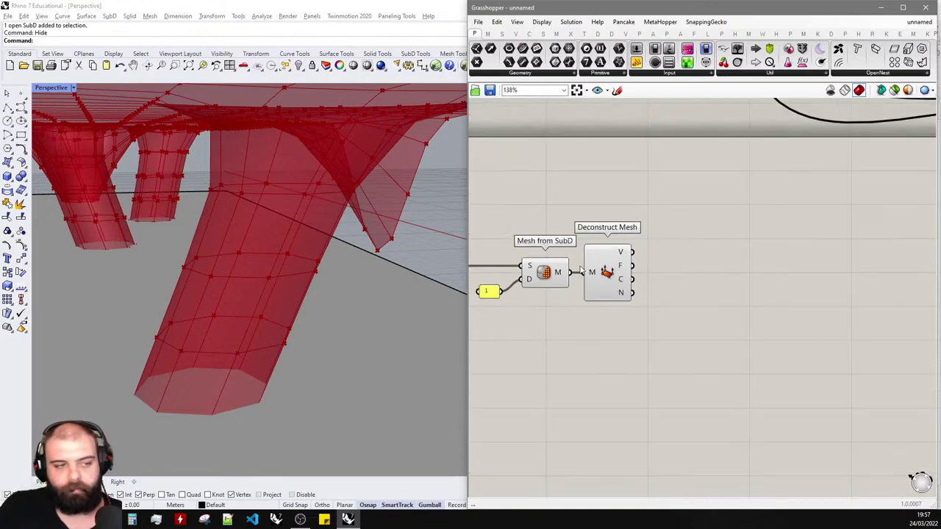
double_click(694, 297)
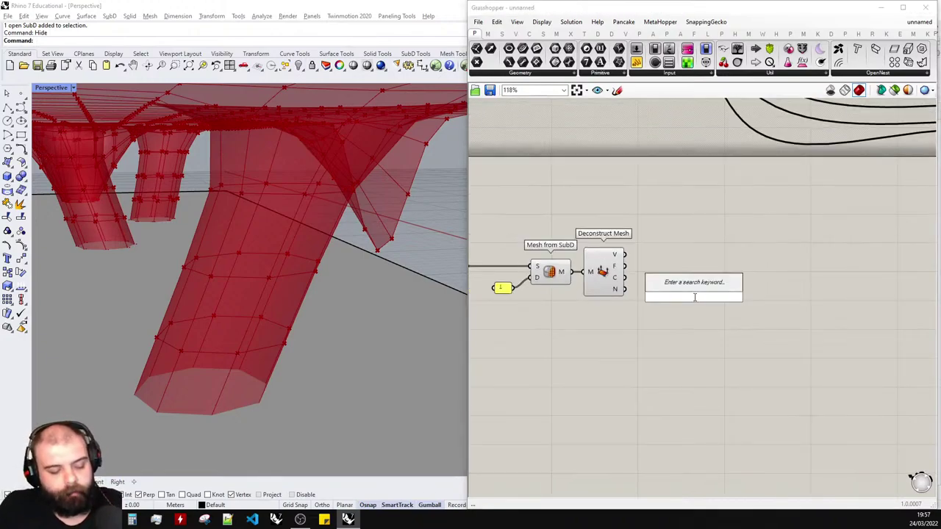
type("deface")
left_click(685, 286)
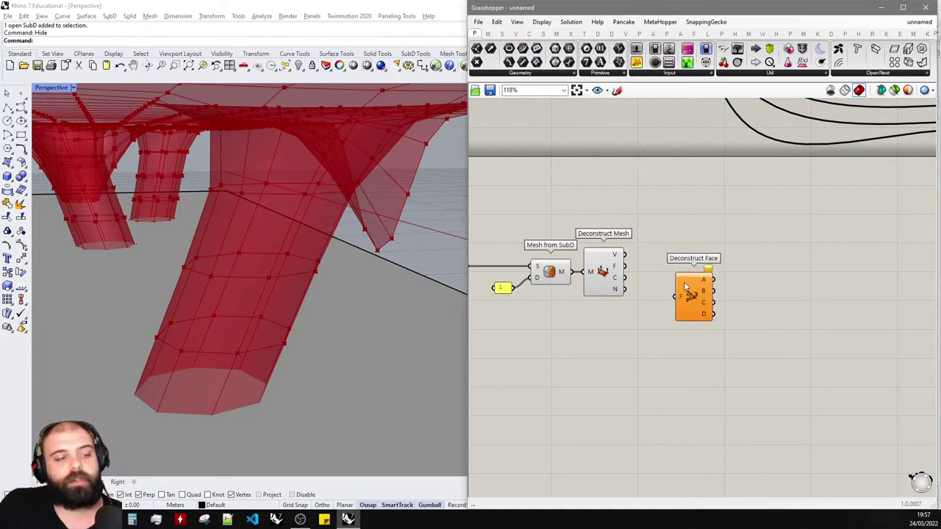
scroll(685, 287, "up", 3)
left_click_drag(588, 252, 668, 356)
left_click(684, 247)
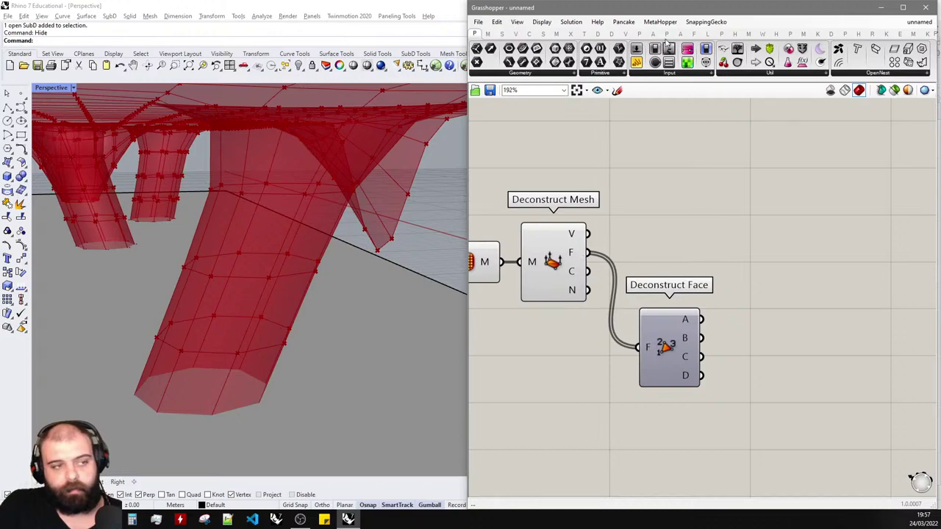
- Add a panel to the canvas and connect the A output of Deconstruct Face to it
left_click_drag(636, 62, 825, 244)
left_click_drag(701, 319, 775, 271)
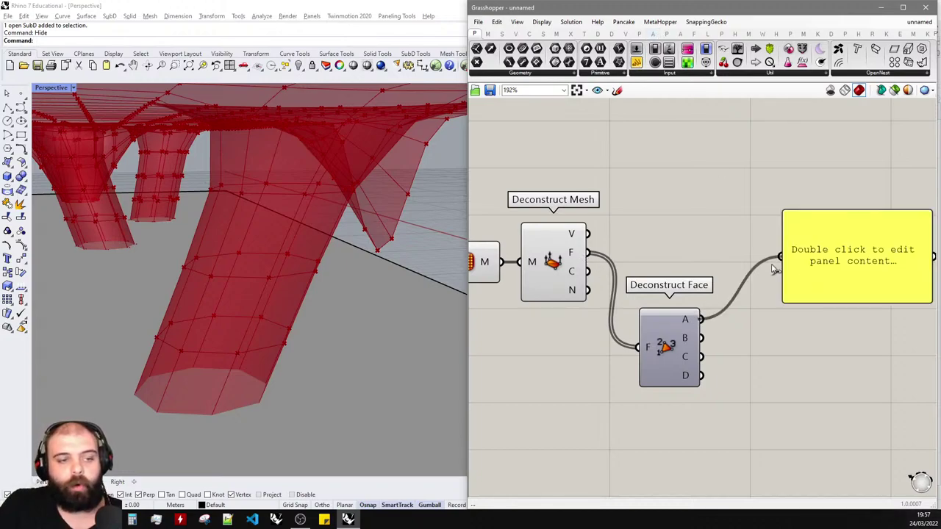
scroll(734, 266, "down", 3)
scroll(740, 267, "up", 4)
- Inspect the B, C and D outputs of Deconstruct Face in the panel and return to output A
left_click_drag(569, 344, 665, 251)
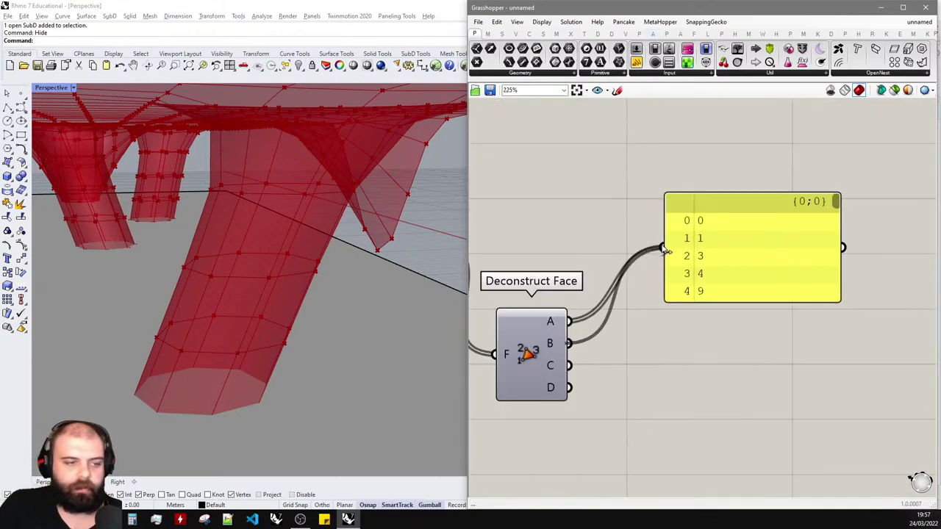
left_click_drag(570, 365, 664, 251)
left_click_drag(570, 388, 664, 255)
scroll(788, 294, "down", 3)
scroll(660, 307, "up", 4)
left_click_drag(652, 310, 770, 205)
- Replace the panel's source with the faces output of Deconstruct Mesh
scroll(787, 234, "down", 3)
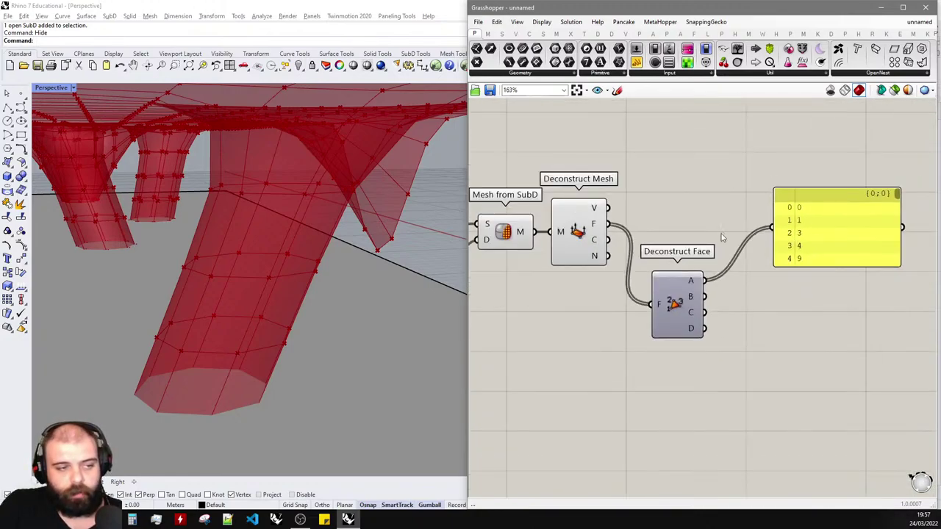
scroll(721, 238, "up", 1)
left_click_drag(583, 230, 819, 229)
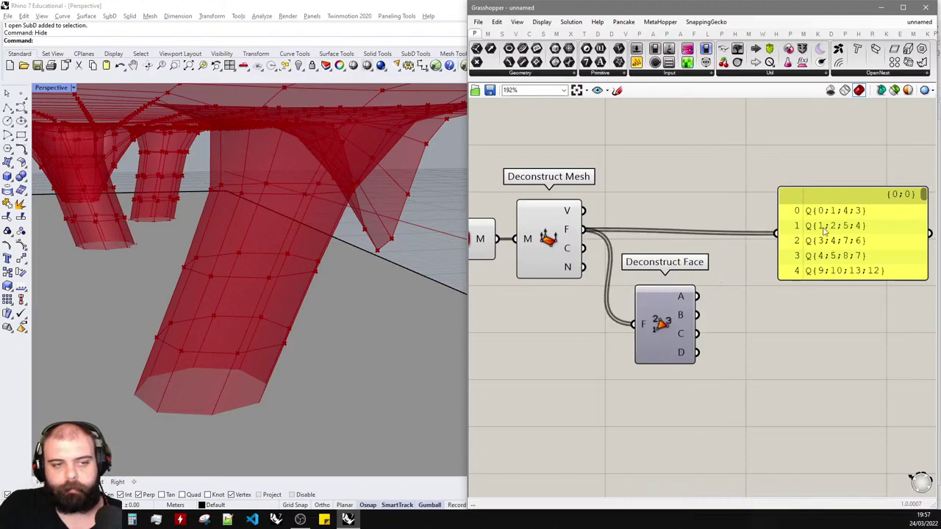
left_click(616, 90)
scroll(706, 214, "up", 5)
mouse_move(685, 185)
left_mouse_down()
mouse_move(675, 219)
mouse_move(687, 188)
left_mouse_up()
scroll(591, 209, "down", 6)
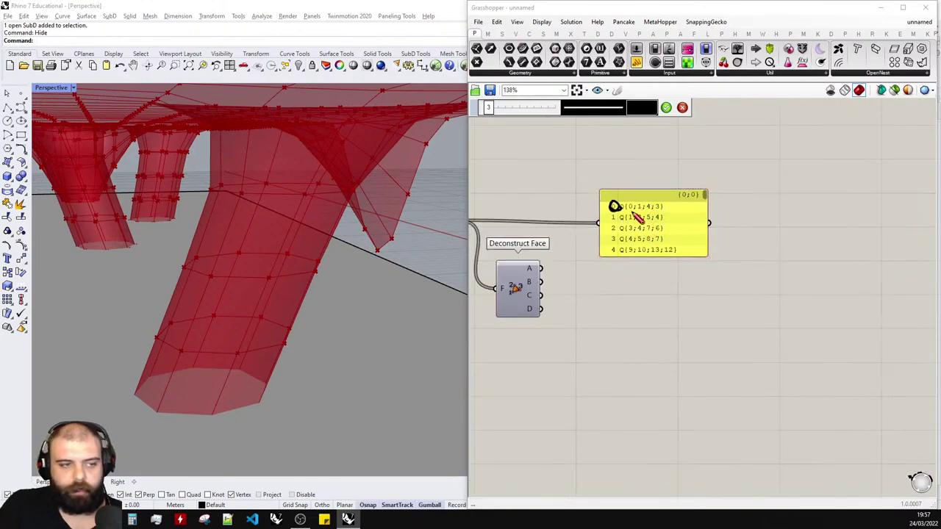
scroll(632, 213, "up", 5)
scroll(631, 213, "down", 4)
scroll(631, 213, "up", 4)
key("Escape")
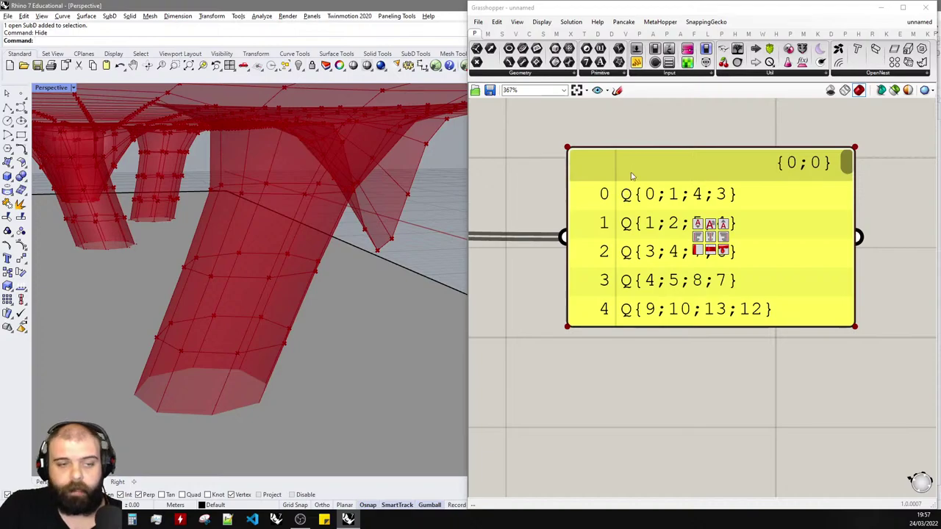
- Sketch a freehand diamond-shaped quad face on the empty canvas below the panel
scroll(639, 176, "up", 3)
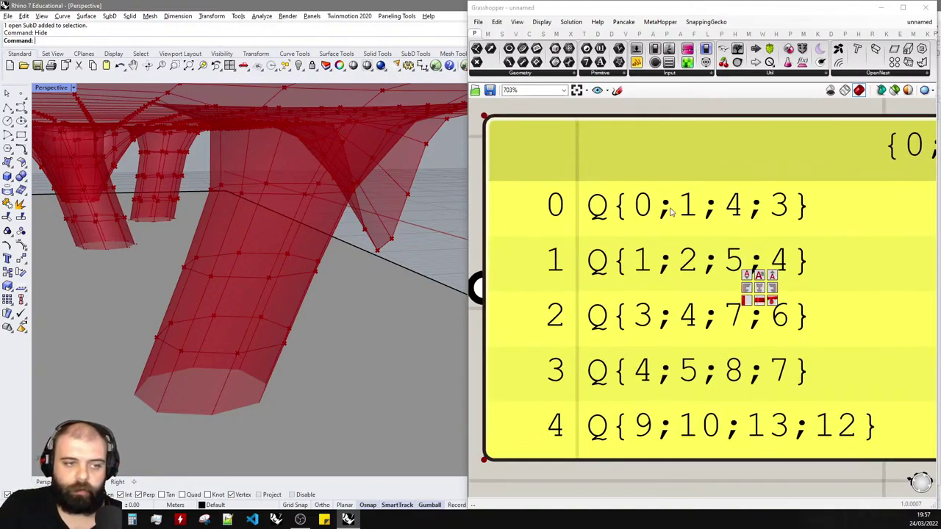
scroll(645, 117, "down", 4)
scroll(646, 118, "down", 1)
left_click(617, 91)
scroll(639, 122, "down", 3)
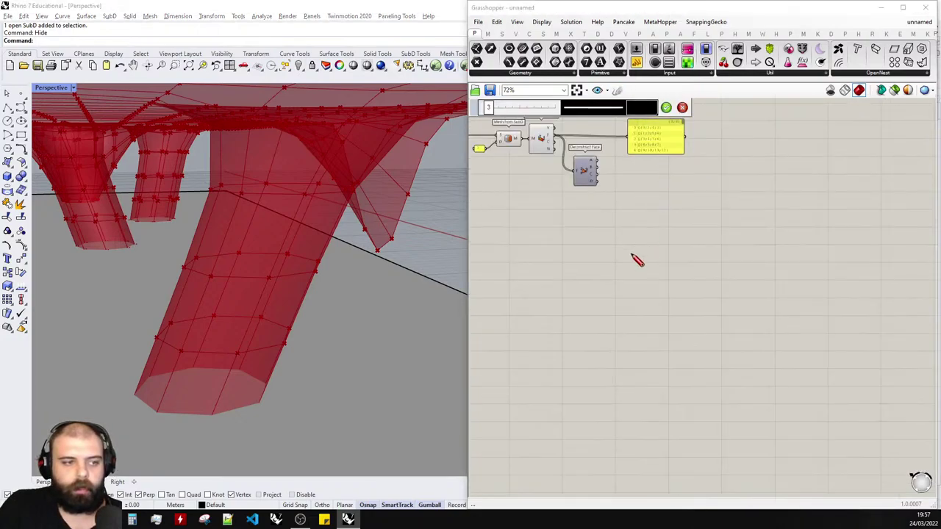
scroll(632, 257, "up", 2)
mouse_move(598, 226)
left_mouse_down()
mouse_move(661, 293)
mouse_move(776, 234)
mouse_move(694, 150)
mouse_move(588, 218)
left_mouse_up()
left_click(666, 108)
scroll(688, 248, "down", 2)
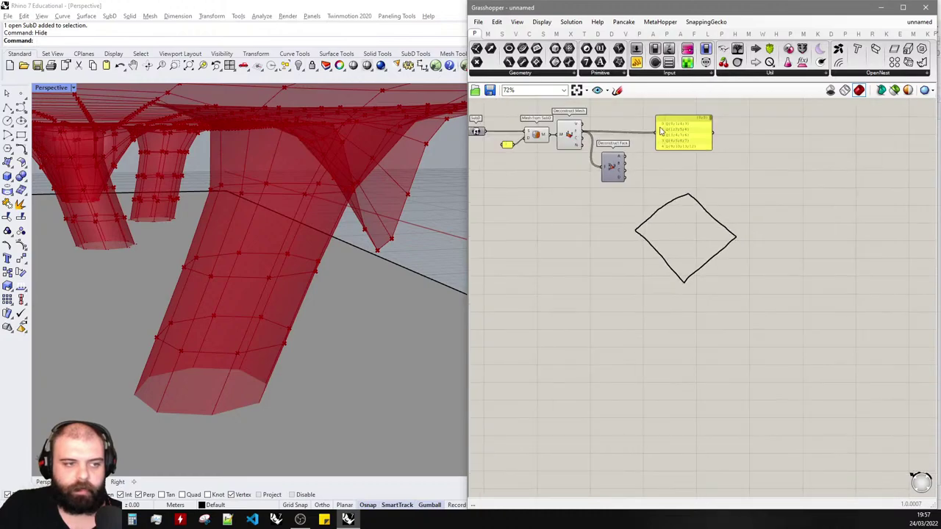
- Label the corners of the sketched quad by hand with the vertex indices 0, 1, 4 and 3
scroll(676, 128, "up", 3)
left_click(616, 91)
scroll(647, 187, "down", 5)
scroll(599, 300, "up", 6)
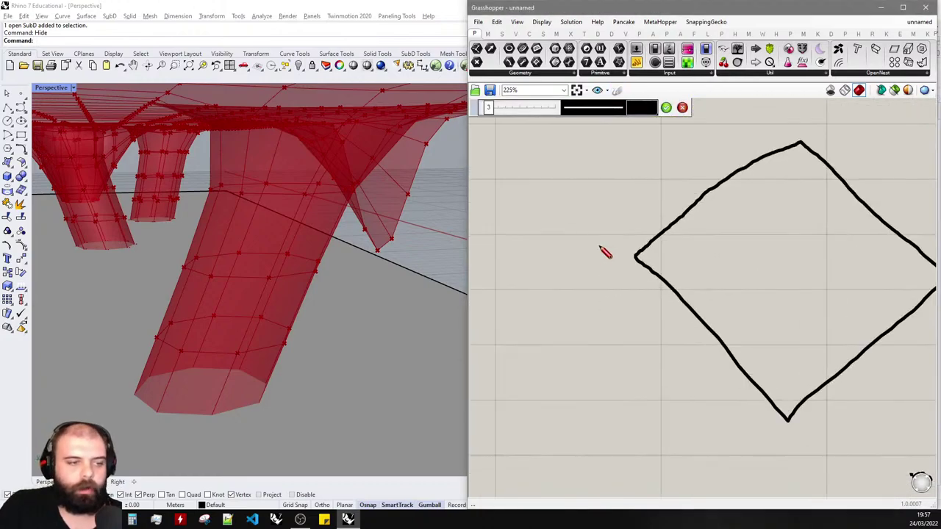
left_click_drag(601, 246, 603, 247)
scroll(646, 254, "down", 4)
scroll(743, 183, "up", 5)
scroll(743, 183, "up", 1)
mouse_move(717, 197)
left_mouse_down()
mouse_move(724, 173)
mouse_move(695, 179)
left_mouse_up()
scroll(669, 193, "down", 4)
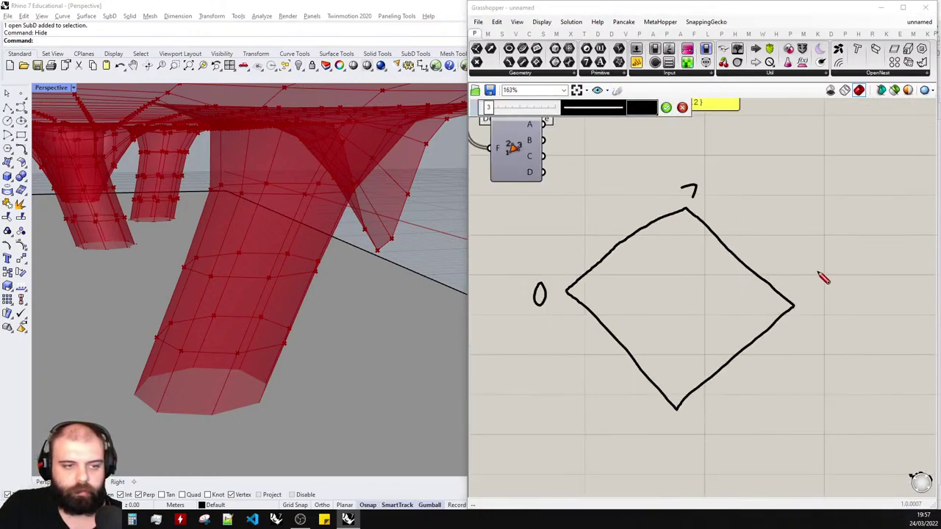
scroll(819, 277, "up", 3)
left_click_drag(805, 333, 821, 318)
scroll(809, 338, "down", 2)
scroll(724, 374, "up", 1)
mouse_move(692, 399)
left_mouse_down()
mouse_move(722, 406)
mouse_move(700, 430)
left_mouse_up()
left_click(667, 108)
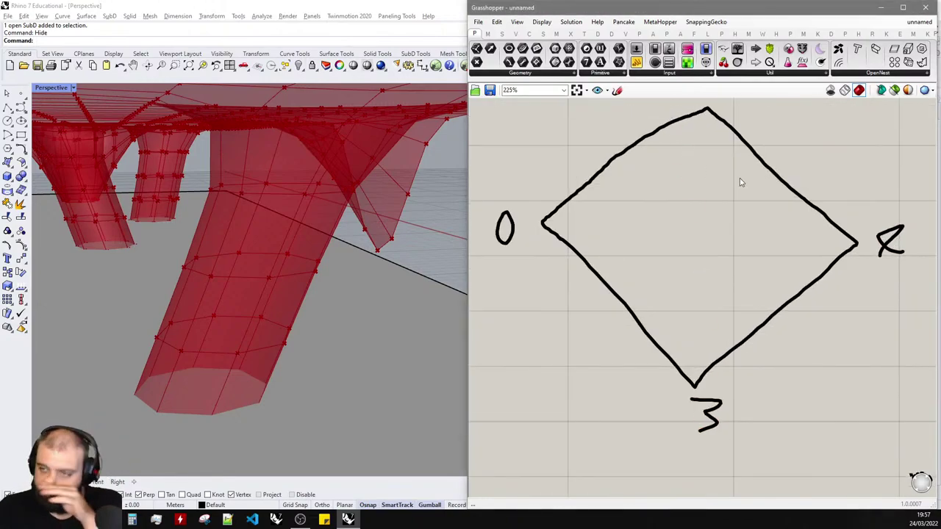
- Draw freehand circles around the corner labels 0, 1, 4 and 3 of the sketched quad
scroll(831, 278, "down", 3)
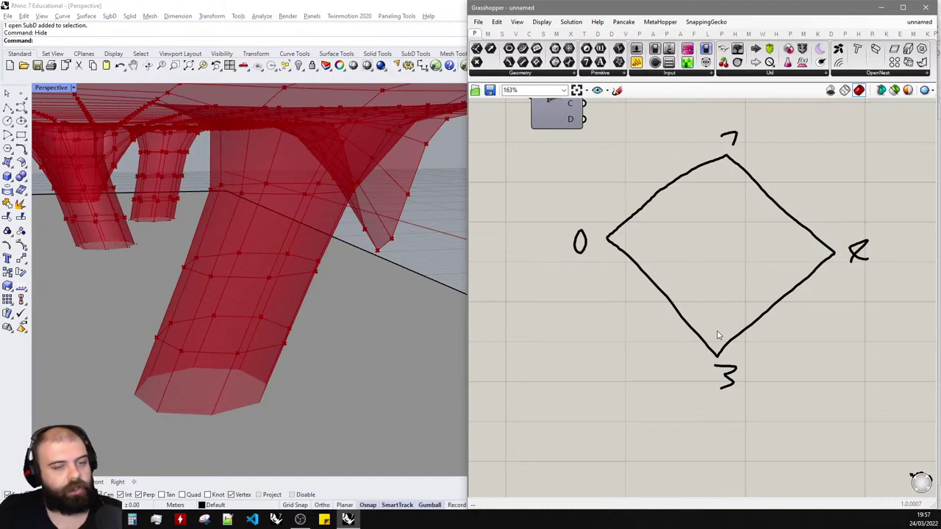
scroll(712, 279, "down", 3)
scroll(655, 204, "up", 3)
left_click(616, 90)
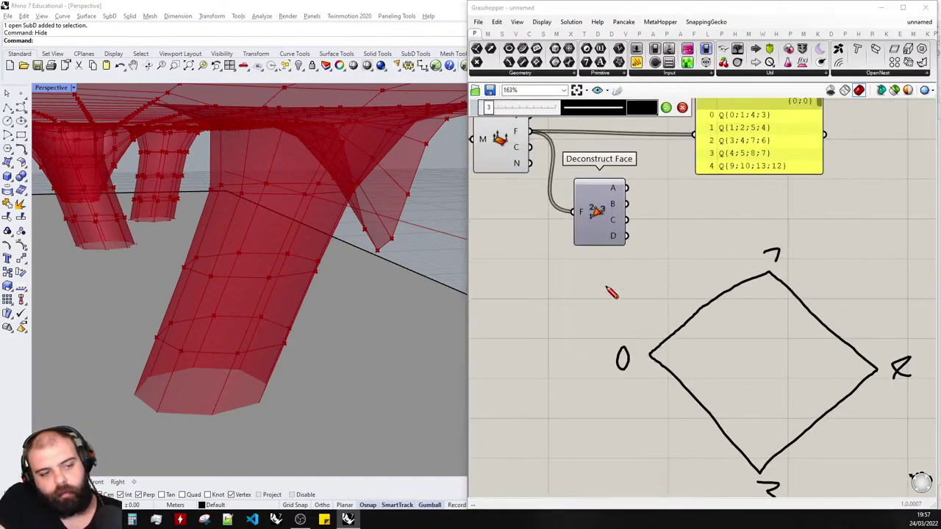
mouse_move(644, 337)
left_mouse_down()
mouse_move(623, 348)
mouse_move(648, 338)
left_mouse_up()
mouse_move(806, 247)
left_mouse_down()
mouse_move(776, 239)
mouse_move(804, 250)
left_mouse_up()
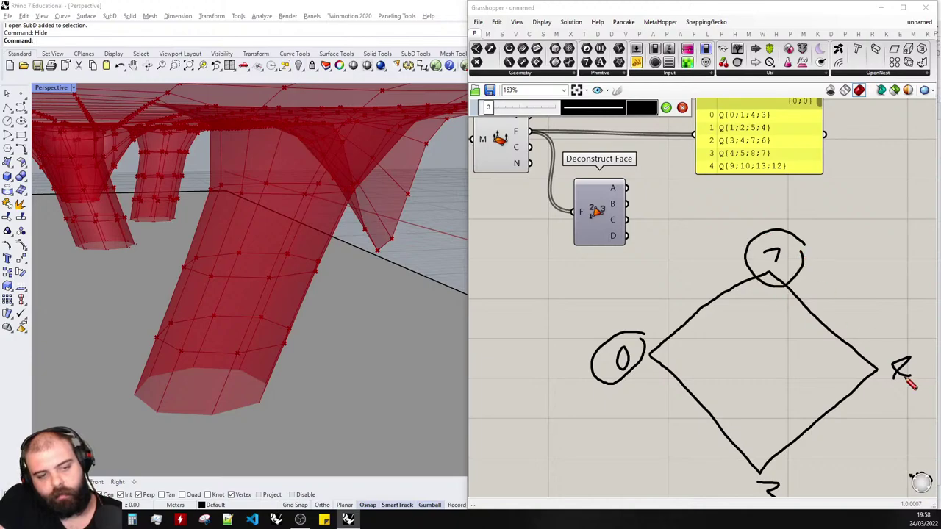
right_click(909, 354)
left_click(910, 337)
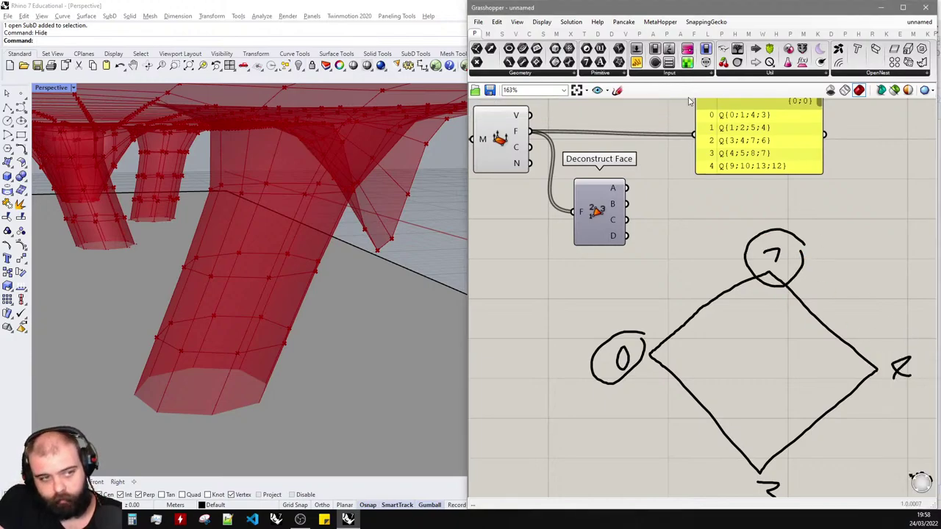
left_click(615, 89)
left_click_drag(918, 351, 924, 352)
scroll(757, 411, "down", 2)
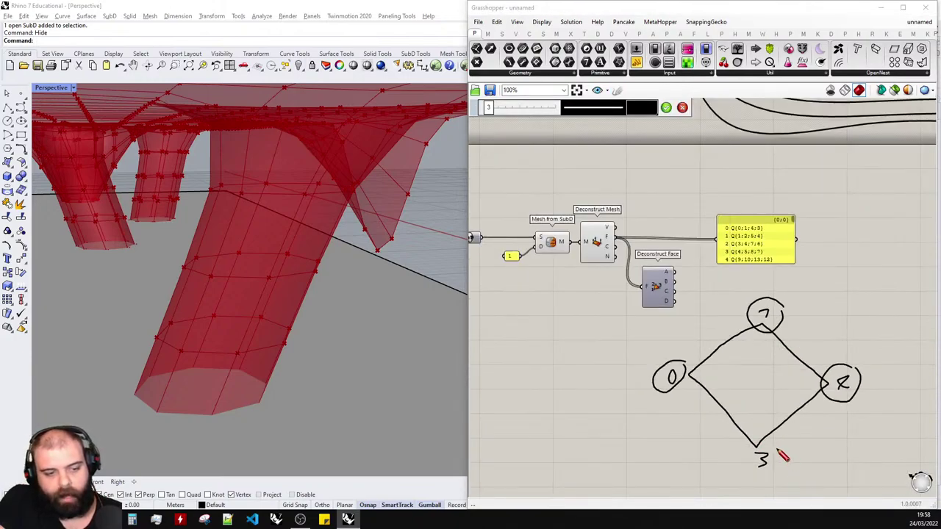
left_click_drag(783, 456, 784, 466)
left_click(665, 107)
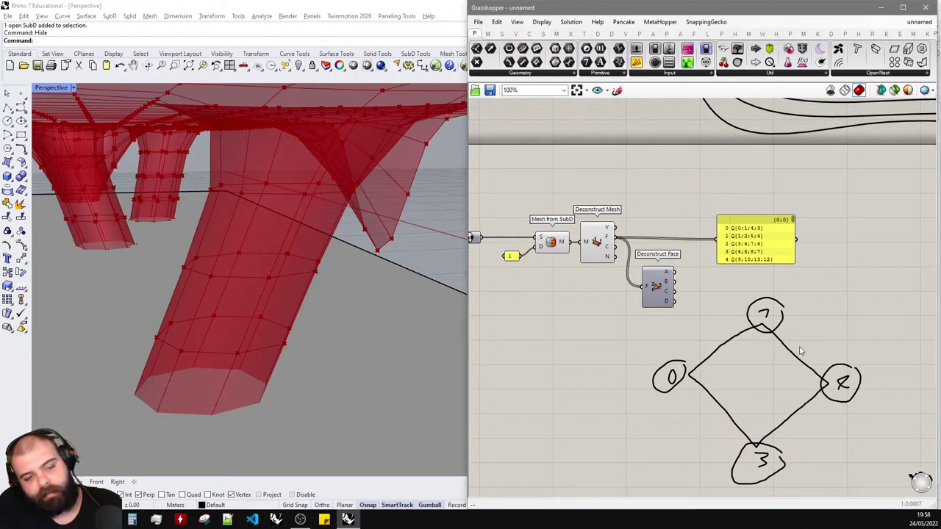
- Copy the quad outline as adjoining faces above the labelled one and move the sketches lower, clear of the components
left_click(793, 353)
key("ctrl+c")
key("ctrl+v")
mouse_move(793, 354)
left_mouse_down()
mouse_move(858, 295)
mouse_move(798, 245)
mouse_move(797, 234)
left_mouse_up()
left_click(867, 276)
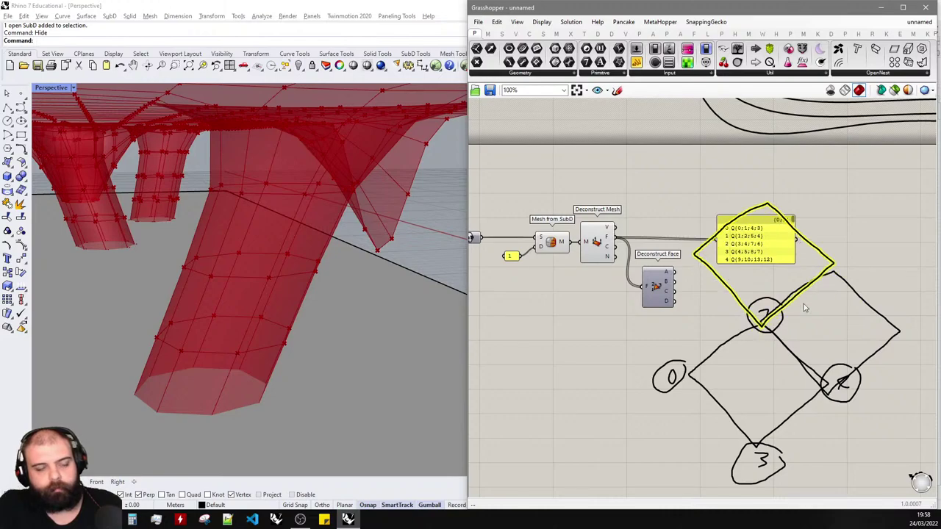
mouse_move(928, 471)
left_mouse_down()
mouse_move(682, 315)
mouse_move(690, 315)
mouse_move(725, 460)
mouse_move(715, 497)
left_mouse_up()
scroll(725, 273, "down", 4)
scroll(726, 274, "up", 4)
scroll(732, 296, "up", 2)
- Add a List Item component and place it below the panel listing the quad faces
left_click(732, 263)
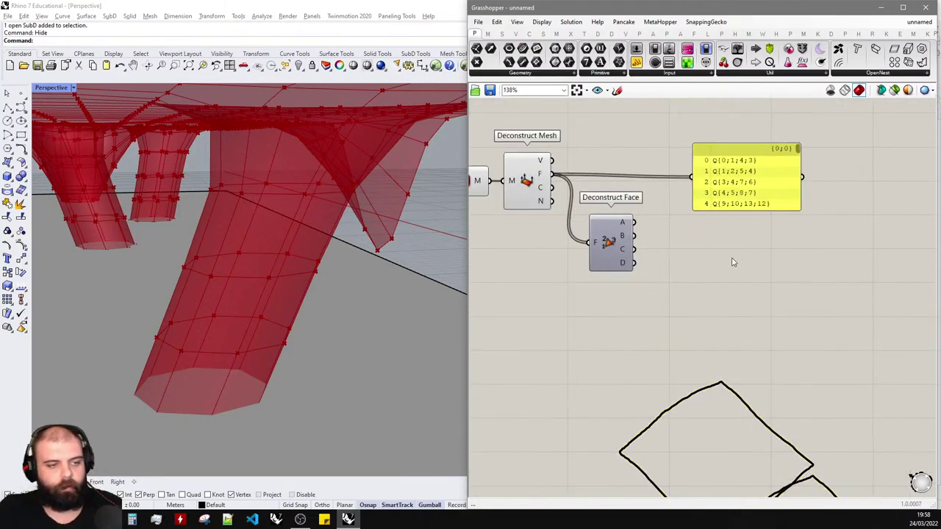
double_click(732, 262)
type("list")
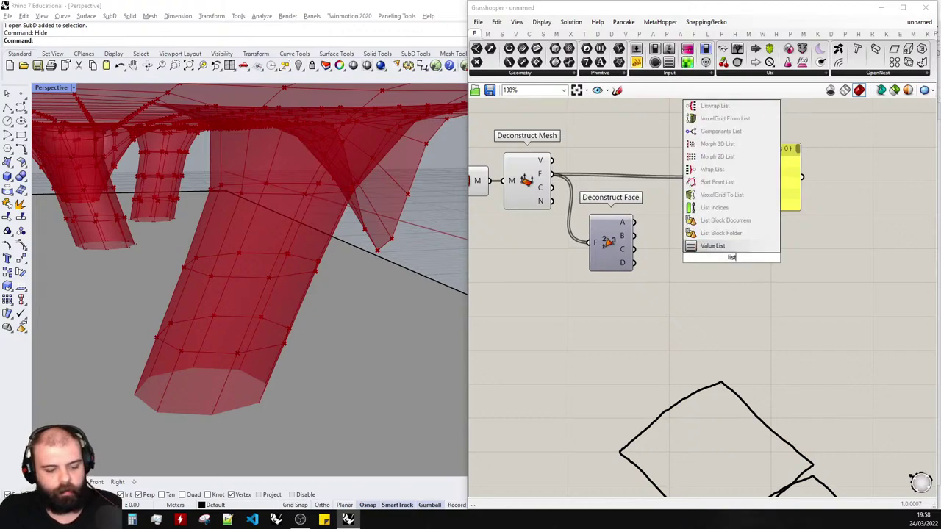
key("Return")
left_click_drag(751, 206, 742, 175)
left_click(748, 228)
scroll(750, 229, "down", 3)
scroll(718, 164, "up", 5)
left_click_drag(784, 303, 777, 272)
left_click(654, 227)
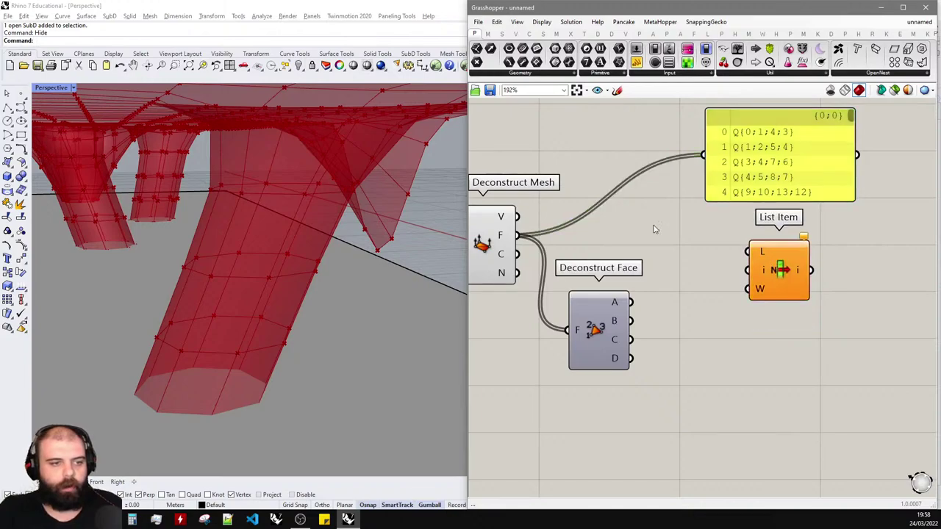
- Add an Entwine component beside Deconstruct Face
scroll(654, 230, "down", 3)
scroll(708, 257, "up", 3)
double_click(709, 258)
type("entinw")
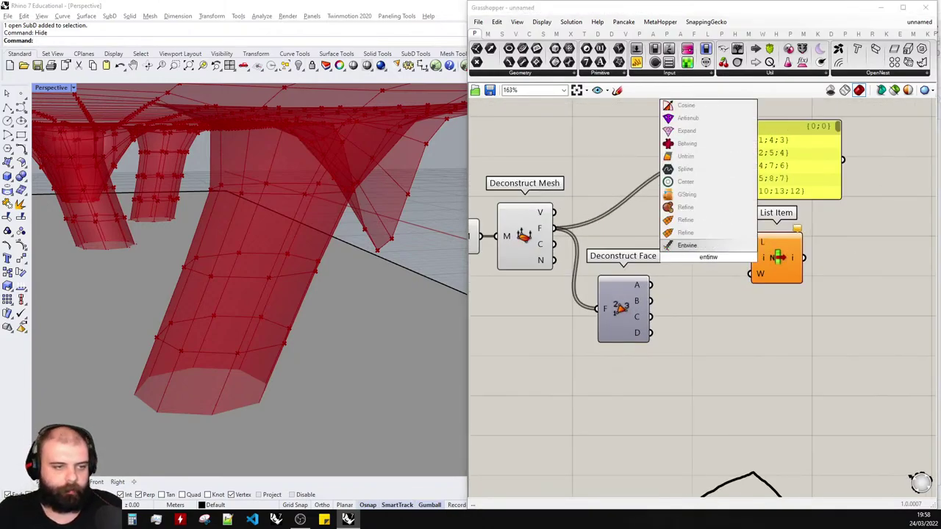
key("Return")
scroll(648, 287, "up", 3)
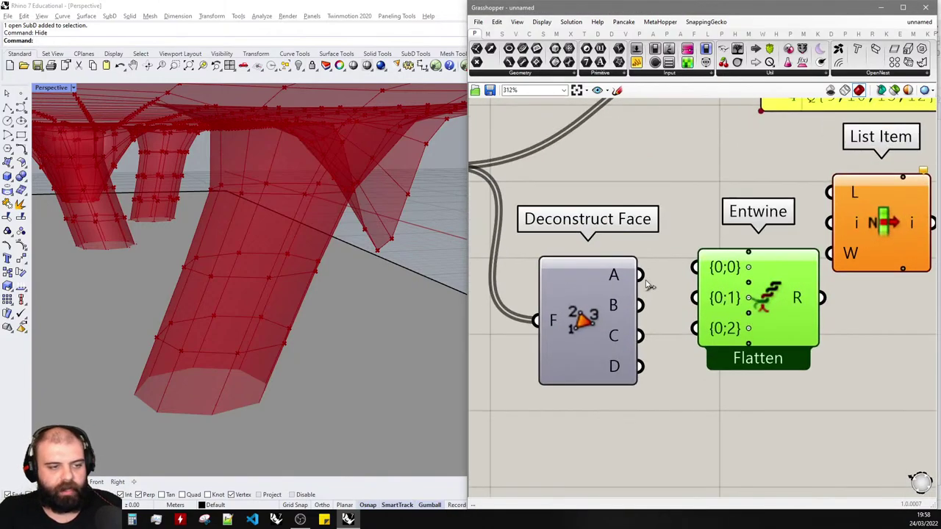
- Wire the A, B, C and D outputs of Deconstruct Face into Entwine, adding a fourth input {0;3}, and align both components
left_click_drag(640, 275, 694, 268)
left_click_drag(640, 305, 694, 298)
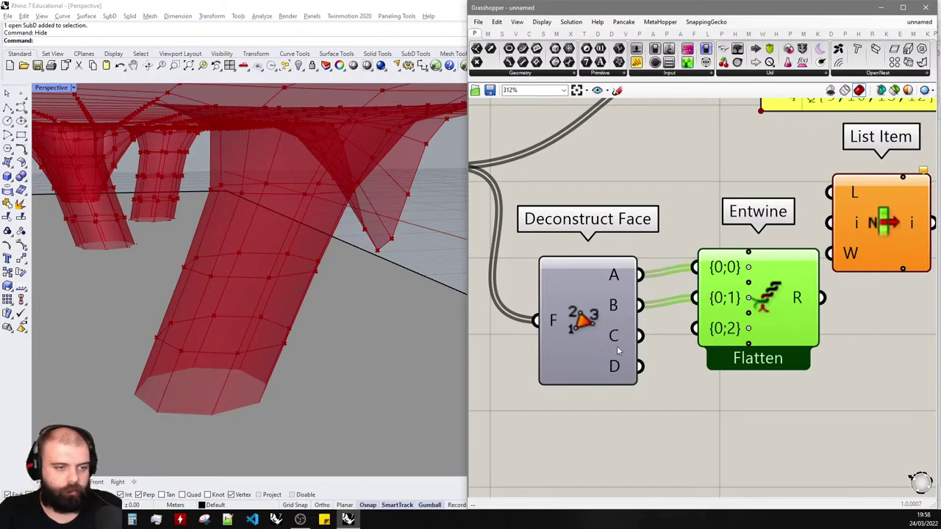
left_click_drag(640, 336, 697, 329)
scroll(747, 344, "up", 5)
left_click(747, 343)
scroll(747, 343, "down", 3)
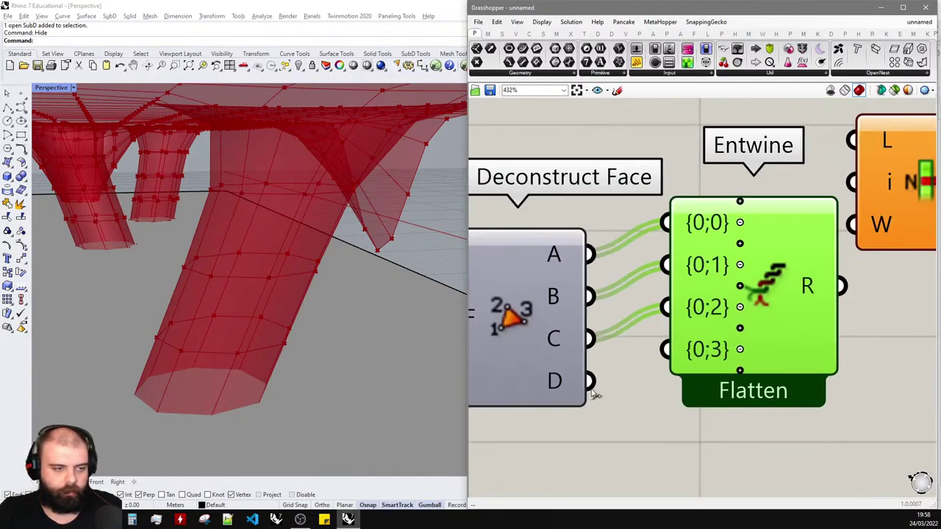
left_click_drag(591, 383, 666, 349)
scroll(707, 310, "down", 3)
left_click_drag(753, 294, 732, 313)
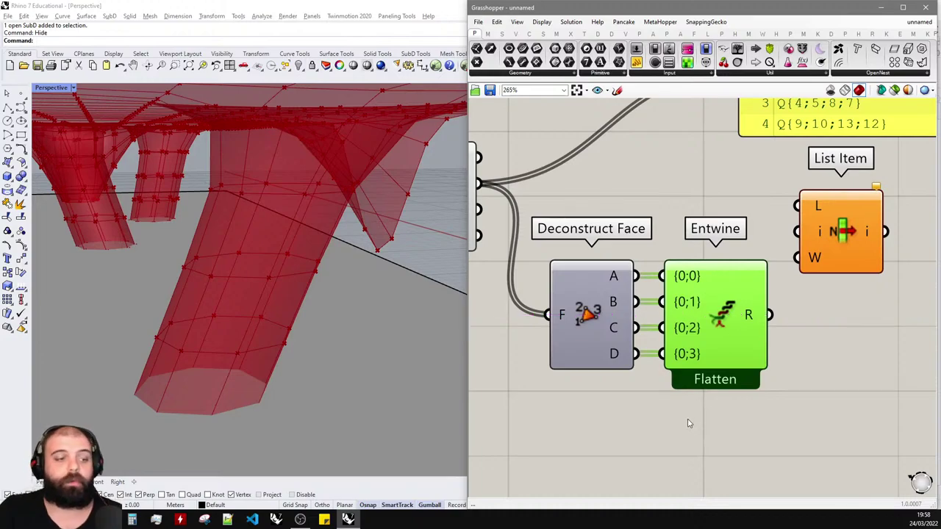
left_click_drag(687, 427, 569, 332)
left_click(703, 188)
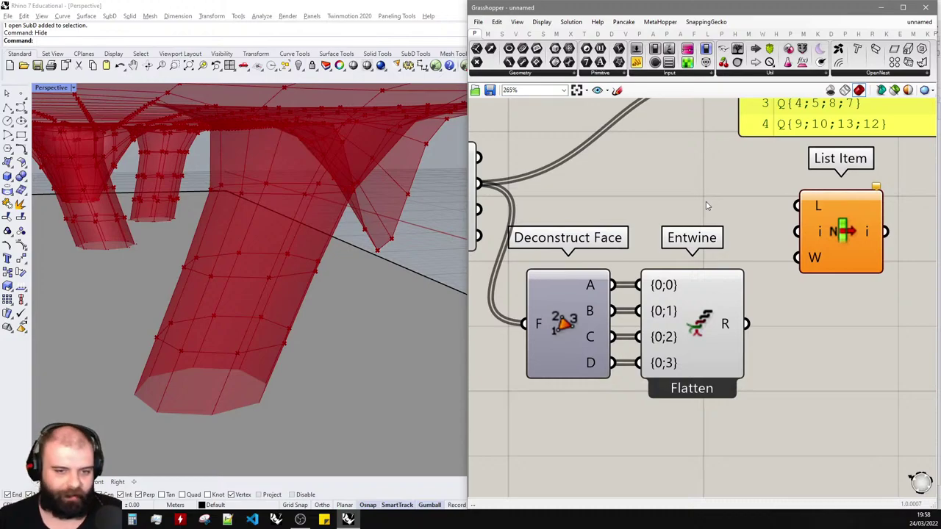
- Connect the mesh vertices to List Item's L input and the Entwine result to its index input
scroll(679, 293, "down", 3)
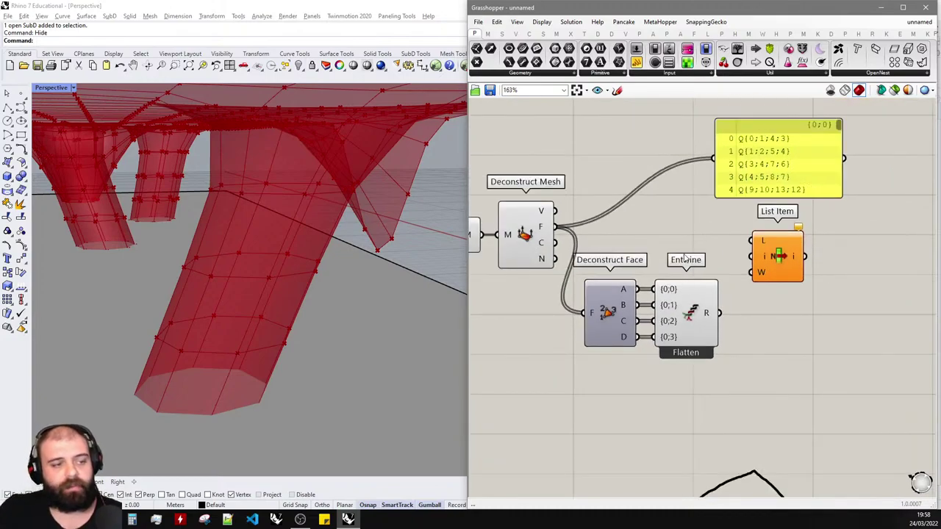
left_click_drag(778, 255, 797, 254)
left_click_drag(555, 211, 770, 239)
left_click_drag(720, 314, 793, 251)
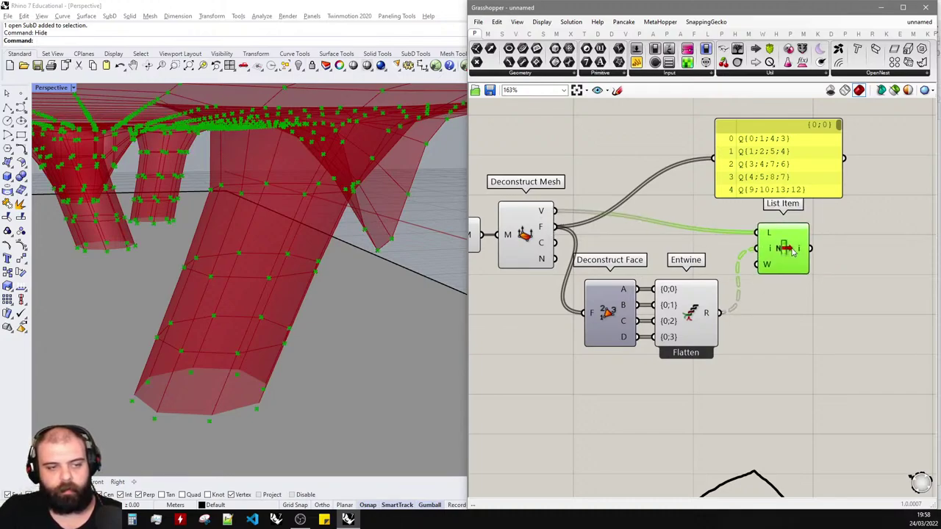
- Add a panel beside List Item and feed it the List Item output
scroll(662, 286, "down", 3)
scroll(773, 261, "up", 4)
left_click(773, 260)
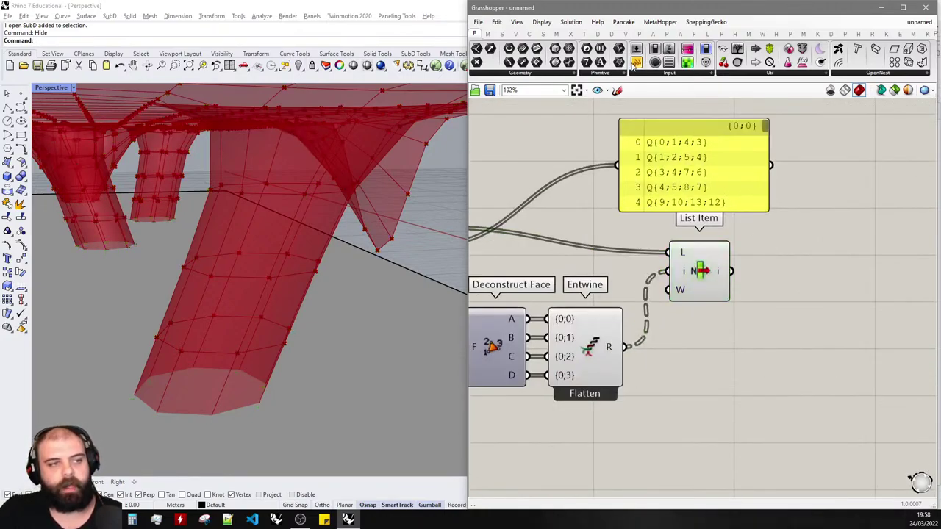
scroll(853, 213, "down", 3)
scroll(643, 308, "up", 4)
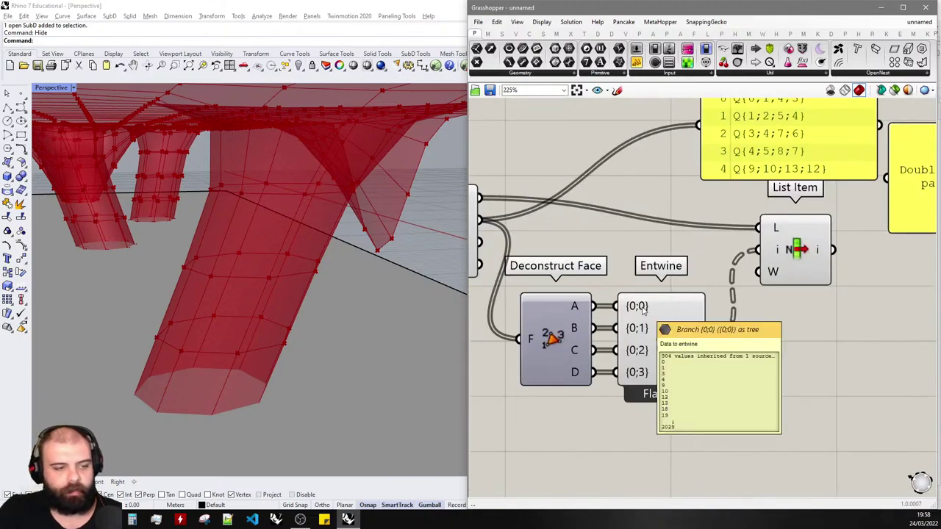
scroll(647, 356, "down", 5)
scroll(793, 294, "up", 4)
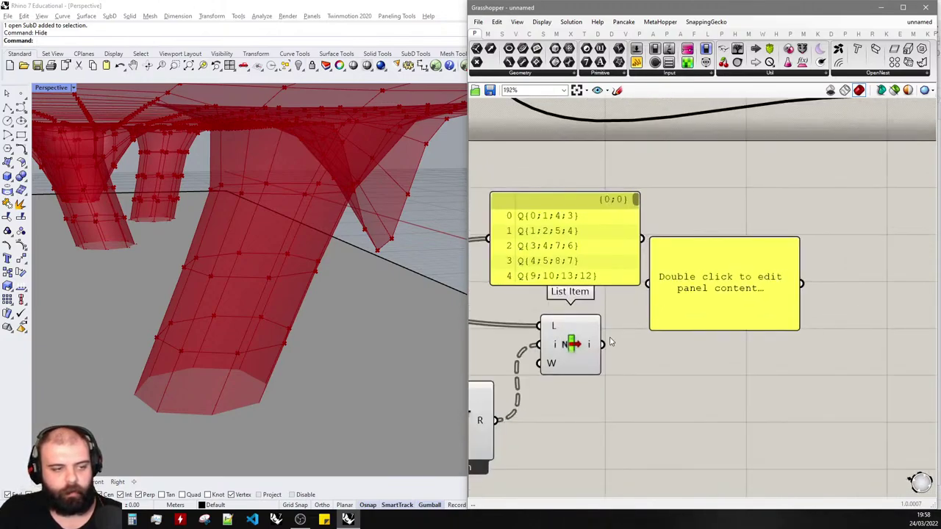
left_click_drag(604, 344, 657, 289)
left_click_drag(723, 297, 737, 343)
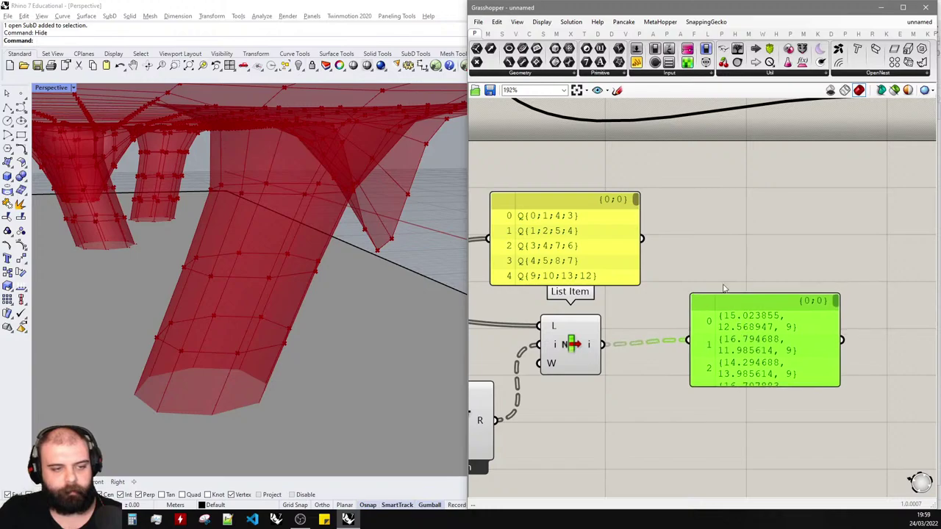
- Widen the panel to read through the vertex coordinates, and delete the panel
scroll(740, 328, "down", 3)
left_click_drag(760, 312, 824, 316)
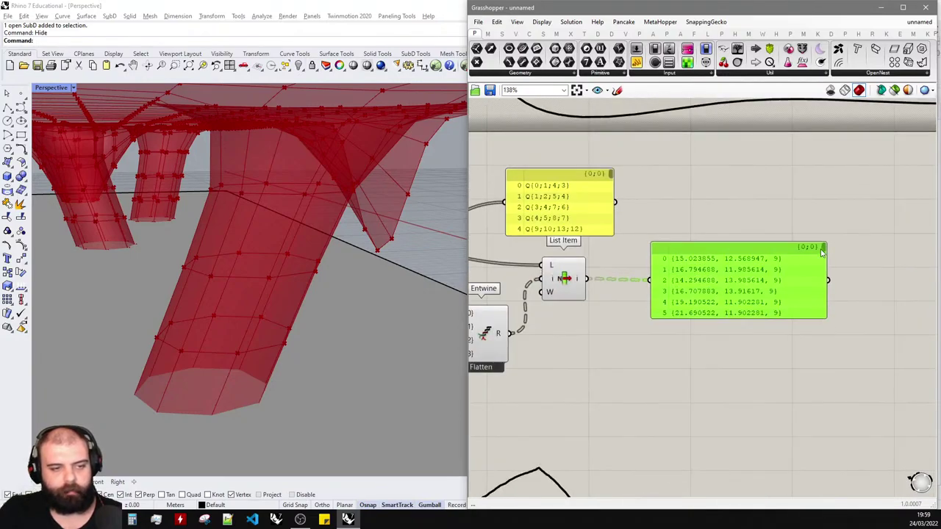
left_click_drag(821, 249, 820, 272)
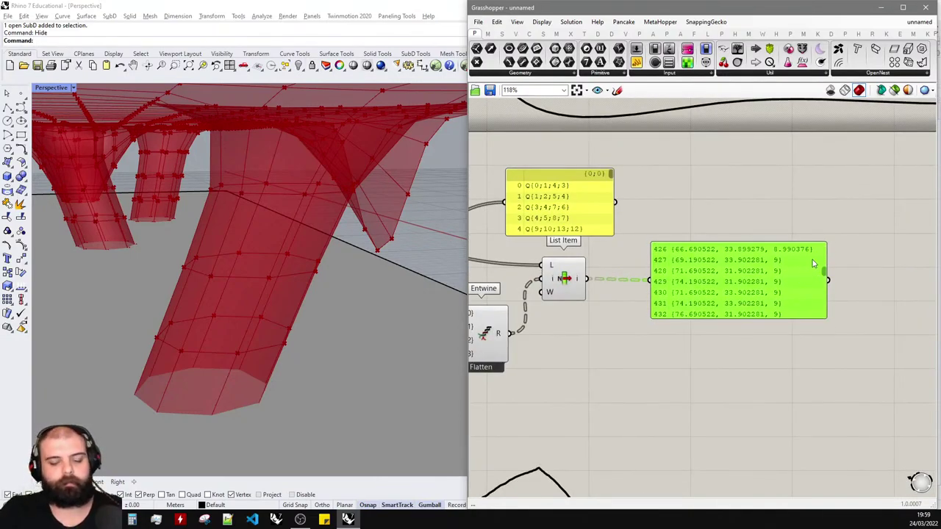
scroll(812, 262, "down", 5)
key("Delete")
scroll(713, 263, "up", 5)
double_click(790, 297)
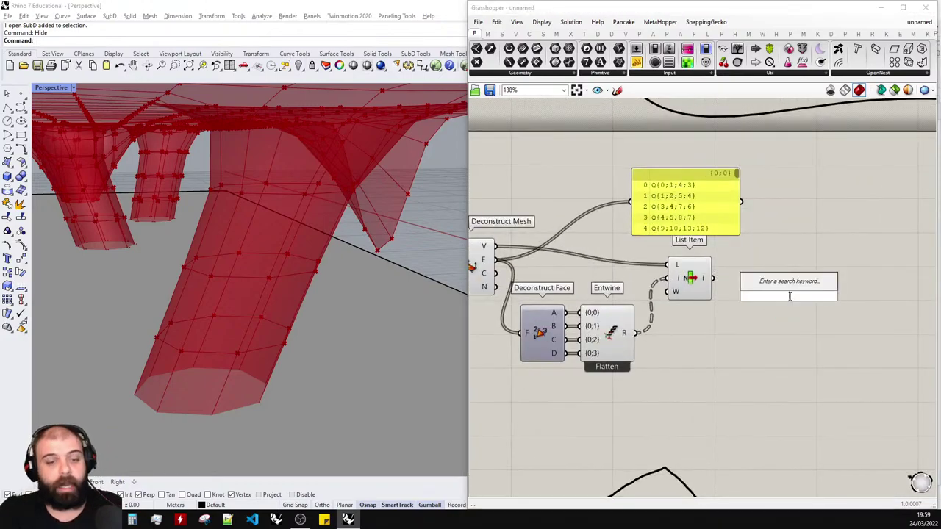
key("Escape")
left_click(618, 91)
scroll(668, 166, "down", 5)
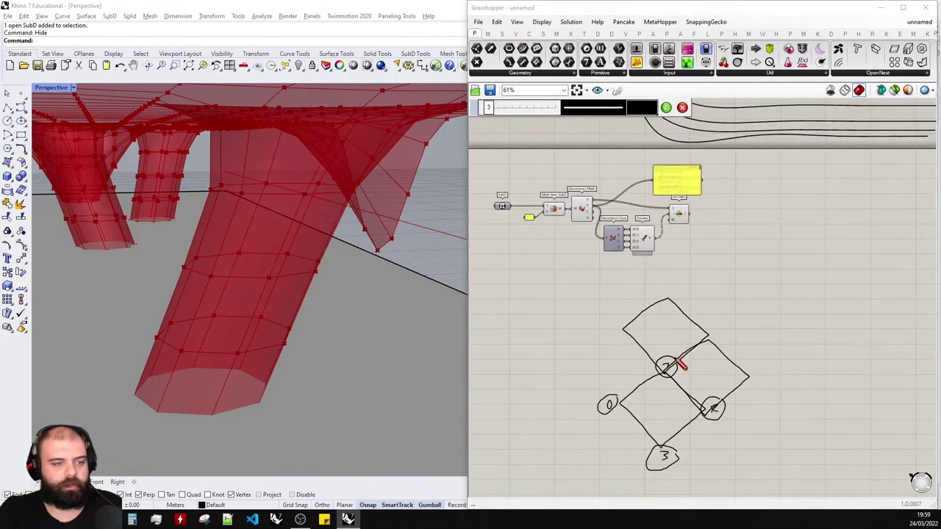
scroll(681, 422, "up", 4)
key("Escape")
- Copy the four handwritten corner numbers without their circles to the empty canvas beside the sketched faces
left_click(550, 392)
scroll(658, 316, "down", 3)
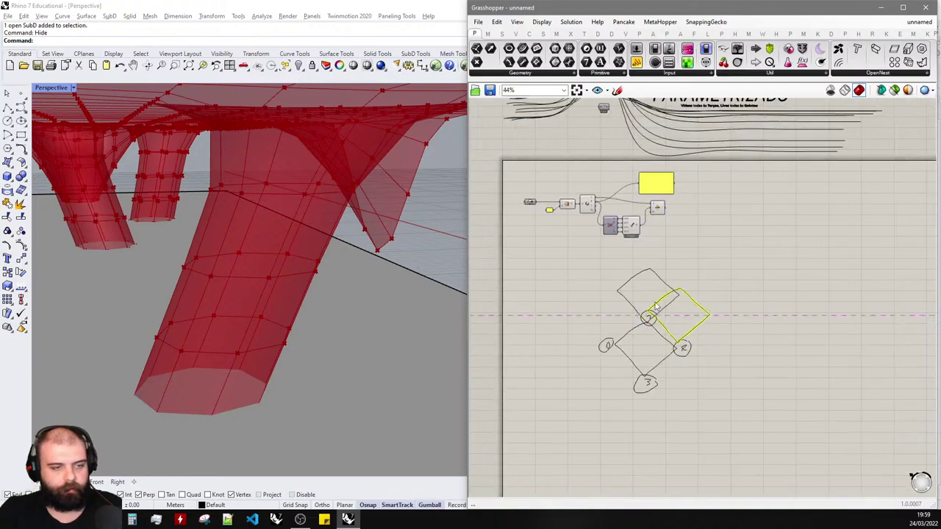
scroll(693, 354, "up", 1)
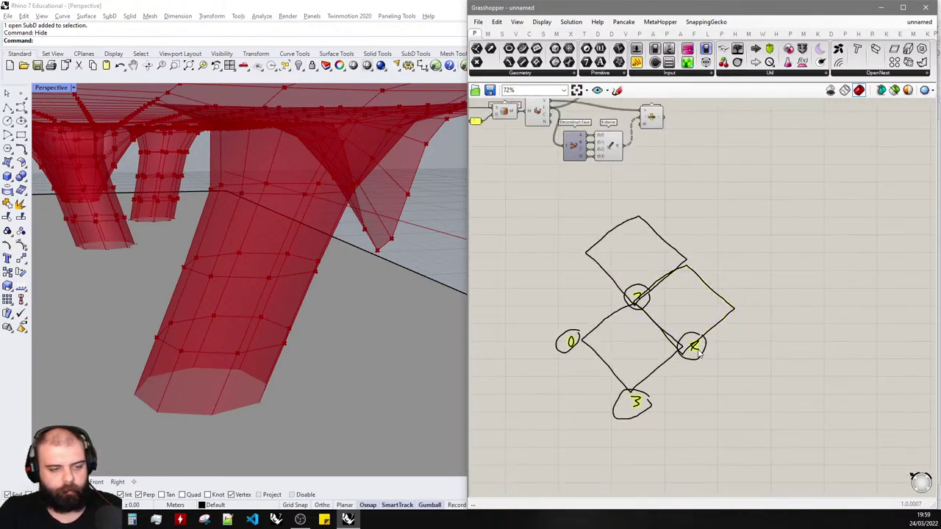
left_click_drag(697, 351, 832, 239, "alt")
left_click(835, 205)
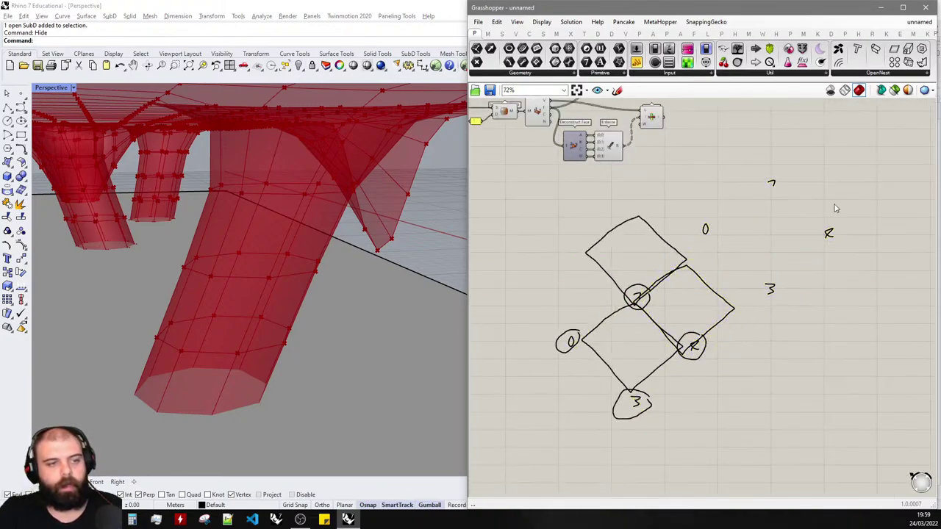
- Sketch lines joining the copied corner numbers into a quad and fill its interior with freehand hatching
left_click(616, 90)
scroll(812, 151, "up", 4)
scroll(801, 158, "down", 2)
scroll(728, 227, "up", 2)
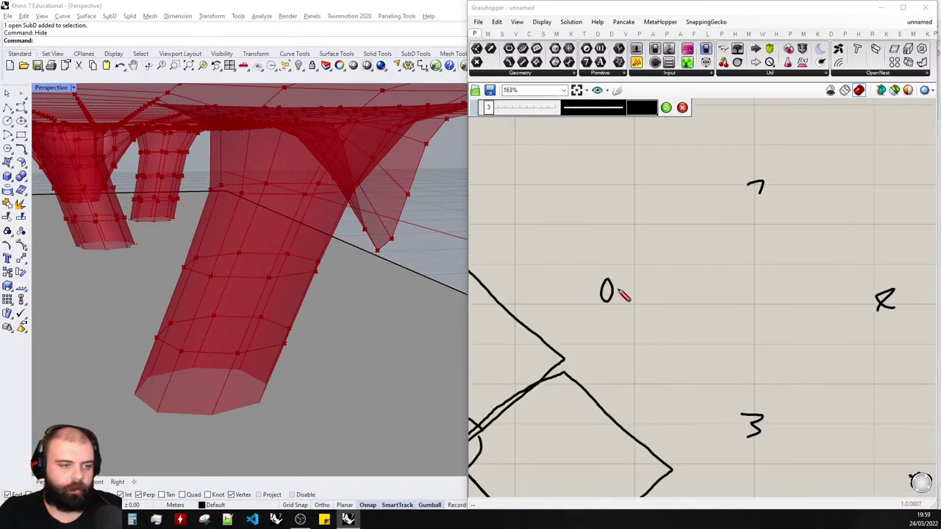
scroll(621, 294, "down", 1)
mouse_move(607, 288)
left_mouse_down()
mouse_move(735, 206)
mouse_move(838, 302)
mouse_move(806, 357)
mouse_move(737, 403)
mouse_move(613, 289)
mouse_move(752, 273)
mouse_move(781, 326)
mouse_move(814, 344)
mouse_move(663, 296)
mouse_move(777, 374)
mouse_move(762, 245)
mouse_move(748, 244)
mouse_move(742, 283)
mouse_move(779, 316)
mouse_move(746, 323)
left_mouse_up()
left_click(665, 107)
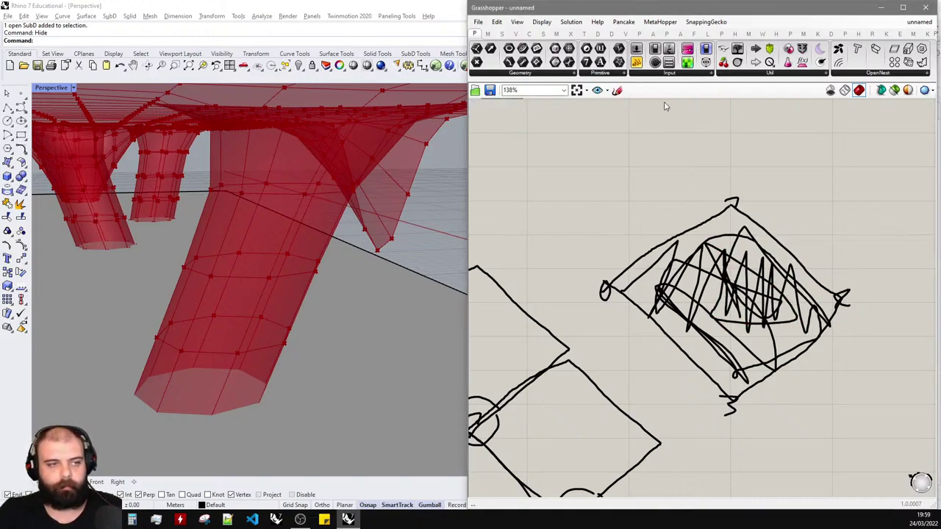
- Add a 4Point Surface component and place it to the right of List Item, leaving a gap between them
scroll(848, 375, "down", 4)
scroll(698, 222, "up", 6)
double_click(704, 223)
type("4")
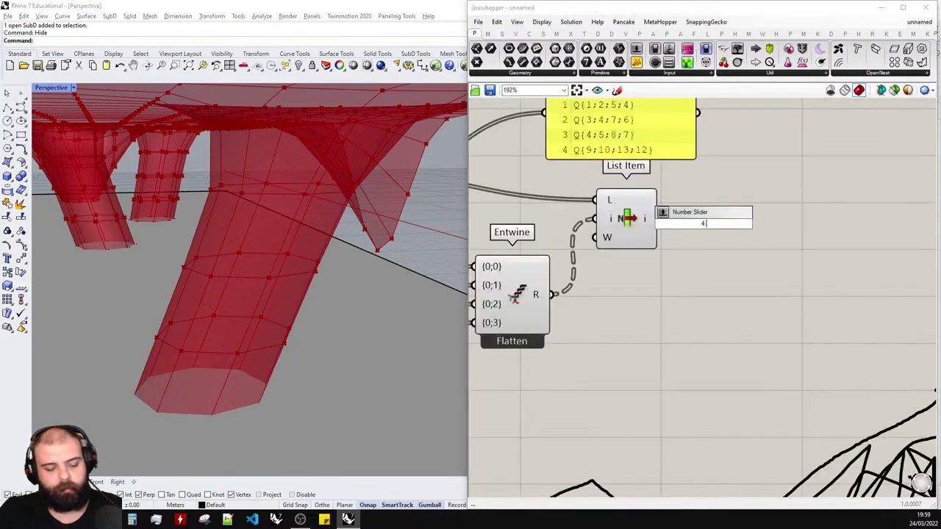
type(" point surf")
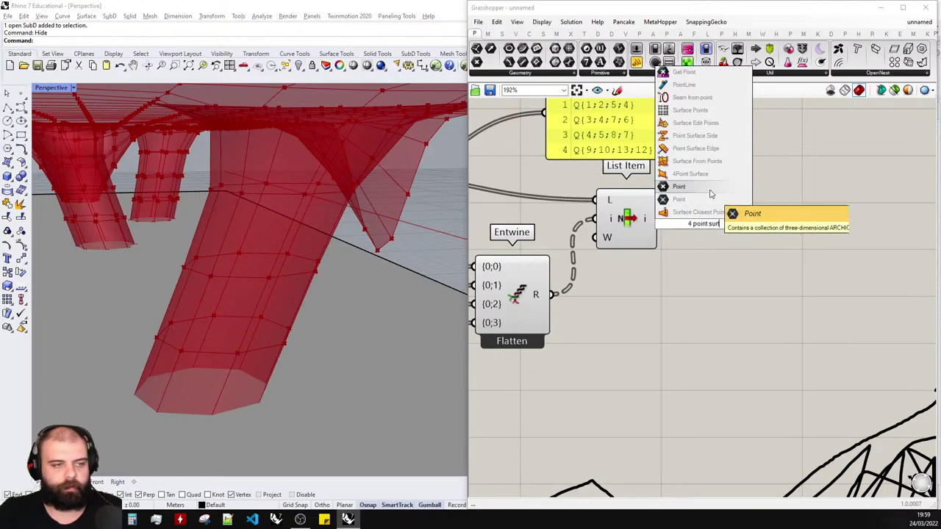
left_click(705, 177)
scroll(687, 215, "down", 4)
left_click_drag(686, 223, 771, 225)
scroll(713, 217, "up", 4)
left_click(723, 227)
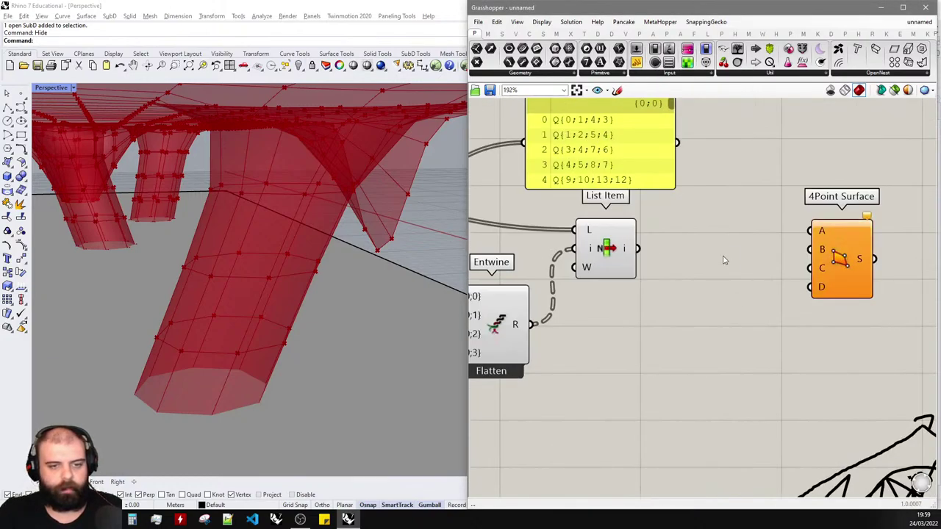
- Insert an Explode Tree component after List Item, connect the List Item output to it and match its outputs to the four branches
double_click(724, 258)
type("exp")
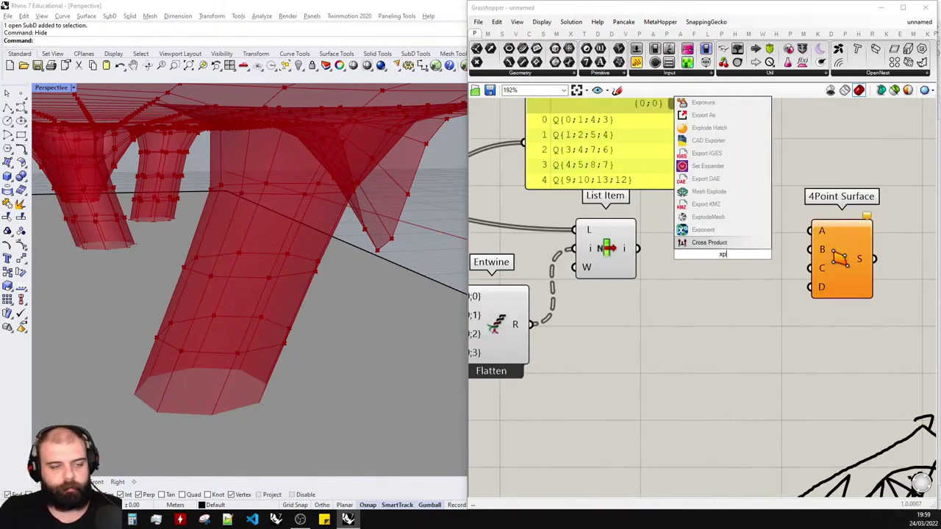
type("lode tree")
key("Return")
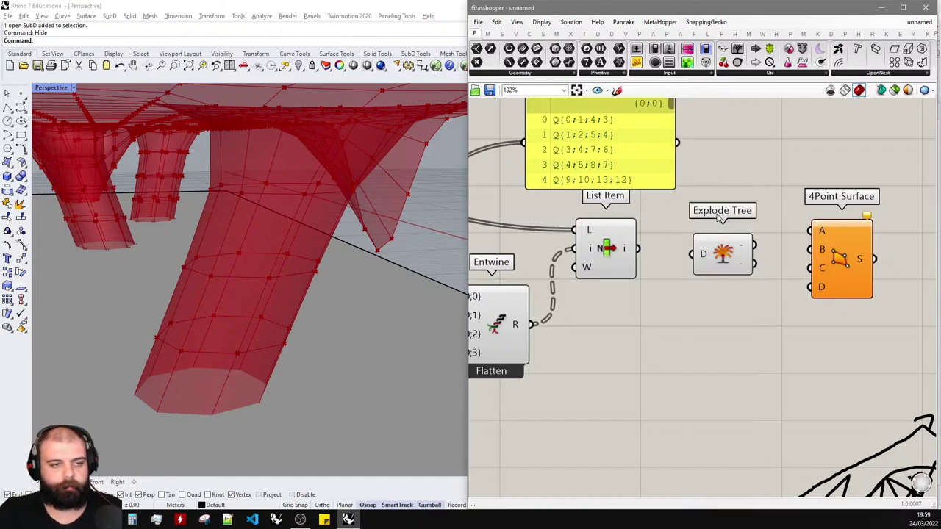
left_click_drag(638, 249, 702, 248)
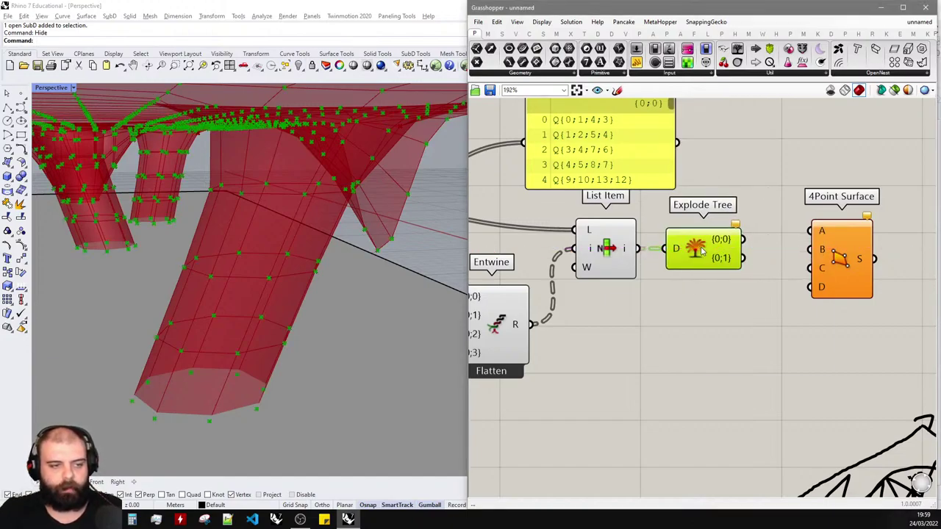
right_click(701, 248)
left_click(737, 315)
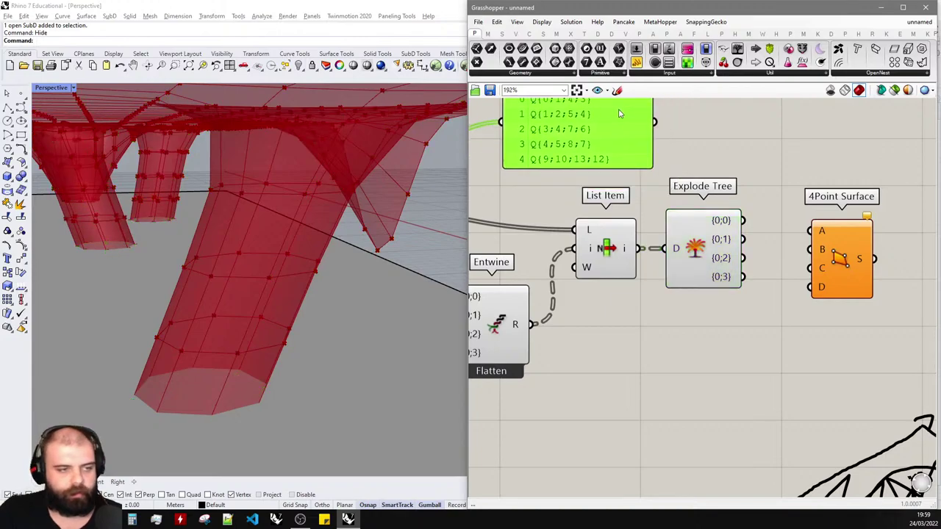
- Add a Param Viewer connected to the Entwine result and place it beside Entwine
scroll(837, 340, "down", 4)
scroll(732, 336, "up", 3)
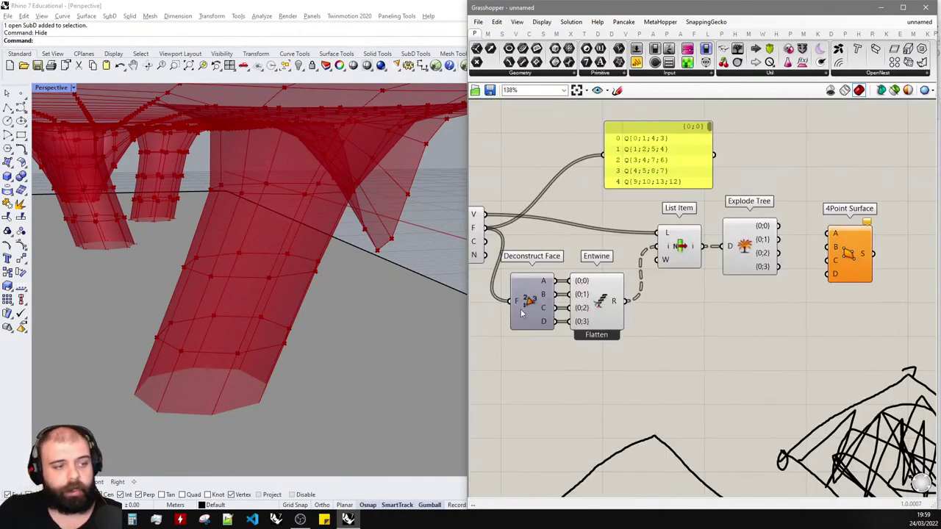
scroll(521, 313, "up", 3)
left_click(737, 50)
left_click(656, 174)
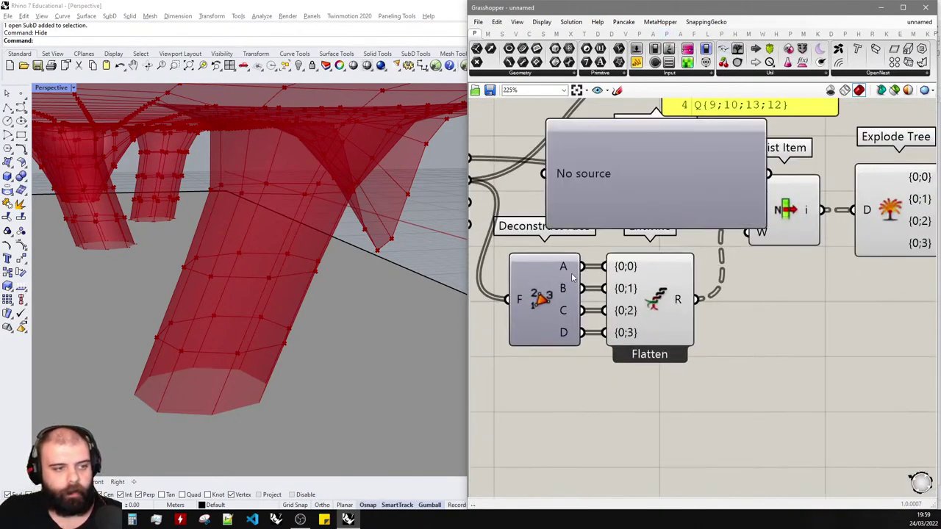
scroll(626, 369, "down", 1)
left_click_drag(588, 282, 556, 202)
left_click_drag(588, 301, 806, 313)
left_click_drag(685, 309, 762, 303)
- Switch the Param Viewer to its tree diagram display and examine the Entwine branches
scroll(750, 302, "down", 2)
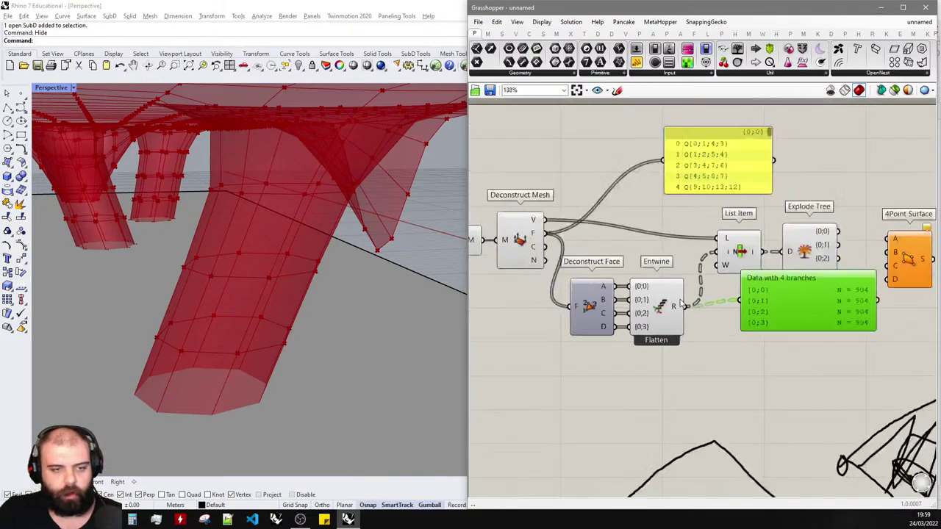
right_click_drag(804, 307, 726, 302)
scroll(727, 302, "up", 2)
double_click(727, 306)
scroll(727, 306, "up", 4)
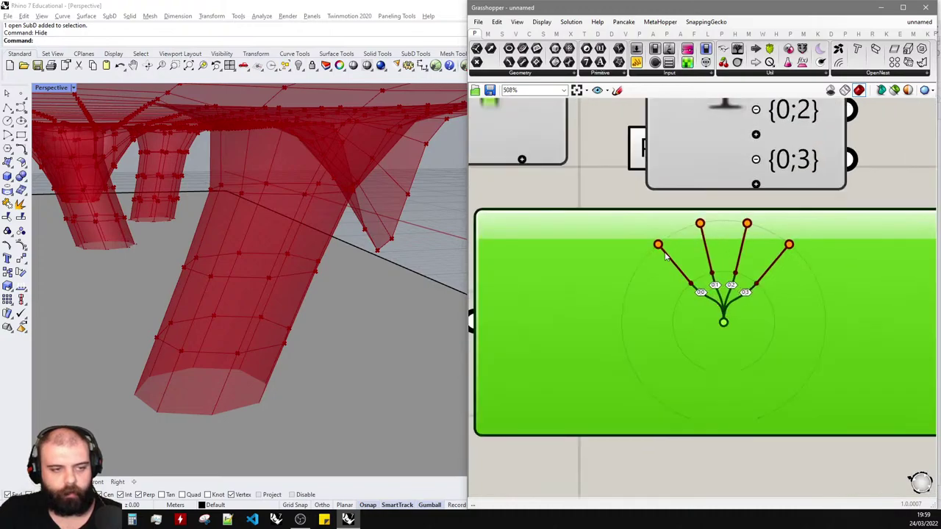
- Move the Param Viewer aside below Explode Tree and feed it from the List Item output to check the branches
scroll(831, 297, "down", 4)
scroll(681, 277, "up", 2)
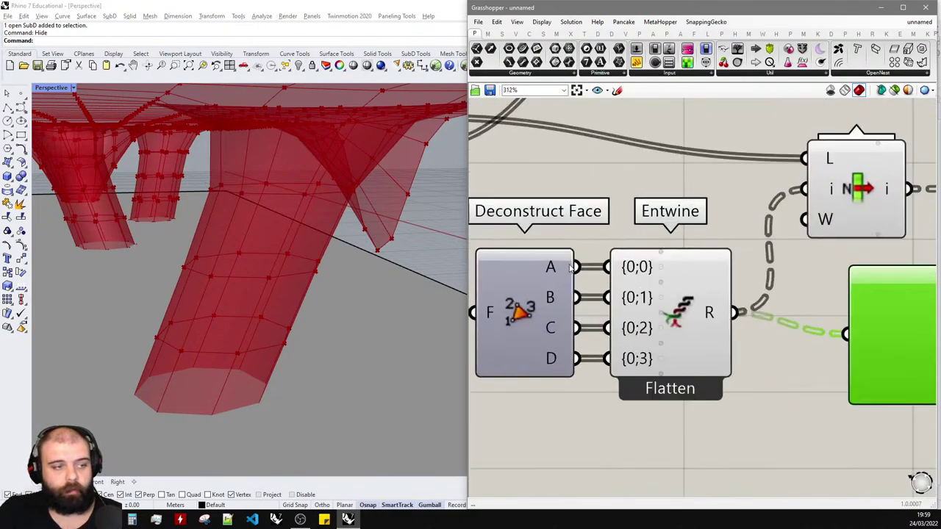
mouse_move(566, 273)
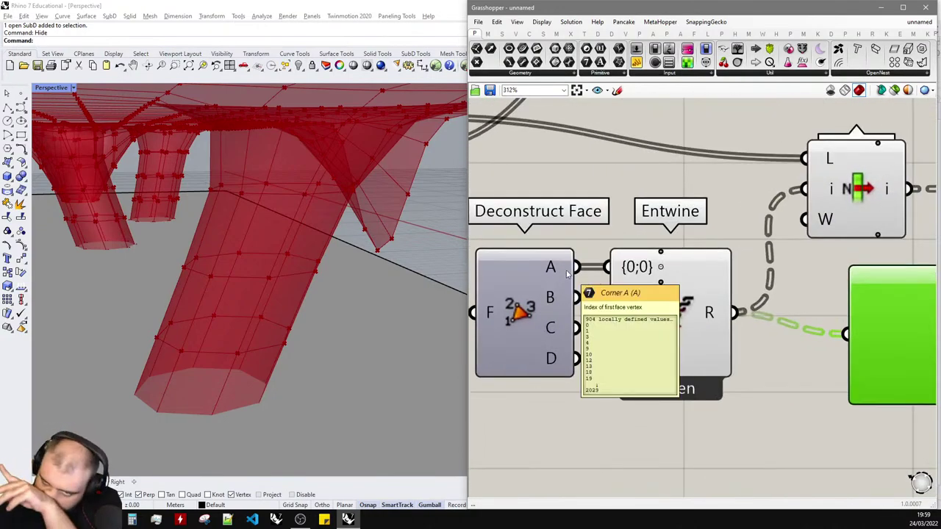
scroll(563, 268, "down", 5)
scroll(817, 259, "up", 3)
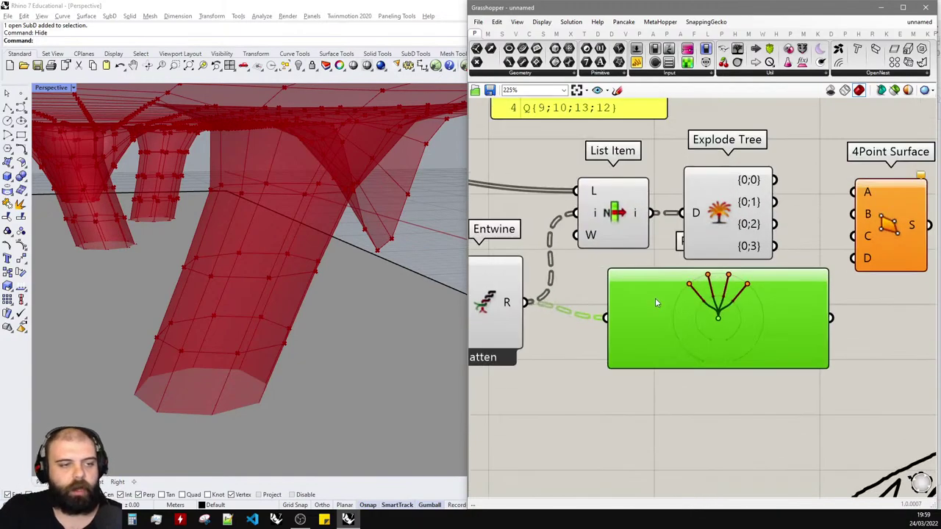
left_click_drag(655, 299, 698, 302)
left_click_drag(654, 212, 655, 320)
scroll(655, 321, "down", 3)
scroll(655, 322, "up", 2)
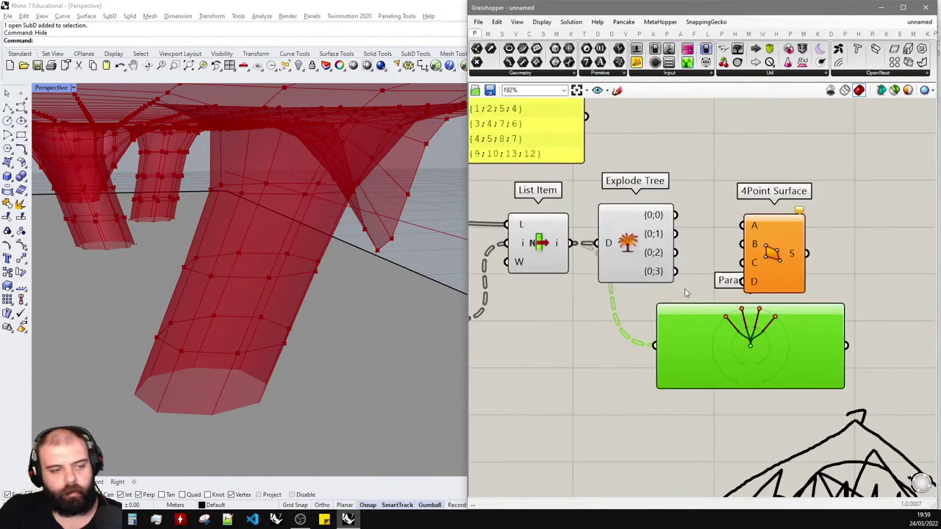
- Connect Explode Tree's four branches in order to the A, B, C and D inputs of 4Point Surface and delete the Param Viewer
left_click_drag(674, 271, 772, 227)
scroll(680, 217, "up", 2)
key("Delete")
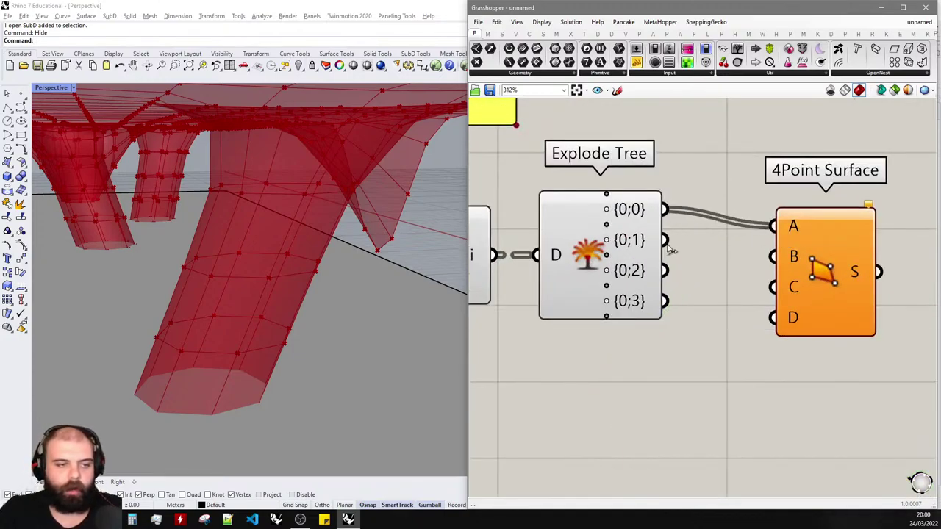
left_click_drag(664, 240, 772, 256)
left_click_drag(665, 271, 771, 287)
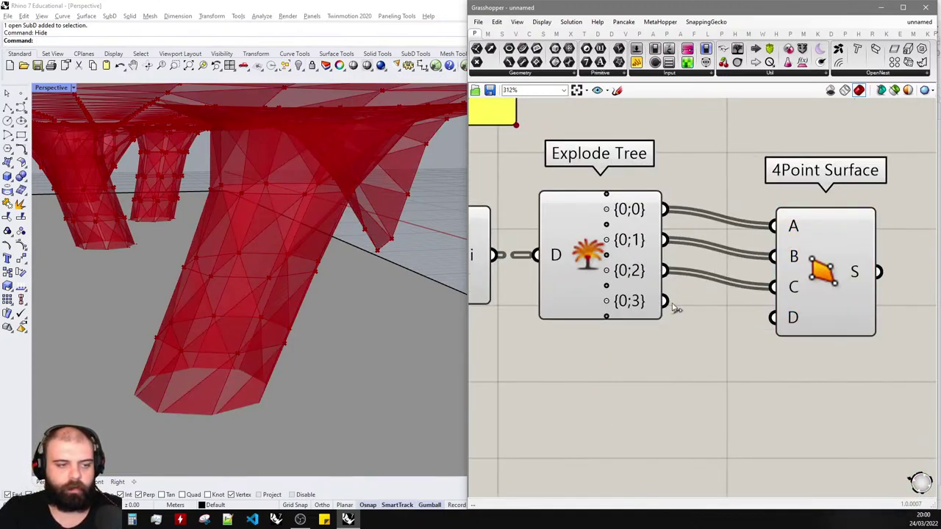
left_click_drag(664, 301, 772, 316)
left_click_drag(826, 296, 780, 279)
- Turn off the preview of every component between the SubD parameter and 4Point Surface, leaving only the final surfaces displayed
scroll(804, 278, "down", 5)
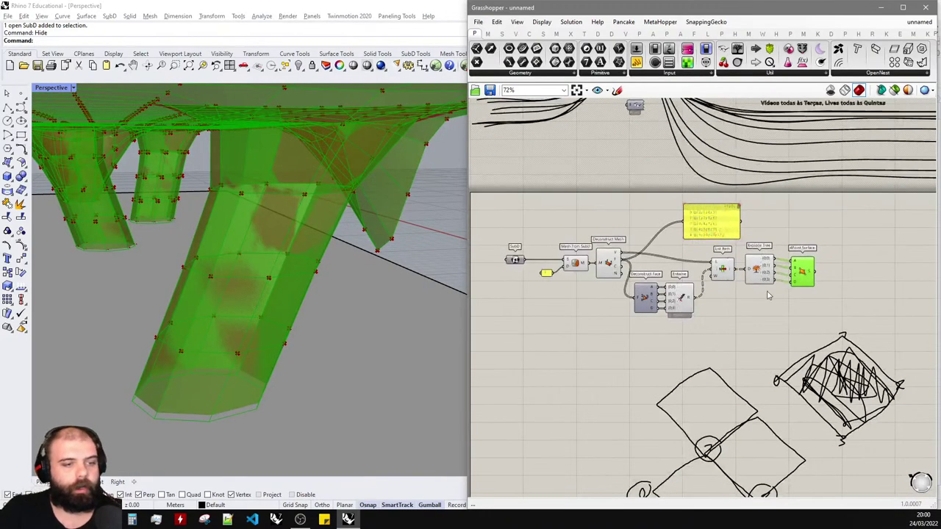
left_click_drag(777, 336, 545, 239)
middle_click(546, 254)
left_click(575, 209)
scroll(287, 219, "down", 10)
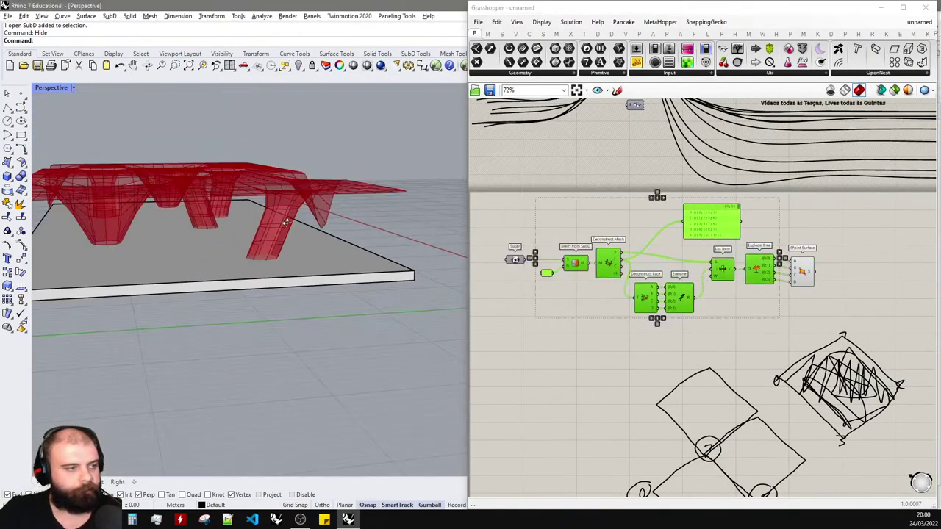
right_click_drag(287, 220, 255, 233)
right_click_drag(302, 215, 282, 201)
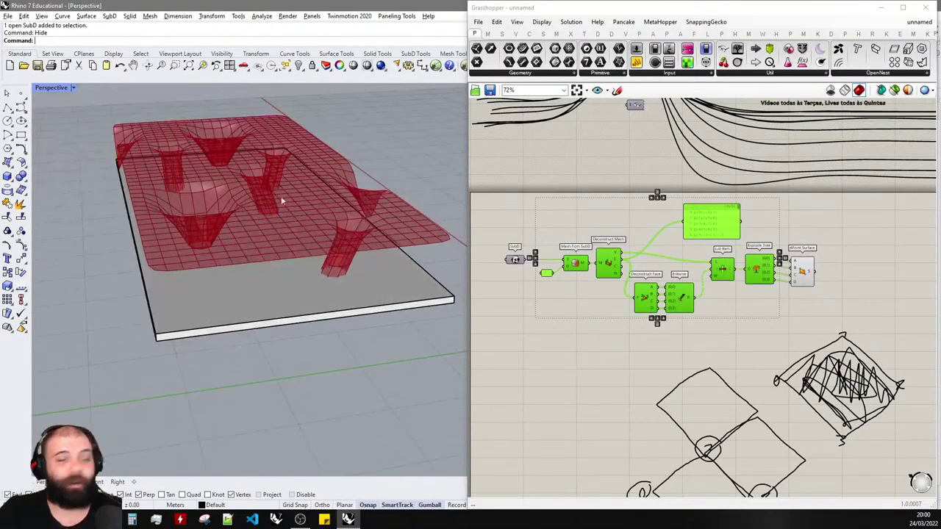
left_click(742, 287)
scroll(745, 294, "up", 2)
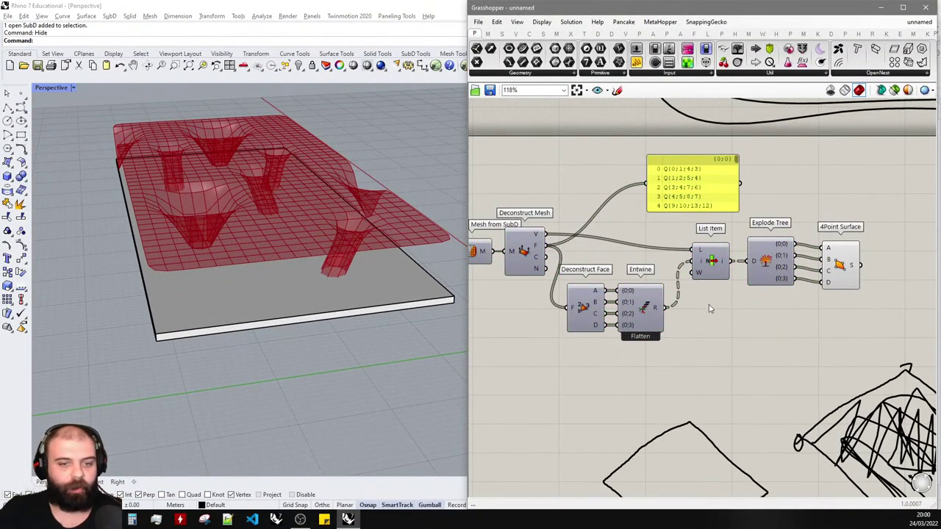
scroll(735, 296, "down", 3)
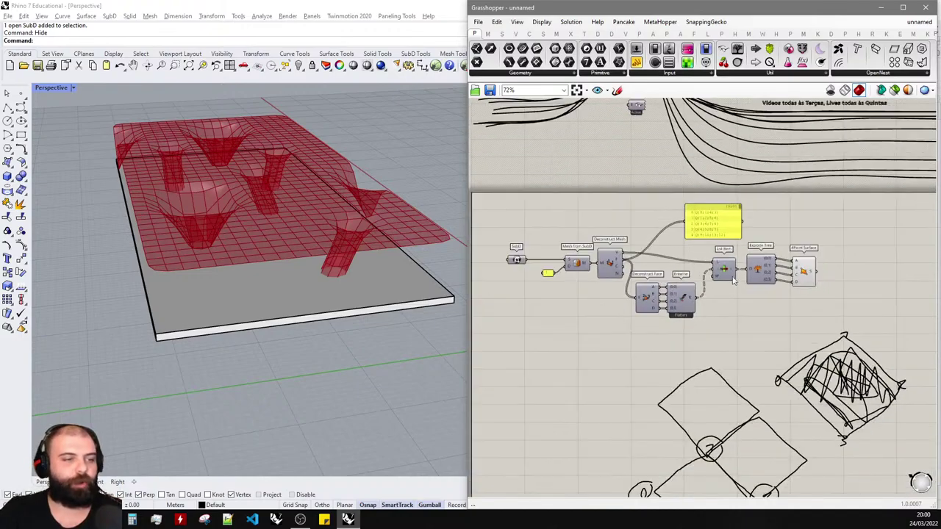
- Show the SubD parameter's preview to compare it with the four-point surfaces, and hide it again
scroll(544, 272, "up", 4)
left_click(484, 248)
middle_click(484, 248)
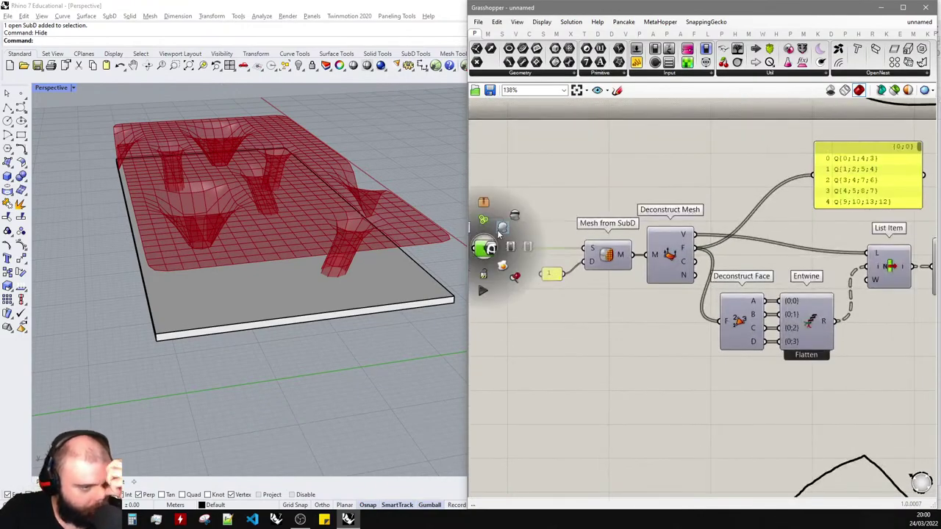
left_click(499, 229)
scroll(392, 214, "up", 6)
middle_click(544, 250)
left_click(572, 227)
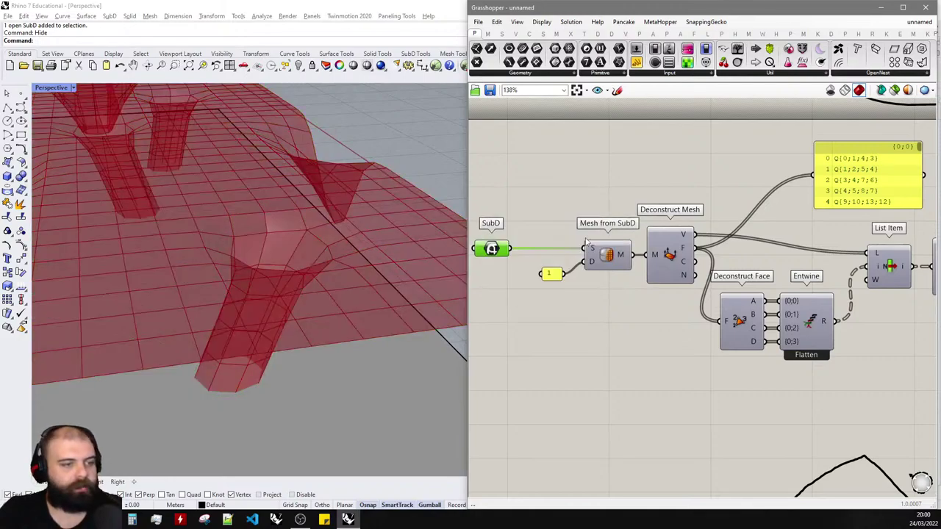
- Show the Mesh from SubD preview over the four-point surfaces for comparison, and hide it again
left_click(605, 253)
middle_click(606, 253)
left_click(621, 234)
middle_click(610, 292)
left_click(647, 255)
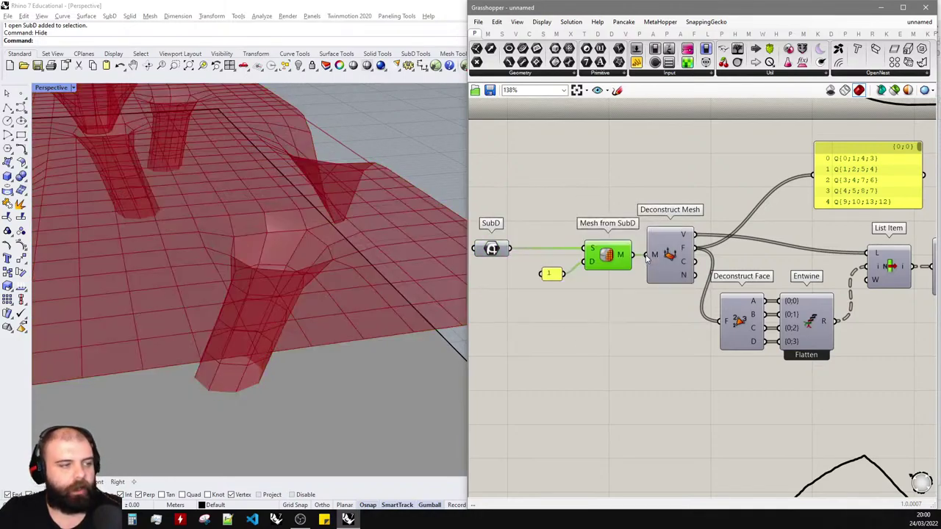
- Check the 4Point Surface output and move the component closer to Explode Tree so the connecting wires run straight
scroll(764, 273, "down", 3)
scroll(765, 274, "up", 3)
mouse_move(764, 274)
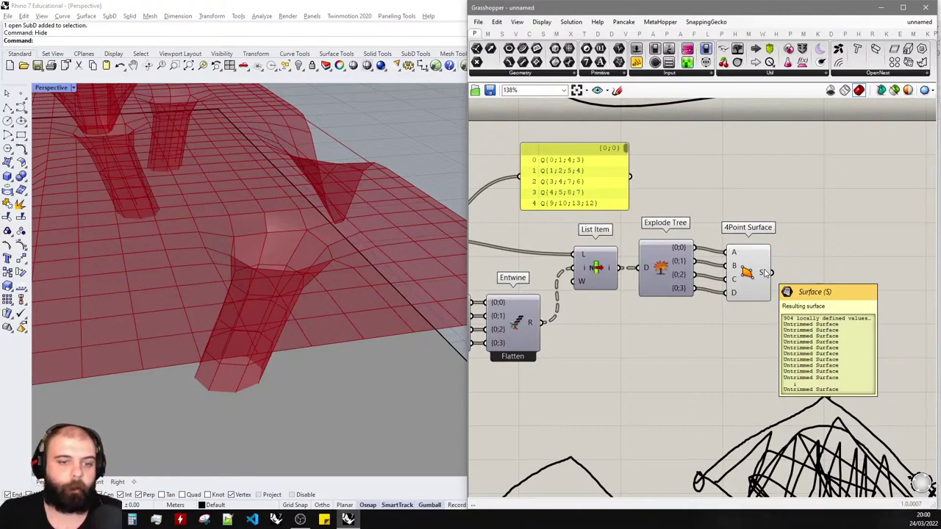
left_click_drag(749, 272, 737, 266)
left_click(788, 262)
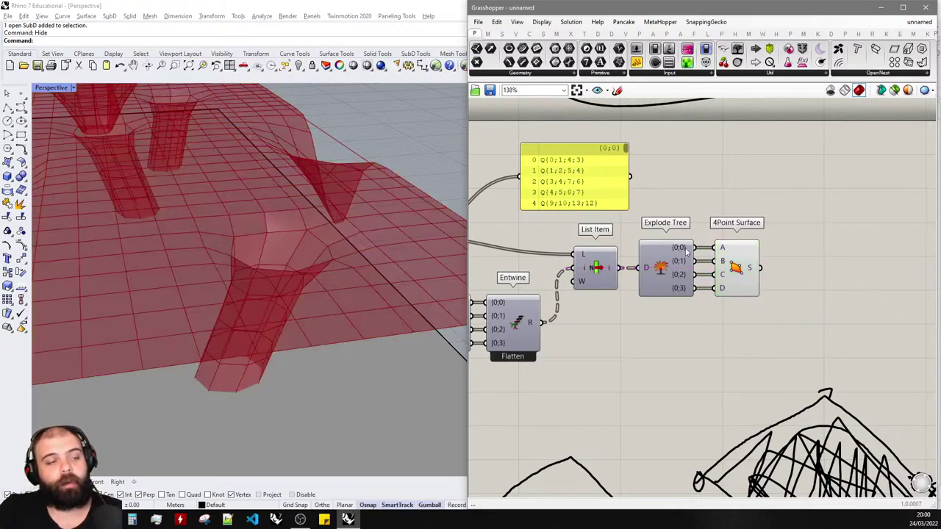
scroll(421, 275, "down", 8)
right_click_drag(412, 273, 240, 261)
scroll(288, 241, "up", 8)
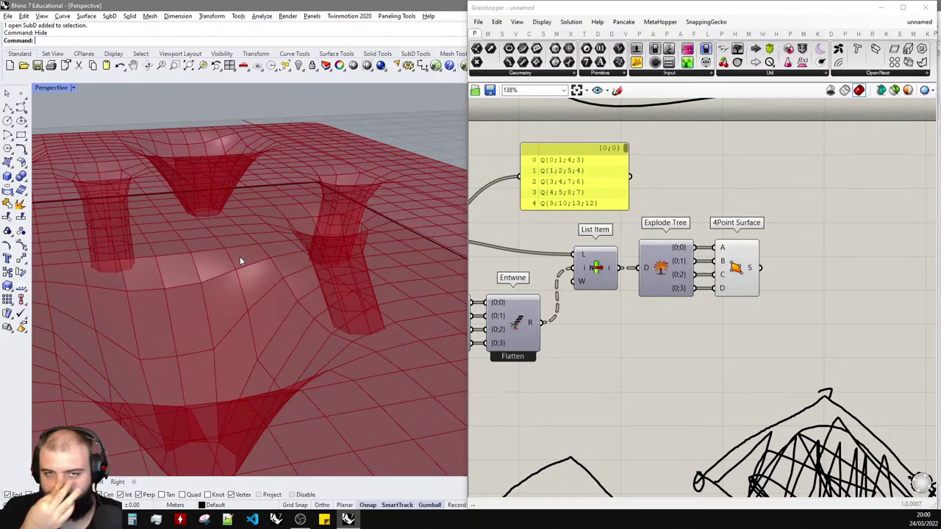
- Add an Is Planar component after 4Point Surface and connect the surface output to its S input
scroll(629, 240, "down", 1)
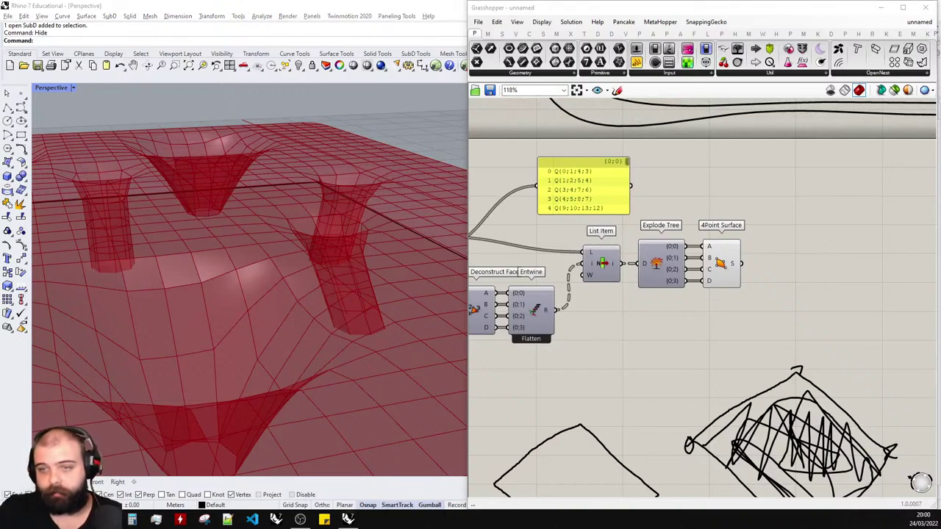
scroll(761, 328, "down", 2)
scroll(728, 309, "up", 2)
double_click(721, 292)
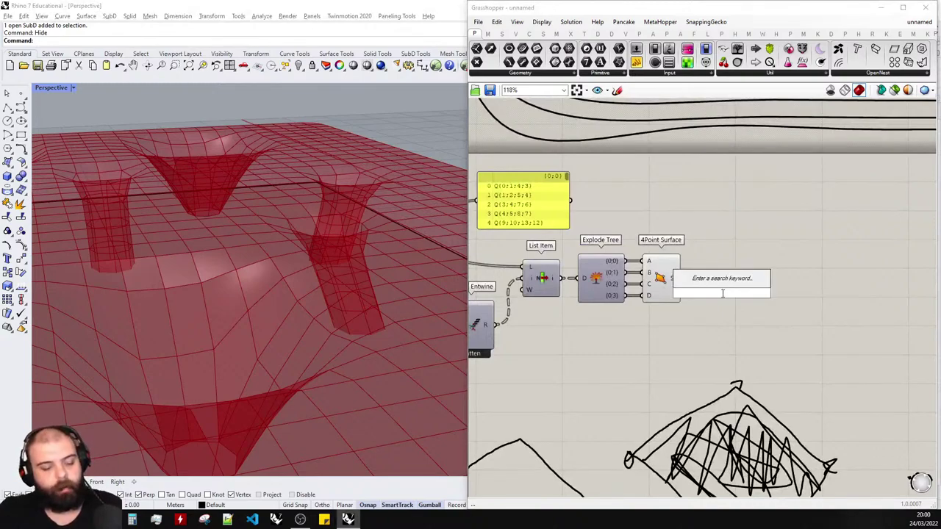
type("is planar")
left_click(724, 284)
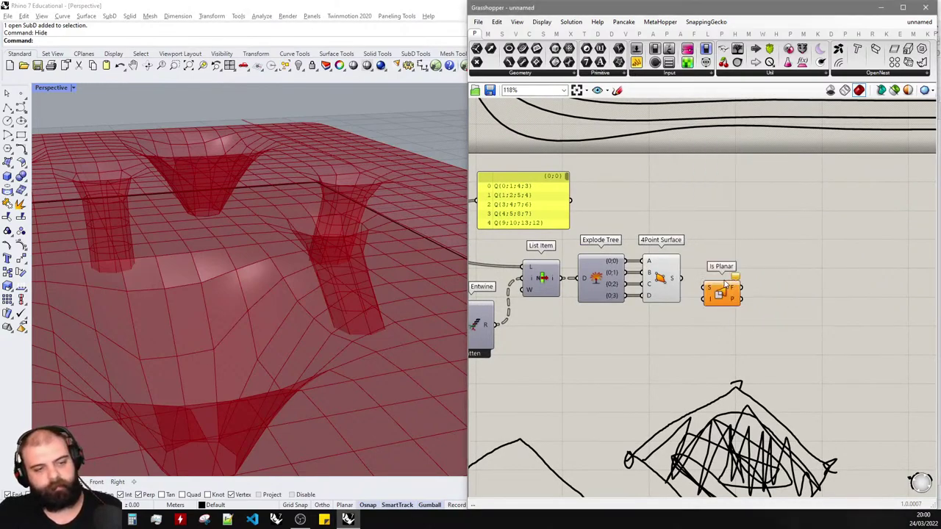
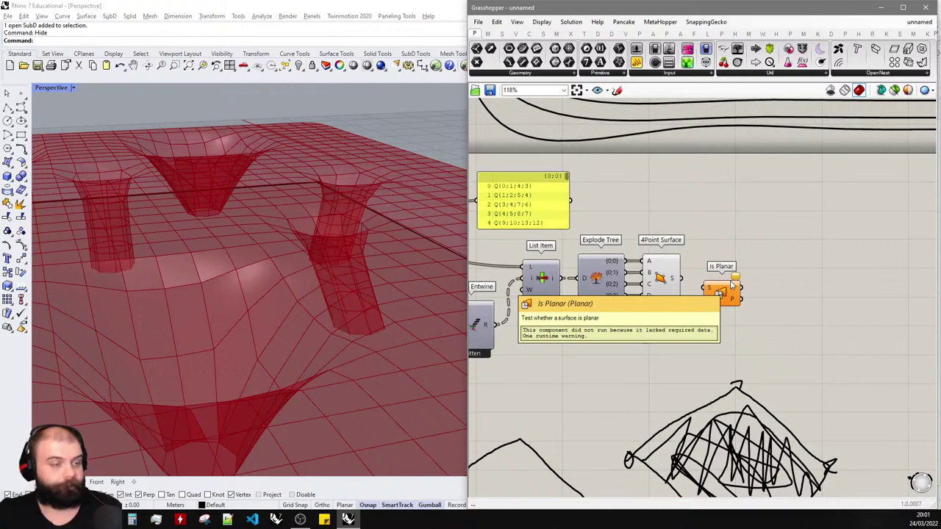
scroll(732, 285, "up", 3)
left_click(724, 285)
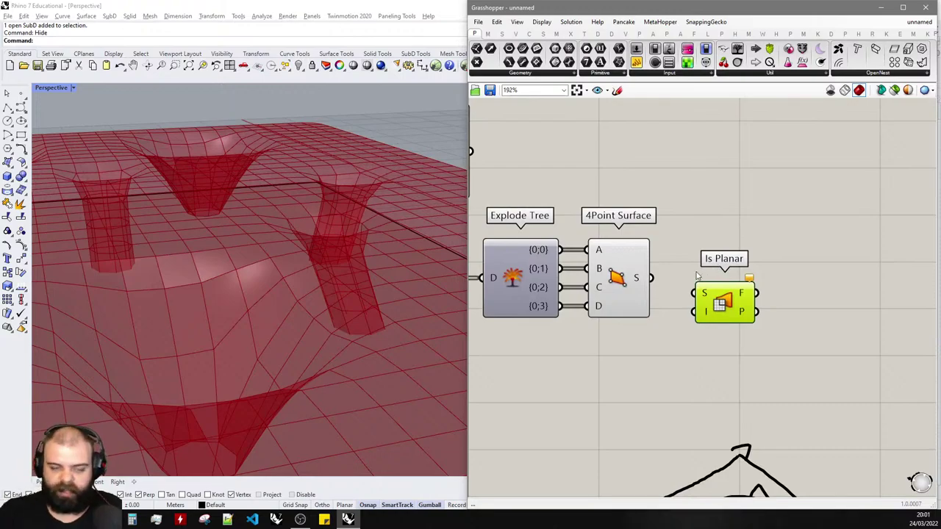
left_click_drag(650, 278, 693, 293)
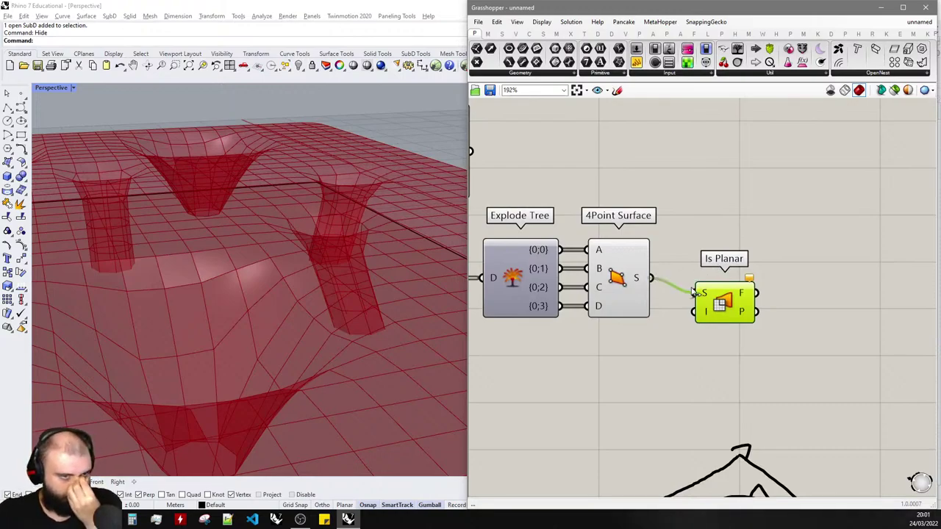
- Examine the planes that Is Planar displays on the canopy panels, on both the flat areas and the columns
scroll(263, 193, "down", 5)
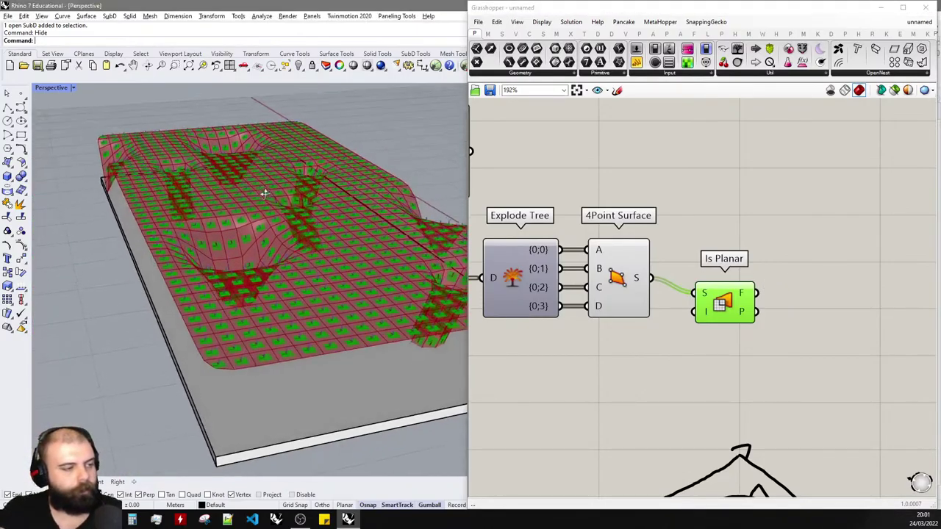
scroll(325, 222, "up", 6)
right_click_drag(325, 222, 264, 245)
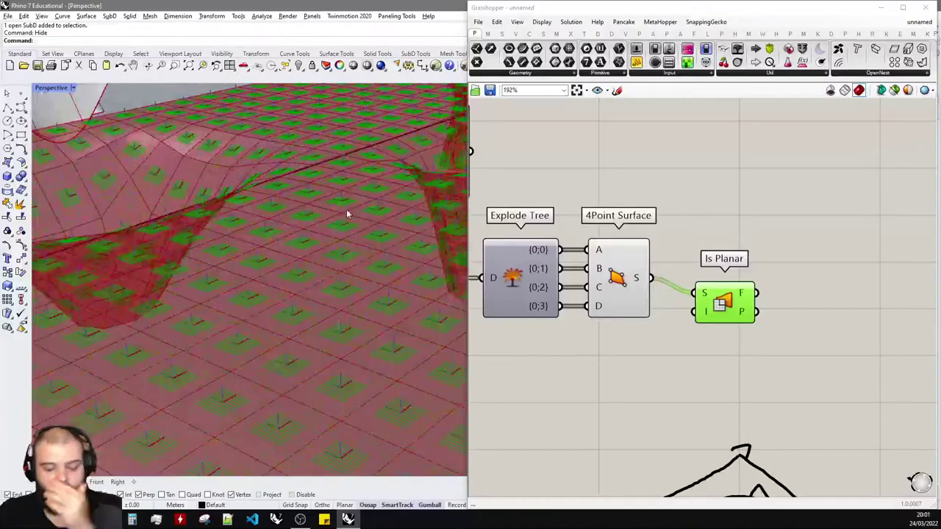
scroll(348, 214, "down", 5)
right_click_drag(373, 210, 215, 219)
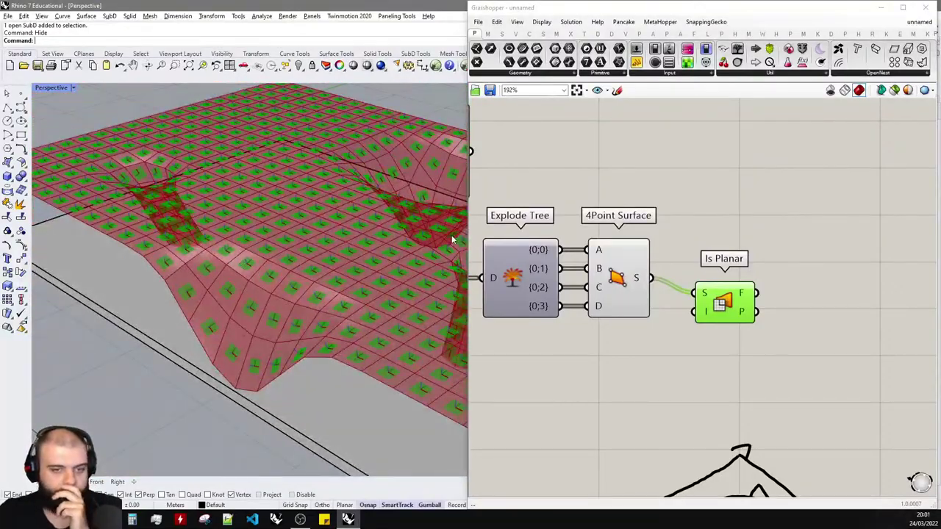
right_click_drag(354, 302, 318, 290)
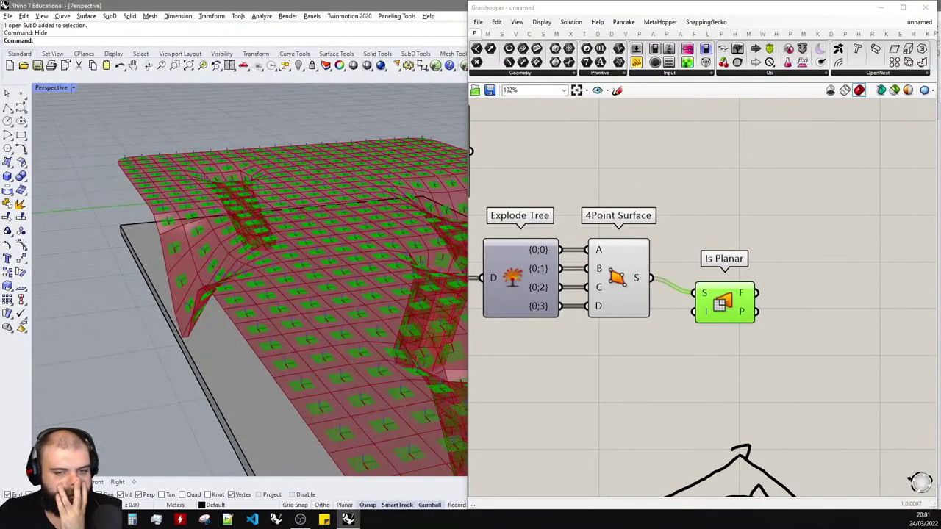
scroll(343, 213, "down", 3)
- Align Is Planar beside 4Point Surface, connect its F output to a new panel and look through the planarity flags
left_click(637, 62)
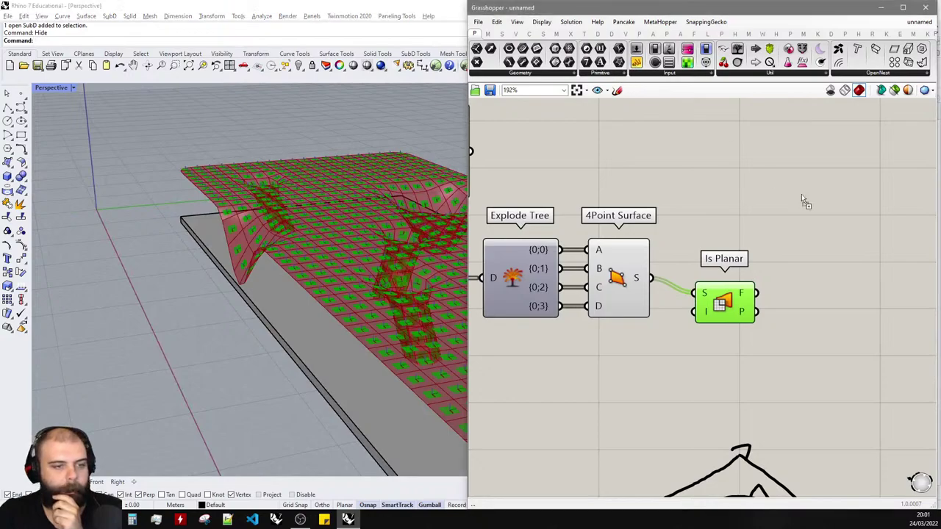
left_click(867, 257)
left_click_drag(746, 296, 726, 248)
left_click(726, 250)
mouse_move(722, 278)
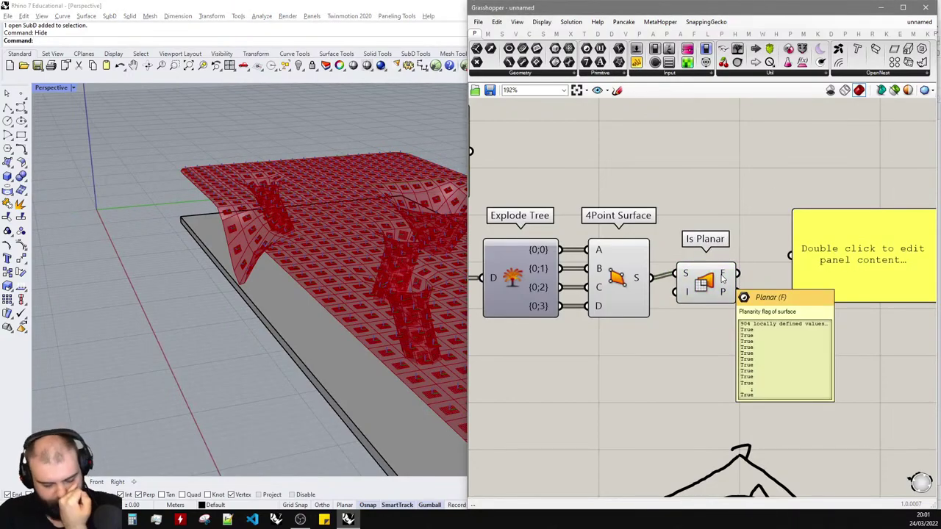
left_click_drag(722, 276, 754, 273)
scroll(629, 240, "down", 4)
scroll(721, 246, "up", 5)
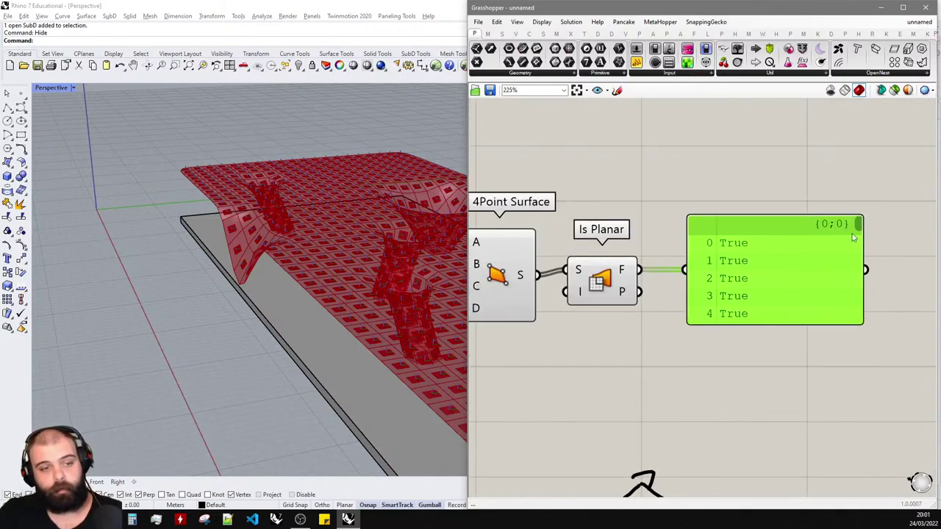
left_click_drag(859, 226, 859, 248)
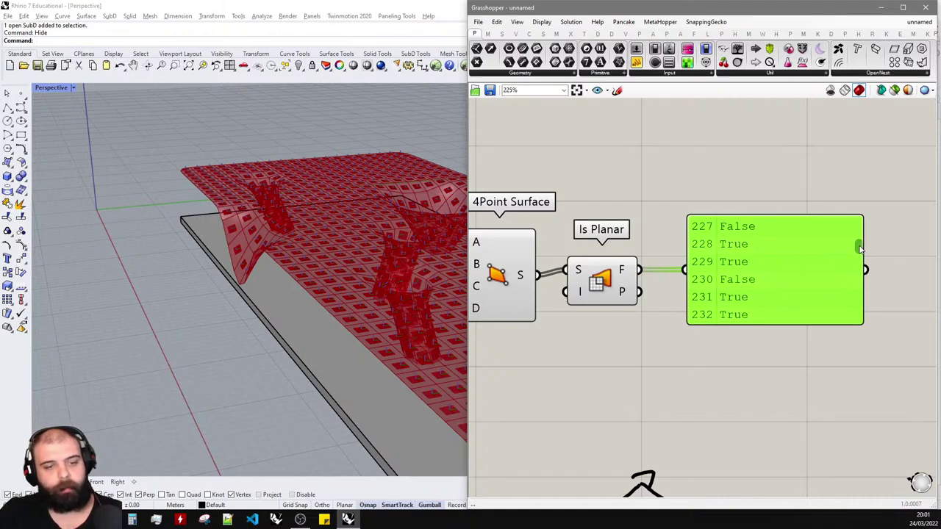
scroll(791, 302, "down", 2)
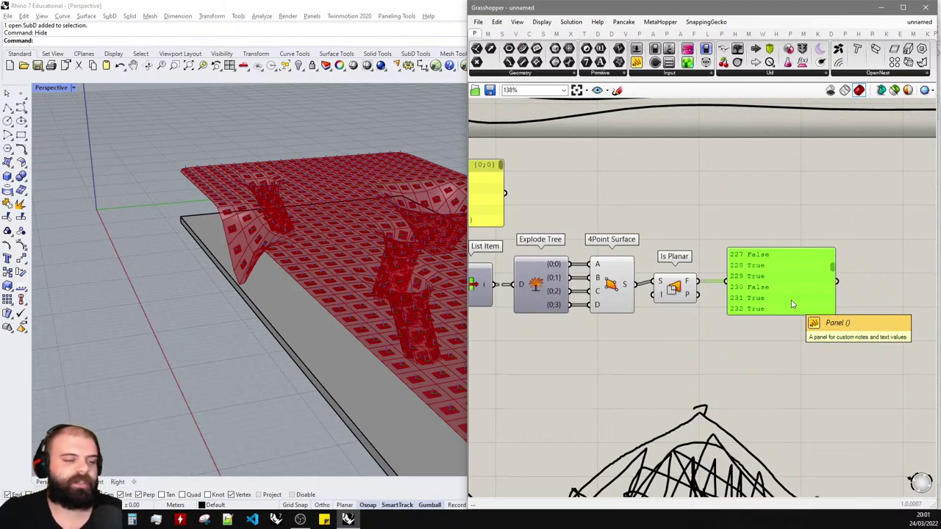
- Add a Dispatch component above the planarity panel and shift Is Planar and the panel down to make room
double_click(766, 213)
type("dispat")
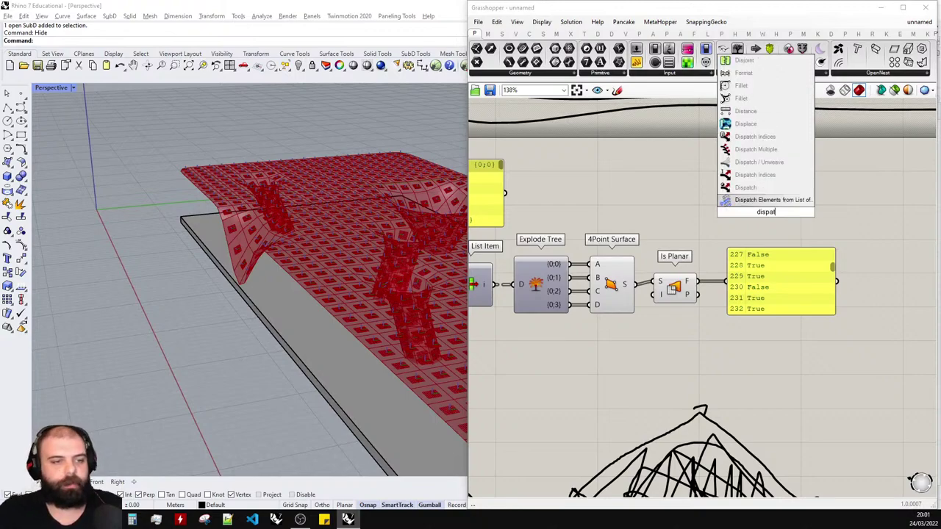
left_click(767, 187)
left_click_drag(801, 301, 829, 311)
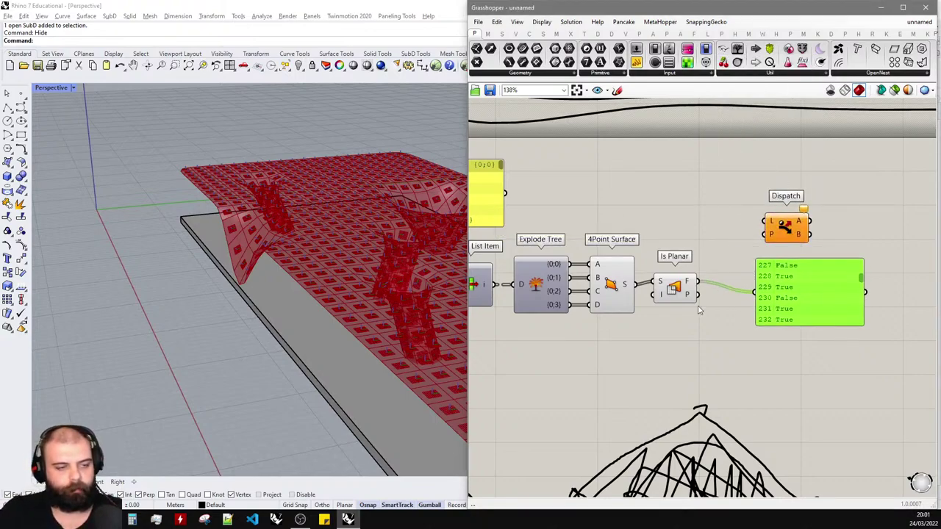
left_click_drag(675, 291, 694, 307)
left_click(697, 267)
left_click_drag(784, 286, 790, 293)
left_click(754, 211)
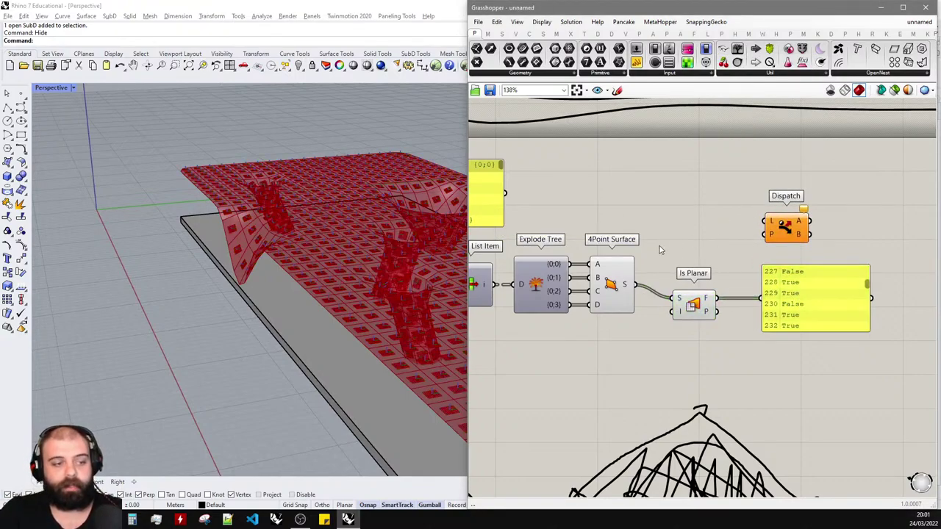
- Connect 4Point Surface's output to Dispatch's L input and Is Planar's F output to its P input, and delete the planarity panel
left_click_drag(635, 285, 766, 220)
scroll(824, 208, "up", 3)
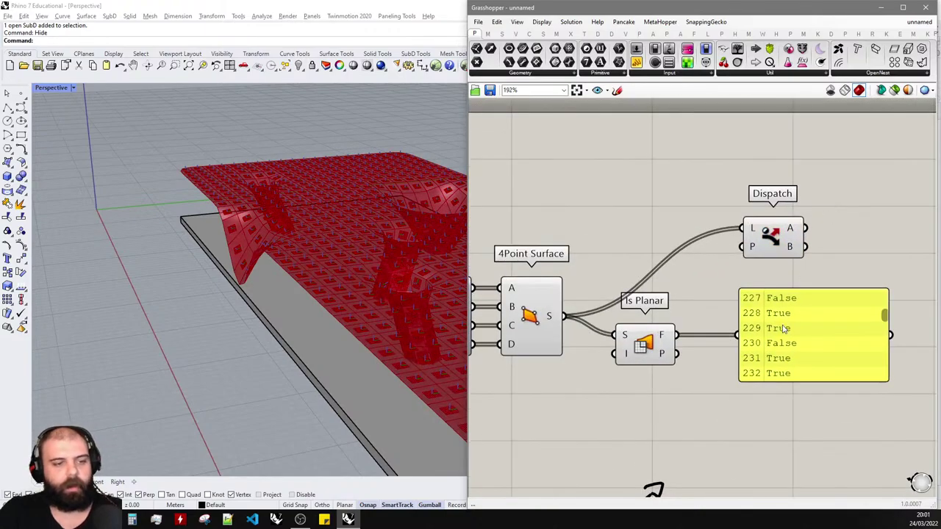
left_click_drag(676, 336, 742, 249)
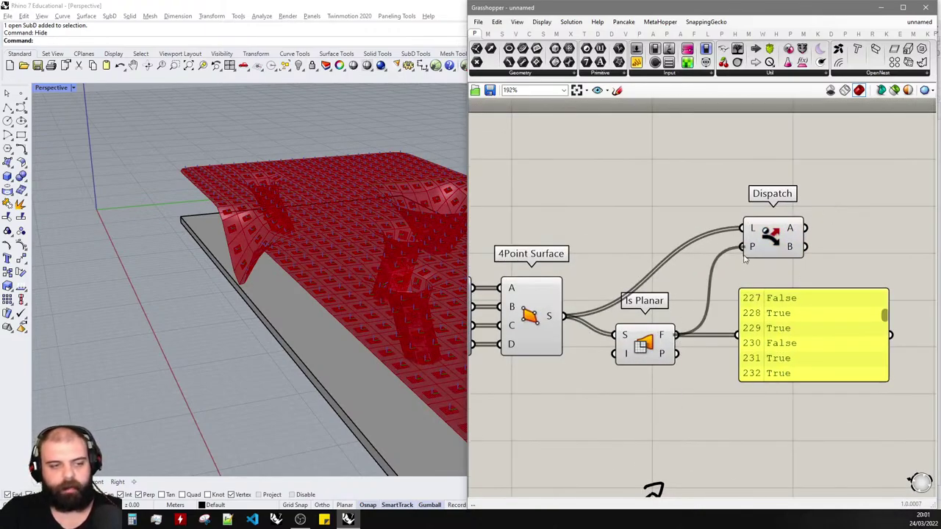
left_click(767, 315)
scroll(731, 310, "down", 2)
scroll(764, 296, "up", 2)
scroll(801, 296, "down", 4)
key("Delete")
- Turn off the Is Planar preview and move Dispatch down level with the neighbouring components
scroll(722, 342, "down", 3)
left_click_drag(726, 356, 665, 311)
middle_click(664, 309)
left_click(687, 291)
scroll(691, 287, "up", 4)
left_click_drag(696, 273, 691, 317)
- Add a Surface parameter, connect Dispatch's A output to it and view the planar panels on the whole canopy
double_click(756, 311)
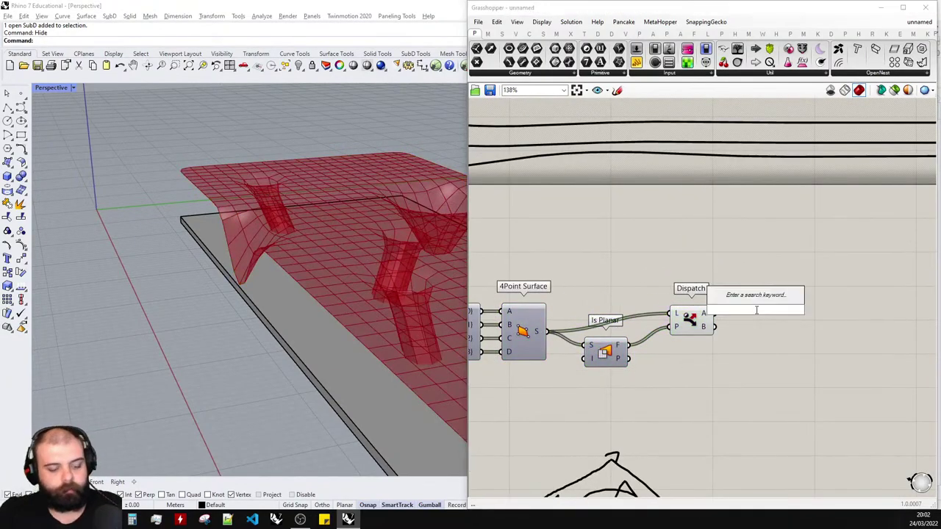
type("surf")
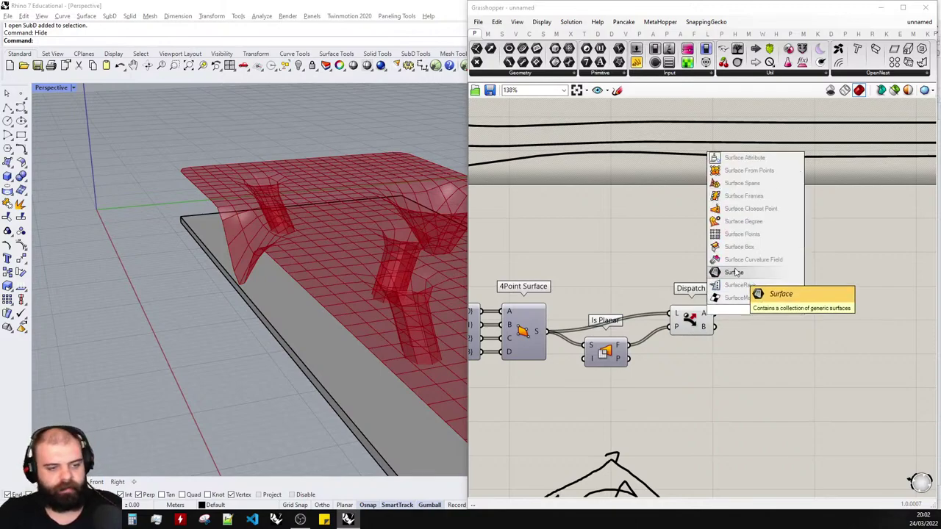
left_click(737, 272)
left_click_drag(715, 313, 759, 272)
scroll(339, 233, "down", 4)
right_click_drag(339, 232, 258, 248)
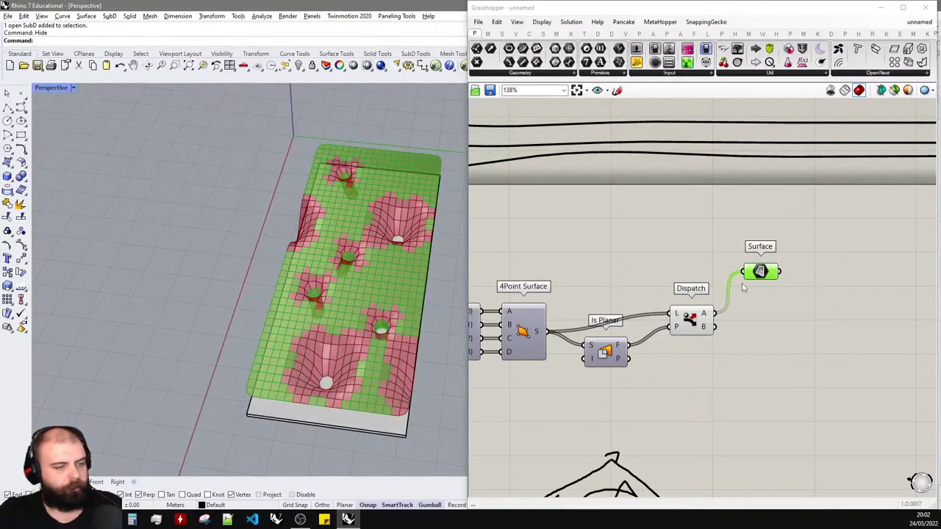
- Connect the Surface parameter to Dispatch's B output instead and examine the non-planar panels around the columns
scroll(711, 332, "up", 3)
left_click_drag(691, 327, 781, 301)
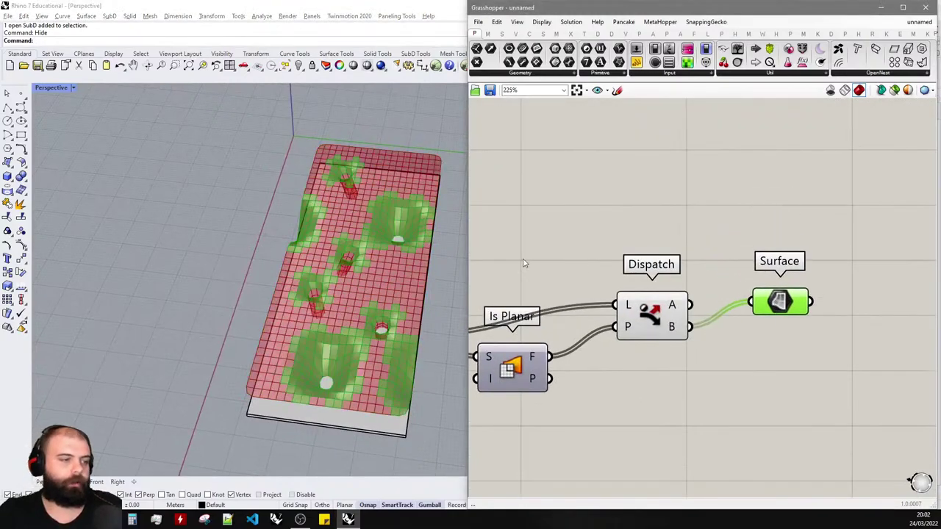
scroll(423, 273, "up", 3)
scroll(383, 275, "down", 5)
right_click_drag(376, 283, 351, 236)
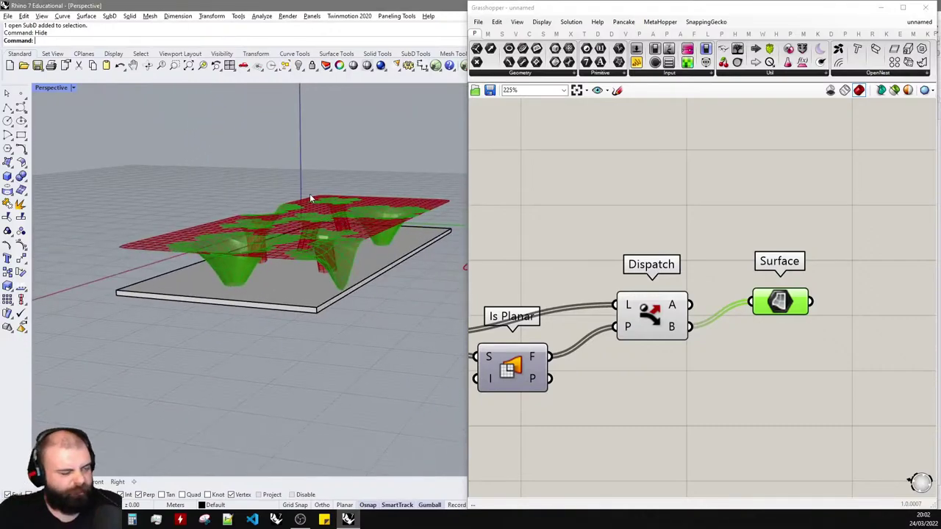
right_click_drag(186, 212, 105, 234)
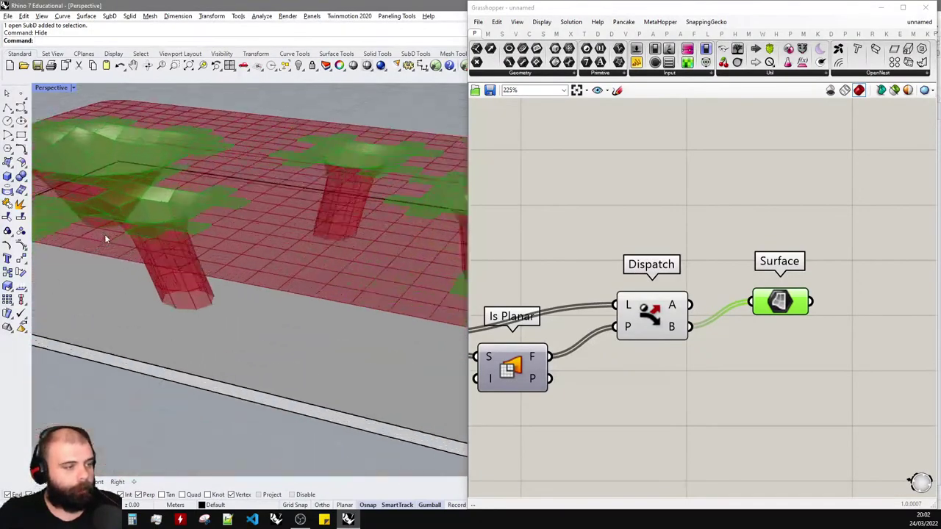
- Minimize Grasshopper, show the hidden canopy SubD and hide the base slab beneath it
right_click(299, 66)
left_click(878, 7)
left_click(392, 342)
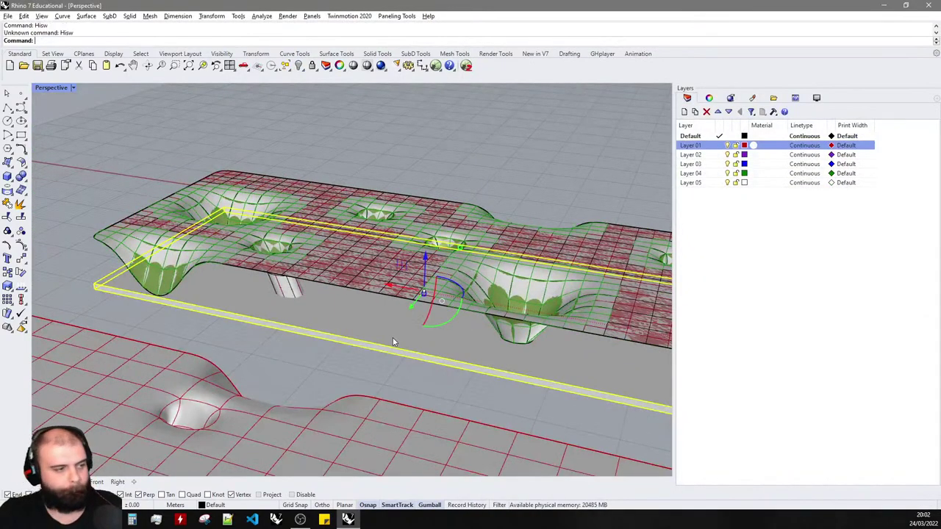
type("Hide")
key("Return")
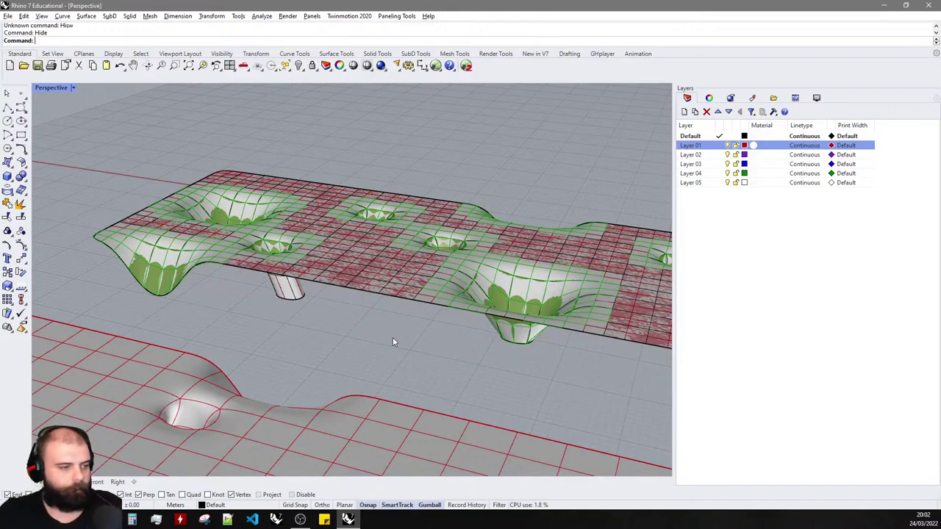
- Rotate the bottom edge loop of the slanted column about the vertical axis to twist its panels
scroll(296, 292, "up", 10)
right_click_drag(297, 292, 336, 276)
double_click(338, 277, "ctrl+shift")
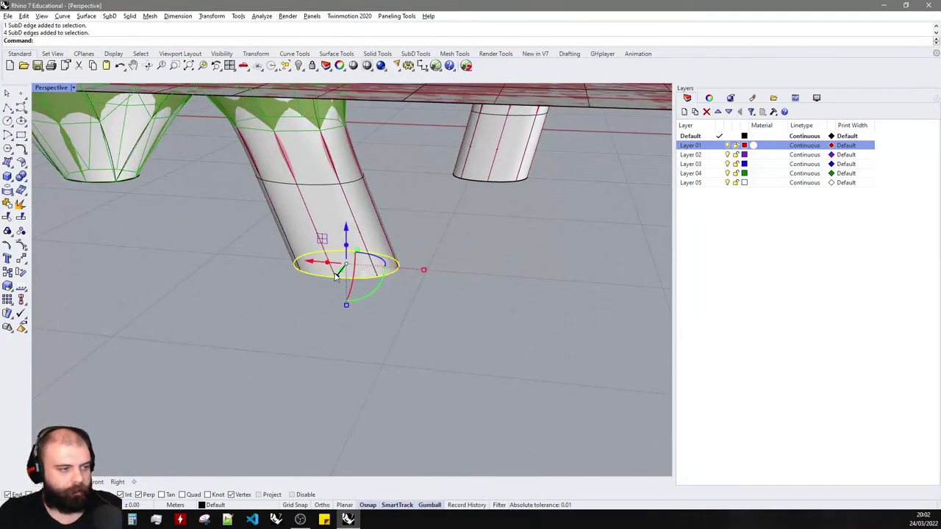
left_click_drag(378, 261, 397, 274)
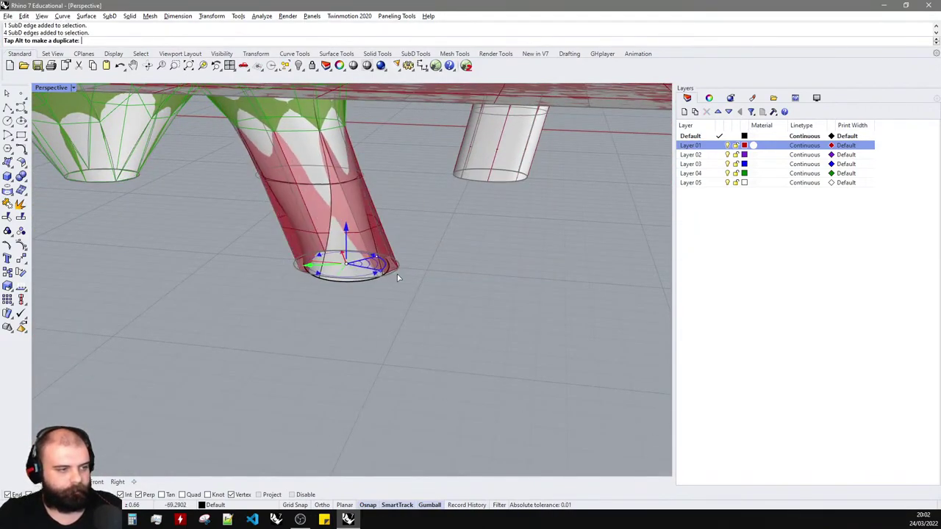
double_click(317, 184, "ctrl+shift")
left_click(432, 197)
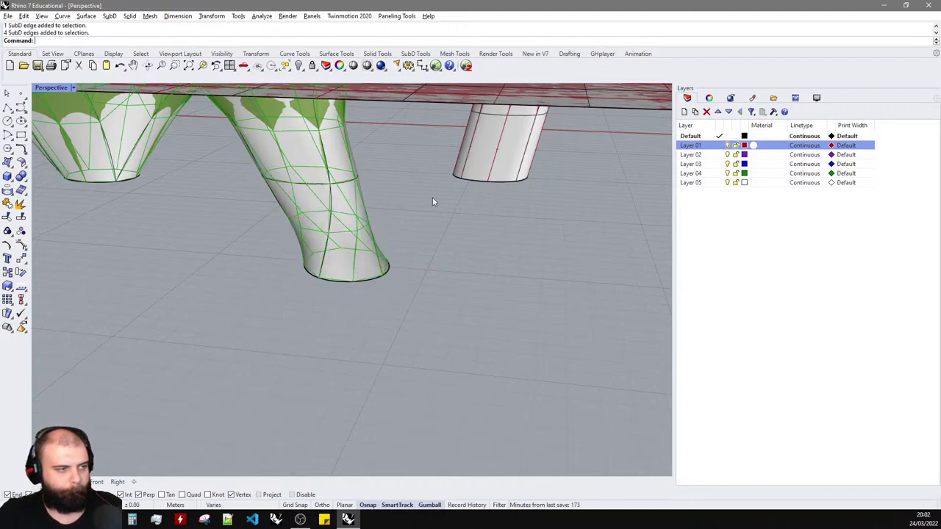
- Try rotating the column's middle edge loop about the vertical axis, and undo that rotation
double_click(339, 176, "ctrl+shift")
left_click(335, 174)
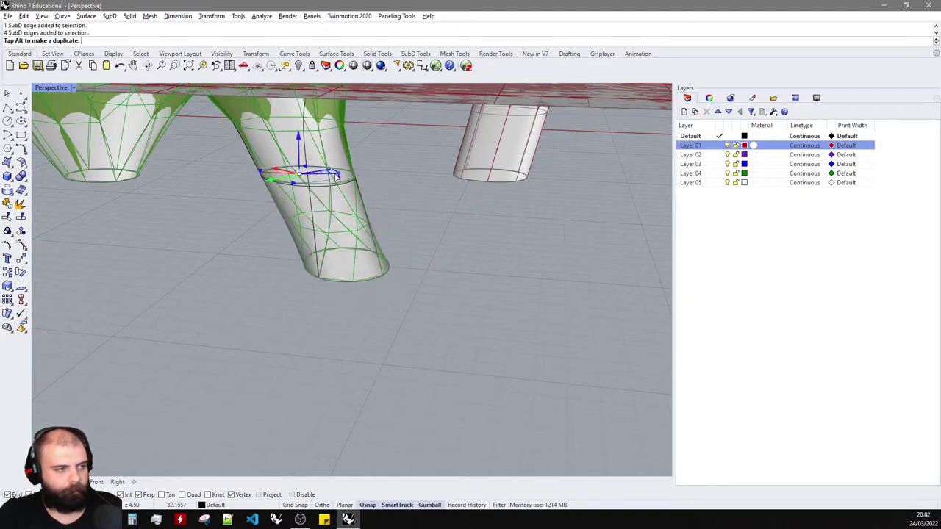
scroll(353, 239, "down", 2)
left_click(432, 254)
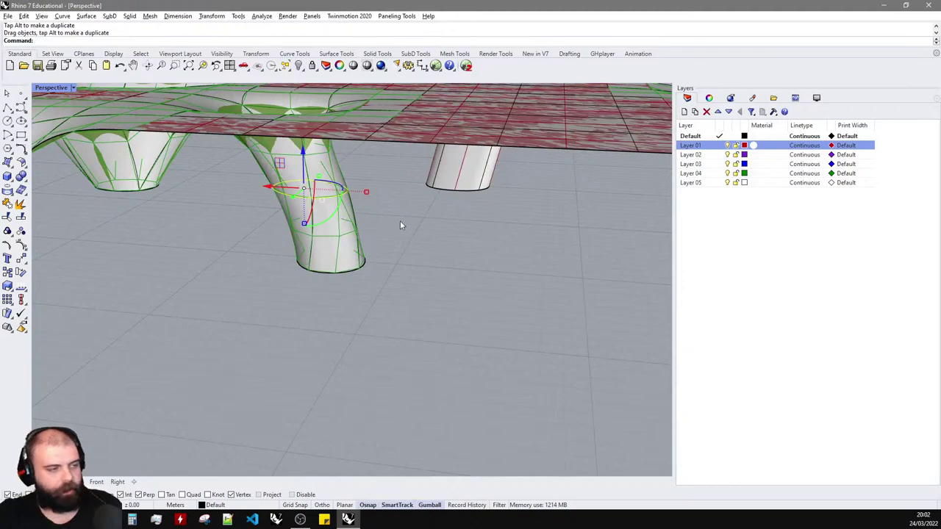
key("ctrl+z")
- Hide the canopy SubD and examine the four-point panels of the twisted column up close
left_click(314, 249)
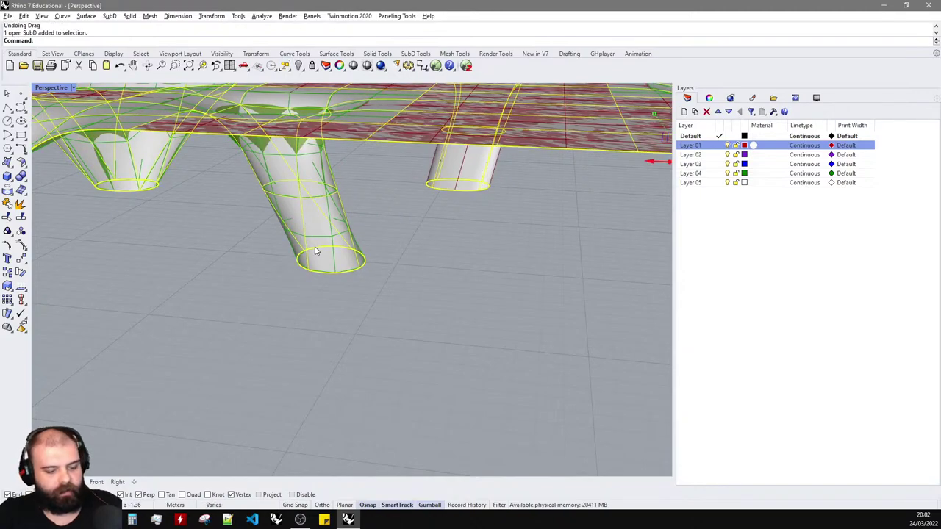
key("ctrl+h")
right_click_drag(315, 246, 251, 214)
scroll(253, 213, "up", 5)
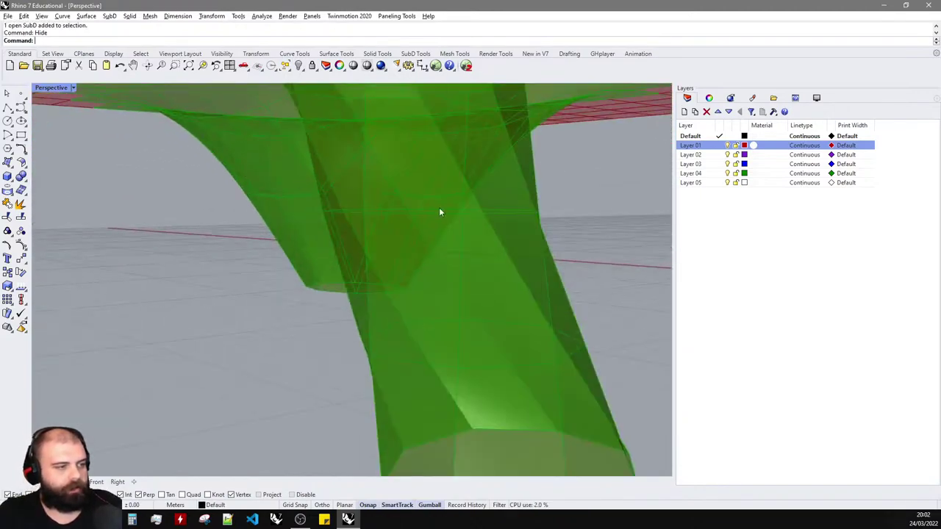
right_click_drag(439, 209, 392, 203)
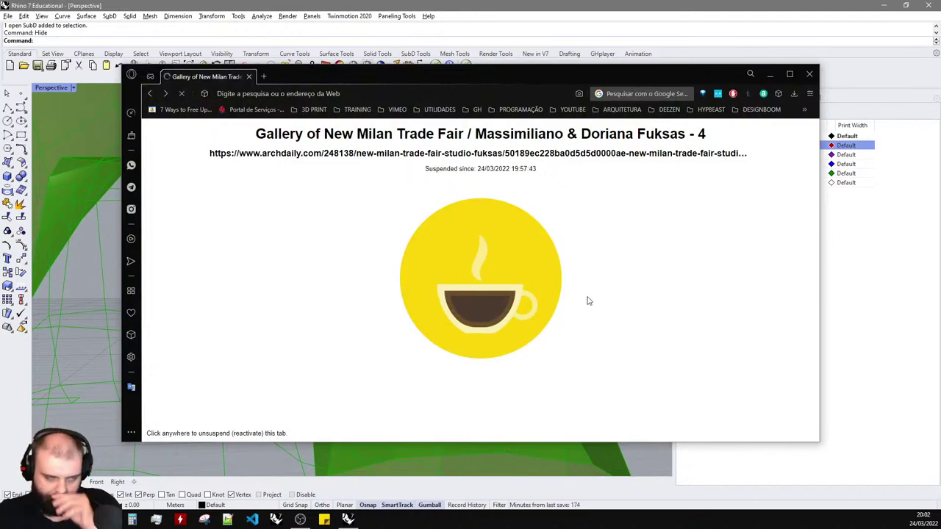
- Browse the New Milan Trade Fair photo gallery and examine how the column lattices meet the canopy and the ground
left_click(554, 239)
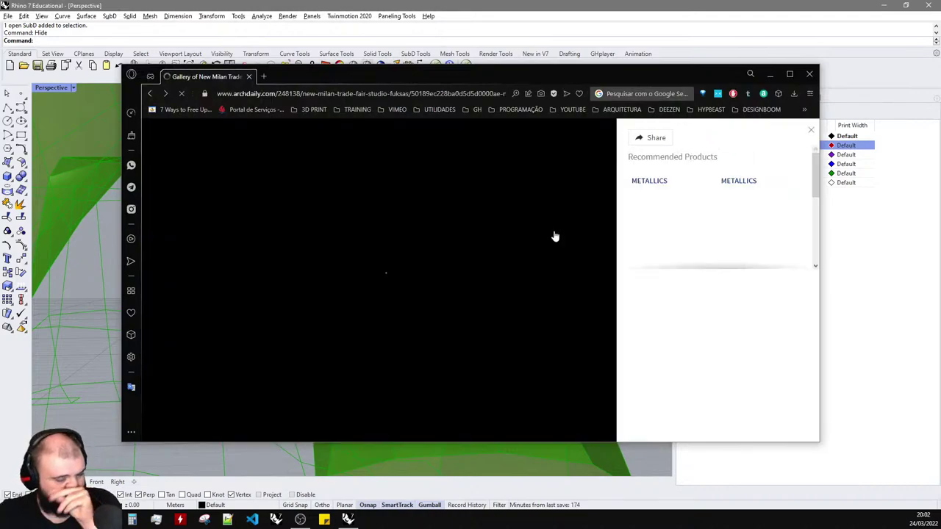
left_click(599, 301)
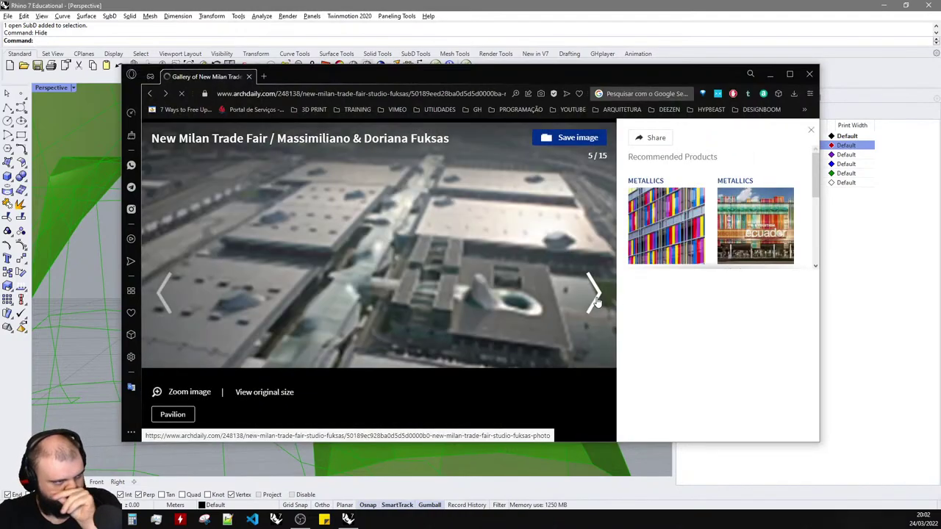
left_click(597, 301)
left_click(597, 302)
left_click(597, 302)
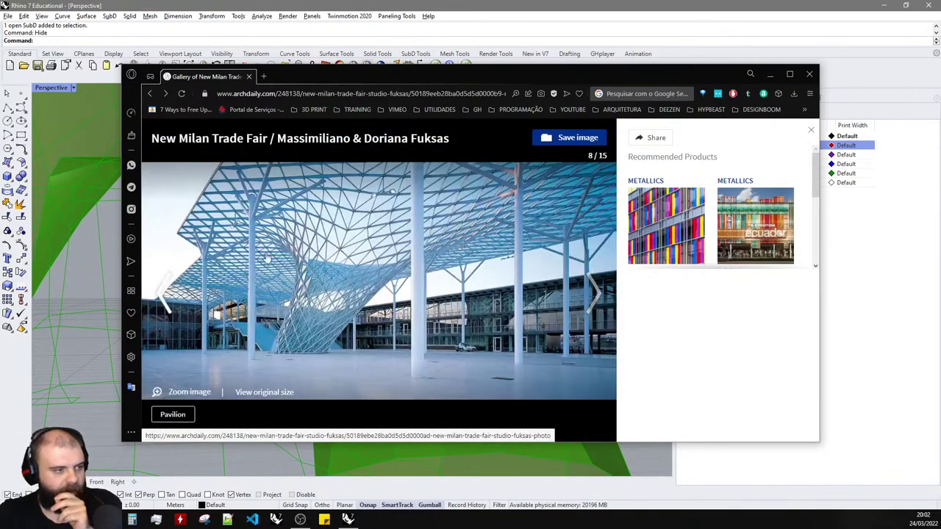
left_click(557, 298)
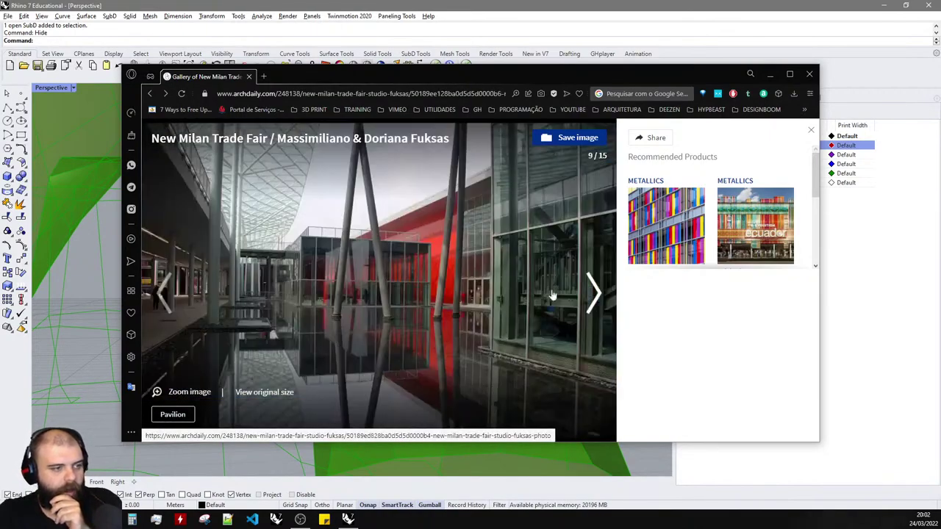
left_click(167, 294)
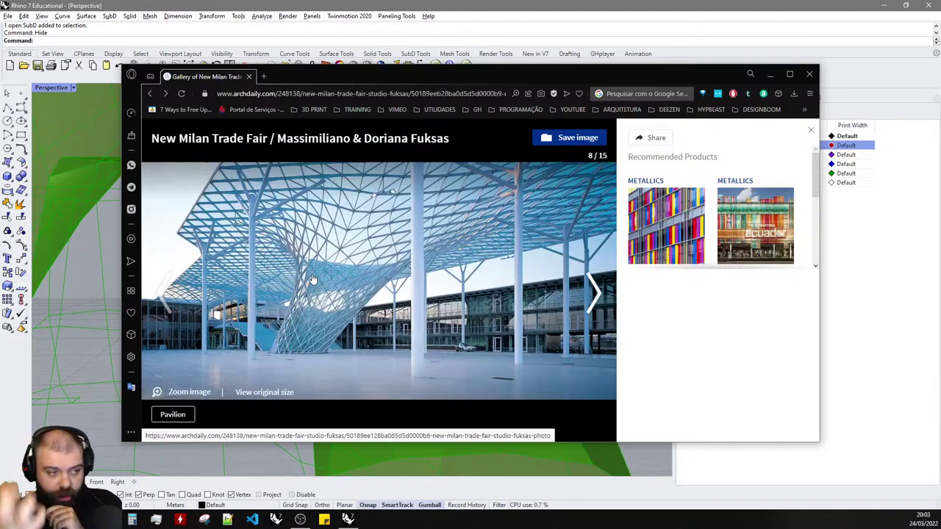
left_click(163, 296)
left_click(163, 296)
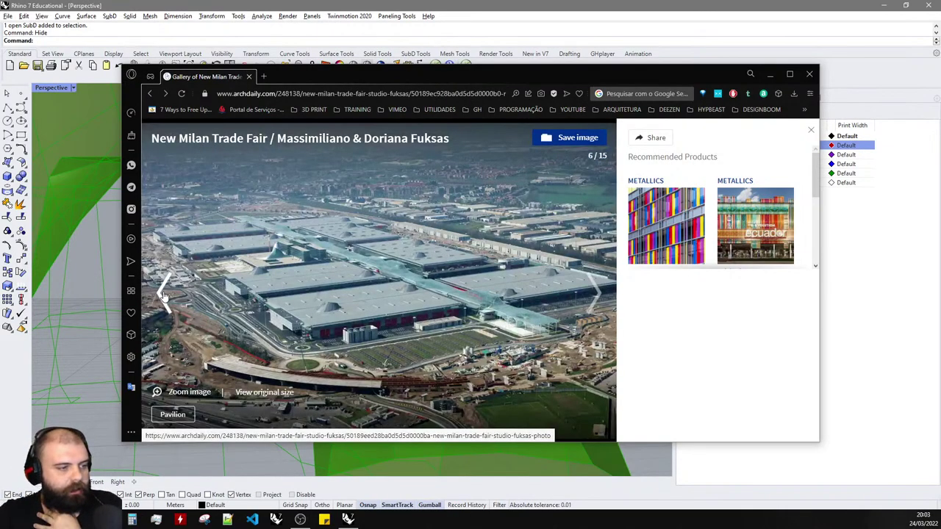
left_click(163, 296)
left_click(163, 296)
left_click(163, 296)
left_click(163, 296)
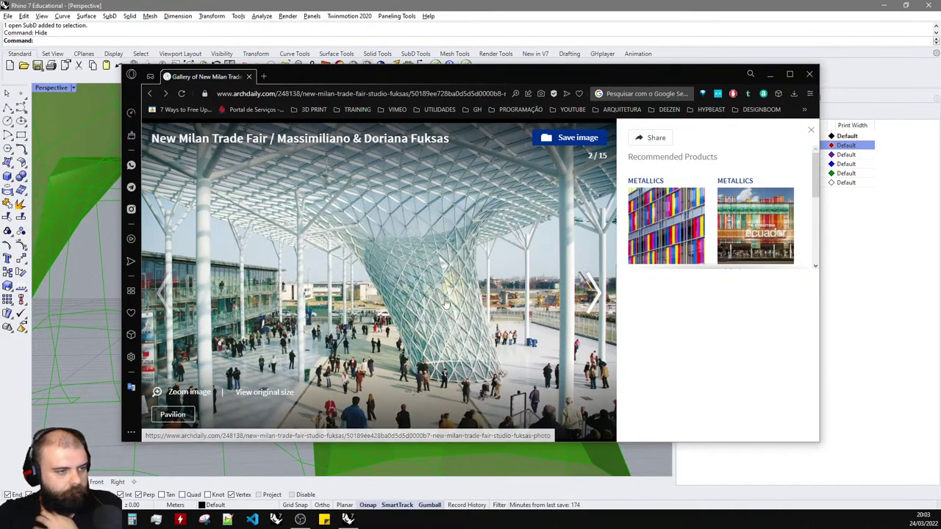
- Return to Rhino and undo the hiding of the canopy SubD and the rotation of the column's edge loop
left_click(769, 74)
right_click_drag(309, 197, 414, 227)
key("ctrl+z")
scroll(336, 280, "down", 5)
right_click_drag(350, 260, 284, 222)
scroll(285, 222, "up", 4)
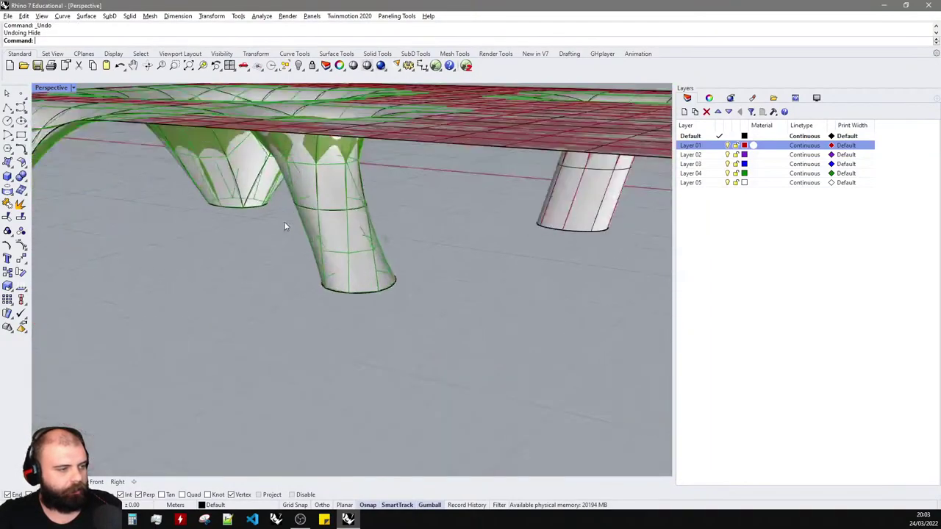
key("ctrl+z")
key("ctrl+z")
- Rotate the slanted column's bottom edge loop and its middle edge loop about the vertical axis
double_click(418, 303, "ctrl+shift")
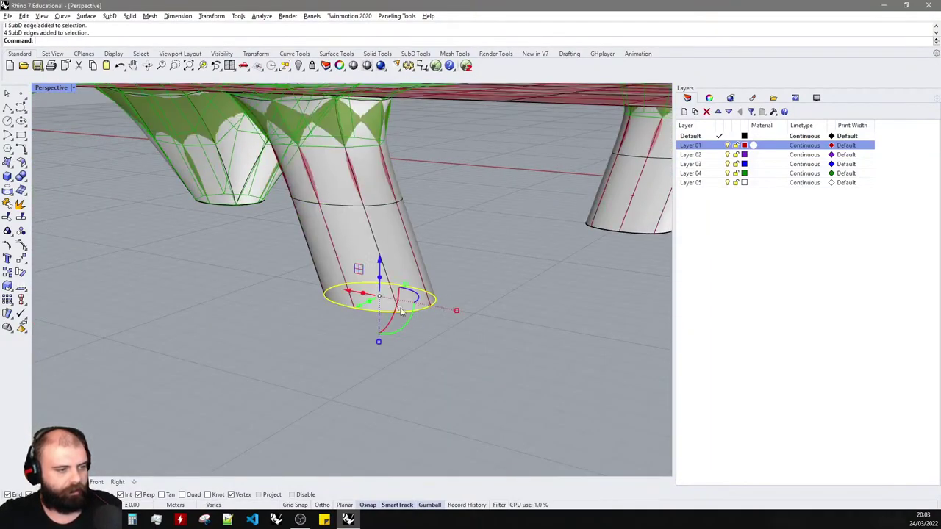
left_click_drag(409, 309, 423, 306)
left_click(394, 204, "ctrl+shift")
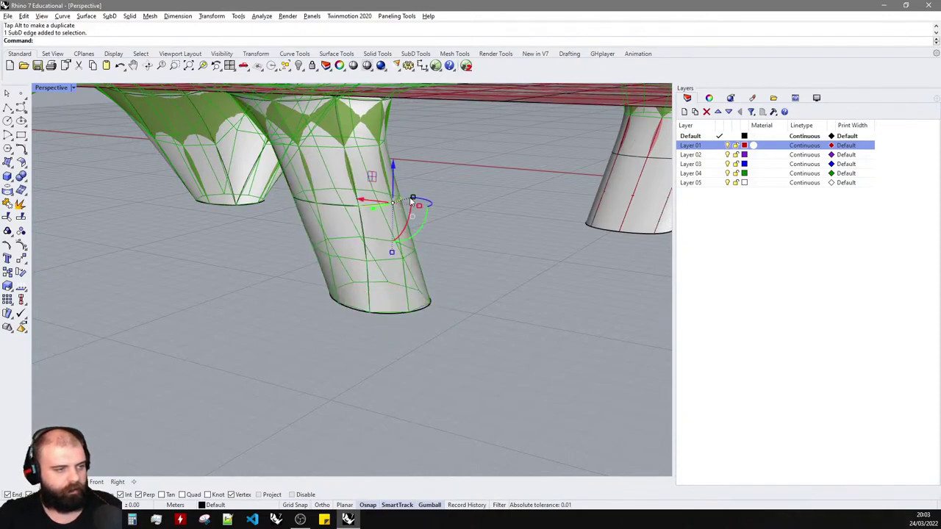
double_click(341, 206, "ctrl+shift")
left_click_drag(379, 196, 419, 205)
right_click_drag(425, 210, 502, 236)
key("Escape")
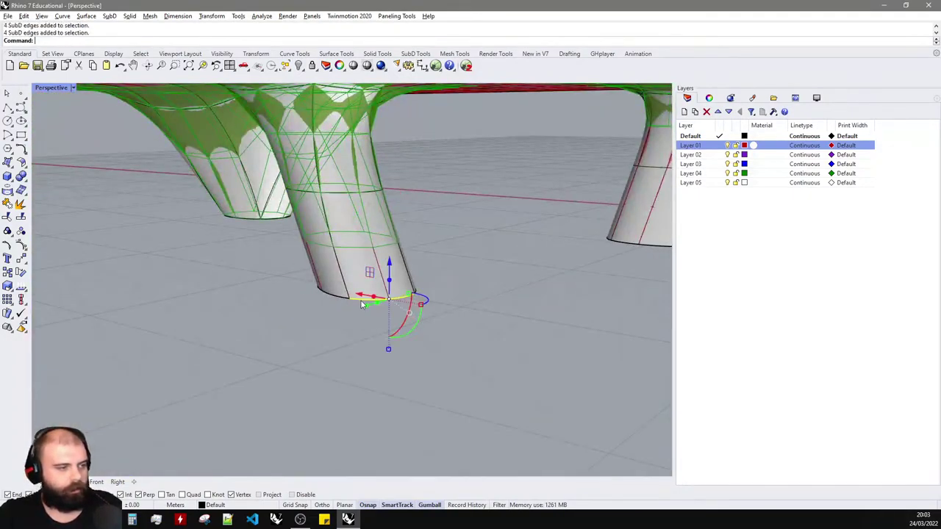
- Rotate the same column's bottom edge loop further about the vertical axis to adjust the twist
double_click(361, 302, "ctrl+shift")
scroll(399, 286, "up", 3)
left_click_drag(391, 288, 397, 295)
key("Escape")
- Rotate the bottom edge loop of the next slanted column about the vertical axis
scroll(367, 296, "down", 8)
right_click_drag(365, 294, 348, 248)
scroll(352, 316, "up", 8)
double_click(358, 327, "ctrl+shift")
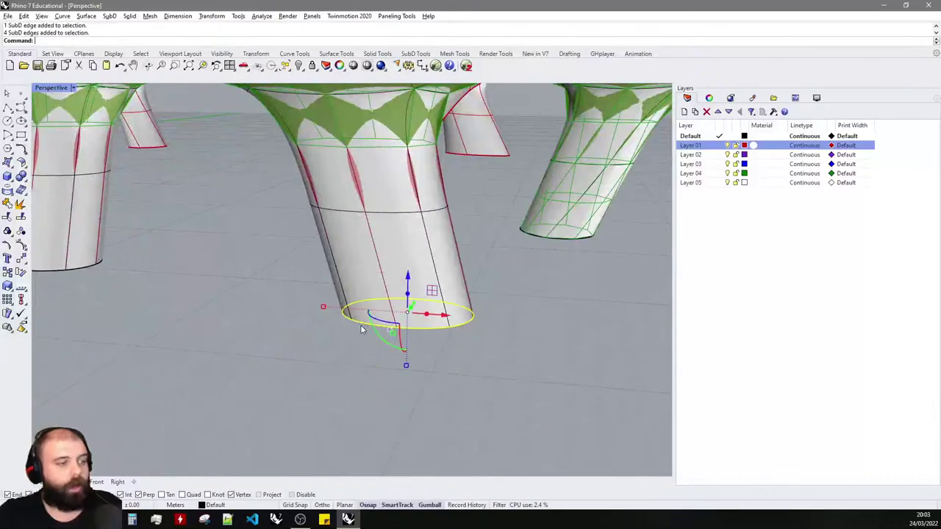
mouse_move(413, 316)
right_mouse_down()
mouse_move(389, 319)
mouse_move(403, 321)
right_mouse_up()
scroll(405, 320, "down", 6)
scroll(406, 320, "up", 7)
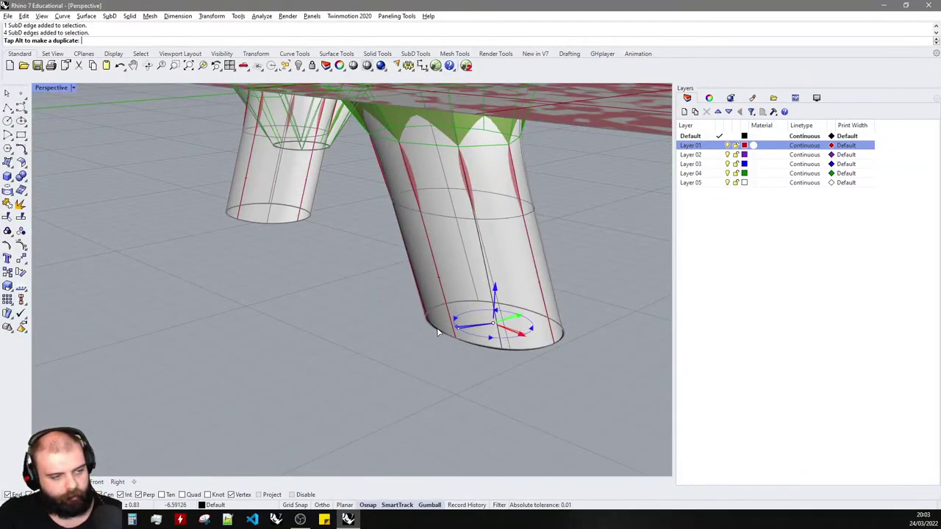
left_click_drag(429, 325, 468, 260)
left_click(572, 225)
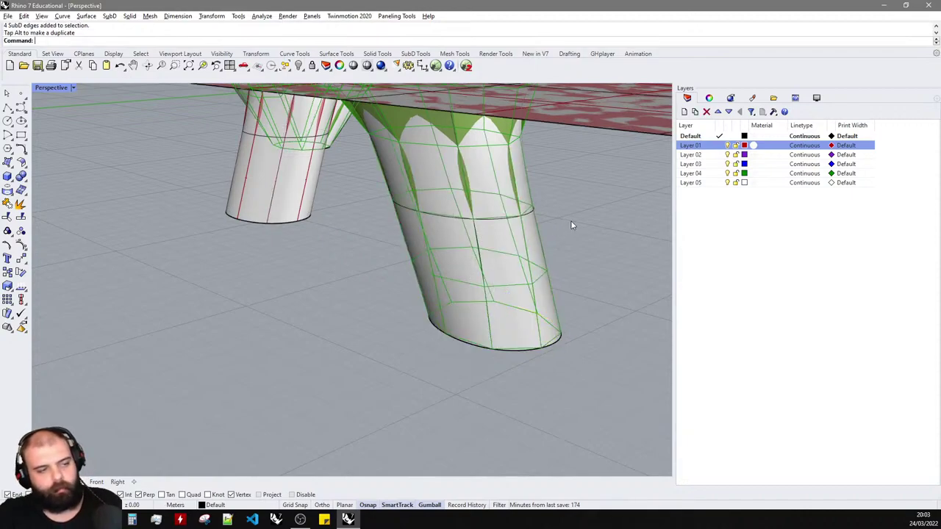
- Rotate the middle edge loop of this second column slightly about the vertical axis
double_click(436, 219)
left_click_drag(422, 206, 415, 205)
scroll(389, 230, "down", 5)
key("Escape")
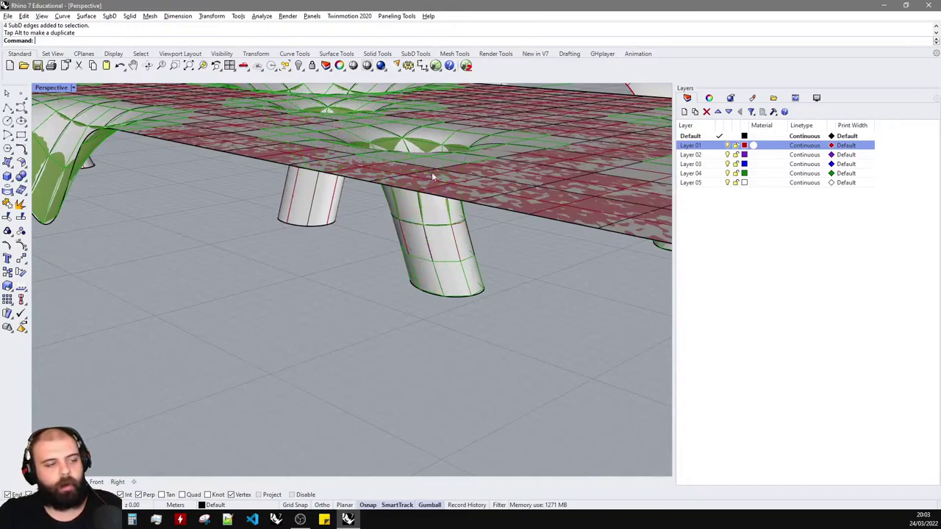
- Rotate the bottom edge loop of the slanted column at the canopy's near end slightly about the vertical axis
right_click_drag(432, 242, 477, 235)
scroll(490, 231, "down", 5)
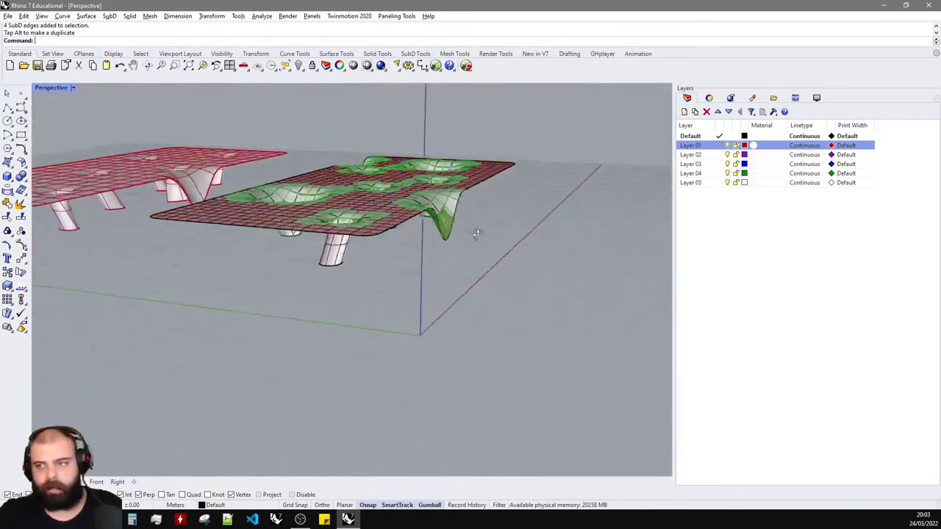
scroll(310, 266, "up", 4)
scroll(309, 263, "up", 7)
double_click(330, 261, "ctrl+shift")
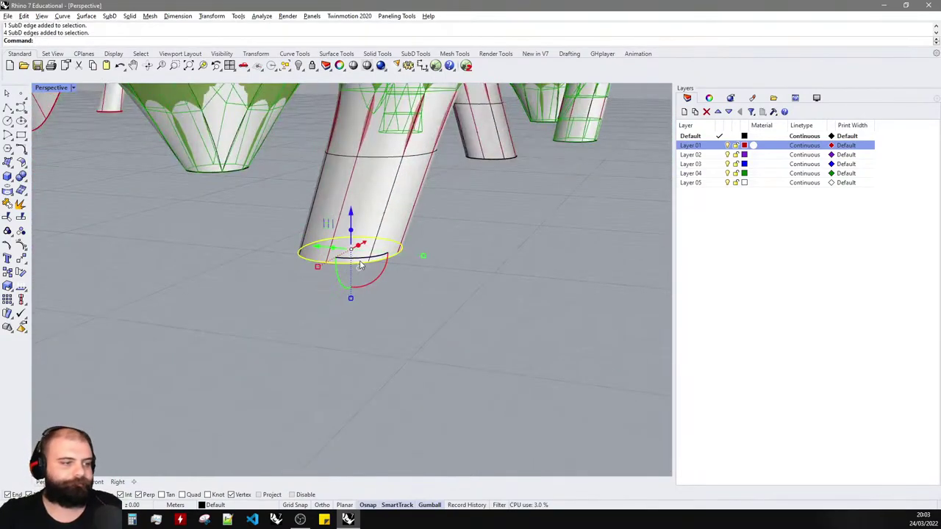
left_click_drag(360, 261, 353, 259)
right_click_drag(424, 262, 420, 265)
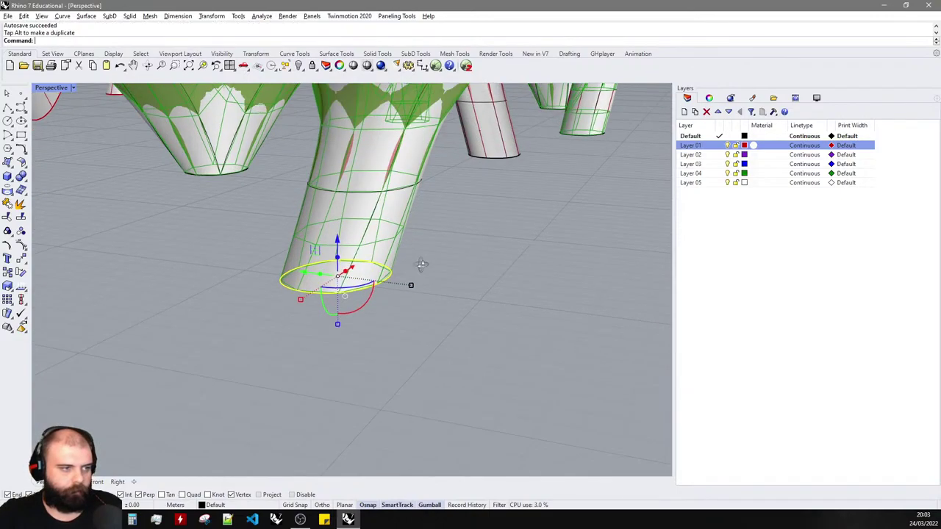
key("Escape")
- Rotate the bottom edge loop of another column, beside the cone-shaped support, slightly about the vertical axis
scroll(402, 202, "down", 5)
right_click_drag(403, 202, 409, 257)
scroll(377, 163, "up", 5)
double_click(409, 257)
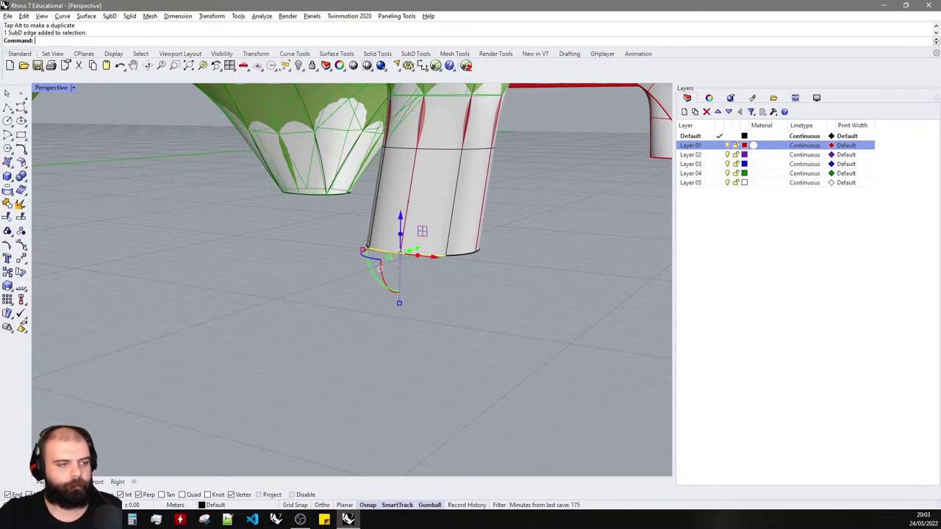
left_click_drag(393, 253, 399, 256)
left_click(473, 296)
- Hide the SubD canopy to check which column panels are planar
scroll(473, 300, "down", 5)
left_click(438, 217)
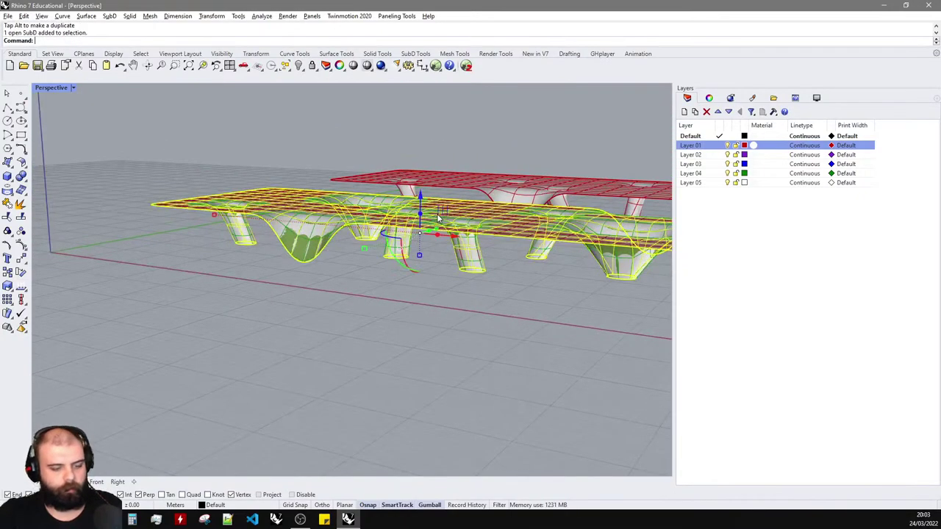
key("Return")
right_click_drag(498, 247, 494, 279)
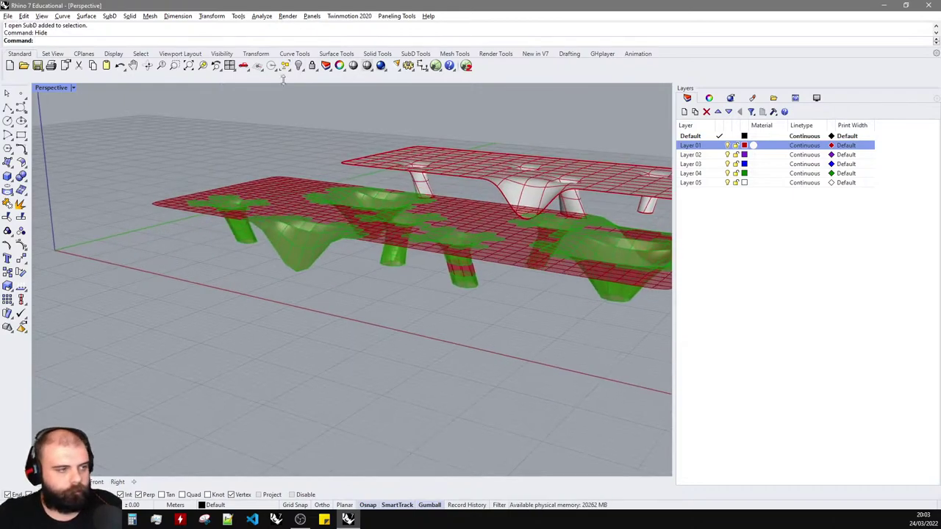
- Show the hidden objects and hide only the extruded ground slab
left_click(303, 70)
left_click(314, 83)
scroll(475, 281, "up", 7)
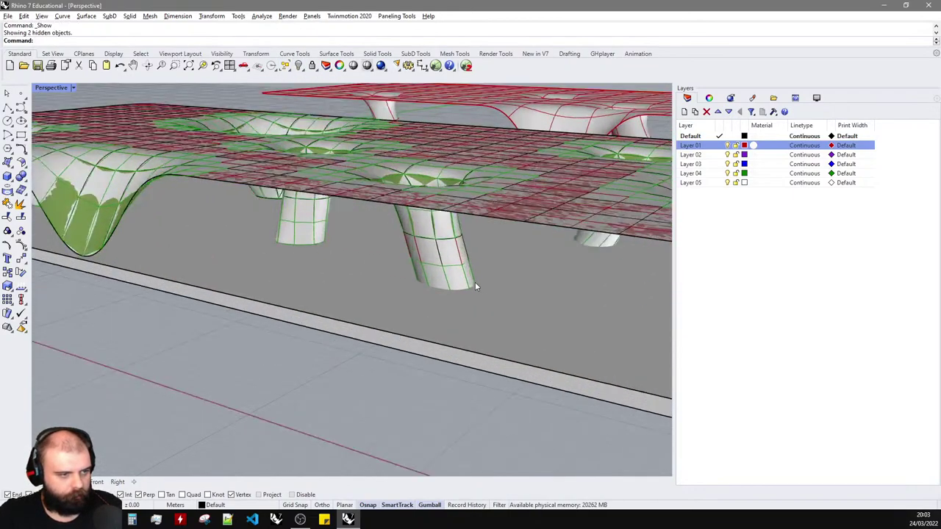
left_click(483, 302)
type("Hide")
key("Return")
- Rotate the bottom edge loop of the slanted column on the long side about the vertical axis
scroll(484, 304, "up", 5)
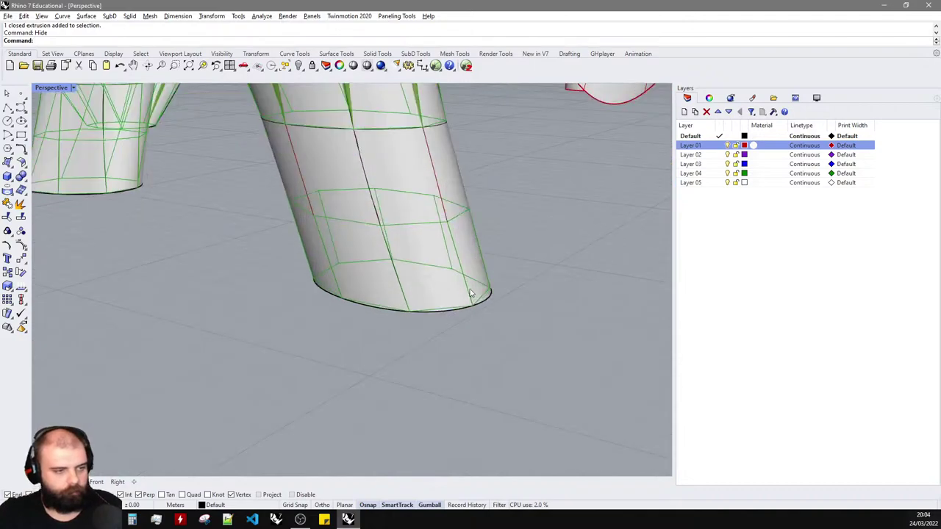
left_click(478, 303, "ctrl+shift")
double_click(413, 312, "ctrl+shift")
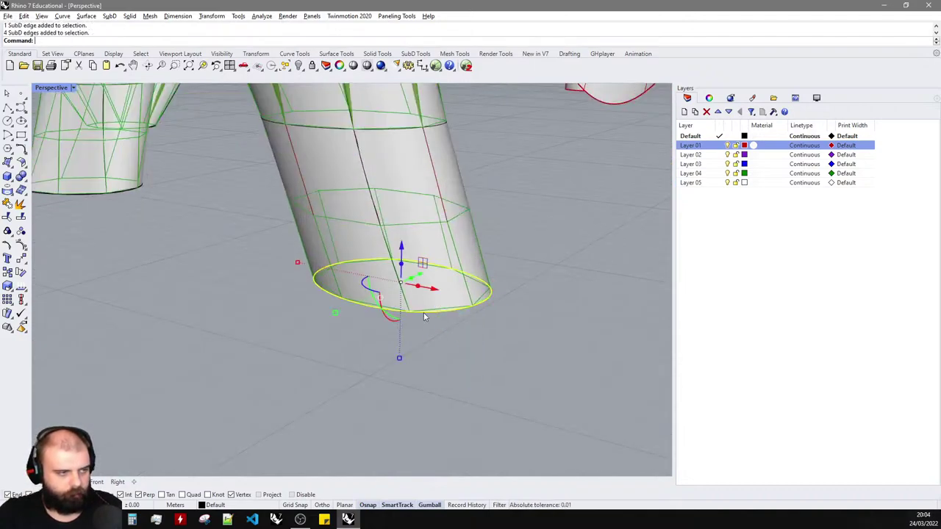
left_click_drag(362, 292, 368, 286)
left_click(437, 357)
- Hide the SubD canopy and examine the planar and non-planar panels from several angles
scroll(465, 336, "down", 9)
left_click(432, 250)
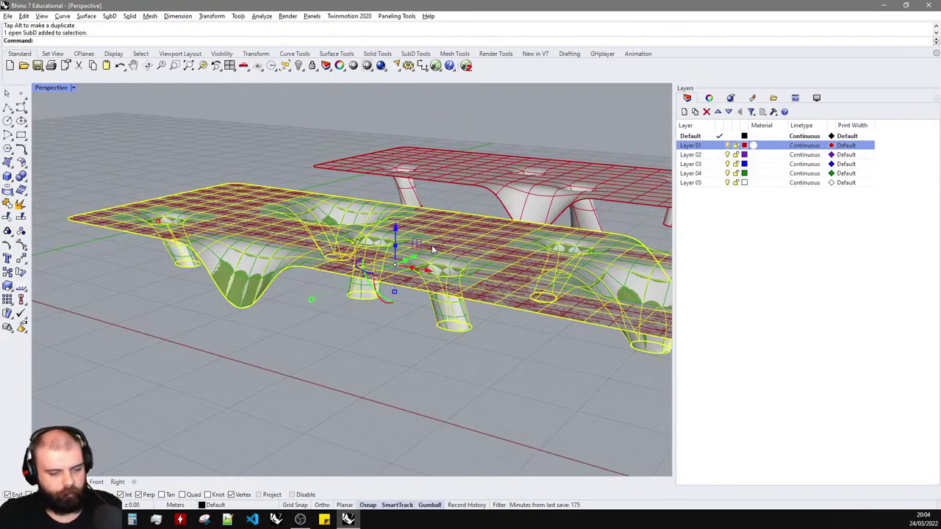
type("Hide")
key("Return")
right_click_drag(441, 234, 367, 221)
scroll(367, 224, "up", 3)
scroll(368, 205, "up", 3)
scroll(424, 266, "down", 4)
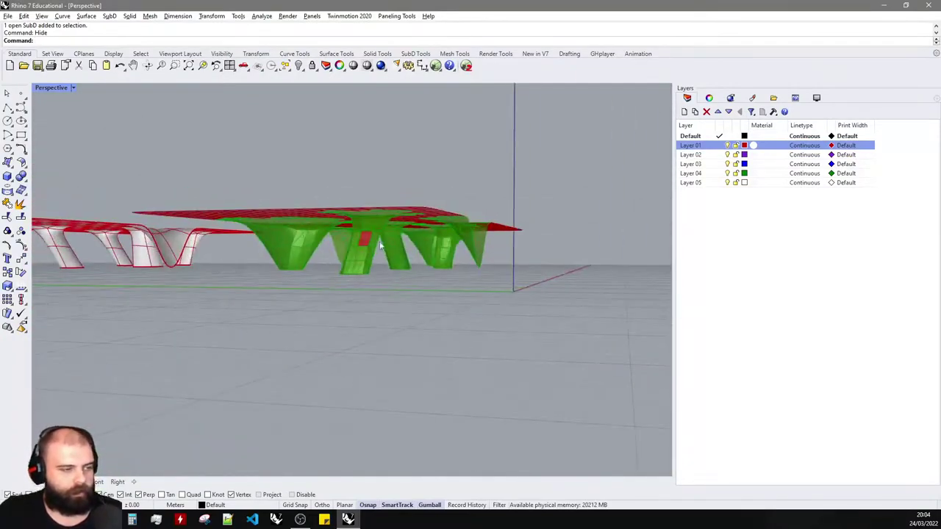
scroll(360, 213, "up", 4)
right_click_drag(369, 318, 499, 285)
right_click_drag(364, 260, 321, 360)
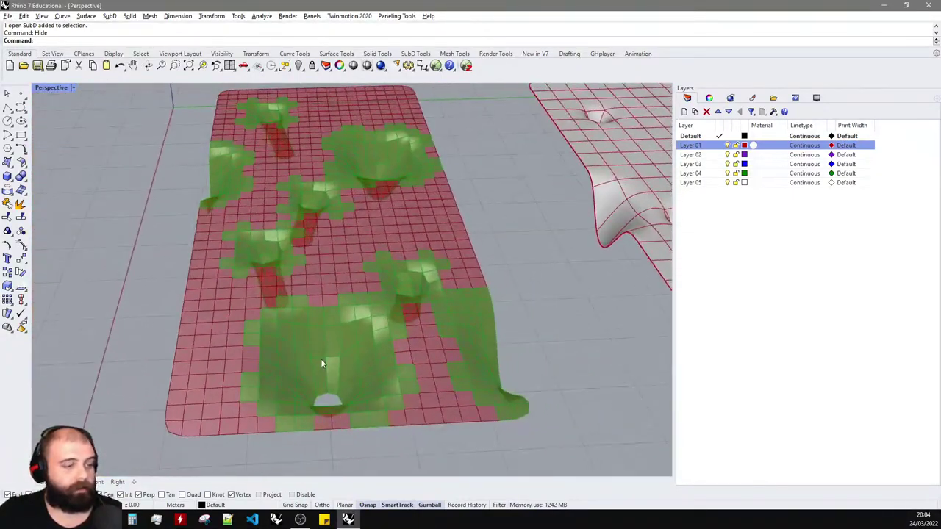
right_click_drag(309, 136, 369, 163)
- In Grasshopper, connect the Surface container to Dispatch output A to preview those panels, and reconnect it to output B
left_click(435, 65)
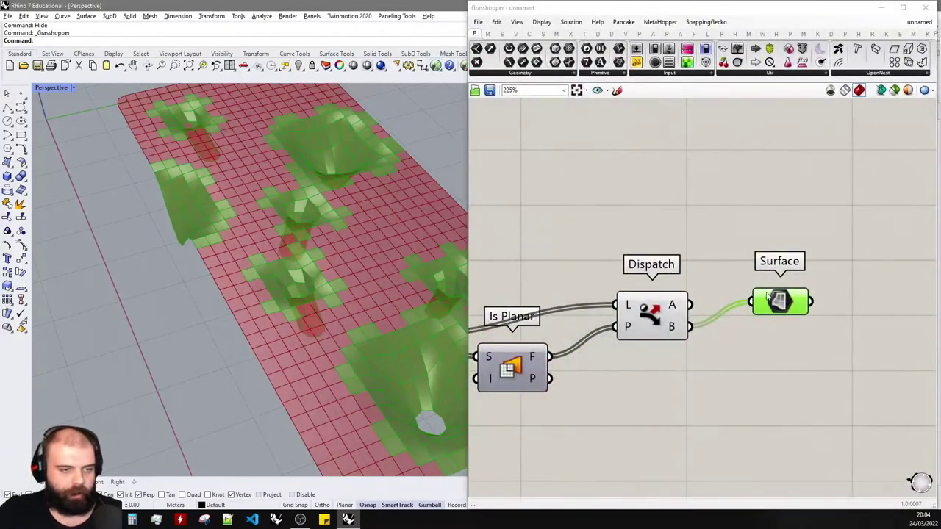
left_click_drag(691, 305, 758, 261)
scroll(300, 213, "down", 5)
right_click_drag(323, 253, 304, 242)
left_click(667, 219)
left_click_drag(690, 326, 740, 257)
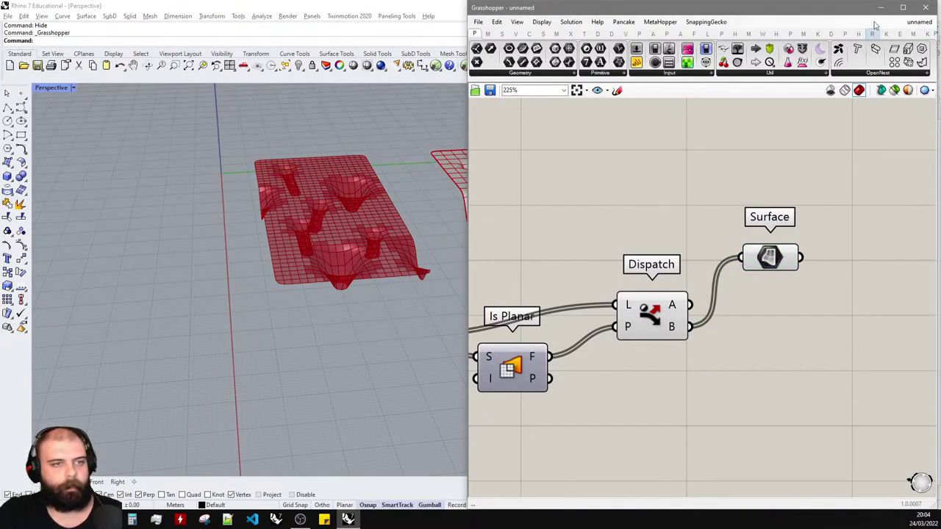
- Return to Rhino, show the hidden objects, and hide only the extruded ground slab
left_click(881, 9)
left_click(302, 69)
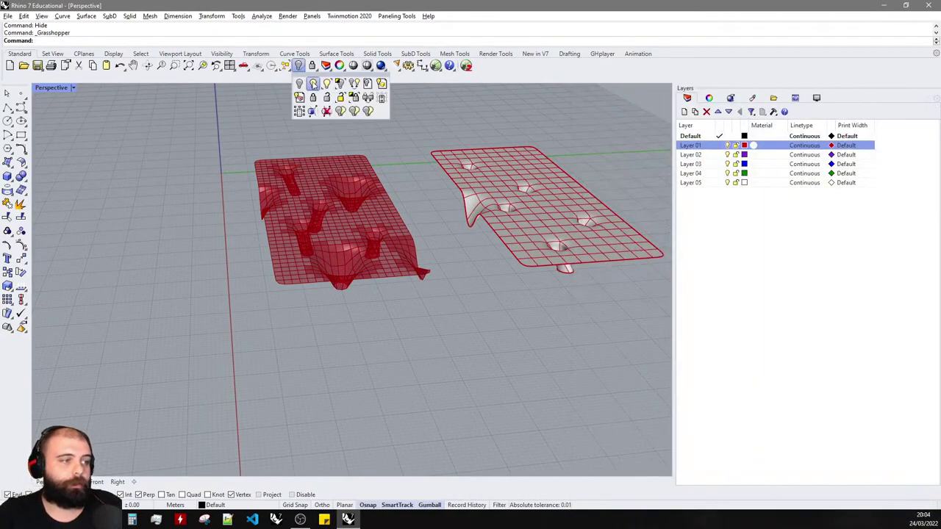
left_click(315, 83)
scroll(240, 164, "up", 4)
right_click_drag(206, 309, 255, 264)
scroll(255, 264, "down", 2)
left_click(261, 281)
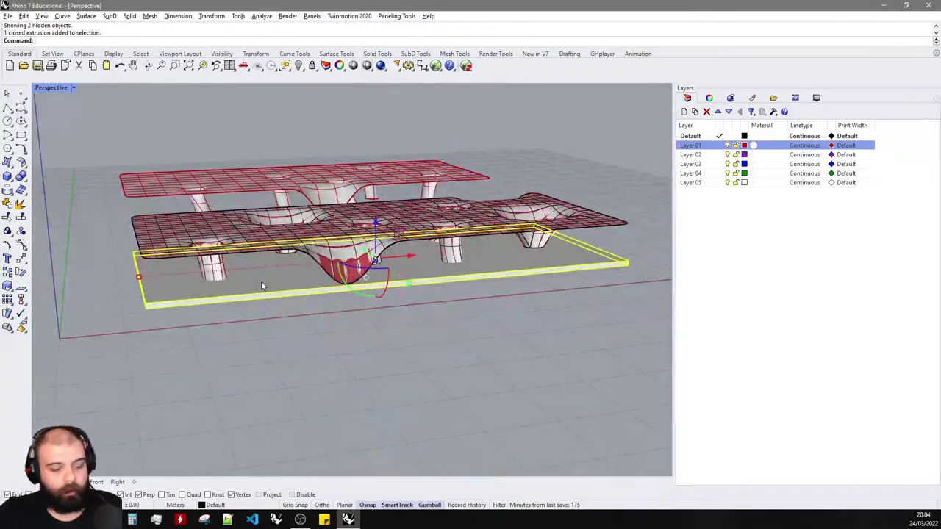
key("ctrl+h")
- Rotate the end slanted column's bottom edge loop and its middle edge loop about the vertical axis
scroll(199, 262, "up", 5)
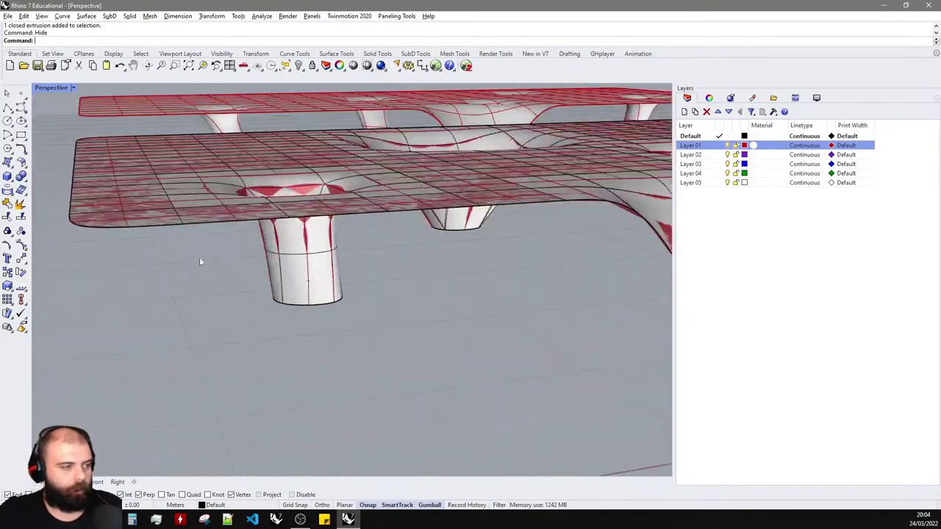
left_click(288, 259)
right_click_drag(288, 259, 434, 325)
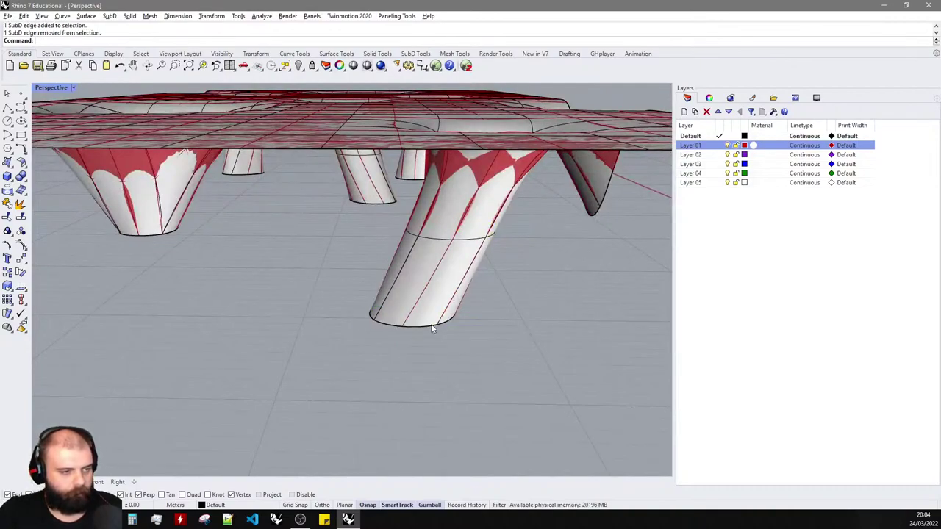
left_click_drag(387, 321, 372, 316)
left_click(494, 257)
double_click(430, 243)
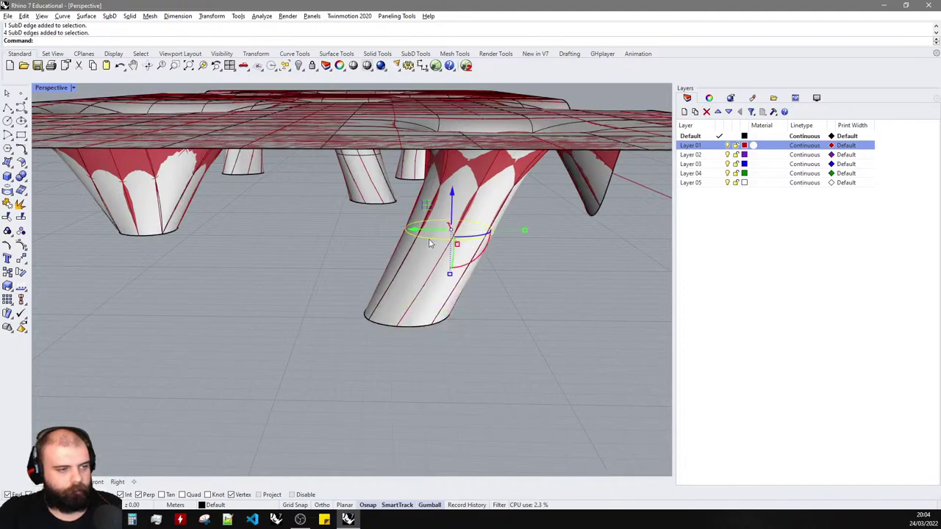
left_click_drag(473, 238, 502, 246)
- Hide the SubD canopy and use the Grasshopper Surface container to check the column panels' planarity
left_click(465, 258)
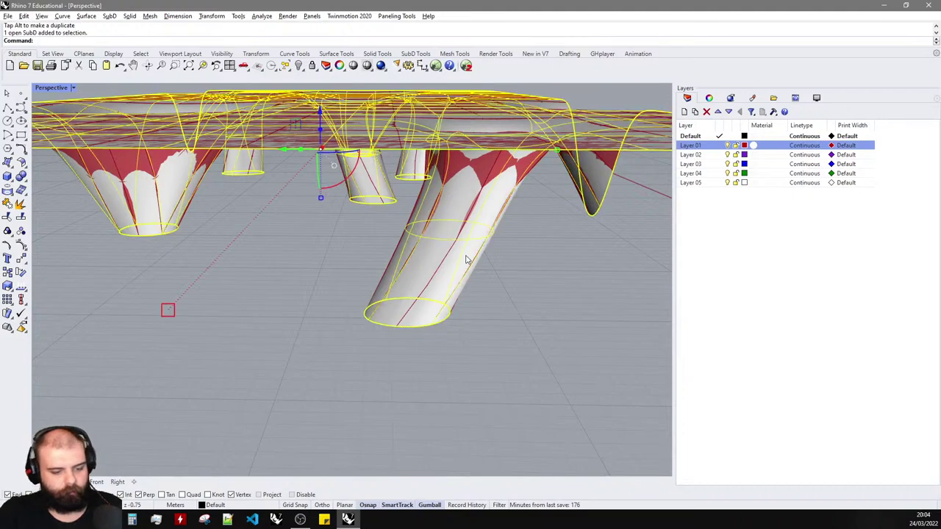
key("Return")
left_click(436, 66)
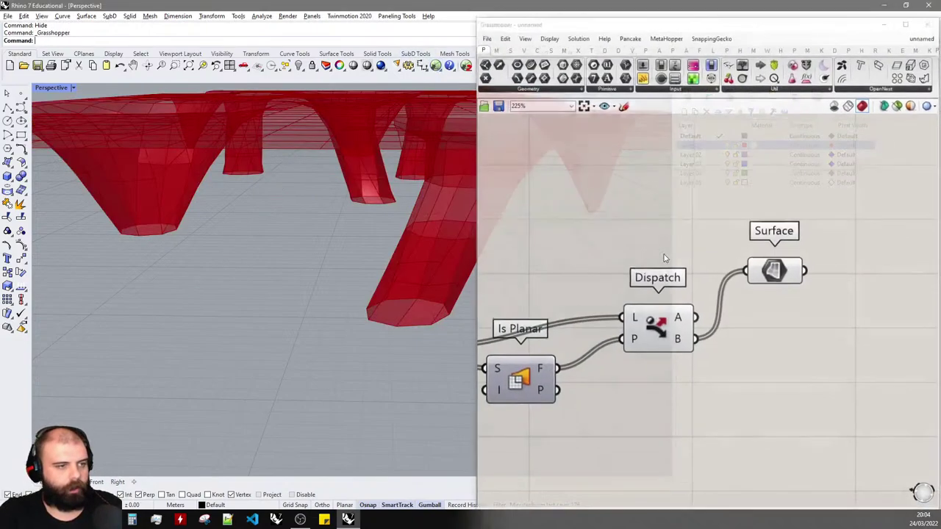
right_click_drag(292, 200, 271, 213)
scroll(334, 181, "up", 6)
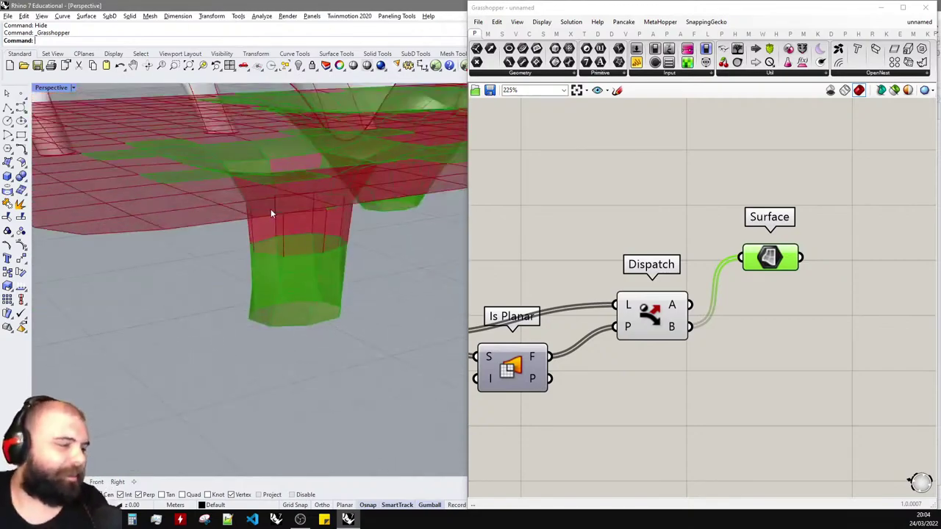
- Show the hidden SubD canopy again while keeping the ground slab hidden
right_click(299, 66)
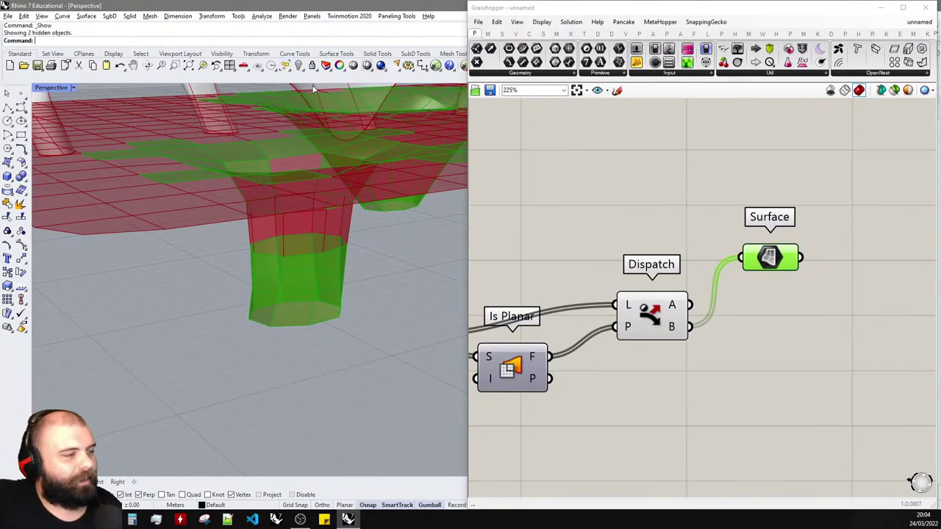
key("ctrl+h")
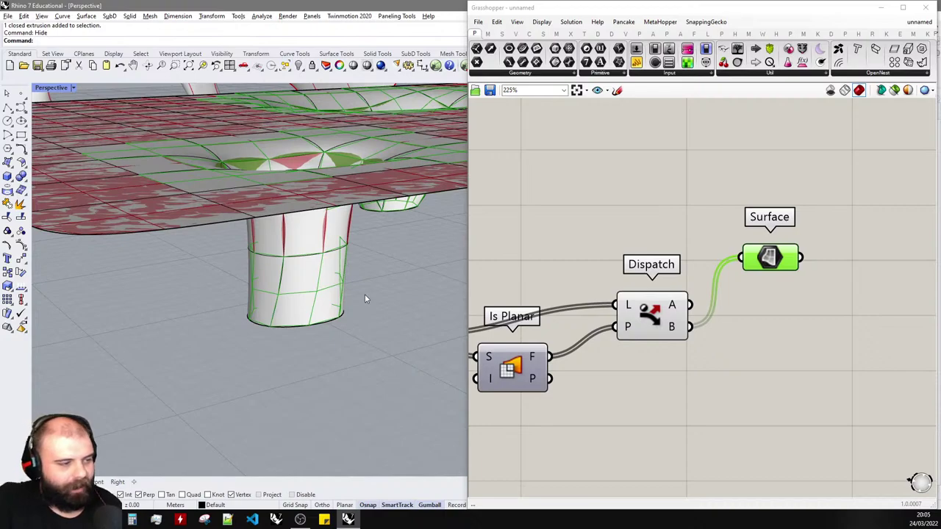
- Raise the middle edge loop of the inspected column and rotate it about the vertical axis
right_click_drag(365, 299, 301, 250)
left_click(300, 246, "ctrl+shift")
double_click(252, 248, "ctrl+shift")
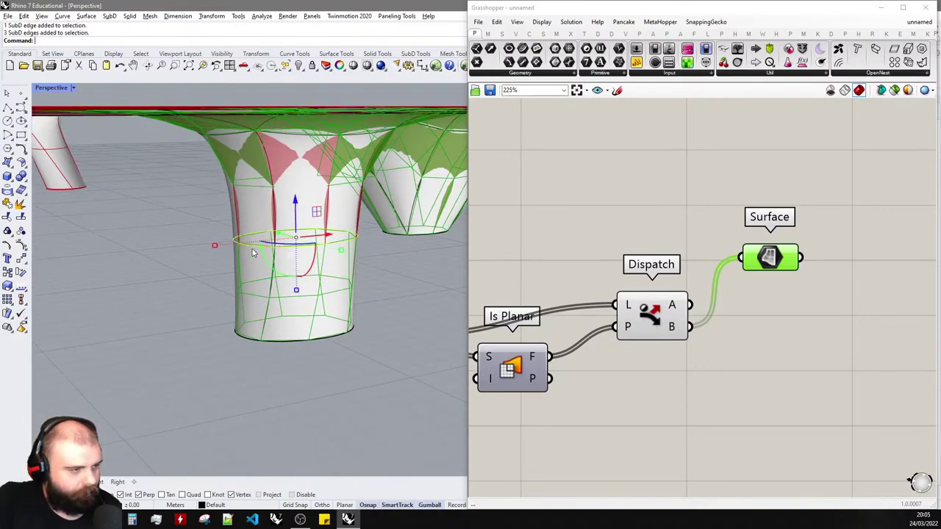
left_click_drag(298, 209, 295, 190)
right_click_drag(278, 222, 311, 248)
scroll(312, 239, "up", 3)
left_click_drag(316, 232, 344, 241)
right_click_drag(340, 241, 315, 330)
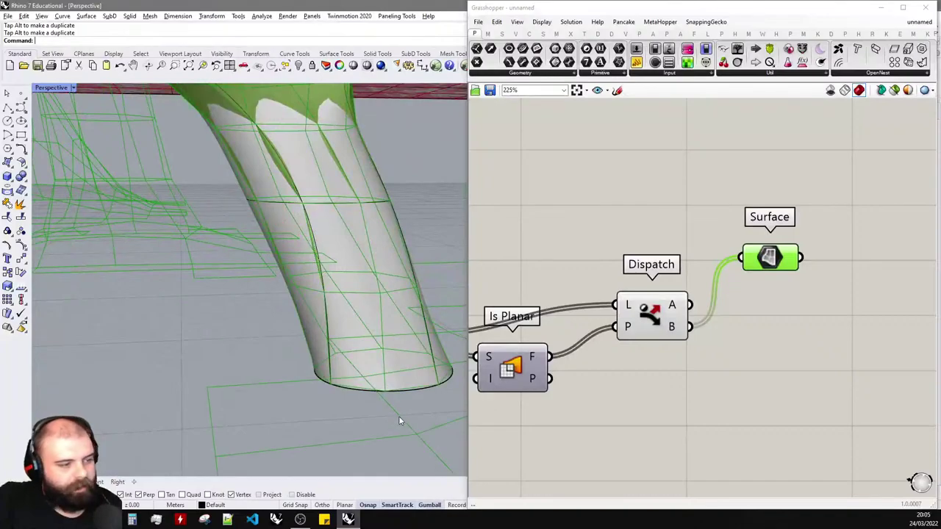
- Hide the SubD canopy so only the panel preview is displayed
left_click(373, 335)
key("ctrl+h")
right_click_drag(372, 332, 317, 236)
left_click(650, 229)
- Duplicate the Surface container and connect one of the two to Dispatch output A for the planar panels
scroll(651, 229, "down", 4)
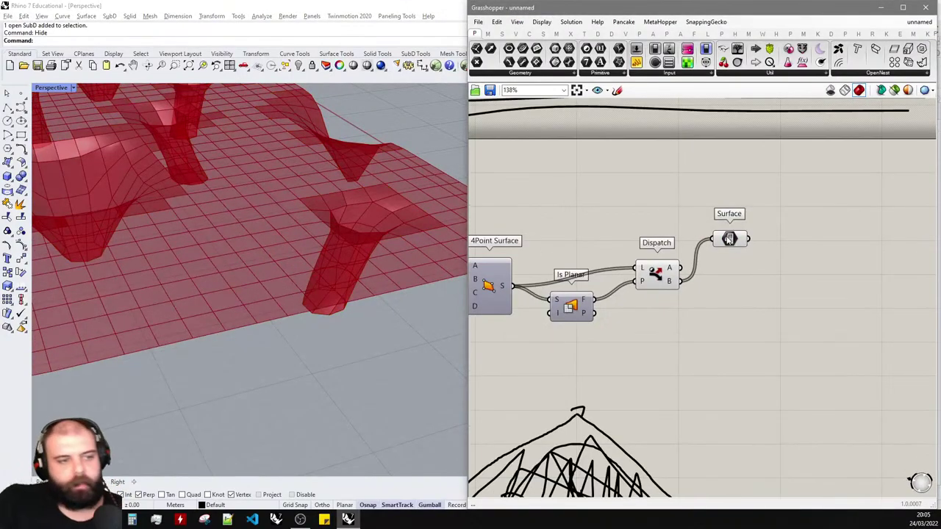
mouse_move(729, 236)
left_mouse_down()
mouse_move(746, 302)
mouse_move(731, 218)
left_mouse_up()
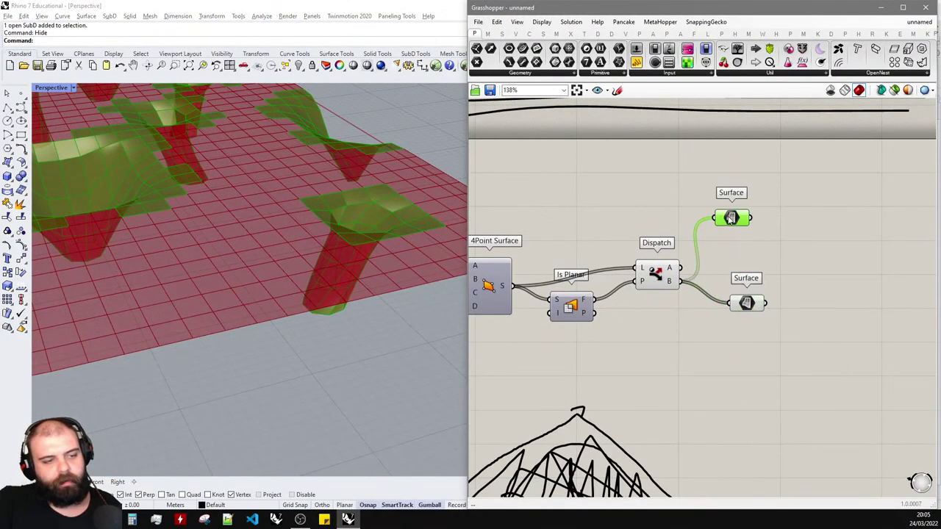
left_click_drag(698, 248, 681, 268)
left_click_drag(712, 217, 819, 183)
- Arrange the two Surface containers apart from each other beyond Dispatch, output A's above output B's
scroll(760, 255, "down", 2)
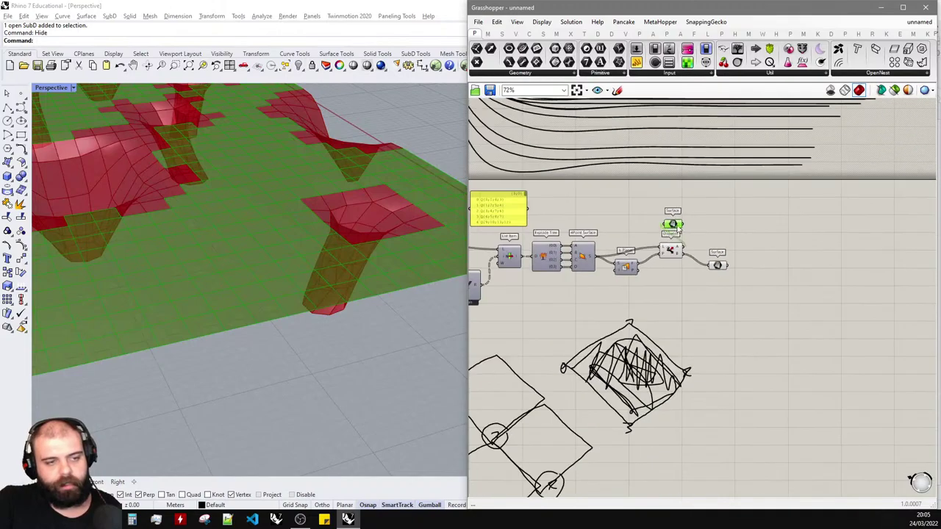
left_click_drag(672, 221, 781, 208)
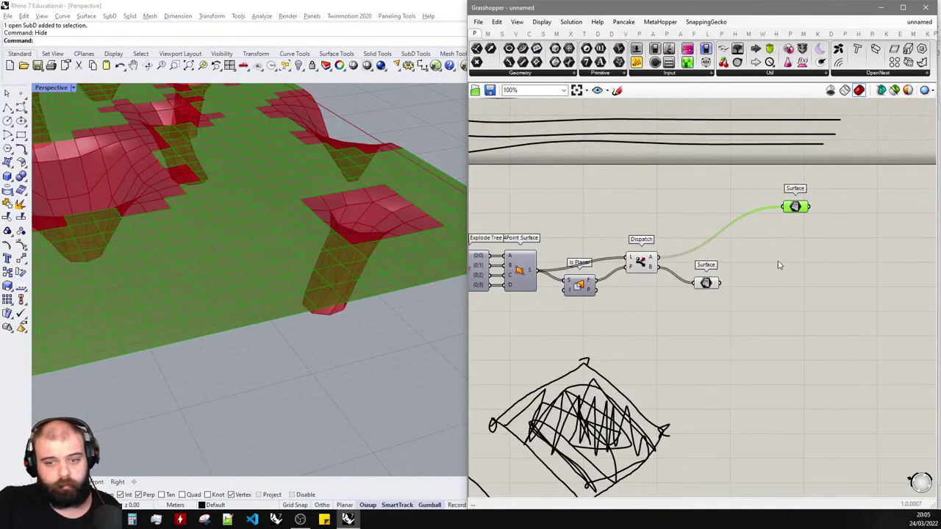
left_click_drag(705, 282, 787, 302)
- Turn off the preview of the Is Planar and Dispatch components
scroll(695, 316, "down", 2)
left_click_drag(697, 316, 604, 238)
middle_click(604, 239)
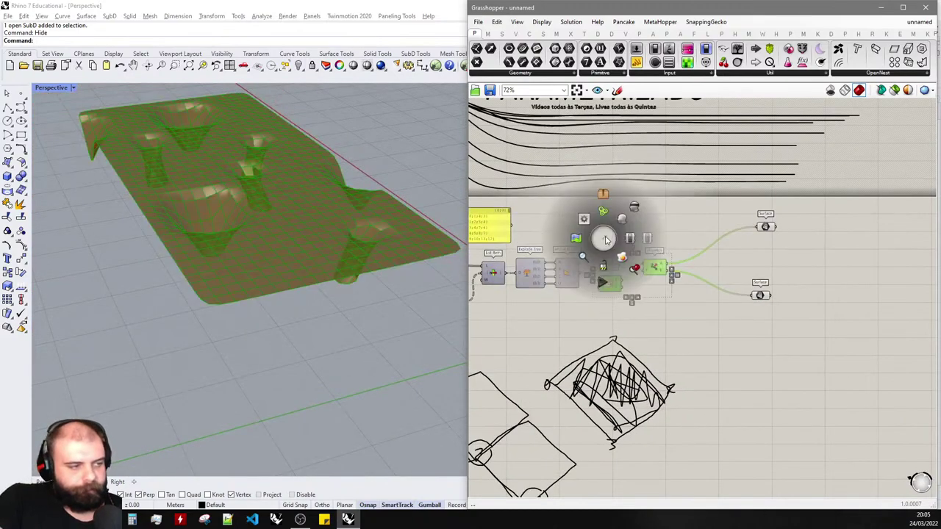
left_click(634, 209)
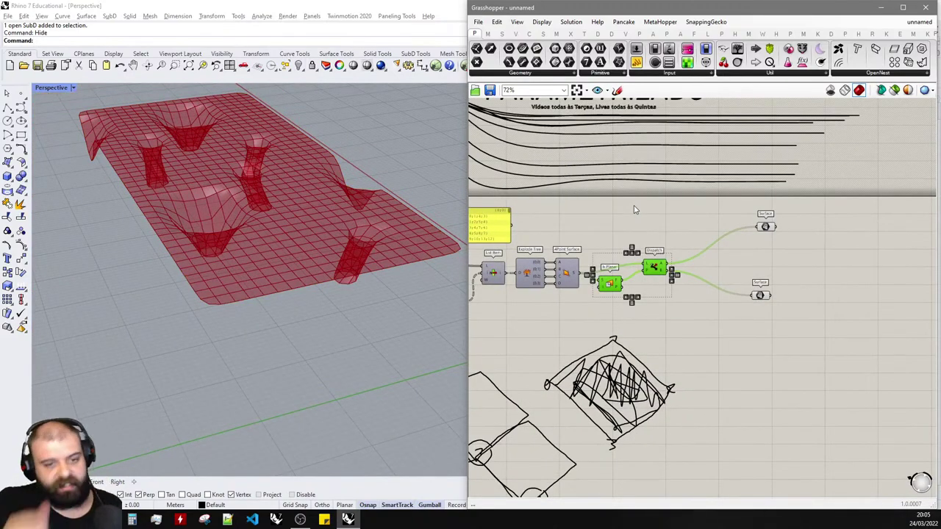
- Move the non-planar Surface container closer to Dispatch and highlight its panels in the viewport
scroll(798, 275, "up", 4)
left_click(693, 319)
left_click_drag(693, 319, 645, 307)
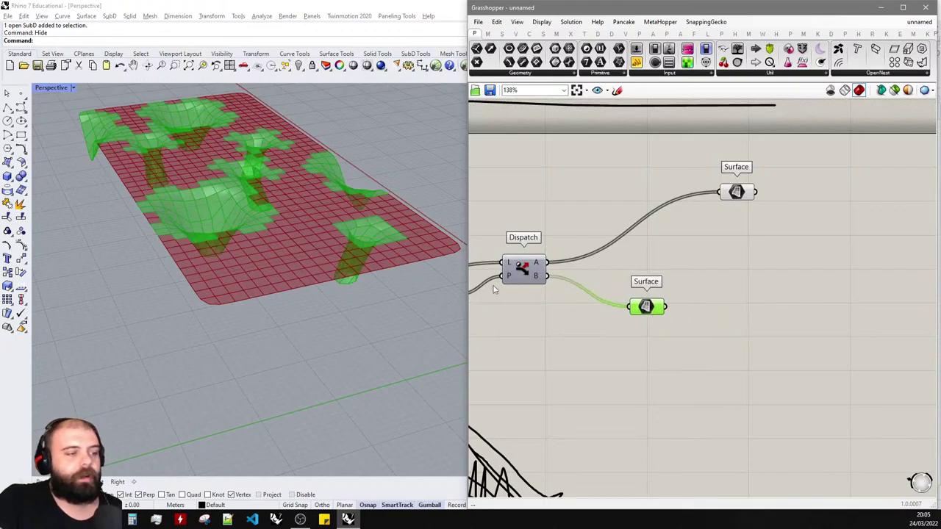
scroll(255, 316, "up", 5)
right_click_drag(255, 316, 218, 209)
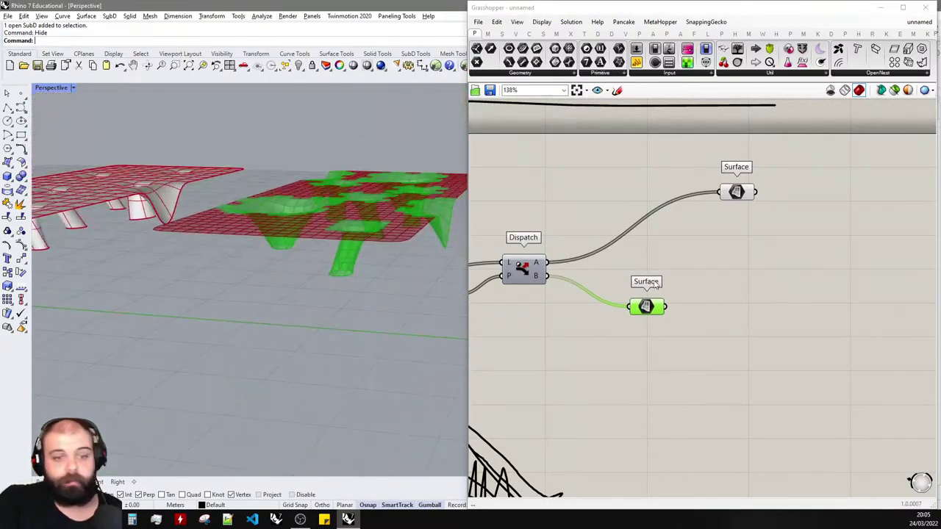
- Sketch a freehand four-sided panel outline beside the non-planar Surface container
double_click(756, 342)
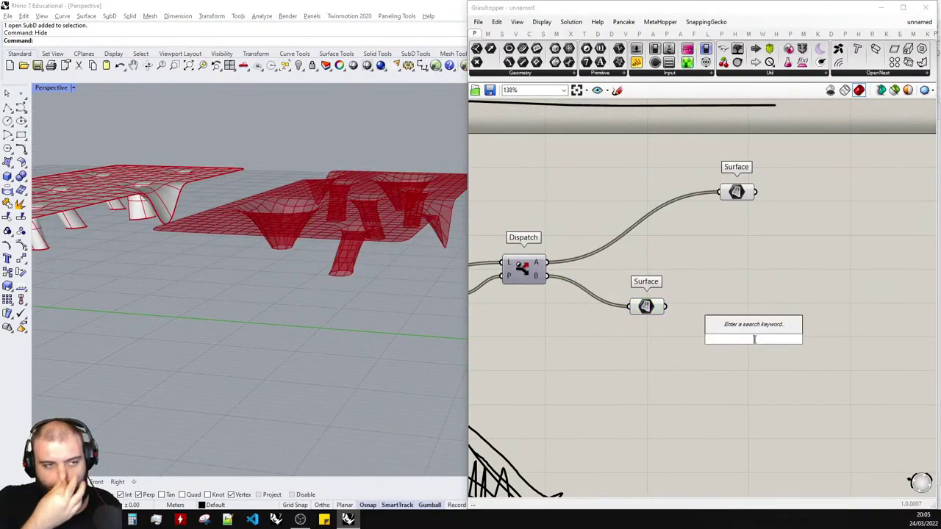
key("Escape")
scroll(634, 284, "up", 3)
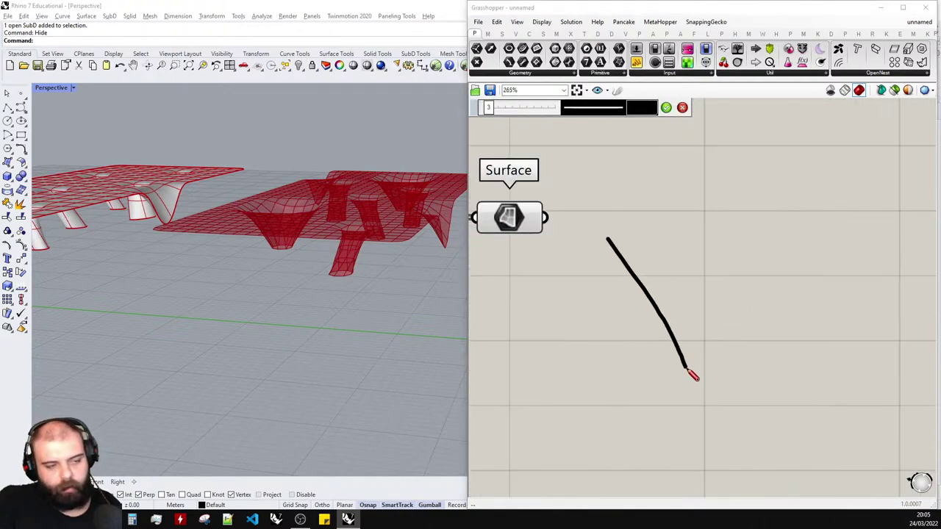
mouse_move(862, 243)
left_mouse_down()
mouse_move(877, 162)
mouse_move(592, 239)
left_mouse_up()
scroll(600, 267, "down", 2)
scroll(602, 273, "up", 1)
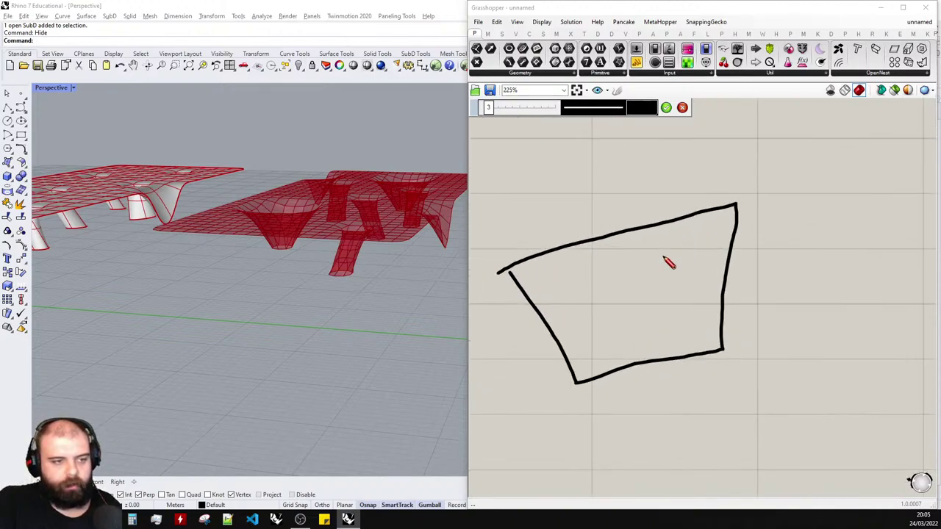
- Add a curved dashed fold line joining two opposite corners of the sketched panel and finish the sketch
mouse_move(719, 214)
left_mouse_down()
mouse_move(709, 250)
mouse_move(676, 301)
mouse_move(575, 376)
left_mouse_up()
scroll(786, 274, "down", 6)
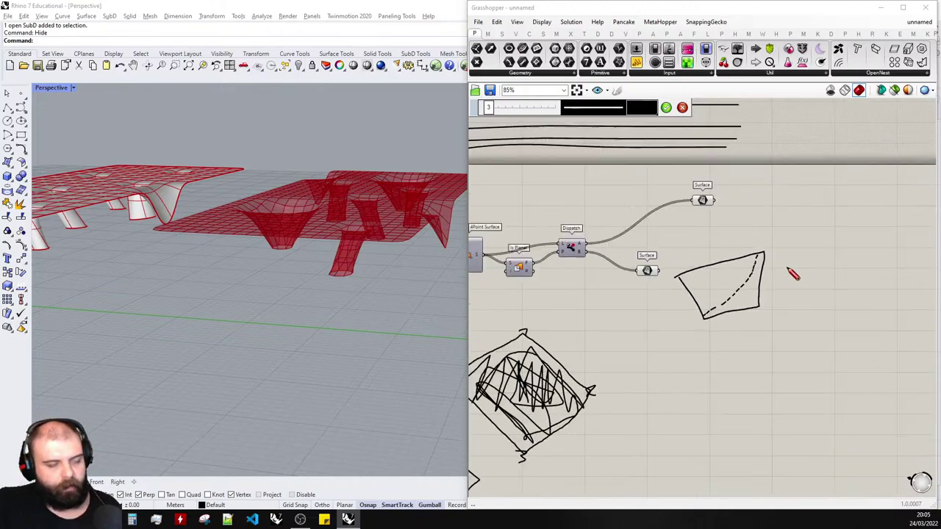
scroll(783, 266, "up", 7)
scroll(780, 261, "down", 4)
left_click(664, 110)
- Mark the sketched panel's four corners with small circles, colour them red and finish the sketch
left_click(617, 91)
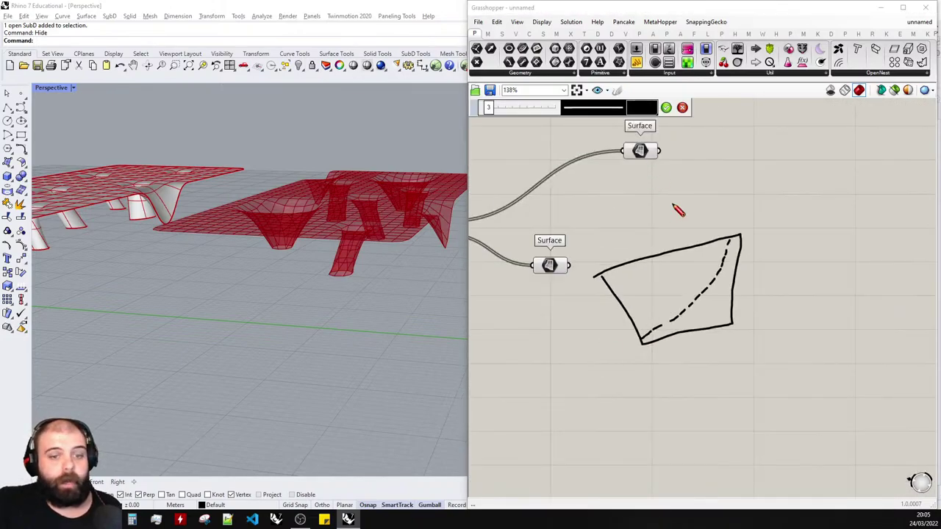
scroll(668, 252, "up", 4)
left_click_drag(533, 289, 542, 292)
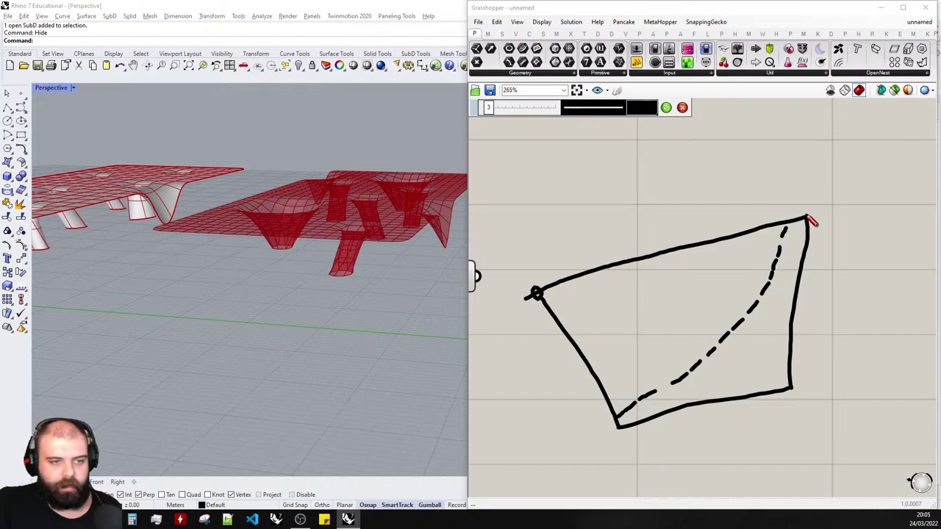
left_click_drag(806, 220, 802, 218)
left_click_drag(789, 393, 787, 391)
left_click_drag(619, 429, 615, 435)
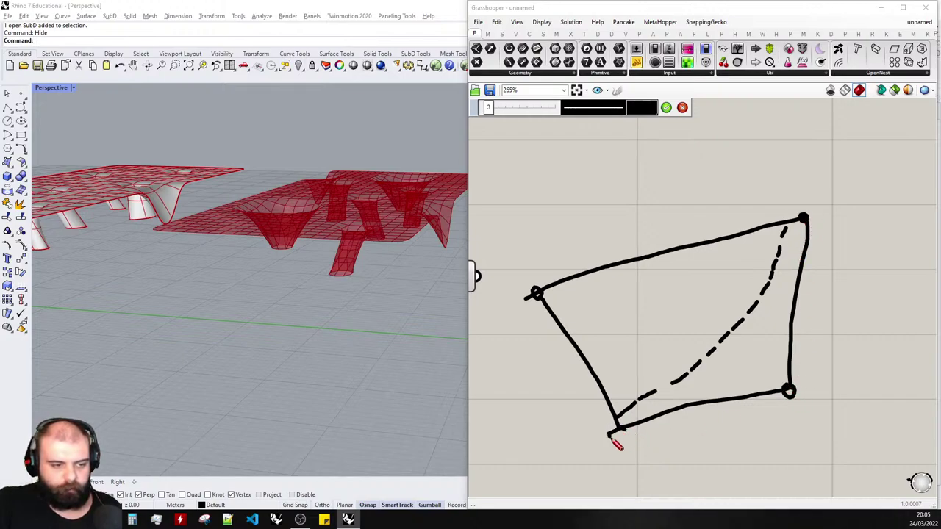
left_click(641, 107)
left_click(663, 142)
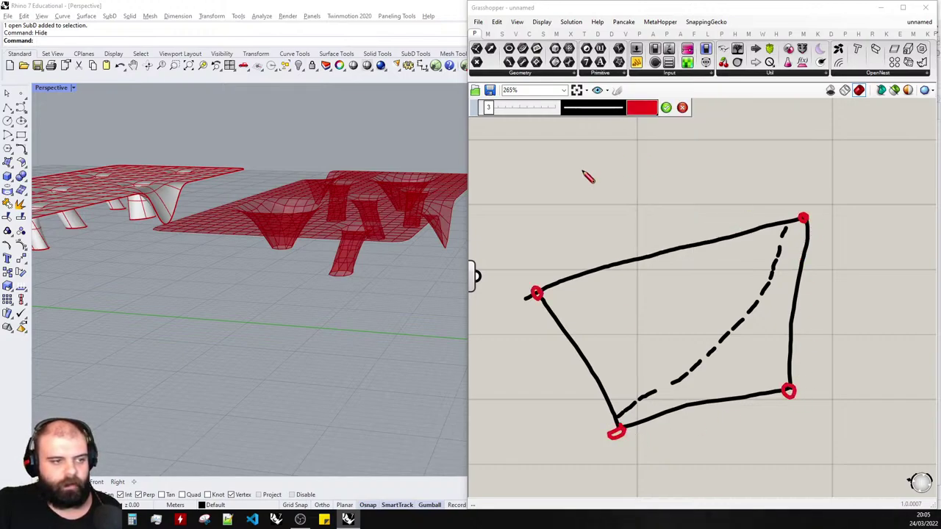
left_click(666, 107)
- Number the sketched panel's two upper corners 0 and 1, following the order of the earlier grid sketch
left_click(617, 90)
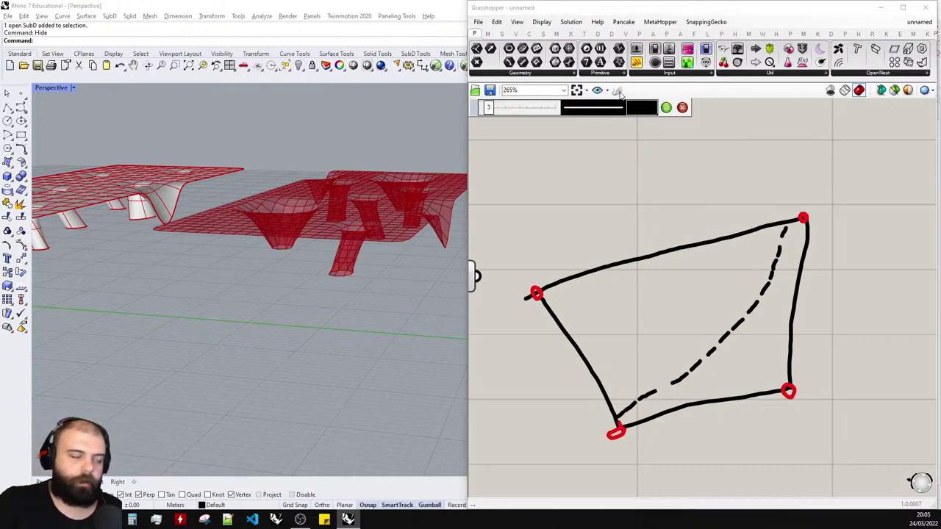
scroll(804, 214, "down", 10)
scroll(691, 302, "up", 5)
scroll(562, 339, "down", 5)
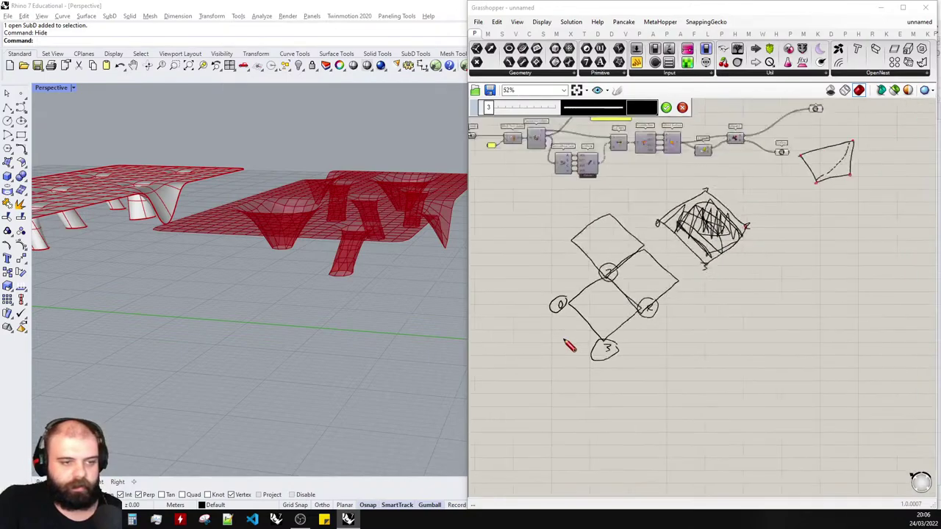
scroll(710, 232, "up", 3)
scroll(717, 237, "up", 9)
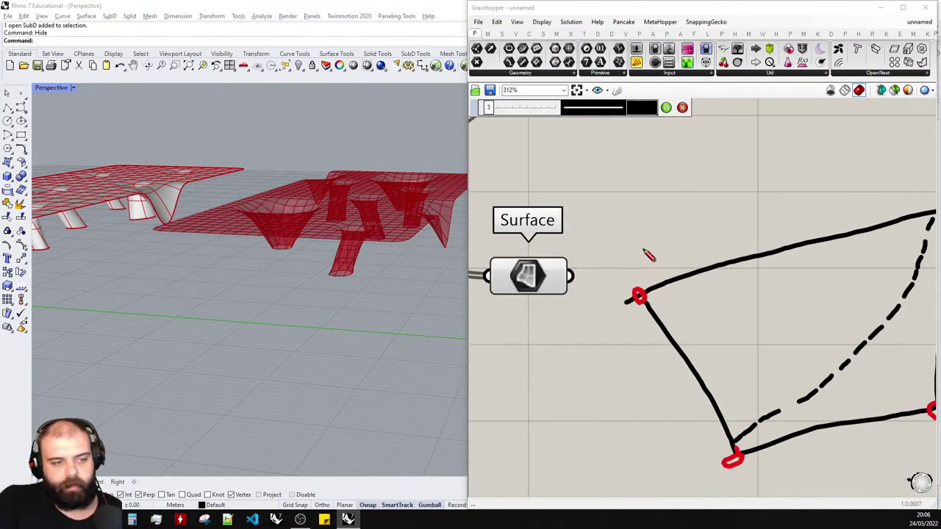
mouse_move(639, 241)
left_mouse_down()
mouse_move(645, 248)
mouse_move(638, 238)
left_mouse_up()
scroll(650, 241, "down", 5)
scroll(791, 208, "up", 5)
mouse_move(803, 231)
left_mouse_down()
mouse_move(814, 212)
mouse_move(791, 215)
left_mouse_up()
scroll(792, 231, "down", 4)
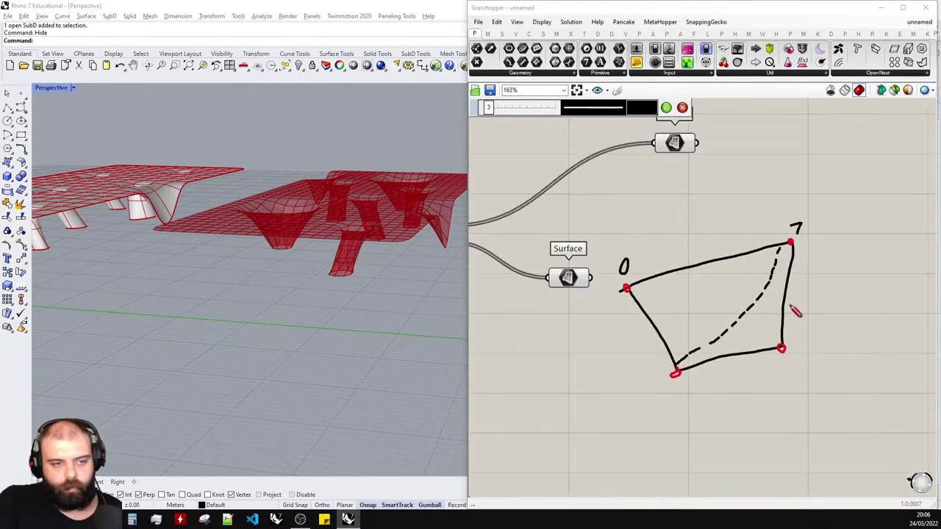
- Number the sketched panel's two lower corners 2 and 3 and colour the corner numbers red
scroll(794, 327, "up", 5)
left_click_drag(796, 375, 816, 403)
scroll(693, 385, "down", 3)
scroll(696, 385, "up", 3)
mouse_move(685, 374)
left_mouse_down()
mouse_move(705, 391)
mouse_move(692, 408)
left_mouse_up()
scroll(627, 143, "down", 2)
left_click(641, 109)
left_click(653, 136)
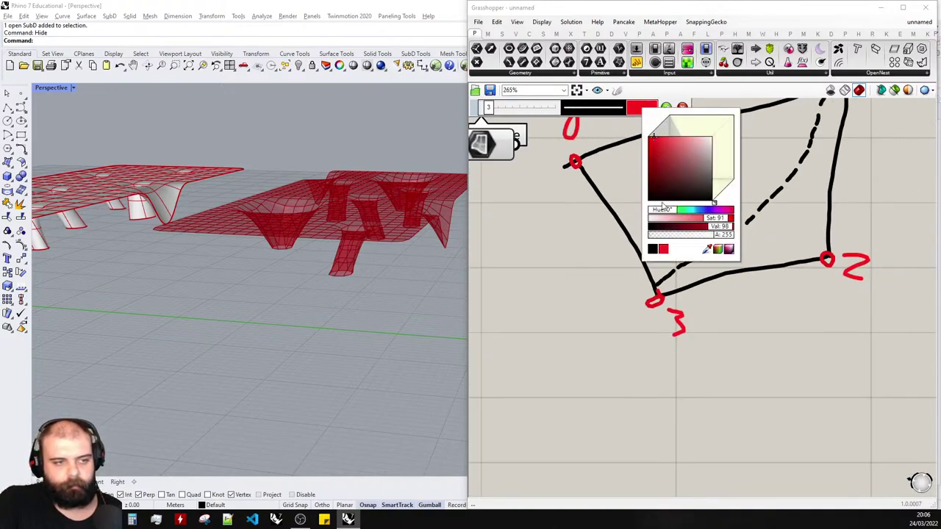
scroll(722, 297, "up", 1)
left_click(665, 108)
- Draw a freehand circle around the 4Point Surface component
scroll(666, 110, "down", 3)
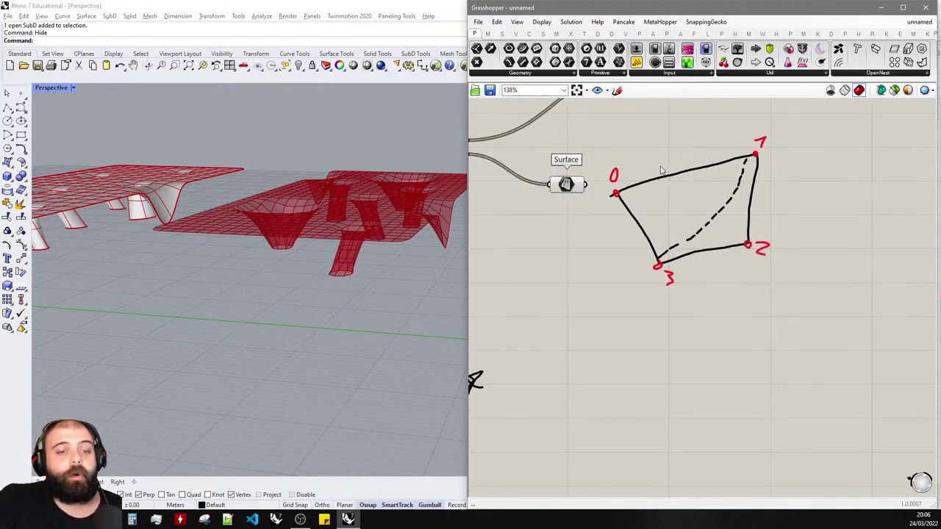
scroll(659, 147, "up", 3)
left_click(616, 90)
scroll(735, 235, "down", 4)
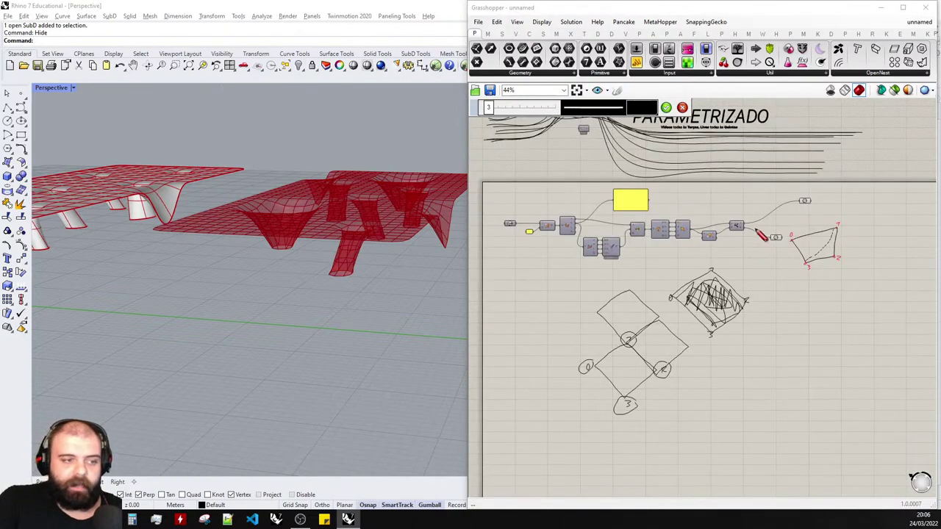
scroll(688, 231, "up", 2)
scroll(760, 229, "up", 2)
mouse_move(789, 213)
left_mouse_down()
mouse_move(664, 292)
mouse_move(781, 269)
mouse_move(792, 210)
left_mouse_up()
scroll(601, 236, "down", 4)
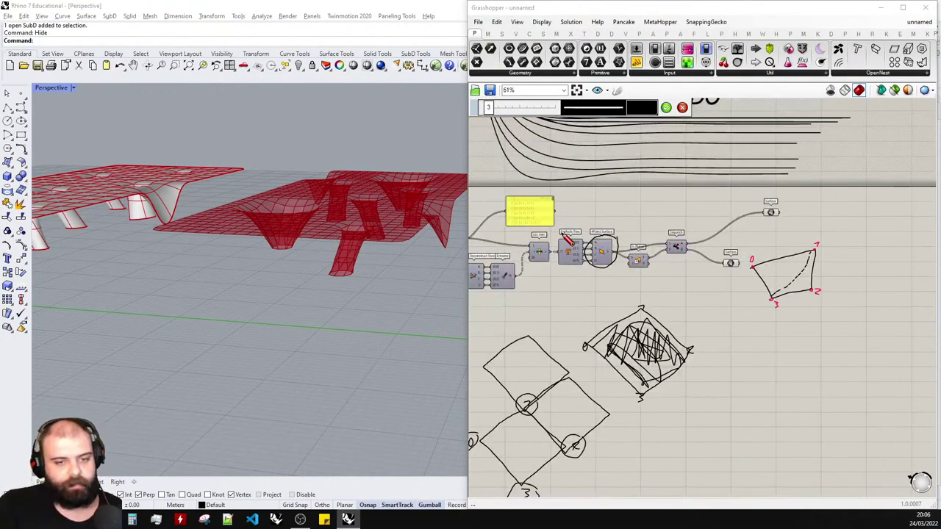
- Outline the triangle through corners 0, 1 and 3 of the sketched panel in blue
scroll(828, 269, "up", 4)
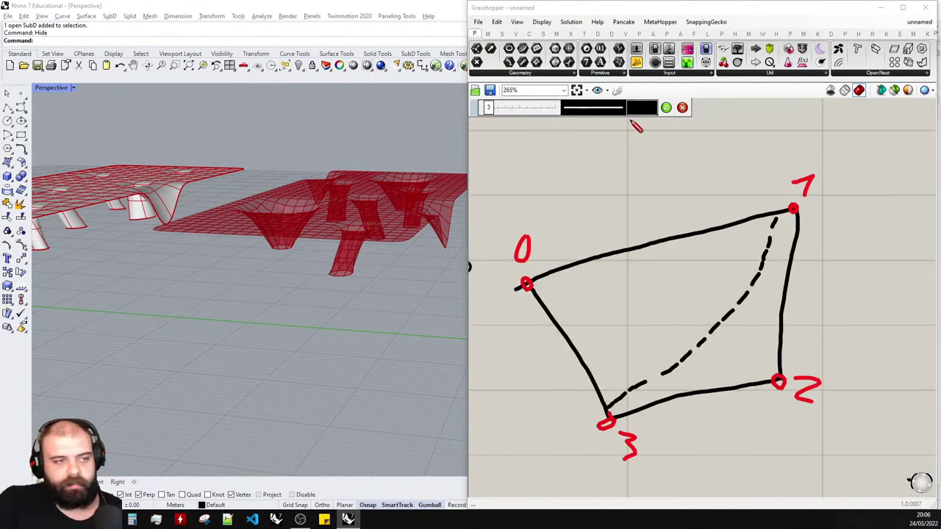
left_click(641, 107)
left_click(649, 149)
left_click(698, 211)
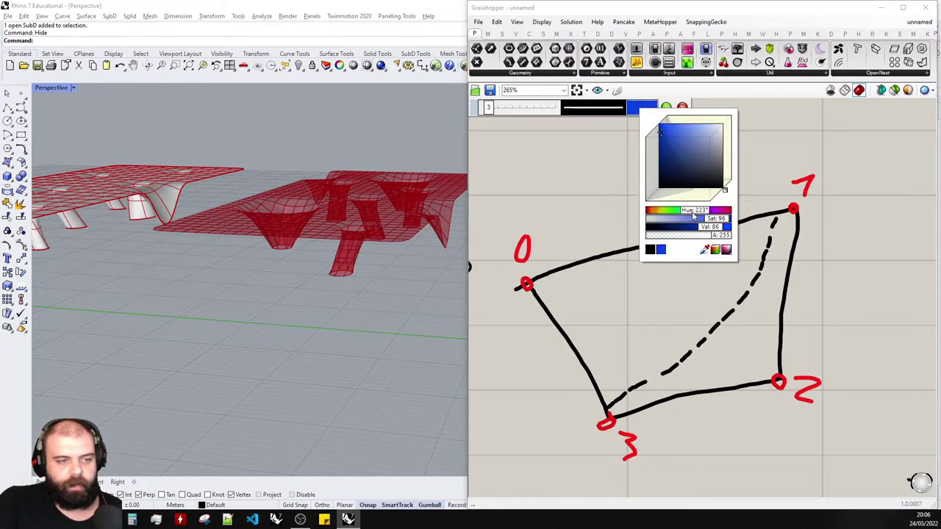
mouse_move(527, 286)
left_mouse_down()
mouse_move(791, 215)
mouse_move(610, 419)
mouse_move(549, 294)
left_mouse_up()
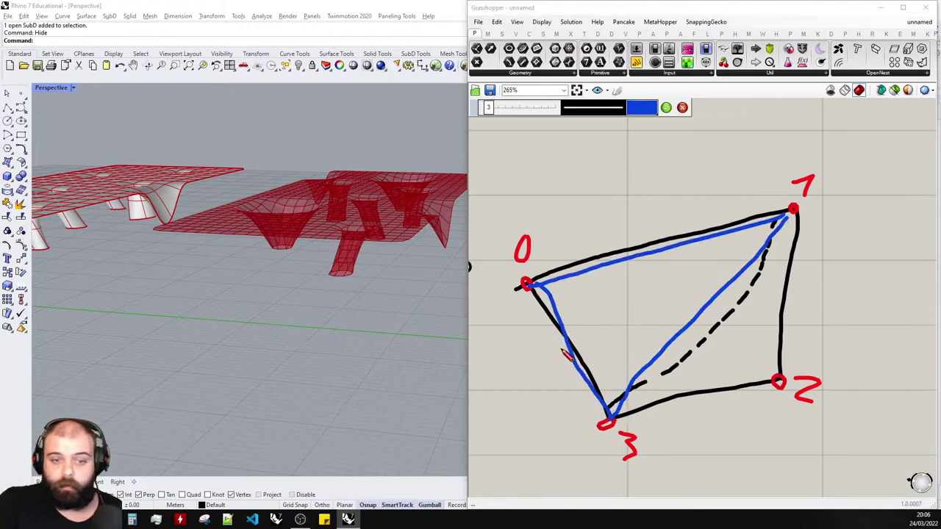
scroll(540, 199, "down", 3)
- Outline the triangle through corners 1, 2 and 3 of the sketched panel in green and finish the sketch
left_click(615, 90)
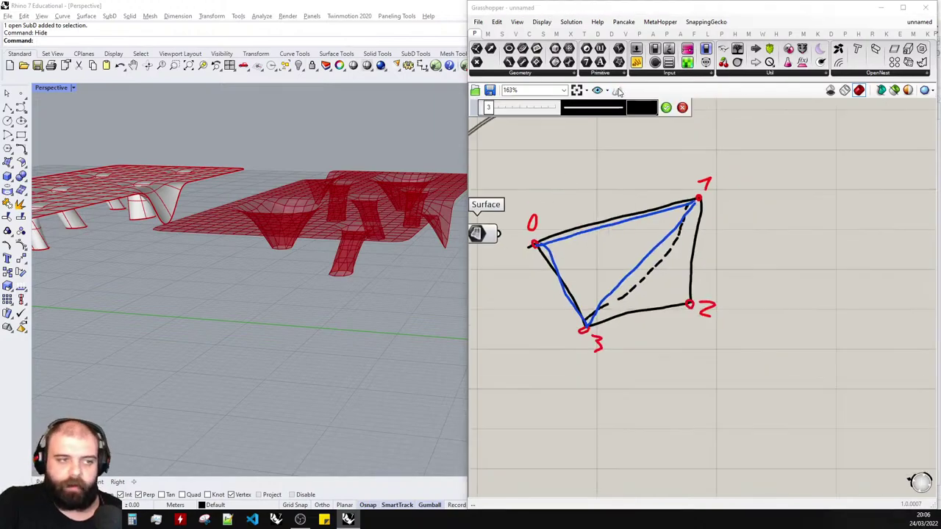
left_click(641, 109)
left_click(688, 212)
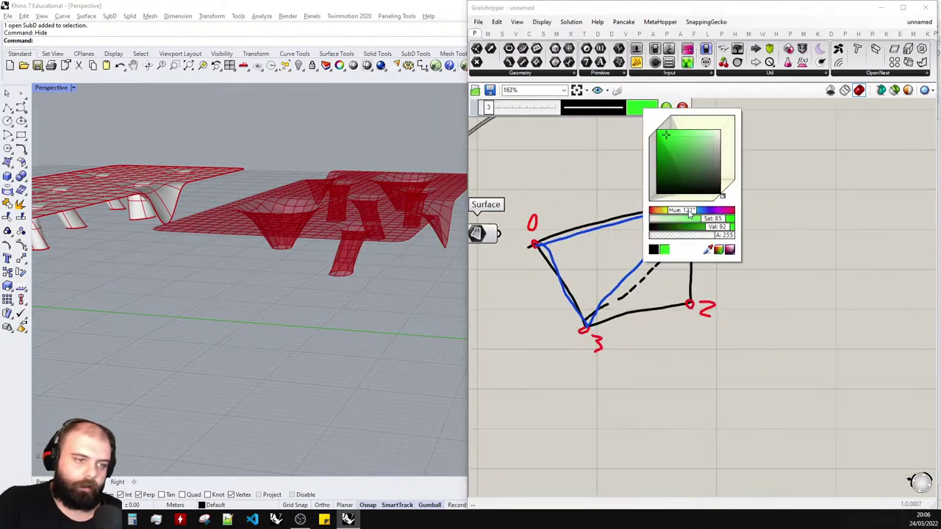
scroll(617, 323, "up", 2)
mouse_move(570, 329)
left_mouse_down()
mouse_move(712, 305)
mouse_move(737, 155)
mouse_move(695, 238)
mouse_move(585, 341)
left_mouse_up()
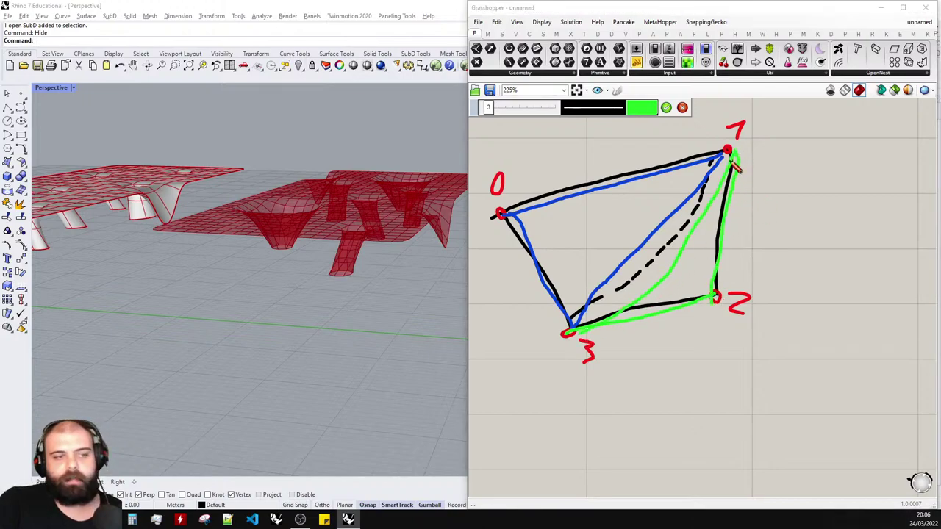
left_click(666, 108)
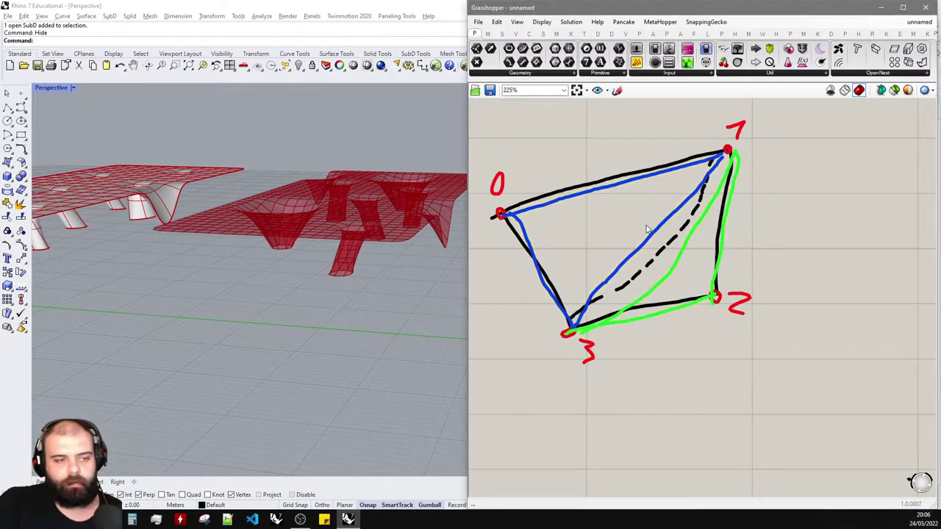
- Move the panel sketch down to clear space beside the non-planar Surface container
scroll(779, 289, "down", 6)
mouse_move(837, 357)
left_mouse_down()
mouse_move(705, 242)
mouse_move(712, 310)
left_mouse_up()
left_click(720, 287)
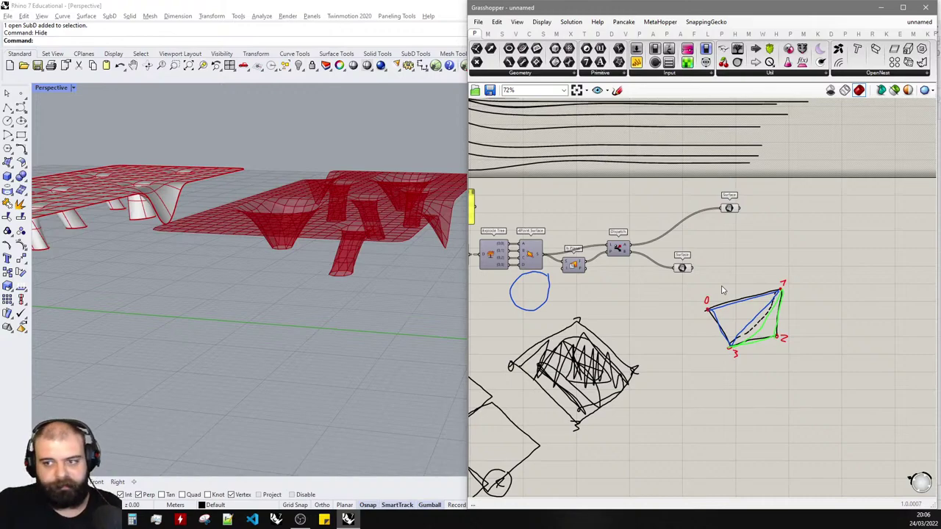
- Add a Deconstruct Brep component and connect the non-planar Surface container to its B input
scroll(723, 290, "up", 3)
double_click(710, 261)
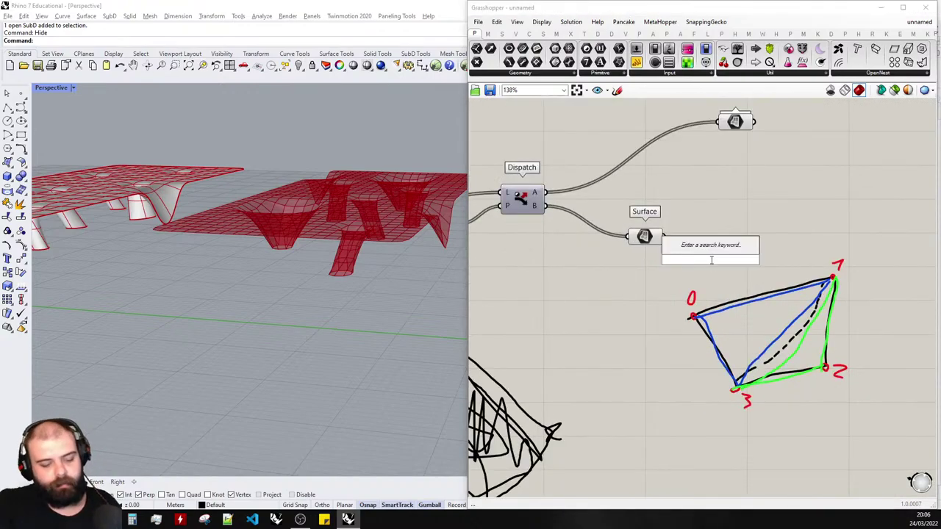
type("debrep")
key("Return")
left_click_drag(641, 230, 631, 230)
left_click(656, 201)
left_click(699, 195)
mouse_move(701, 252)
left_mouse_down()
mouse_move(696, 237)
mouse_move(680, 242)
mouse_move(707, 238)
left_mouse_up()
- Examine the face, edge and vertex outputs of Deconstruct Brep, reading the vertices in a temporary Panel, and delete that Panel
right_click_drag(368, 217, 318, 273)
scroll(720, 207, "up", 3)
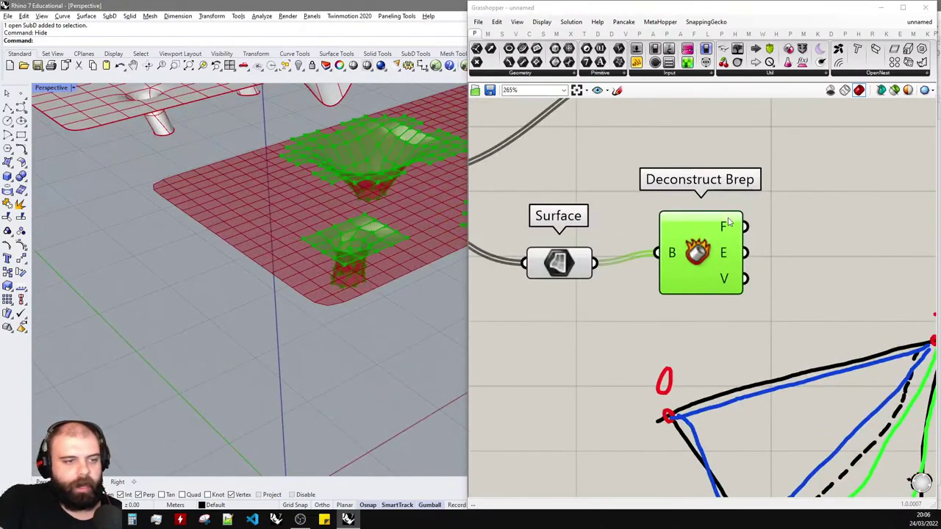
mouse_move(728, 222)
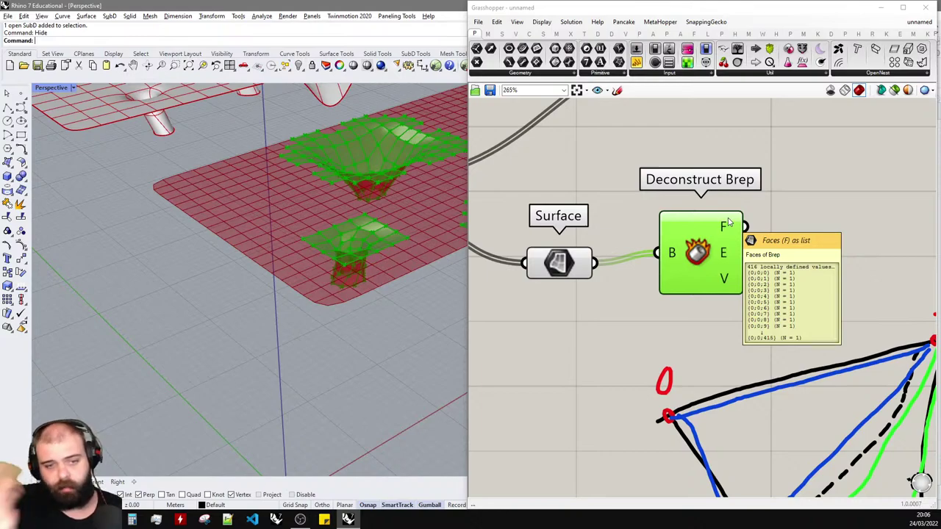
mouse_move(726, 253)
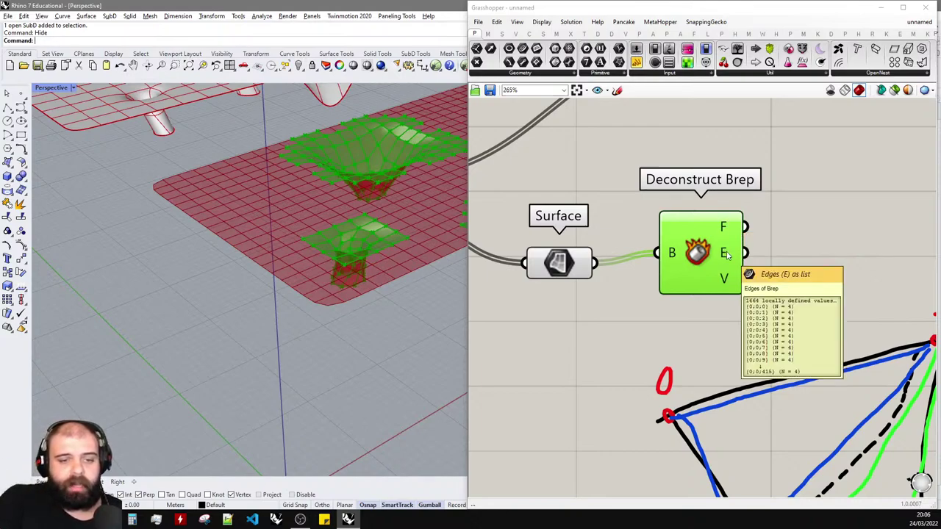
left_click_drag(712, 279, 748, 231)
left_click(831, 235)
scroll(673, 230, "down", 5)
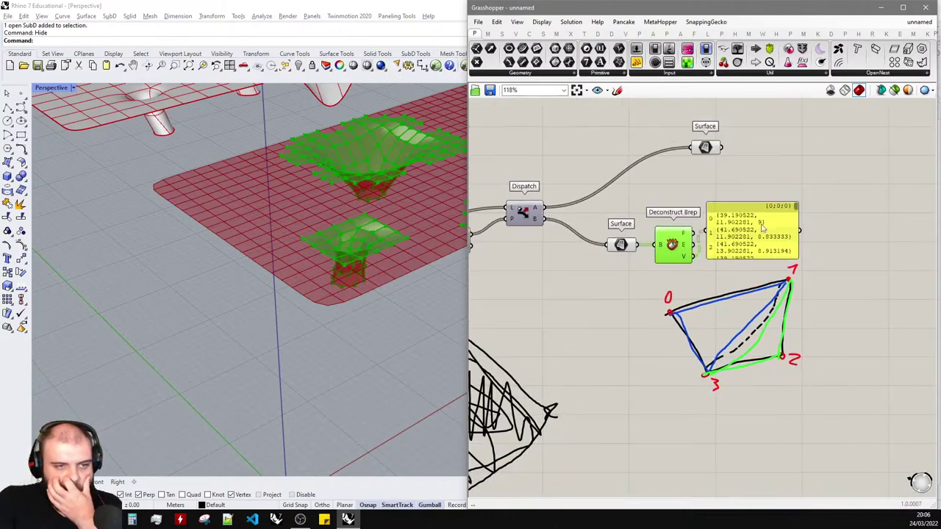
scroll(769, 223, "up", 4)
left_click_drag(826, 292, 922, 292)
scroll(695, 257, "down", 4)
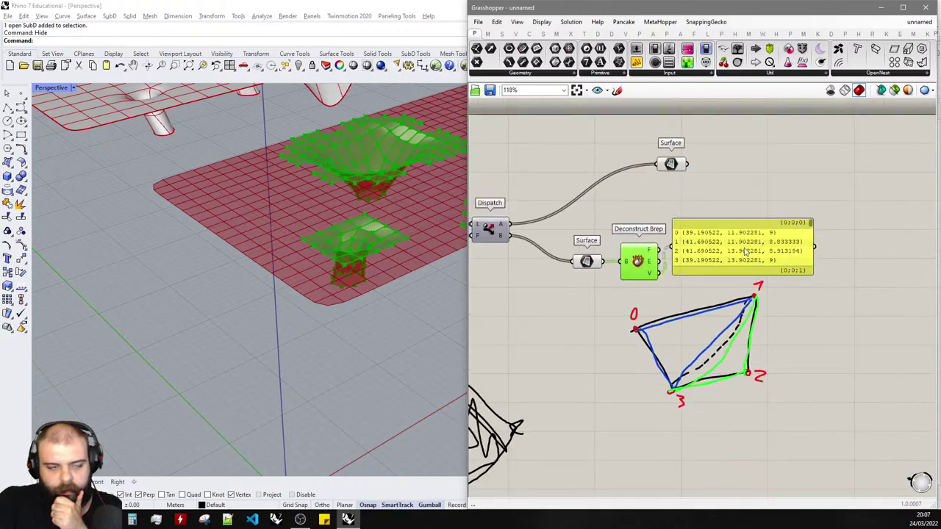
left_click_drag(746, 252, 785, 246)
key("Delete")
- Shift the panel sketch further down and add a List Item component beside Deconstruct Brep
left_click_drag(810, 378, 645, 297)
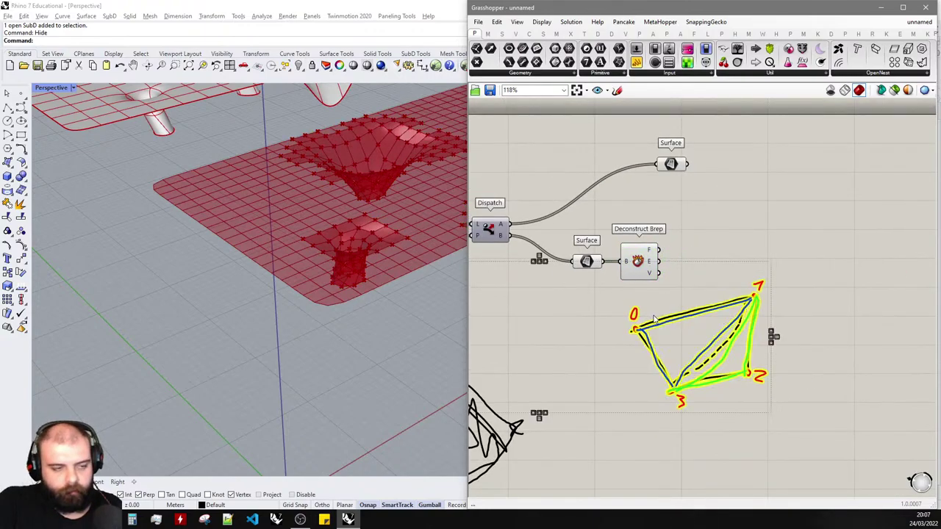
mouse_move(775, 332)
left_mouse_down()
mouse_move(809, 377)
mouse_move(798, 355)
left_mouse_up()
double_click(722, 263)
type("li")
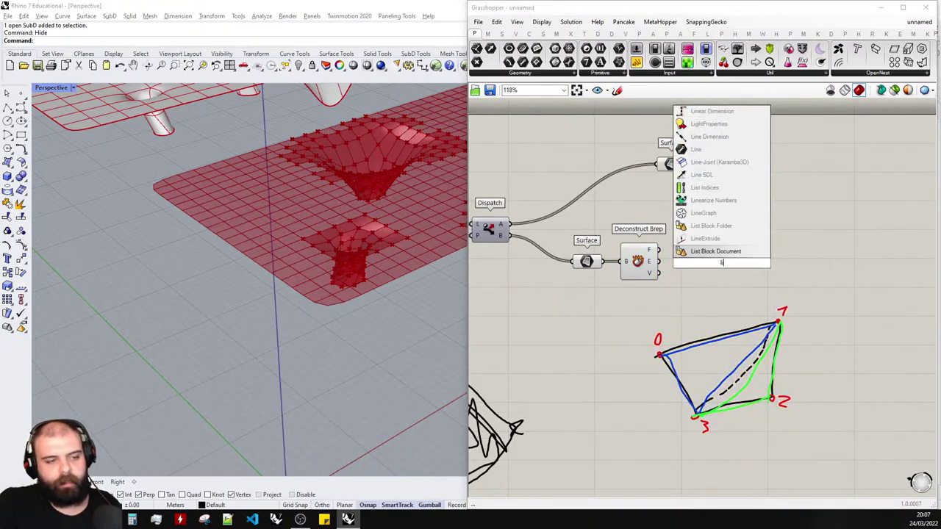
type("st item")
key("Return")
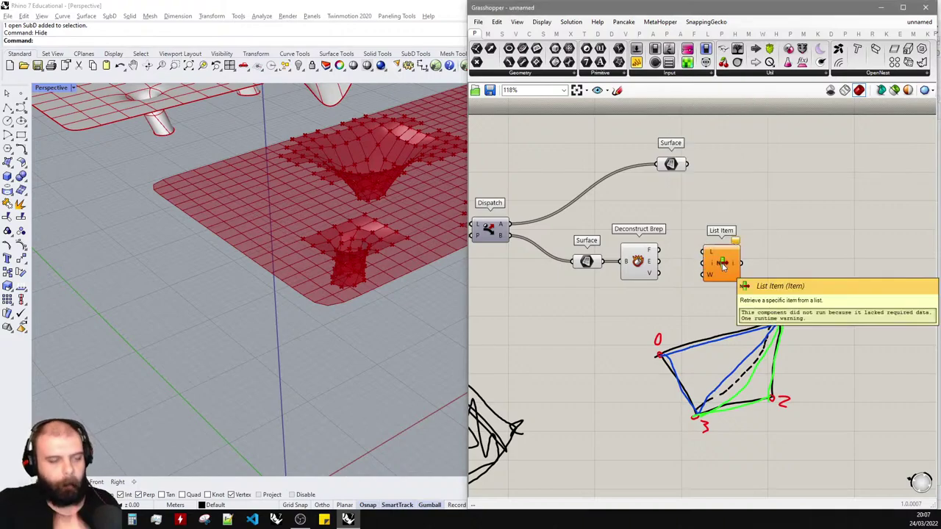
- Connect the Deconstruct Brep vertices output V to List Item's L input and move List Item closer to it
scroll(695, 258, "up", 3)
left_click_drag(613, 296, 710, 249)
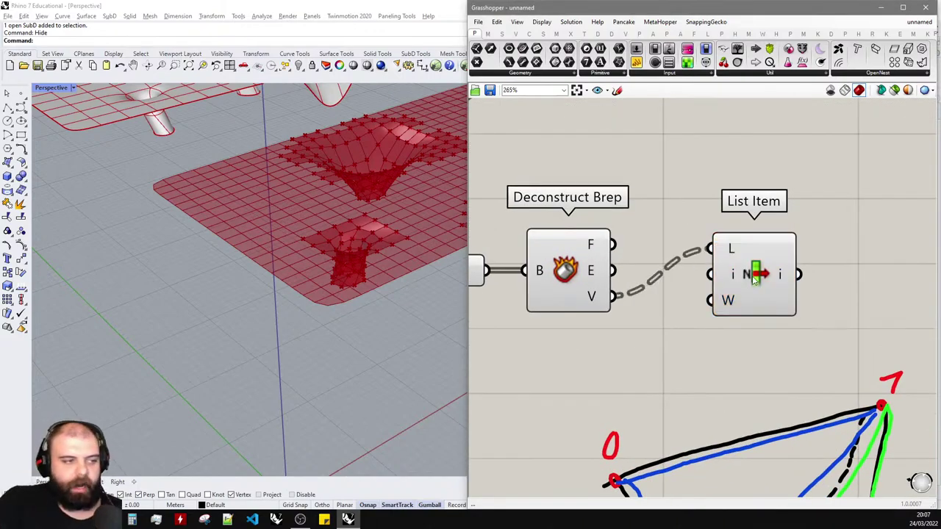
left_click_drag(755, 281, 704, 292)
scroll(732, 312, "up", 5)
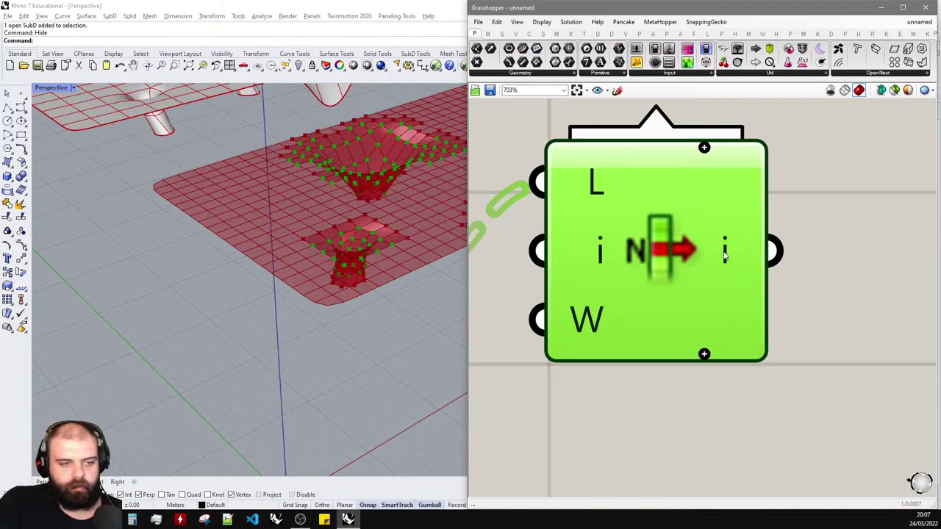
- Add three extra outputs, +1, +2 and +3, to the List Item component and nudge it slightly beside Deconstruct Brep
left_click(703, 354)
left_click(704, 355)
left_click(704, 354)
scroll(662, 308, "down", 5)
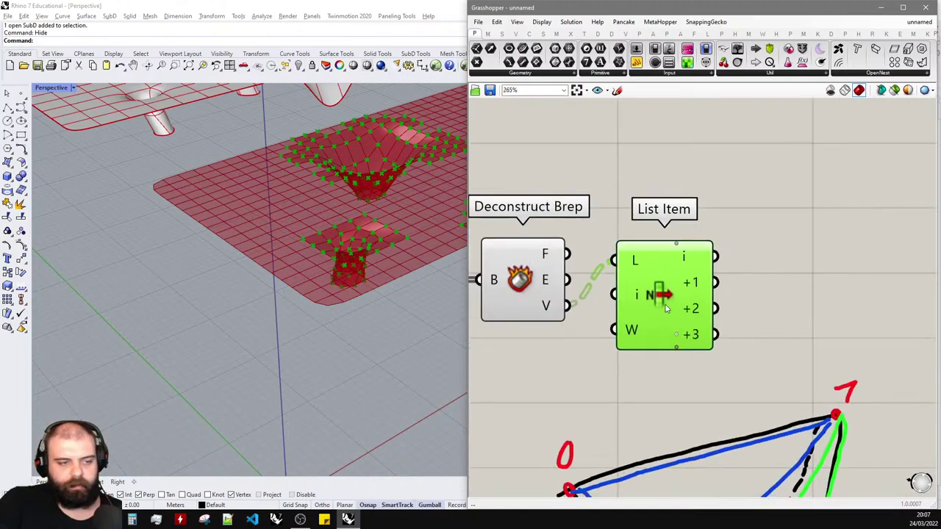
left_click(741, 281)
left_click(690, 302)
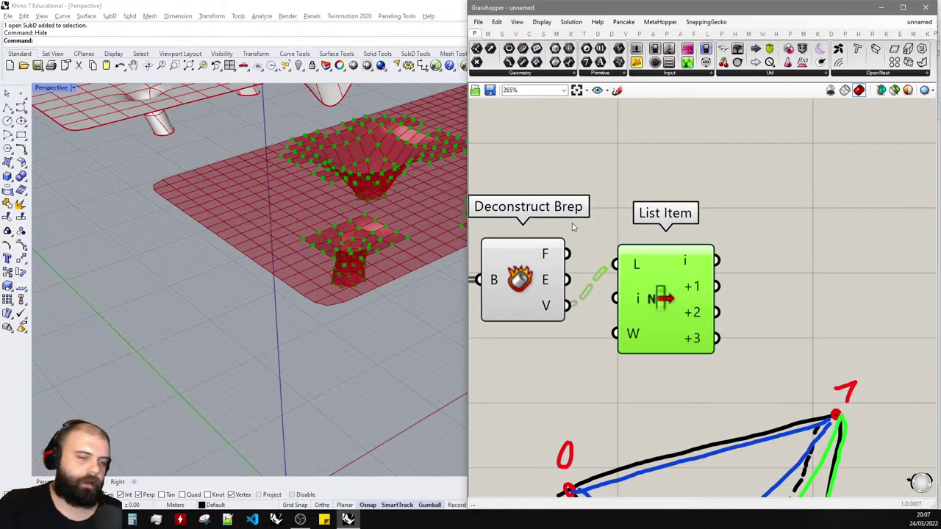
- Add a 4Point Surface component and place it on the far side of List Item from Deconstruct Brep
double_click(806, 242)
type("4")
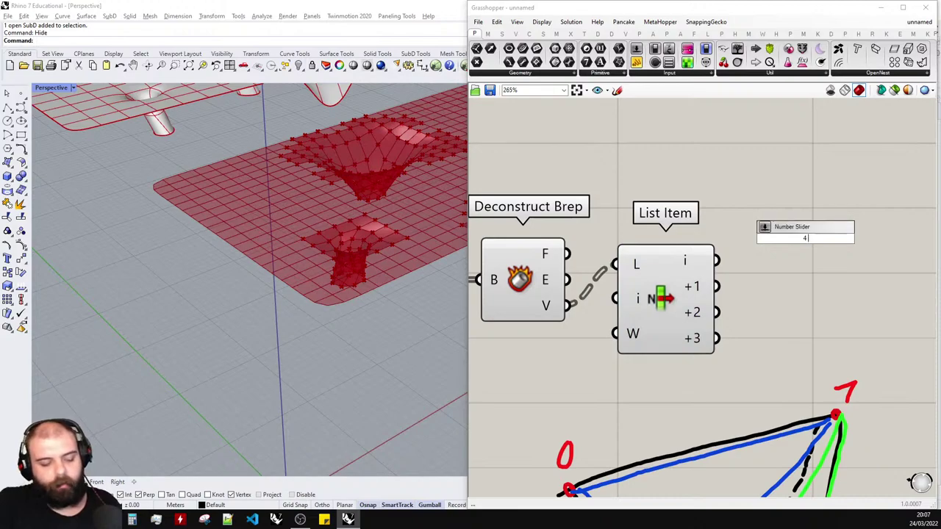
type(" point surf")
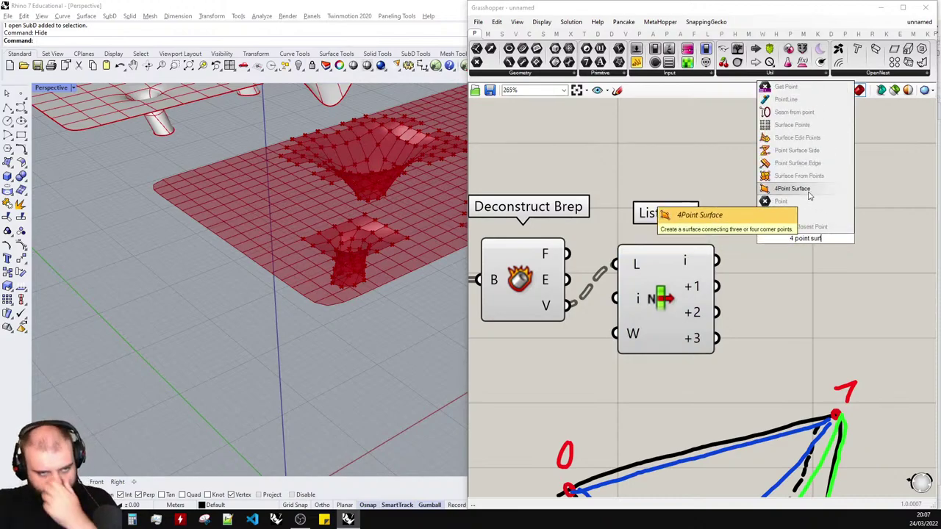
left_click(809, 192)
left_click_drag(830, 249, 867, 252)
left_click(754, 188)
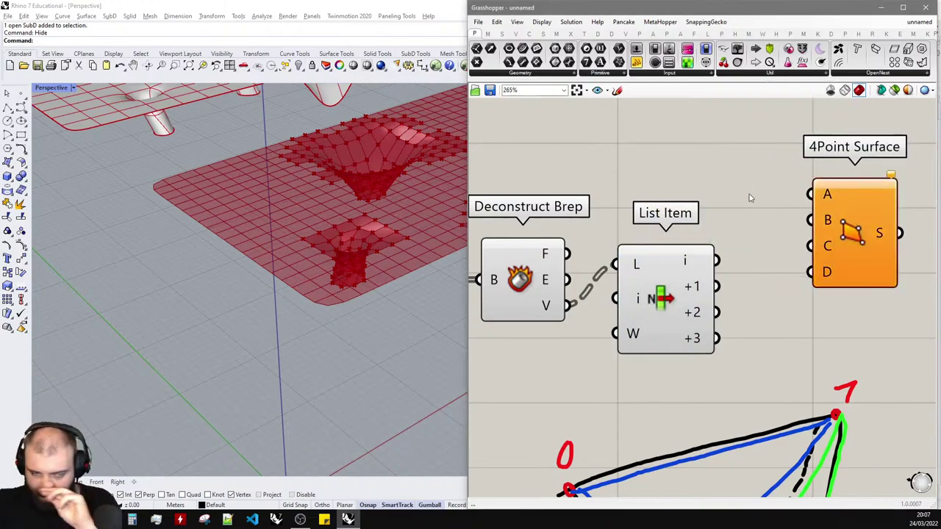
- Connect List Item's outputs i, +1 and +2 to 4Point Surface's inputs A, B and C, and inspect the resulting triangles on the model
scroll(753, 188, "down", 4)
scroll(811, 197, "up", 2)
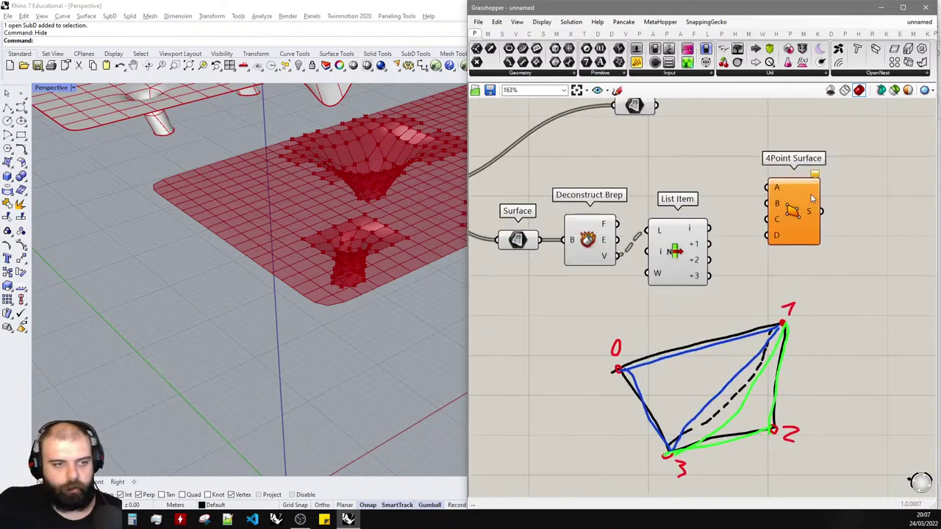
left_click_drag(709, 229, 766, 188)
left_click_drag(708, 244, 766, 203)
left_click_drag(709, 260, 770, 209)
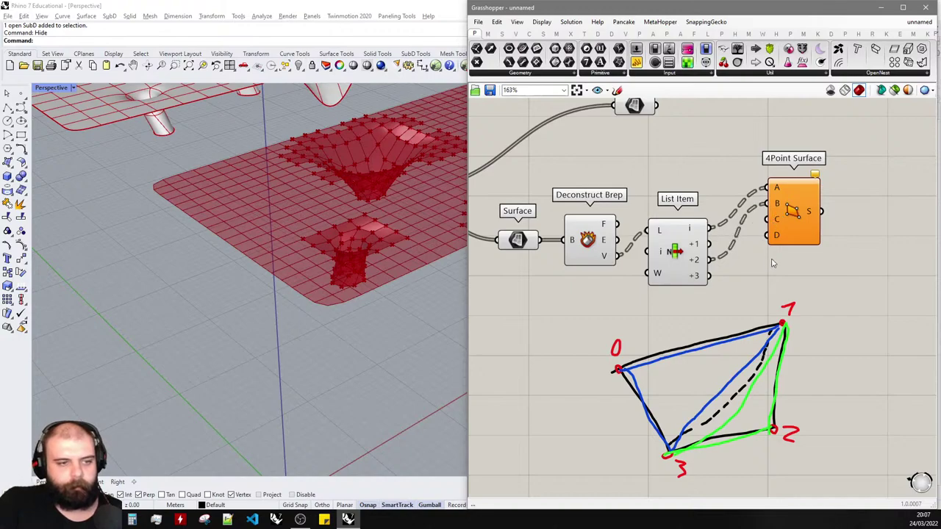
key("ctrl+z")
left_click_drag(710, 261, 772, 219)
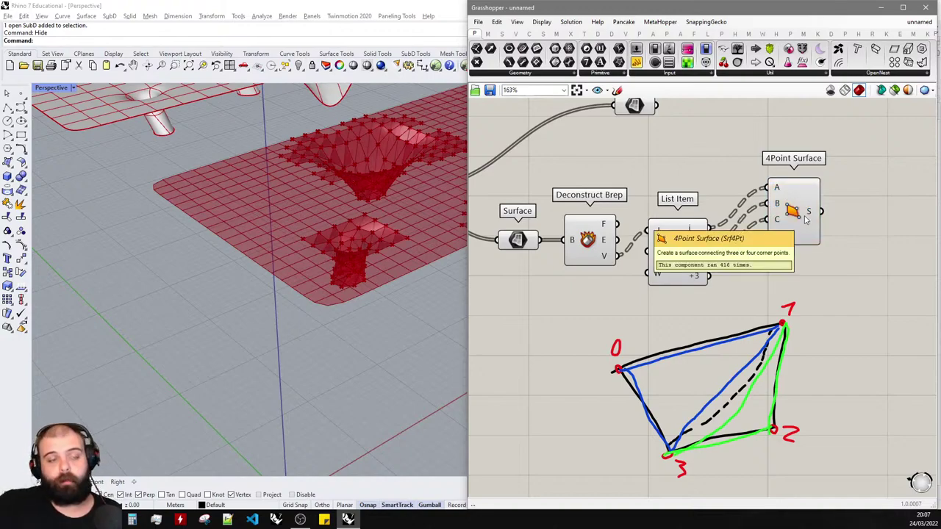
left_click(806, 219)
scroll(388, 228, "up", 10)
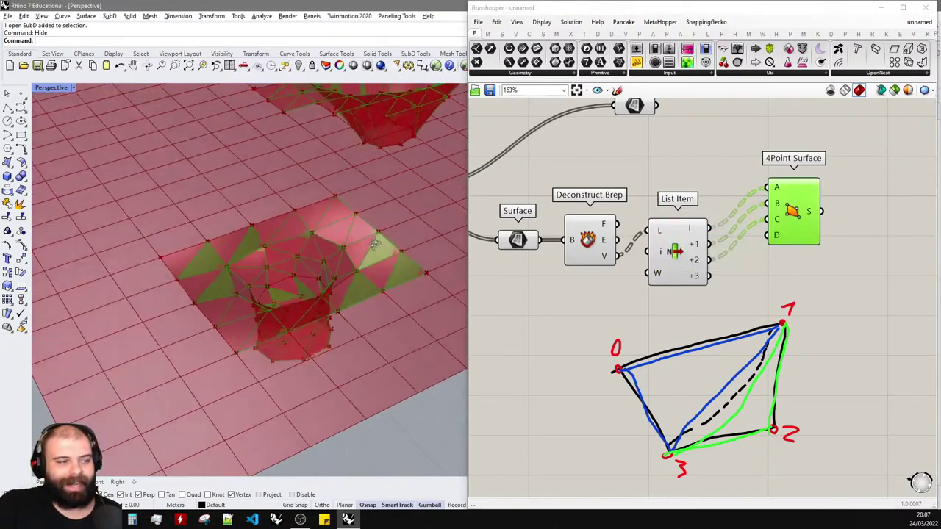
right_click_drag(349, 291, 356, 283)
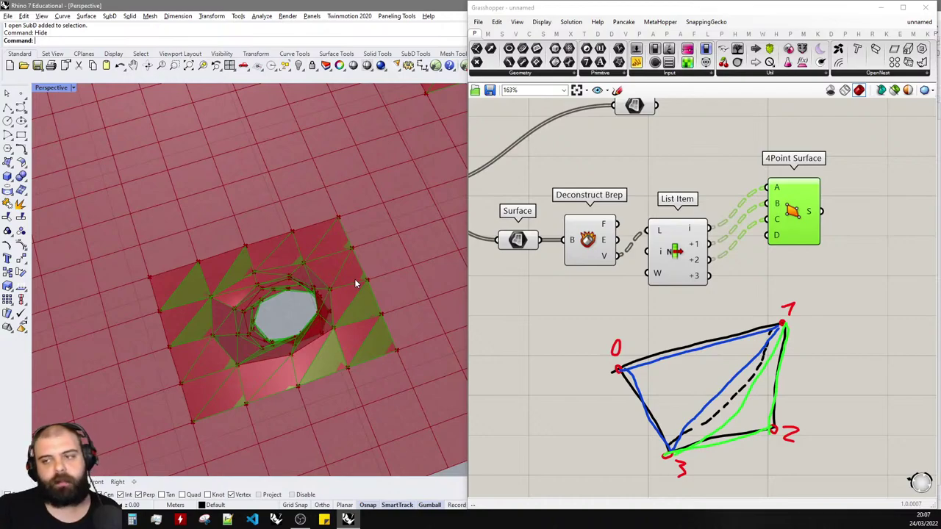
- Duplicate the 4Point Surface component with its input wires and place the copy just below the original
scroll(769, 250, "up", 4)
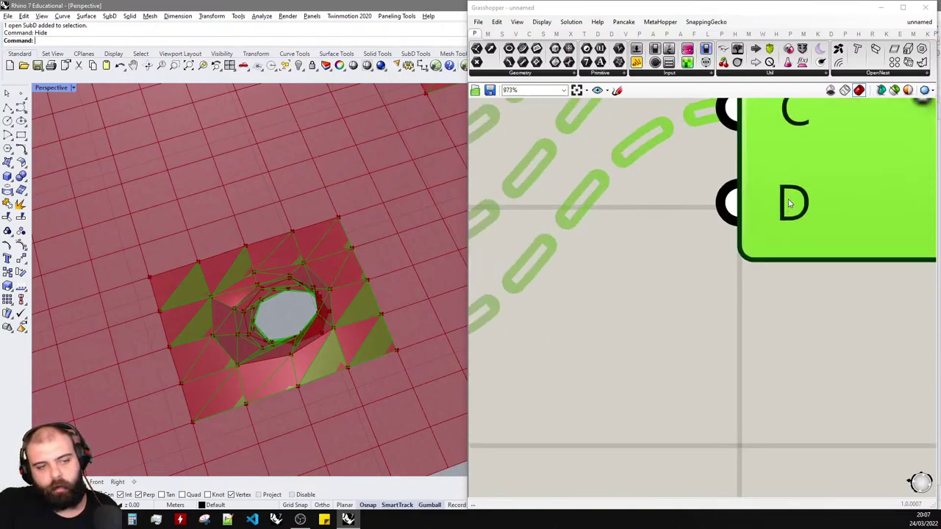
scroll(736, 263, "down", 5)
left_click_drag(744, 243, 751, 268)
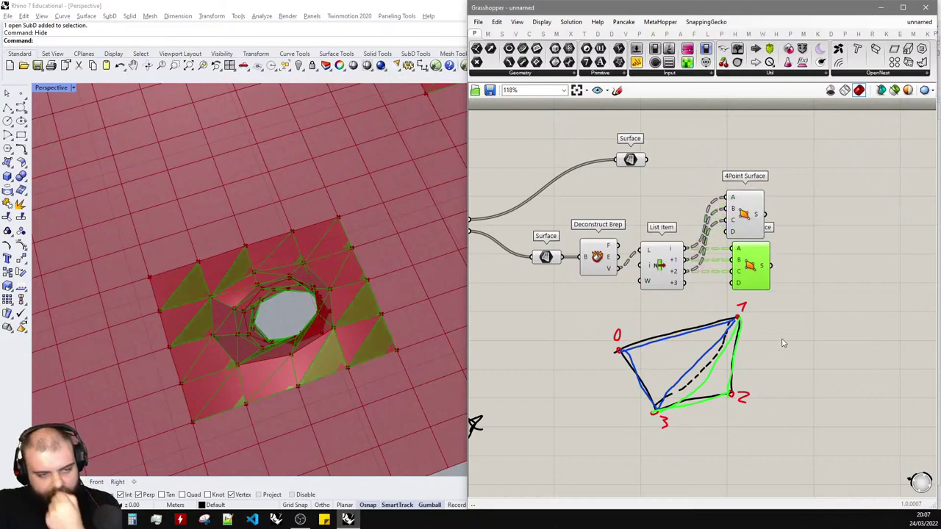
- Rewire the copied 4Point Surface so List Item's outputs +1, +2 and +3 feed its inputs A, B and C
scroll(696, 347, "up", 3)
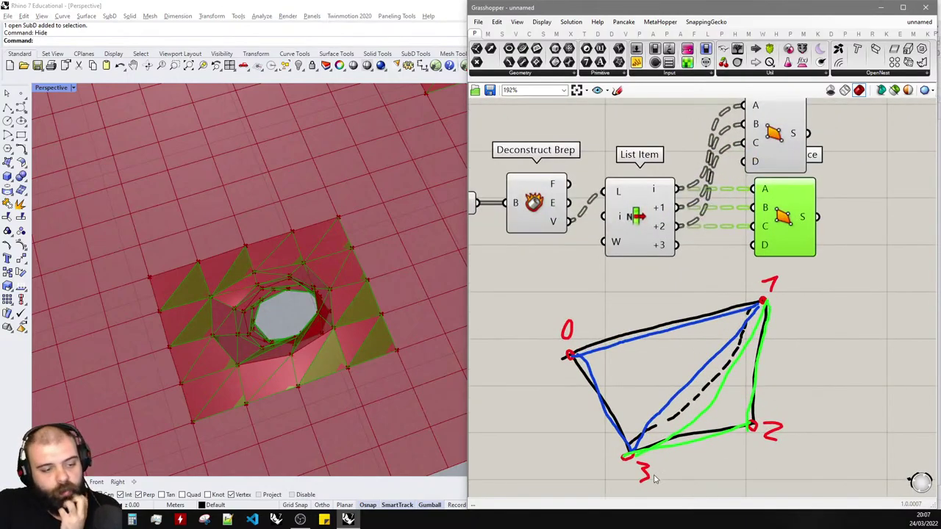
scroll(751, 199, "up", 3)
left_click_drag(630, 212, 746, 188)
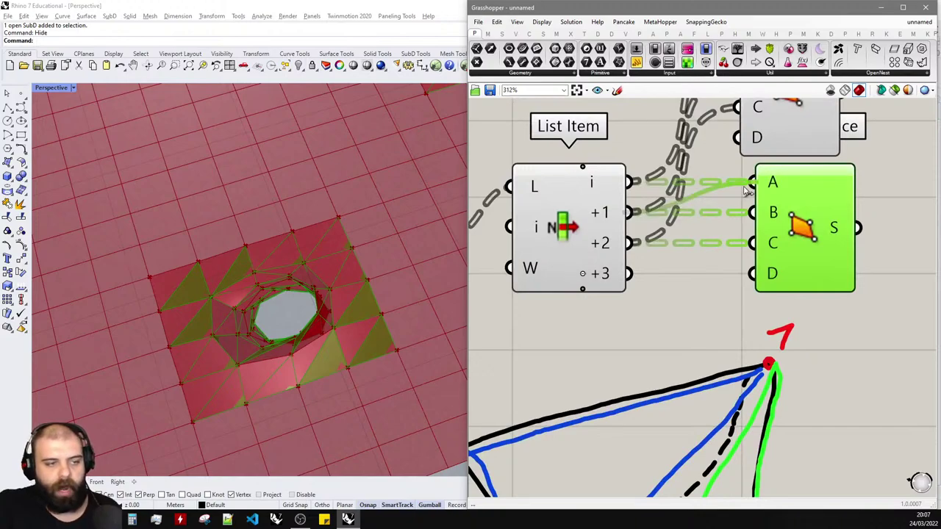
scroll(726, 189, "down", 1)
scroll(717, 193, "down", 1)
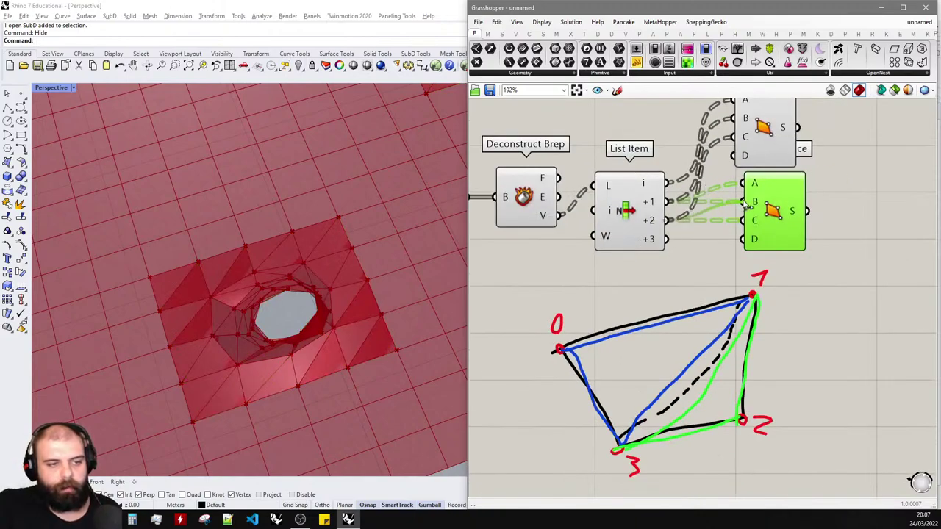
left_click_drag(667, 239, 741, 239)
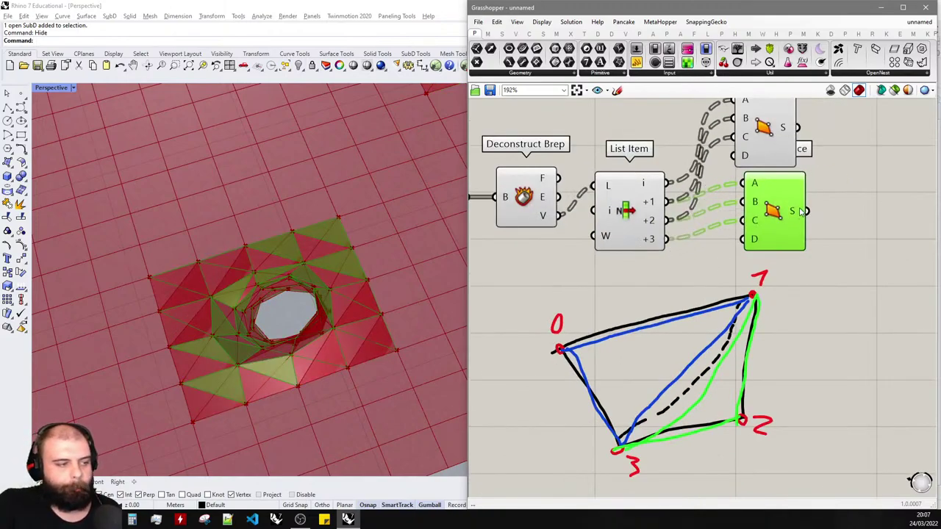
- Turn off the preview of the Deconstruct Brep, List Item and their source Surface components
scroll(694, 263, "down", 5)
left_click_drag(689, 262, 608, 229)
middle_click(608, 229)
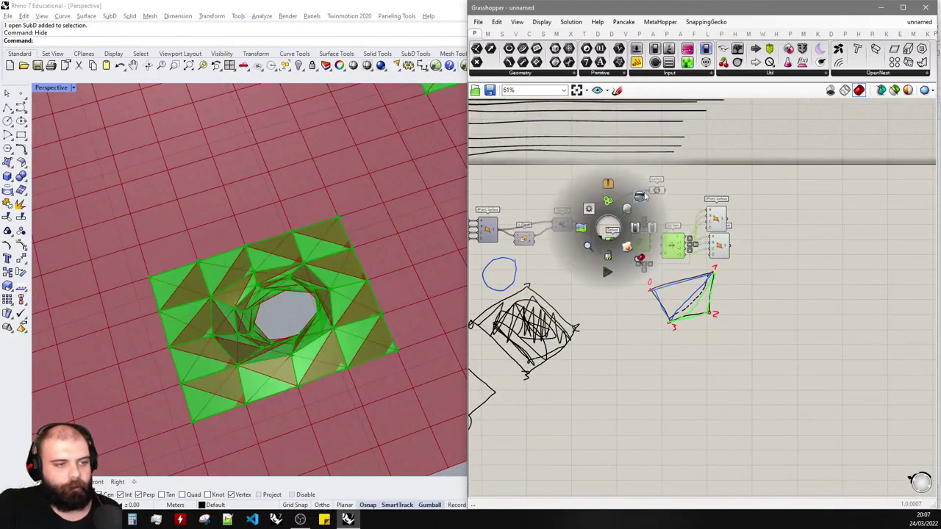
left_click(645, 195)
left_click(653, 261)
scroll(654, 261, "up", 3)
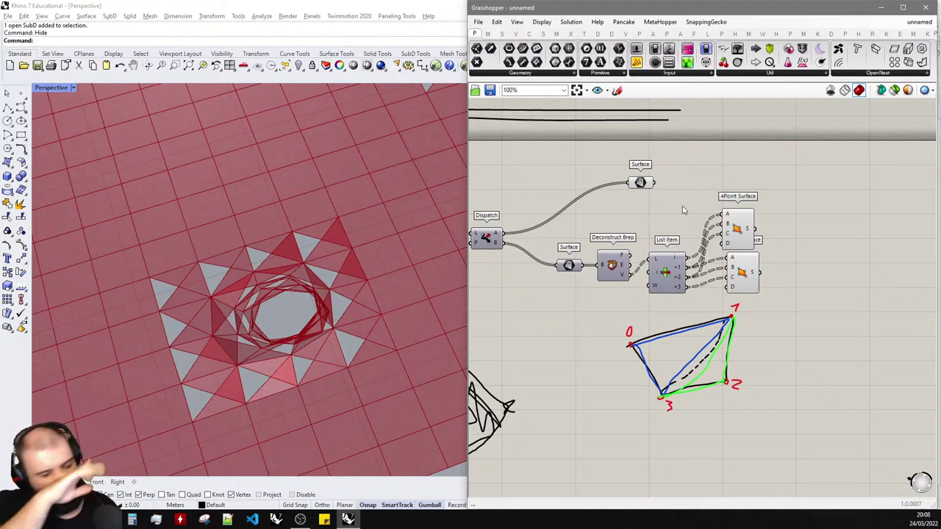
- Move the lower 4Point Surface down slightly and rewire List Item +2 to A, +3 to B and i to C
scroll(748, 268, "up", 2)
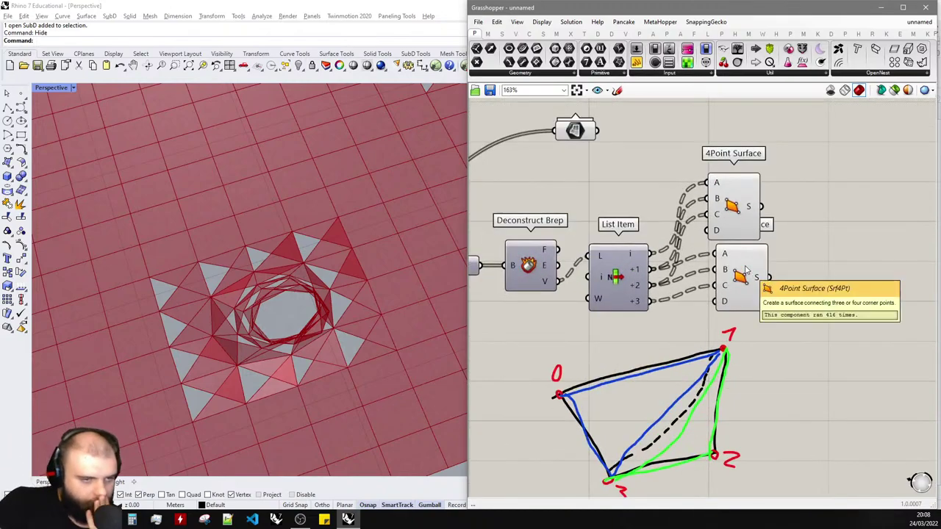
left_click_drag(726, 282, 725, 298)
left_click(774, 281)
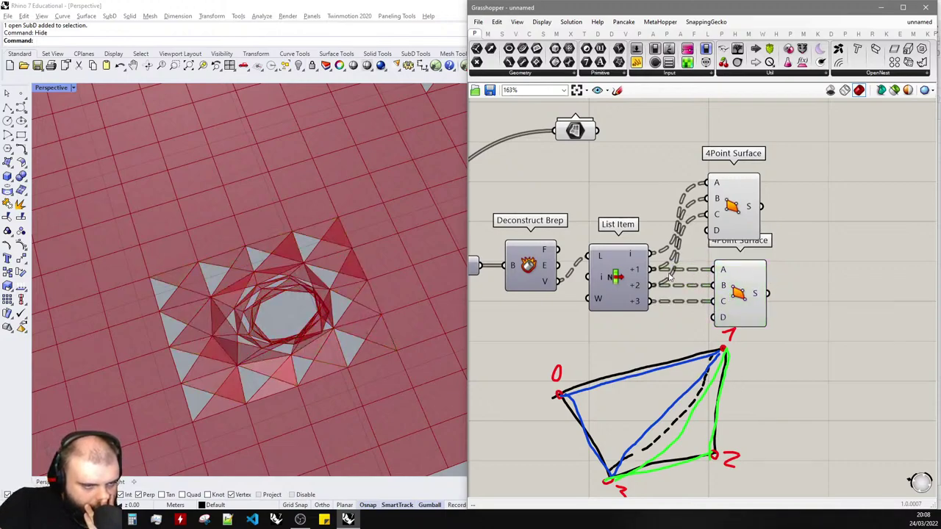
left_click_drag(648, 286, 717, 283)
left_click_drag(651, 257, 719, 318)
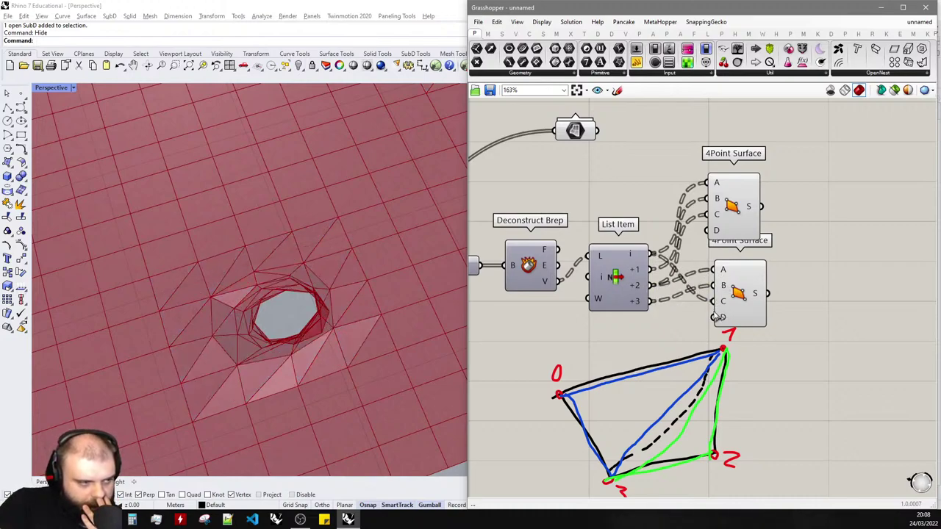
- Accept the sketch with dots marking corners 1, 2 and 3, and delete the whole numbered quad sketch from the canvas
scroll(727, 458, "up", 2)
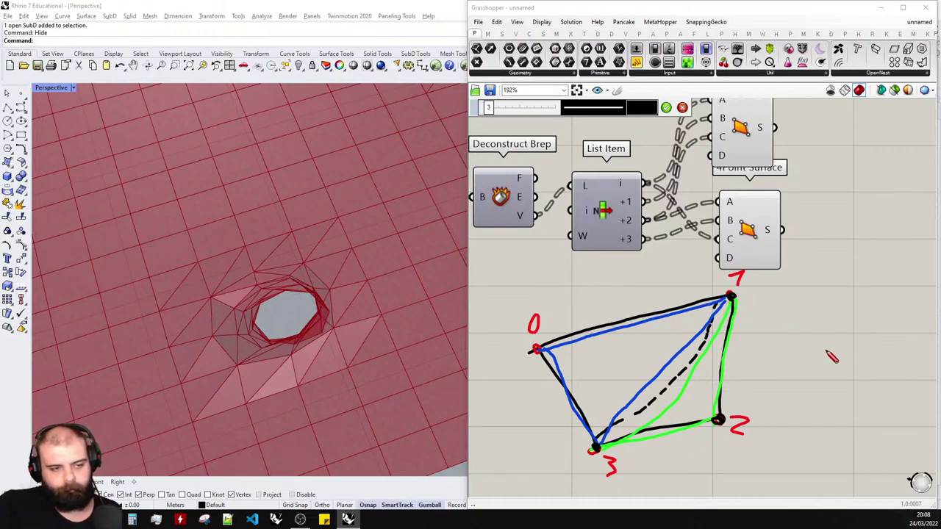
left_click(666, 108)
scroll(811, 412, "down", 3)
mouse_move(810, 412)
left_mouse_down()
mouse_move(627, 302)
mouse_move(786, 376)
left_mouse_up()
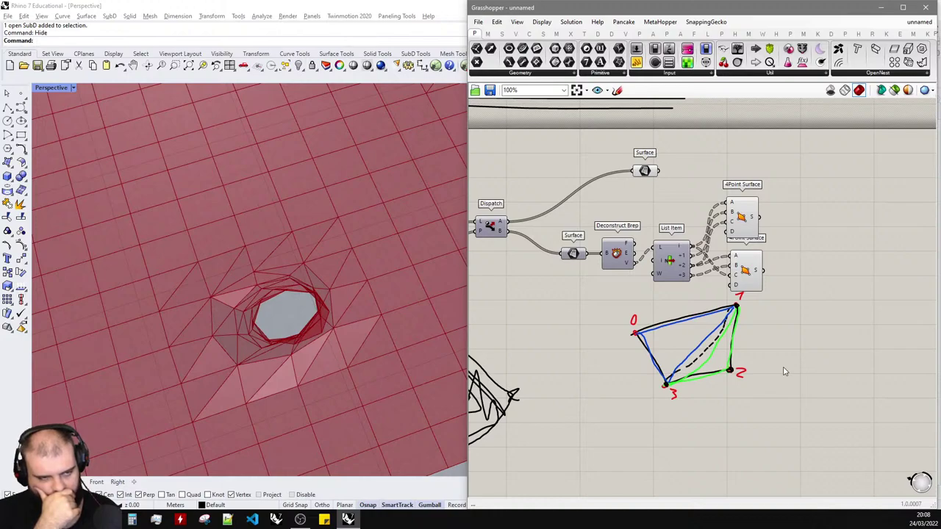
mouse_move(809, 410)
left_mouse_down()
mouse_move(672, 325)
mouse_move(683, 316)
left_mouse_up()
left_click_drag(740, 312, 733, 332)
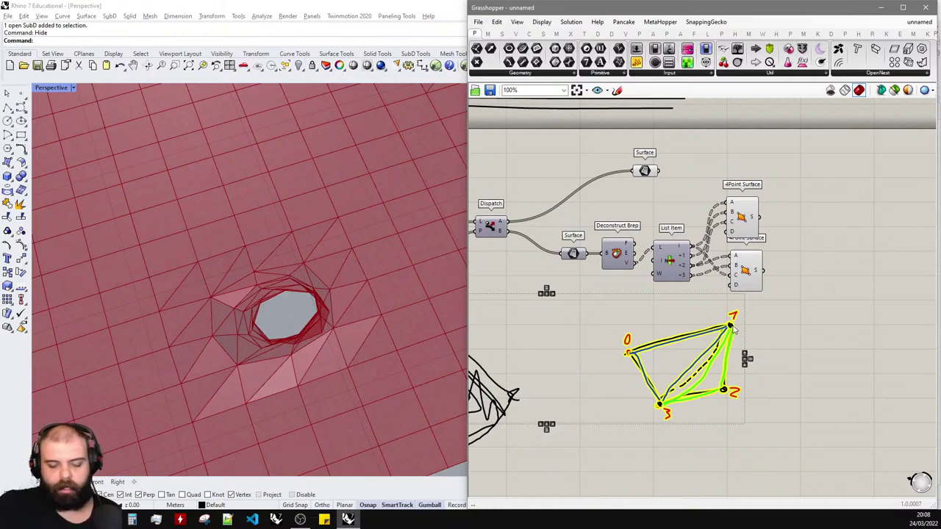
key("Delete")
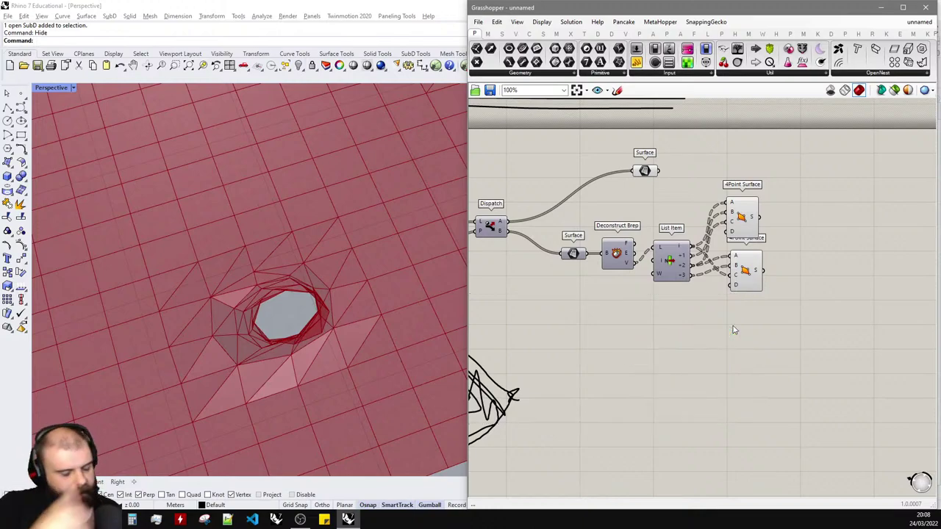
- Show all hidden objects in the Rhino model
scroll(168, 288, "down", 10)
right_click_drag(166, 289, 143, 300)
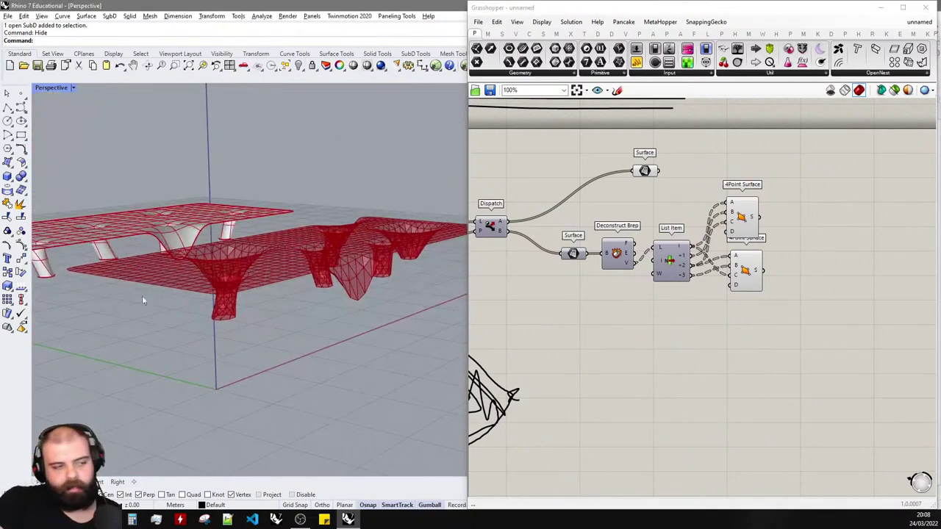
right_click_drag(284, 264, 397, 310)
scroll(362, 277, "up", 5)
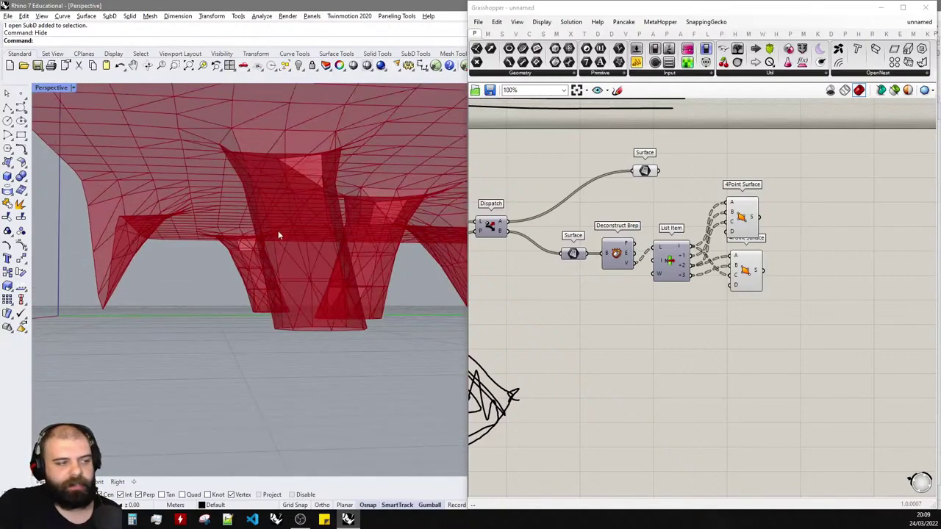
right_click_drag(278, 235, 225, 190)
left_click(306, 70)
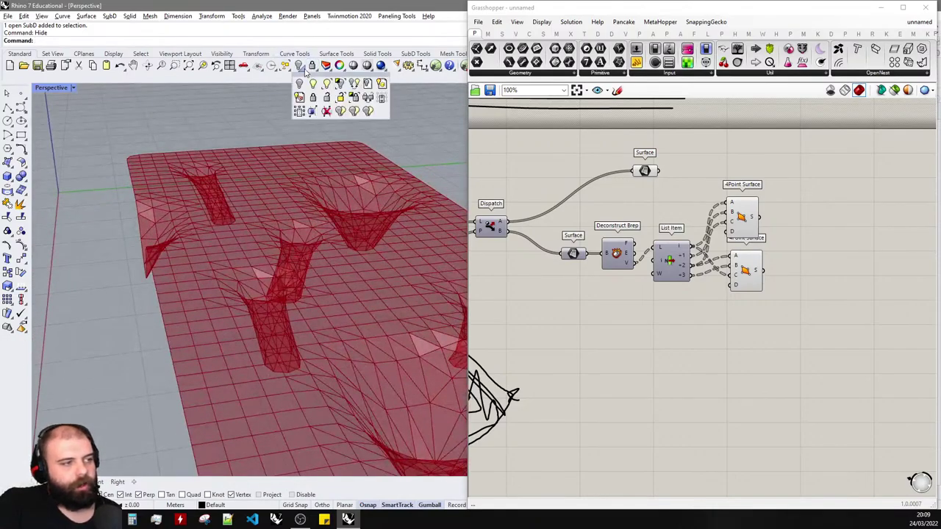
left_click(313, 84)
- Hide the closed extrusion slab beneath the SubD canopy
scroll(280, 129, "down", 5)
right_click_drag(281, 165, 334, 147)
scroll(344, 260, "up", 4)
left_click(344, 260)
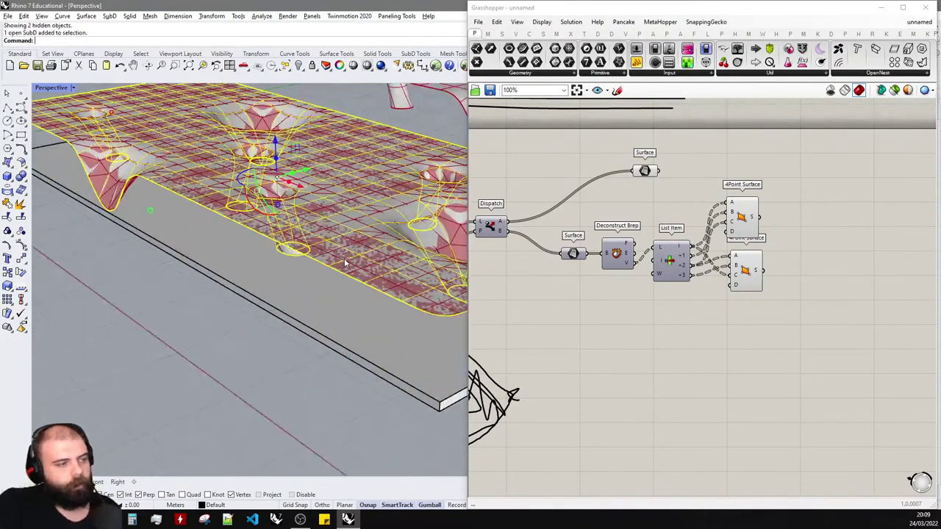
scroll(344, 258, "down", 4)
left_click(290, 310)
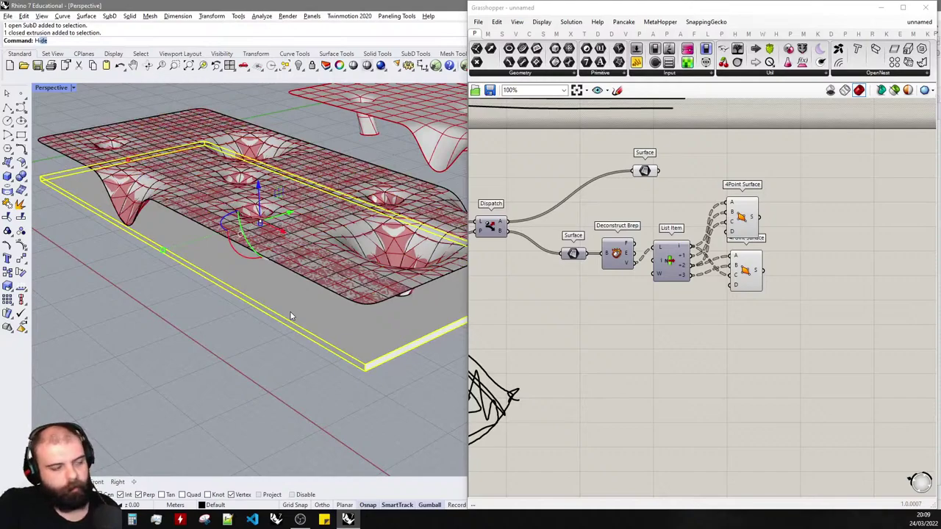
key("Return")
- Pull one SubD edge on the canopy's near border straight down to form another leg
scroll(289, 311, "up", 4)
left_click(317, 299)
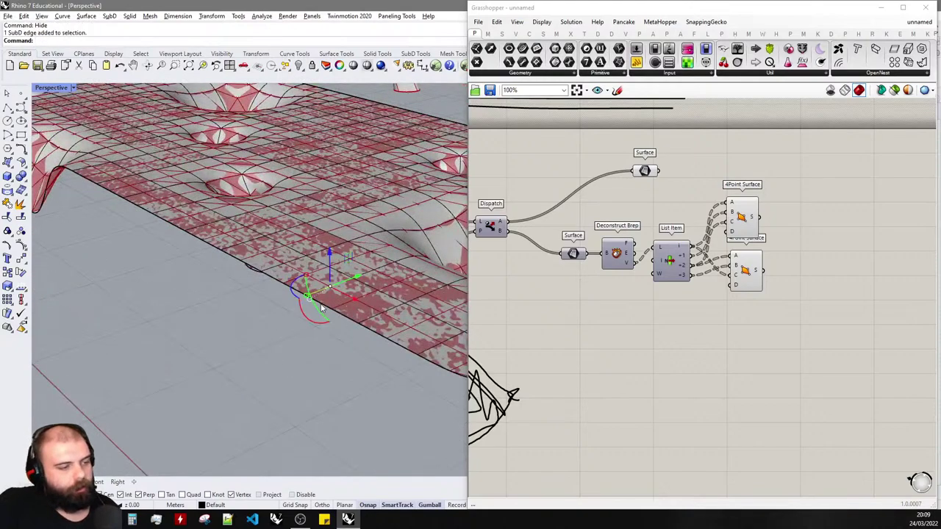
key("Escape")
left_click(324, 307, "ctrl+shift")
scroll(235, 246, "down", 3)
left_click_drag(295, 255, 297, 346)
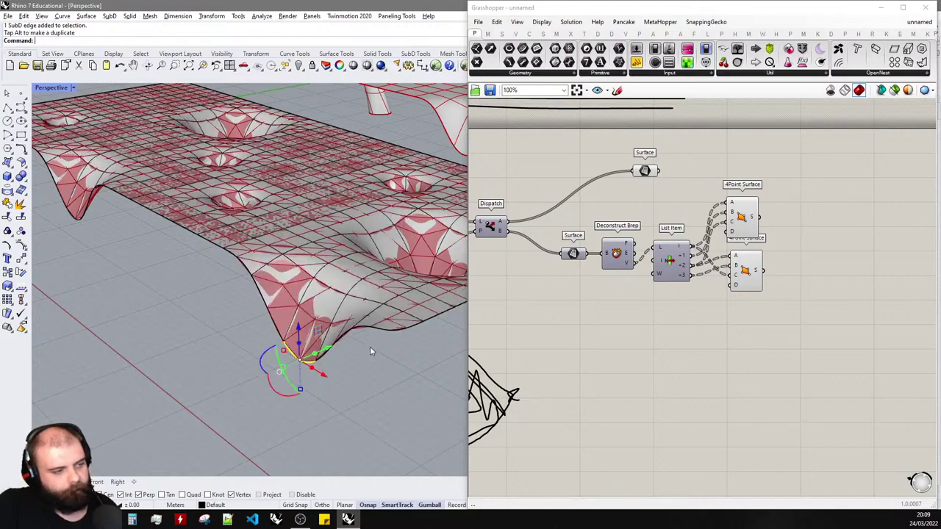
- Hide the SubD canopy so only the Grasshopper panel preview remains, and inspect the new leg
left_click(353, 313)
type("Hide")
key("Return")
scroll(322, 293, "up", 3)
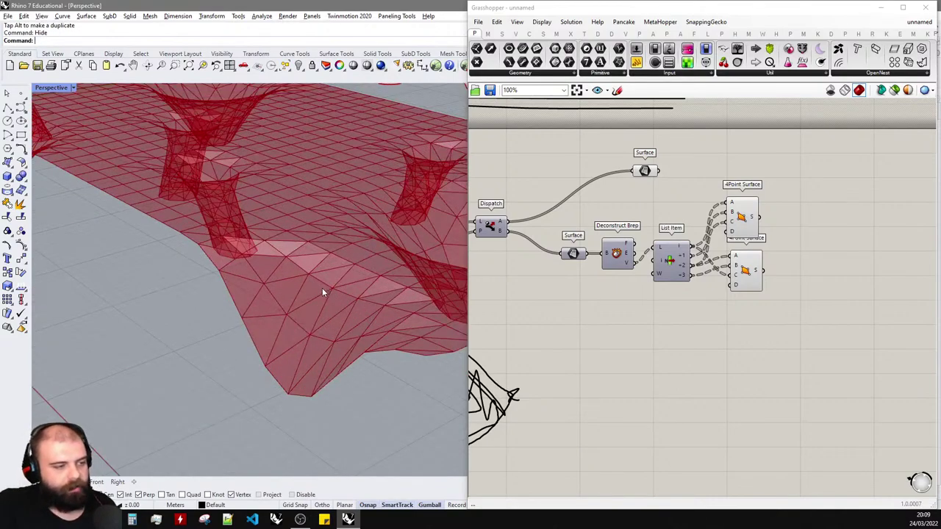
right_click_drag(327, 273, 283, 255)
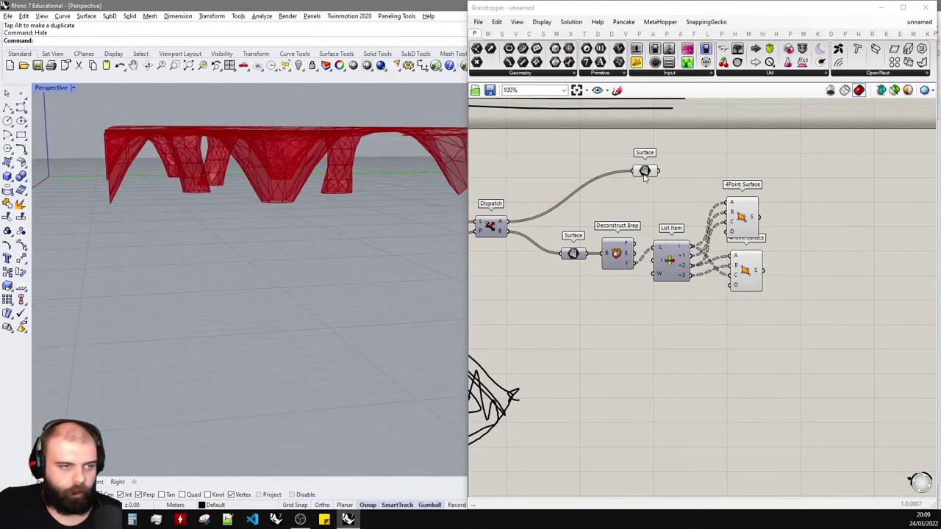
- Align the upper Surface parameter above the 4Point Surface components and add a new Surface parameter beside them
left_click_drag(644, 175, 741, 175)
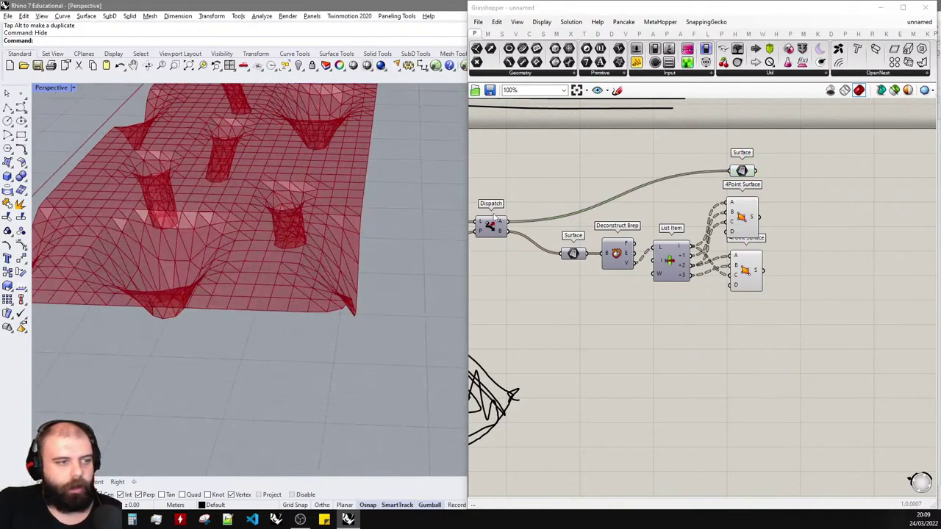
scroll(420, 238, "down", 5)
right_click_drag(404, 241, 390, 248)
left_click_drag(810, 298, 802, 186)
left_click(808, 186)
double_click(808, 186)
type("surf")
left_click(815, 146)
- Merge the upper Surface and both 4Point Surface outputs into the new Surface parameter, with its input flattened
scroll(773, 171, "up", 2)
left_click_drag(755, 235, 802, 187, "shift")
left_click_drag(760, 309, 805, 184, "shift")
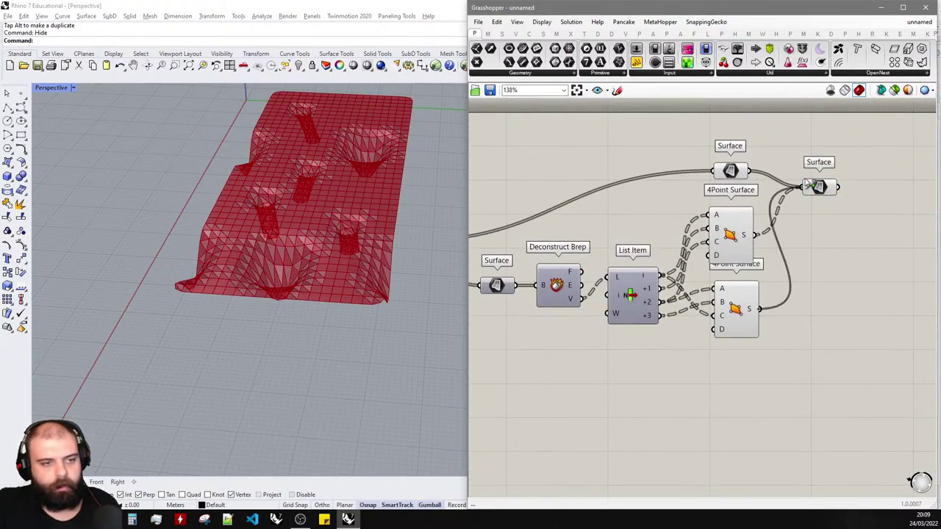
- Turn off the preview of the upper Surface parameter and both 4Point Surface components
left_click_drag(778, 336, 691, 140)
middle_click(704, 155)
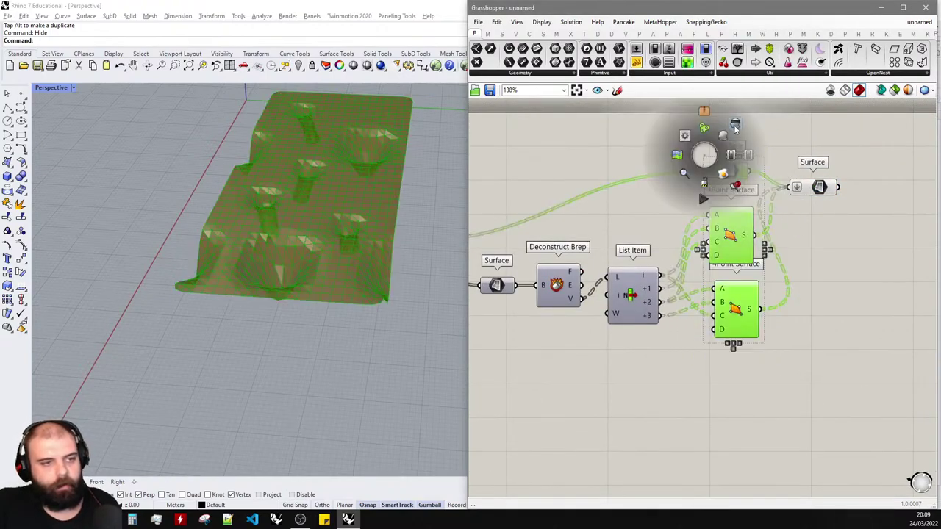
left_click(734, 128)
right_click_drag(309, 222, 341, 200)
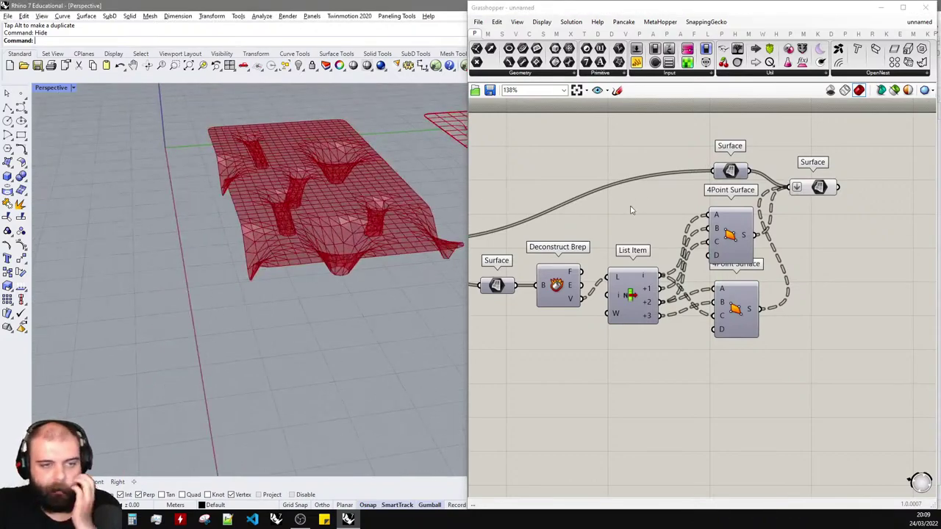
- Add a Custom Preview component and feed its G input from the merged Surface parameter
scroll(632, 211, "down", 2)
scroll(763, 185, "up", 3)
left_click_drag(760, 206, 774, 207)
double_click(861, 189)
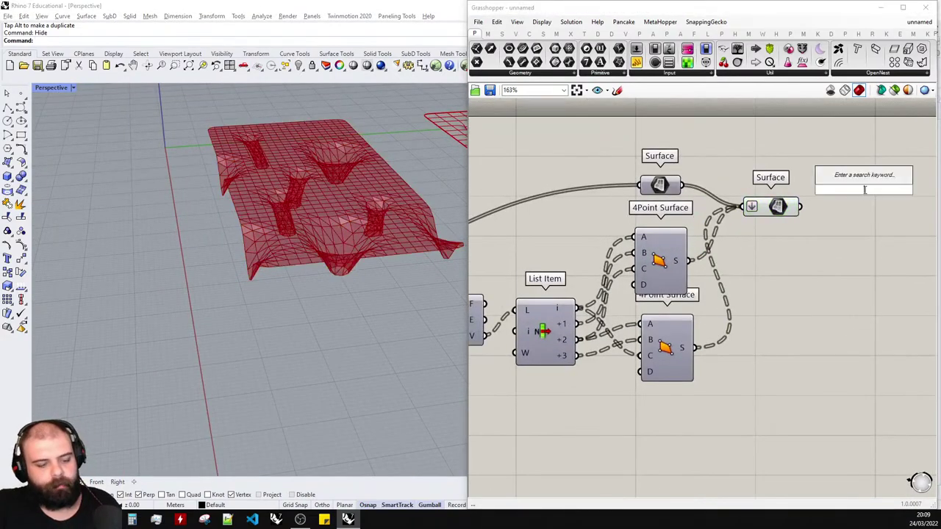
type("custom prev")
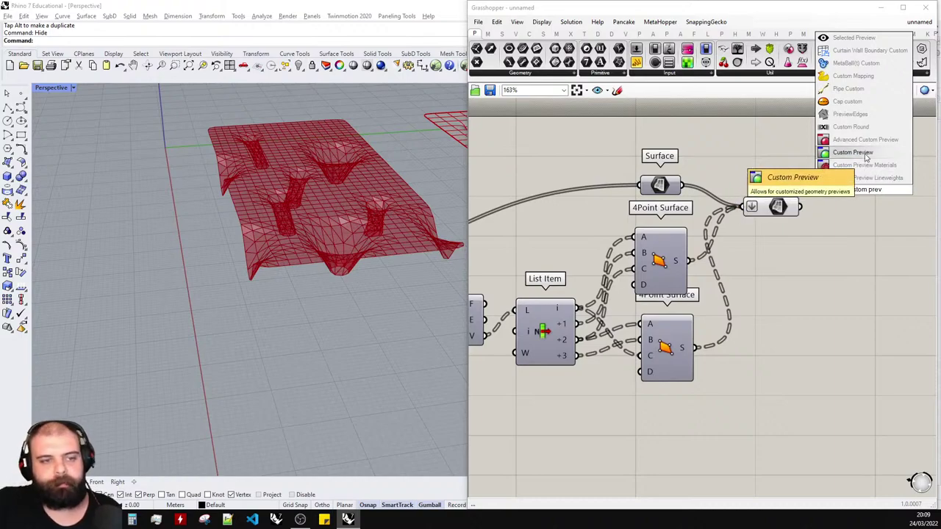
left_click(864, 154)
left_click_drag(803, 206, 844, 188)
right_click_drag(900, 205, 765, 212)
scroll(867, 211, "up", 1)
left_click_drag(719, 203, 809, 233)
- Add a Colour Swatch and connect it to the Custom Preview's M input
double_click(689, 269)
type("swat")
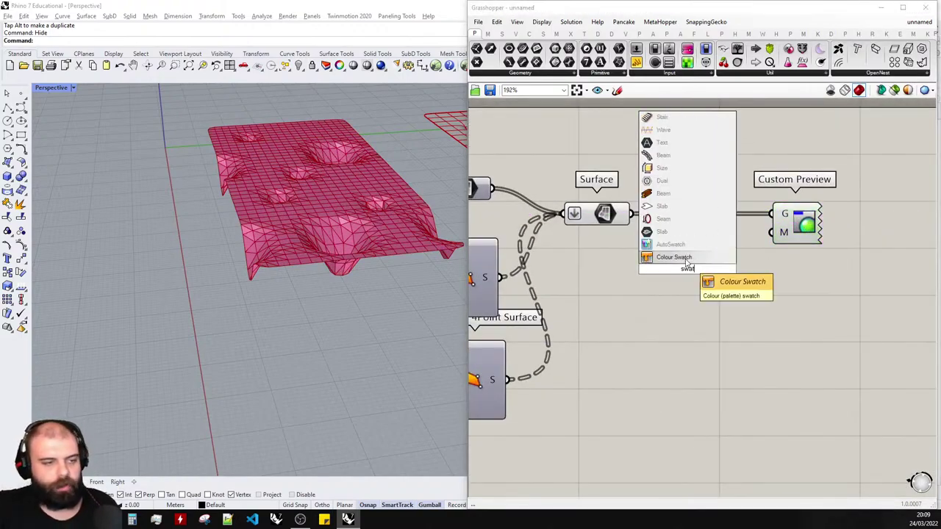
left_click(691, 258)
left_click_drag(730, 269, 770, 233)
- Set the Colour Swatch to a translucent light blue
left_click(716, 269)
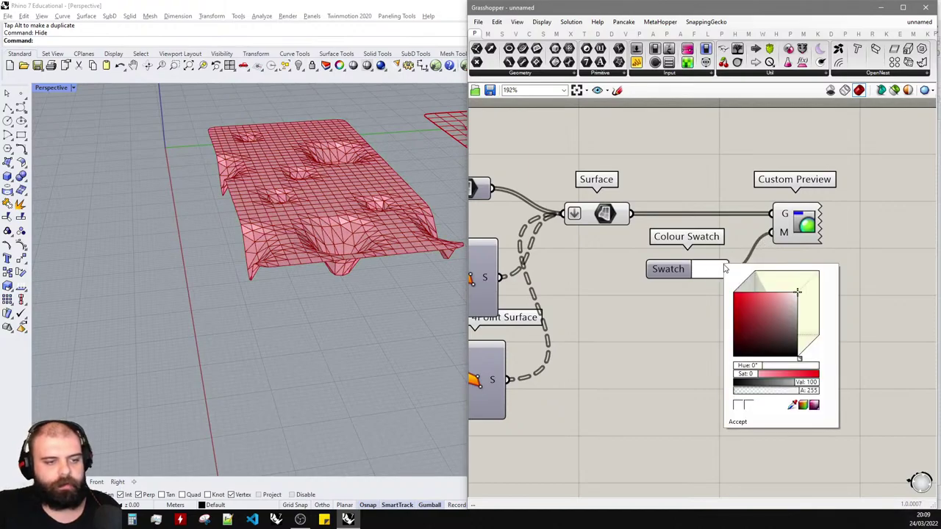
left_click_drag(752, 375, 781, 390)
left_click(596, 341)
- Turn off the merged Surface parameter's preview and inspect the blue surfaces up close
scroll(691, 330, "down", 5)
left_click(650, 277)
middle_click(628, 251)
left_click(648, 218)
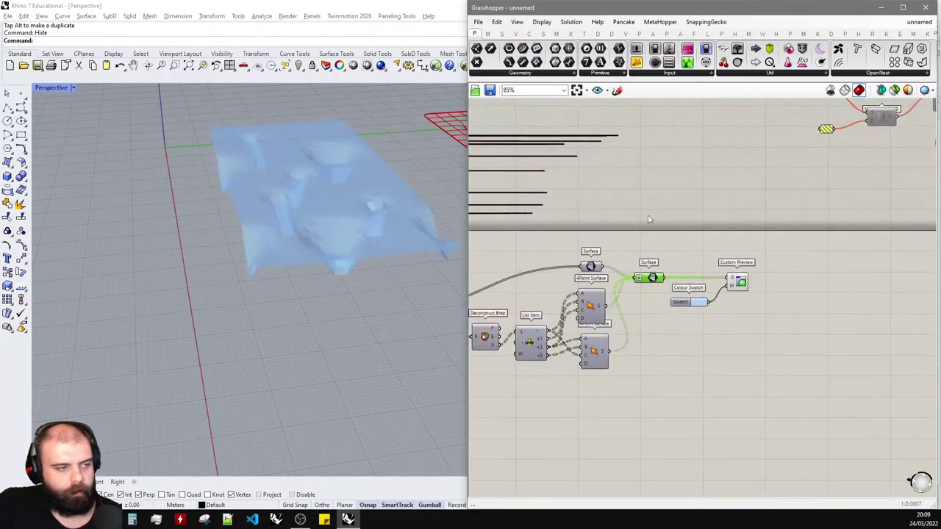
scroll(345, 225, "up", 3)
right_click_drag(344, 224, 277, 221)
scroll(382, 206, "up", 10)
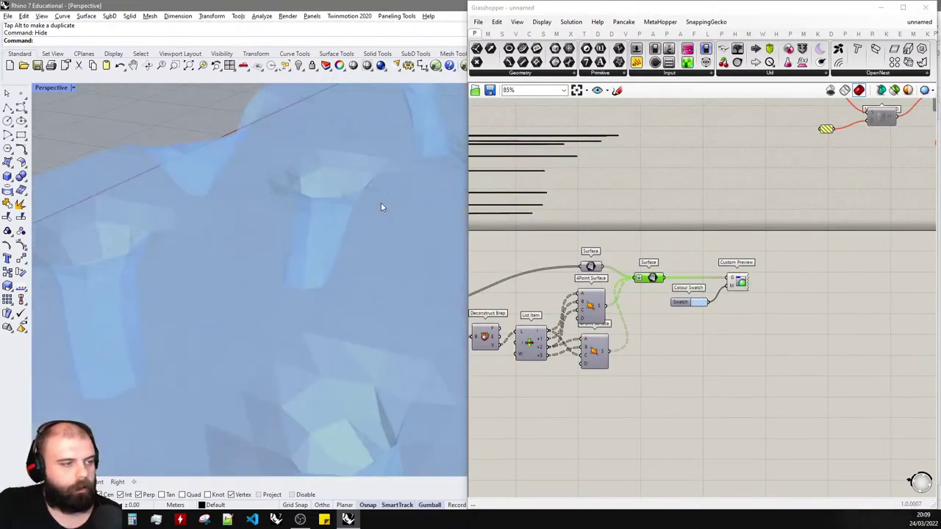
- Turn the merged Surface parameter's preview back on and examine the panel edges
left_click_drag(769, 269, 671, 342)
scroll(706, 311, "up", 3)
left_click(607, 273)
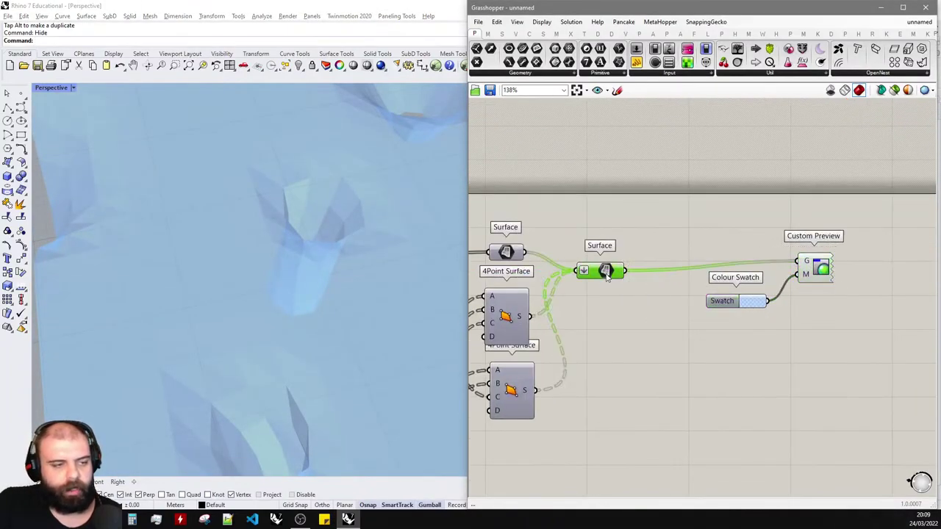
middle_click(607, 273)
left_click(624, 255)
scroll(332, 219, "down", 10)
right_click_drag(331, 220, 288, 229)
scroll(290, 231, "up", 5)
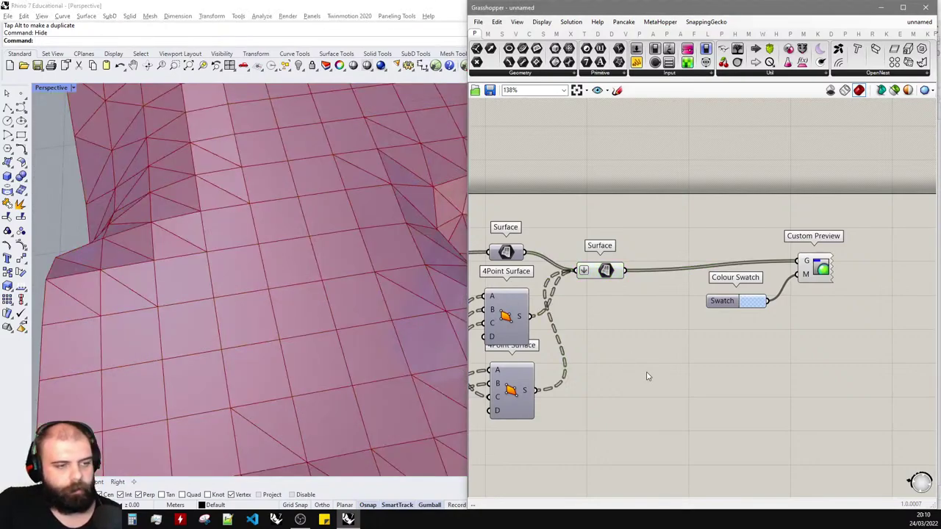
- Add a Curve parameter and feed it from the merged Surface parameter to extract the panel outlines
double_click(647, 372)
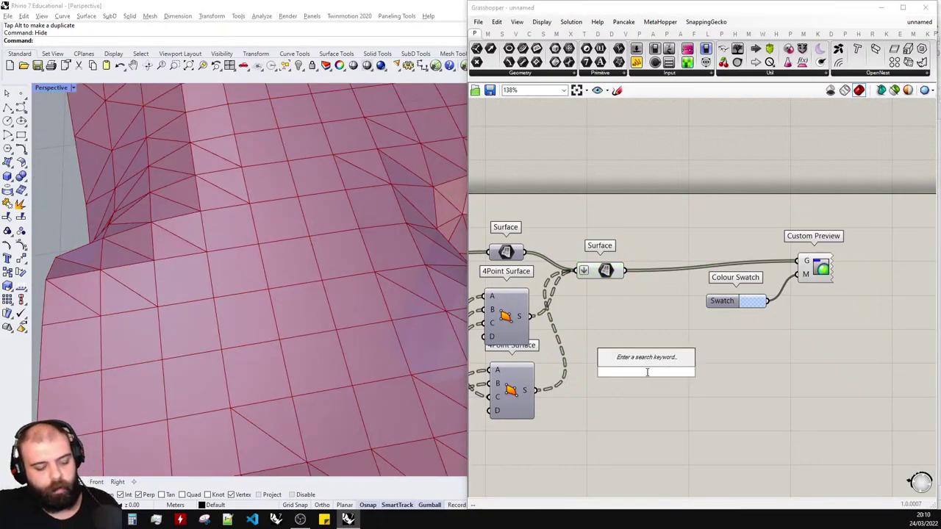
type("curve")
key("Return")
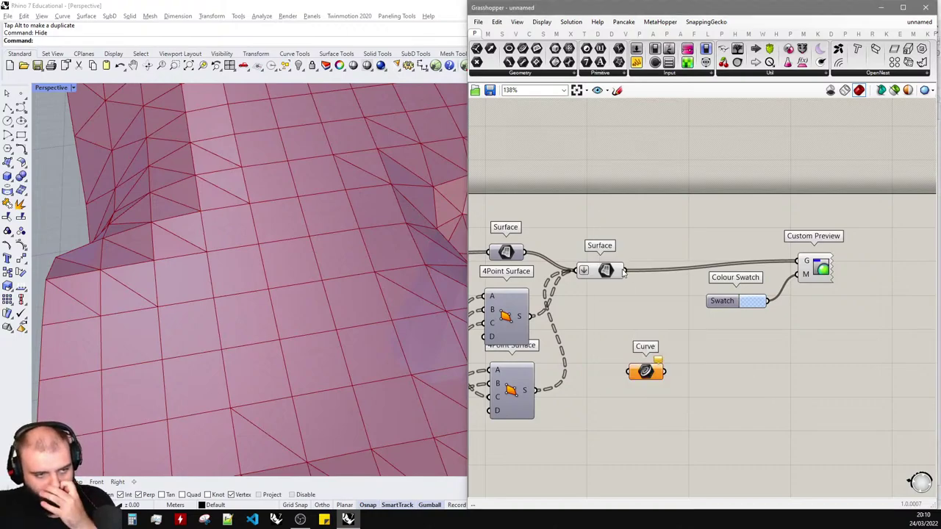
left_click_drag(624, 271, 626, 371)
scroll(625, 280, "down", 2)
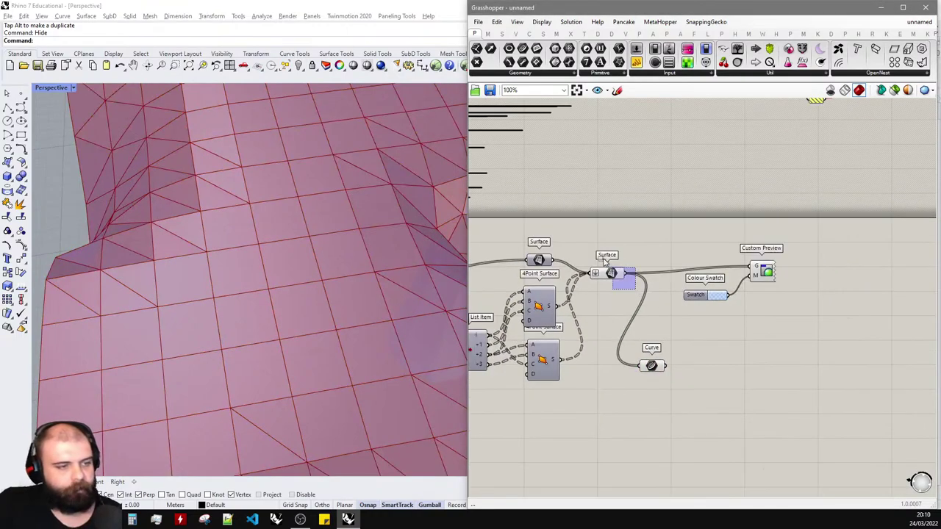
- Turn off the merged Surface parameter's preview and select the Curve parameter to highlight the panel outlines
left_click_drag(604, 260, 599, 254)
middle_click(598, 254)
left_click(629, 226)
scroll(294, 243, "down", 7)
right_click_drag(287, 258, 189, 204)
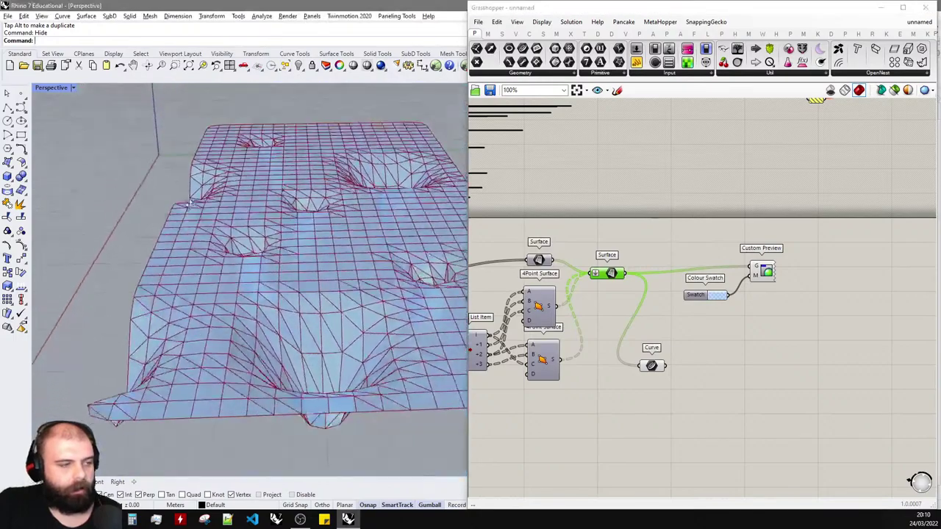
left_click(651, 366)
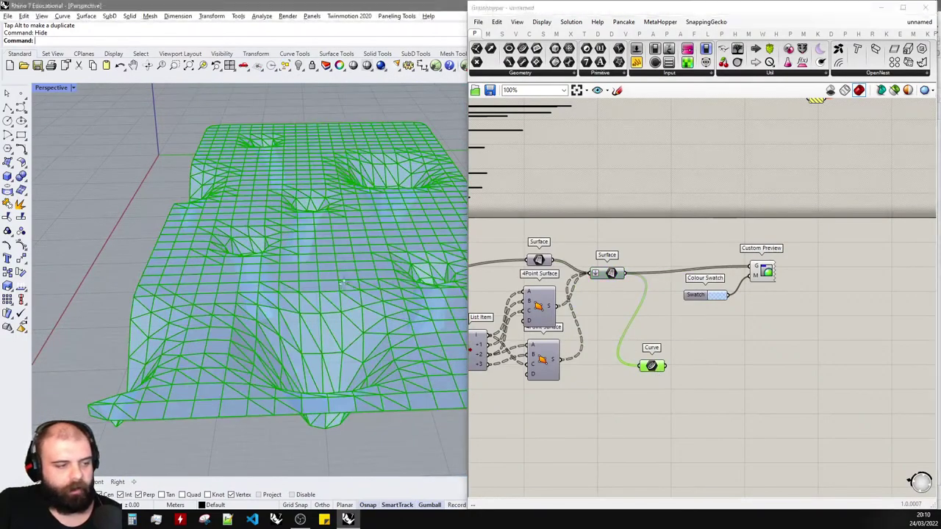
- Add a removeDuplicateLines component and feed its line input from the Curve parameter holding the panel outlines
scroll(685, 369, "up", 1)
scroll(686, 370, "up", 1)
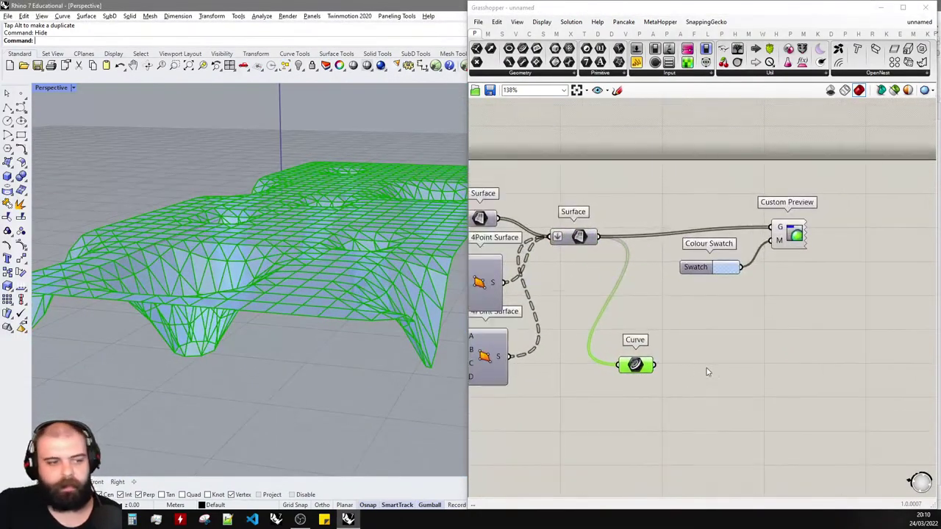
right_click_drag(401, 288, 333, 252)
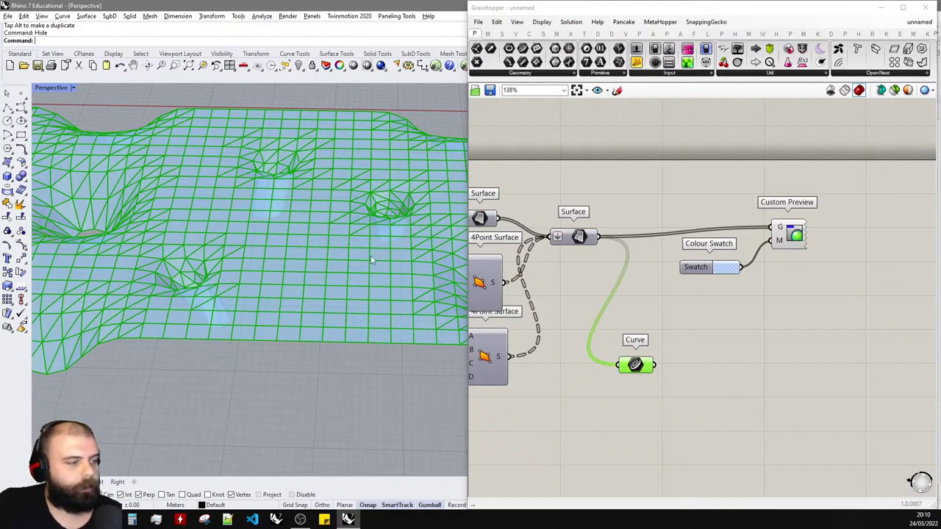
scroll(358, 303, "up", 5)
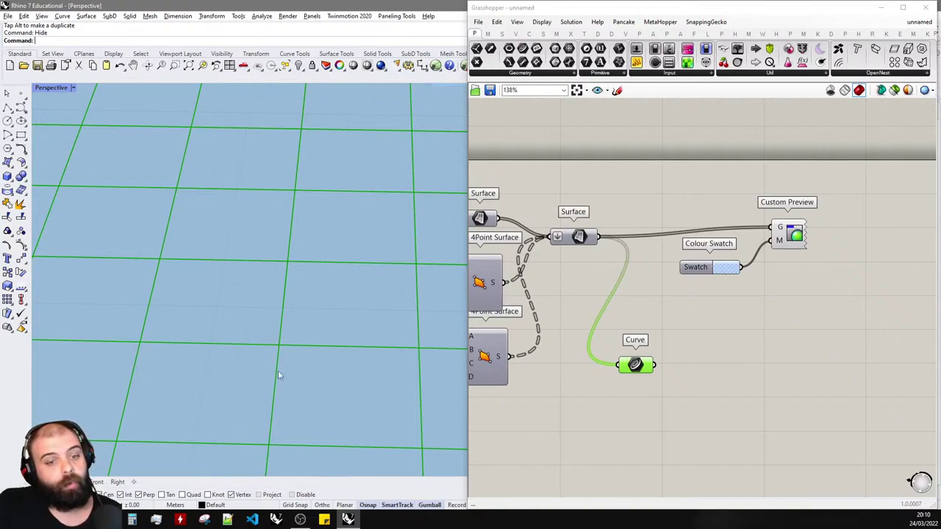
double_click(704, 355)
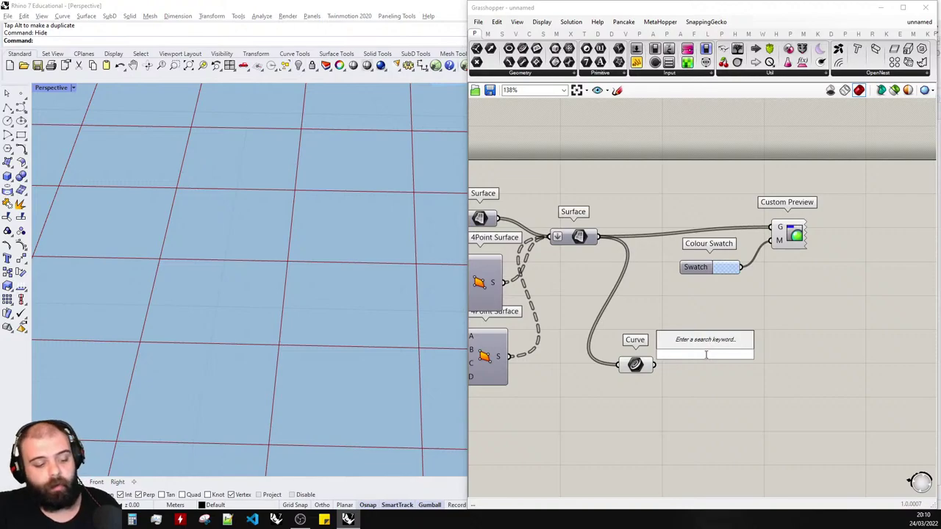
type("remove duplicate")
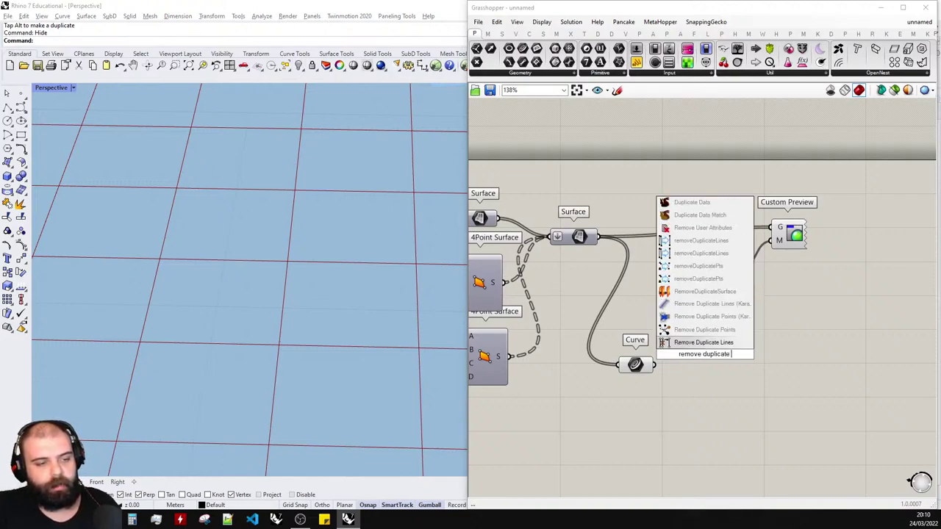
left_click(702, 241)
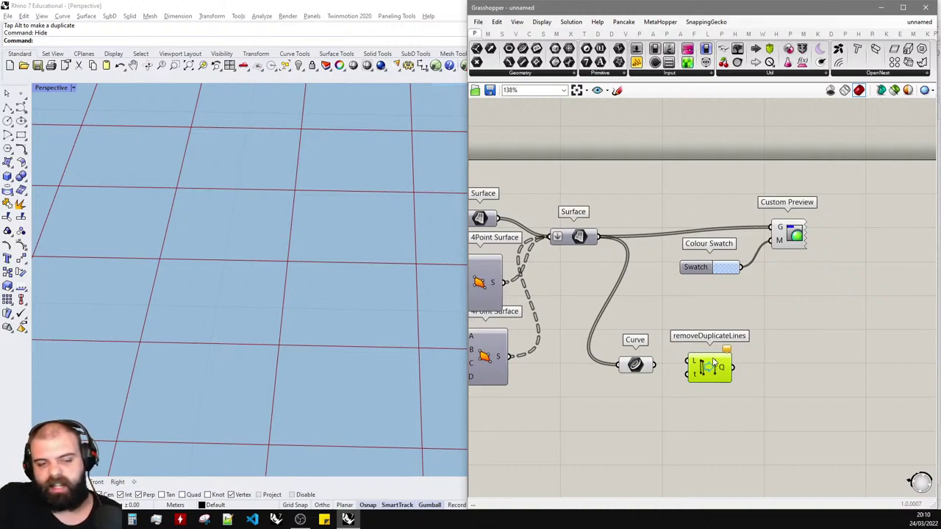
left_click_drag(647, 365, 752, 365)
scroll(714, 369, "up", 2)
left_click(692, 387)
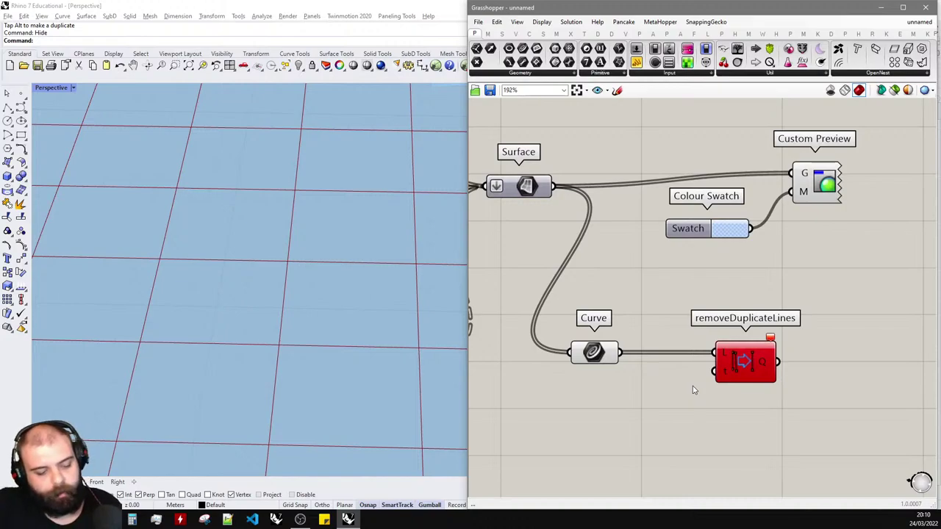
- Try to convert the panel outlines to lines by feeding the Curve parameter into a new Line parameter
double_click(692, 389)
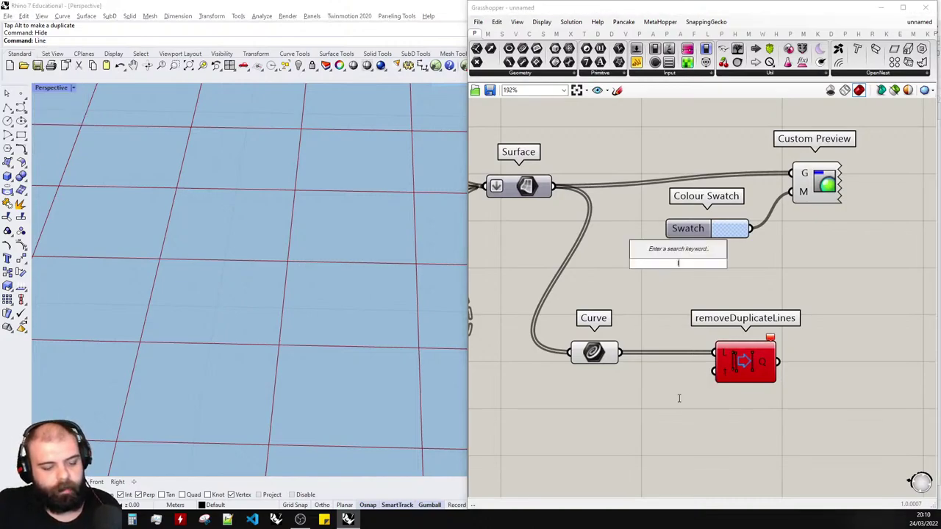
type("libne")
left_click(679, 390)
left_click_drag(630, 365, 652, 397)
left_click_drag(675, 398, 655, 339)
mouse_move(678, 325)
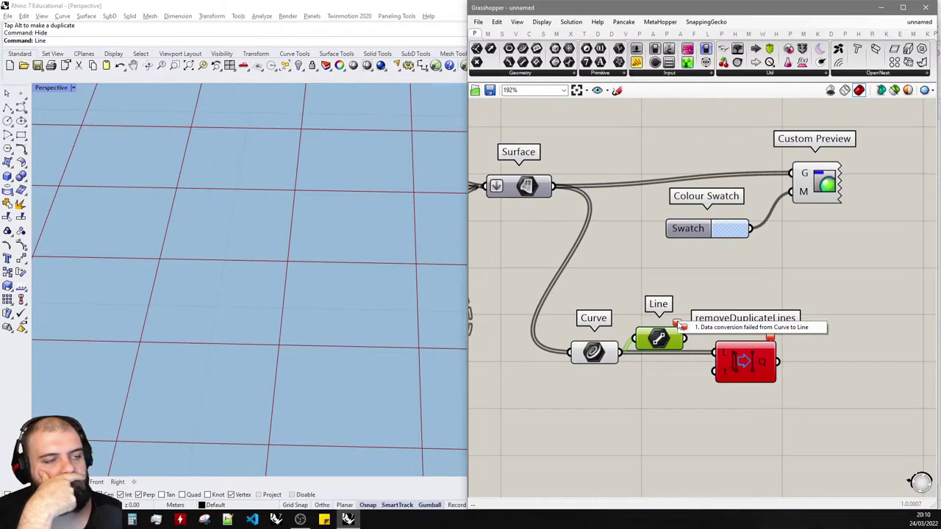
scroll(683, 282, "down", 4)
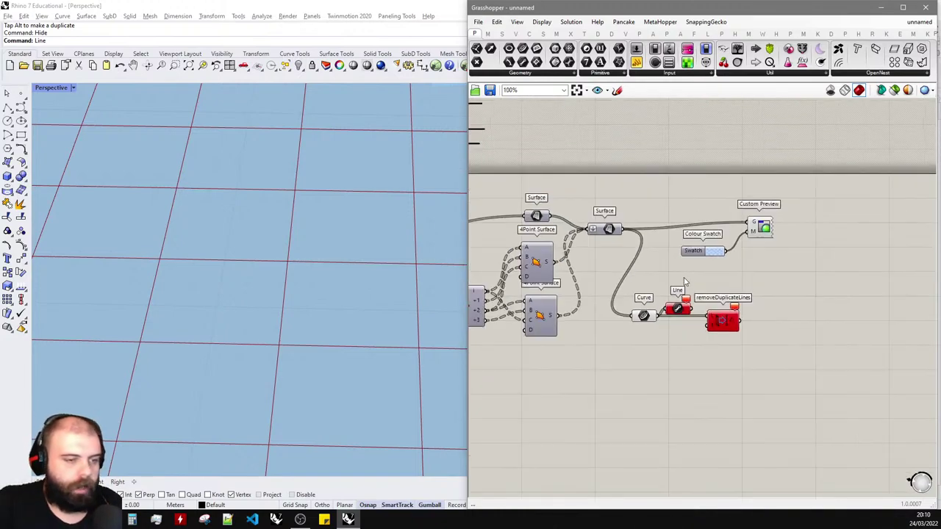
- Try a second removeDuplicateLines component fed from the Curve parameter
double_click(776, 378)
type("remove duplicate")
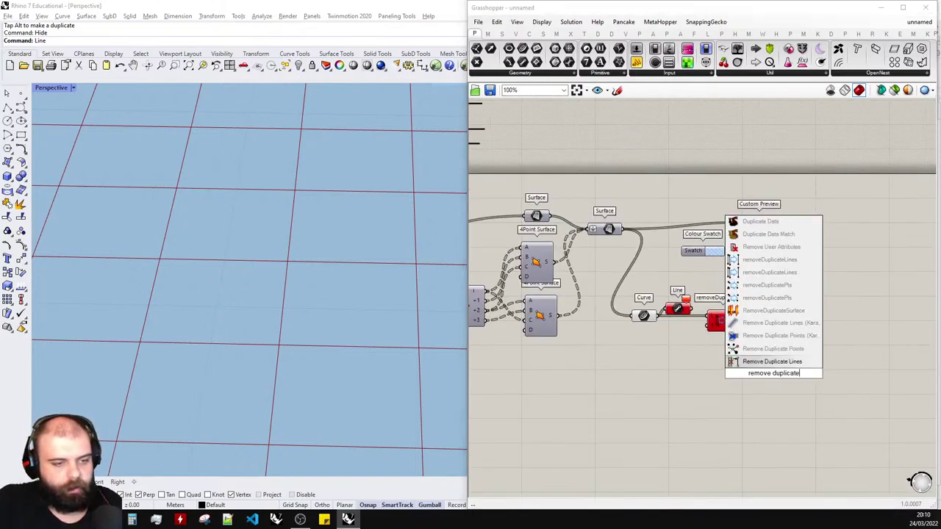
left_click(775, 276)
left_click_drag(660, 319, 718, 361)
mouse_move(735, 353)
scroll(765, 332, "up", 2)
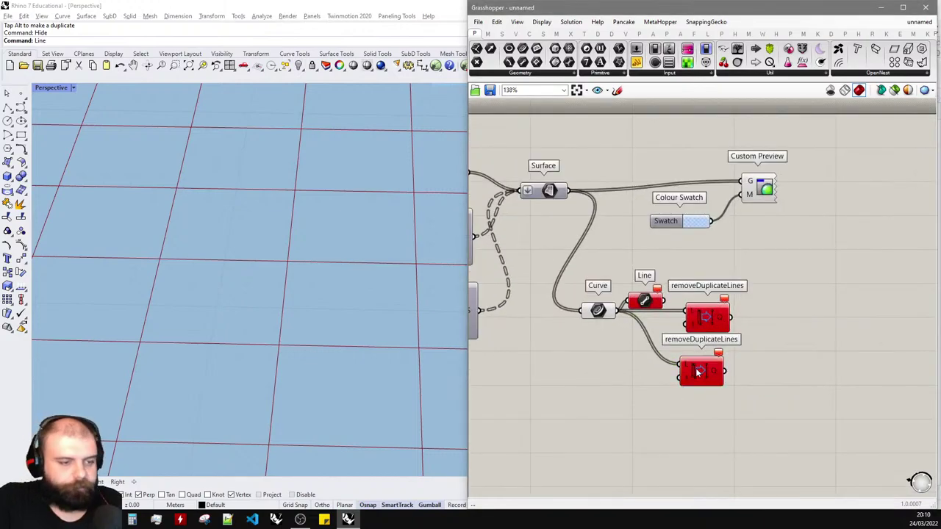
key("Delete")
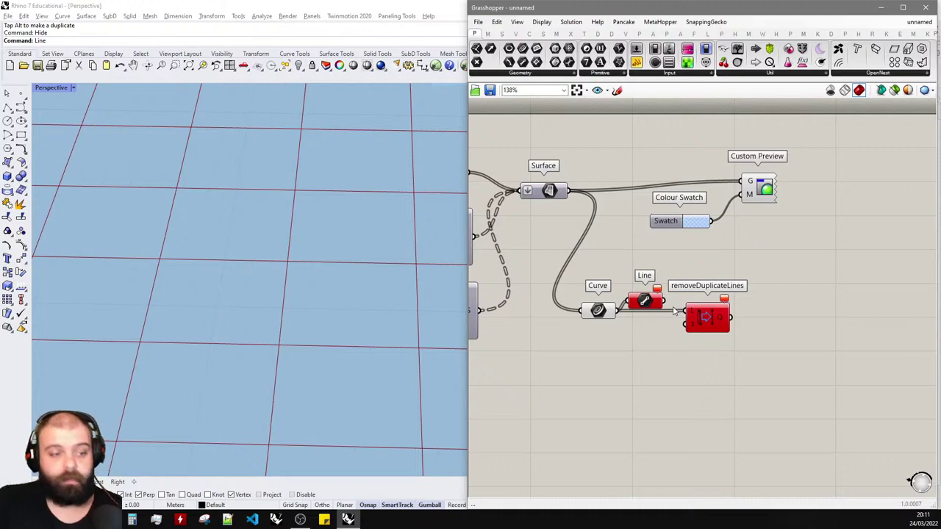
- Add an Explode component fed by the Curve parameter and connect its flattened segments output to removeDuplicateLines
left_click_drag(602, 315, 593, 314)
mouse_move(601, 313)
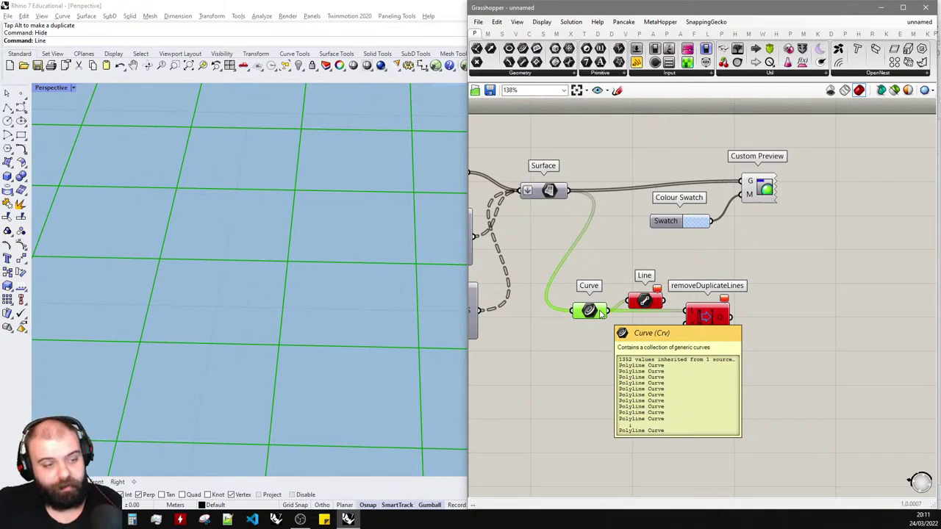
left_click_drag(821, 355, 697, 304)
double_click(610, 360)
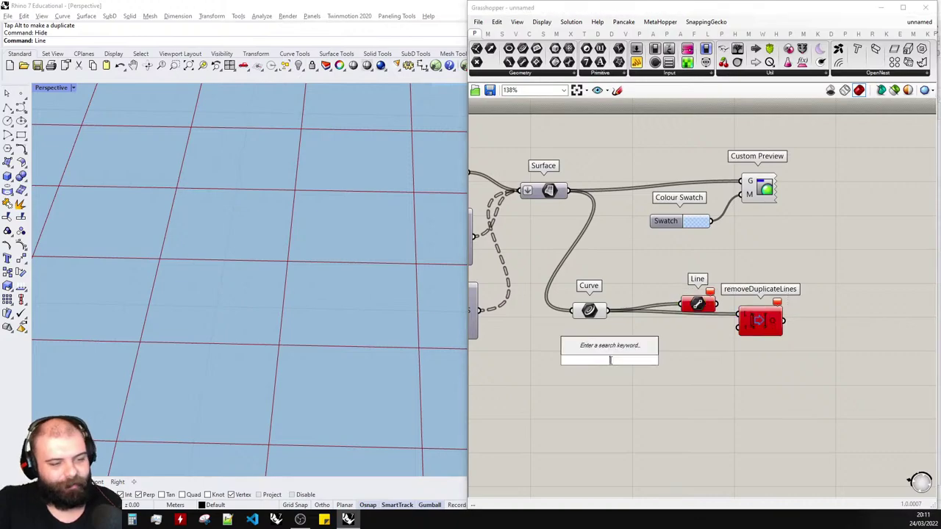
type("explode")
key("Return")
left_click_drag(608, 310, 592, 353)
left_click_drag(624, 357, 651, 342)
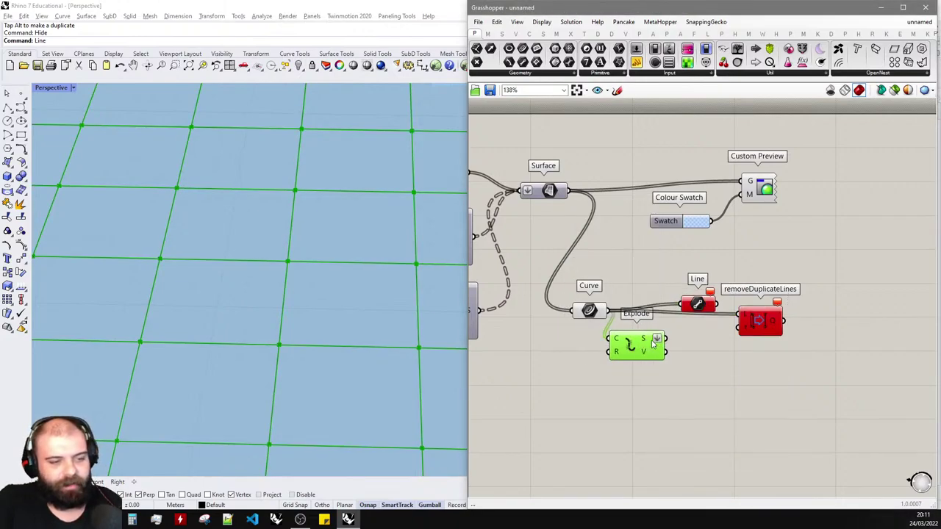
left_click_drag(657, 338, 739, 315)
- Delete the unused Line parameter and turn off the preview of the Curve parameter and the Explode component
left_click(703, 305)
key("Delete")
left_click_drag(655, 346, 571, 284)
left_click(678, 339)
middle_click(584, 287)
left_click(607, 264)
left_click(703, 268)
- Check the data at removeDuplicateLines's output and input, and align the component beside Explode
scroll(773, 323, "up", 3)
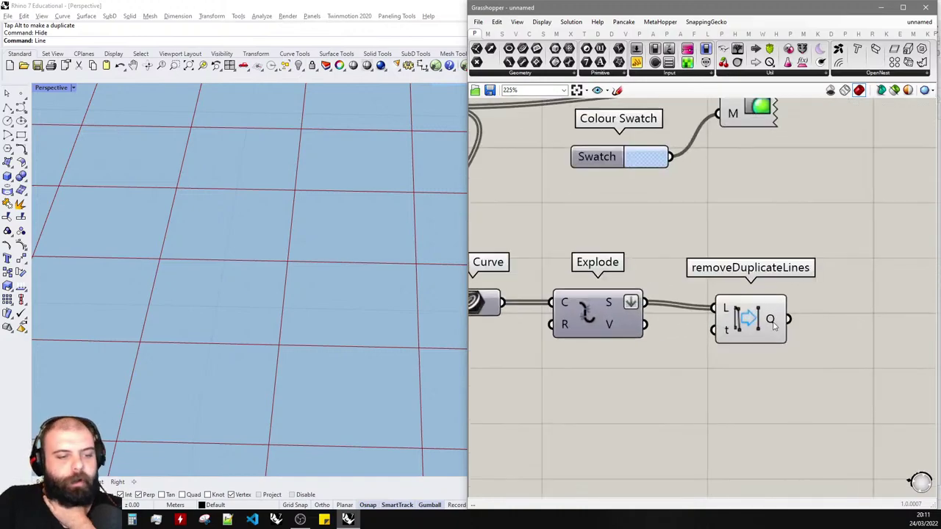
mouse_move(772, 322)
mouse_move(725, 306)
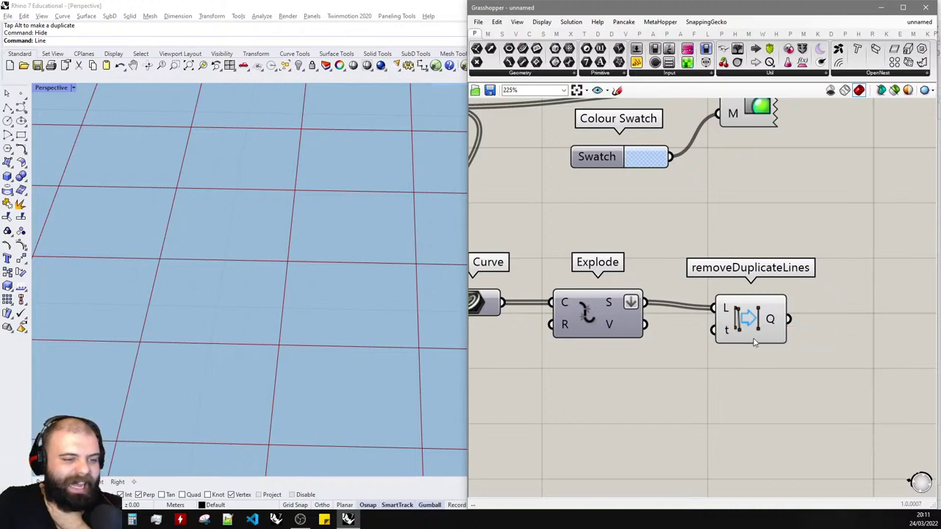
left_click_drag(770, 316, 737, 311)
- Add a Pipe component beside removeDuplicateLines
scroll(341, 269, "down", 5)
right_click_drag(235, 265, 192, 232)
scroll(585, 303, "down", 3)
double_click(748, 327)
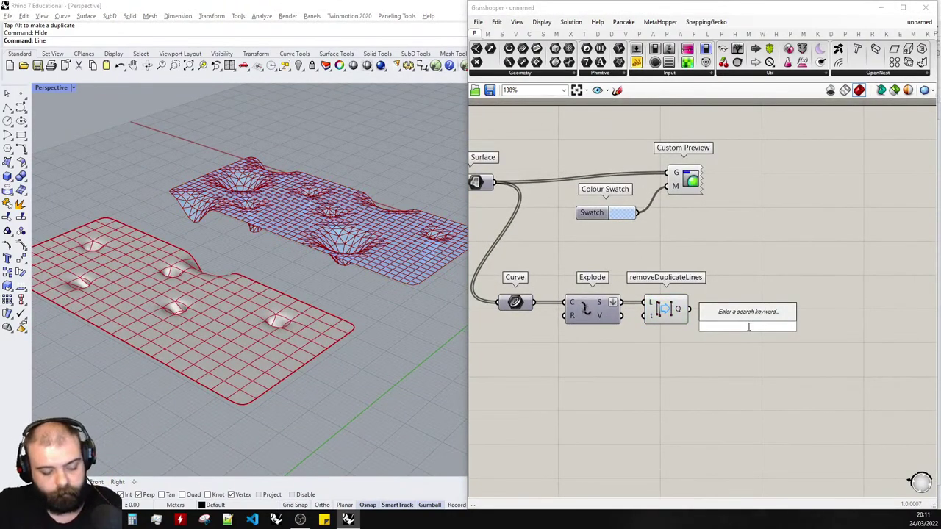
type("pipe")
left_click(735, 290)
scroll(733, 313, "up", 3)
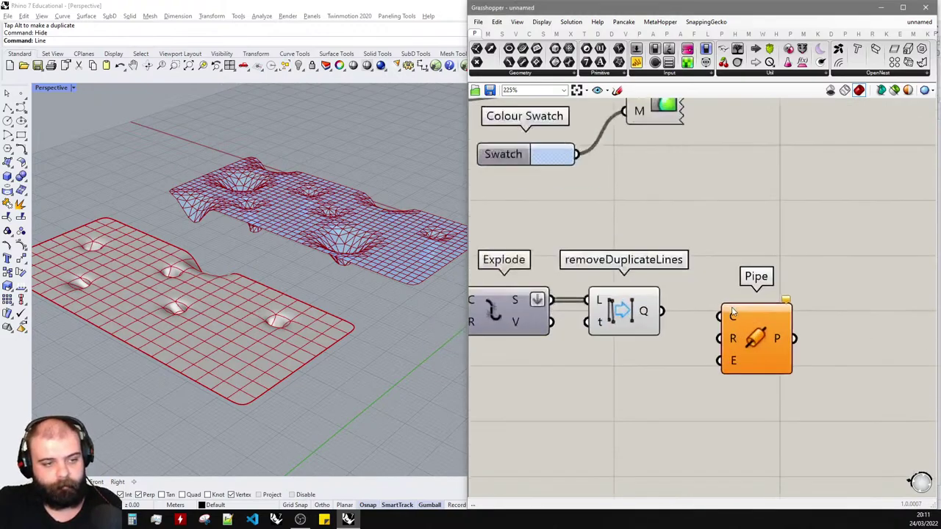
- Feed the Pipe radius from a new panel containing .01 and connect the removeDuplicateLines output to its curve input
scroll(733, 312, "up", 2)
double_click(622, 388)
type("//")
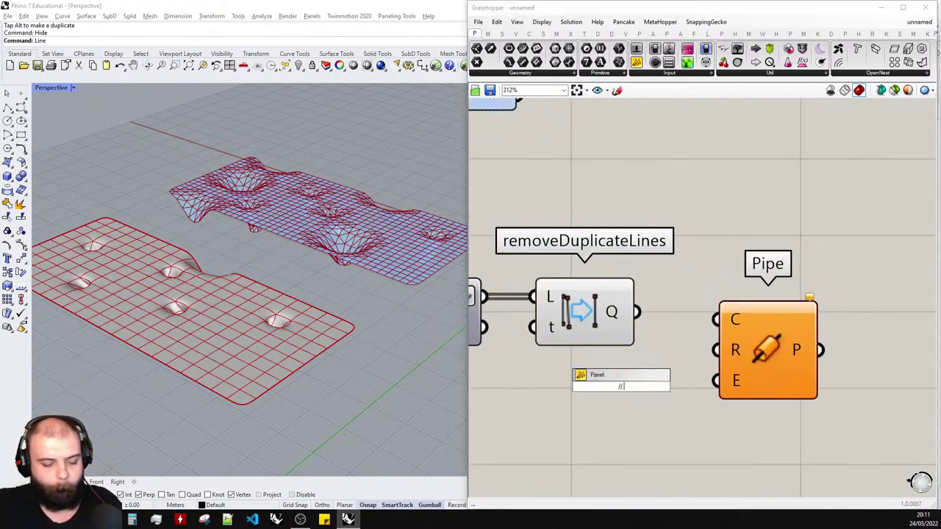
key("Return")
left_click_drag(662, 386, 694, 347)
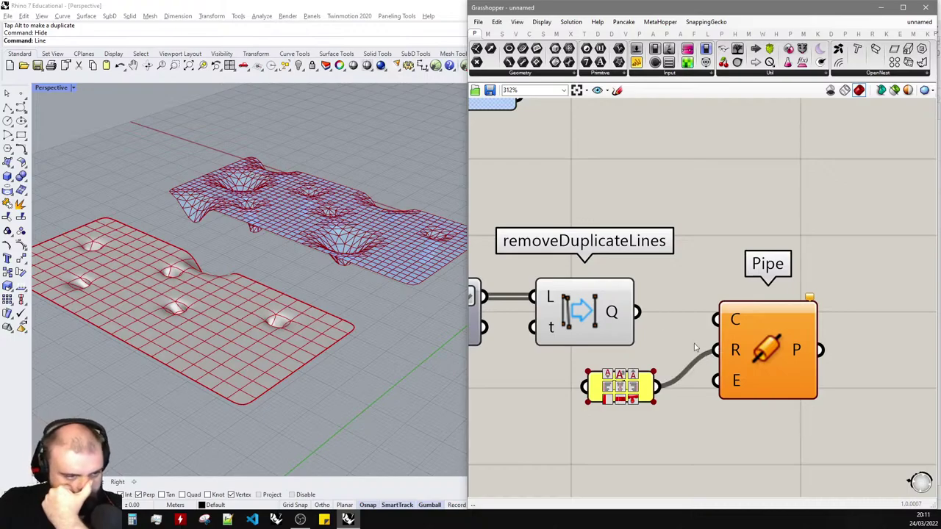
left_click_drag(637, 311, 717, 319)
- Turn off the removeDuplicateLines preview and examine the piped panel edges up close
left_click(599, 323)
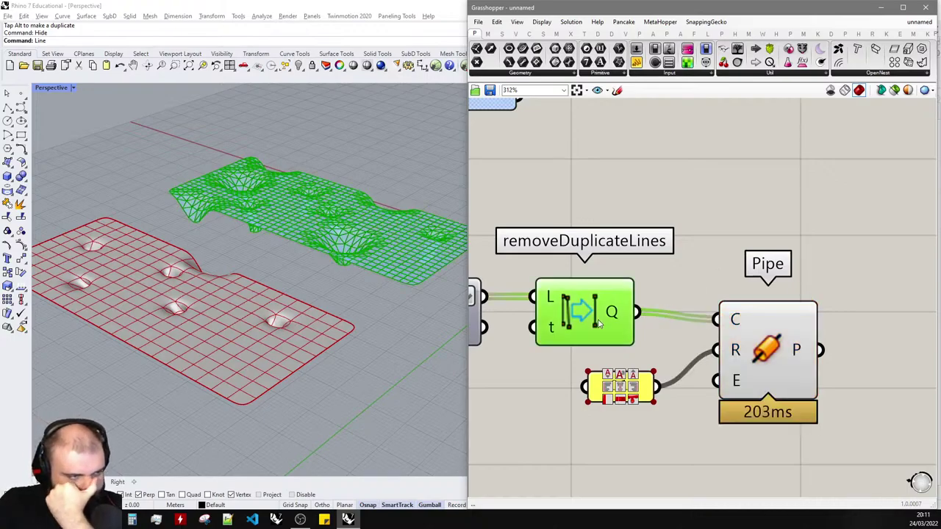
middle_click(627, 294)
left_click(660, 266)
scroll(373, 248, "up", 15)
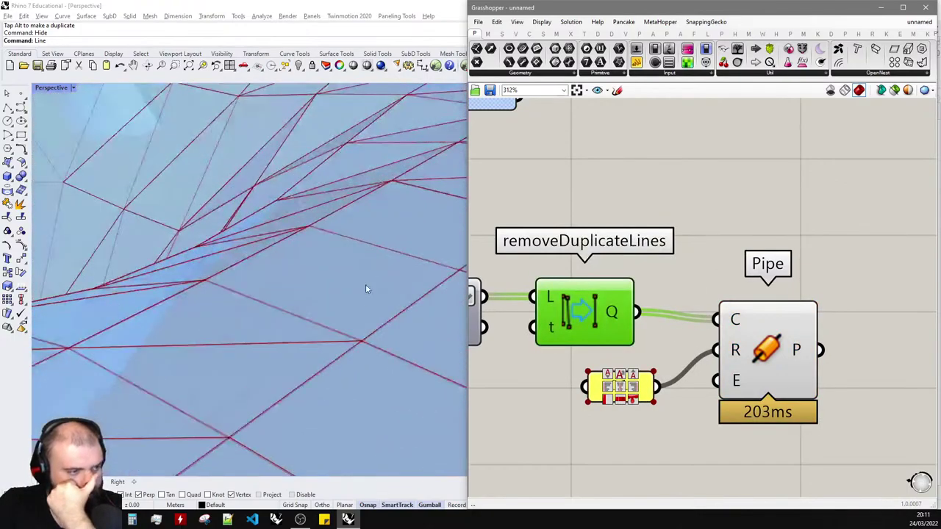
scroll(621, 390, "down", 2)
- Set the pipe radius panel to .05 and inspect the thicker pipes across the canopy
double_click(620, 387)
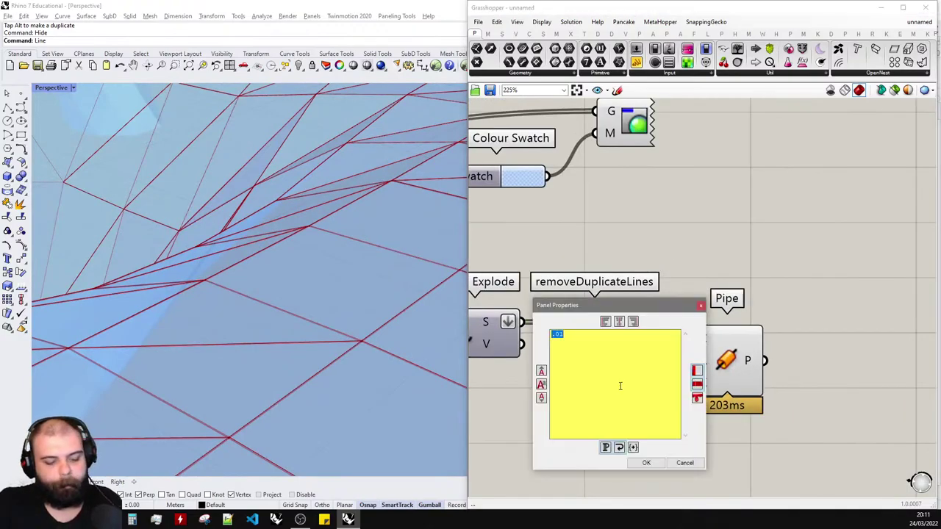
type(".05")
left_click(646, 462)
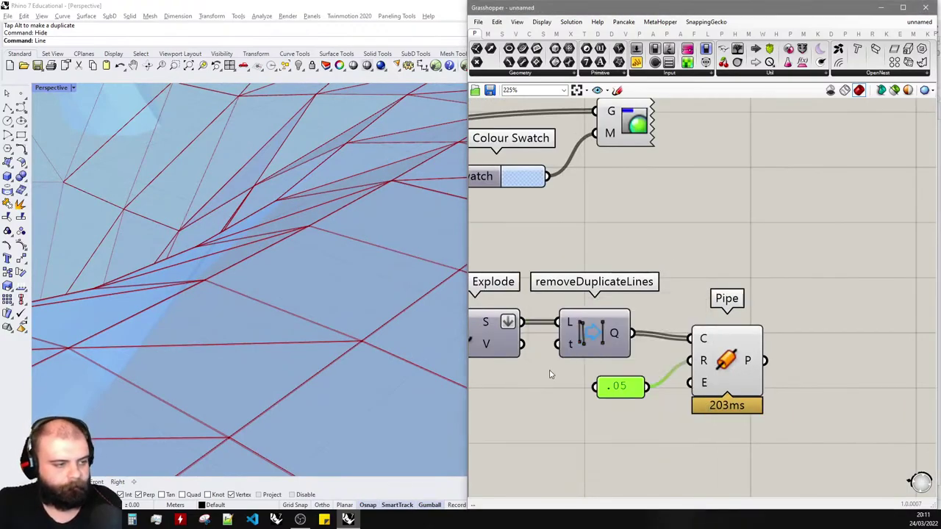
scroll(340, 271, "down", 12)
mouse_move(308, 246)
right_mouse_down()
mouse_move(311, 218)
mouse_move(310, 234)
right_mouse_up()
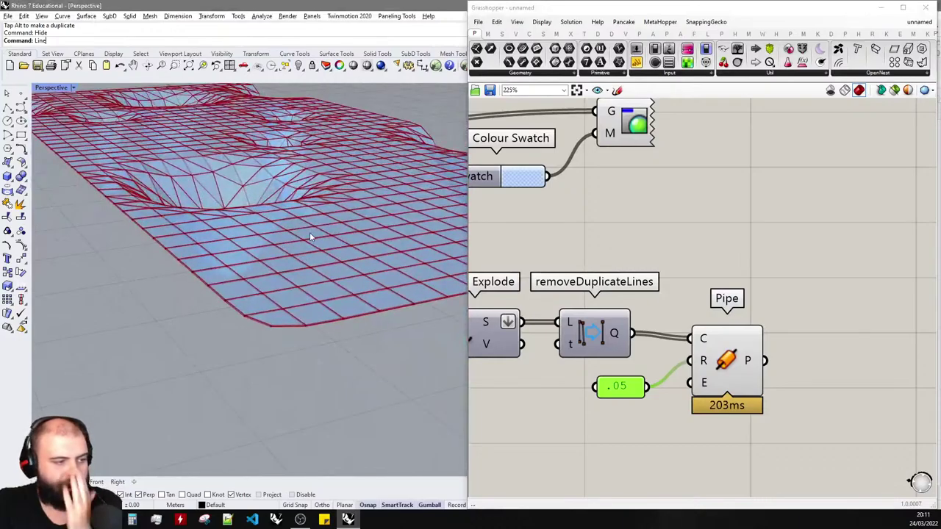
scroll(142, 148, "up", 10)
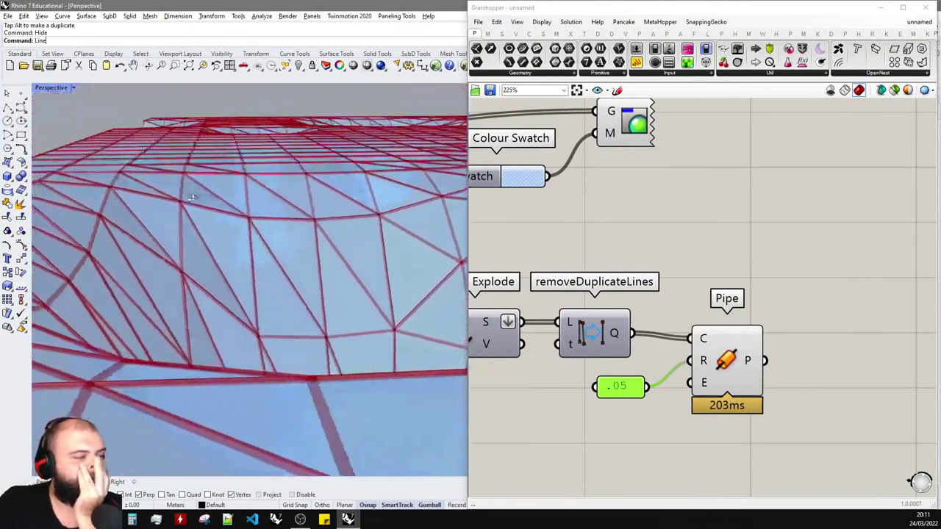
scroll(170, 222, "down", 10)
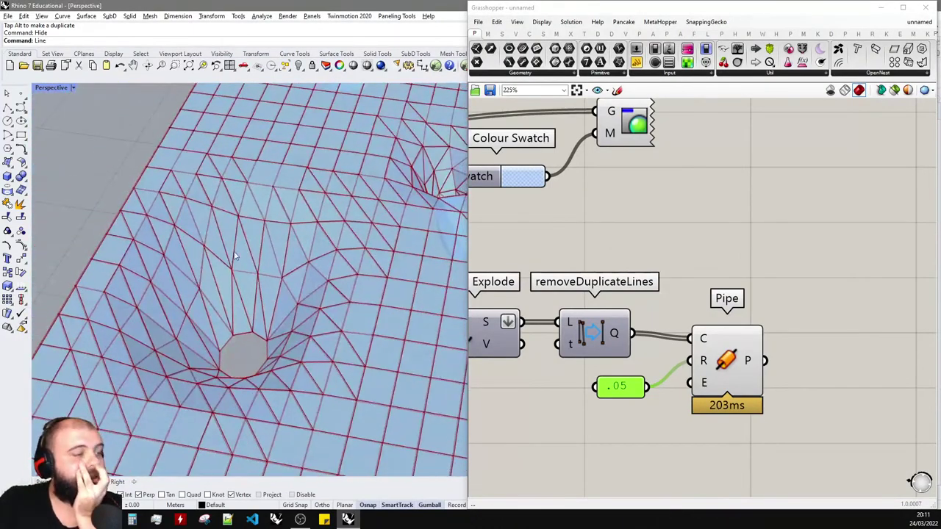
scroll(243, 214, "down", 3)
- Duplicate the Colour Swatch and Custom Preview pair and connect the Pipe output to the copied preview's geometry input
scroll(674, 263, "down", 5)
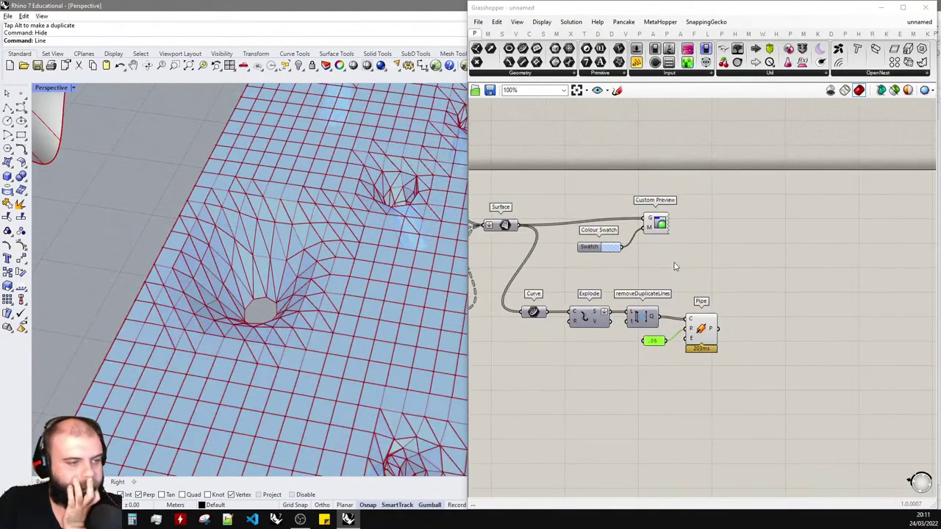
scroll(727, 285, "up", 3)
left_click_drag(696, 274, 489, 169)
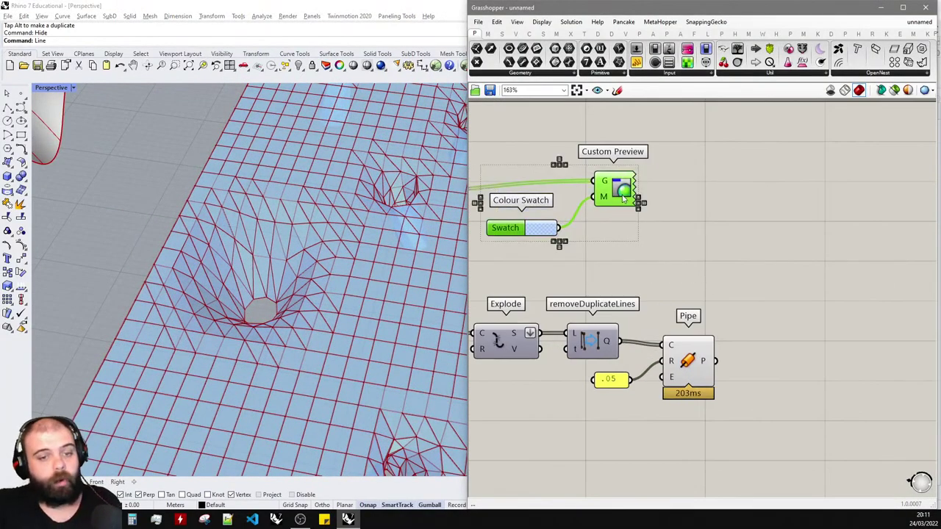
left_click_drag(624, 197, 841, 397, "alt")
left_click_drag(713, 360, 822, 385)
- Set the copied swatch to an opaque near-white colour with saturation 13, value 100 and alpha 255
left_click(767, 433)
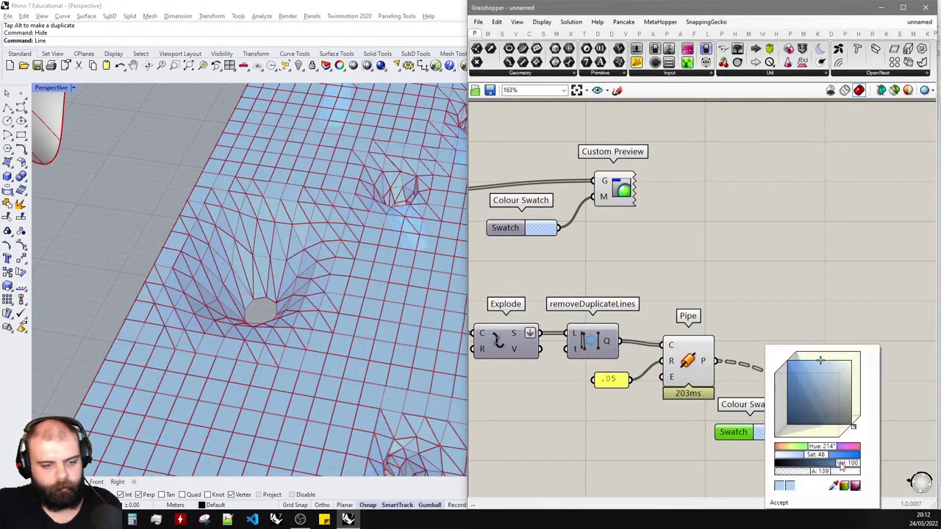
left_click_drag(850, 465, 749, 468)
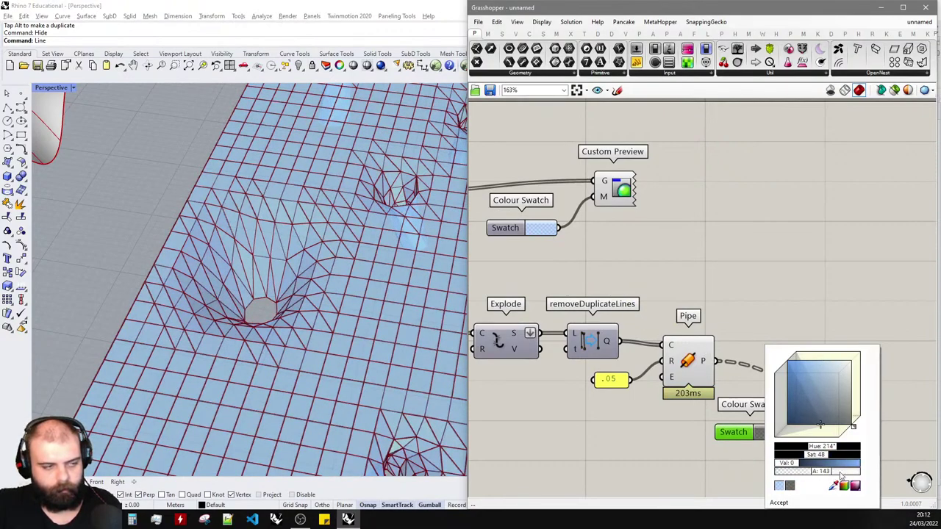
left_click_drag(840, 471, 797, 457)
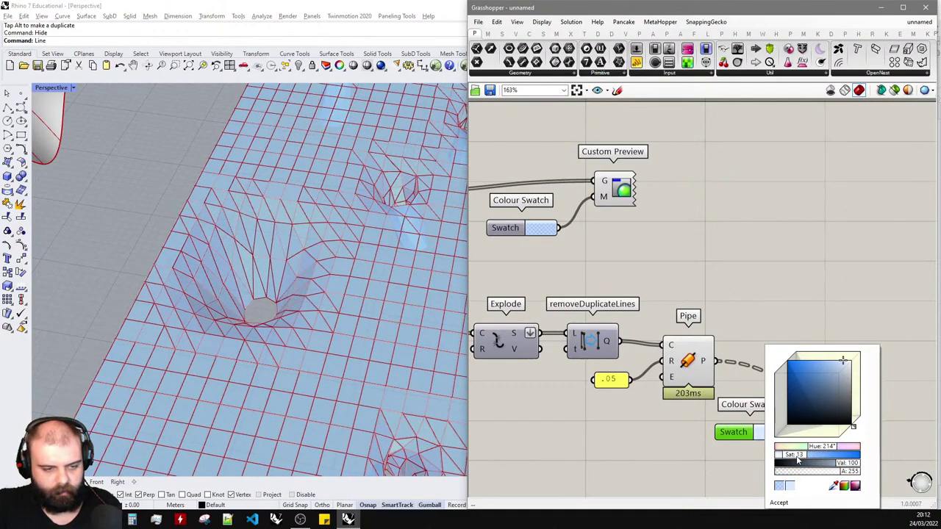
left_click(757, 254)
- Turn off the default preview of the Pipe and removeDuplicateLines components
left_click_drag(684, 421, 608, 314)
middle_click(609, 315)
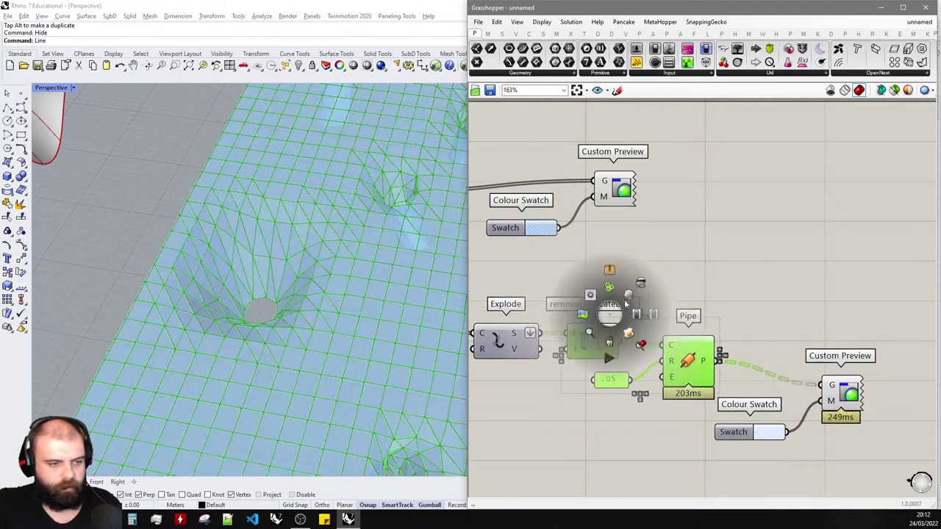
left_click(609, 270)
left_click(700, 265)
scroll(294, 206, "down", 6)
right_click_drag(233, 259, 544, 341)
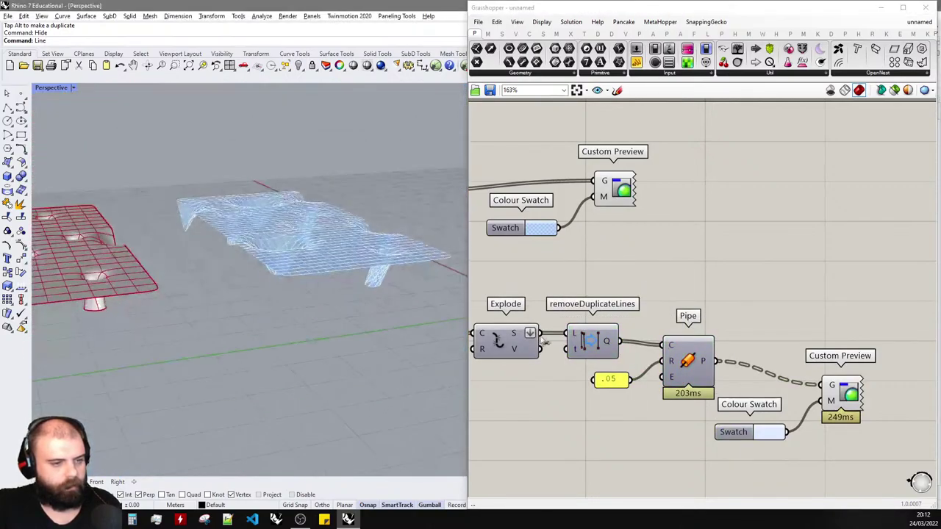
- Set the colour swatch for the piped edges to an opaque grey with saturation 0 and value about 56
left_click(767, 438)
left_click_drag(799, 456, 773, 456)
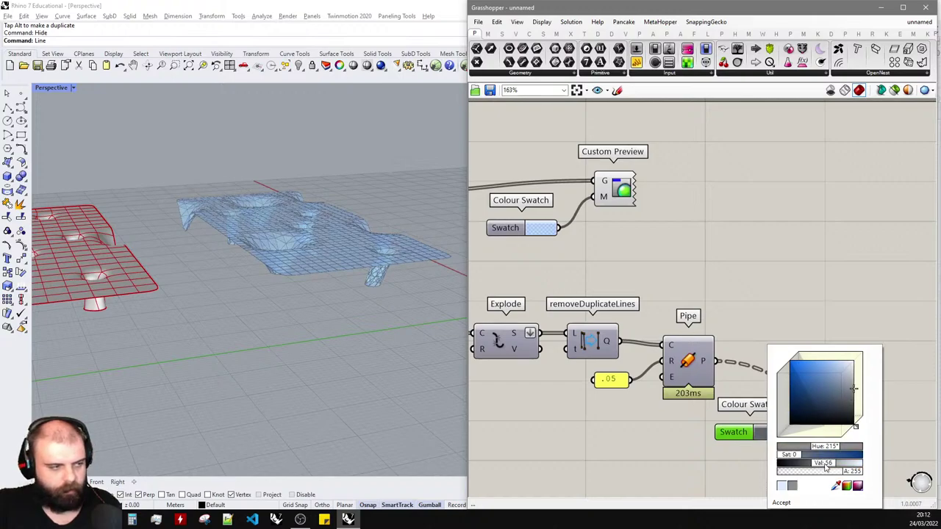
scroll(300, 242, "up", 5)
right_click_drag(307, 255, 385, 308)
right_click_drag(336, 217, 309, 213)
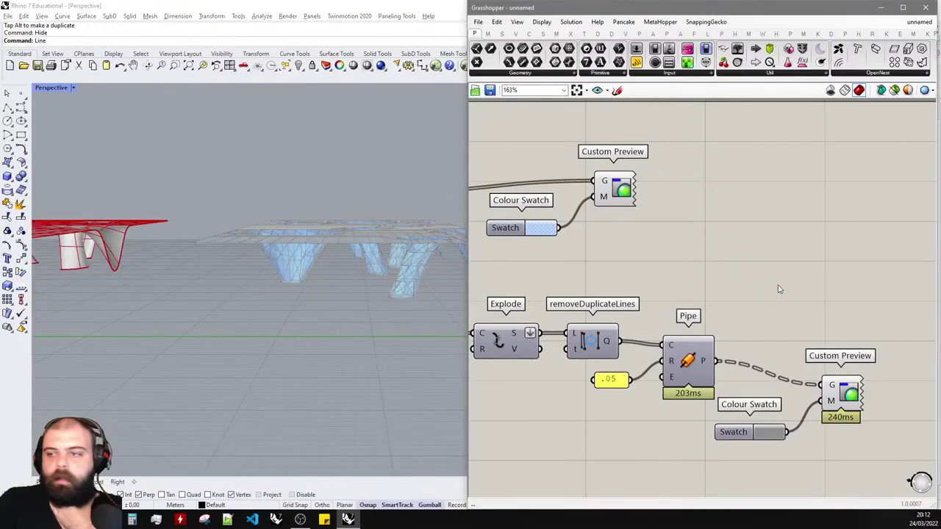
- Set the density panel feeding Mesh from SubD to 2
scroll(840, 309, "down", 5)
scroll(862, 304, "down", 3)
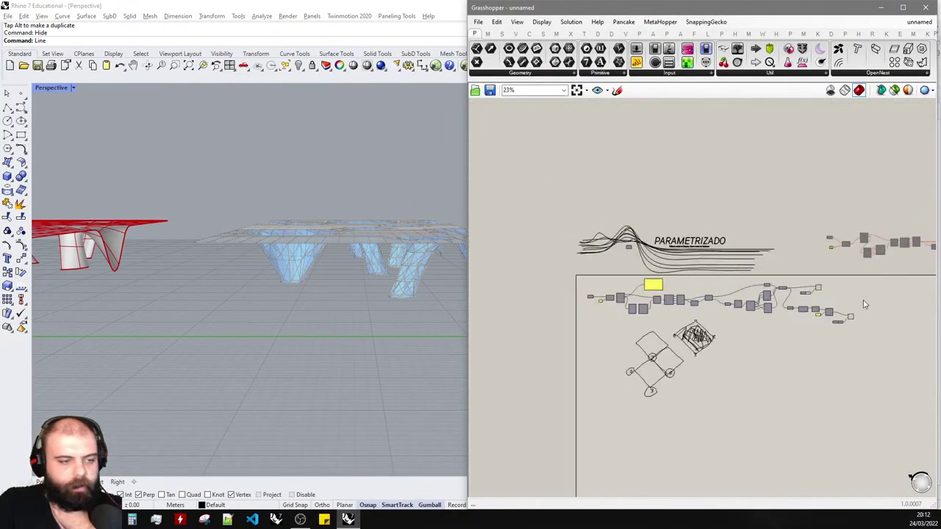
scroll(609, 298, "up", 9)
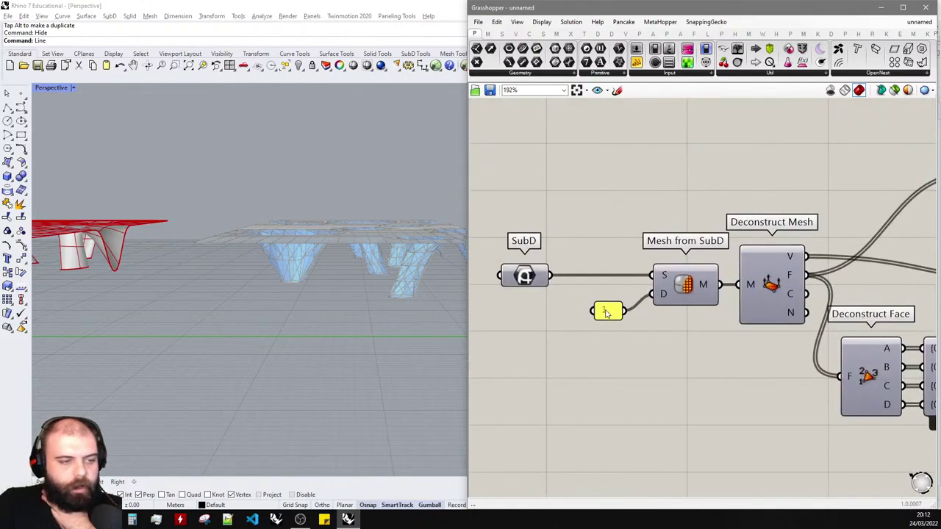
double_click(605, 312)
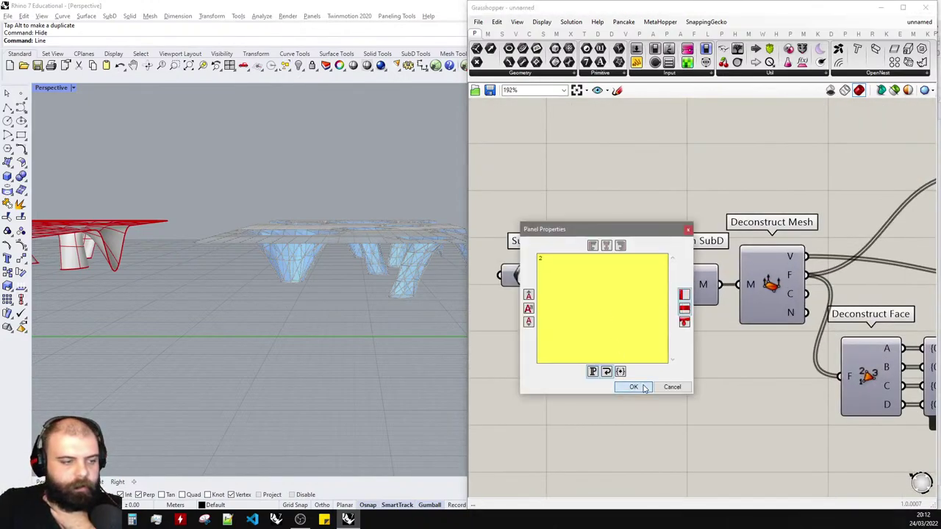
left_click(632, 386)
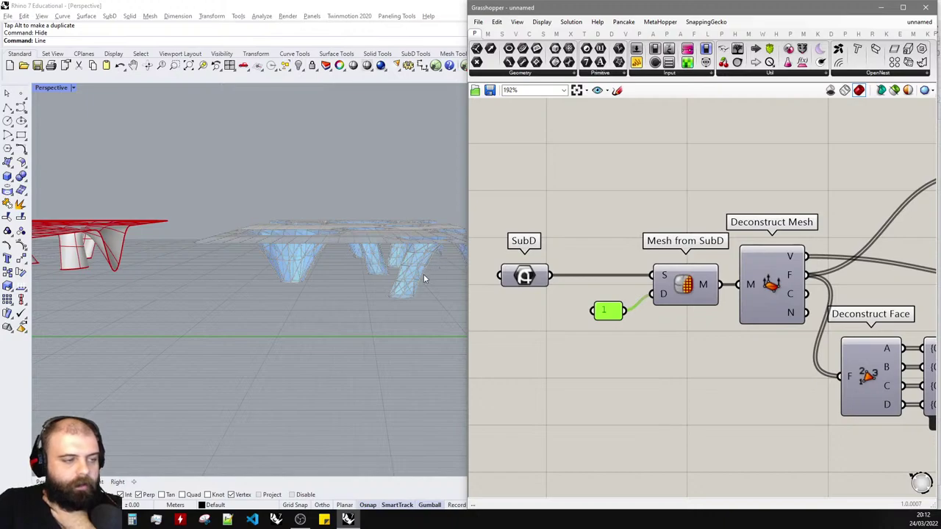
key("ctrl+z")
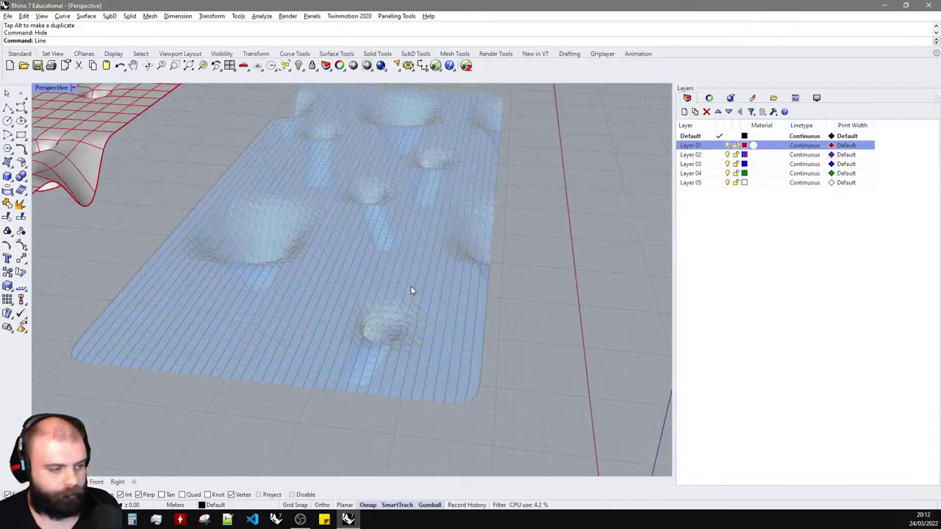
- Inspect the denser panelized canopy and its piped columns from underneath and above, and bring the Grasshopper canvas back
right_click_drag(410, 285, 103, 298)
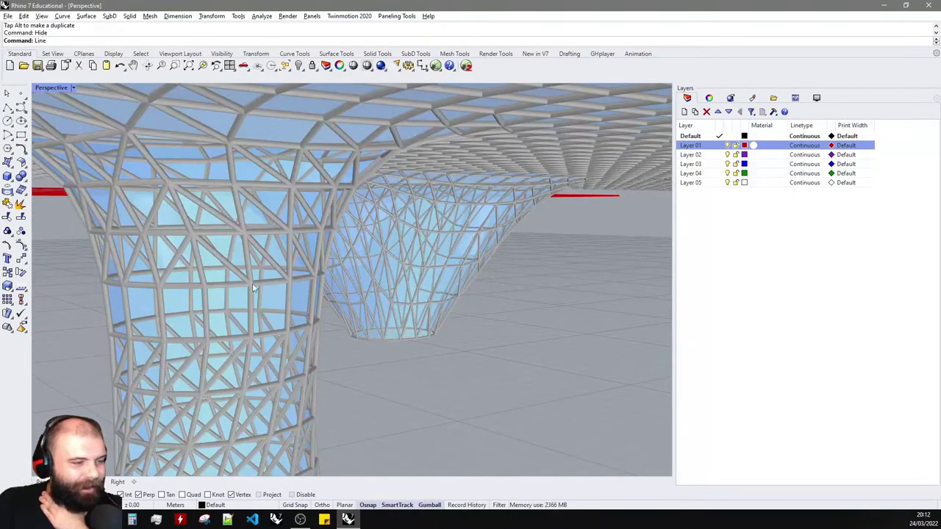
right_click_drag(252, 282, 462, 228)
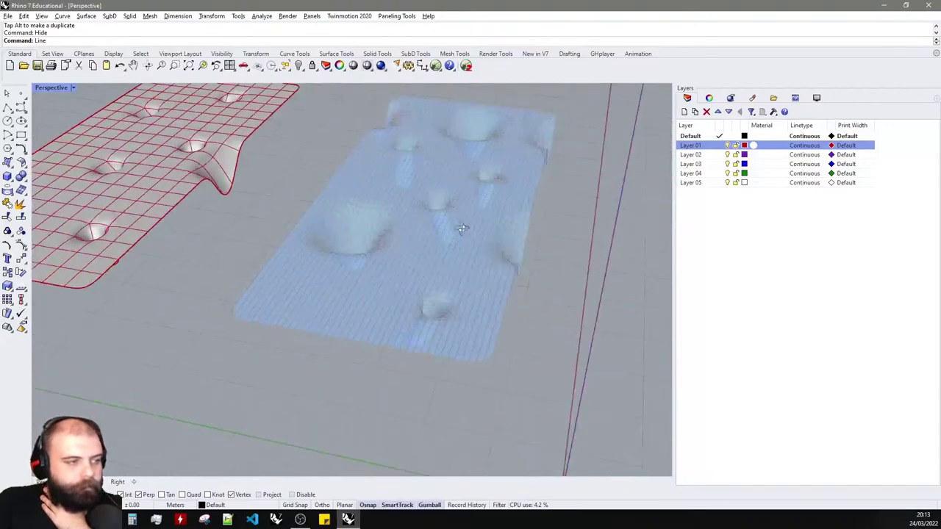
left_click(436, 66)
left_click(436, 67)
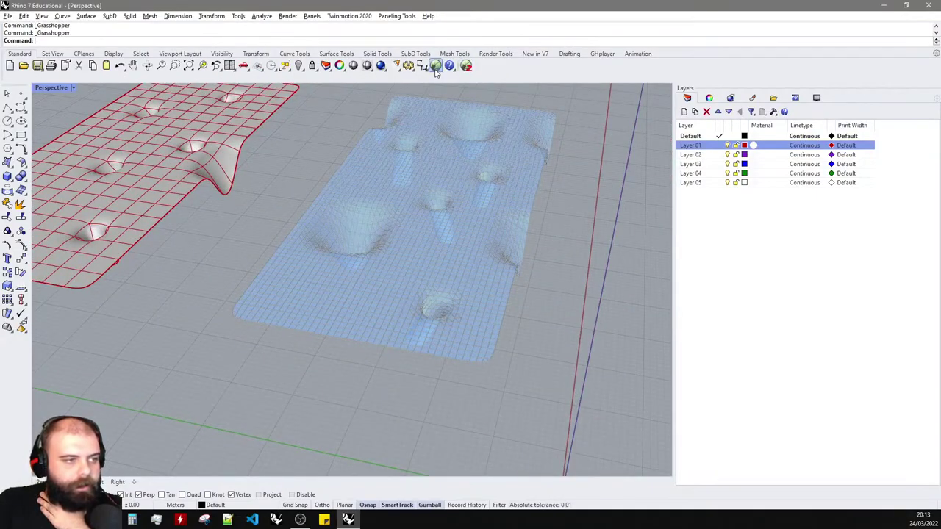
- Review the definition from the SubD input through Pipe, and examine the piped edges around the canopy's funnels
scroll(598, 195, "down", 4)
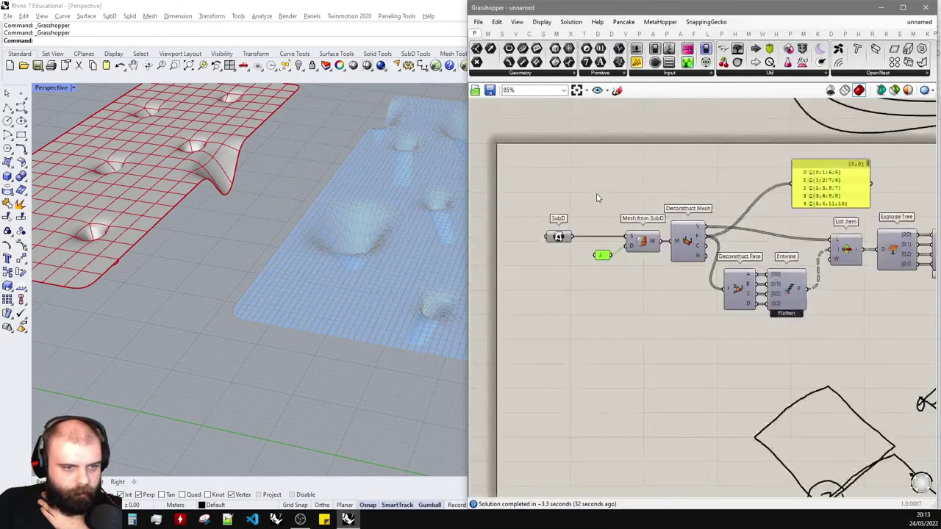
scroll(823, 226, "up", 5)
scroll(595, 220, "down", 7)
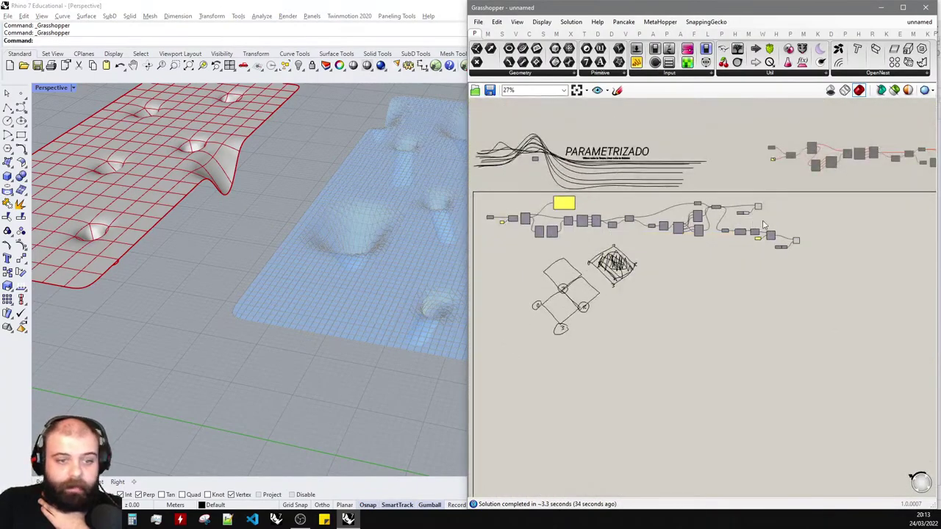
scroll(765, 224, "up", 4)
scroll(765, 225, "up", 1)
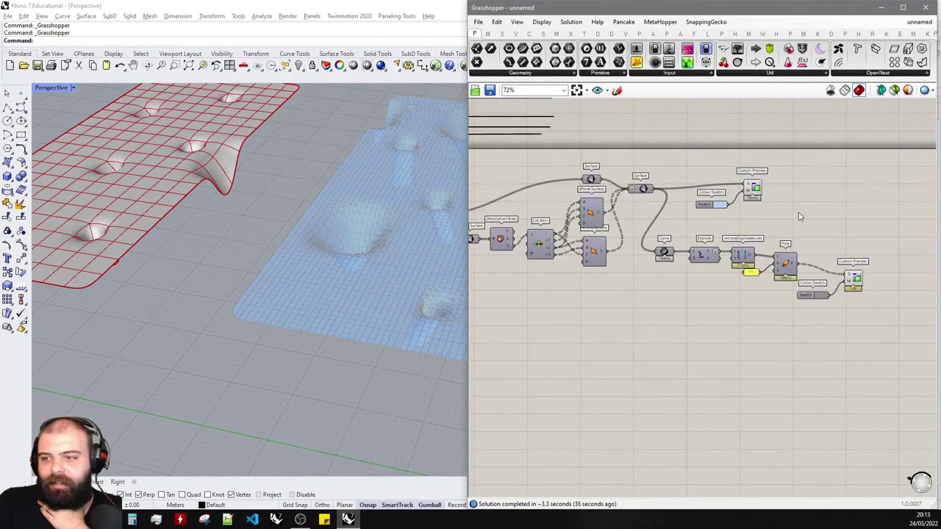
scroll(798, 213, "up", 4)
scroll(720, 353, "up", 5)
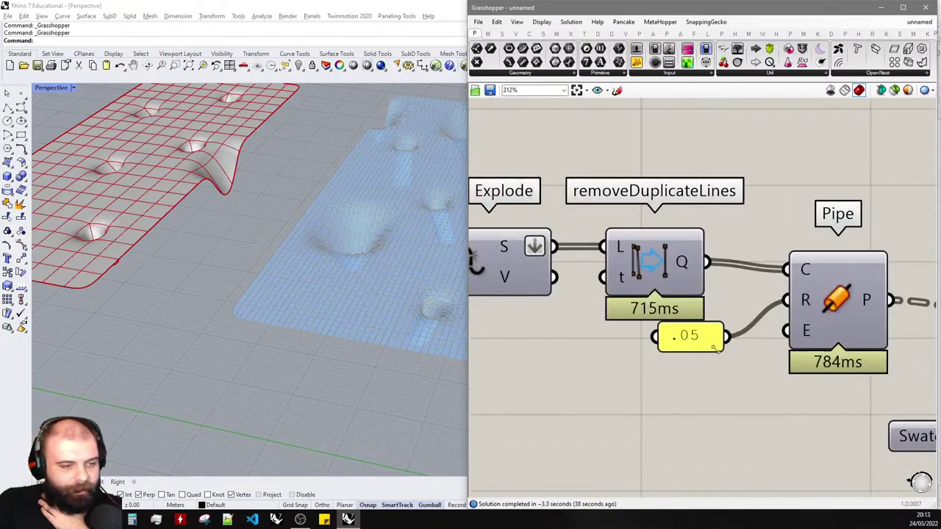
scroll(701, 346, "down", 3)
scroll(389, 212, "up", 6)
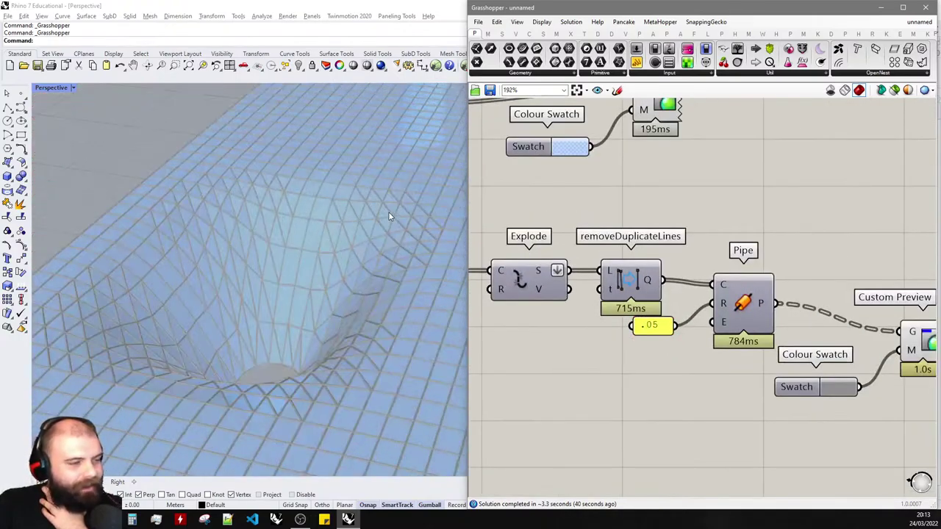
scroll(287, 243, "down", 6)
scroll(724, 273, "down", 10)
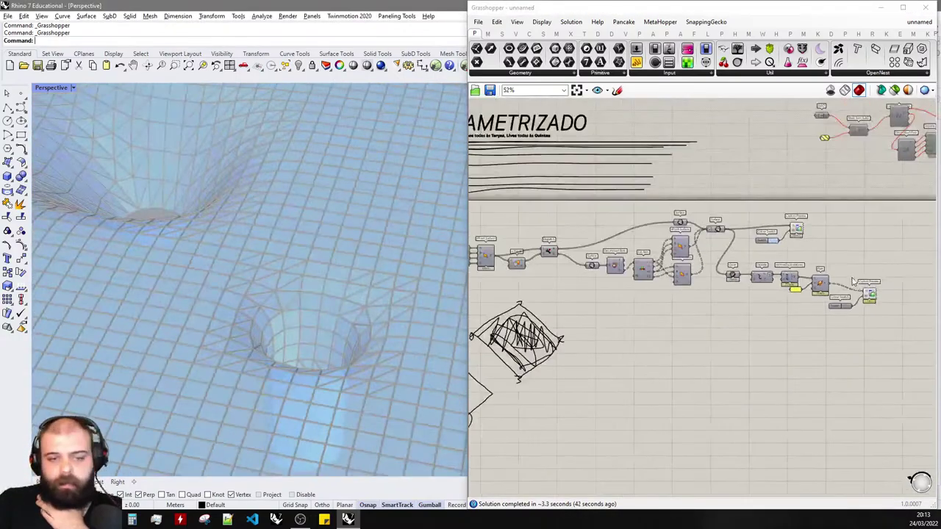
- Move the hand-drawn face sketches slightly lower on the canvas, away from the component chain
left_click_drag(814, 456, 577, 298)
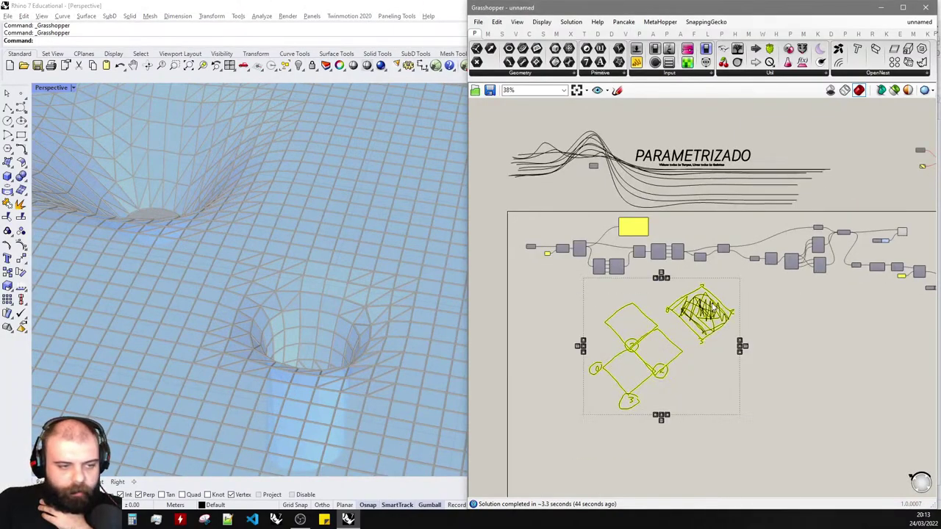
scroll(711, 330, "up", 2)
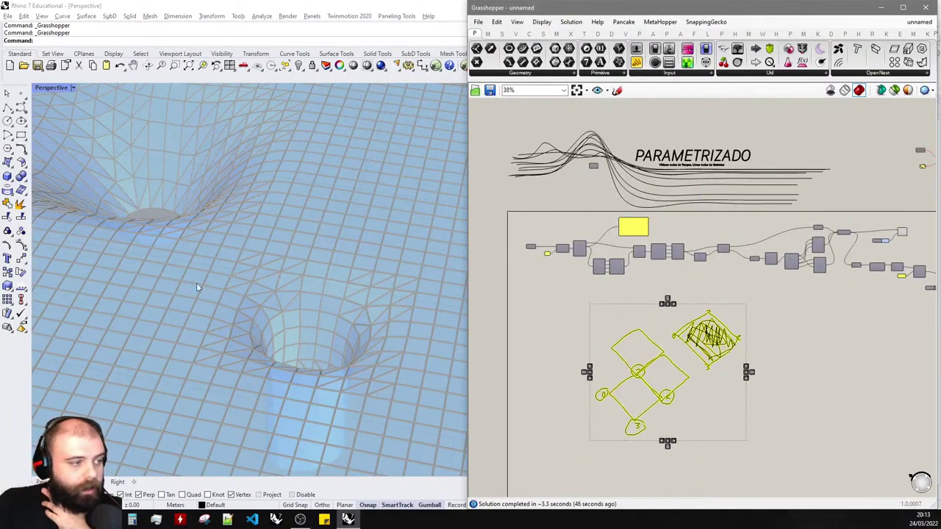
right_click_drag(220, 248, 302, 233)
scroll(348, 322, "down", 4)
scroll(650, 270, "up", 3)
- Delete the panel that lists the mesh faces from Deconstruct Mesh
left_click(720, 221)
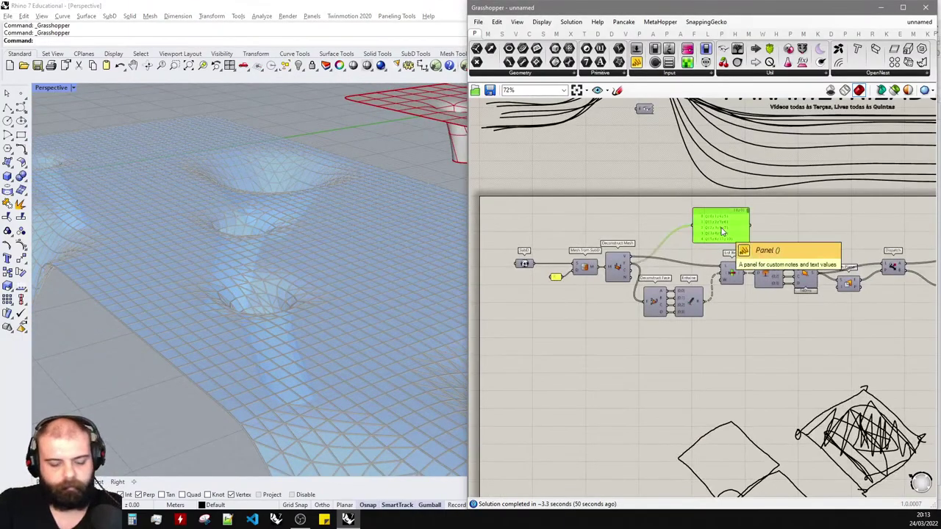
key("Delete")
scroll(548, 220, "down", 1)
right_click_drag(331, 235, 324, 275)
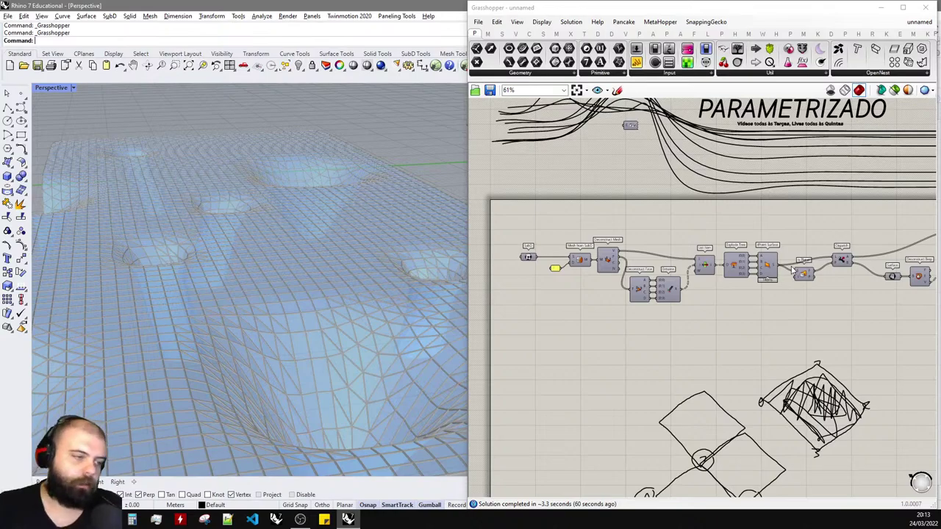
- Nudge the List Item component that receives the mesh vertices slightly upward to tidy the wiring
scroll(685, 266, "down", 2)
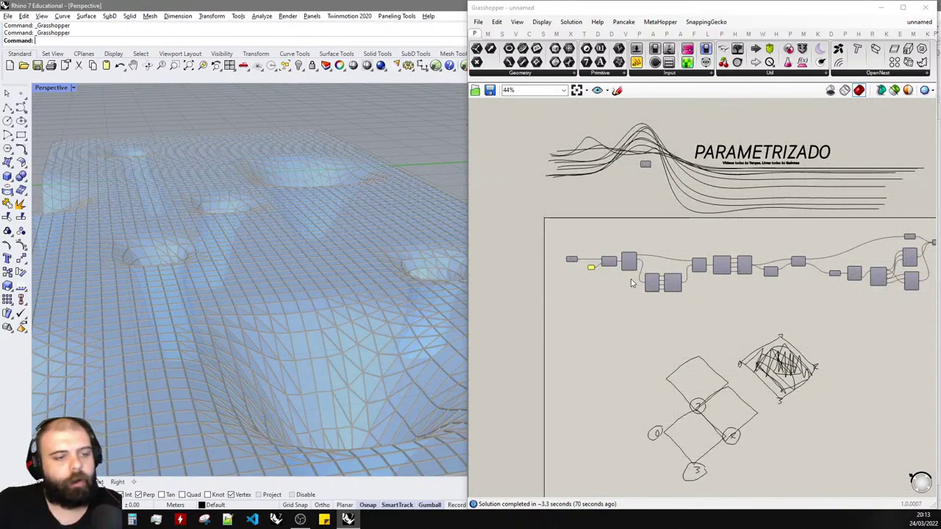
scroll(646, 271, "up", 6)
left_click_drag(590, 192, 878, 360)
scroll(824, 331, "down", 2)
left_click(877, 359)
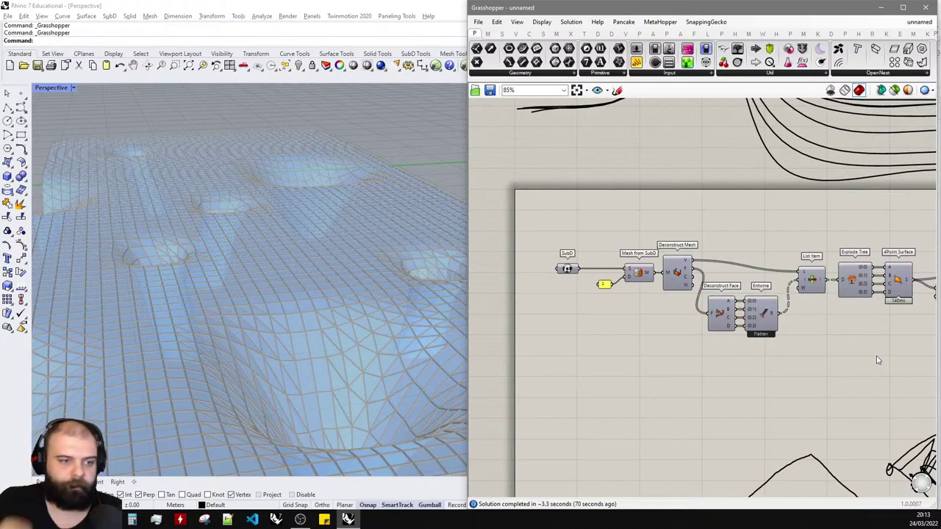
scroll(792, 268, "up", 3)
left_click_drag(822, 286, 820, 269)
scroll(821, 279, "down", 6)
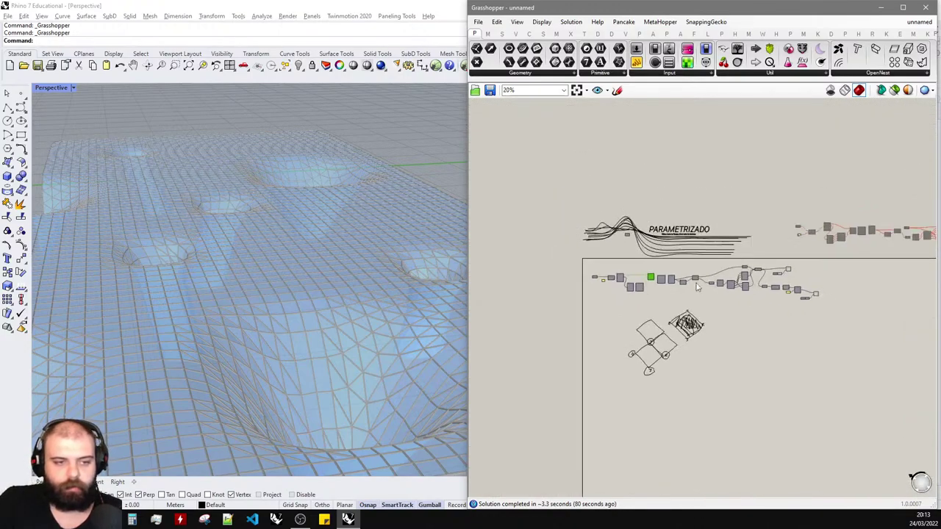
- Review the surface, edge and pipe branches of the definition and view the panelized canopy from several angles
scroll(894, 337, "up", 3)
scroll(683, 269, "down", 3)
left_click_drag(888, 323, 544, 271)
scroll(545, 248, "up", 4)
left_click(610, 303)
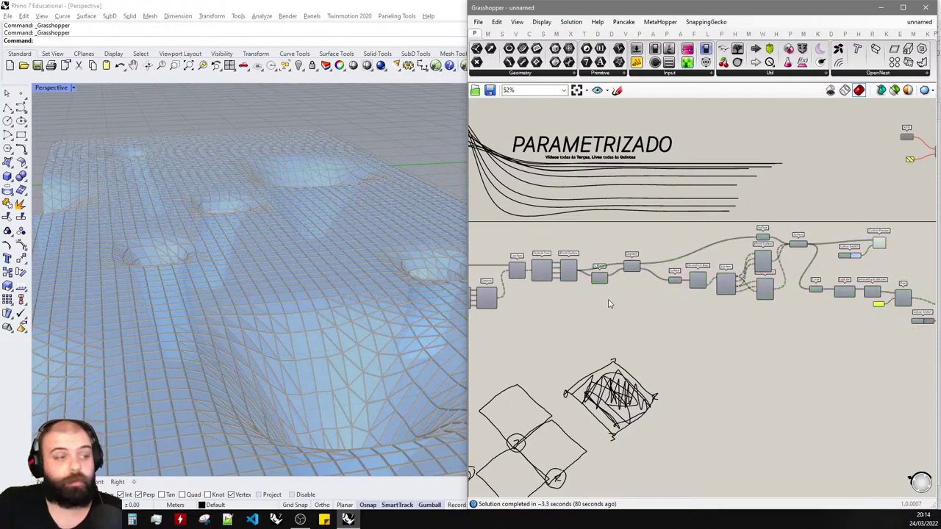
mouse_move(323, 228)
right_mouse_down()
mouse_move(254, 266)
mouse_move(270, 219)
mouse_move(329, 246)
right_mouse_up()
scroll(270, 220, "down", 3)
scroll(560, 251, "down", 3)
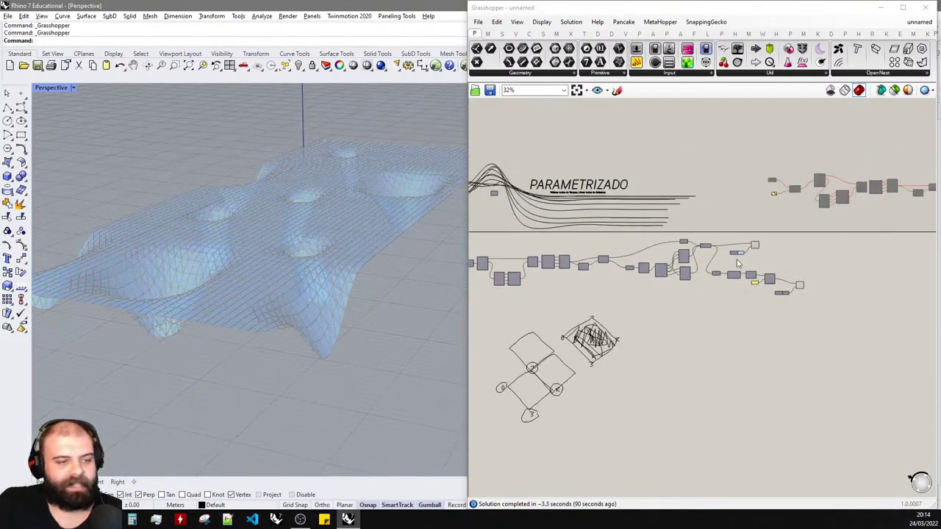
scroll(741, 261, "up", 6)
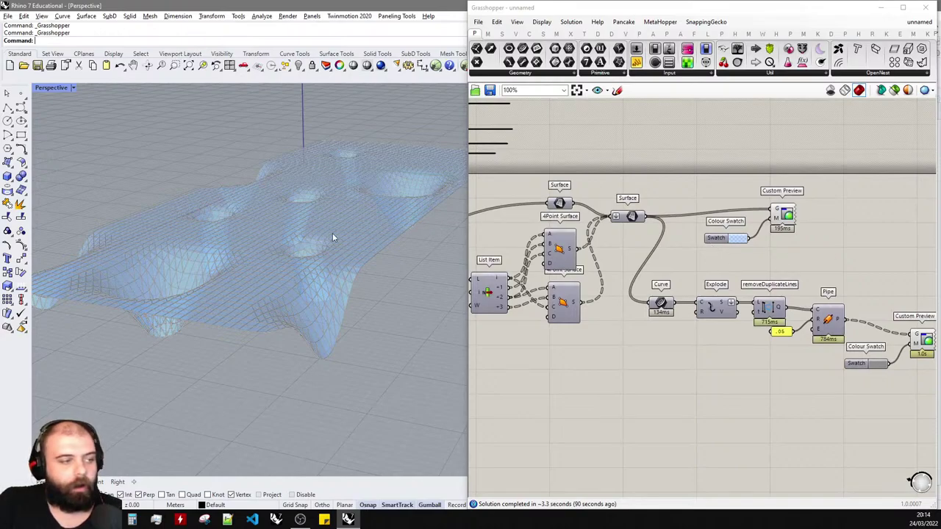
right_click_drag(332, 240, 311, 243)
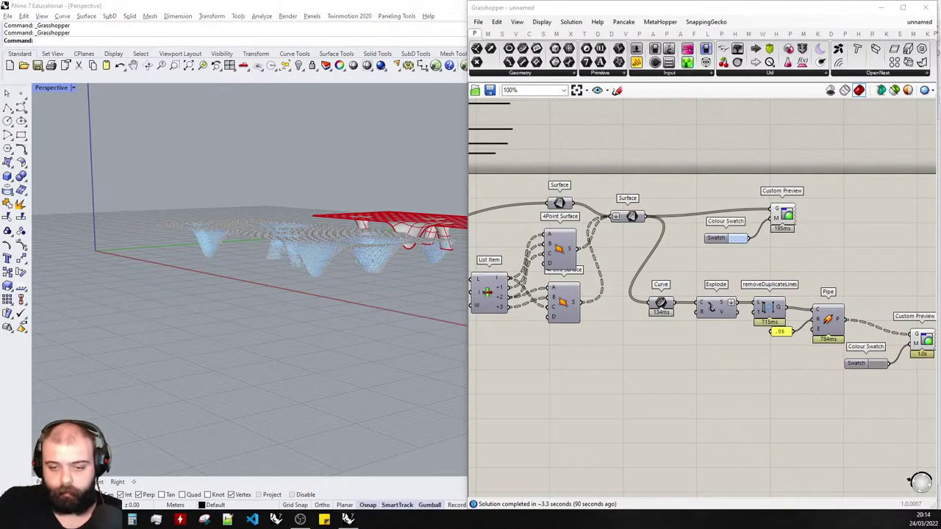
- Bring up the ArchDaily photo of the New Milan Trade Fair as a reference, and minimize the browser after viewing it
left_click_drag(940, 268, 639, 265)
left_click(514, 238)
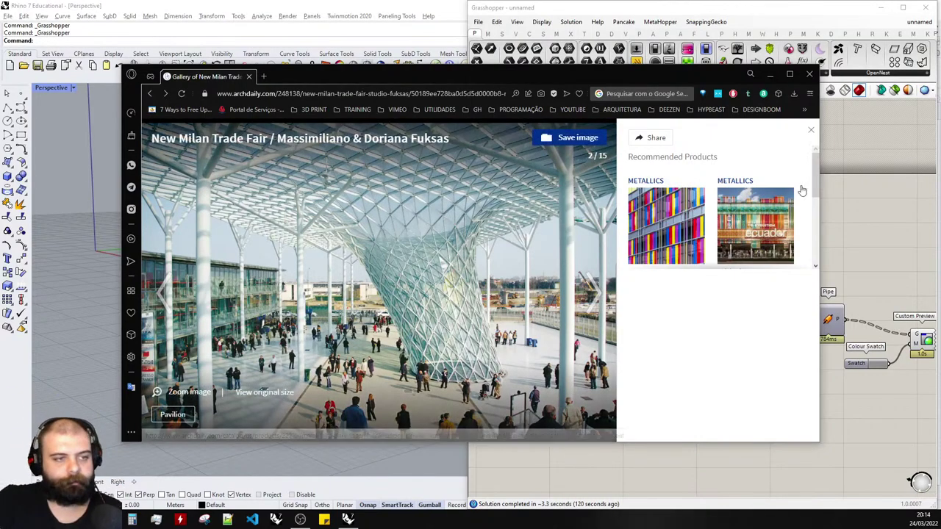
left_click(768, 74)
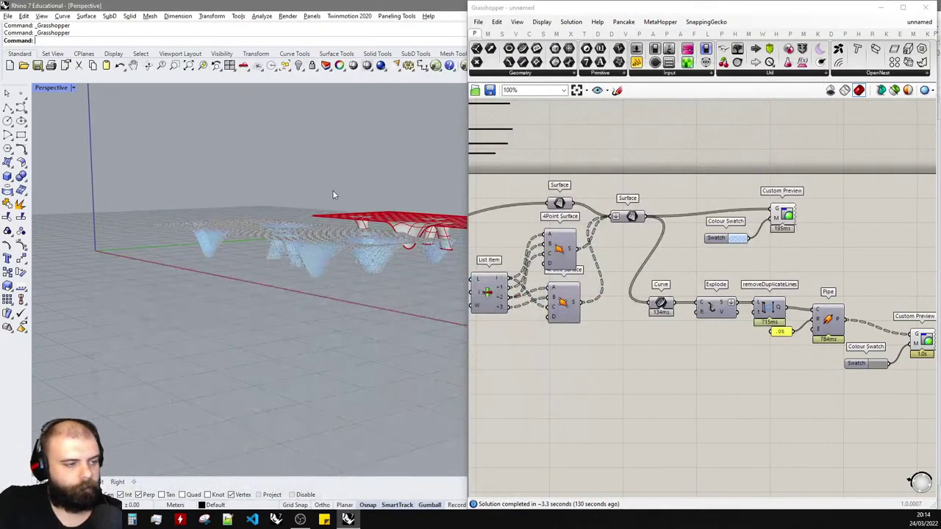
- Align the two Colour Swatch and Custom Preview pairs one above the other, with the pipe preview level with Pipe's output
right_click_drag(333, 194, 388, 237)
scroll(281, 241, "down", 4)
scroll(612, 212, "down", 3)
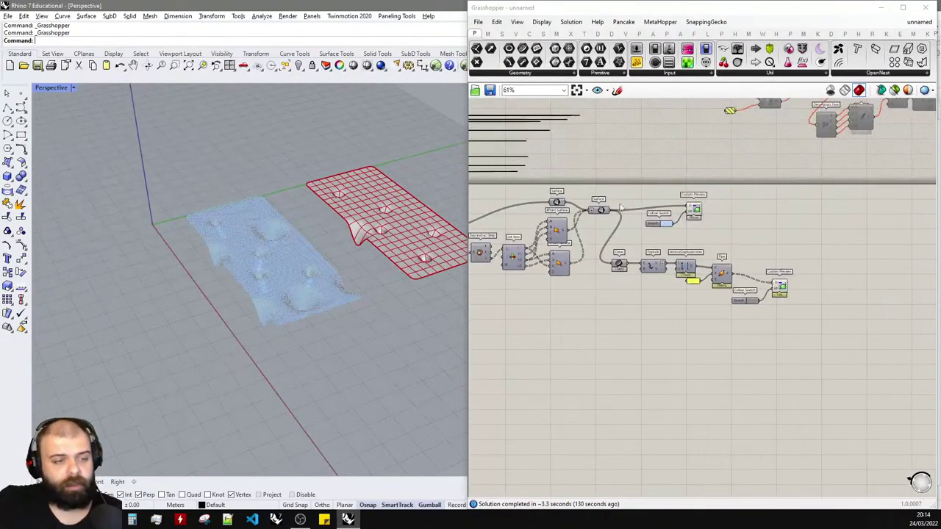
scroll(719, 241, "up", 3)
left_click_drag(842, 386, 738, 298)
left_click_drag(821, 318, 818, 323)
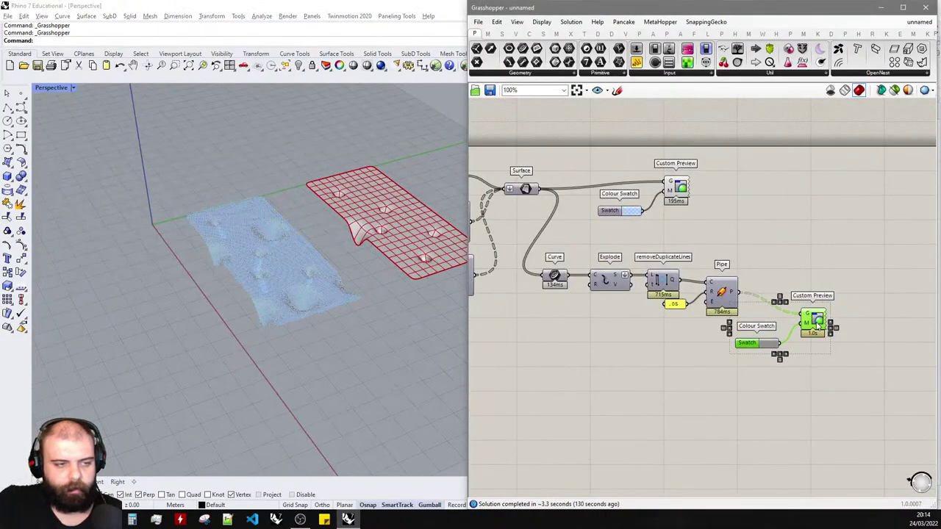
left_click_drag(752, 242, 547, 175)
left_click_drag(682, 194, 815, 197)
left_click(842, 253)
left_click_drag(857, 370, 826, 299)
left_click(825, 276)
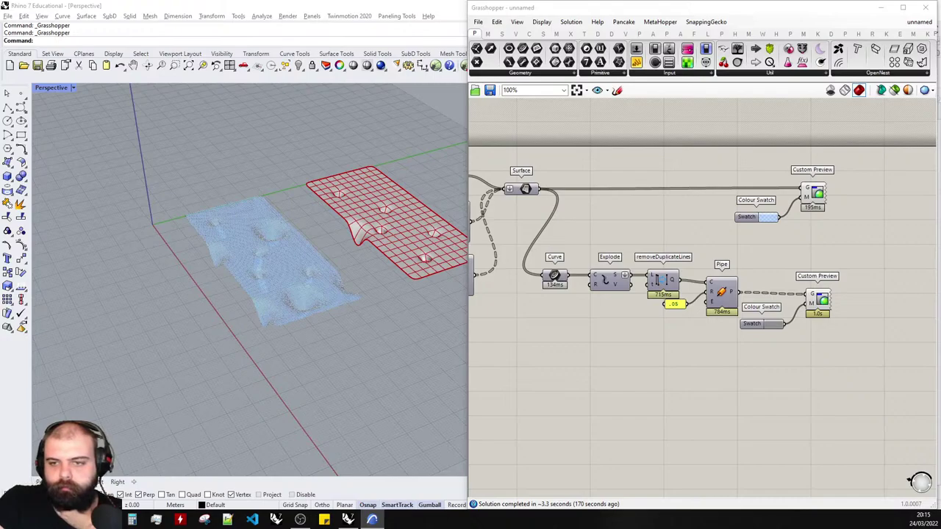
key("alt+Tab")
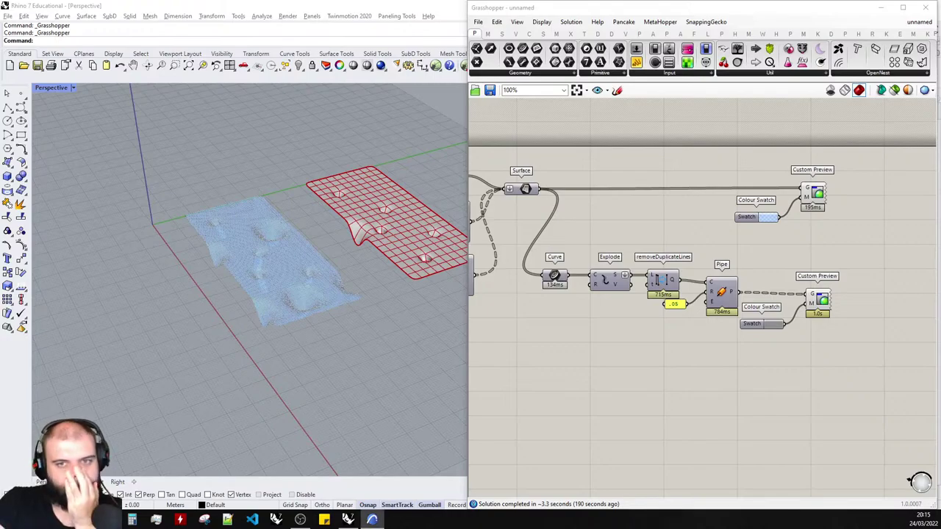
- Switch to Archicad and set the project's working length unit to meter
left_click(372, 519)
left_click_drag(714, 91, 450, 59)
scroll(331, 174, "down", 2)
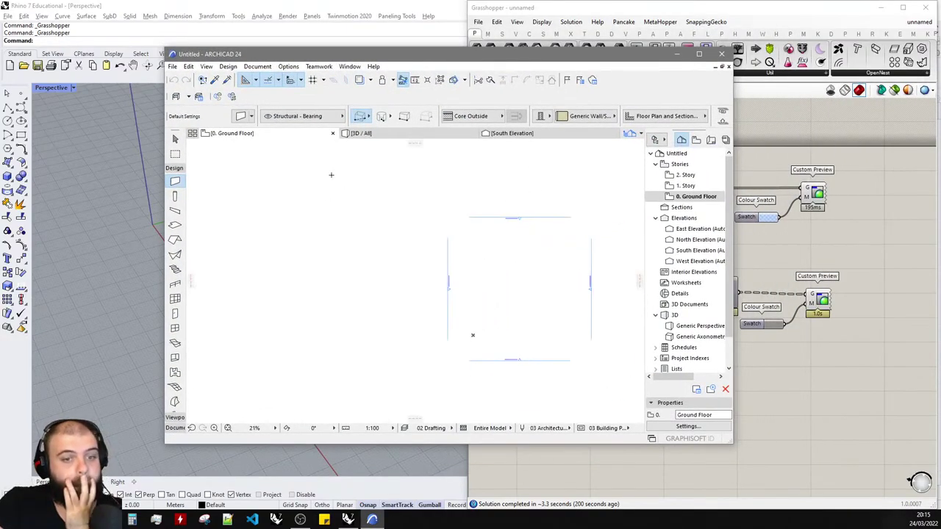
left_click(257, 67)
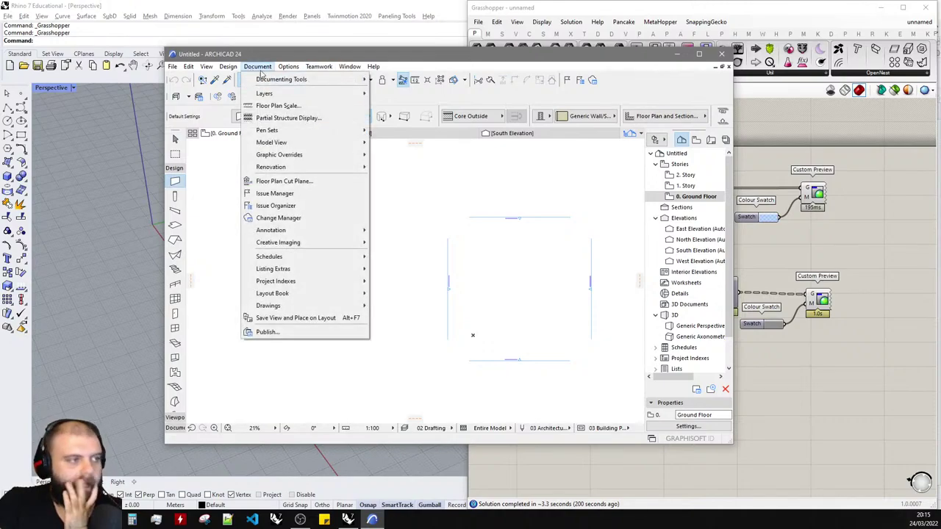
mouse_move(291, 67)
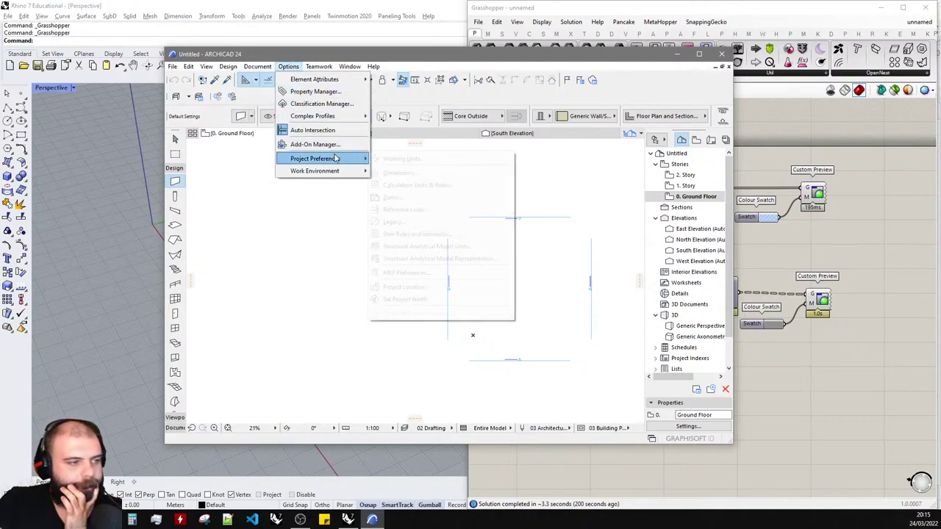
mouse_move(346, 159)
left_click(397, 159)
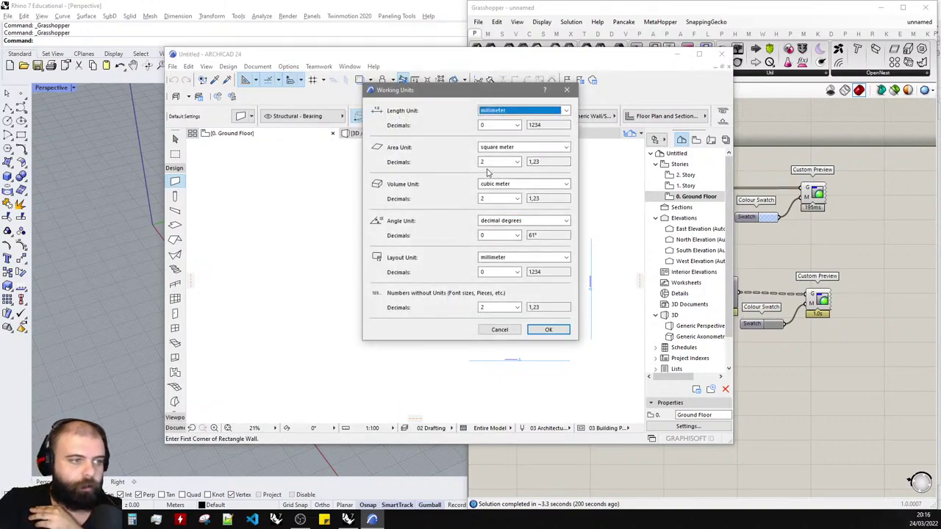
left_click(565, 111)
left_click(560, 120)
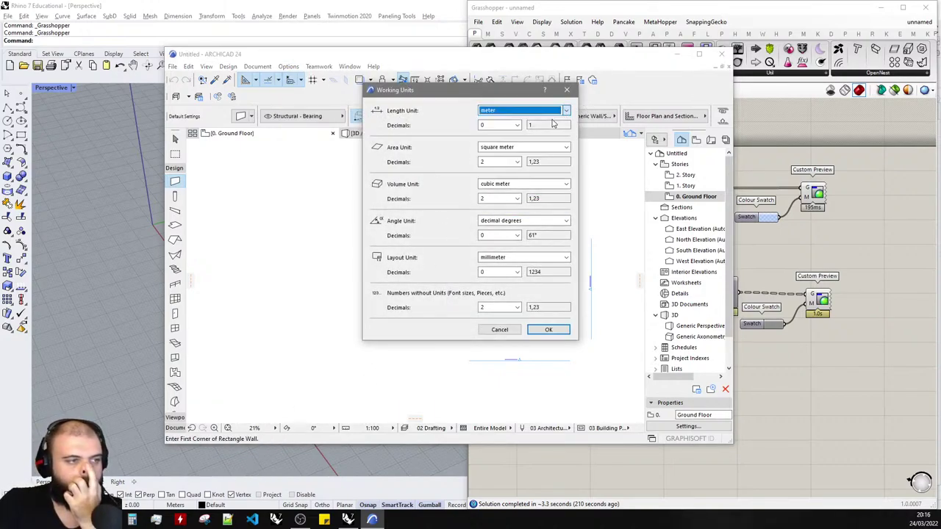
left_click(547, 330)
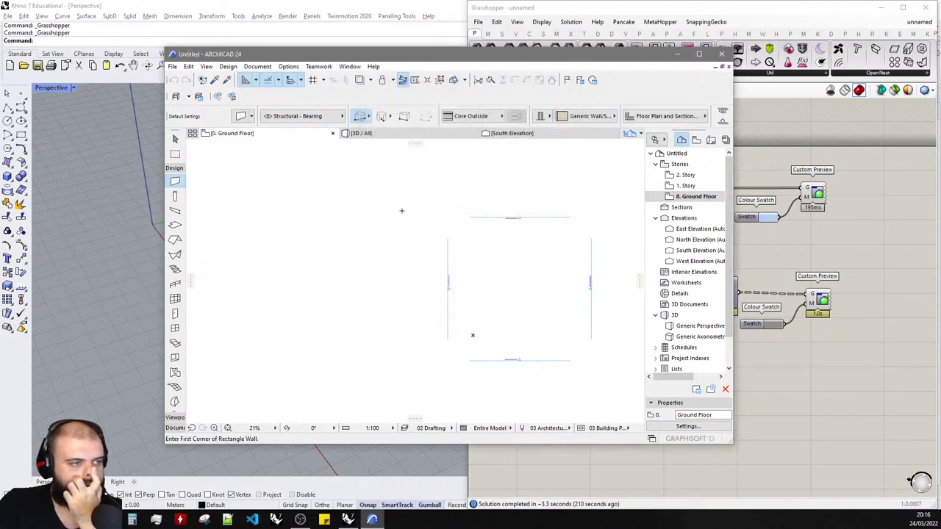
- Show Archicad's 3D view, start the Grasshopper connection and widen its palette enough to read the connection status
left_click(389, 135)
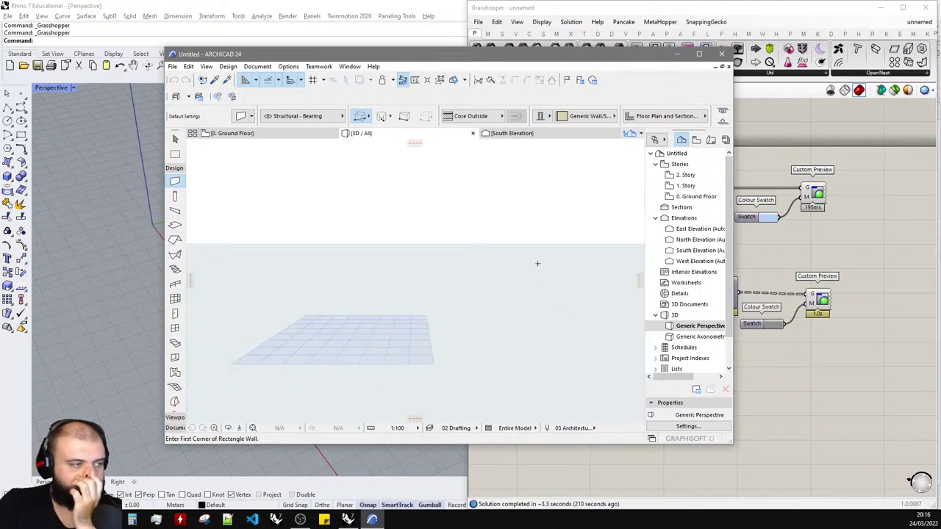
left_click(172, 66)
mouse_move(229, 203)
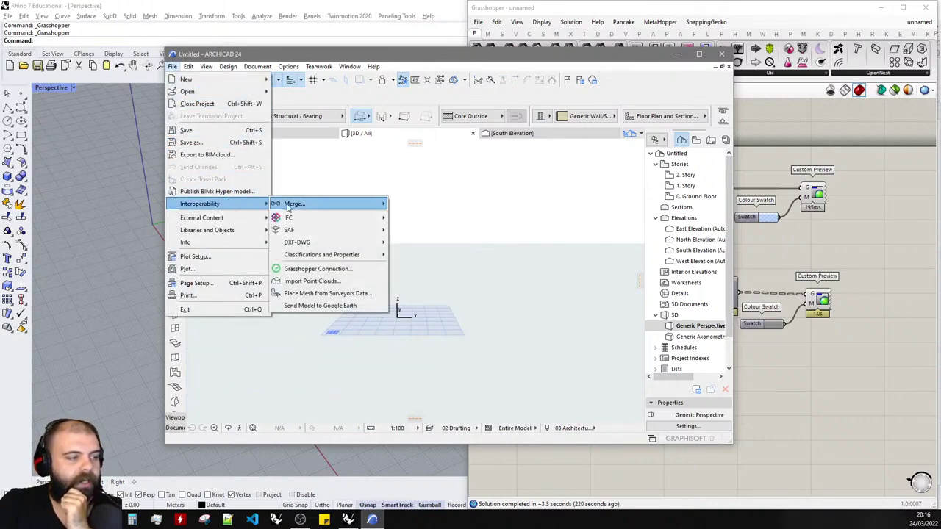
left_click(341, 268)
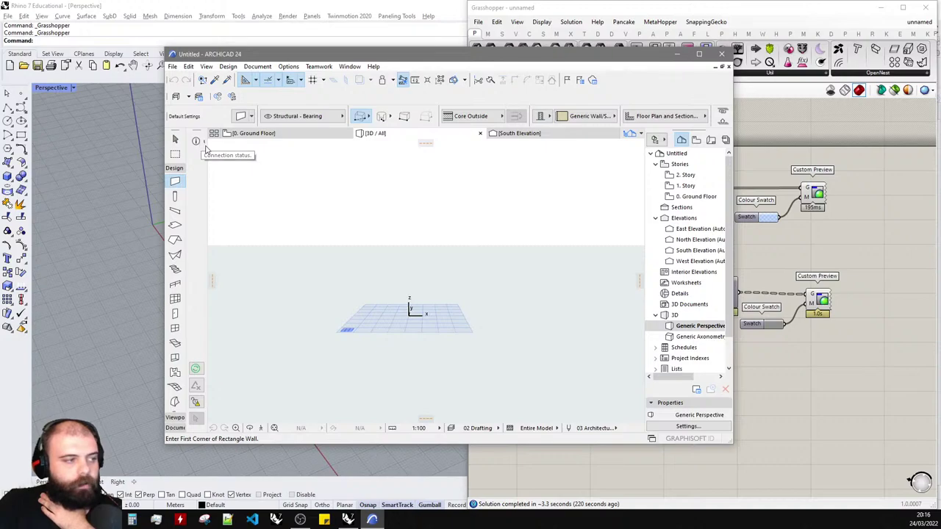
left_click_drag(208, 145, 224, 175)
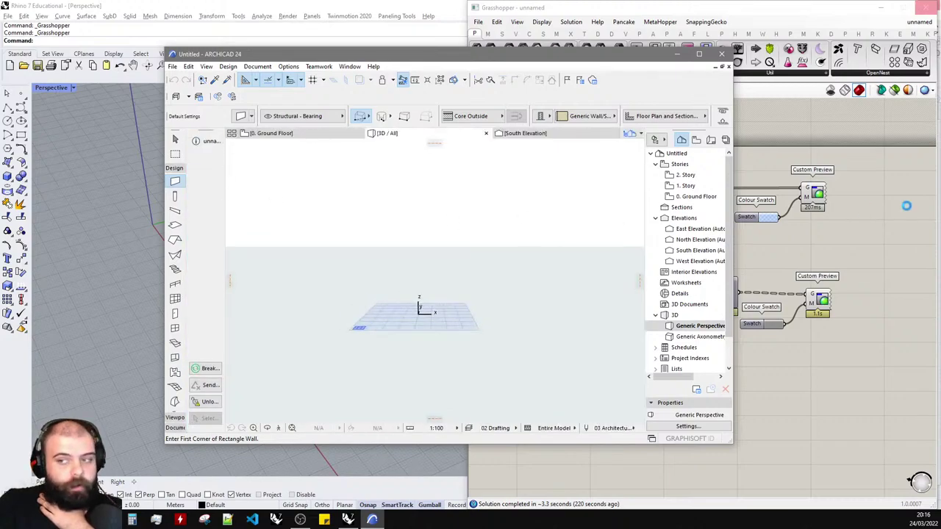
- Bring Grasshopper back up from Rhino and save the definition as PARAMETRIZADO_NEW MILAN TRADE FAIR
left_click(846, 154)
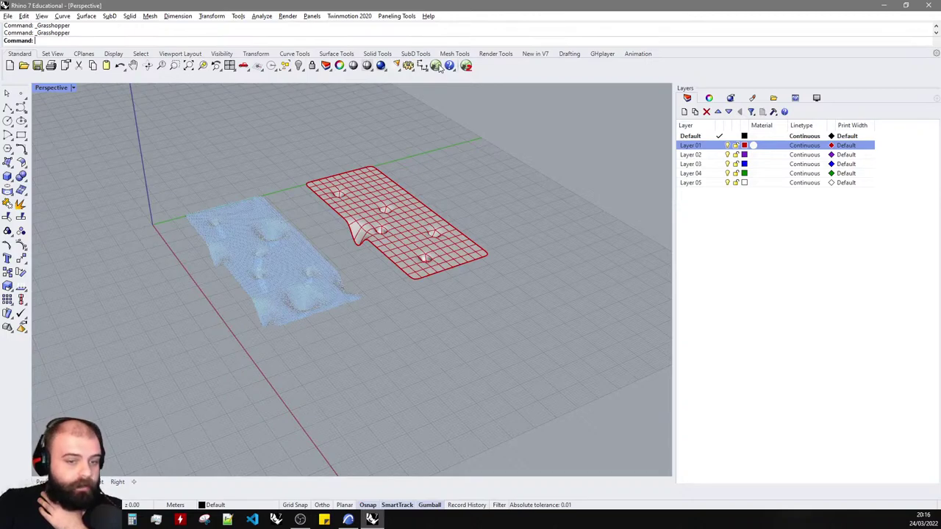
left_click(435, 65)
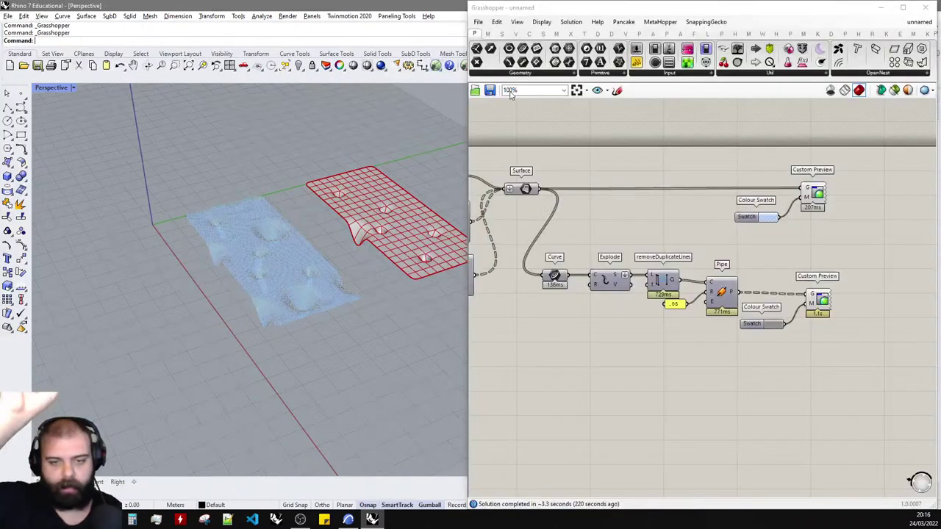
left_click(481, 23)
left_click(503, 76)
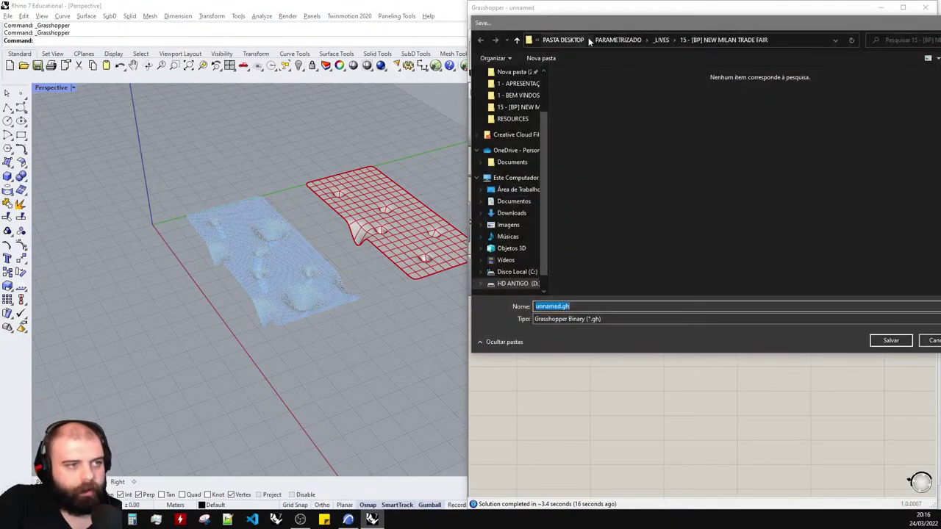
left_click_drag(593, 25, 487, 29)
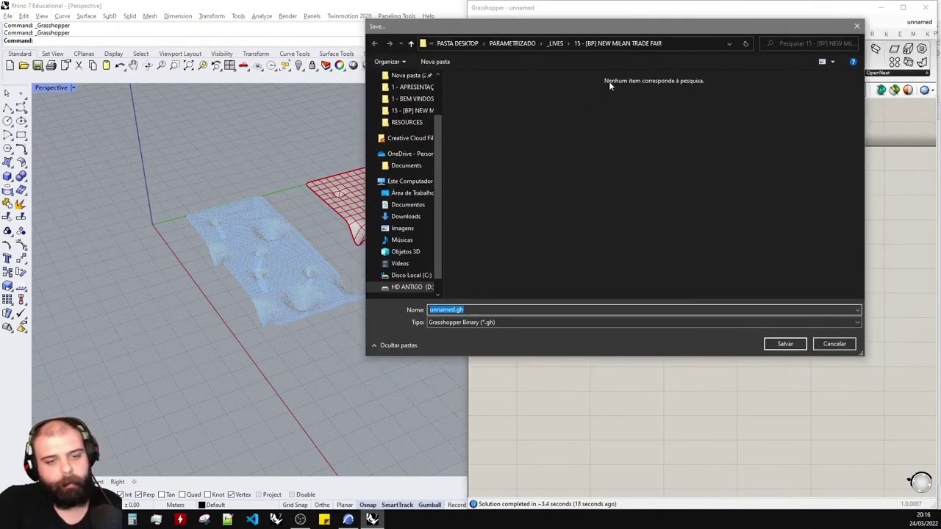
type("P")
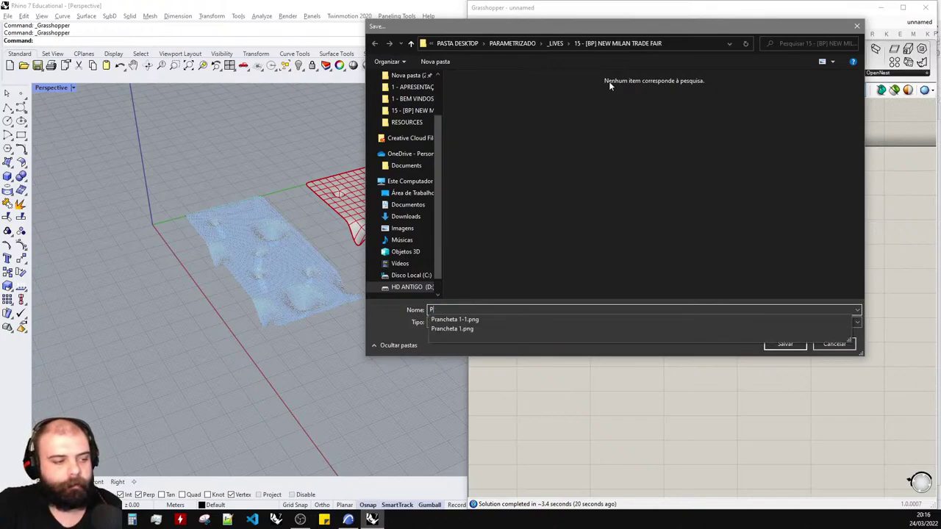
type("ARAMETRIZADO_NEW")
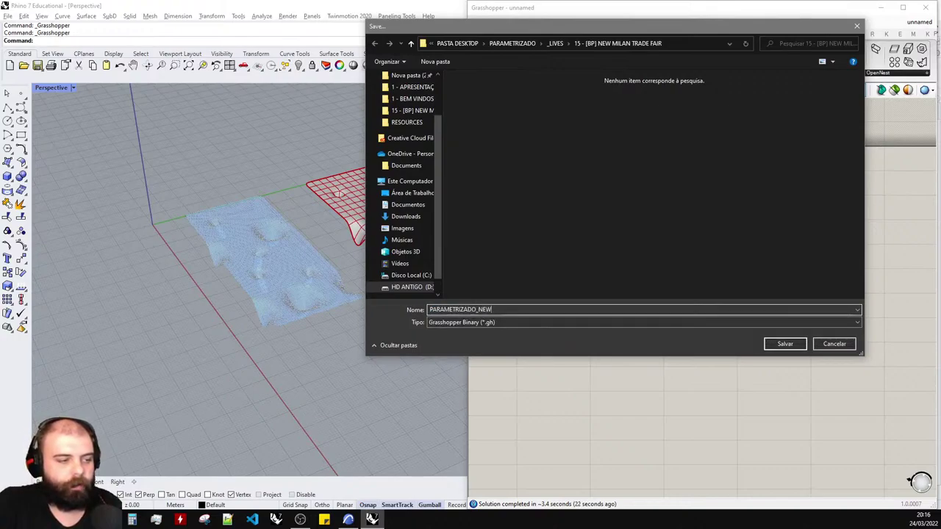
type(" TRLAN ")
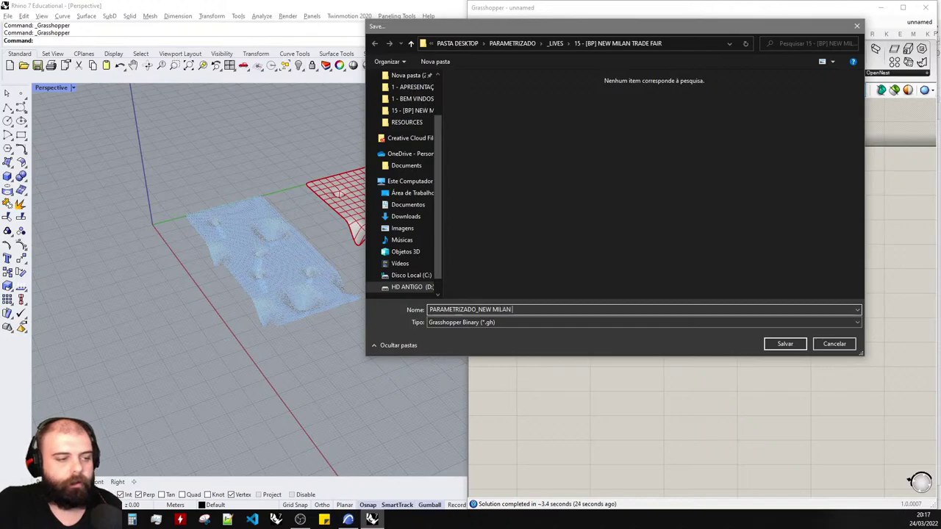
type("TRADE FAIR")
key("Return")
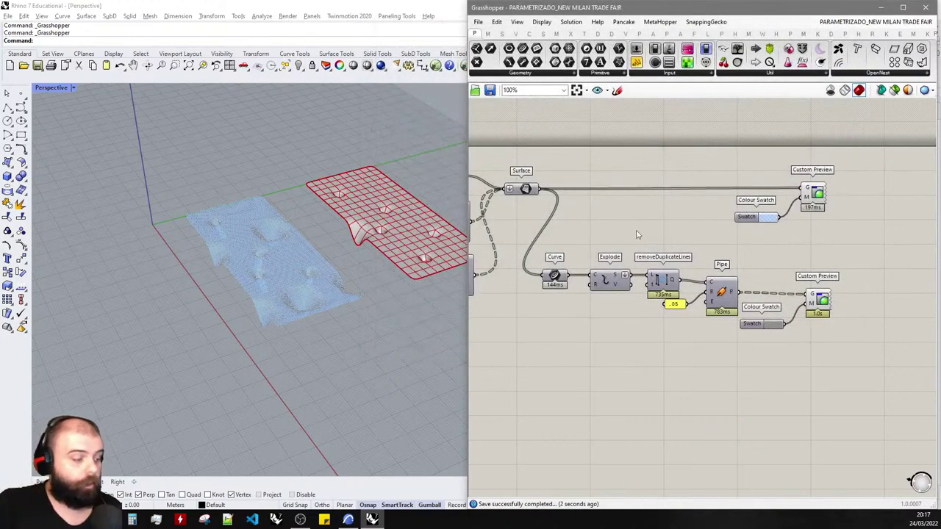
- Narrow Archicad's connection palette and tile the windows, with Rhino above Grasshopper on one half and Archicad on the other
left_click(347, 520)
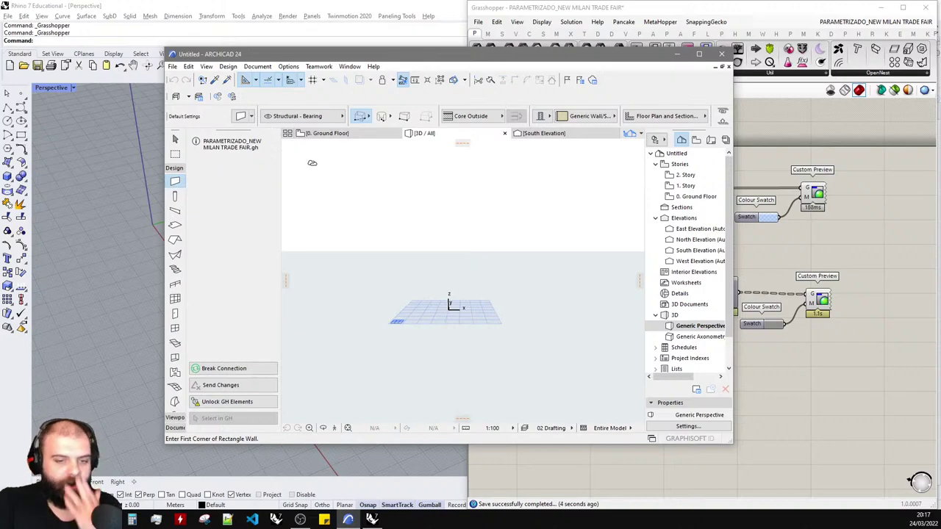
left_click_drag(280, 189, 207, 190)
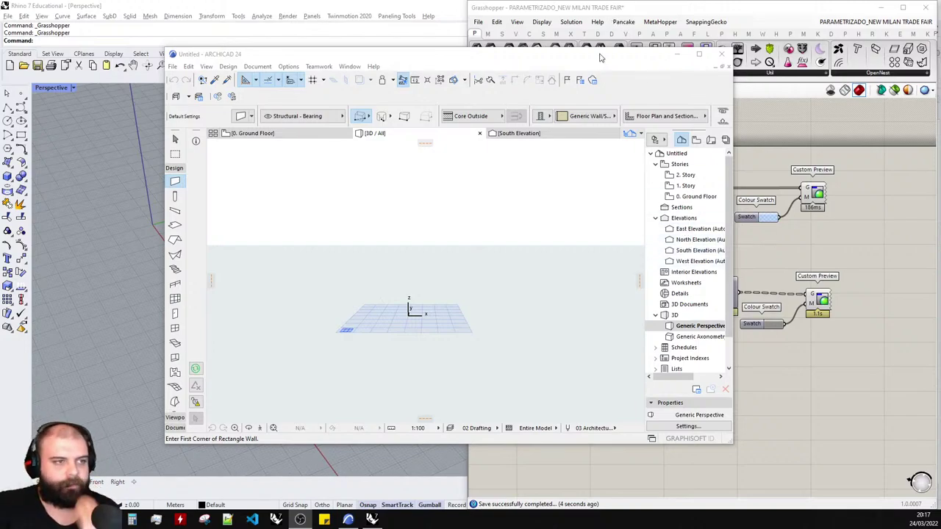
left_click_drag(550, 57, 737, 51)
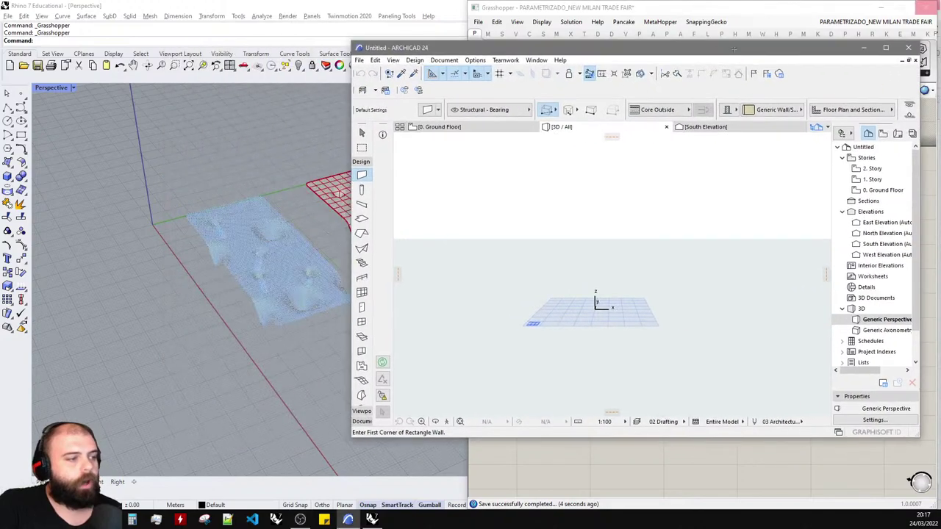
left_click_drag(231, 6, 0, 0)
left_click_drag(513, 8, 2, 526)
left_click_drag(565, 47, 940, 76)
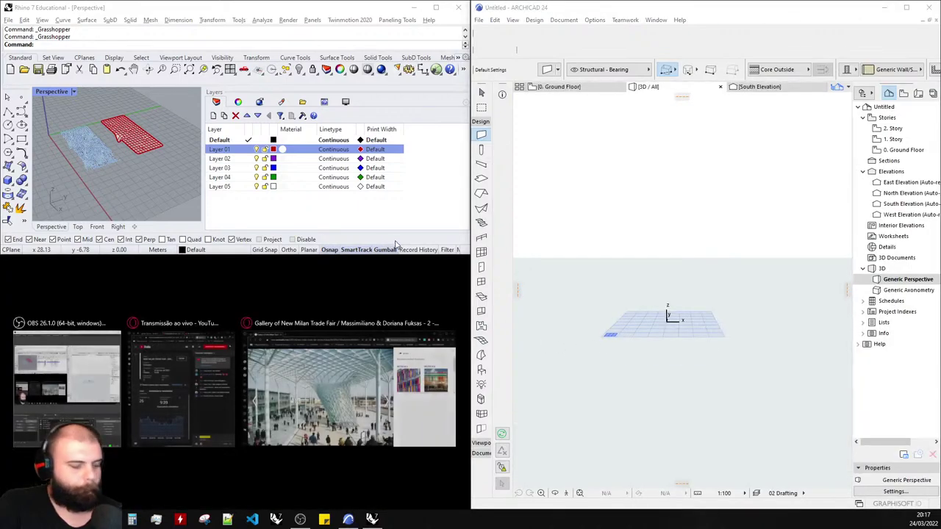
left_click(329, 9)
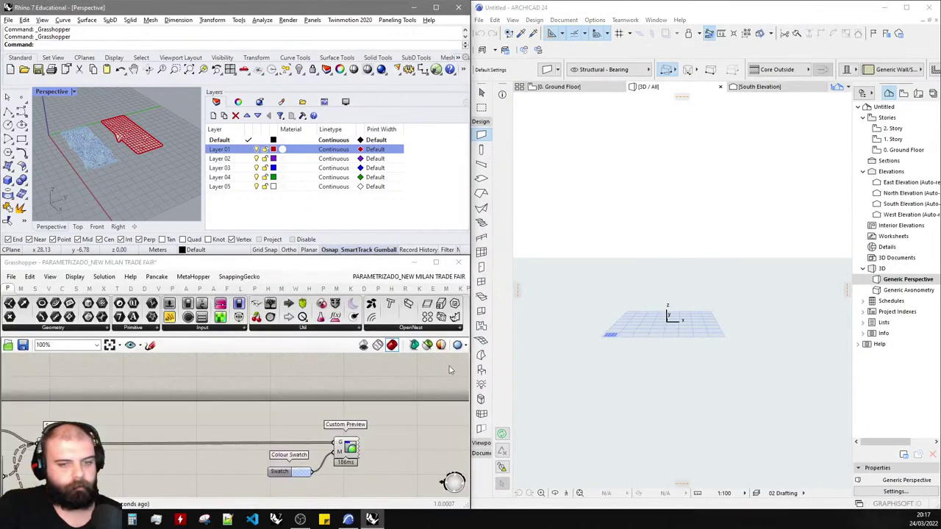
- Turn on the preview of the Surface component that merges the panels, and widen Rhino's Perspective viewport to inspect the canopy
scroll(321, 380, "down", 2)
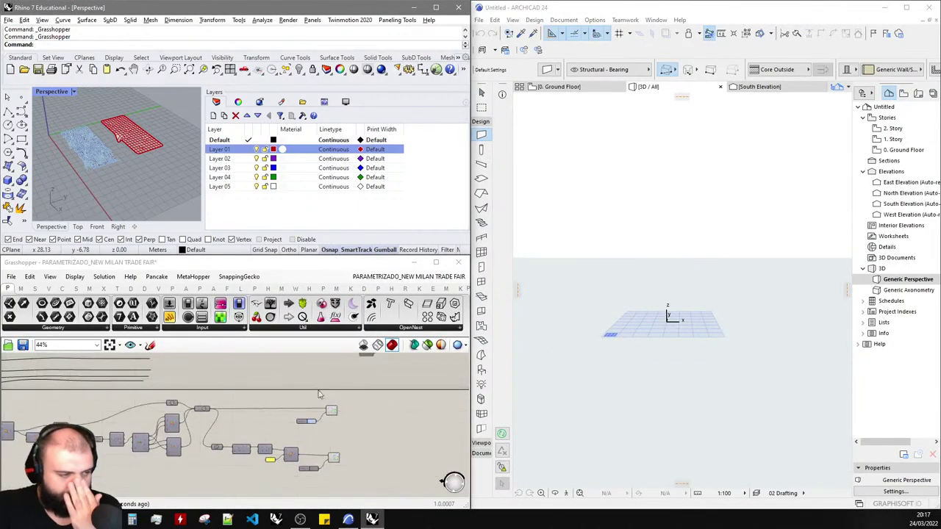
left_click(195, 413)
scroll(196, 411, "up", 4)
middle_click(195, 411)
left_click(214, 385)
left_click(249, 389)
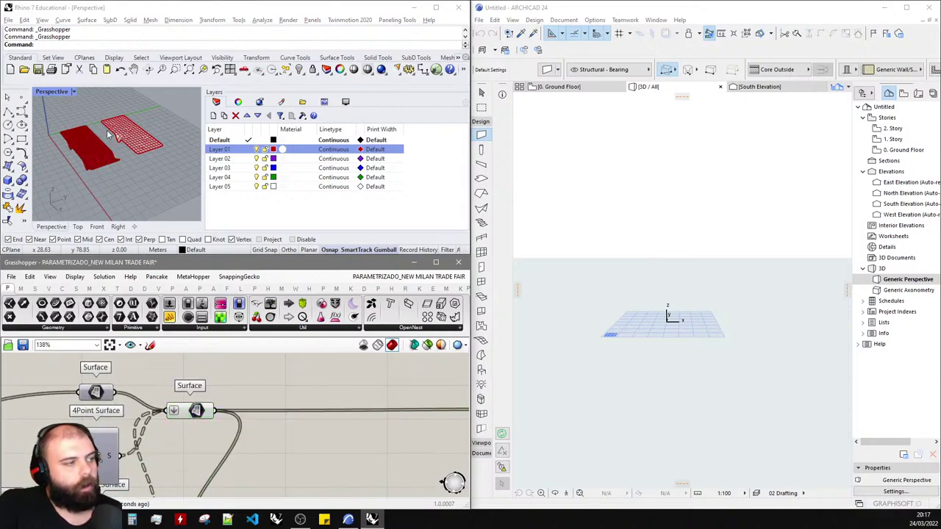
left_click_drag(204, 150, 441, 151)
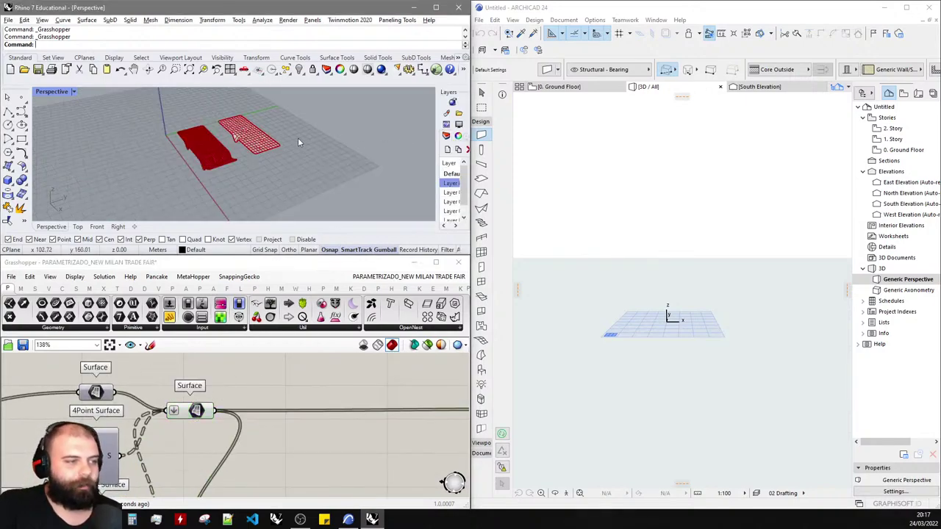
scroll(246, 146, "up", 2)
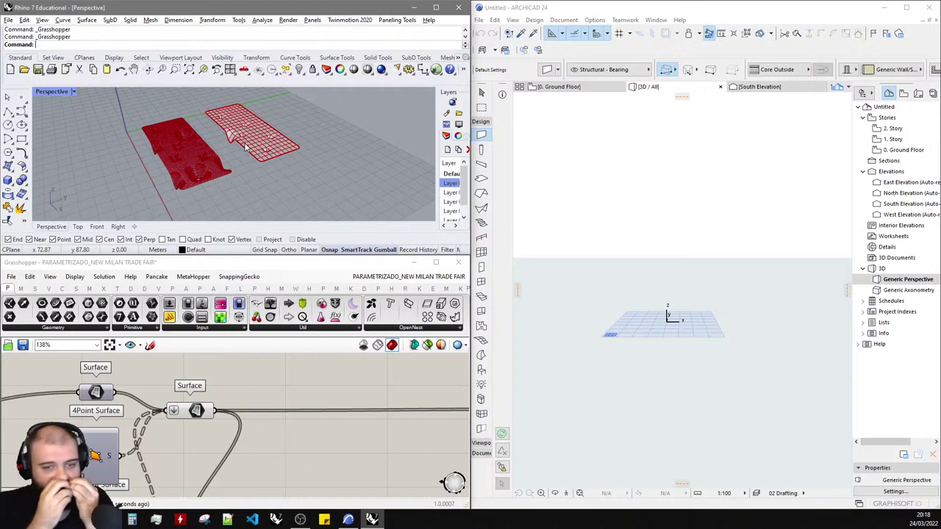
scroll(222, 153, "up", 5)
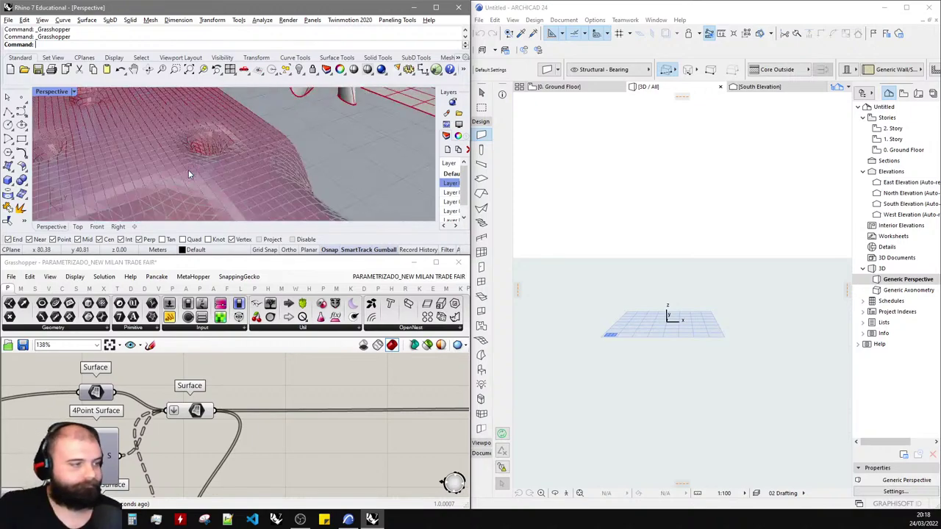
scroll(217, 159, "down", 5)
scroll(312, 405, "down", 5)
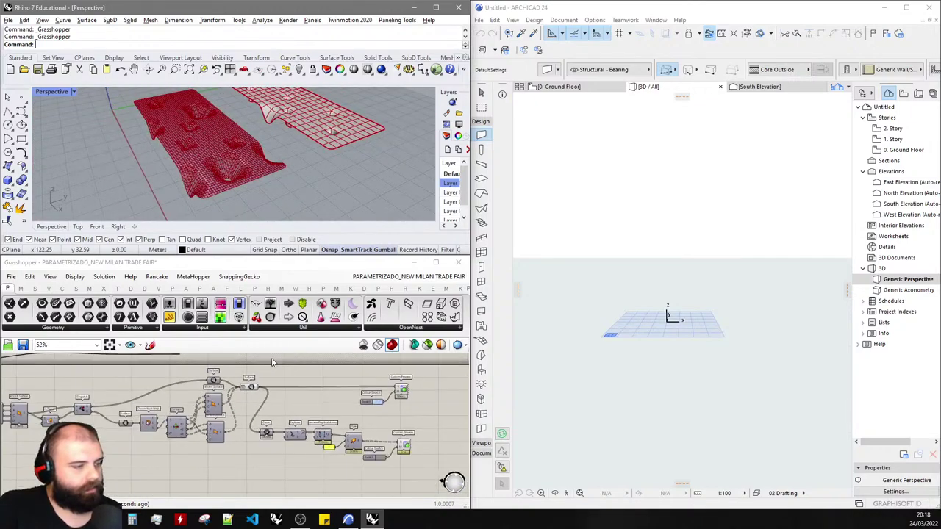
- Move the custom preview and pipe components down, and add a Simple Mesh component fed by the merged Surface output
left_click_drag(427, 478, 247, 392)
scroll(390, 406, "up", 4)
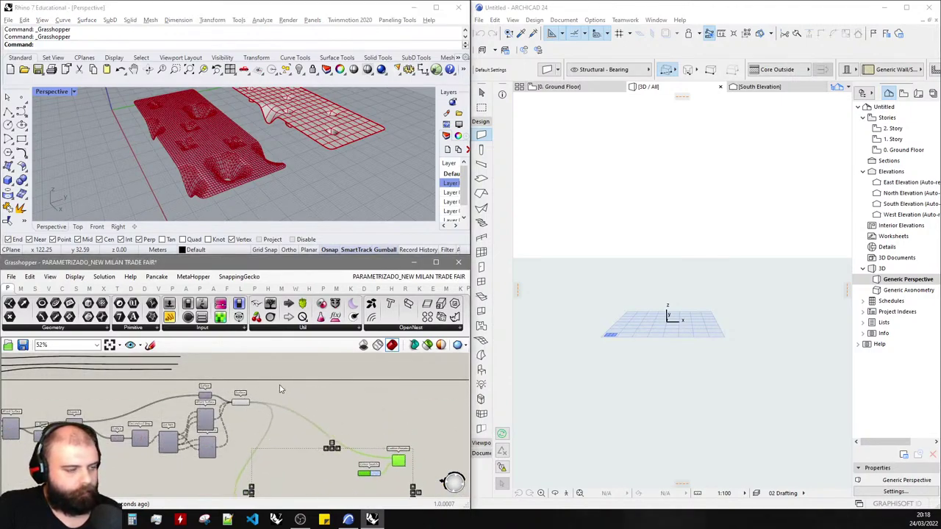
double_click(353, 408)
type("simple mesh")
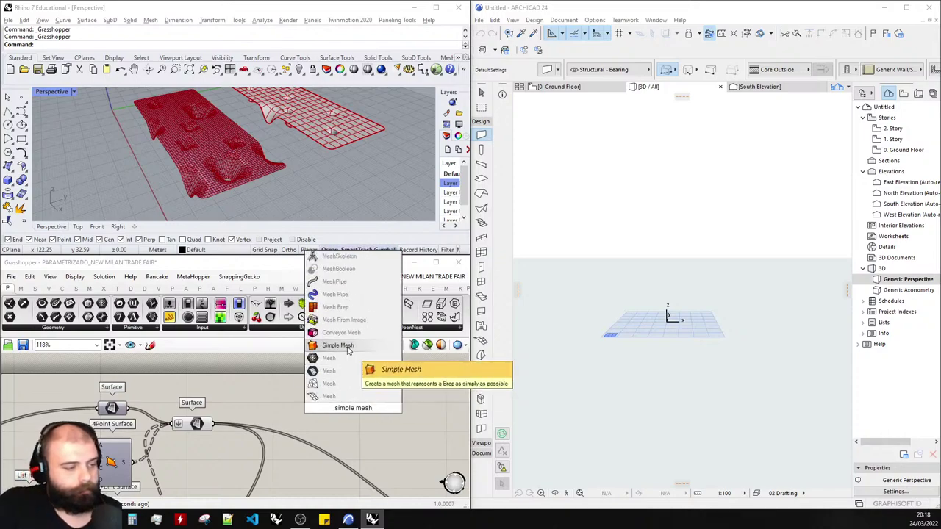
left_click(348, 350)
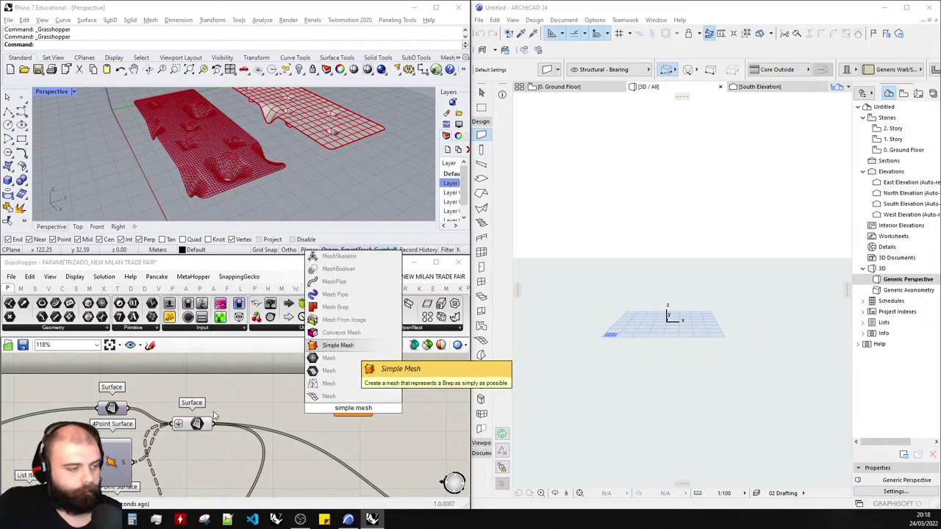
left_click_drag(214, 424, 318, 403)
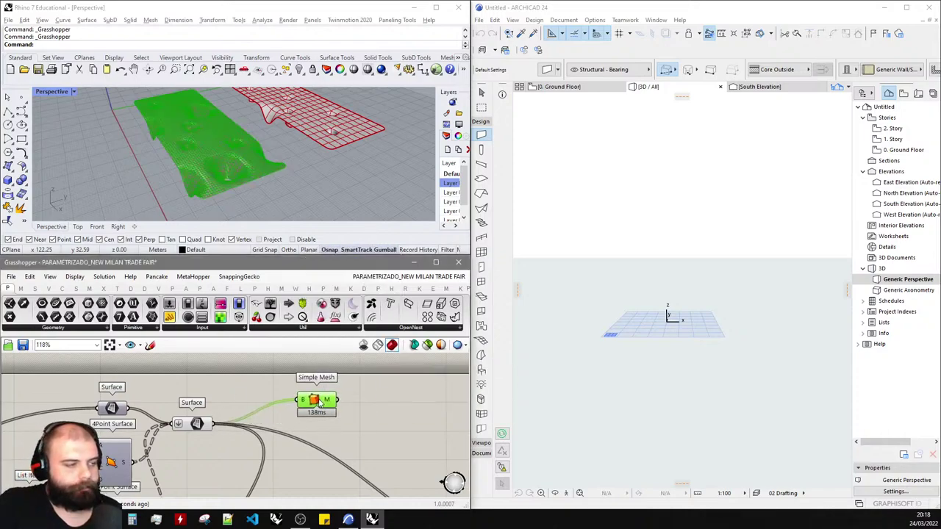
left_click(288, 413)
- Turn off the merged Surface component's preview and look closely at the Simple Mesh result on the canopy
left_click(208, 423)
middle_click(205, 422)
left_click(236, 395)
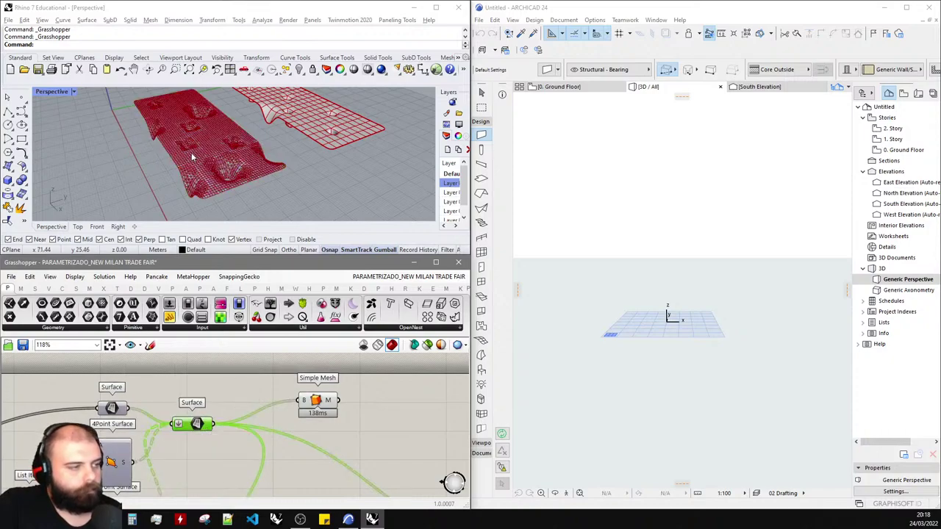
scroll(214, 169, "up", 5)
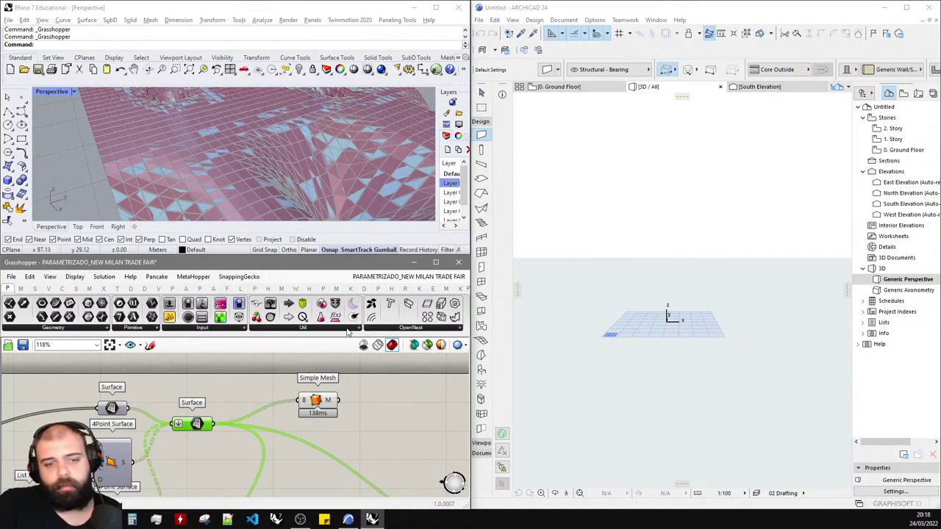
- Move the Simple Mesh component farther from the merged Surface component and inspect its mesh output
scroll(268, 377, "down", 4)
scroll(354, 402, "down", 2)
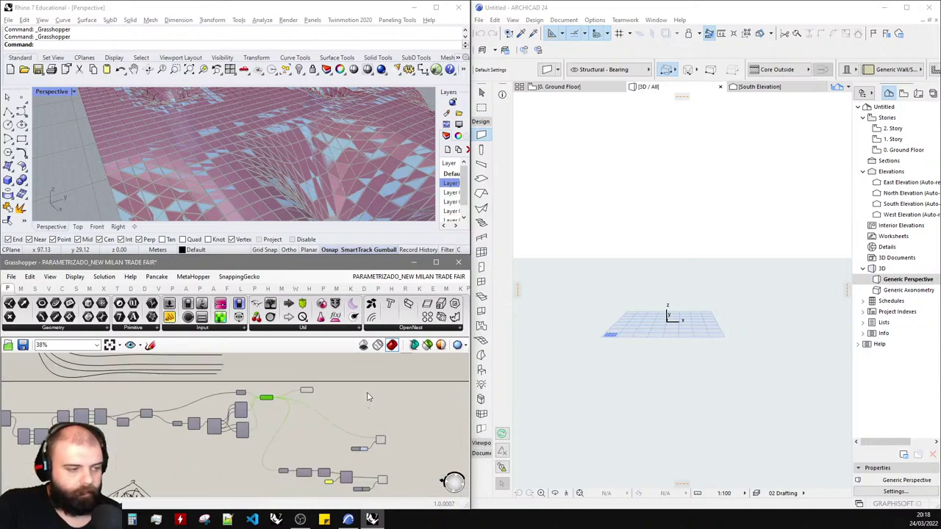
scroll(367, 395, "up", 4)
scroll(231, 393, "down", 4)
left_click_drag(248, 394, 320, 395)
scroll(321, 404, "up", 5)
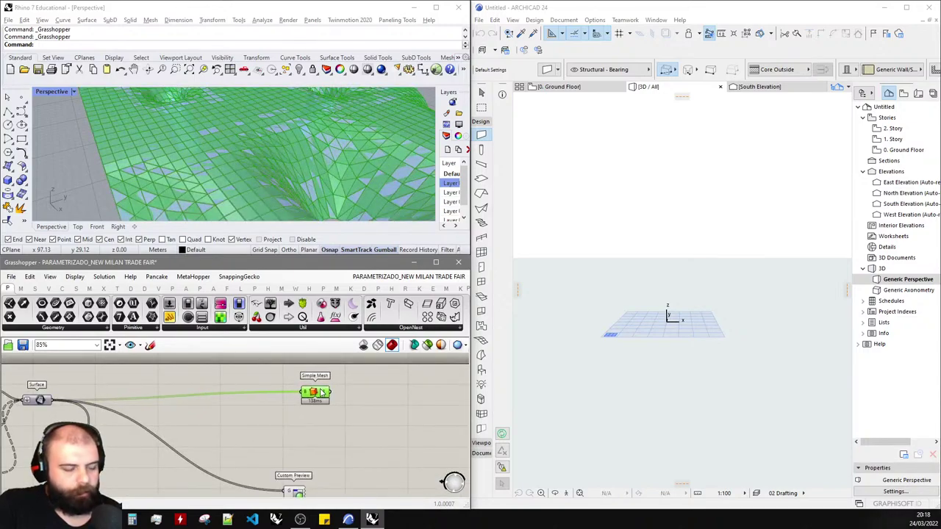
mouse_move(320, 395)
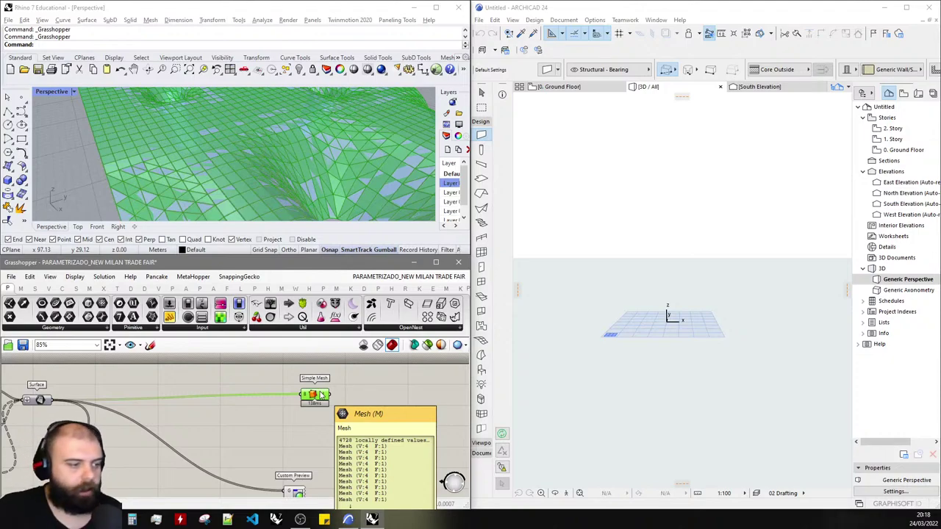
- Shift the Pipe, its .05 radius panel, and its custom preview with colour swatch away from removeDuplicateLines
scroll(368, 382, "down", 4)
scroll(319, 491, "up", 2)
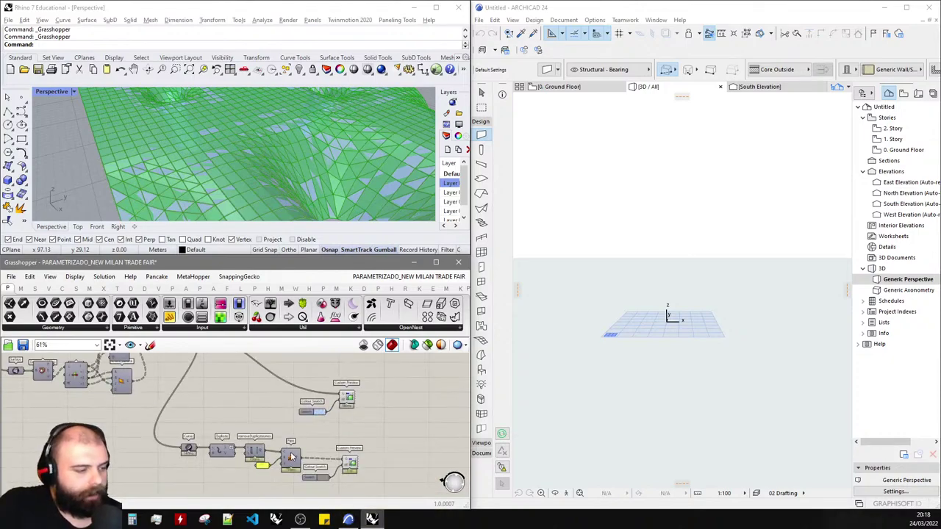
scroll(296, 452, "up", 4)
scroll(297, 424, "down", 3)
left_click_drag(408, 490, 316, 447)
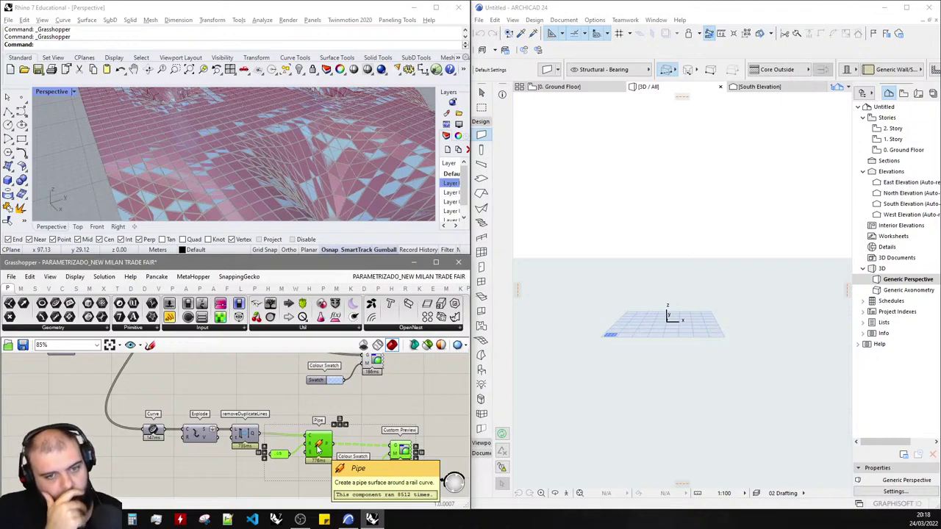
- Move the pipe group down, add an Archicad Beam component above it, and feed its curve input from removeDuplicateLines
double_click(389, 412)
type("beam")
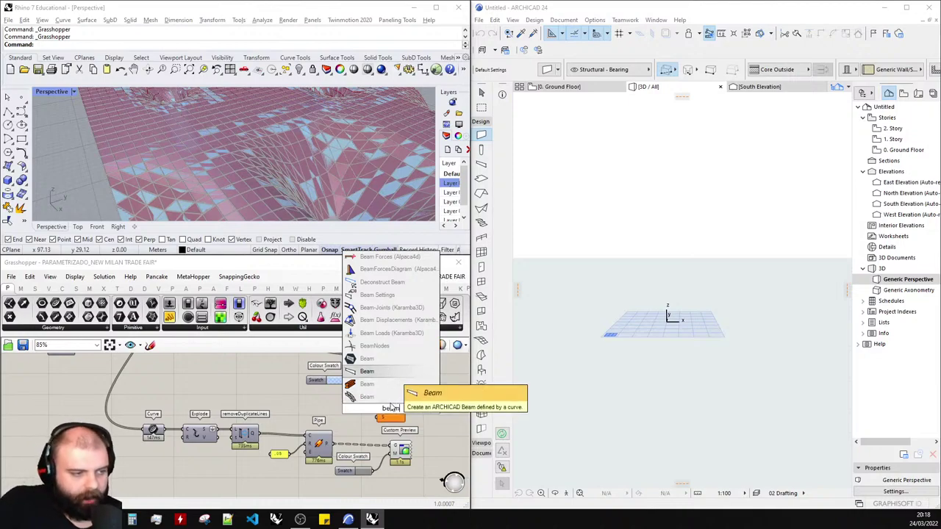
left_click(367, 397)
scroll(314, 385, "down", 3)
scroll(360, 429, "up", 4)
left_click_drag(397, 459, 200, 399)
left_click_drag(261, 410, 254, 441)
left_click(269, 378)
scroll(266, 384, "up", 2)
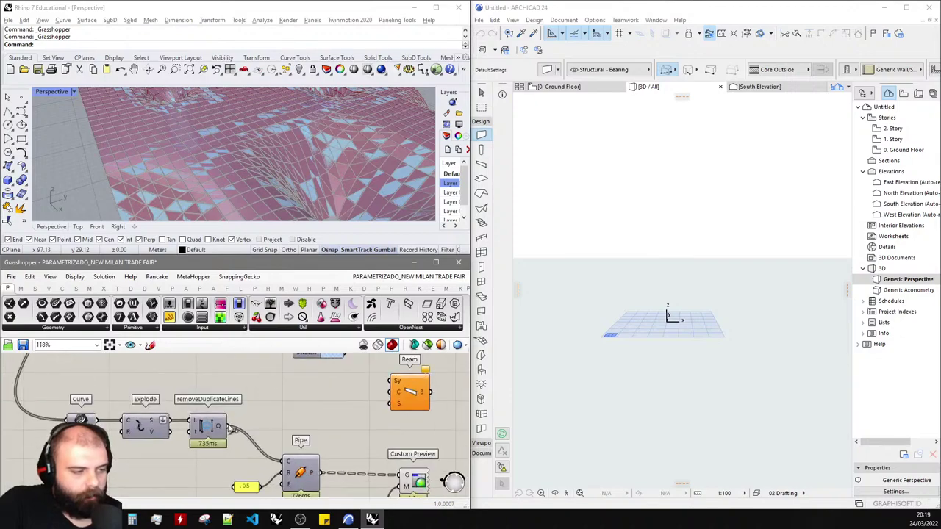
left_click_drag(227, 425, 390, 392)
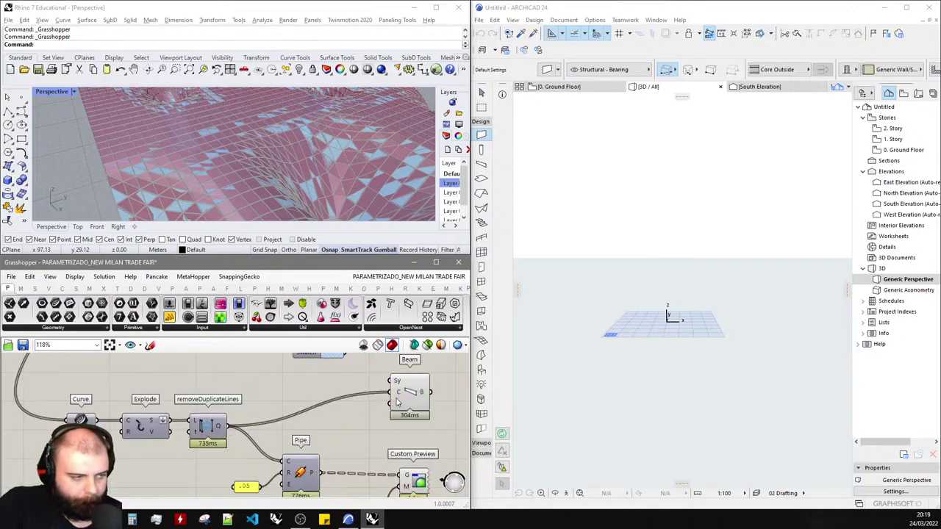
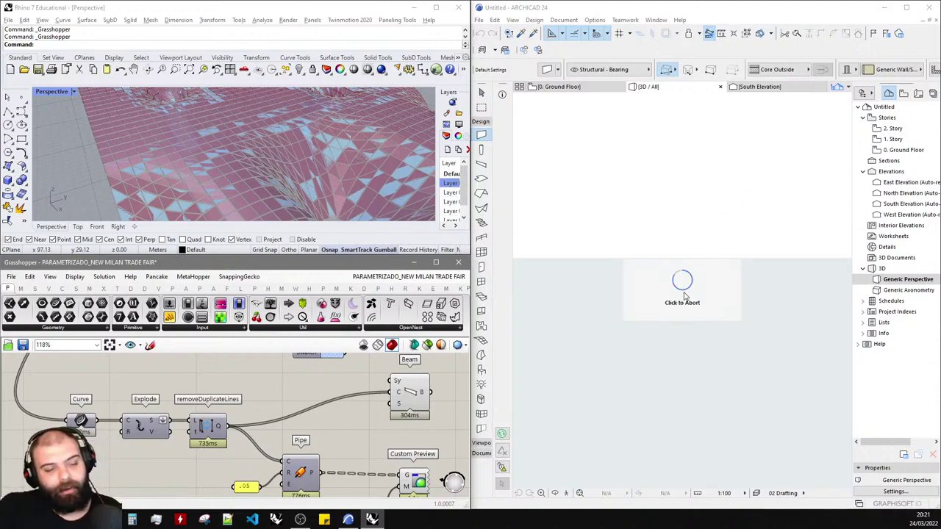
- Abort Archicad's running 3D generation and delete the Beam component from the Grasshopper definition
left_click(697, 272)
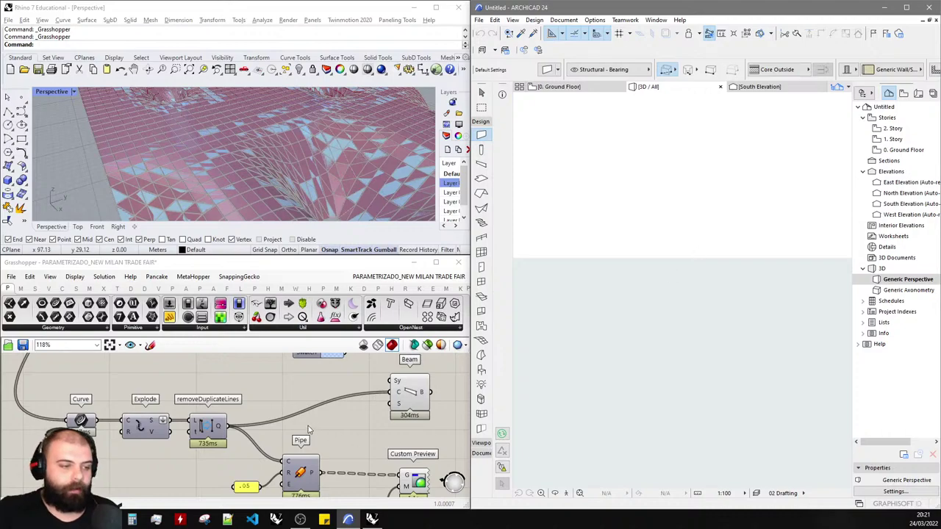
scroll(307, 426, "down", 3)
scroll(354, 418, "up", 3)
left_click(372, 409)
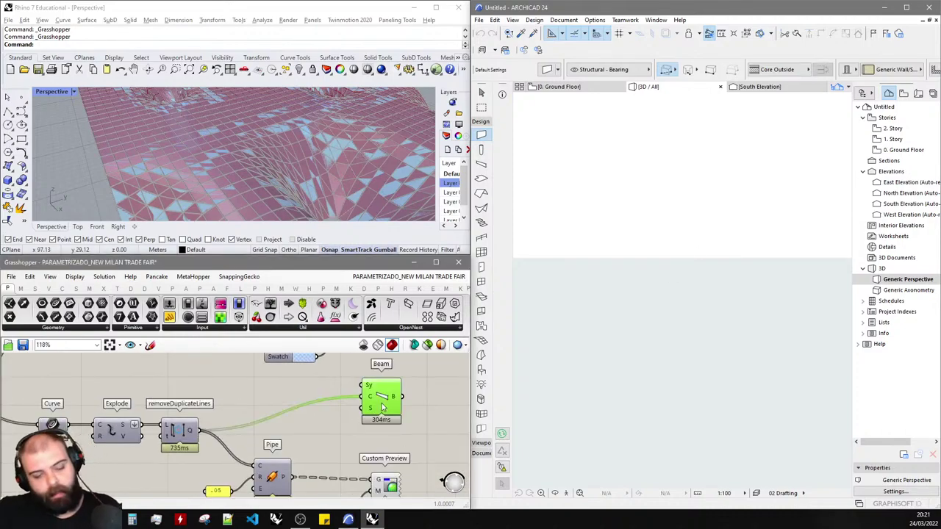
key("Delete")
scroll(343, 393, "down", 1)
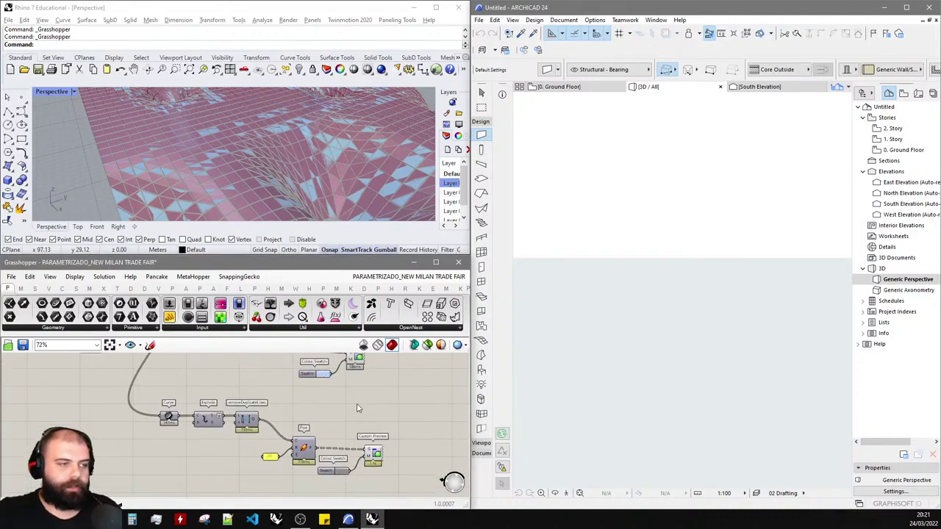
- Add a MeshPipe component in the free space above the Pipe's custom preview
scroll(357, 391, "up", 1)
double_click(368, 397)
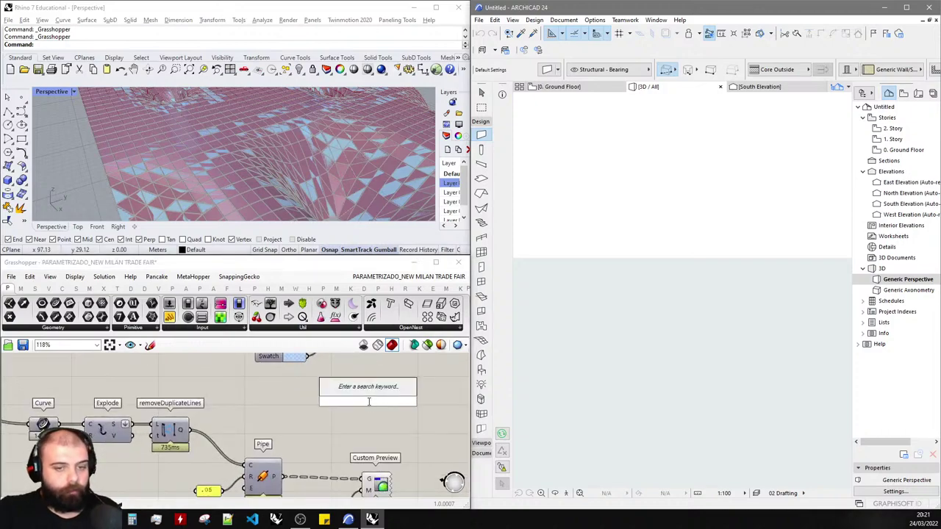
type("mesh")
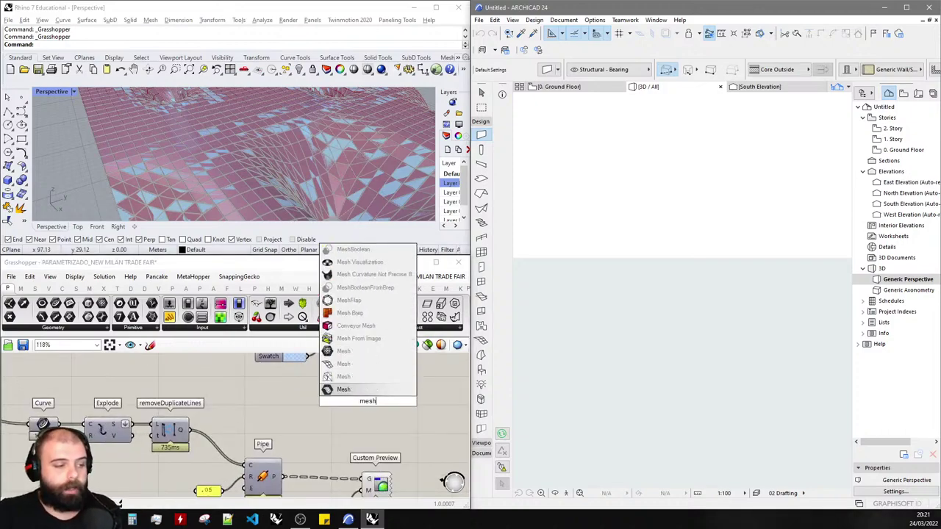
type("Pipe")
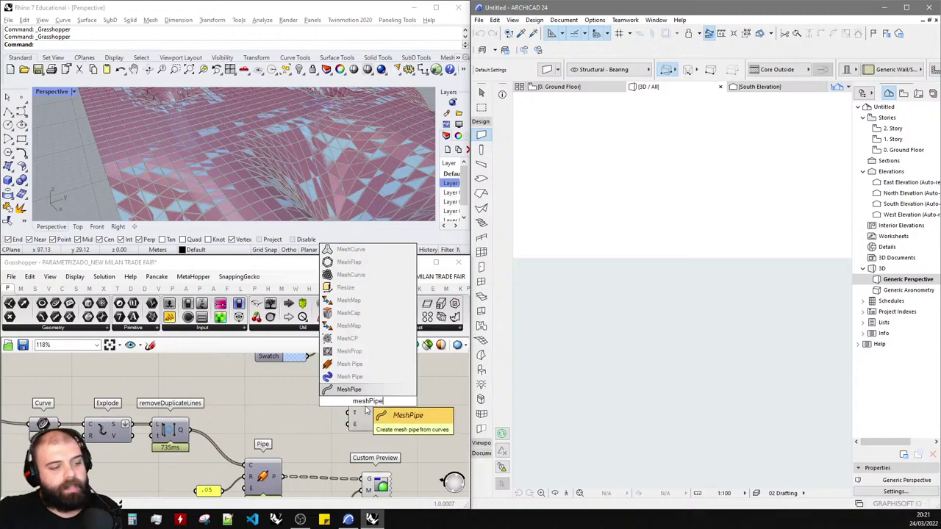
key("Return")
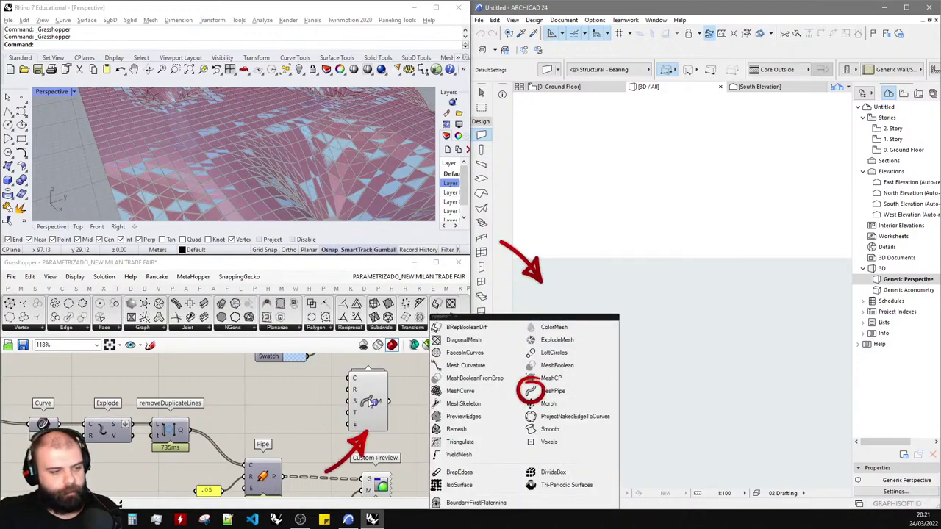
- Review the NGon plugin's food4Rhino page in the browser, then close the browser window
left_click(861, 230)
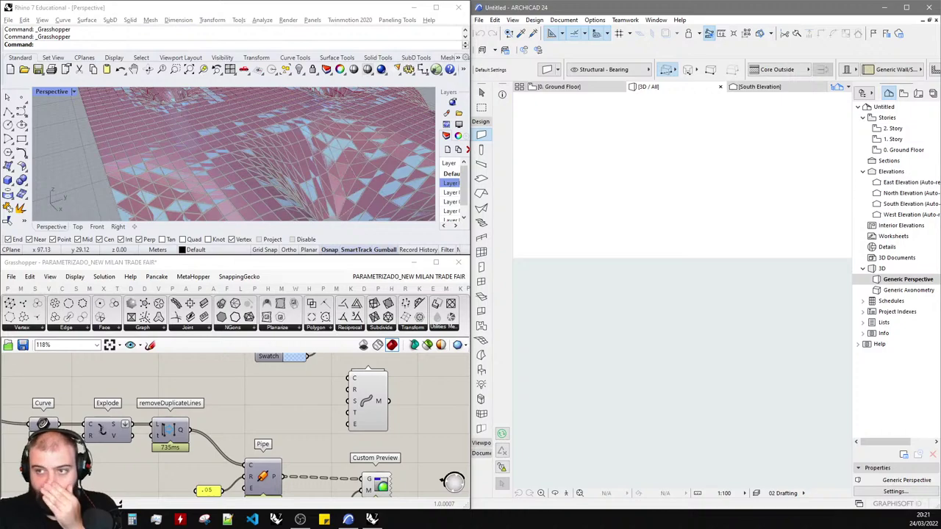
left_click_drag(940, 91, 865, 91)
scroll(579, 298, "down", 8)
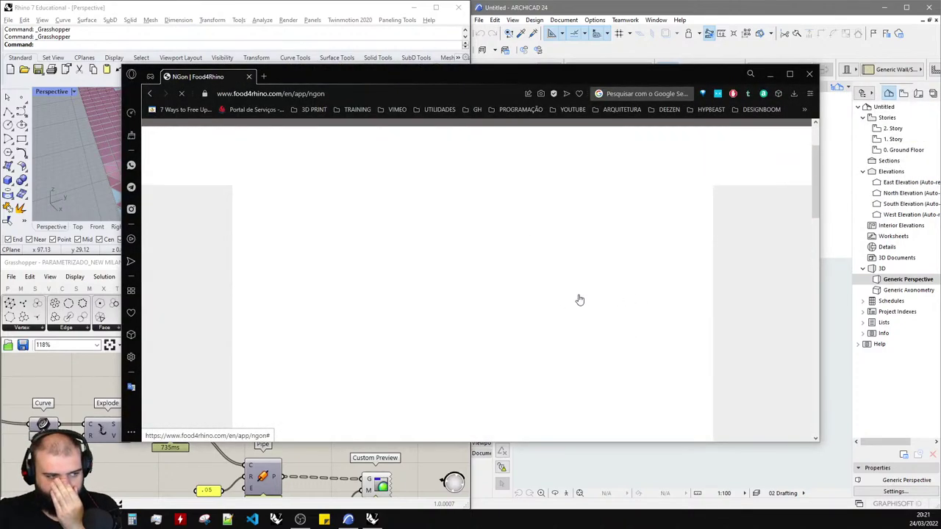
left_click(469, 94)
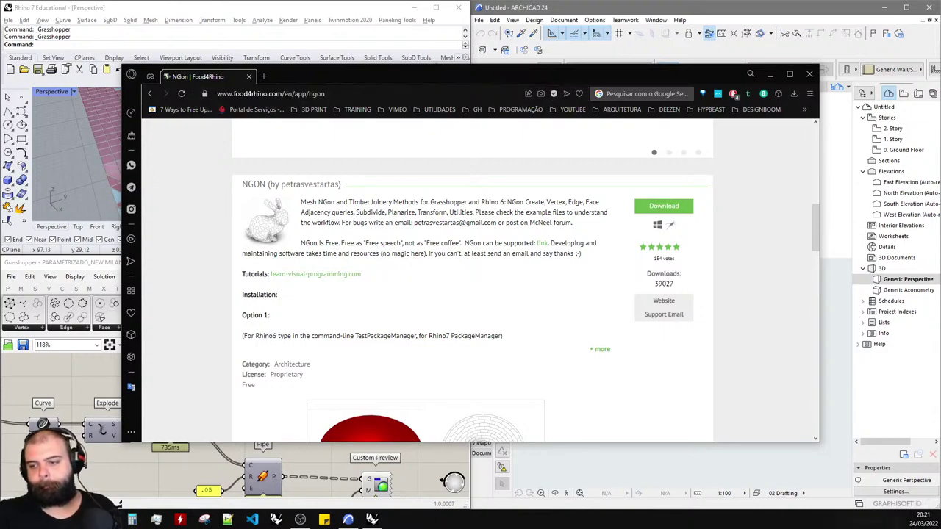
scroll(448, 294, "down", 2)
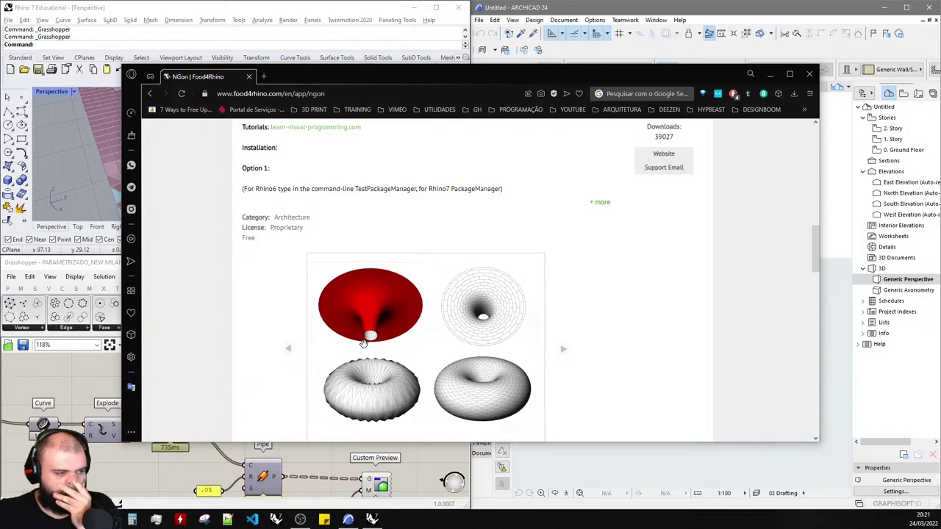
left_click(809, 75)
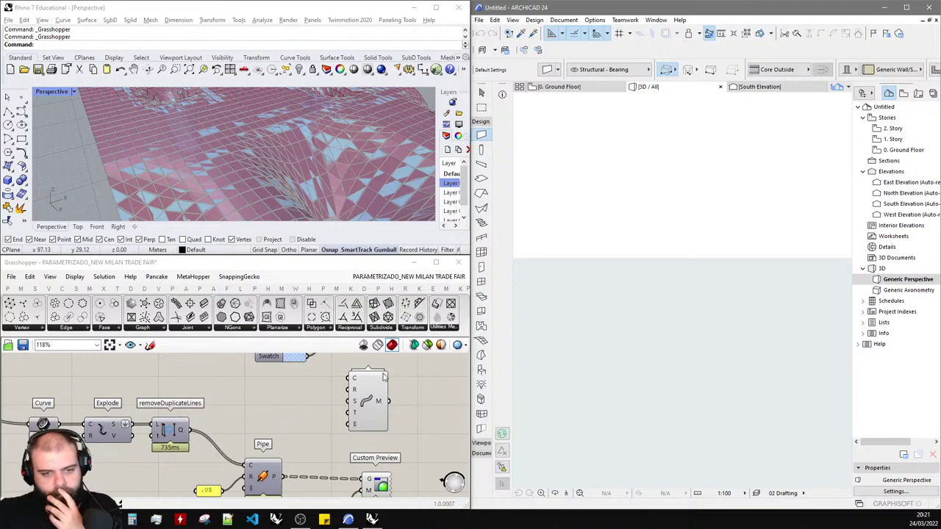
- Feed MeshPipe's curve input from removeDuplicateLines and its radius input from the .05 panel
scroll(379, 378, "down", 3)
scroll(336, 399, "up", 3)
scroll(215, 415, "down", 2)
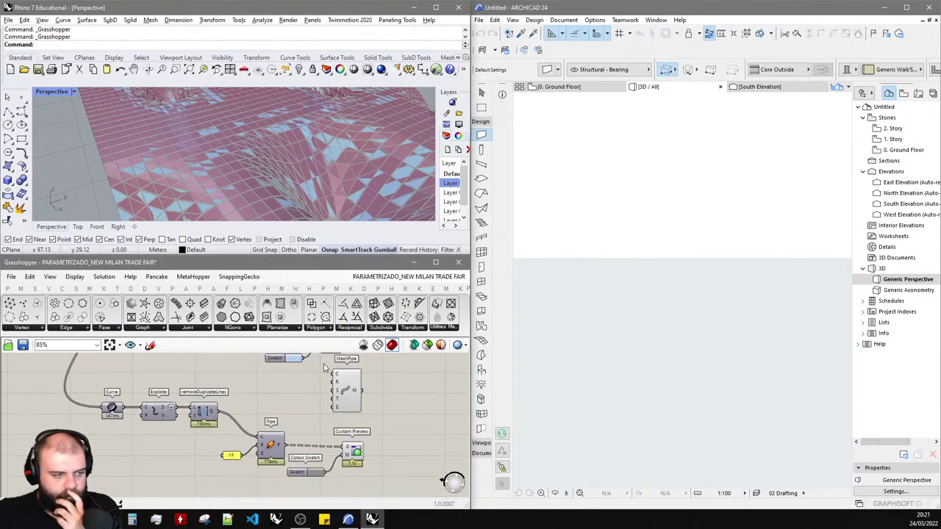
left_click_drag(217, 412, 335, 374)
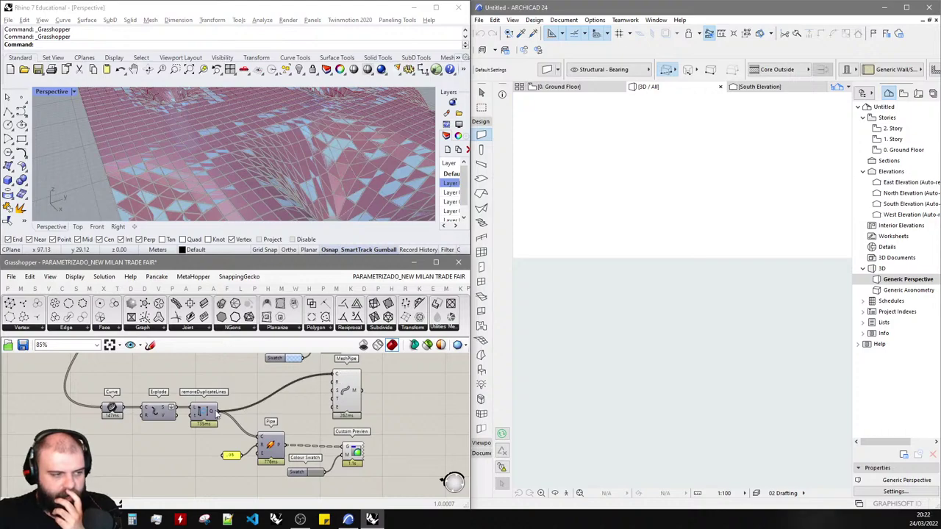
scroll(218, 417, "up", 1)
left_click_drag(245, 461, 357, 374)
- Replace the Pipe with MeshPipe, connecting it to the custom preview and turning off its own preview
left_click(279, 450)
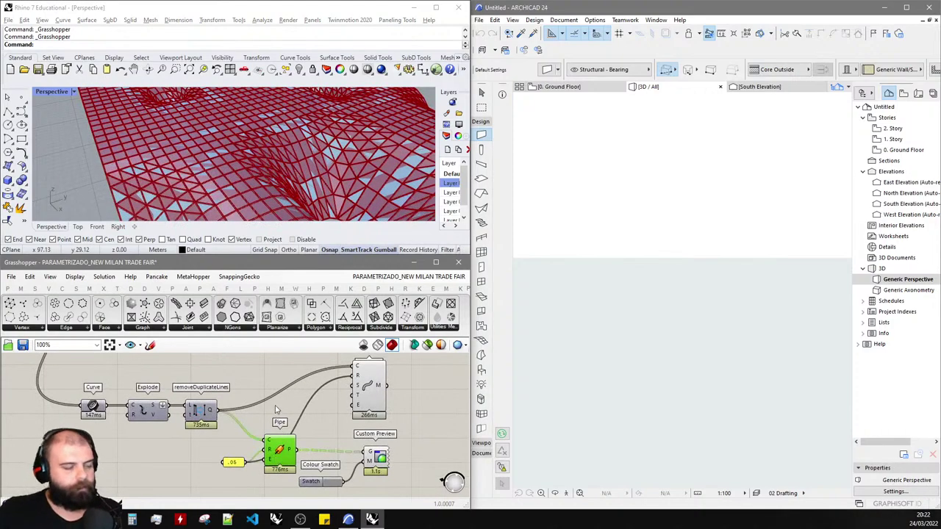
right_click_drag(279, 449, 247, 434)
key("Delete")
left_click_drag(382, 476, 326, 453)
left_click(362, 400)
left_click_drag(354, 371, 276, 402)
middle_click(276, 401)
left_click(306, 375)
left_click(327, 380)
scroll(278, 419, "down", 3)
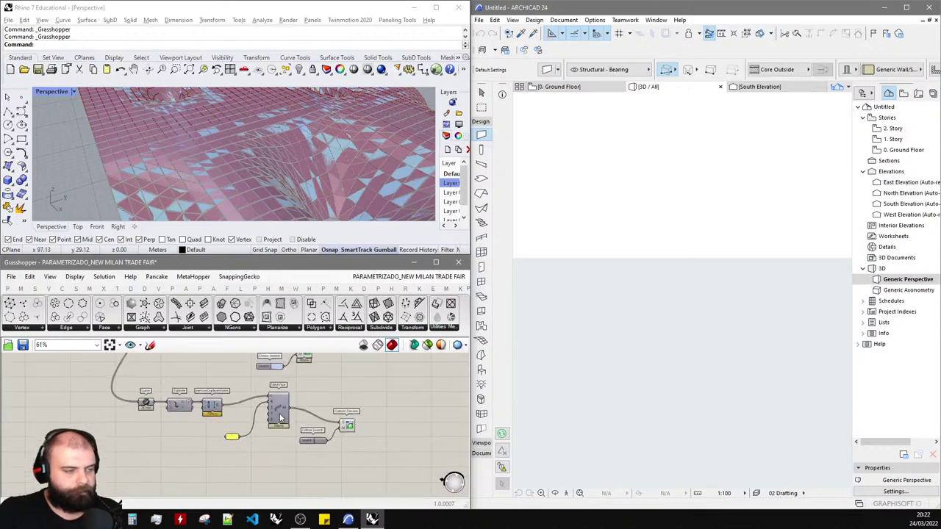
scroll(274, 397, "up", 4)
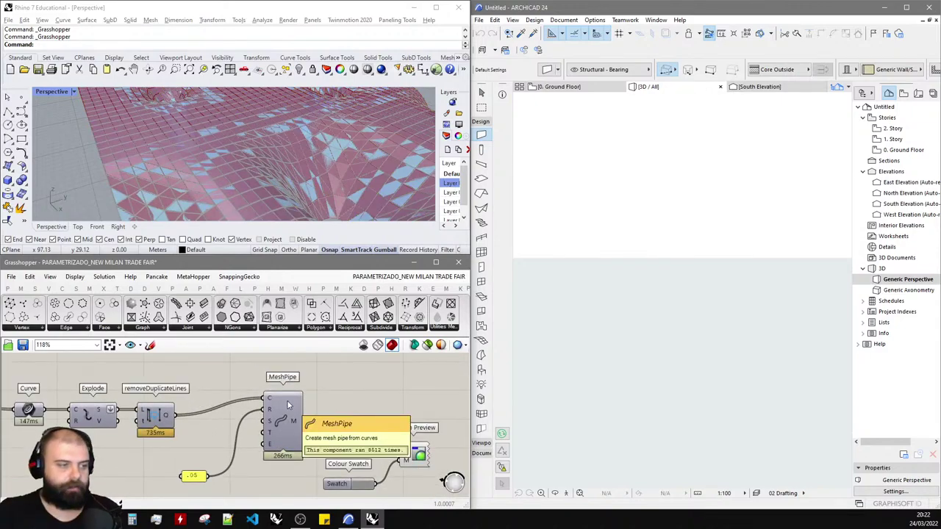
- Add an Archicad Morph Solid component above the custom preview and delete the extra component overlapping it
scroll(353, 404, "down", 2)
double_click(359, 404)
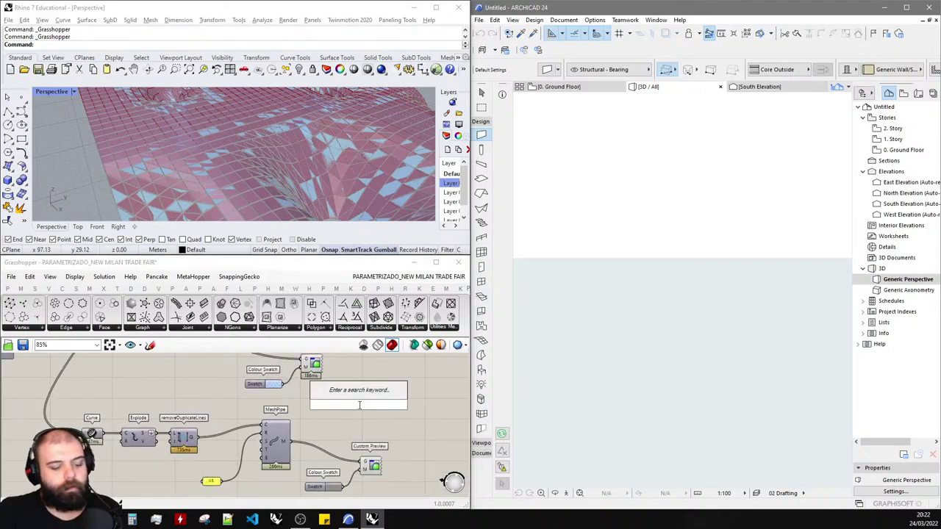
type("morph")
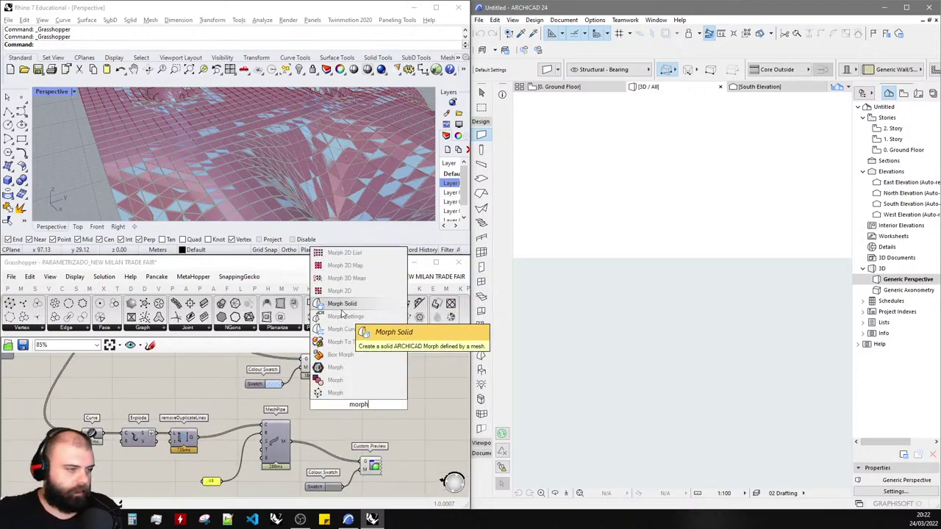
left_click(341, 307)
scroll(347, 396, "up", 4)
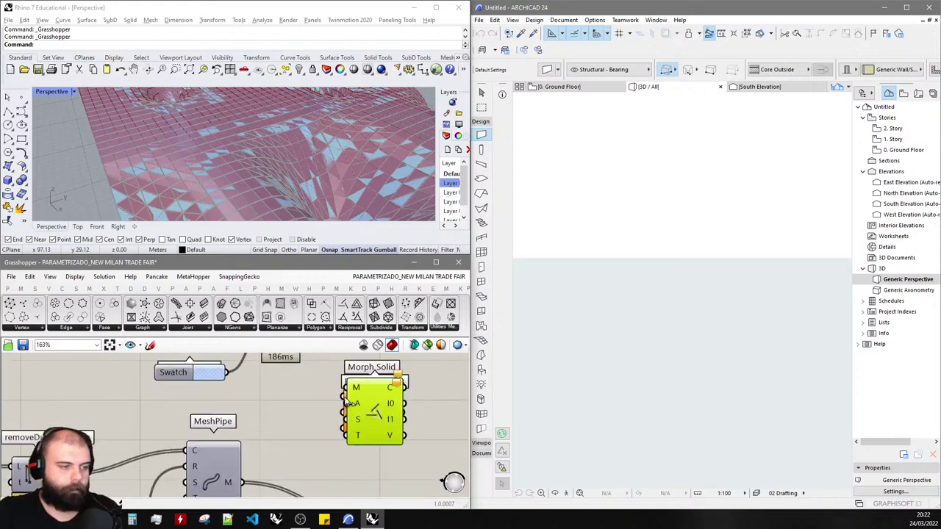
key("Delete")
- Feed the MeshPipe output into Morph Solid's mesh input and check the resulting morph output
scroll(315, 404, "down", 3)
scroll(273, 455, "up", 1)
left_click_drag(274, 451, 350, 399)
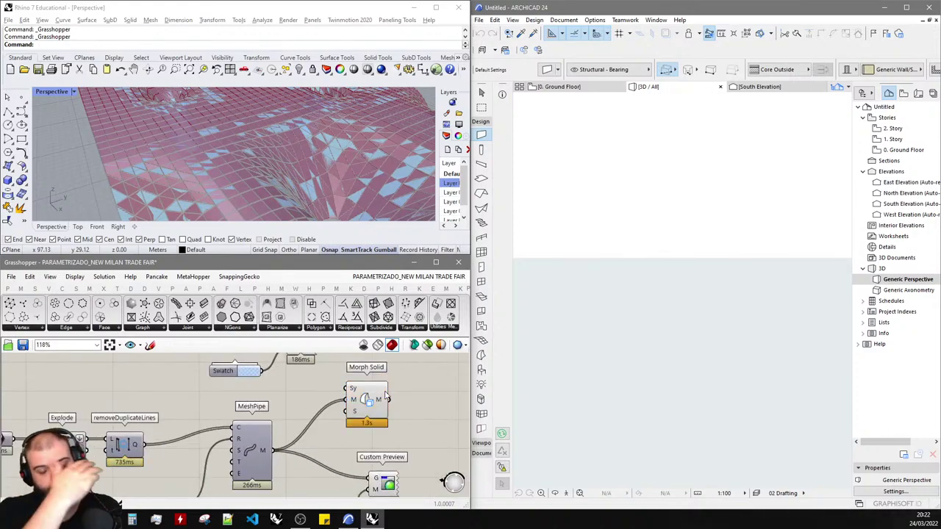
mouse_move(385, 397)
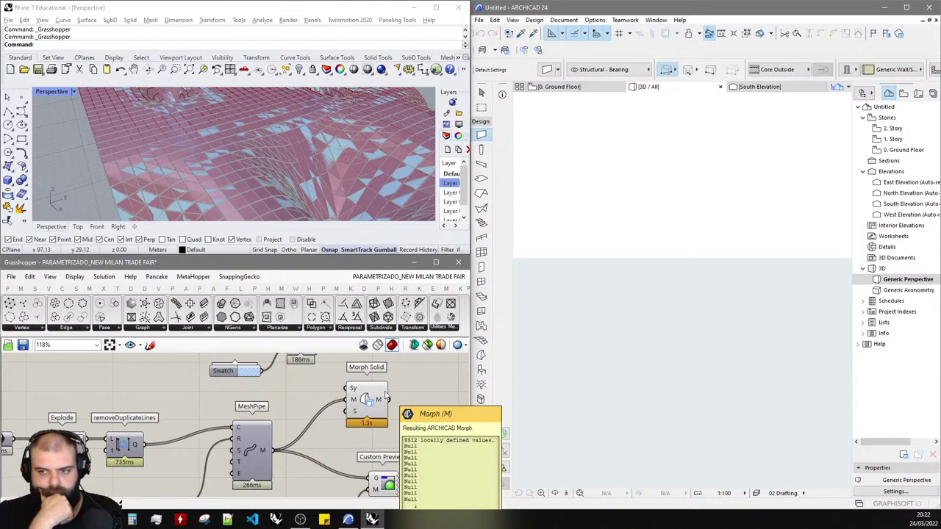
- Switch to Task Manager to end the Archicad process, and close Task Manager
left_click(722, 219)
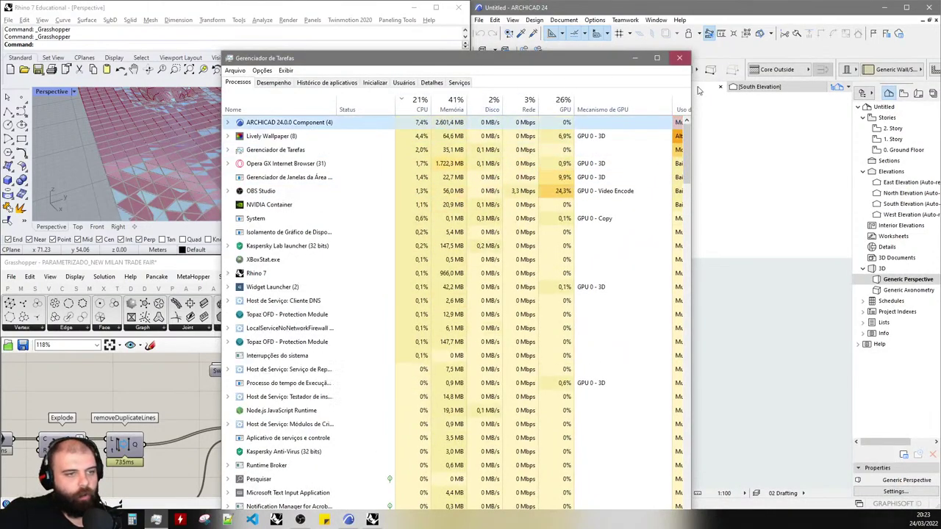
left_click_drag(523, 52, 465, 68)
left_click(603, 427)
left_click(620, 66)
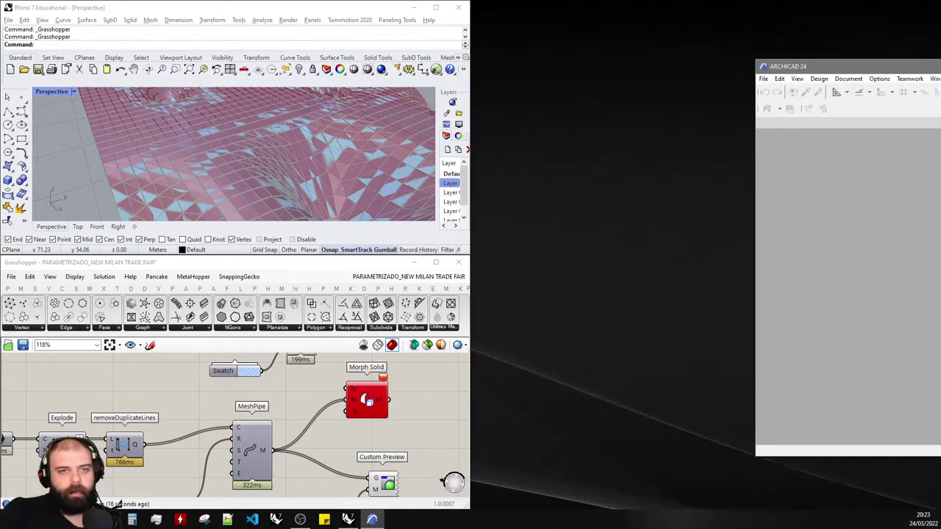
- Dock the relaunched, empty Archicad window on the half beside Rhino and Grasshopper
left_click_drag(940, 83, 940, 83)
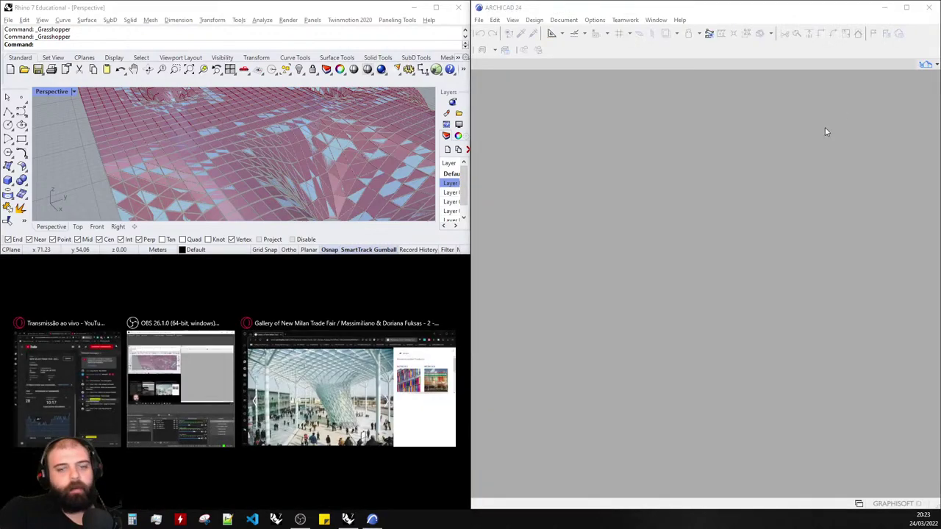
left_click(764, 11)
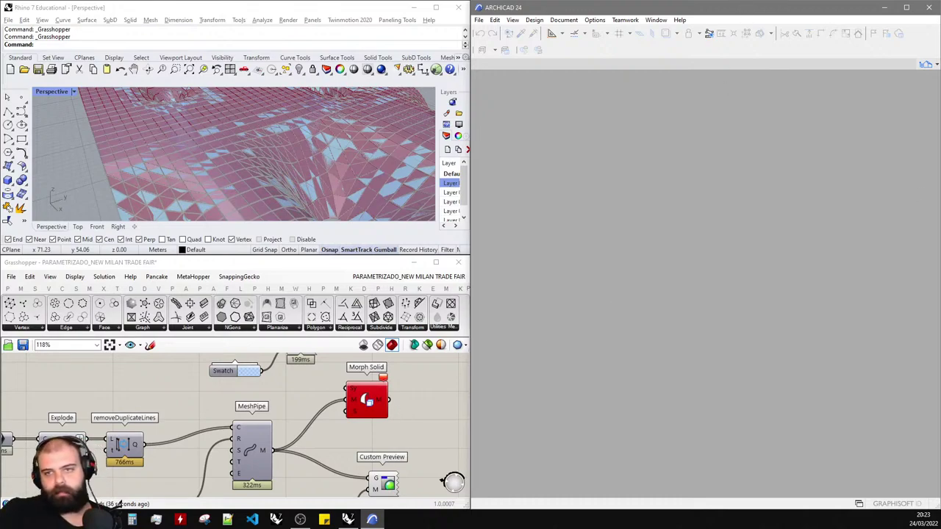
- Create a new, untitled Archicad project
left_click(478, 19)
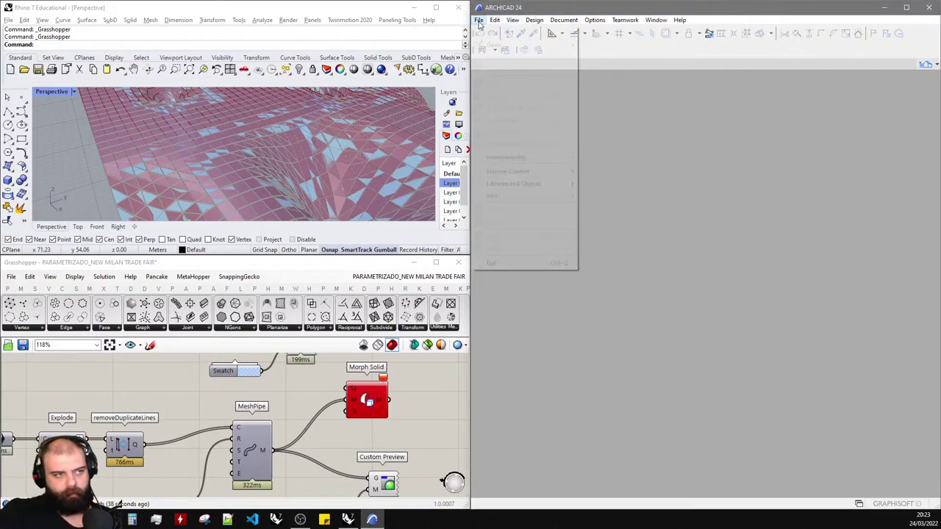
mouse_move(490, 48)
left_click(598, 32)
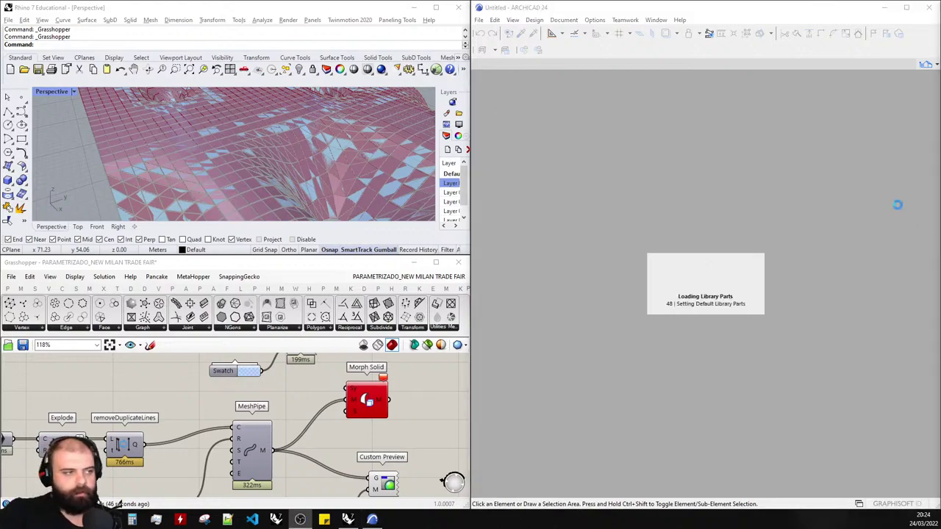
left_click(458, 159)
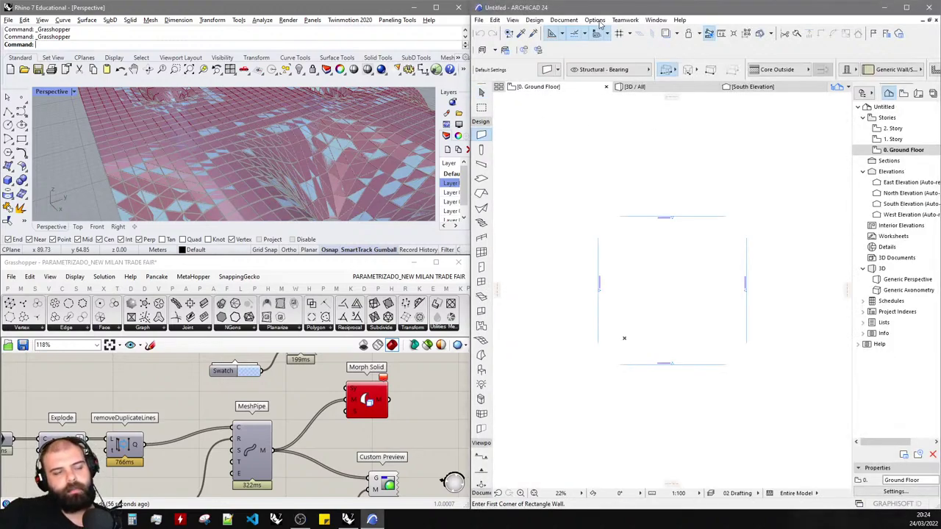
- Change the project's length unit in Archicad's Working Units preferences and confirm
left_click(595, 20)
mouse_move(643, 114)
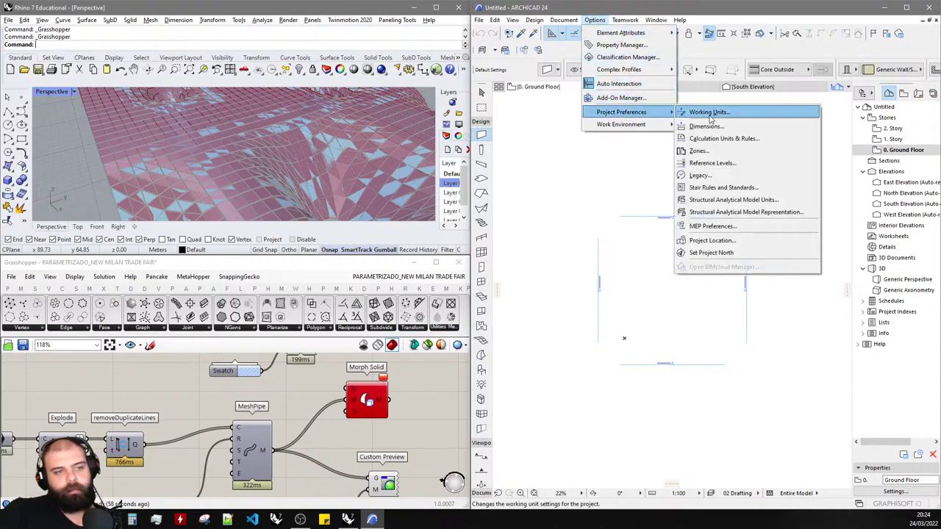
left_click(707, 111)
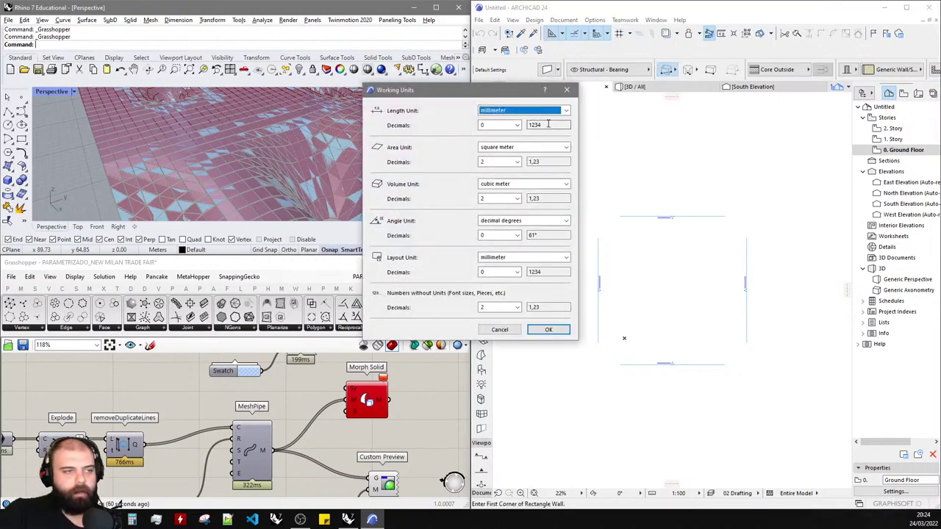
left_click(543, 110)
left_click(515, 118)
left_click(546, 329)
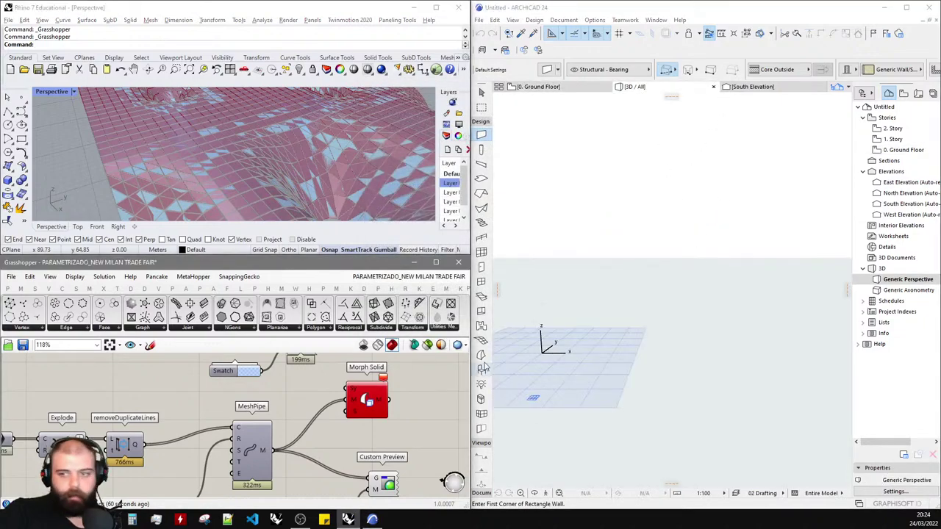
- Disconnect the MeshPipe output from Morph Solid's mesh input before linking Archicad with Grasshopper
left_click(478, 20)
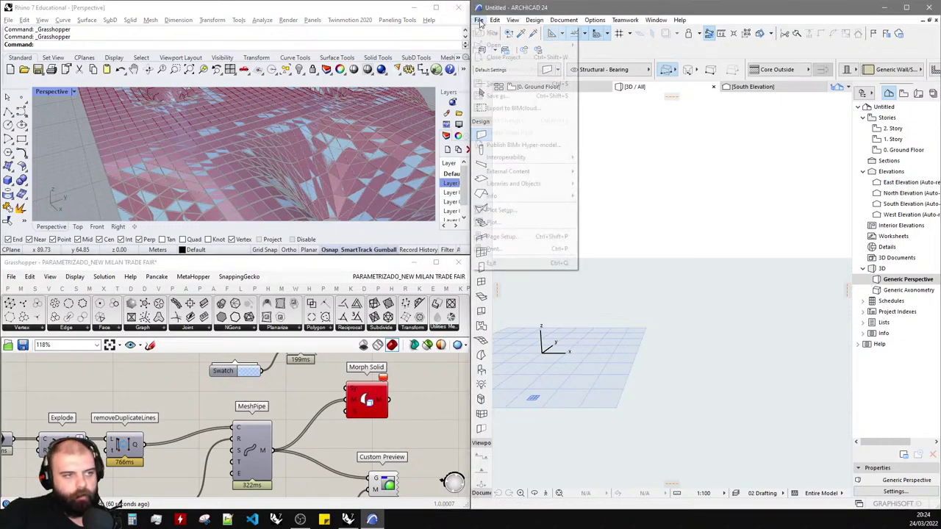
left_click(423, 416)
left_click_drag(275, 450, 347, 401, "ctrl")
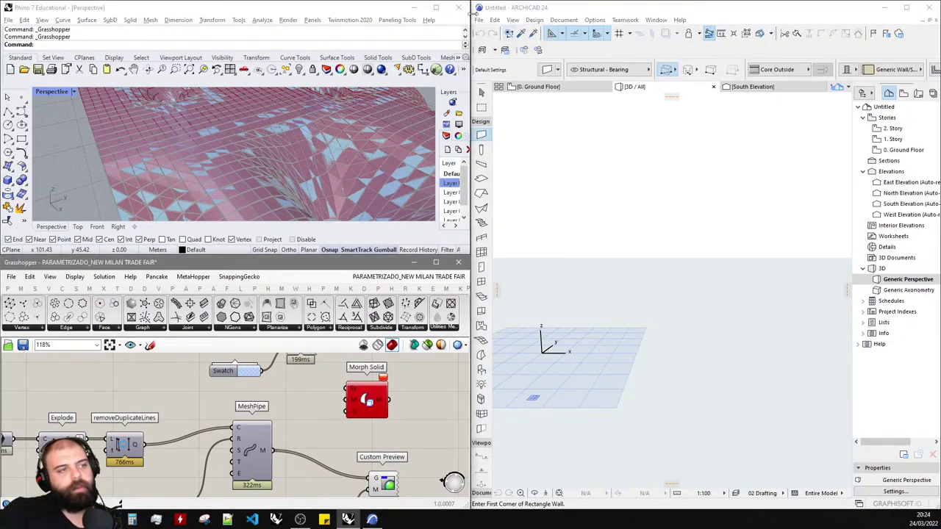
- Start the Grasshopper connection in Archicad and dock its palette beside the toolbox
left_click(479, 20)
mouse_move(536, 157)
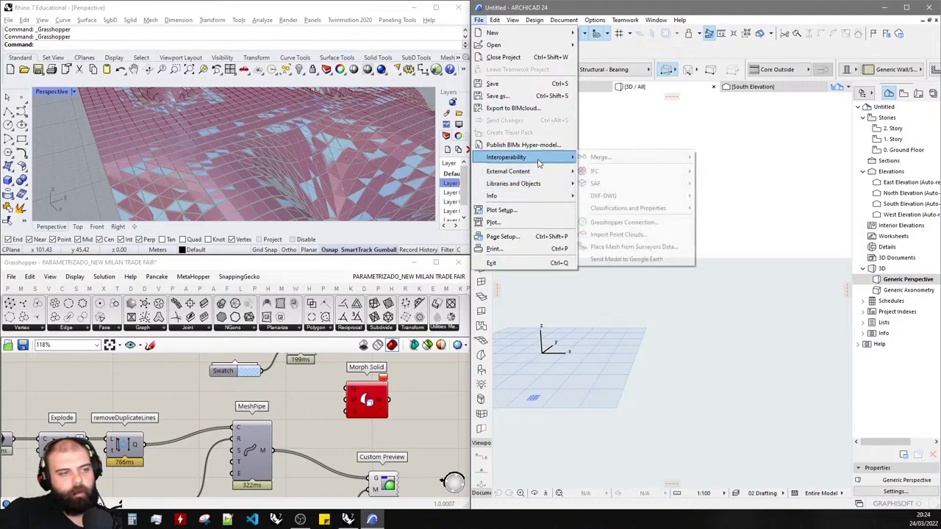
left_click(639, 221)
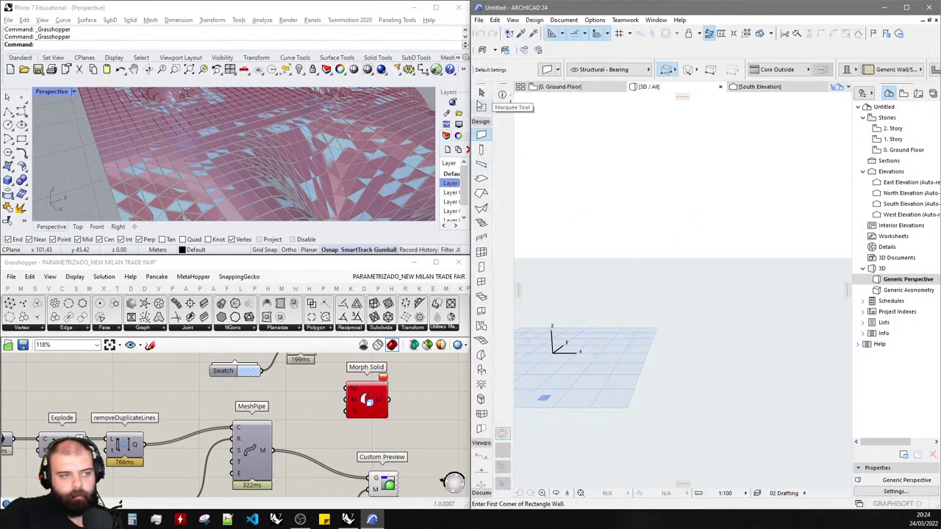
left_click(648, 209)
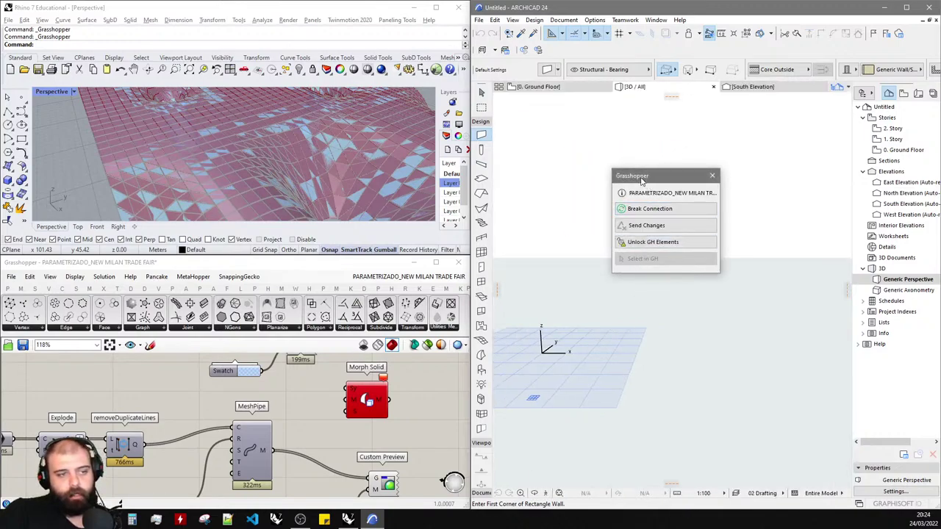
left_click_drag(643, 177, 497, 174)
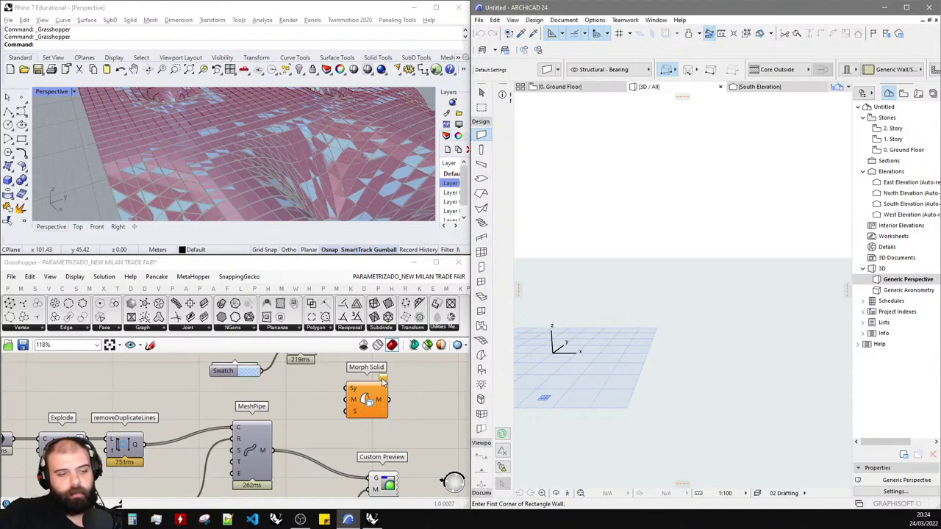
- Feed the MeshPipe output back into Morph Solid's mesh input and activate Archicad's Arrow tool
mouse_move(382, 378)
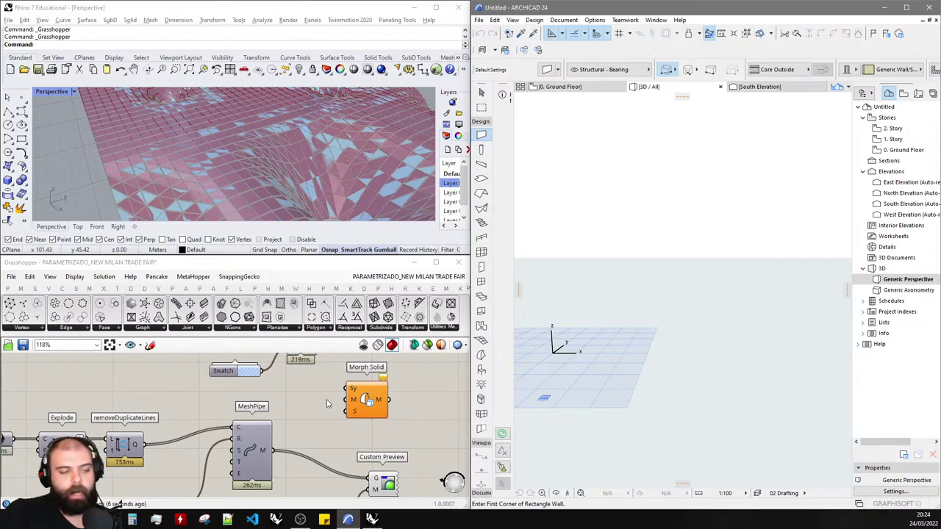
left_click_drag(272, 450, 346, 399)
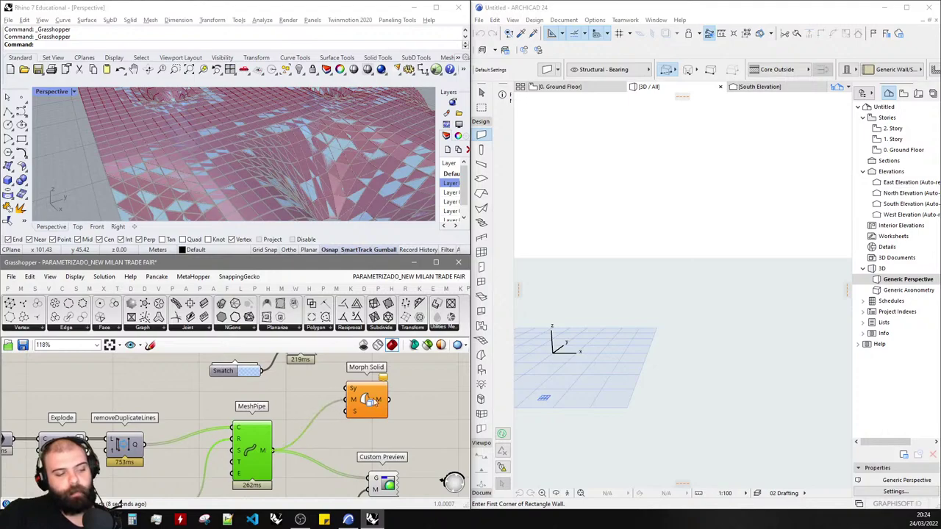
left_click(411, 400)
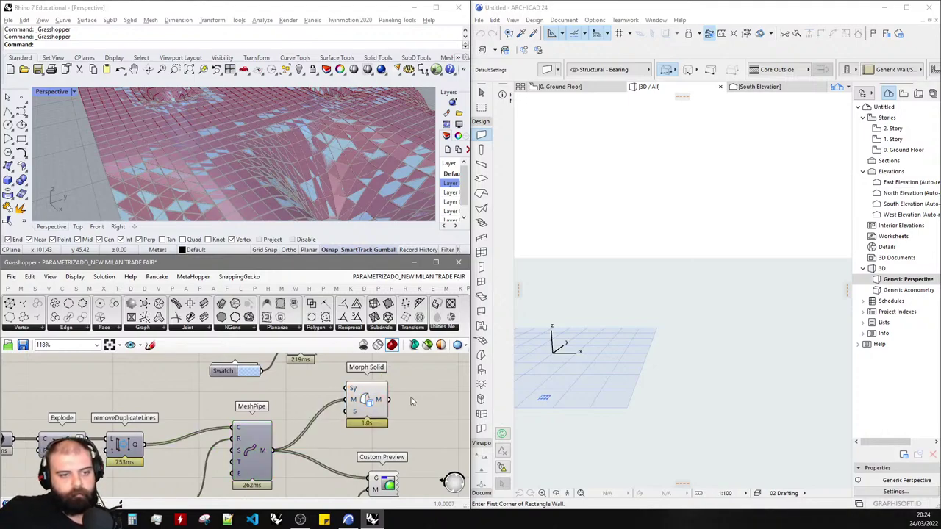
left_click(743, 279)
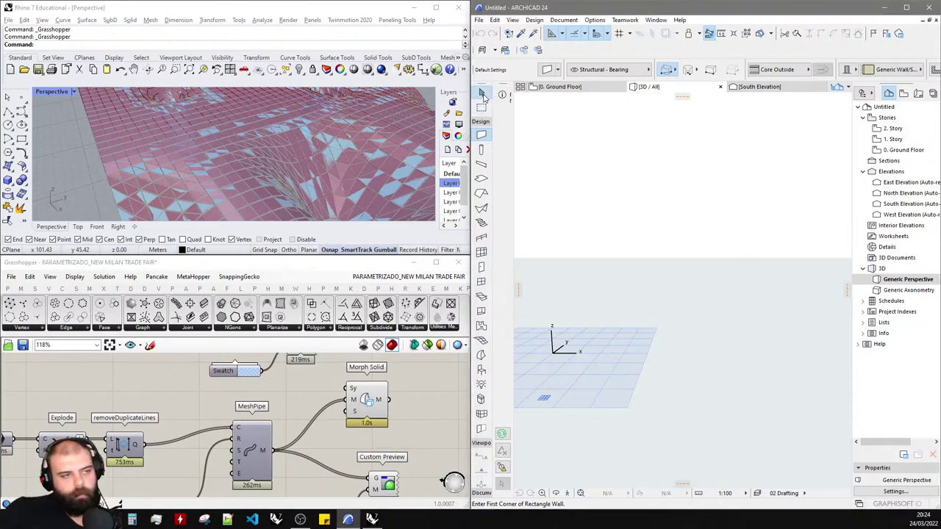
left_click(481, 94)
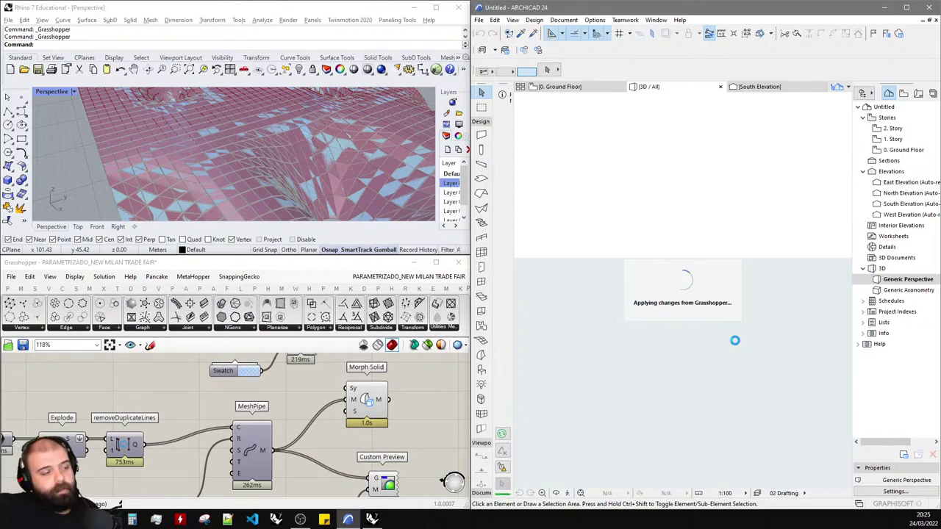
- Add a Boolean Toggle set to False between the MeshPipe and Morph Solid components
left_click(8, 289)
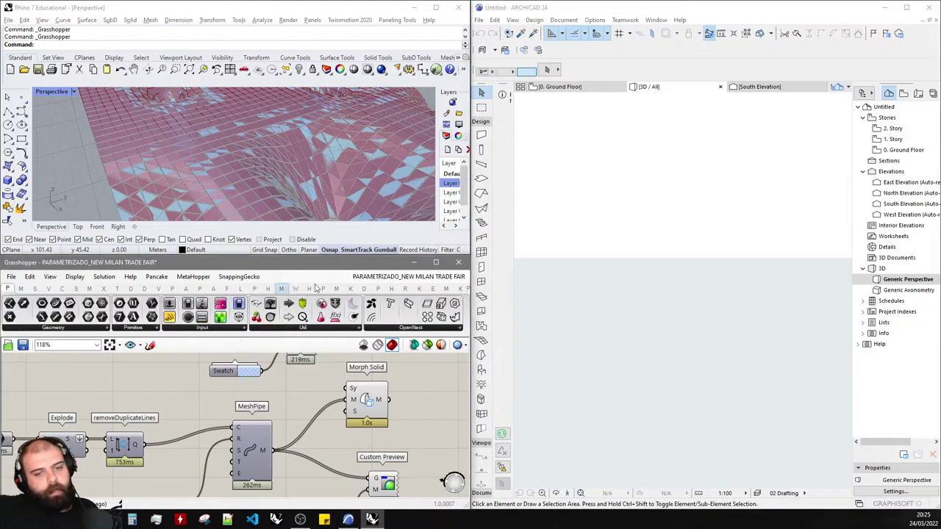
scroll(397, 376, "down", 2)
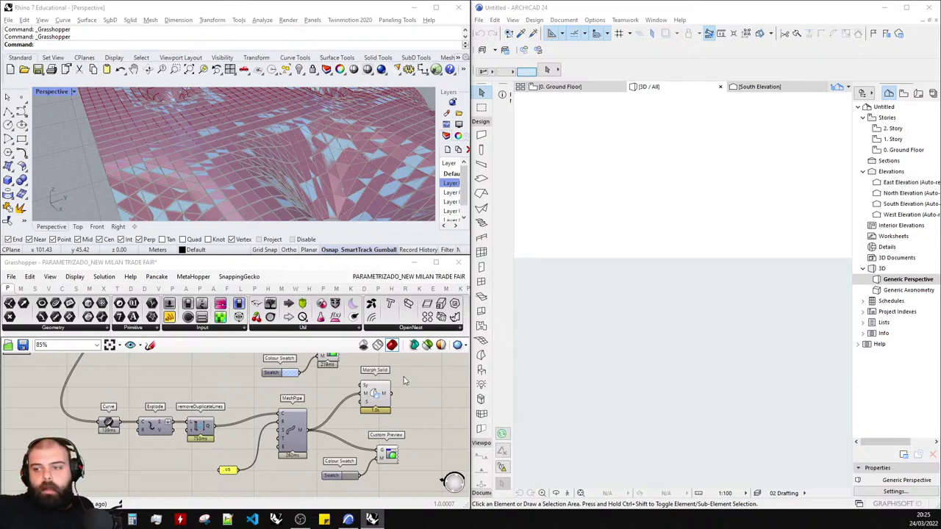
left_click(348, 519)
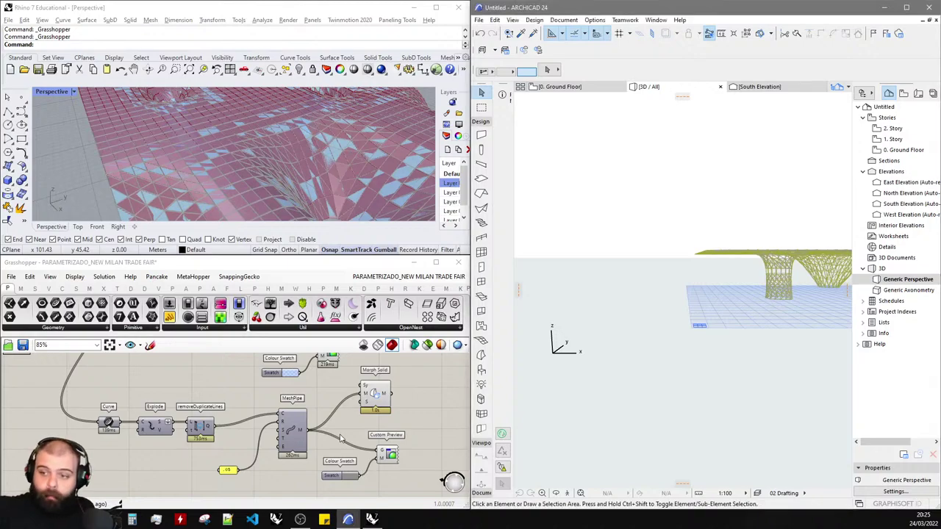
scroll(317, 439, "up", 5)
scroll(415, 403, "down", 3)
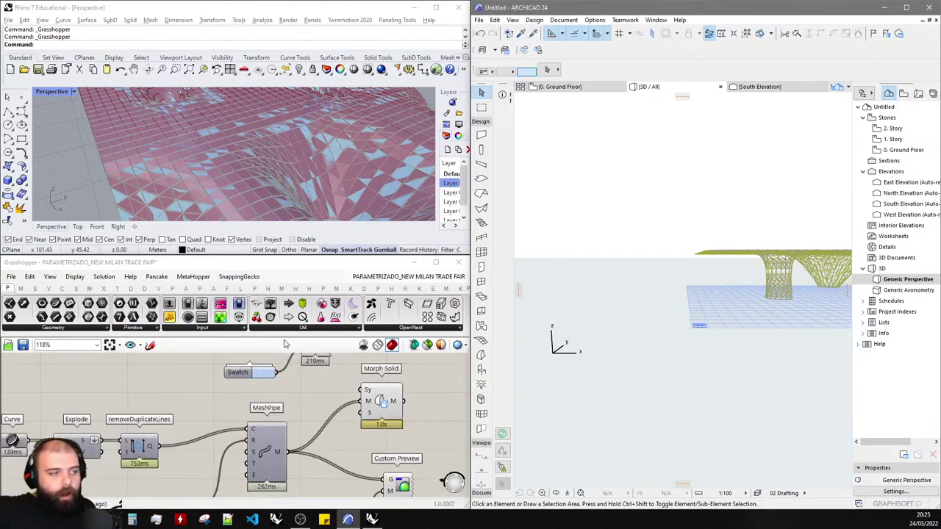
left_click(188, 304)
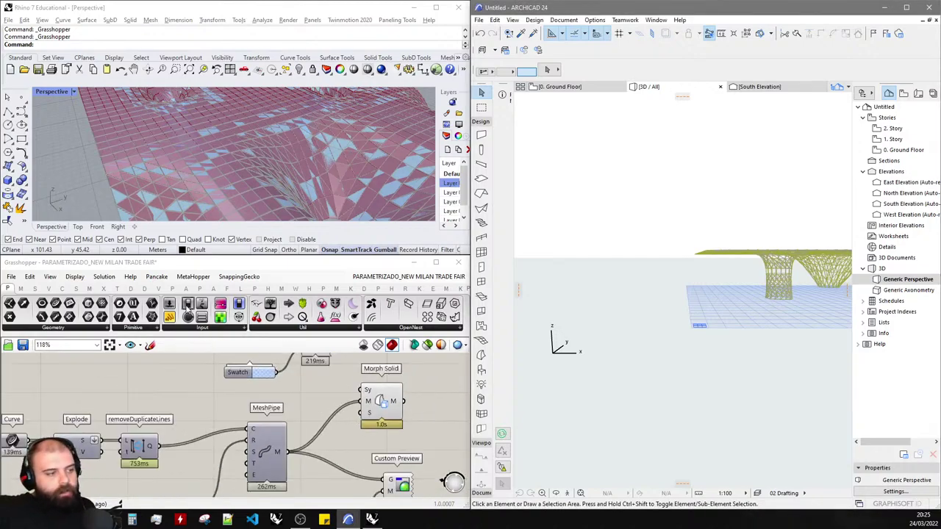
left_click(302, 388)
scroll(342, 383, "up", 3)
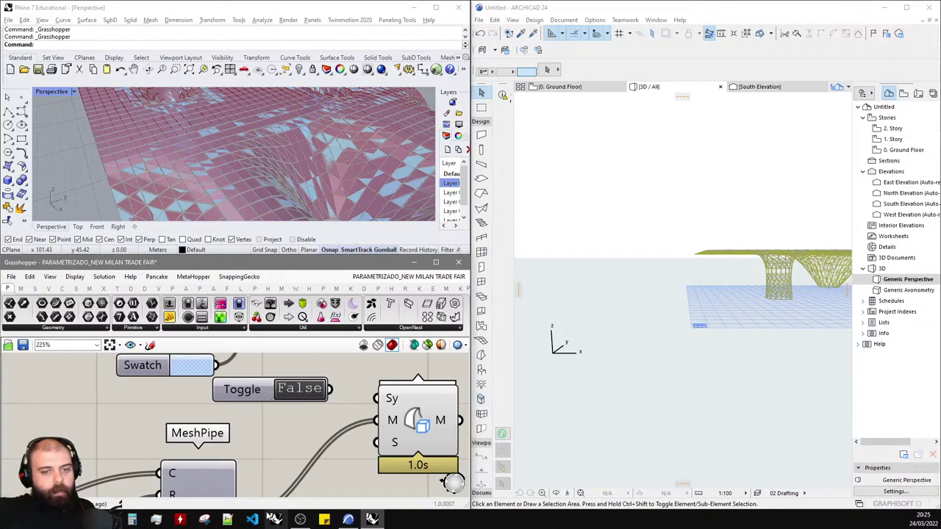
- Dismiss the Rhino error report without sending it
left_click(273, 519)
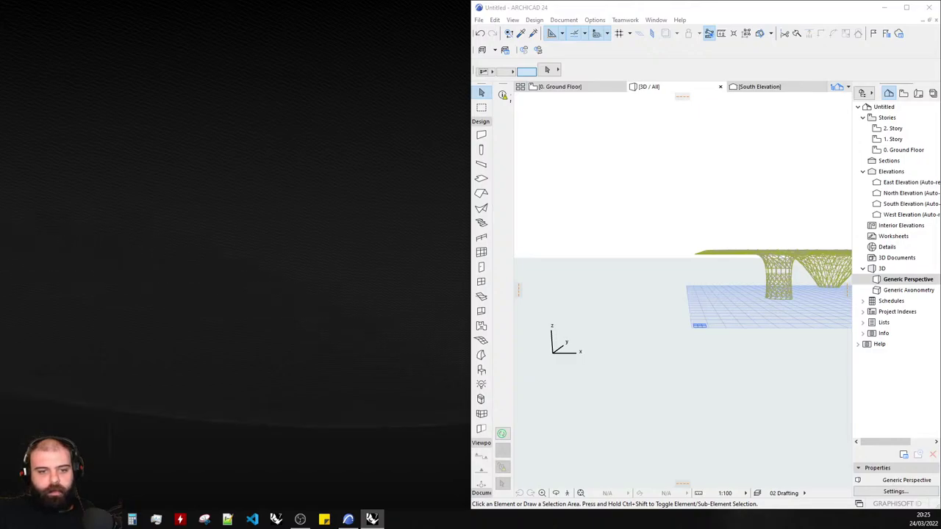
left_click_drag(485, 150, 412, 161)
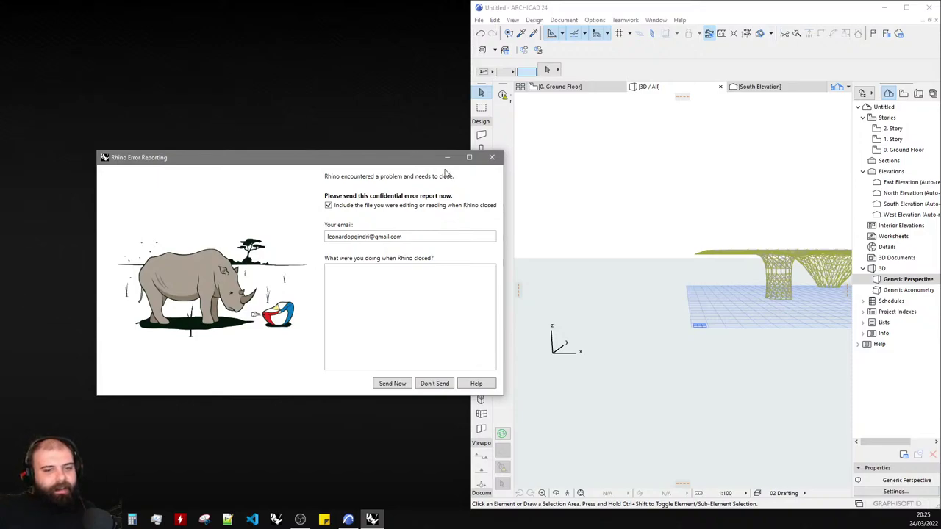
left_click(493, 158)
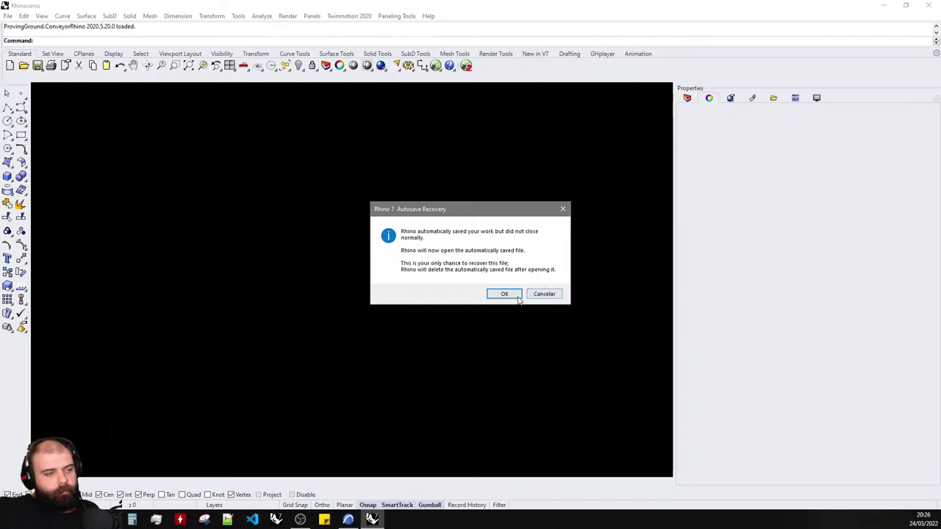
- Recover the autosaved Rhino model, close the plug-in installation report, and view the restored canopies
left_click(514, 296)
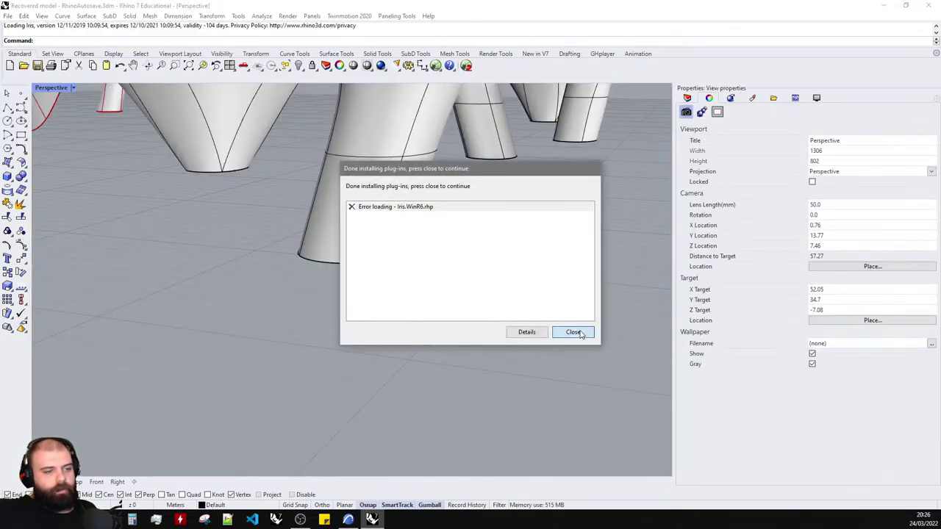
left_click(571, 331)
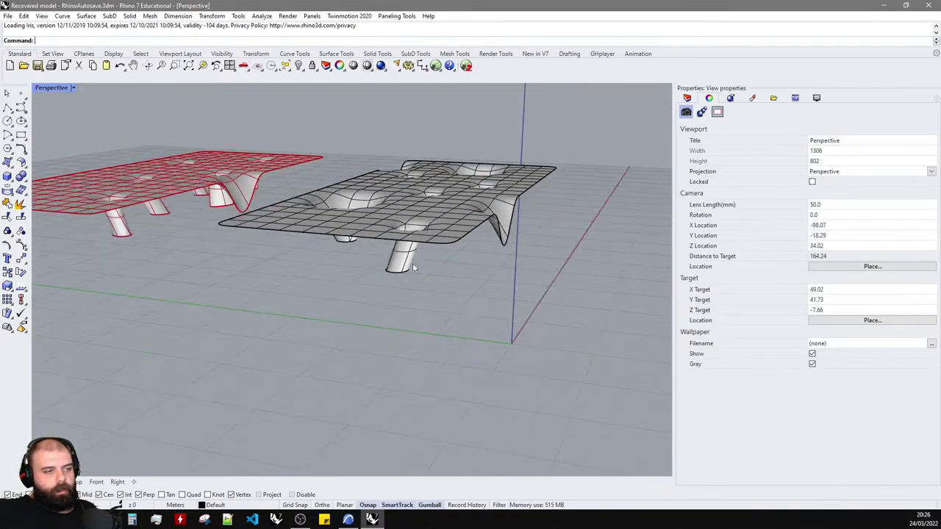
right_click_drag(413, 268, 338, 242)
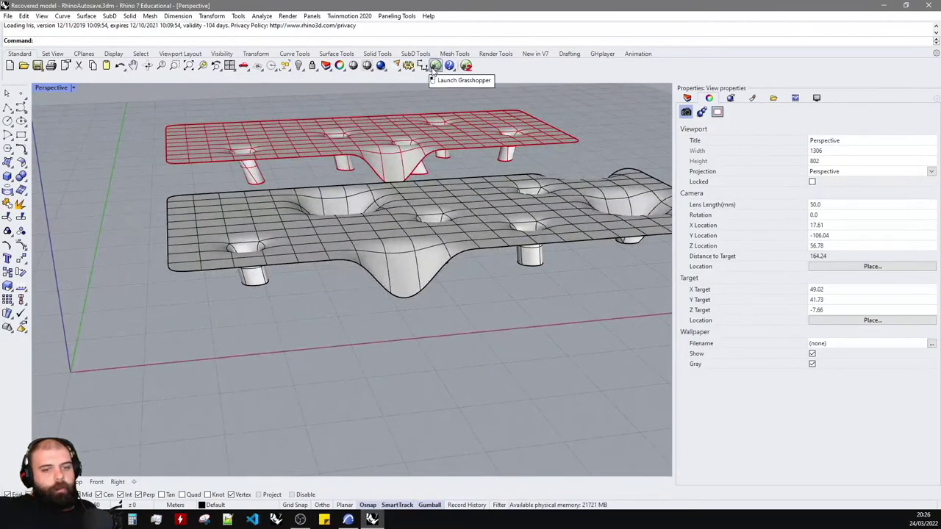
- Launch Grasshopper, decline to locate arduino.exe, and open the definition file PARAMETRIZADO_NEW MILAN TRADE FAIR.gh
left_click(435, 67)
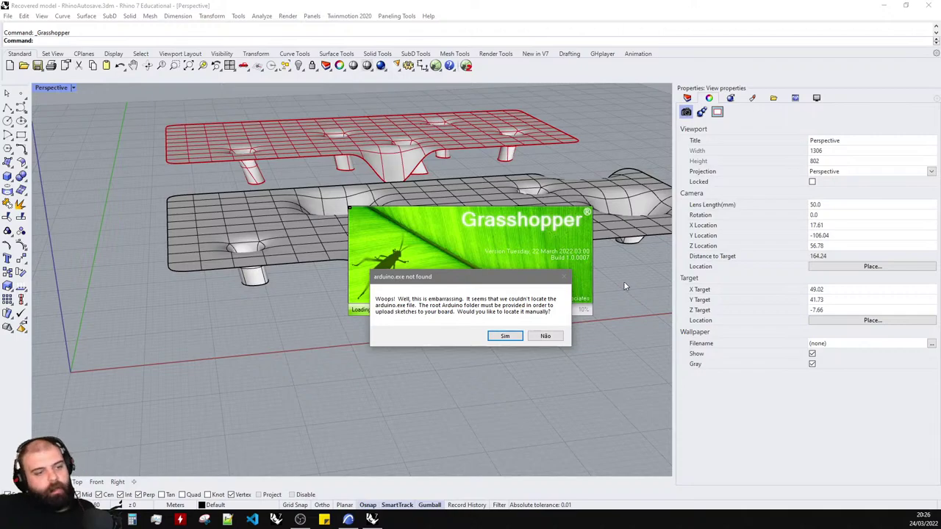
left_click(545, 336)
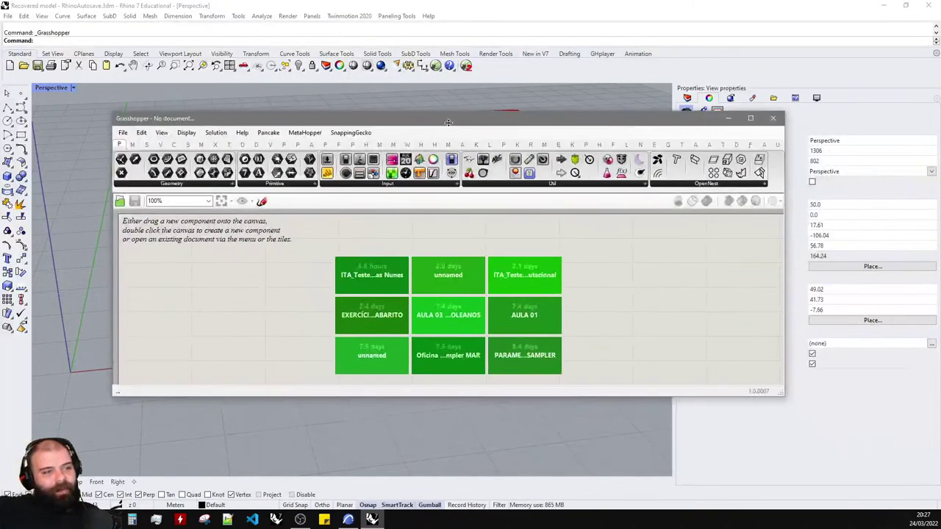
left_click(148, 126)
left_click(176, 151)
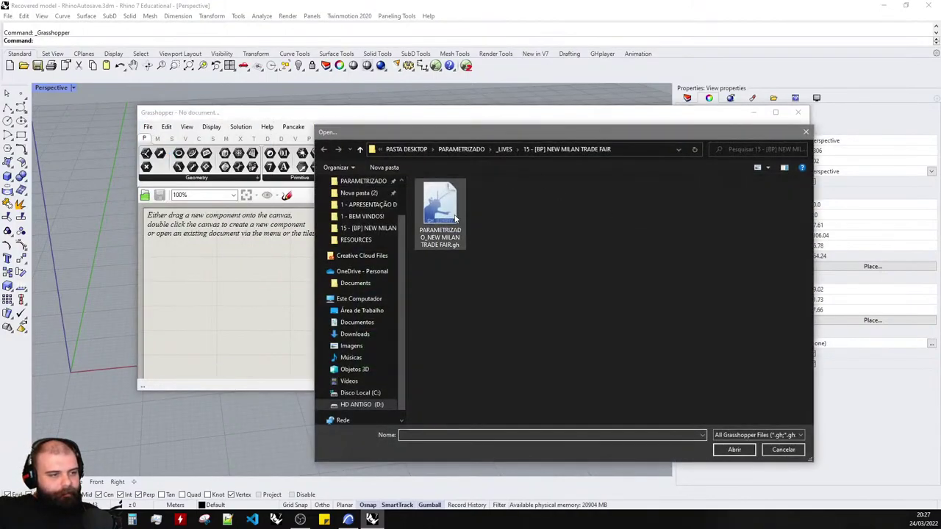
left_click(455, 218)
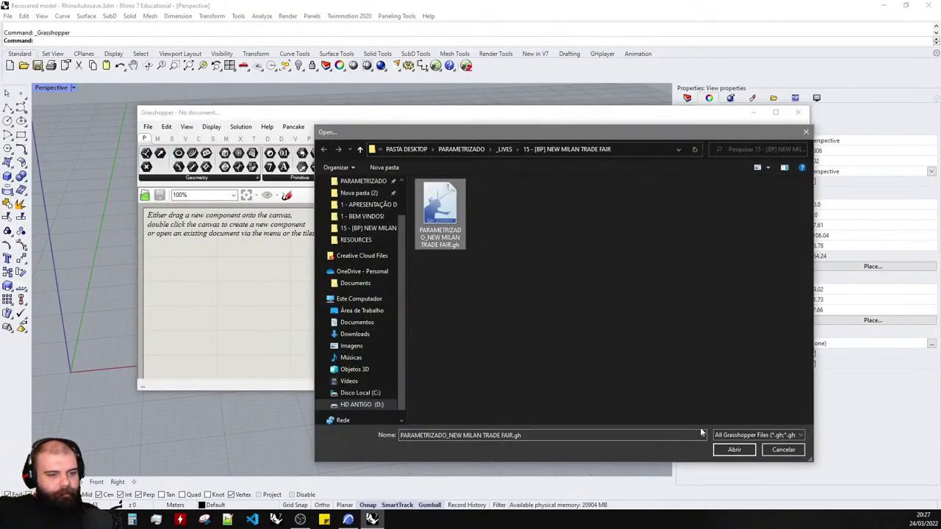
left_click(734, 449)
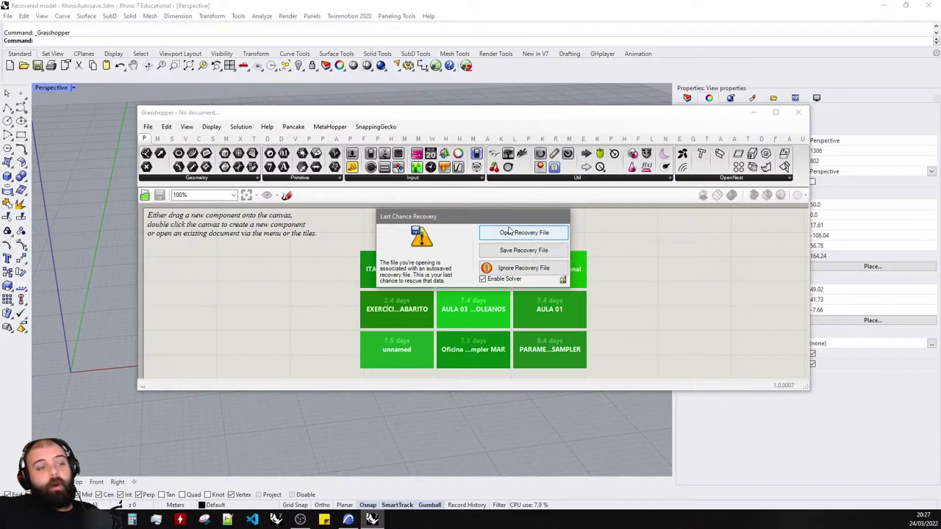
- Open the definition's autosaved recovery file with the solver disabled, and unlock the solver to recompute it
left_click_drag(457, 214, 424, 219)
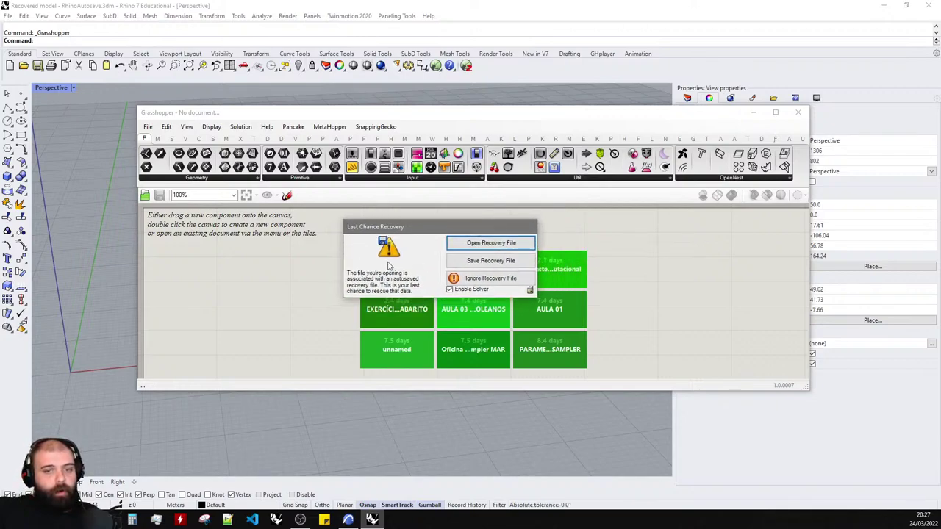
left_click(465, 290)
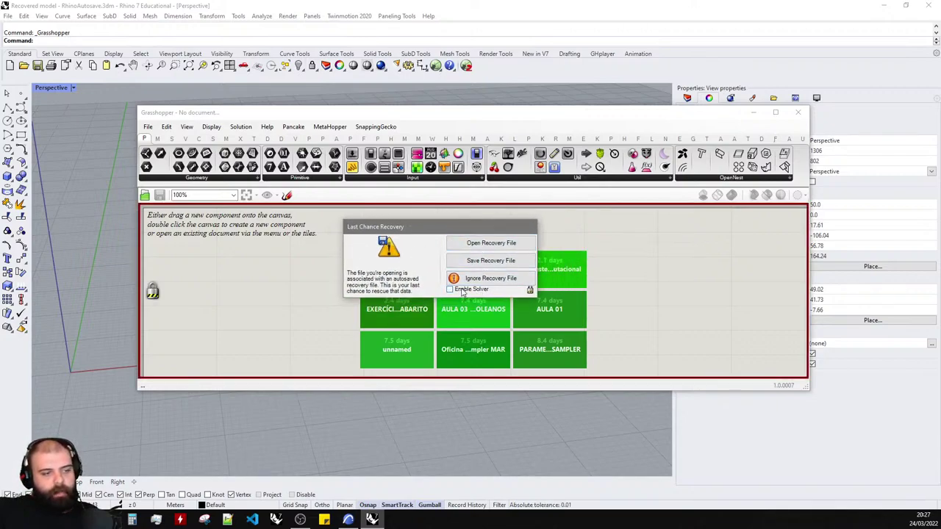
left_click(492, 244)
middle_click(550, 285)
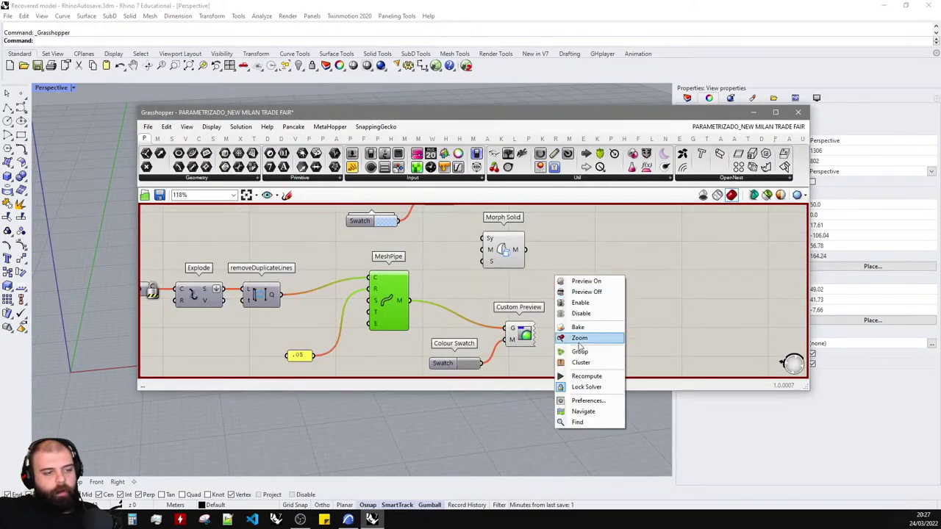
left_click(585, 388)
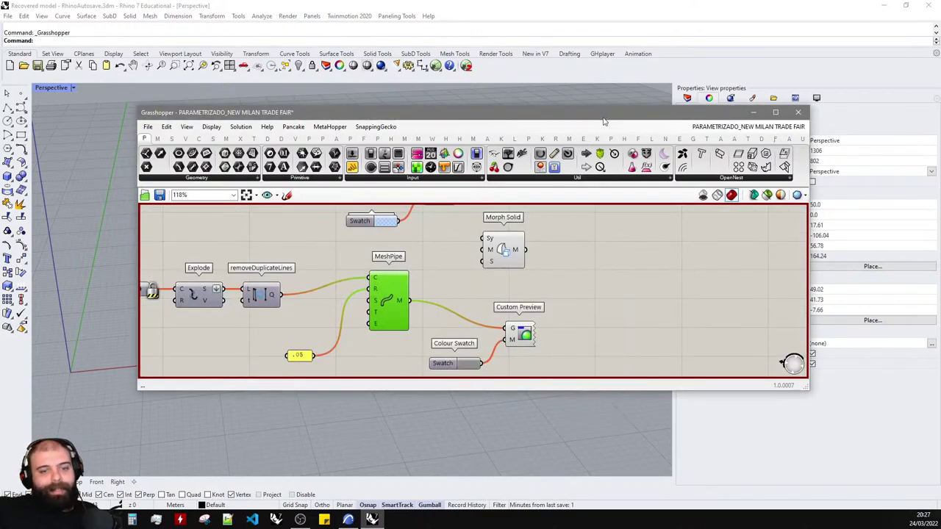
key("F5")
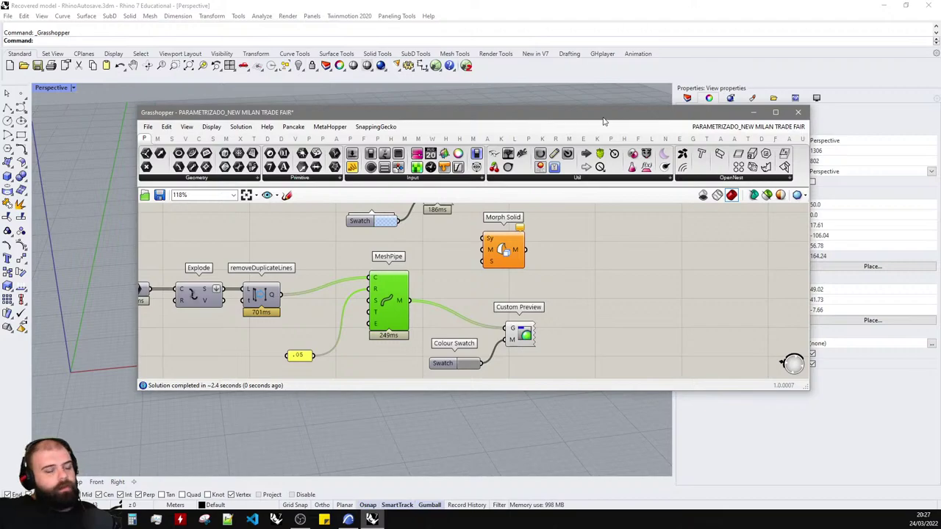
- Move and resize the Grasshopper and Rhino windows so that both are visible beside the Archicad window
left_click_drag(604, 121, 386, 145)
left_click_drag(351, 5, 1, 29)
left_click_drag(298, 139, 1, 1)
left_click_drag(203, 383, 406, 383)
- Delete the Rhino canopy object that overlaps the Grasshopper preview, keeping the red canopy behind it
scroll(273, 435, "down", 7)
right_click_drag(344, 380, 282, 368)
left_click(279, 365)
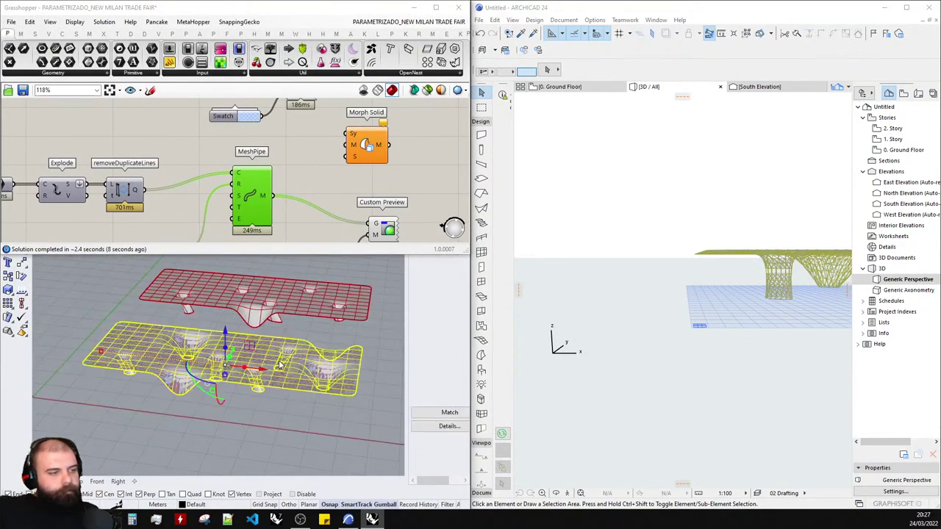
key("Delete")
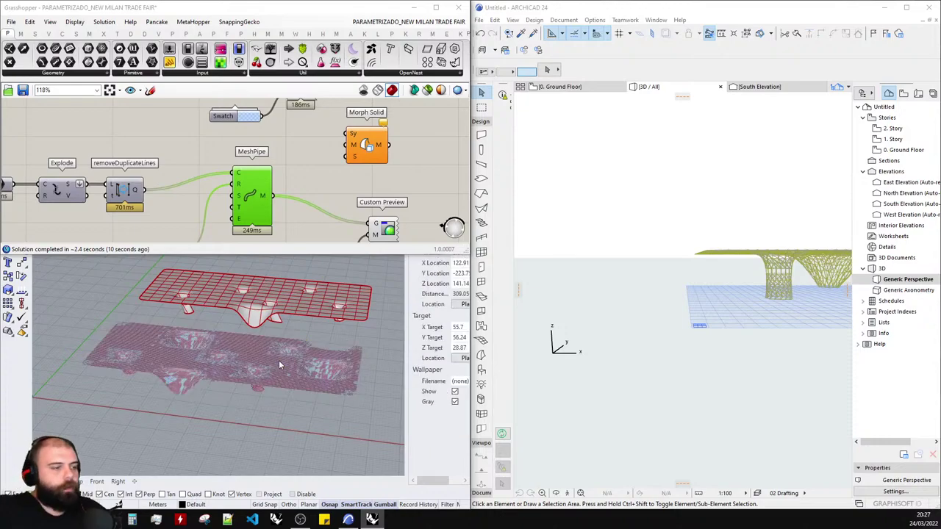
right_click_drag(300, 339, 246, 336)
scroll(628, 265, "down", 3)
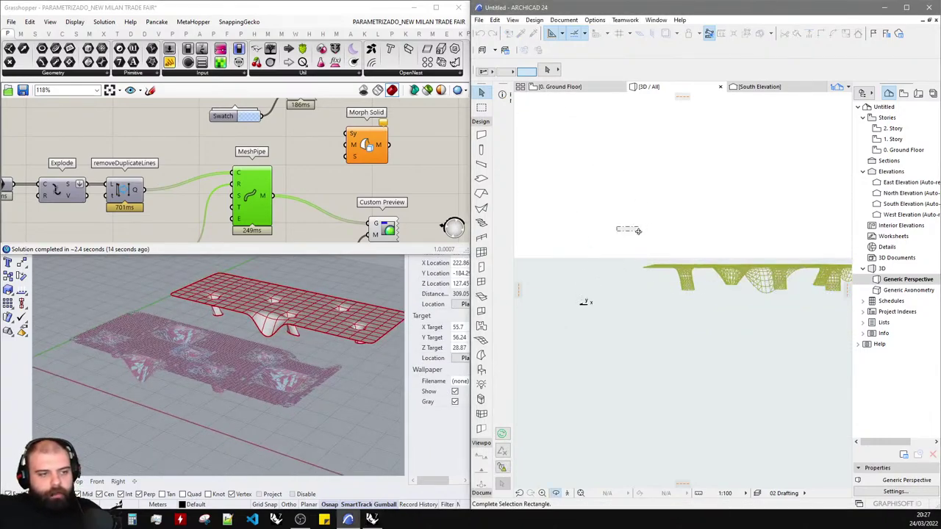
- Unlock all elements in Archicad, accepting deletion of the undo queue, and delete all existing canopy morphs
type("o")
middle_click_drag(661, 231, 744, 242, "shift")
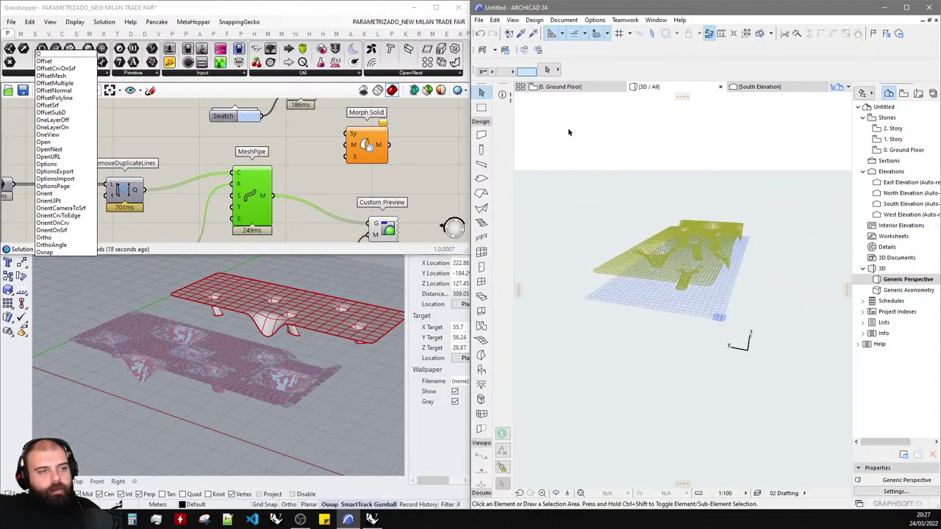
left_click(504, 21)
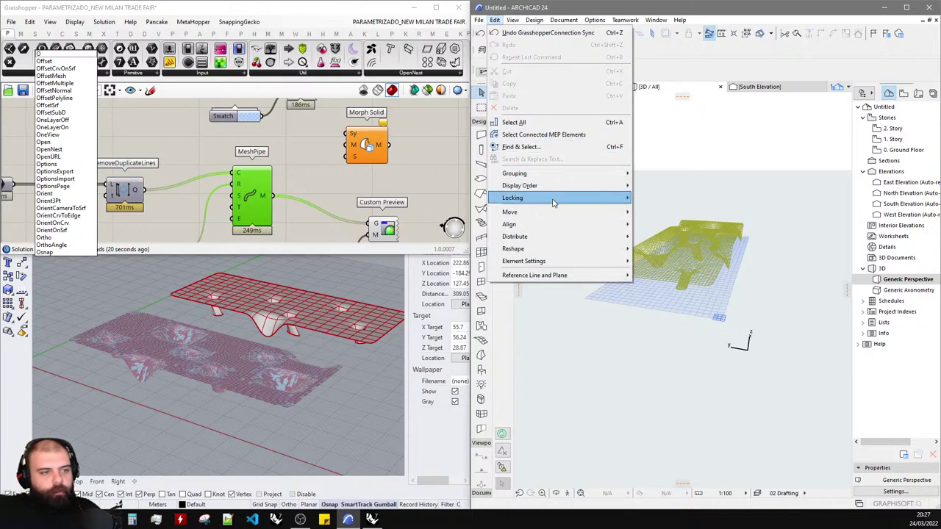
mouse_move(581, 195)
left_click(654, 222)
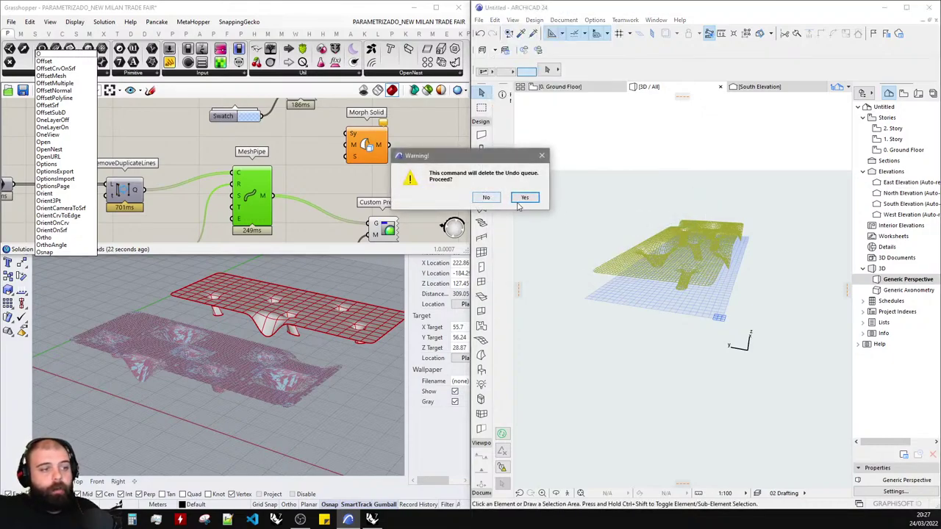
left_click(524, 196)
left_click(527, 197)
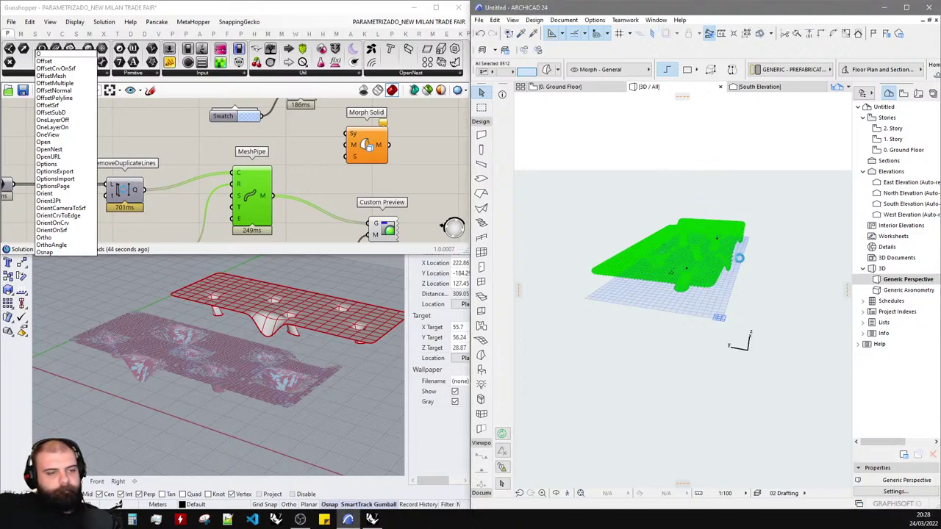
key("Delete")
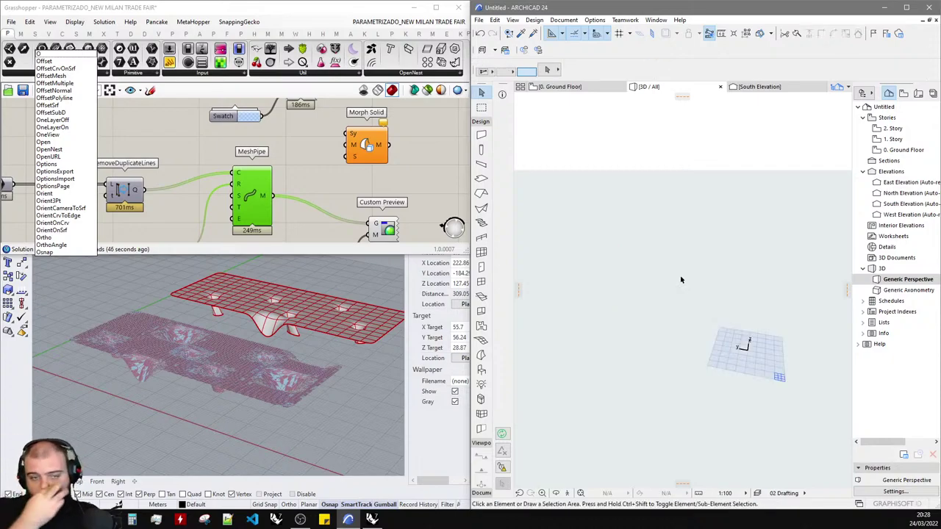
- Connect the MeshPipe output to Morph Solid's mesh input and inspect the piped canopy structure in Archicad's 3D view
left_click(394, 166)
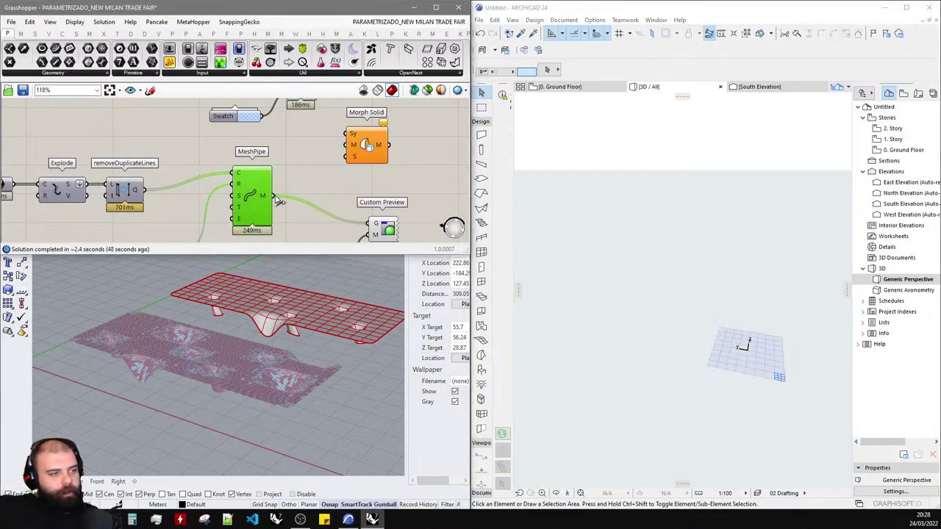
left_click_drag(273, 194, 345, 145)
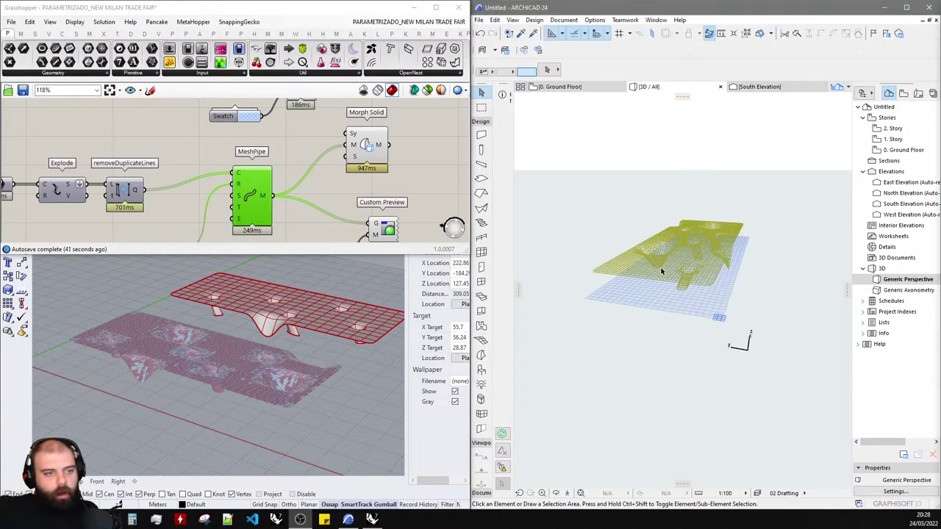
scroll(598, 271, "up", 5)
scroll(670, 250, "up", 6)
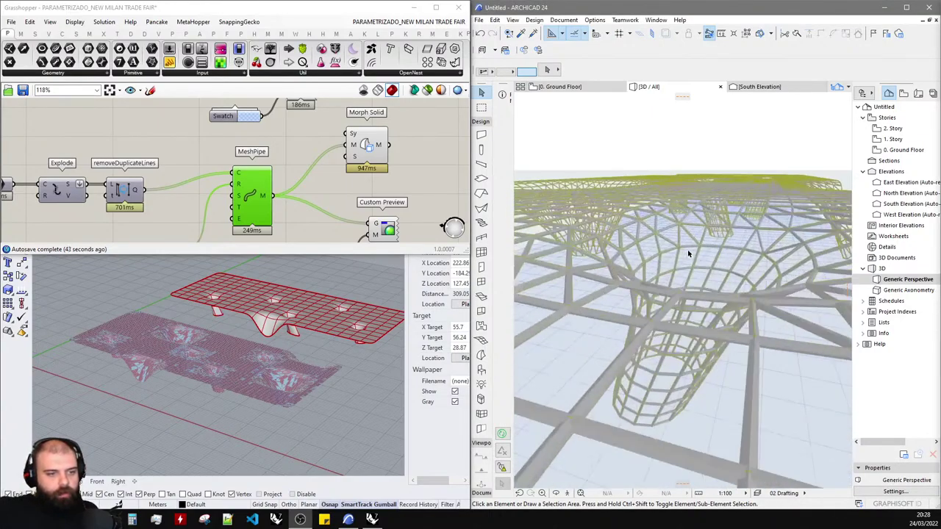
scroll(670, 341, "down", 4)
scroll(349, 149, "down", 5)
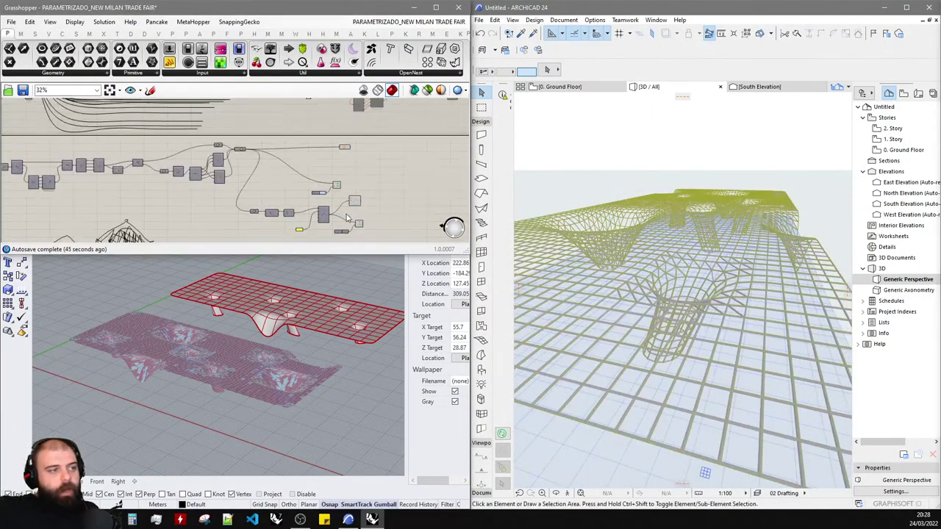
- Add a second Morph Solid component and feed the Simple Mesh output of the panels into its mesh input
left_click(346, 145)
scroll(352, 172, "up", 5)
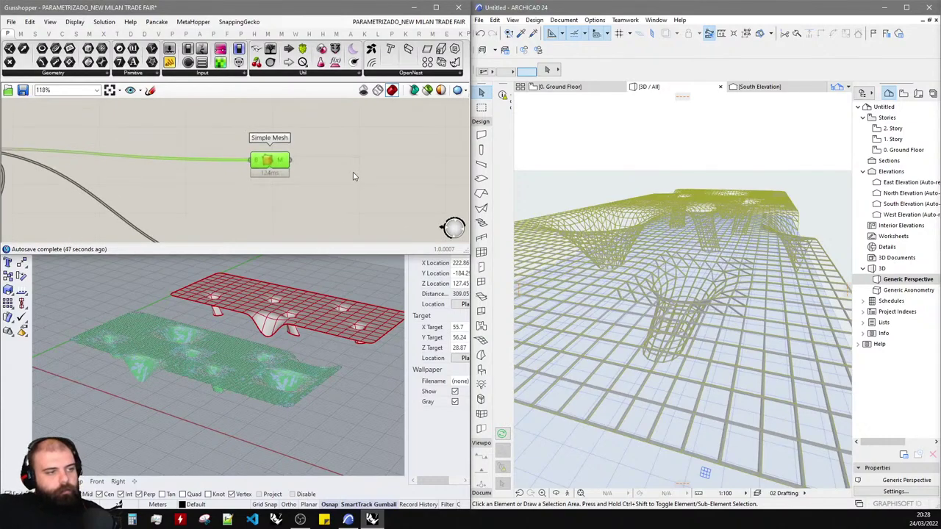
left_click(353, 189)
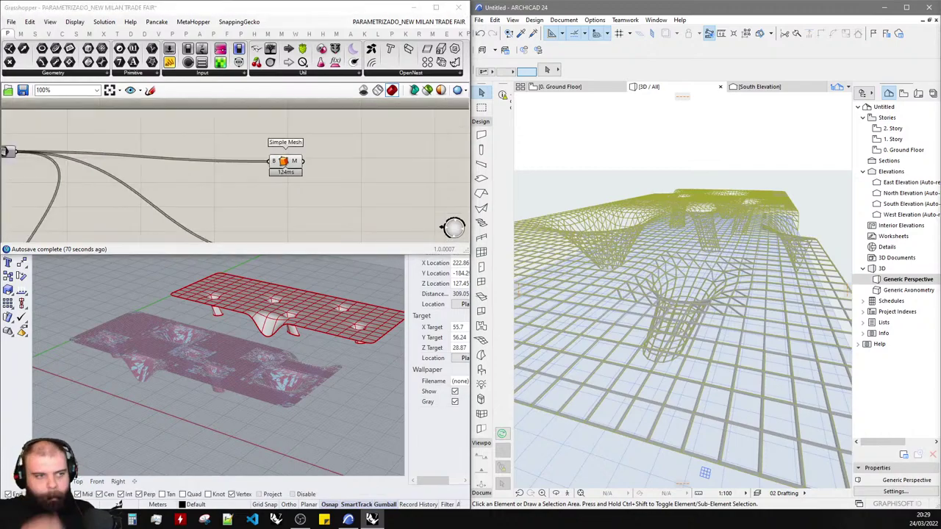
double_click(422, 166)
type("morph")
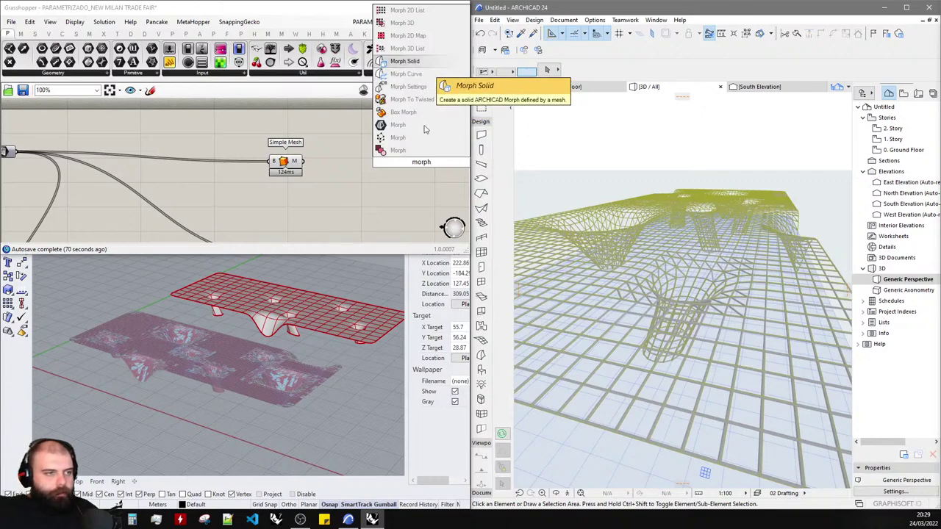
left_click(421, 62)
left_click_drag(282, 166, 409, 163)
left_click(351, 126)
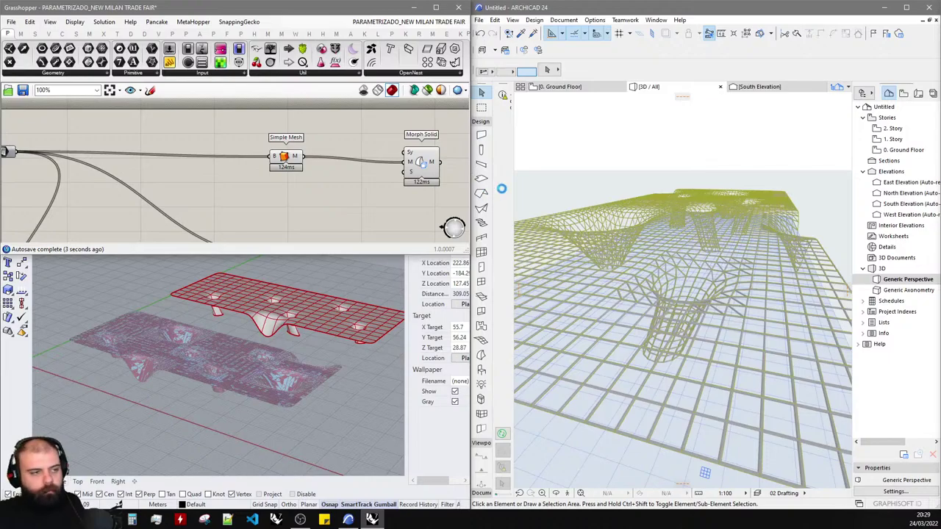
scroll(328, 196, "down", 1)
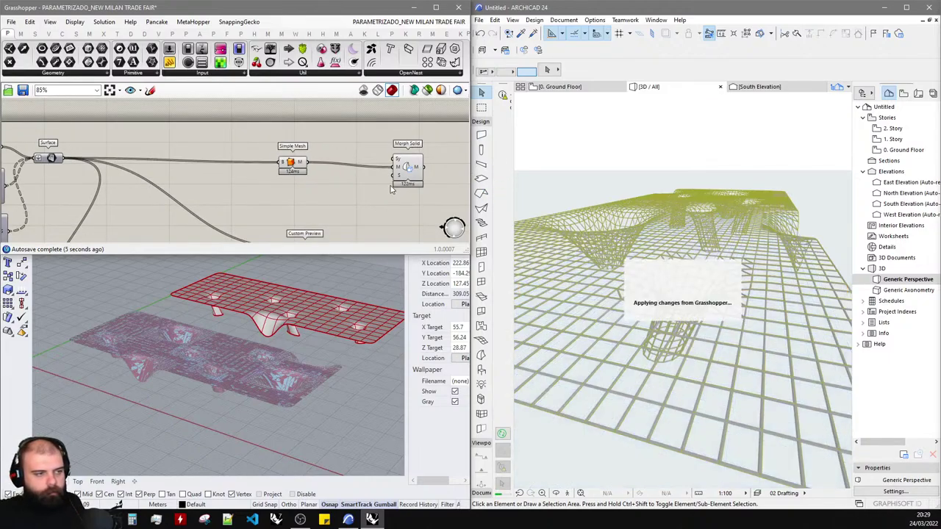
scroll(382, 193, "down", 1)
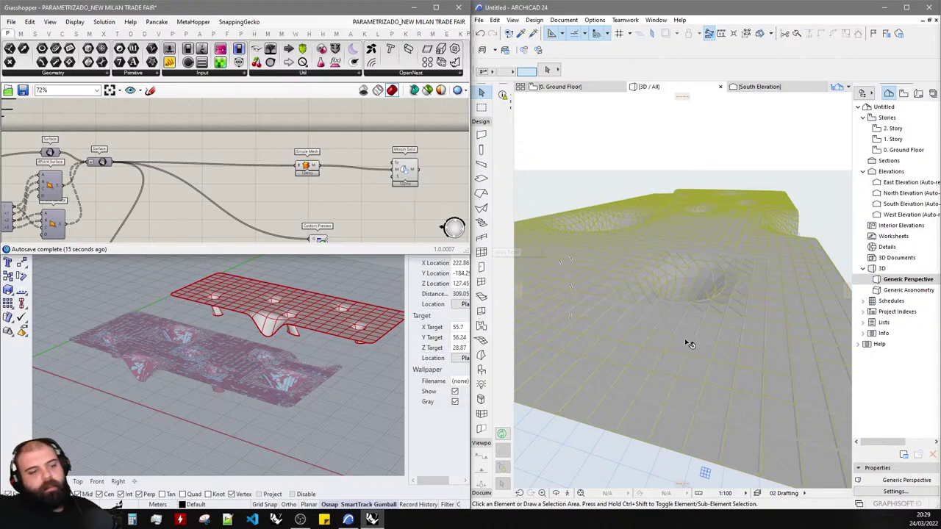
scroll(684, 338, "up", 5)
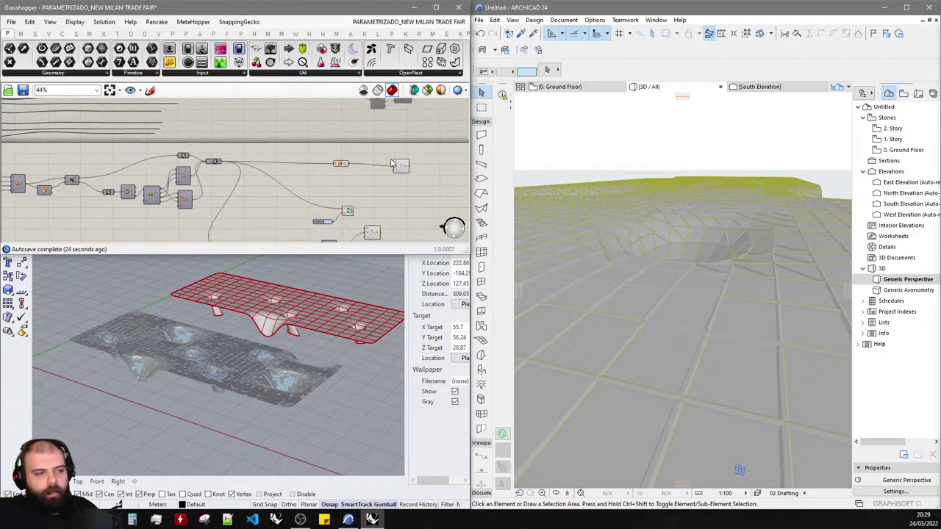
- Add a Morph Settings component beside the panels' Morph Solid component
left_click(402, 166)
scroll(402, 165, "up", 3)
double_click(301, 204)
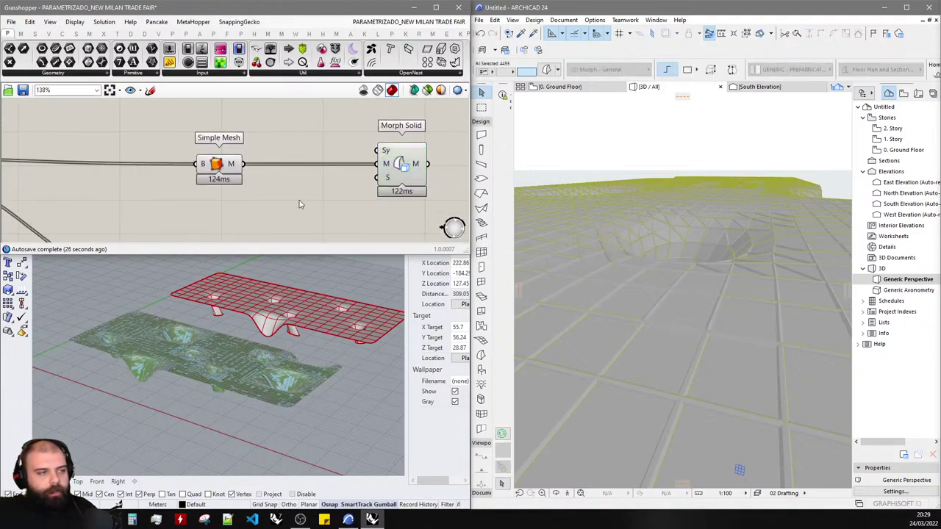
key("Escape")
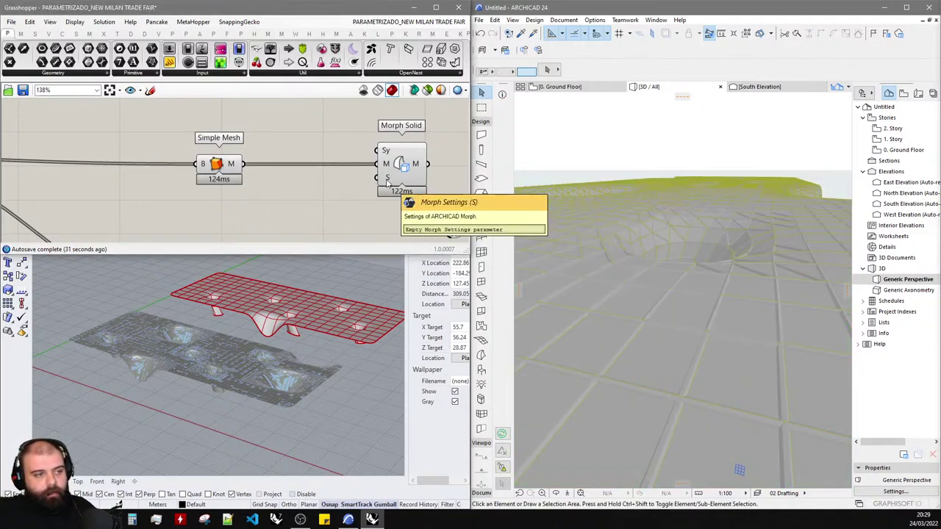
scroll(311, 197, "down", 3)
double_click(313, 199)
type("morph set")
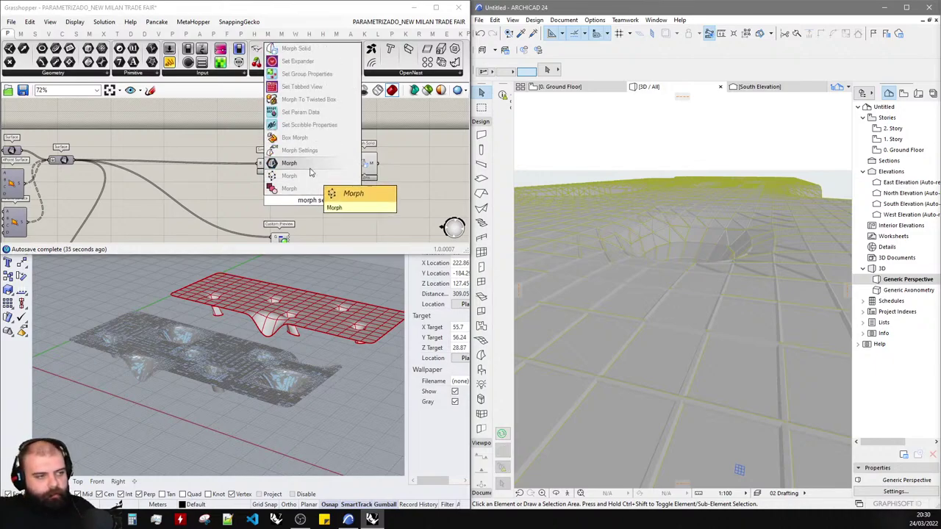
left_click(315, 154)
- Add a Building Material component beside the panels' Morph Settings and set it to Glass
scroll(302, 201, "up", 2)
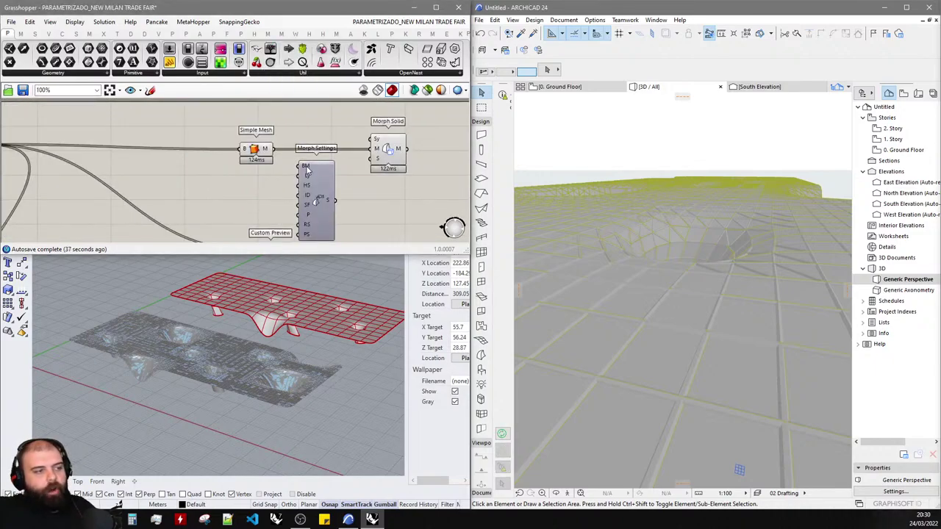
double_click(261, 182)
type("Building M")
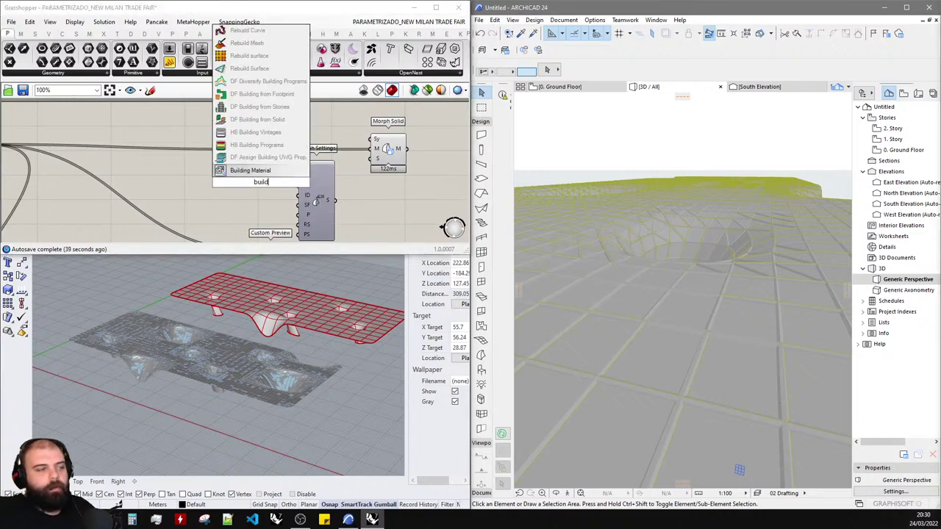
key("Return")
left_click_drag(252, 182, 208, 198)
scroll(234, 193, "up", 1)
double_click(225, 205)
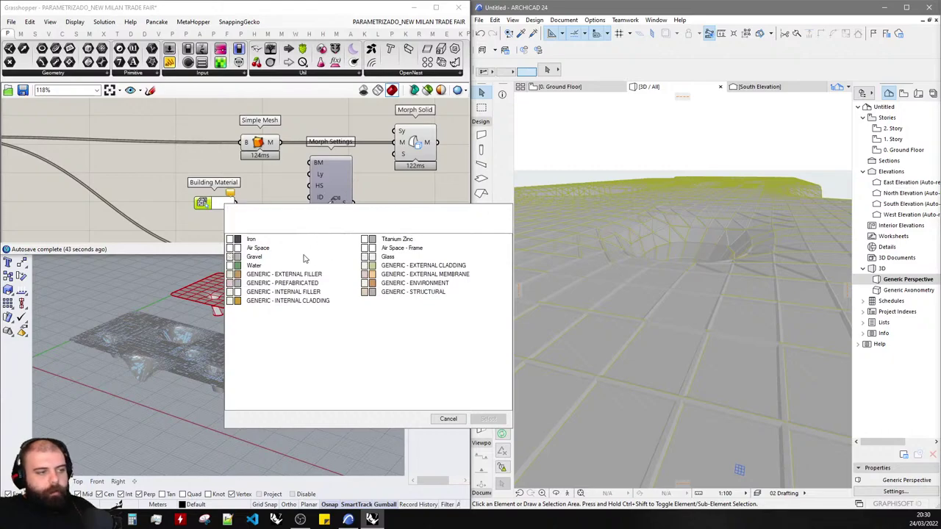
left_click(385, 258)
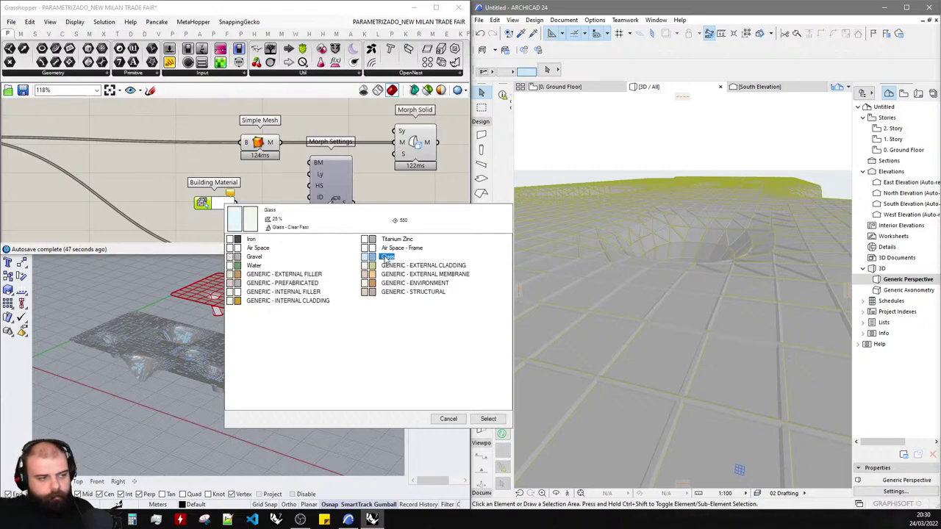
left_click(488, 418)
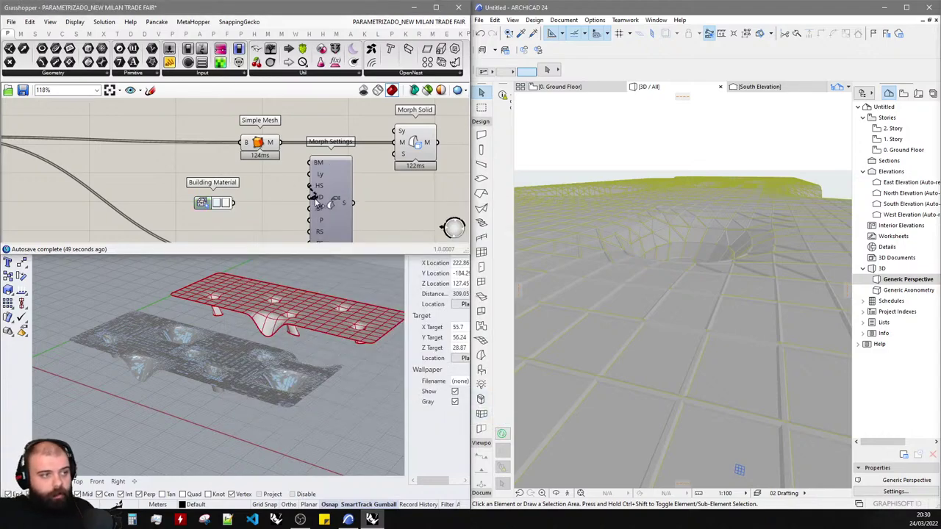
- Connect Building Material to the BM input of Morph Settings and its output to the S input of the panels' Morph Solid
left_click_drag(331, 184, 327, 204)
left_click(257, 213)
left_click(209, 203)
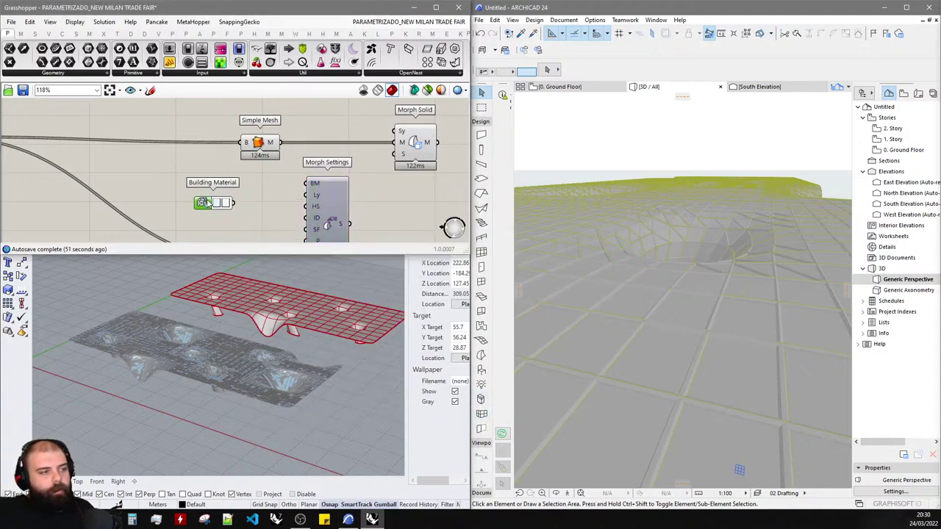
left_click_drag(233, 203, 312, 188)
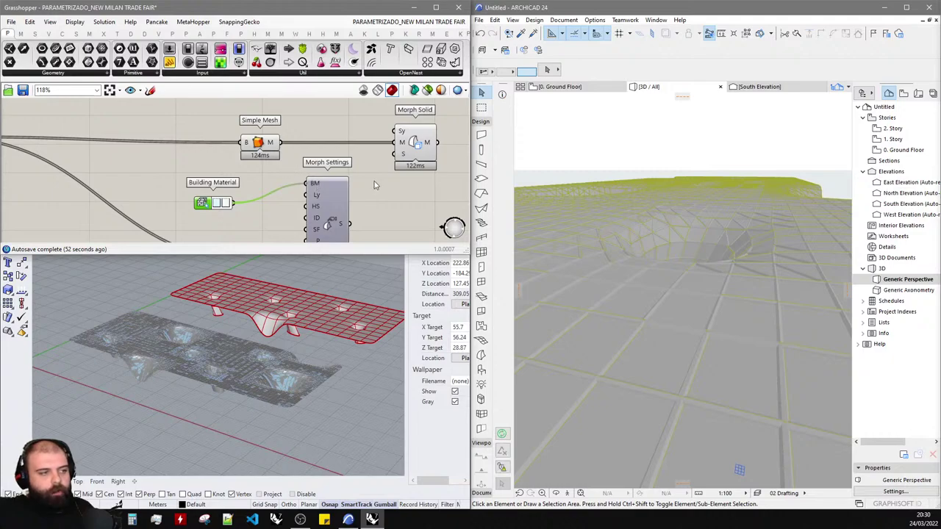
scroll(323, 198, "down", 2)
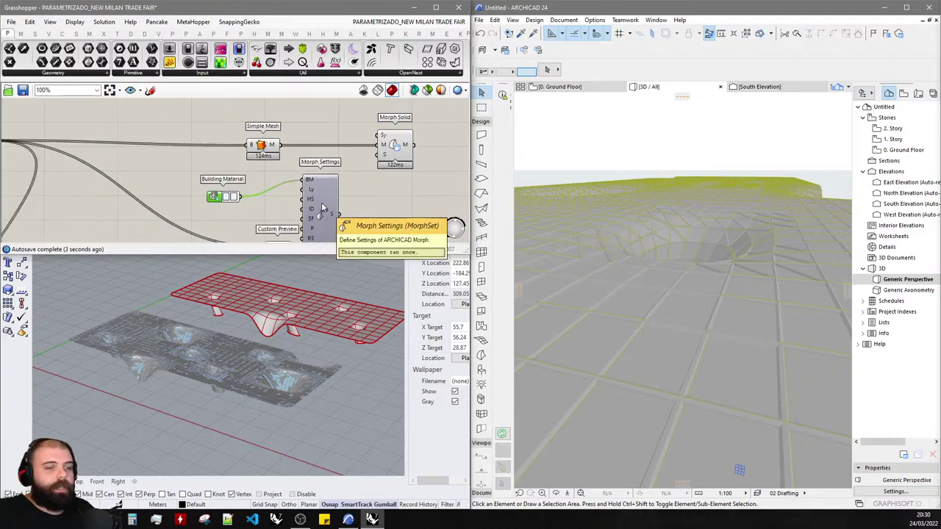
left_click_drag(338, 214, 379, 158)
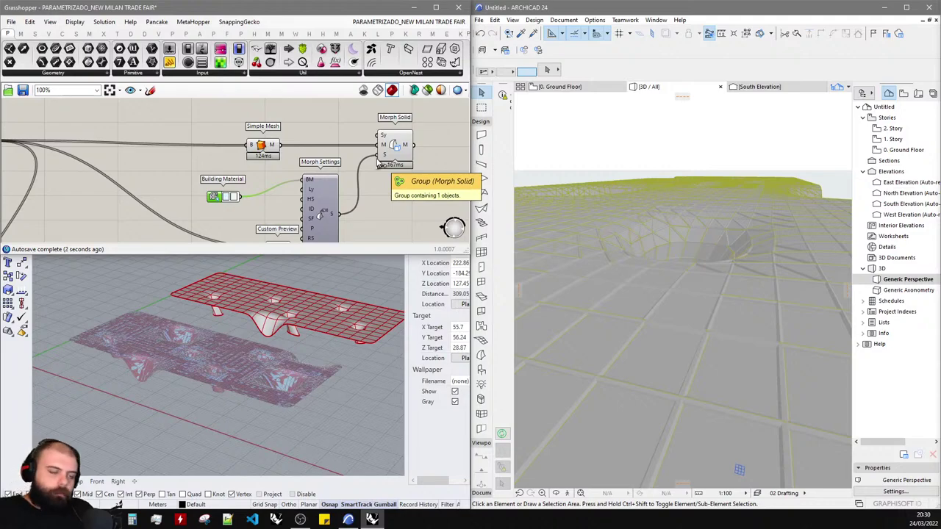
- Maximize the Archicad window and examine the whole canopy with its glass panels from low and raised viewpoints
left_click(697, 140)
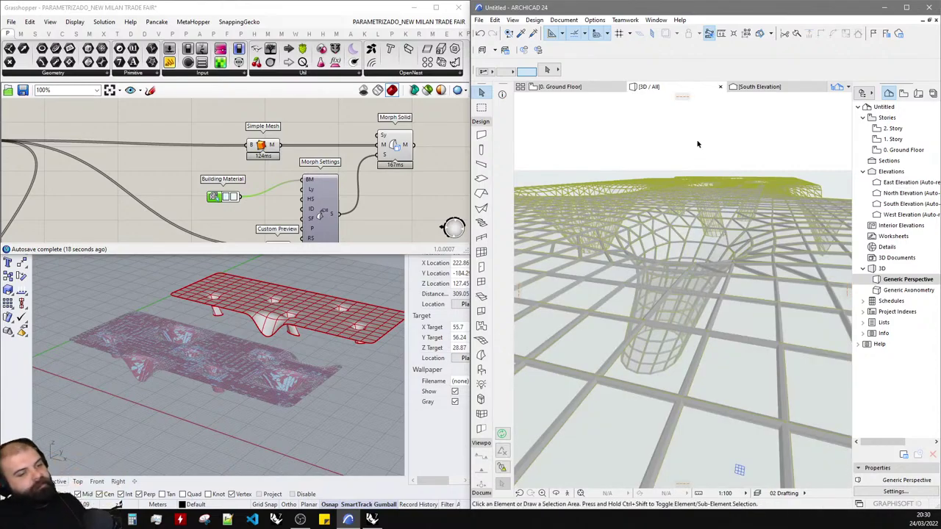
scroll(707, 151, "down", 3)
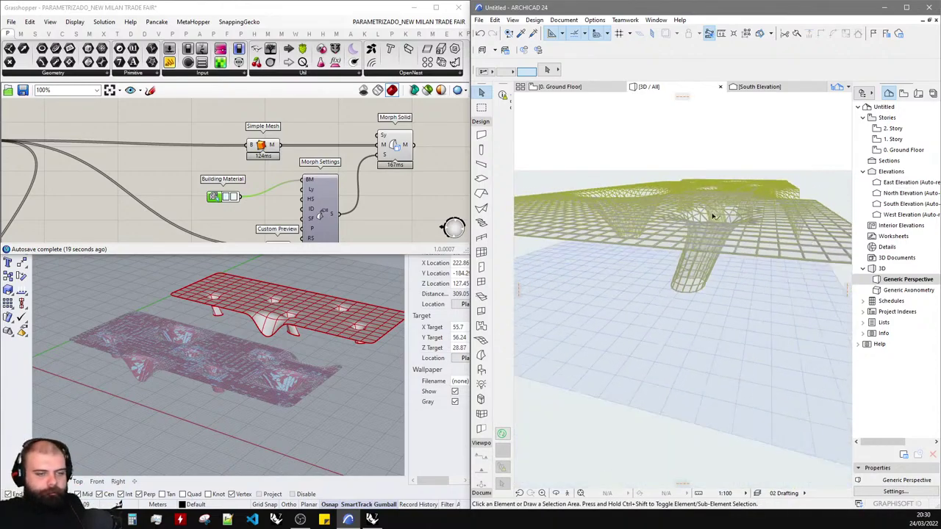
scroll(712, 215, "down", 2)
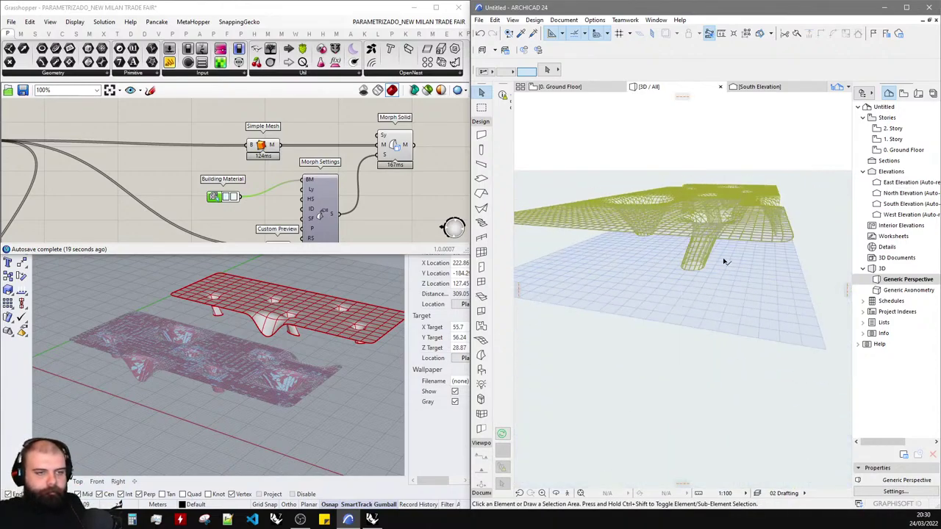
left_click(906, 9)
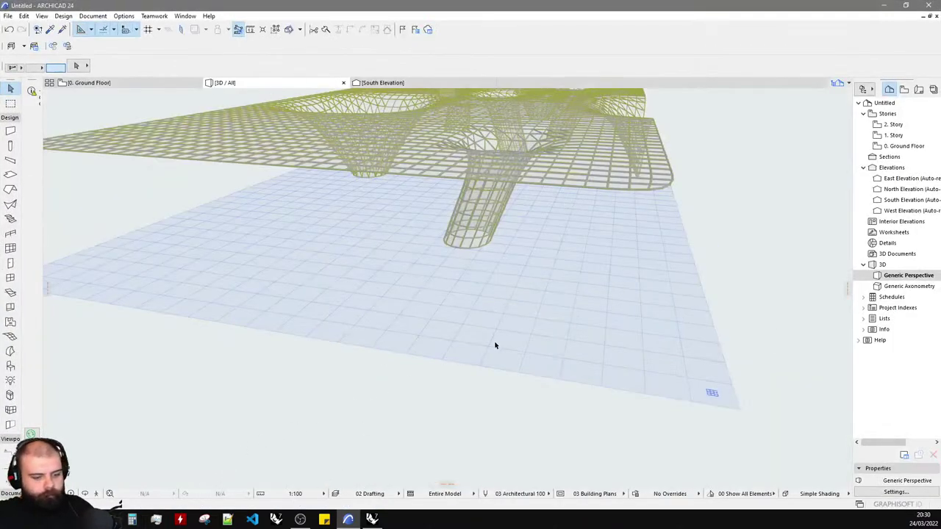
key("o")
key("ctrl+z")
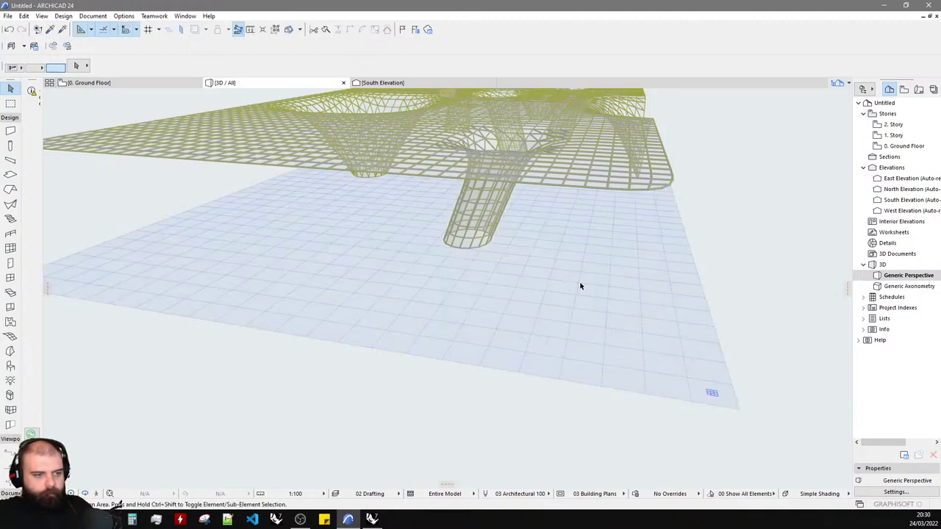
key("Delete")
middle_click_drag(634, 286, 598, 292, "shift")
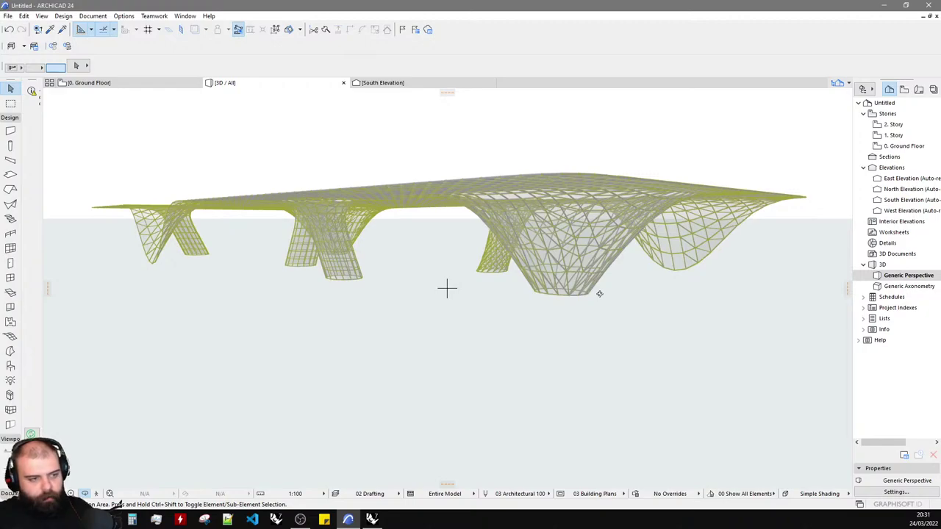
middle_click_drag(593, 296, 561, 321, "shift")
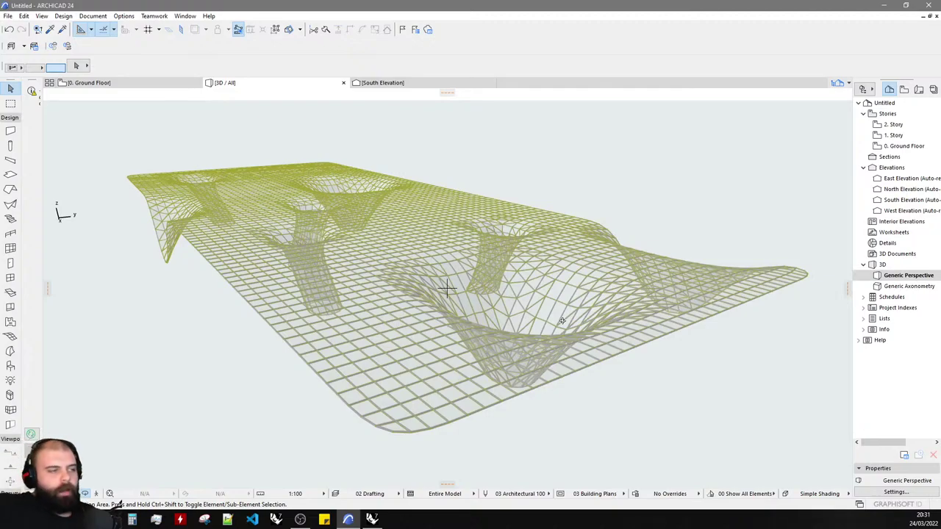
scroll(655, 190, "down", 3)
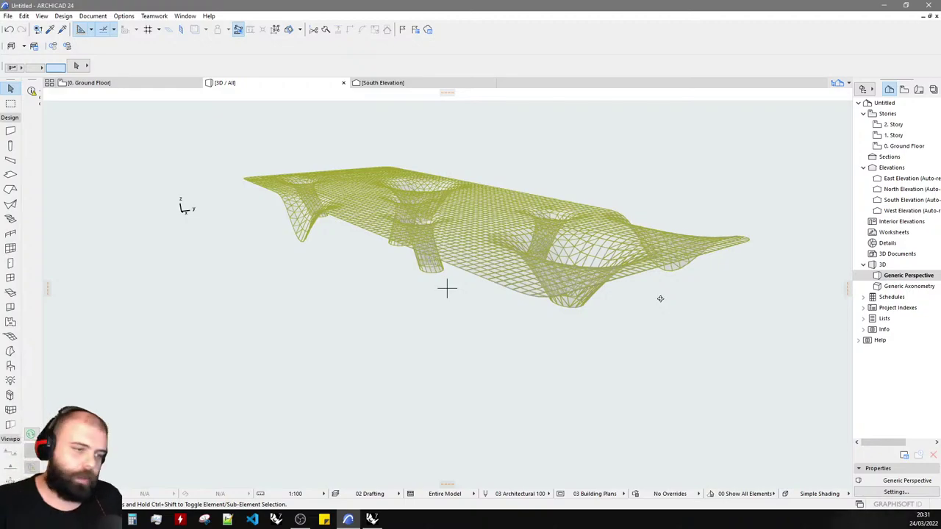
- Examine the piped grid and glass panels up close around the canopy's funnels and columns in the 3D view
scroll(495, 278, "up", 5)
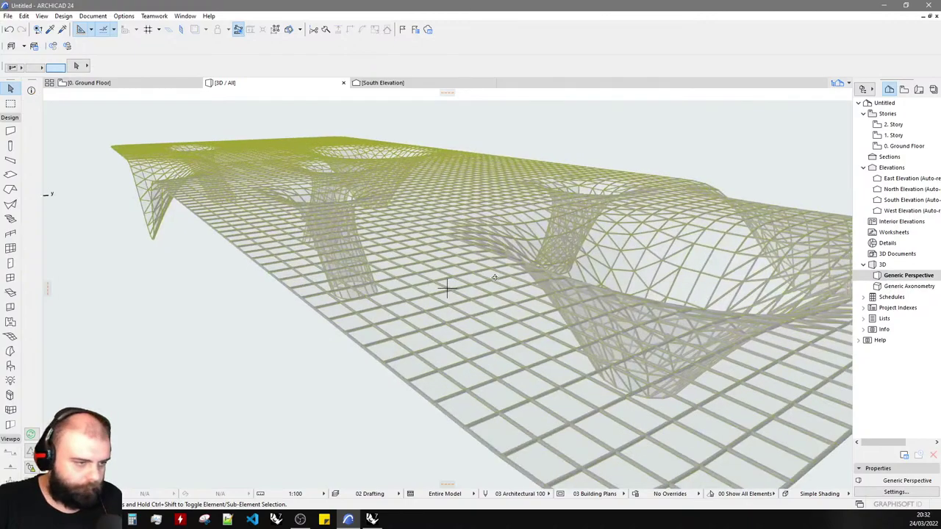
middle_click_drag(495, 278, 227, 276, "shift")
scroll(227, 276, "down", 3)
middle_click_drag(506, 285, 333, 288, "shift")
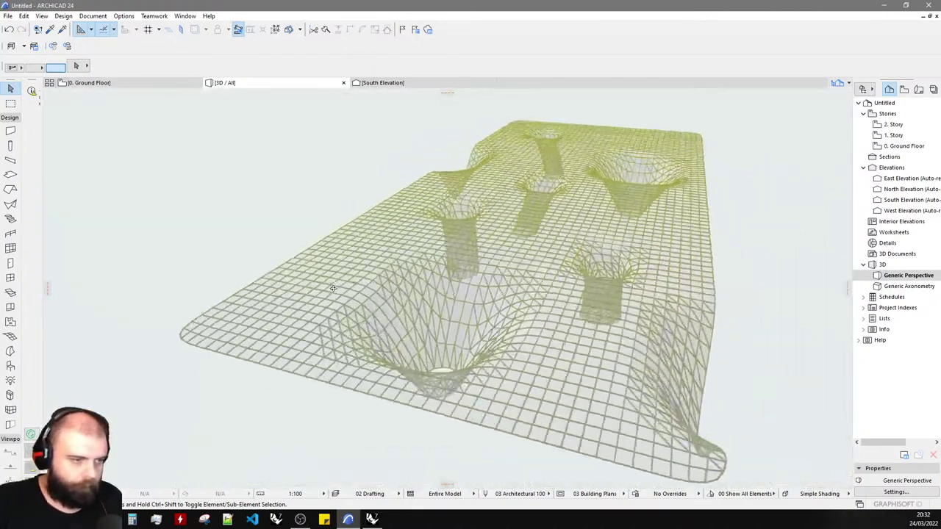
scroll(424, 282, "up", 8)
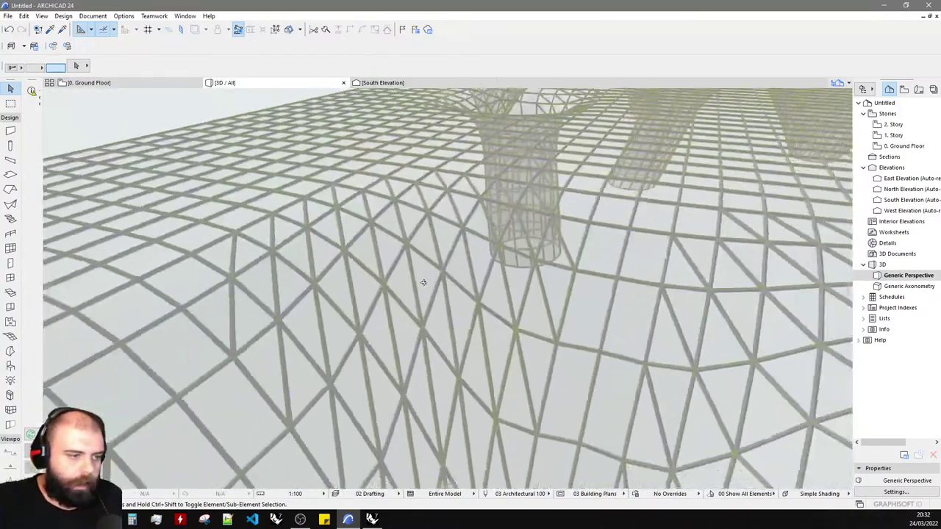
scroll(423, 283, "down", 2)
middle_click_drag(339, 281, 514, 239, "shift")
scroll(411, 236, "up", 2)
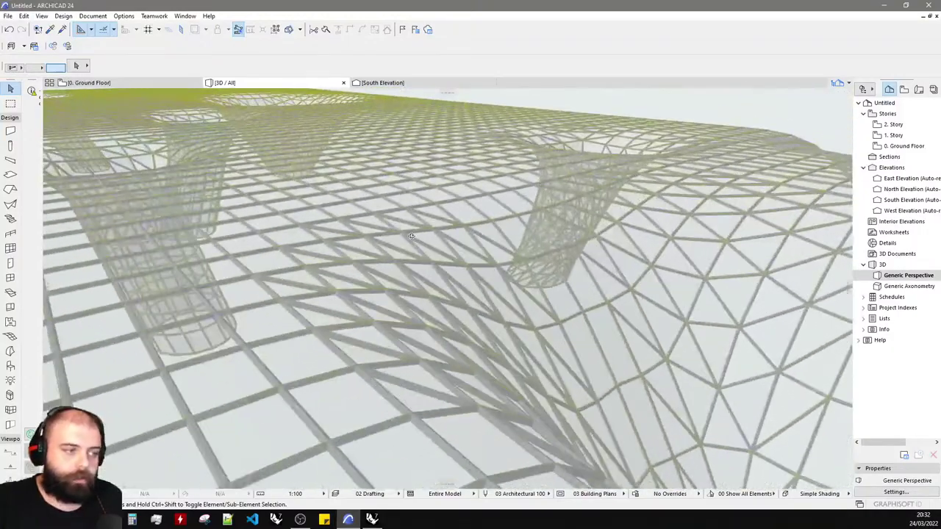
middle_click_drag(411, 236, 195, 301, "shift")
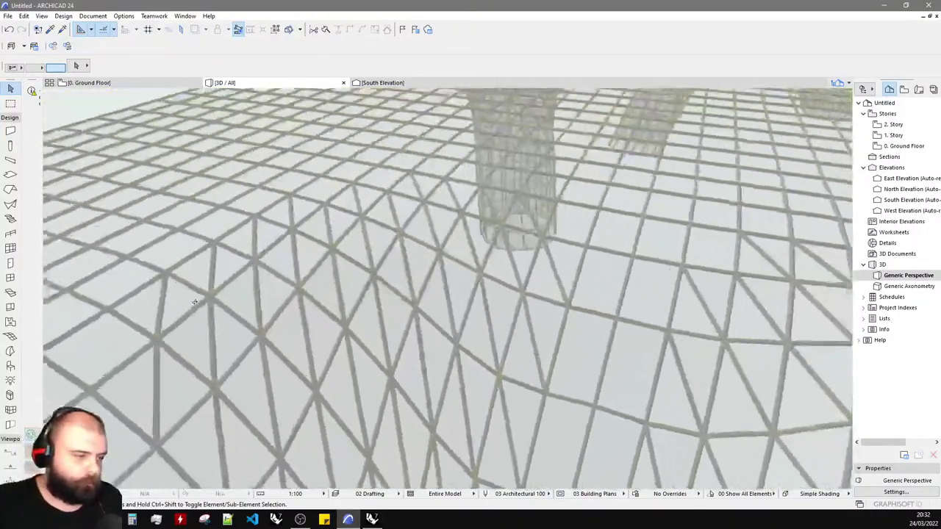
scroll(195, 302, "up", 5)
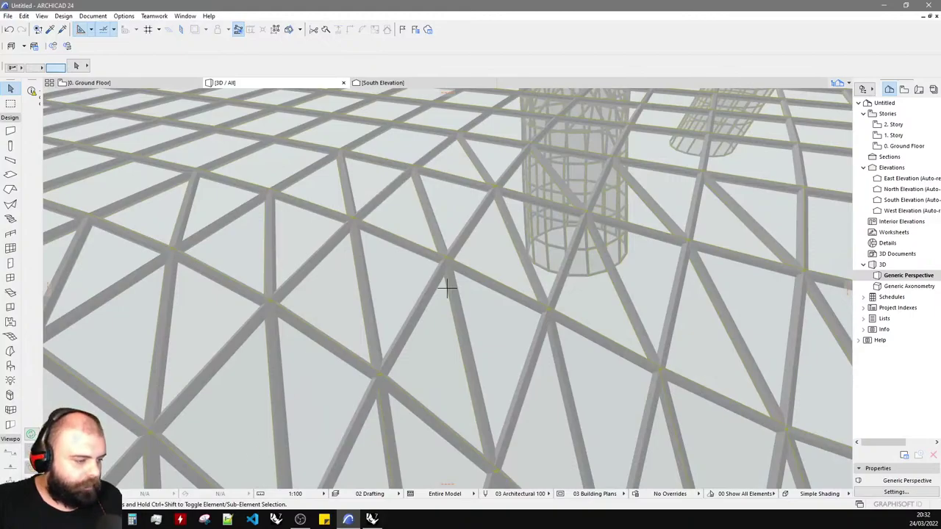
- Minimize Archicad and dock the Grasshopper window beside the Rhino viewport
left_click(886, 6)
left_click_drag(393, 8, 940, 82)
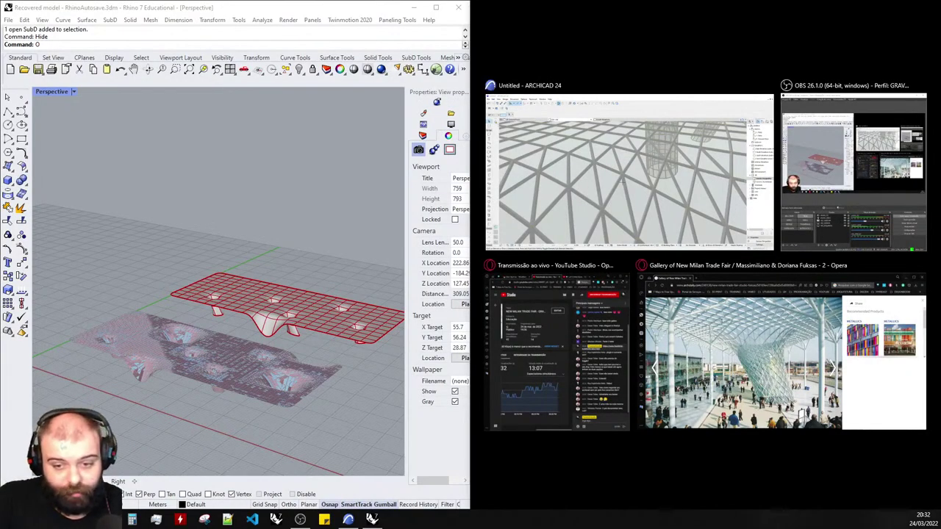
key("Escape")
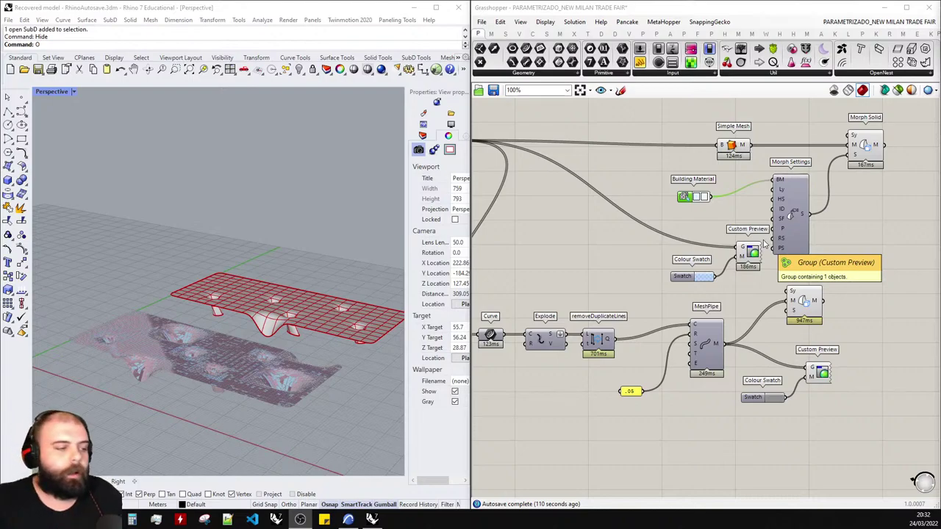
- Turn off the Rhino preview of the panels' Simple Mesh component
scroll(305, 249, "down", 4)
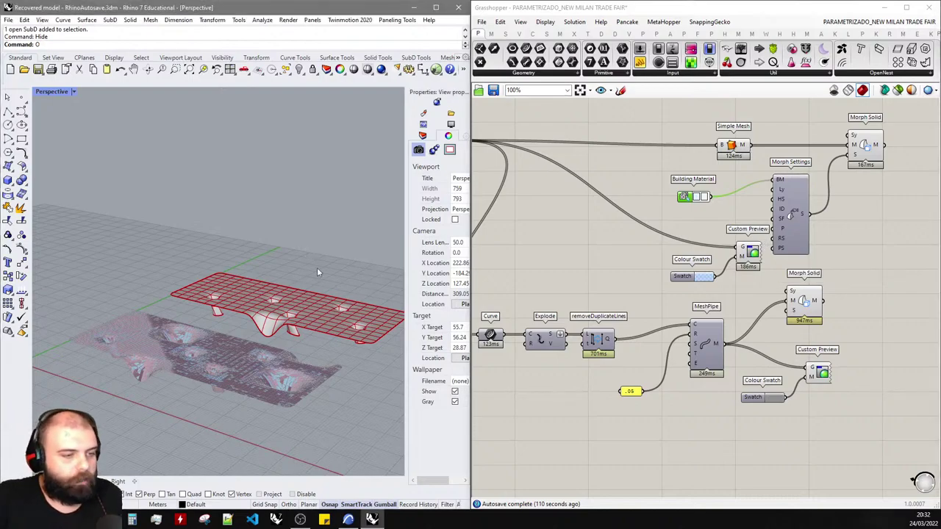
right_click_drag(317, 268, 306, 295)
scroll(817, 273, "down", 5)
left_click(781, 219)
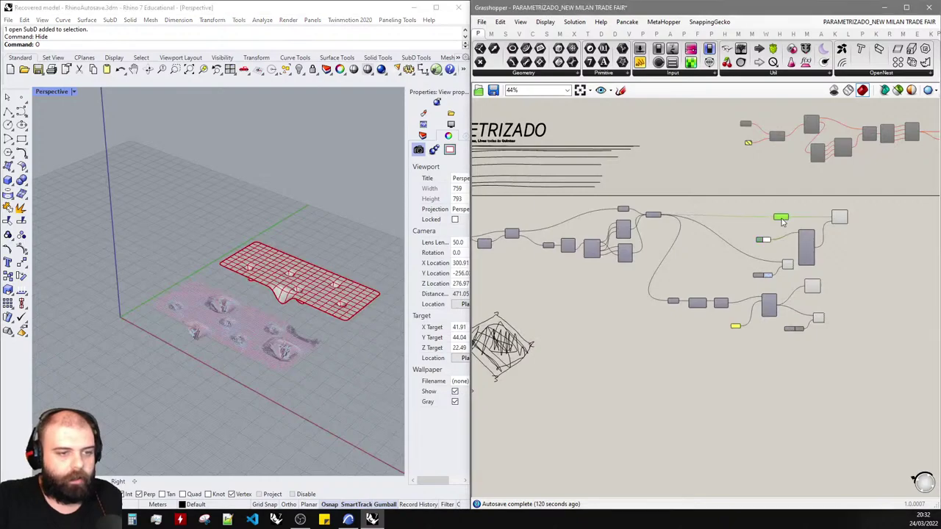
middle_click(780, 218)
left_click(813, 191)
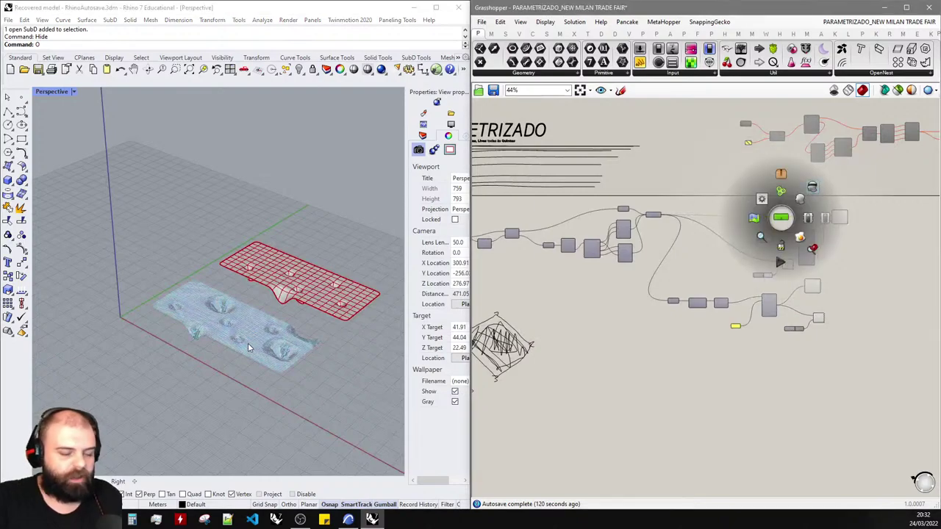
- Disable the Custom Preview and Colour Swatch components of both the panels and the MeshPipe structure
scroll(248, 343, "up", 2)
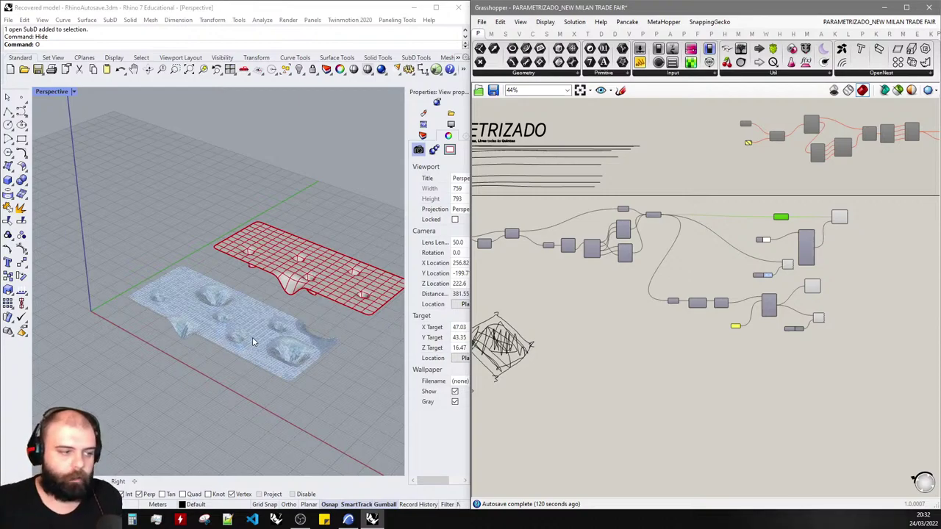
scroll(279, 352, "up", 1)
scroll(269, 316, "up", 6)
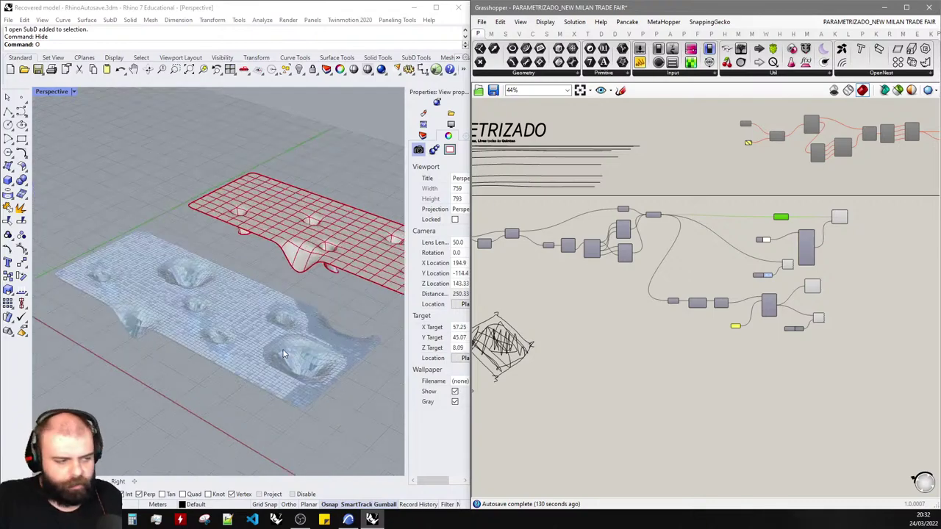
scroll(801, 263, "up", 3)
scroll(801, 263, "up", 1)
left_click(787, 280)
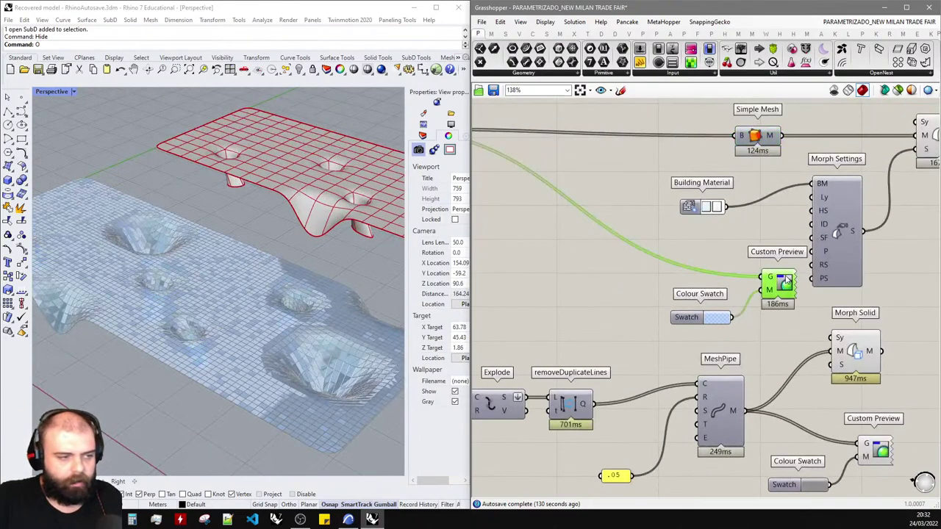
middle_click(785, 276)
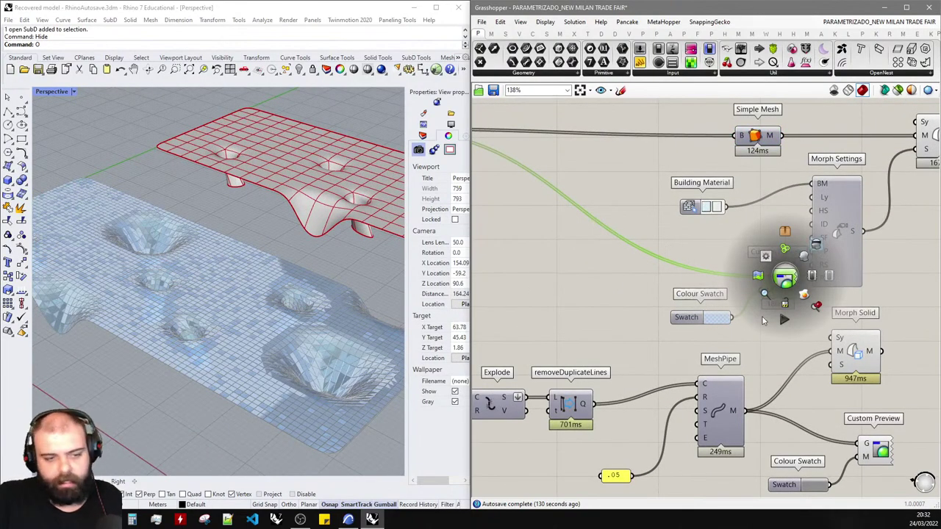
scroll(690, 271, "down", 1)
left_click_drag(767, 314, 684, 262)
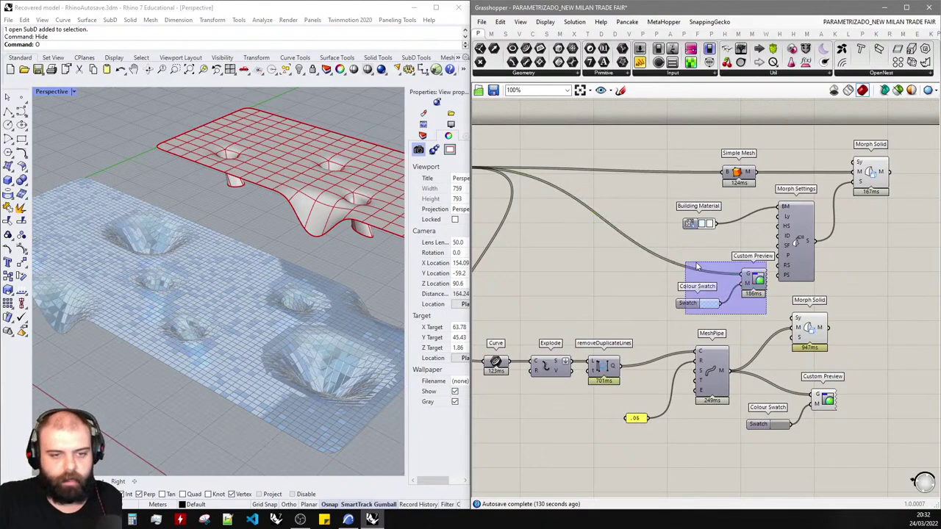
middle_click(695, 262)
left_click(740, 266)
left_click_drag(863, 460, 774, 385)
middle_click(775, 385)
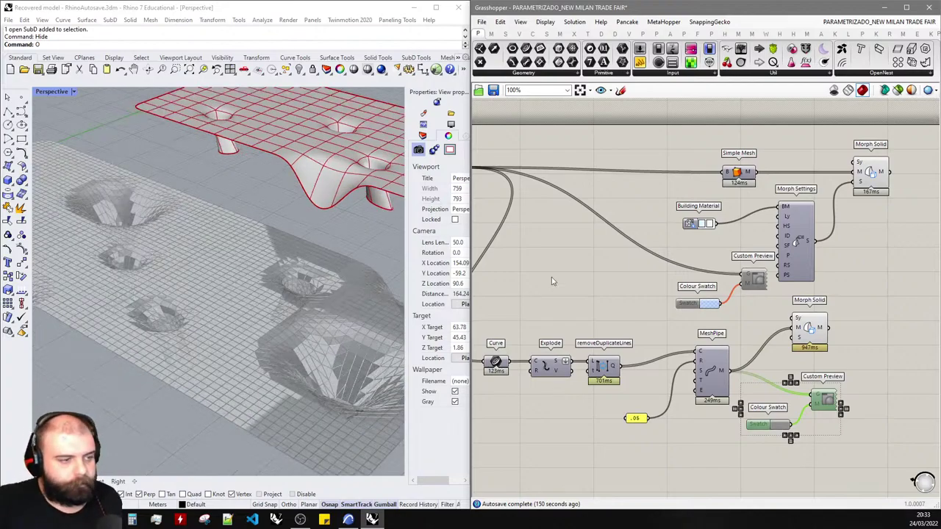
- Disable the Morph Solid components of both the MeshPipe structure and the glass panels
scroll(487, 274, "down", 2)
left_click_drag(769, 330, 709, 305)
middle_click(708, 304)
left_click(752, 297)
left_click_drag(831, 213, 753, 175)
middle_click(753, 175)
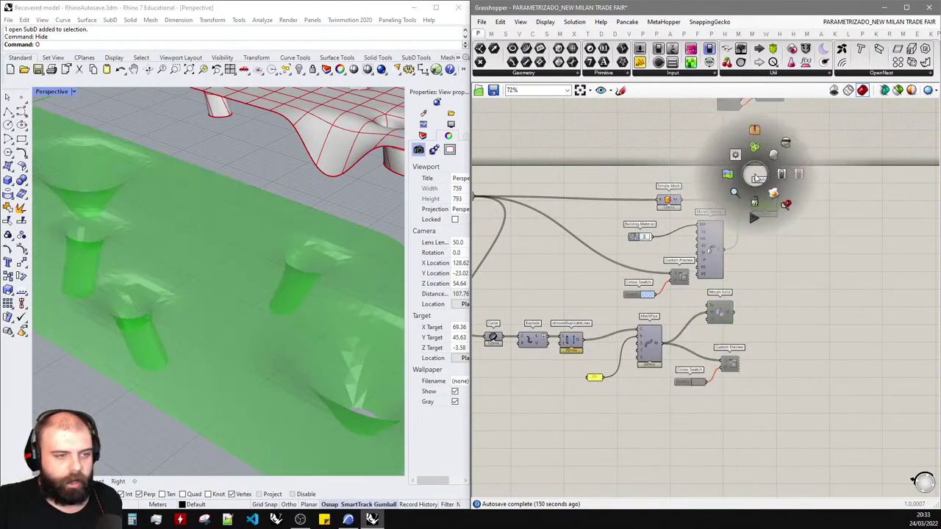
left_click(797, 180)
left_click(819, 188)
left_click_drag(680, 301, 621, 274)
key("space")
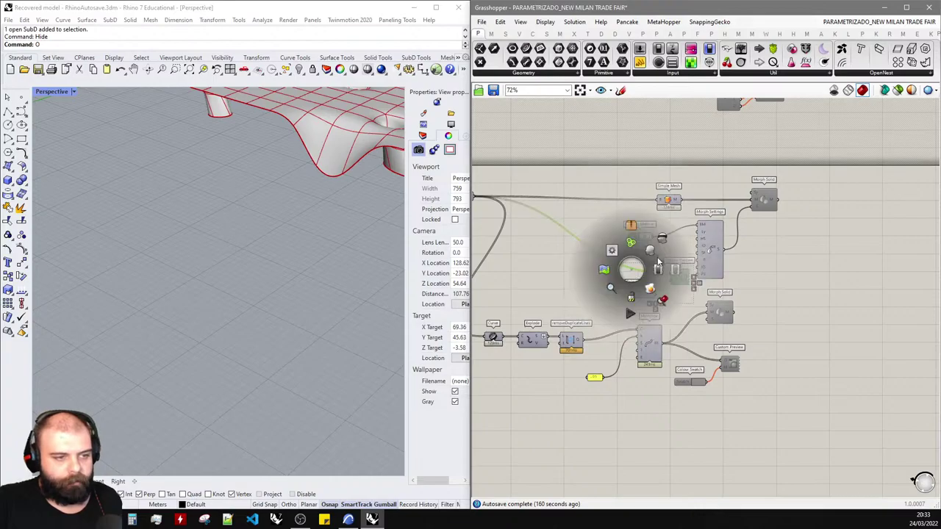
- Turn on the Rhino preview of the panels' Simple Mesh and briefly display its mesh edges
left_click(670, 202)
middle_click(670, 202)
left_click(695, 197)
left_click(797, 233)
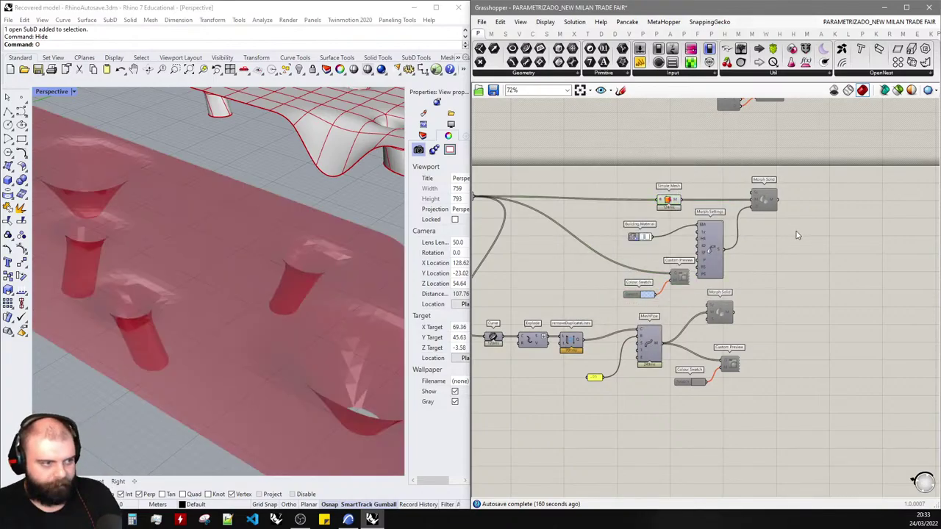
key("ctrl+m")
right_click_drag(316, 254, 283, 239)
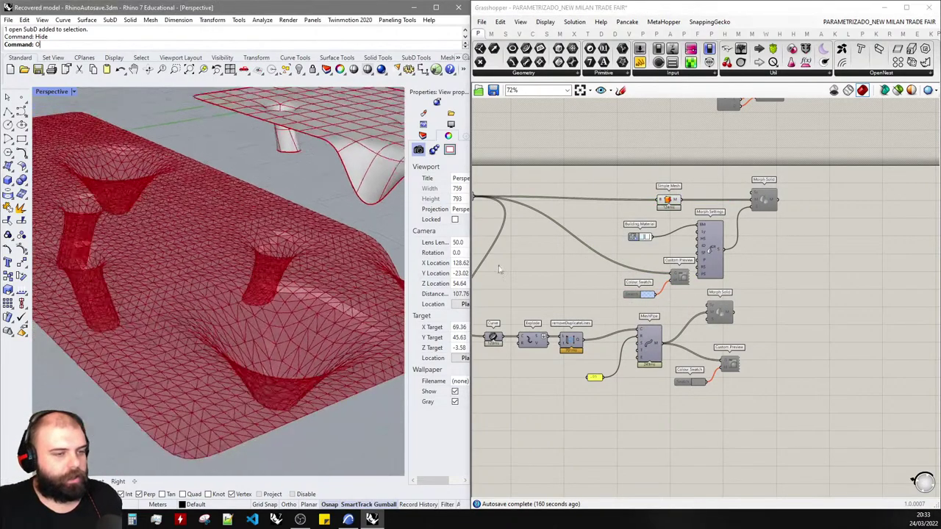
left_click(806, 275)
key("ctrl+m")
- Turn on the Rhino preview of the flattened Surface parameter and turn off the preview of Simple Mesh
scroll(761, 269, "down", 2)
scroll(540, 213, "up", 4)
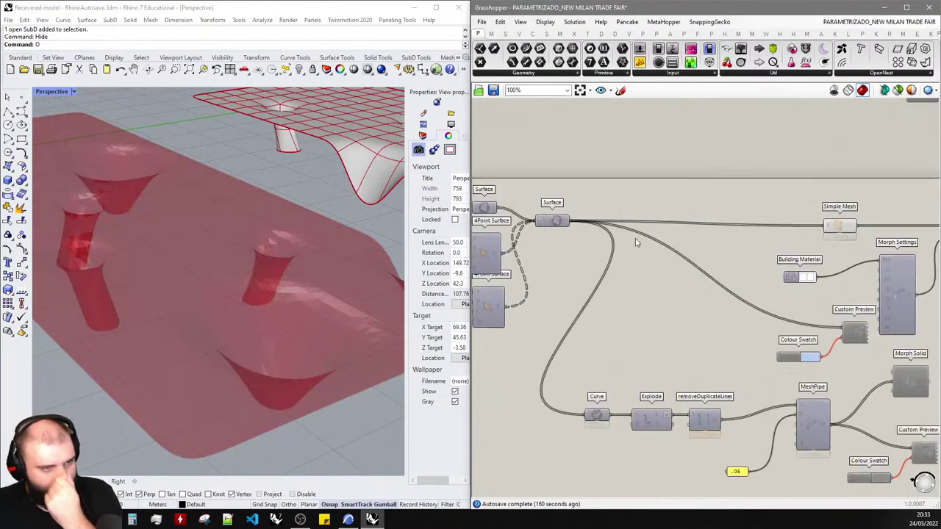
left_click(552, 221)
middle_click(550, 221)
left_click(567, 205)
left_click(560, 250)
right_click_drag(360, 302, 106, 259)
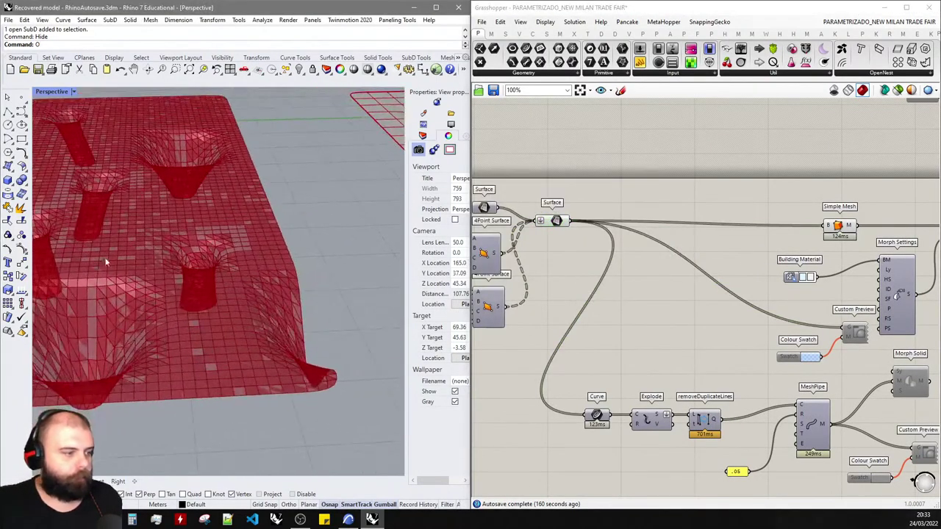
scroll(663, 307, "down", 5)
left_click_drag(750, 280, 721, 257)
middle_click(722, 260)
left_click(751, 236)
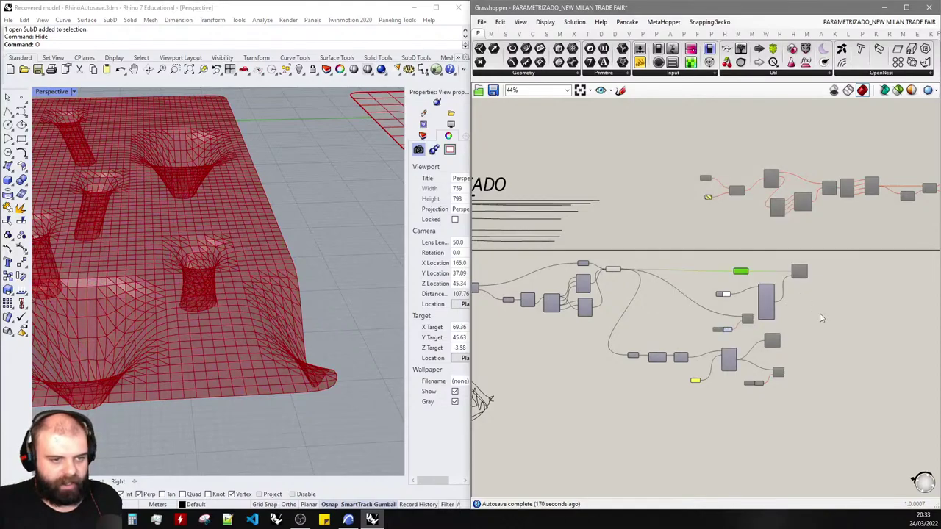
- Space the Morph Solid and preview groups away from their sources and move the Curve-to-MeshPipe chain closer to the Surface parameter
left_click_drag(848, 331, 699, 250)
left_click_drag(744, 275, 790, 263)
left_click_drag(845, 426, 735, 320)
left_click_drag(773, 344, 837, 344)
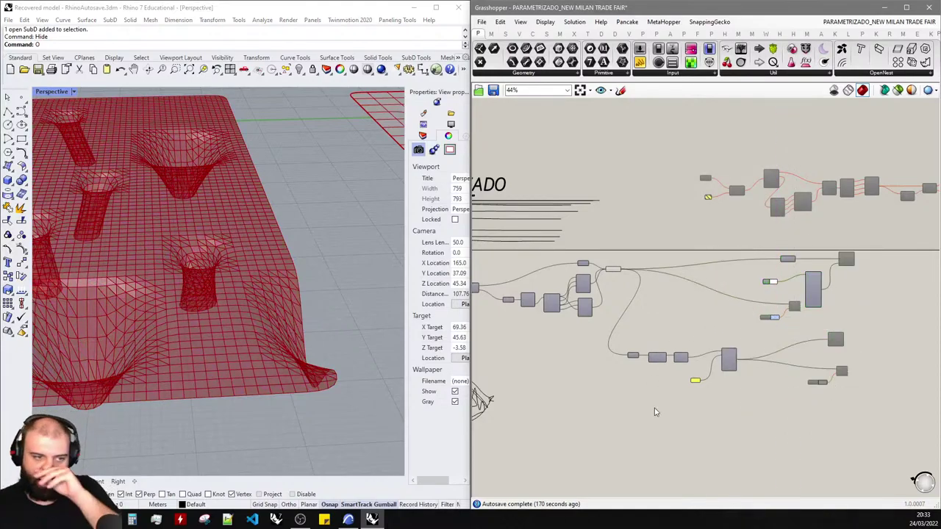
scroll(657, 409, "up", 3)
left_click_drag(831, 403, 591, 253)
left_click(614, 227)
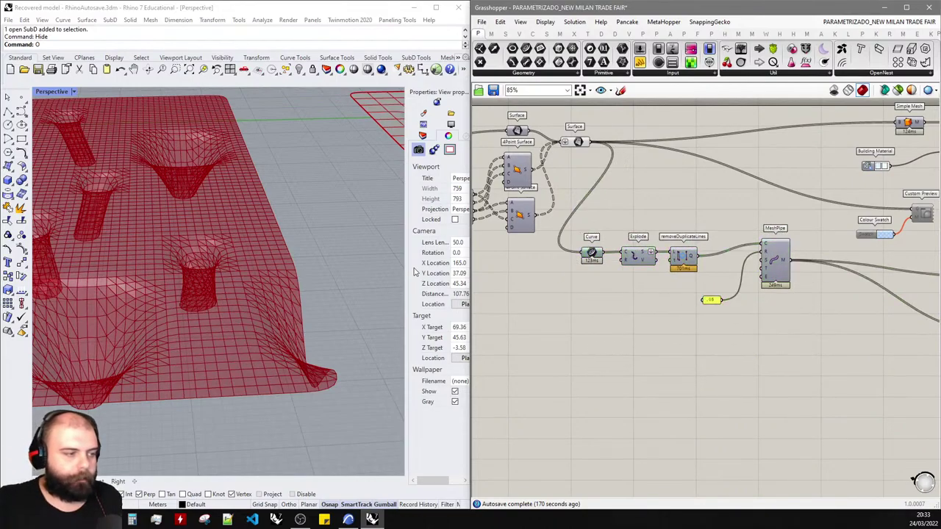
- Add an Area component near the Surface parameter and connect the surfaces to its geometry input
right_click_drag(273, 266, 248, 246)
scroll(327, 276, "down", 4)
scroll(112, 221, "up", 7)
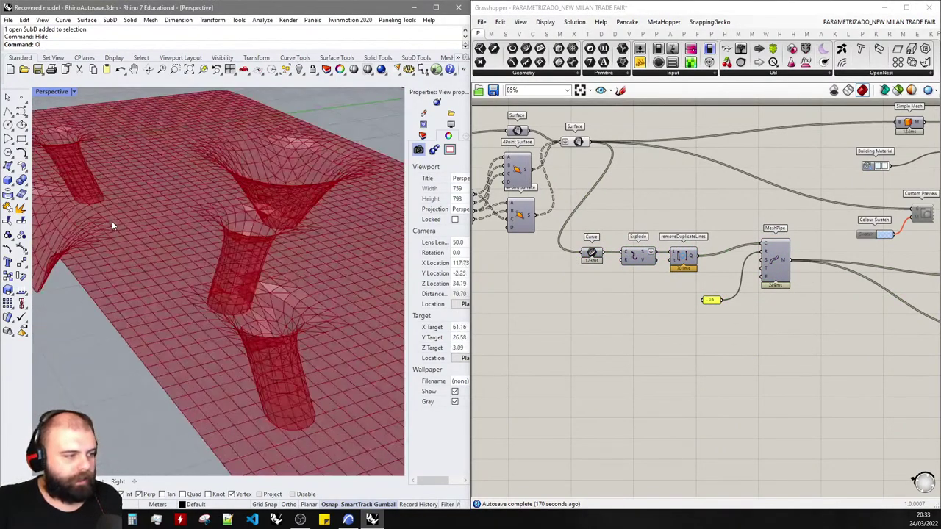
right_click_drag(111, 222, 336, 231)
scroll(624, 246, "down", 3)
scroll(627, 182, "up", 5)
left_click(639, 284)
double_click(639, 282)
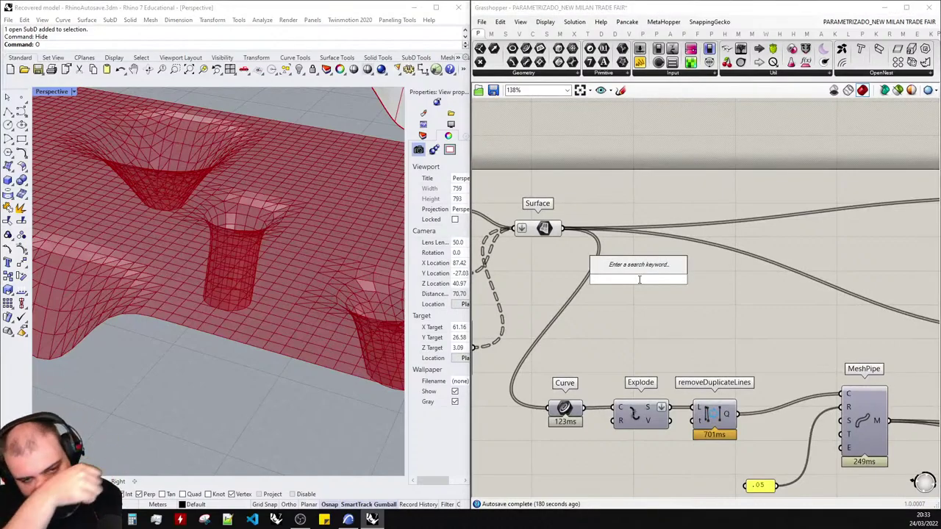
type("area")
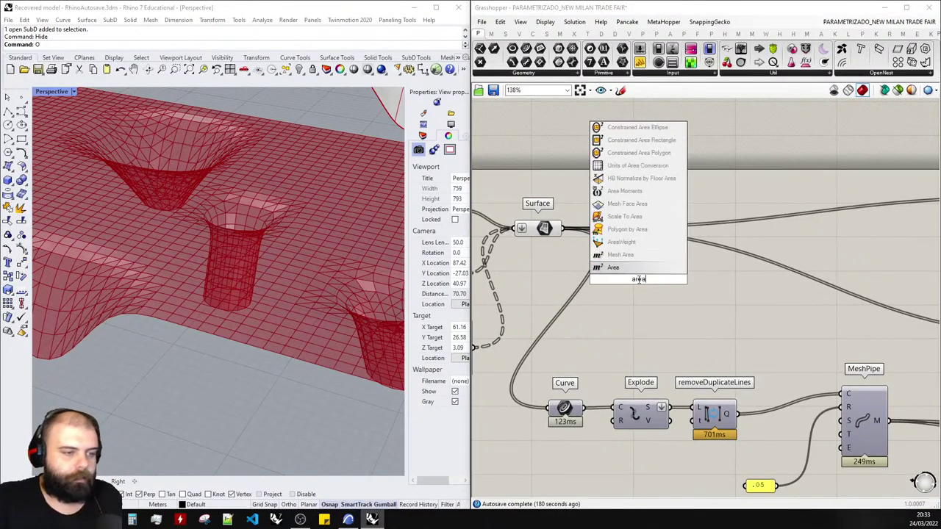
key("Return")
left_click_drag(644, 292, 639, 289)
left_click_drag(563, 229, 619, 204)
- Add a Polygon Center component fed by the Curve parameter and delete the Area component
double_click(700, 173)
type("pol")
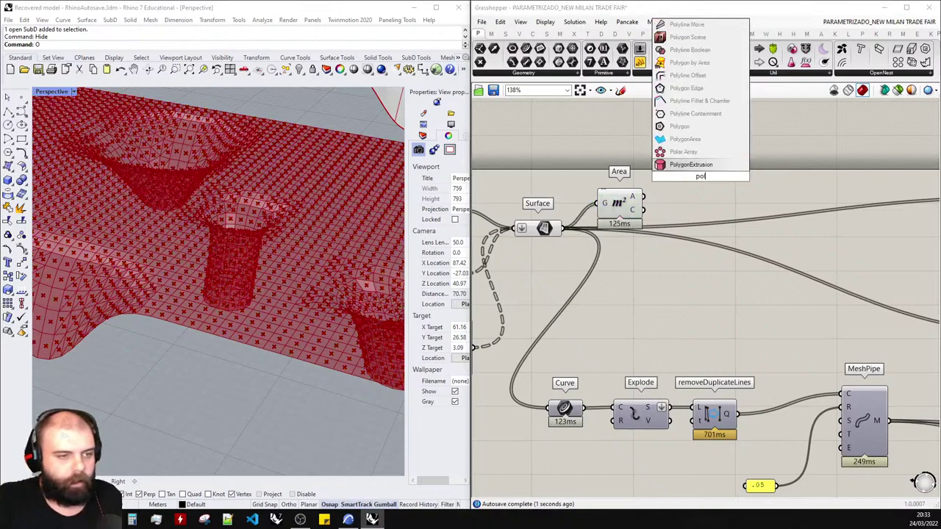
type("ygon center")
key("Return")
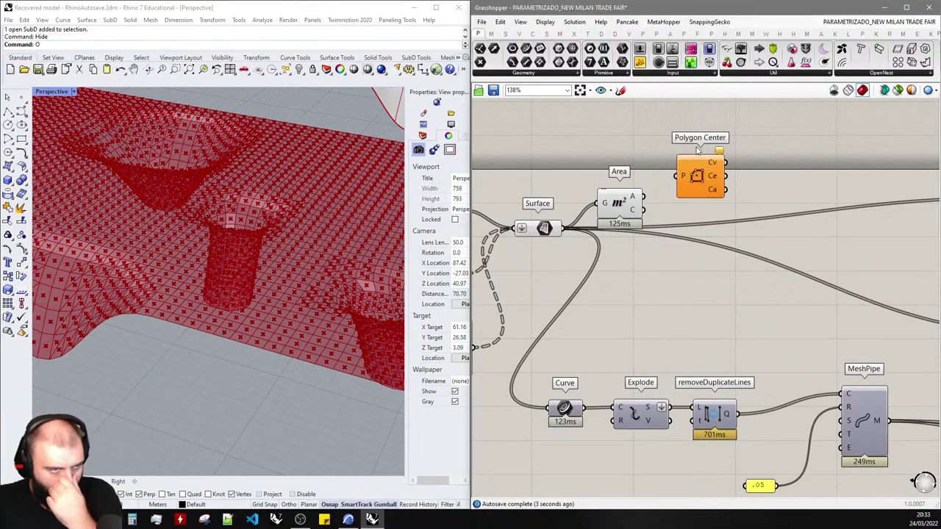
left_click_drag(584, 408, 625, 300)
left_click(613, 198)
key("Delete")
- Add a Text Tag component and connect Polygon Center's Cv output to its location input
double_click(684, 285)
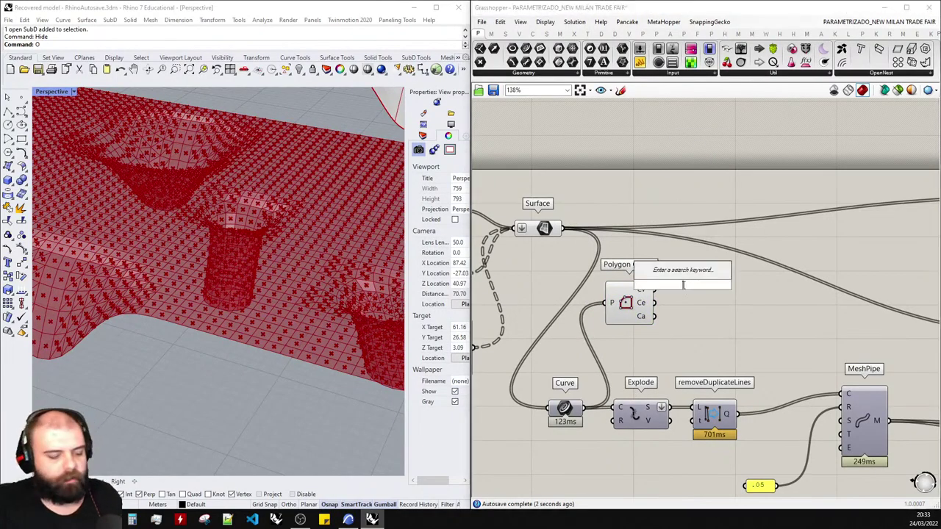
type("text")
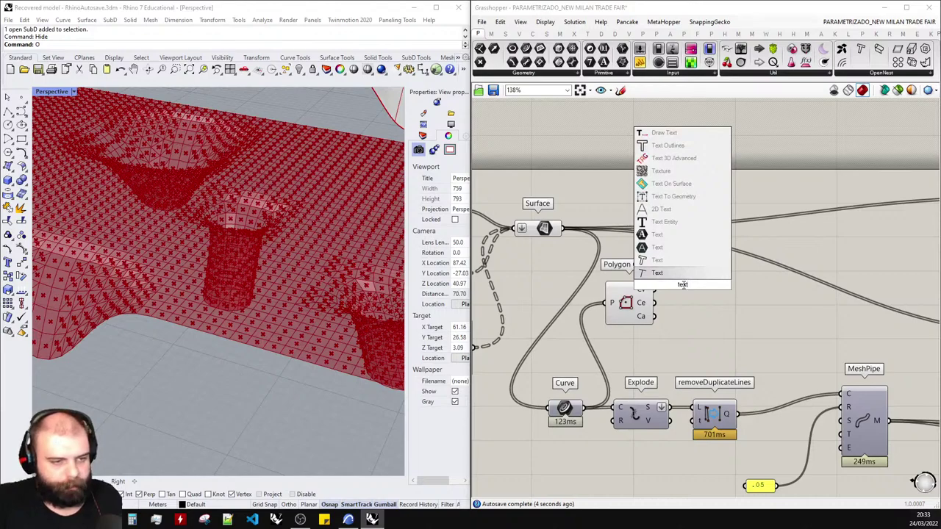
key("BackSpace")
key("BackSpace")
key("BackSpace")
key("BackSpace")
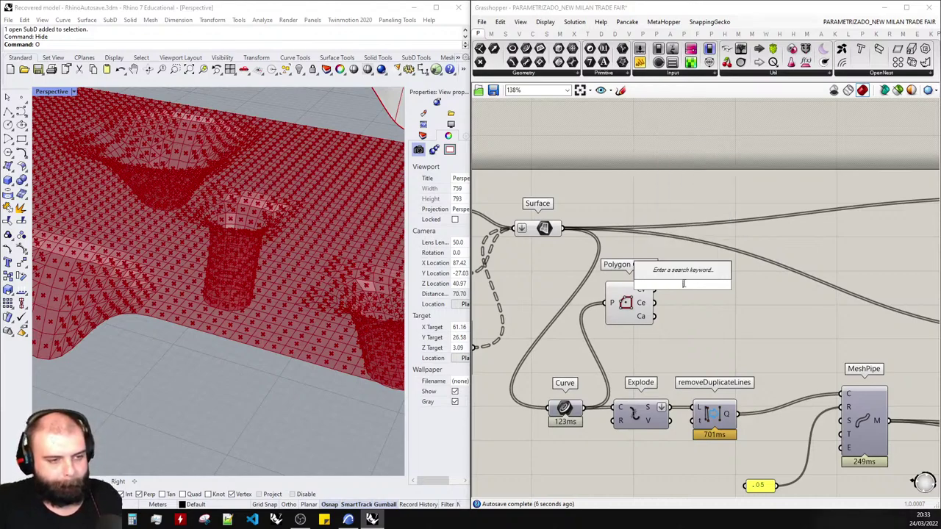
type("tag")
key("Return")
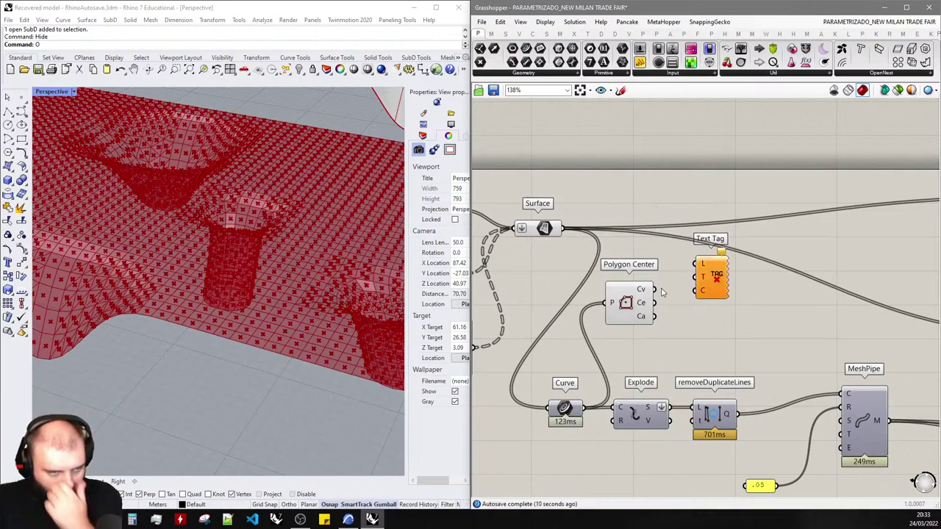
left_click_drag(654, 290, 696, 264)
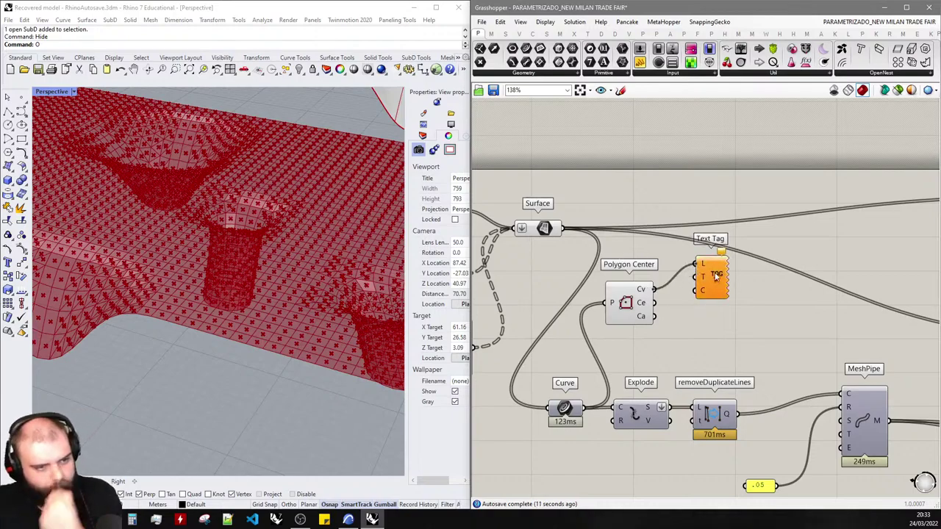
- Add a Series component above the Polygon Center
double_click(628, 193)
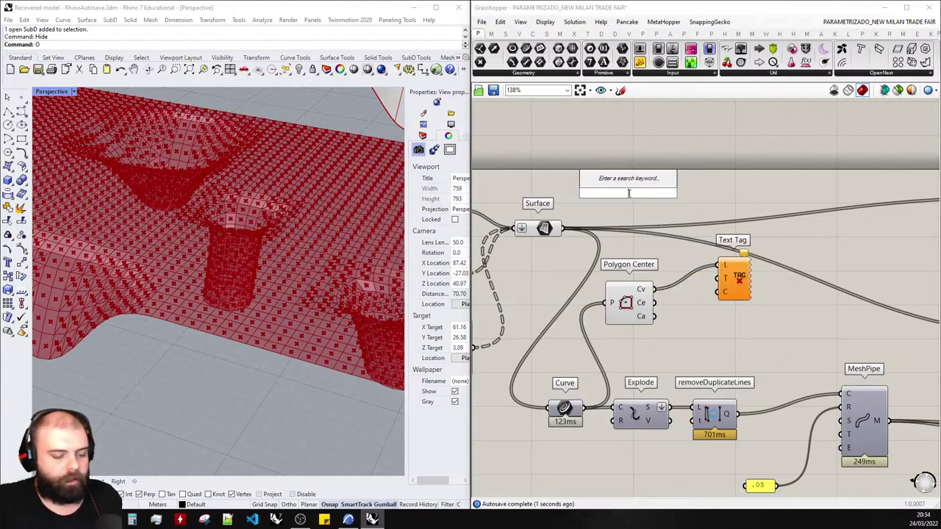
type("series")
left_click(621, 184)
- Set the density panel of the Mesh from SubD component to 1 and check the coarser canopy panels in Rhino
scroll(804, 240, "down", 7)
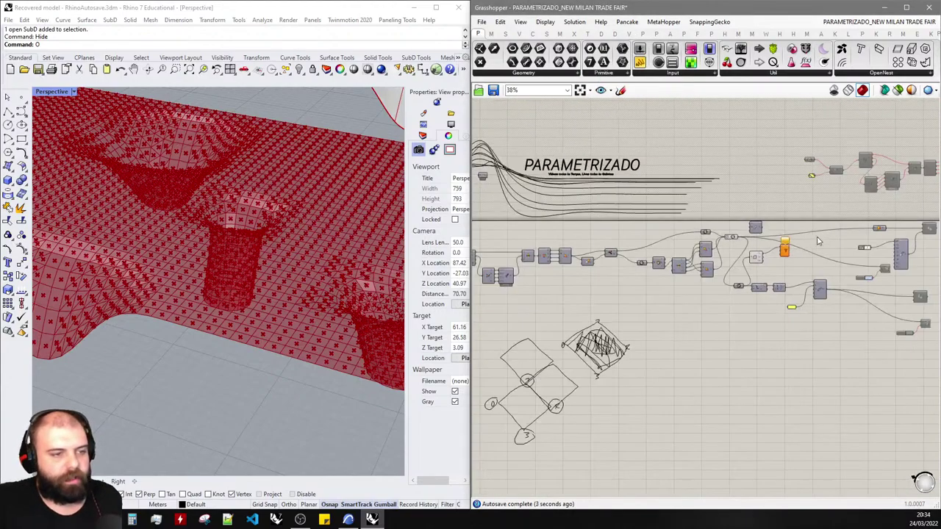
scroll(819, 241, "down", 4)
scroll(624, 249, "up", 13)
double_click(562, 261)
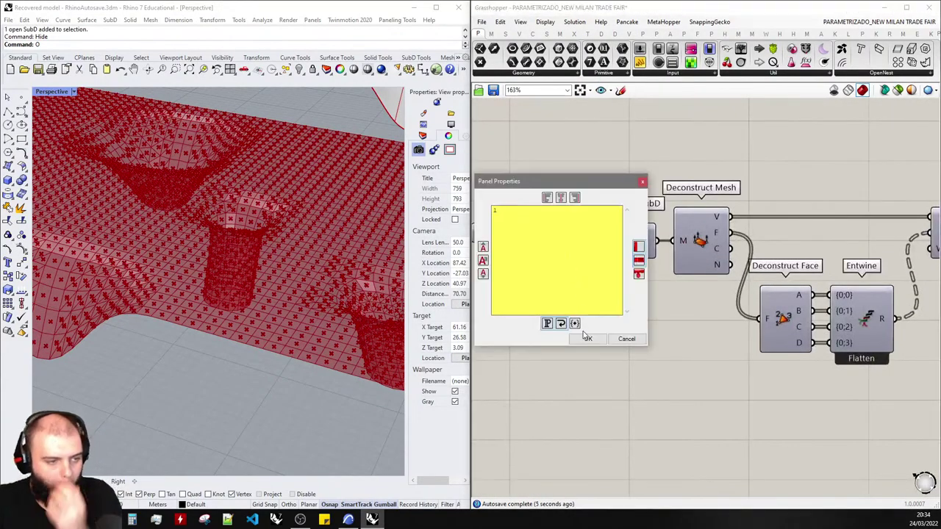
left_click(587, 338)
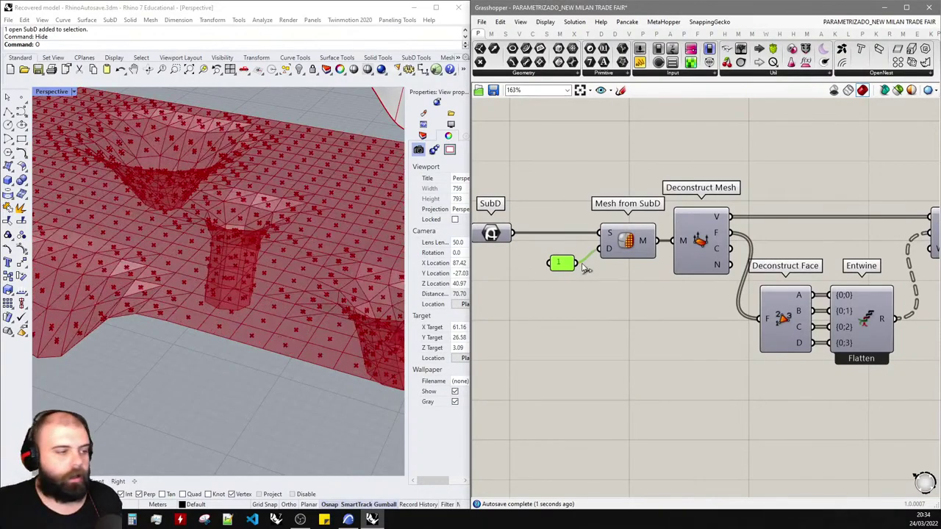
scroll(281, 298, "down", 2)
right_click_drag(275, 304, 225, 288)
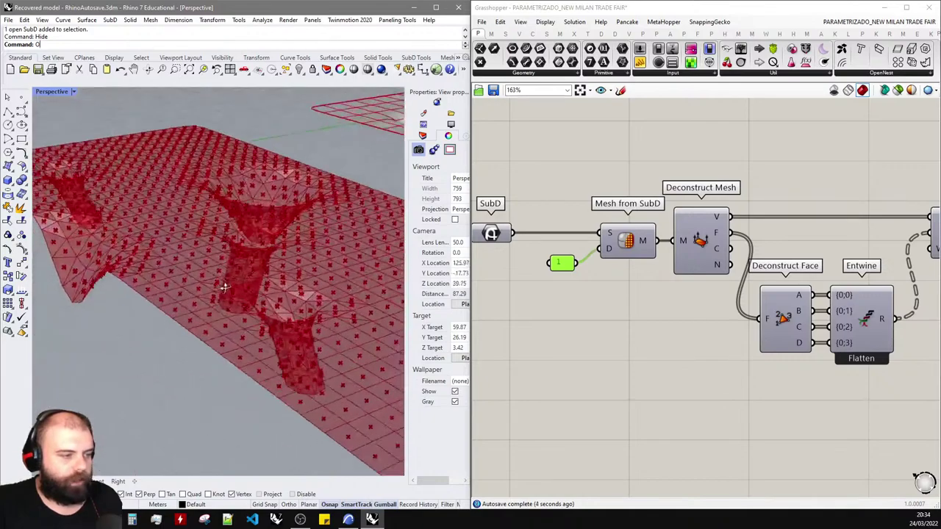
- Reposition the Polygon Center and Text Tag components slightly in the space between Series and the Explode chain
scroll(536, 237, "down", 10)
scroll(724, 226, "up", 10)
left_click(658, 282)
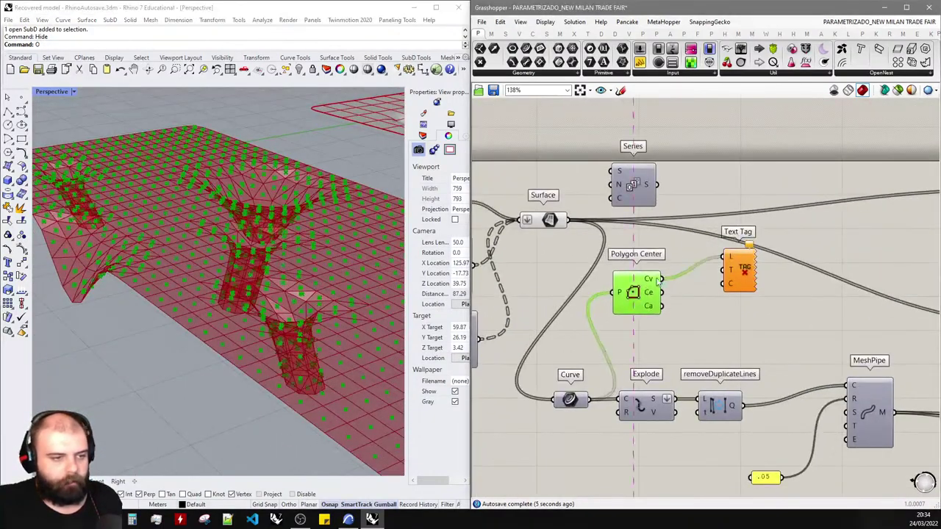
left_click_drag(658, 282, 671, 268)
left_click(710, 280)
left_click_drag(736, 279, 742, 284)
left_click(699, 275)
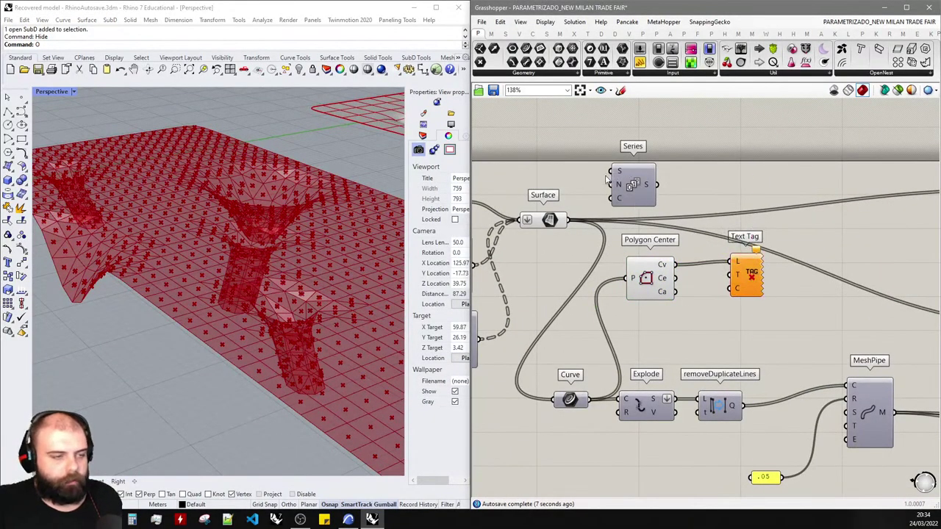
- Add a List Length component, wire the Surface parameter into it and connect its output to the Series count input
scroll(607, 178, "up", 3)
double_click(557, 193)
type("list le")
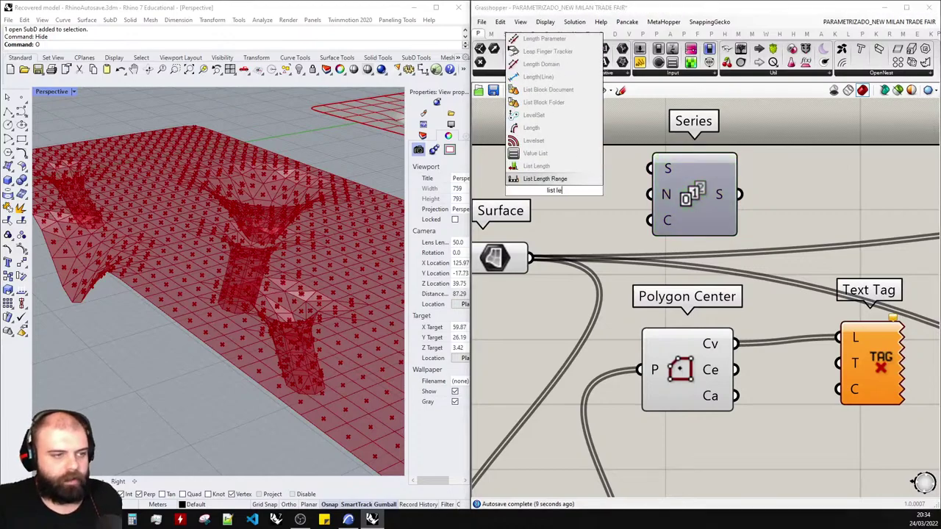
left_click(556, 166)
left_click_drag(530, 260, 515, 199)
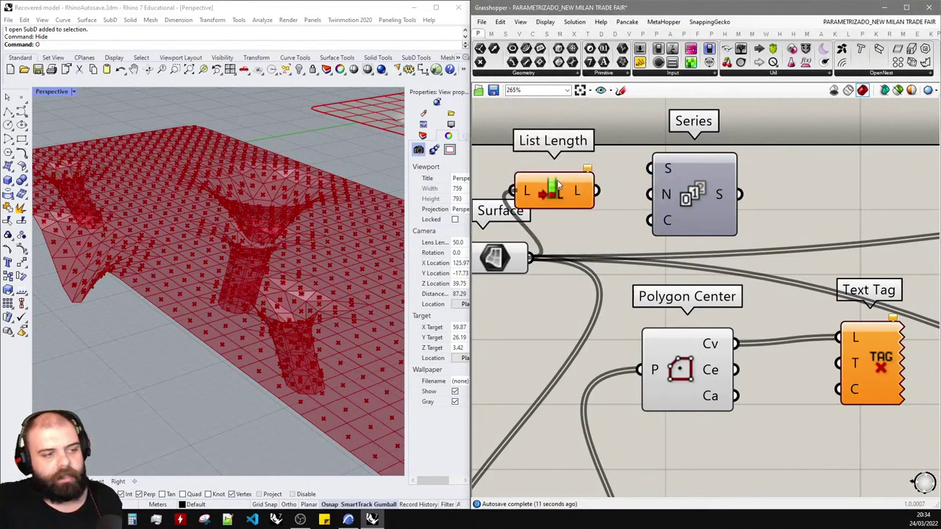
left_click_drag(581, 192, 648, 222)
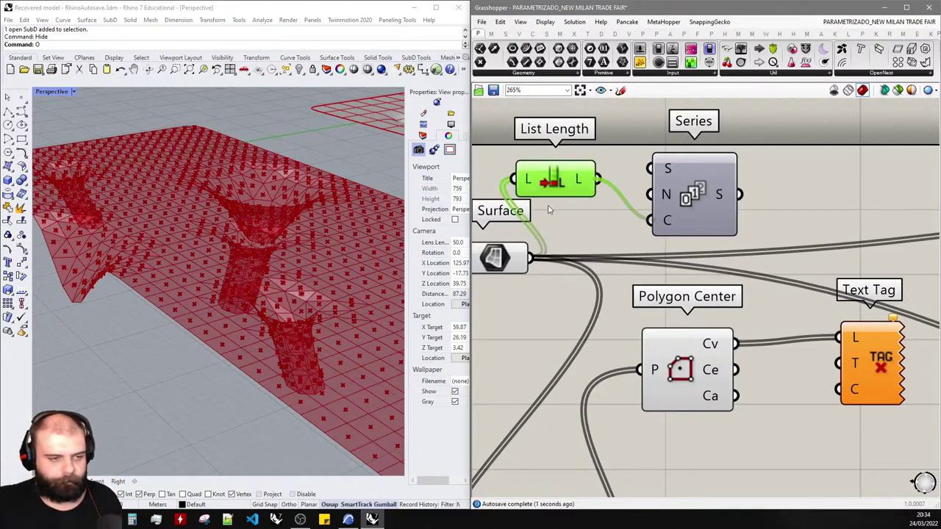
- Disable the panels' Building Material and Morph Settings components
scroll(535, 204, "down", 3)
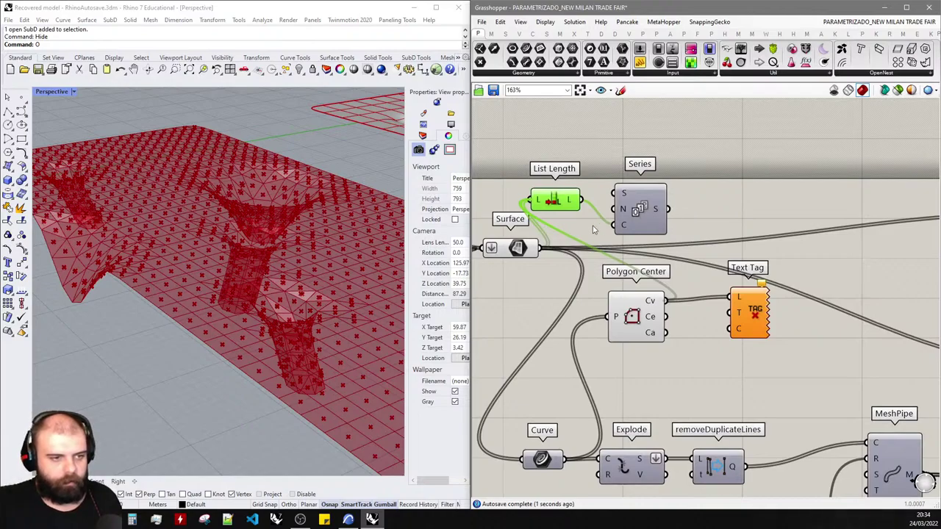
scroll(593, 230, "down", 2)
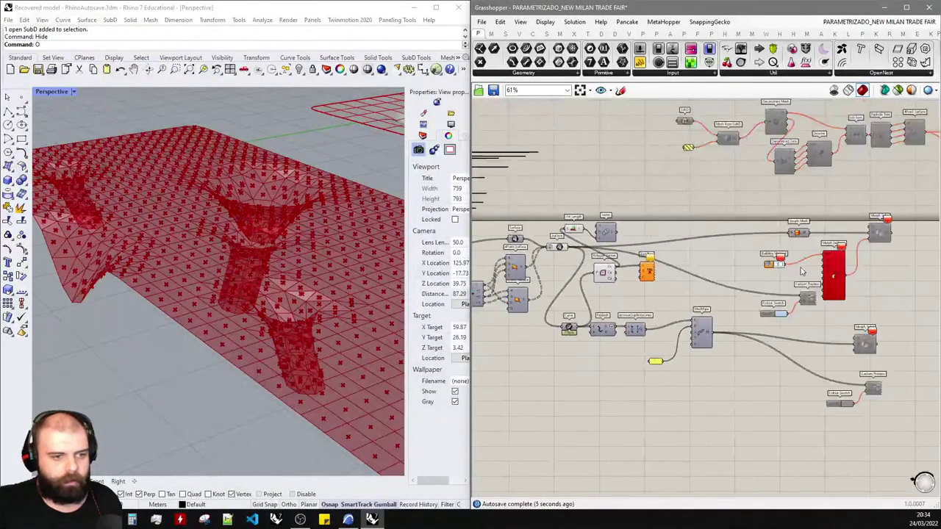
scroll(865, 265, "up", 3)
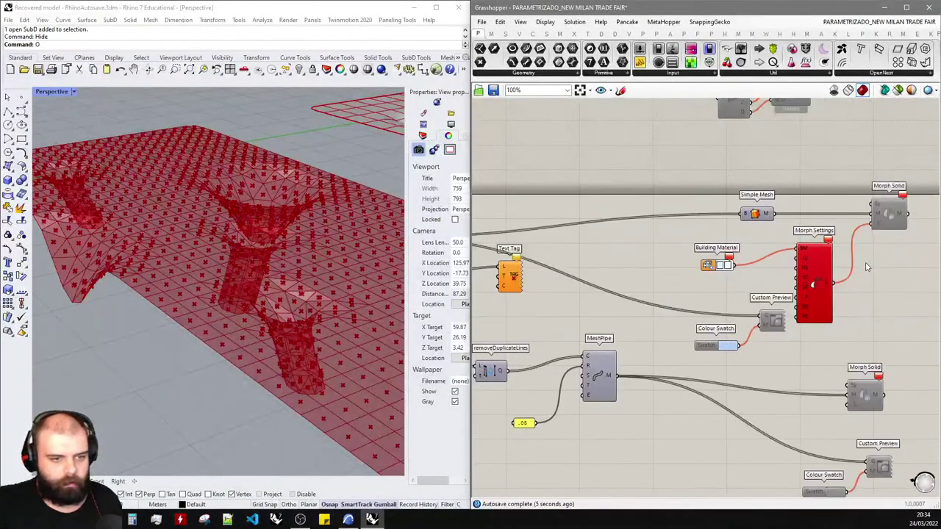
left_click_drag(890, 295, 717, 256)
middle_click(718, 256)
left_click(759, 258)
scroll(762, 260, "down", 3)
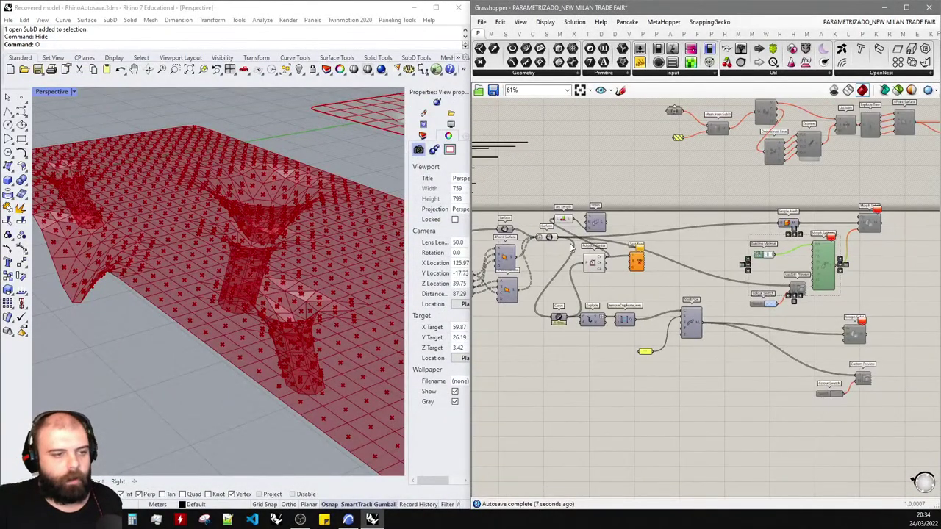
- Move List Length and Series together, and the Text Tag, farther along the canvas away from Polygon Center
scroll(658, 200, "up", 5)
left_click_drag(526, 152, 700, 206)
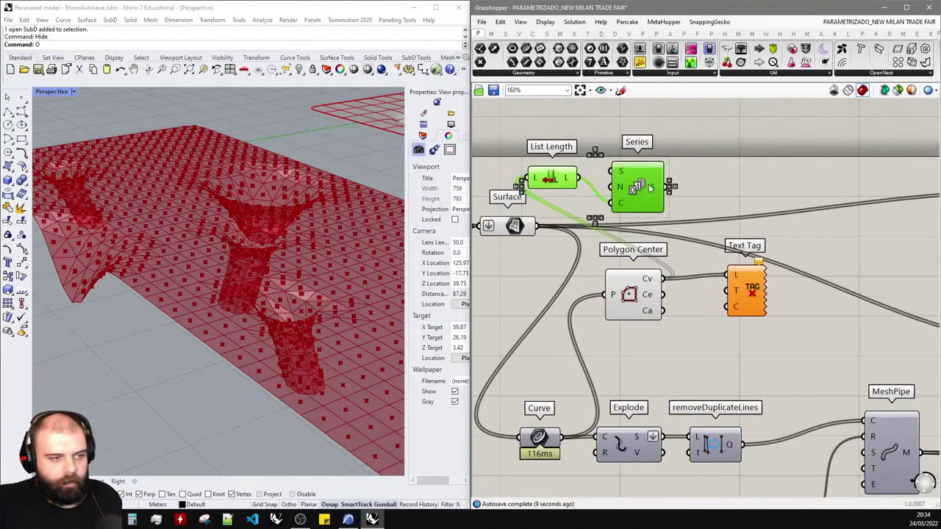
left_click_drag(640, 189, 788, 186)
left_click_drag(752, 308, 889, 261)
scroll(809, 265, "down", 3)
scroll(791, 243, "up", 3)
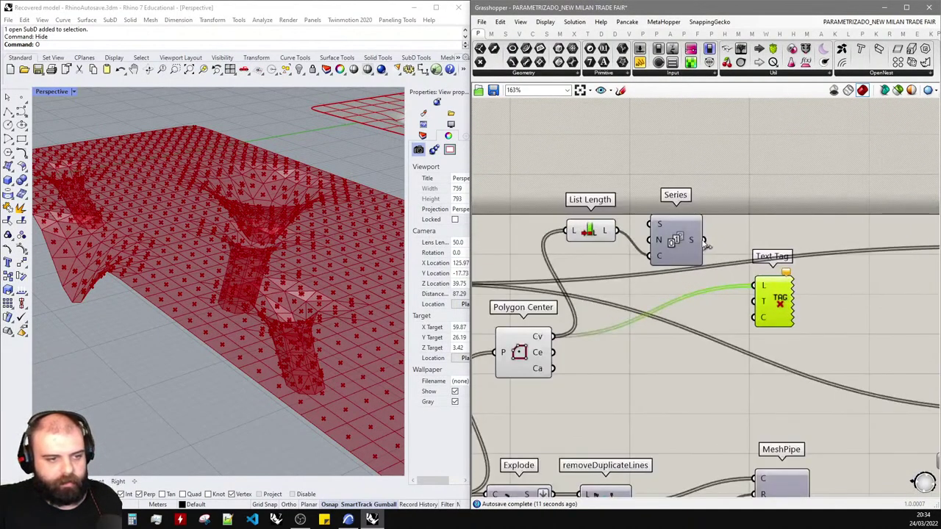
- Wire the Series output into the Text Tag's text input and hide the previews of Polygon Center, List Length and Series
left_click_drag(703, 240, 757, 301)
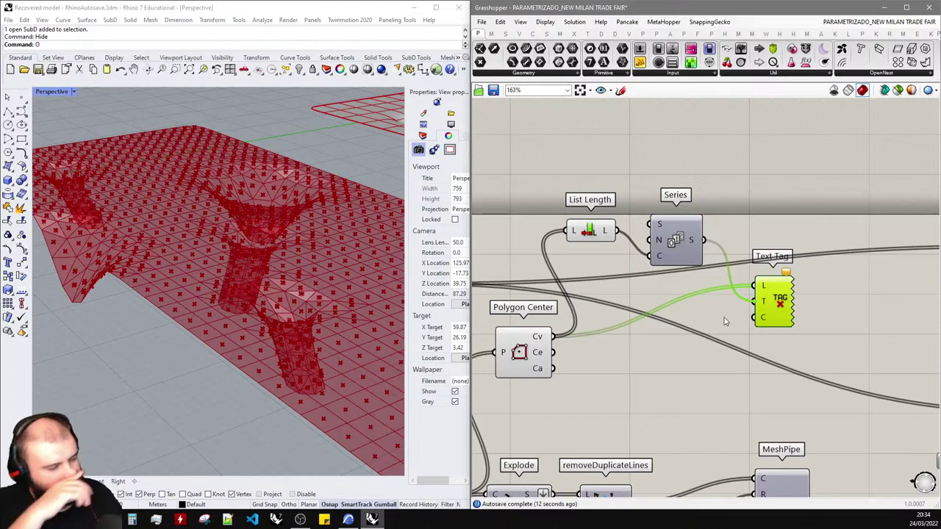
left_click(724, 321)
scroll(724, 321, "down", 3)
left_click_drag(684, 391, 552, 231)
key("space")
- Examine the number tags on the canopy panels around the column and check which components produce them
scroll(144, 280, "up", 3)
scroll(144, 280, "up", 5)
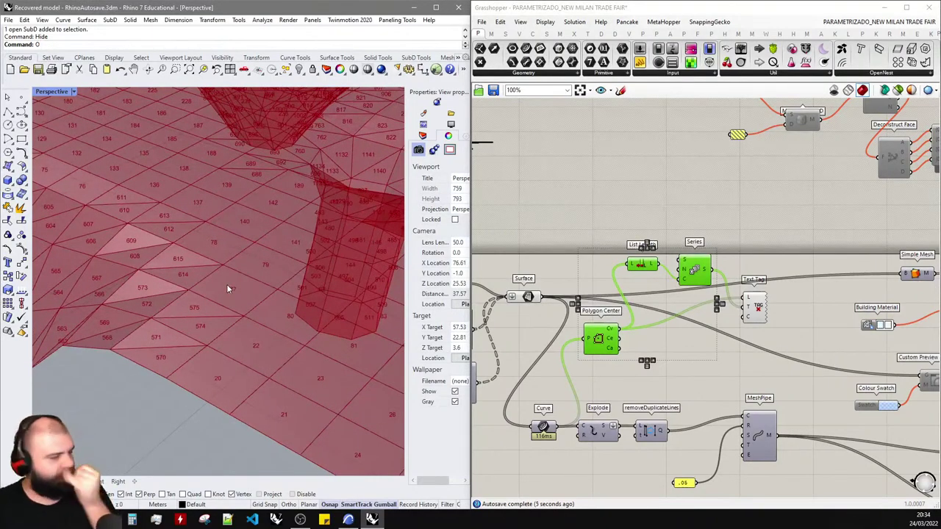
scroll(228, 289, "up", 2)
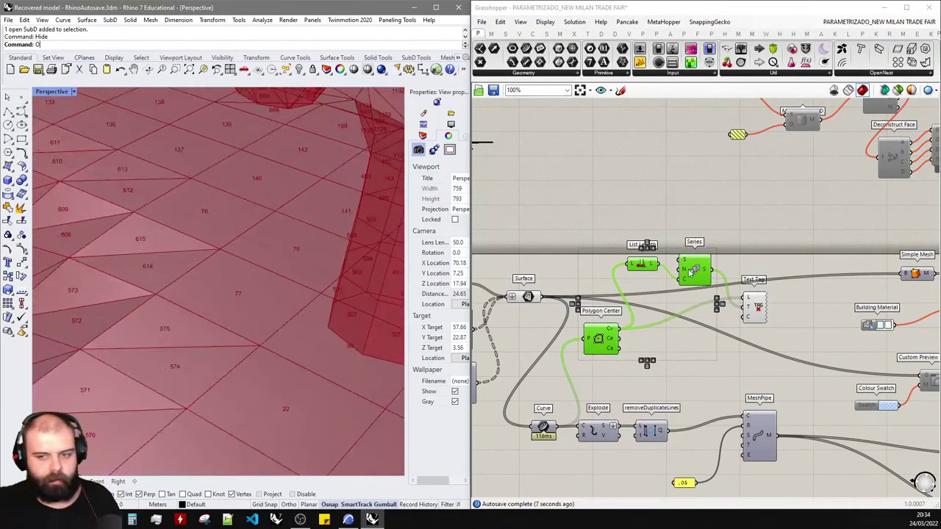
scroll(682, 293, "up", 2)
scroll(666, 256, "down", 2)
left_click(769, 312)
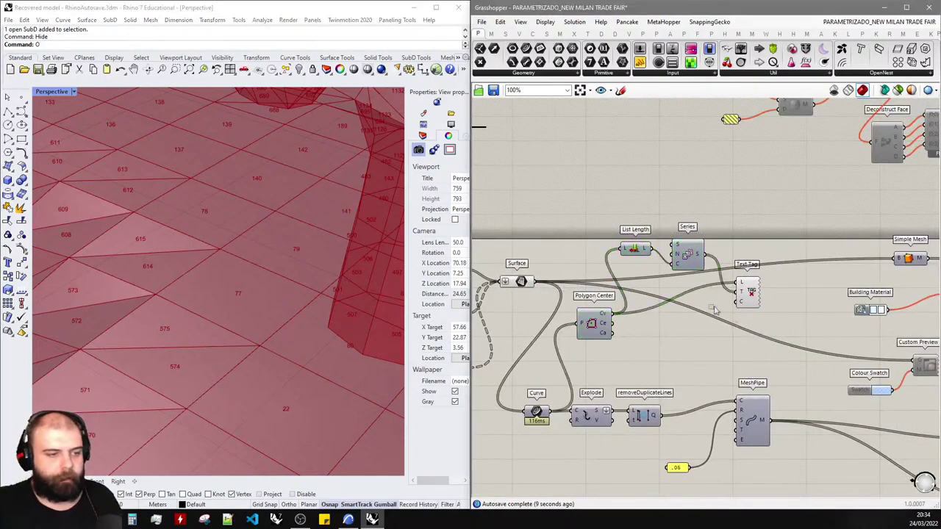
left_click_drag(762, 333, 660, 298)
scroll(650, 283, "down", 1)
scroll(565, 285, "up", 2)
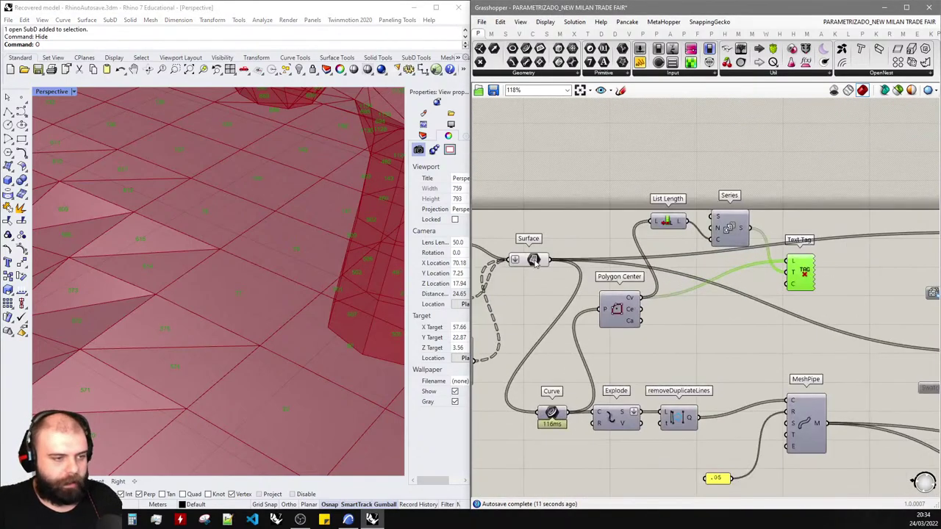
left_click(535, 263)
scroll(594, 311, "down", 3)
scroll(595, 238, "up", 3)
- Add an Is Planar component above the panel chain and wire the Surface parameter into its surface input
double_click(602, 247)
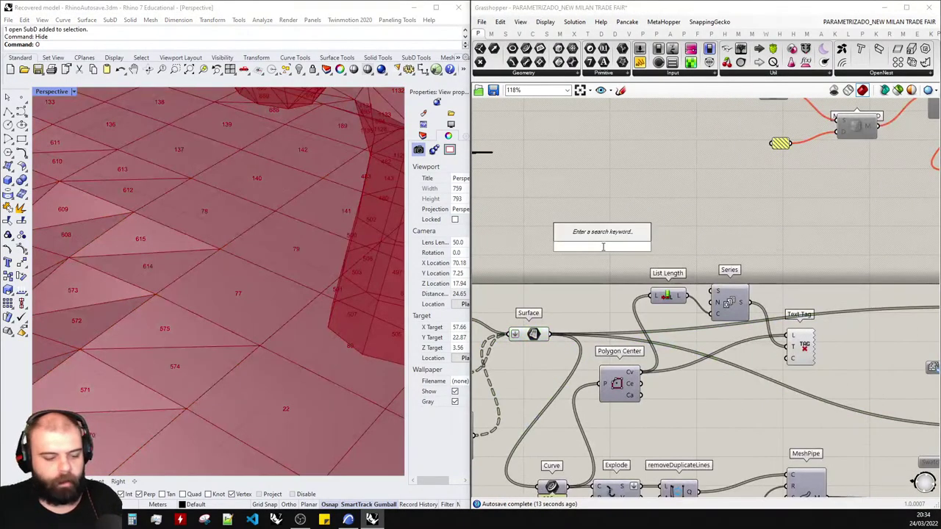
type("pl")
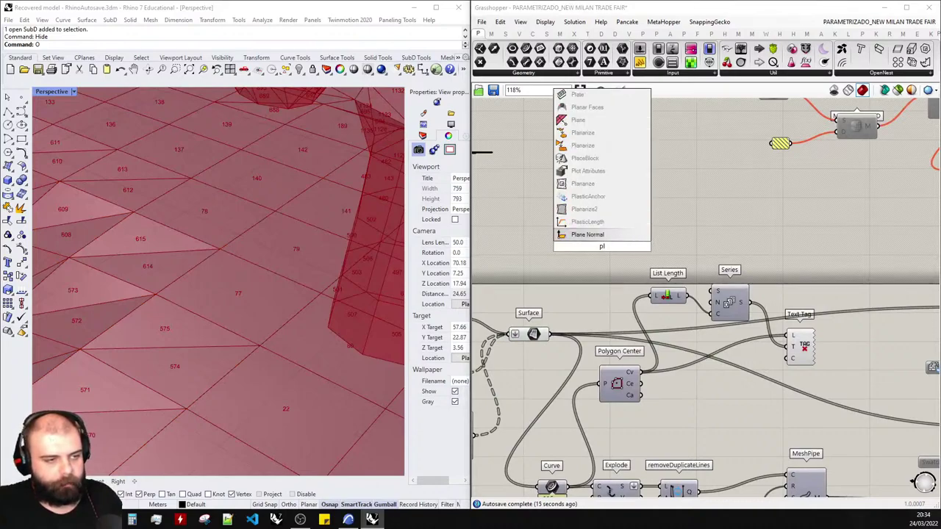
key("BackSpace")
key("BackSpace")
type("is planar")
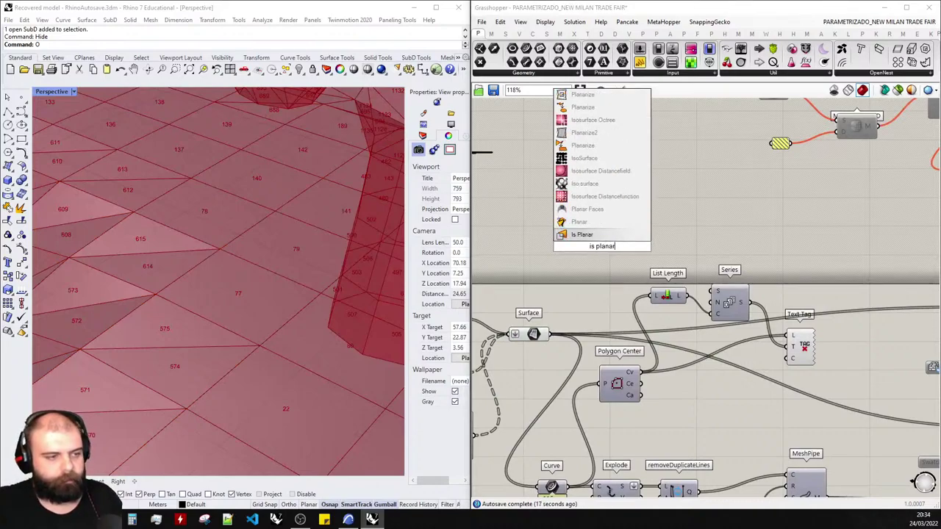
left_click(606, 242)
left_click_drag(551, 334, 590, 245)
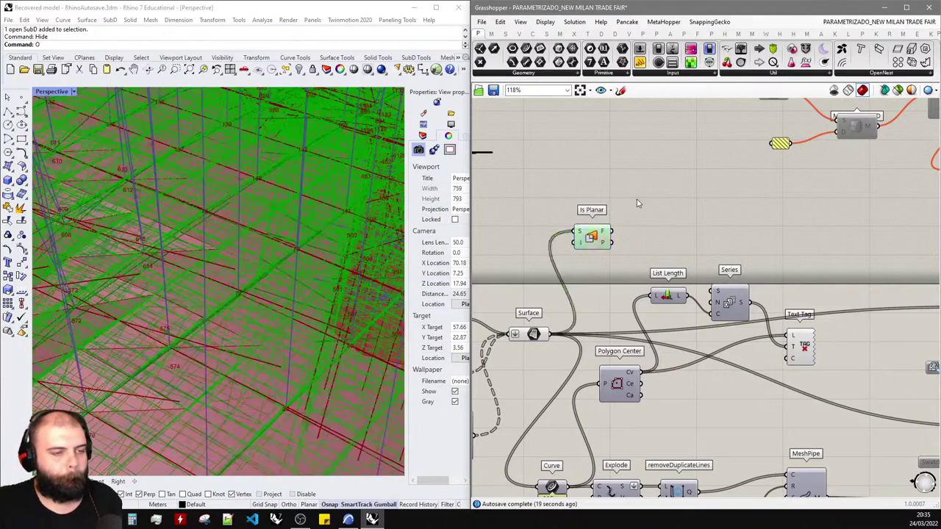
- Place a single point object on the empty ground beside the canopy in the Rhino viewport
scroll(164, 209, "down", 10)
scroll(180, 206, "up", 3)
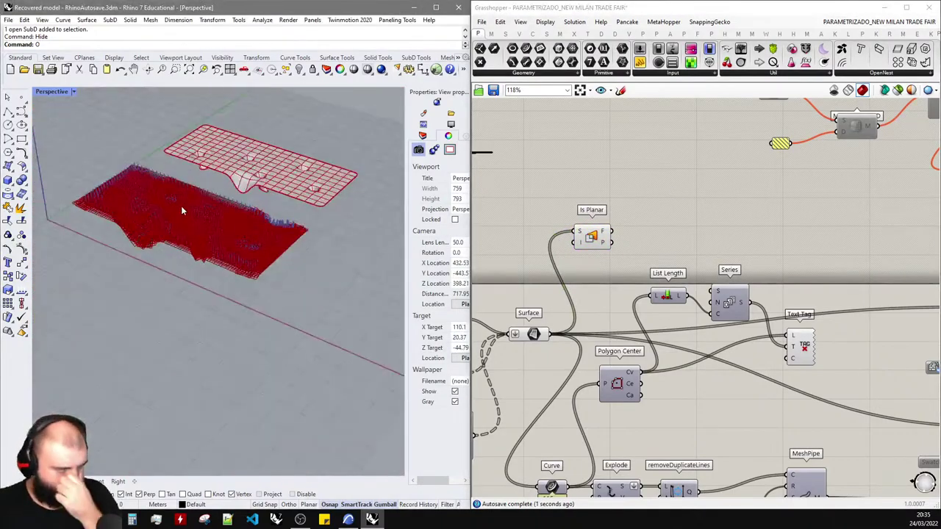
left_click(22, 101)
scroll(183, 206, "down", 3)
scroll(210, 212, "up", 3)
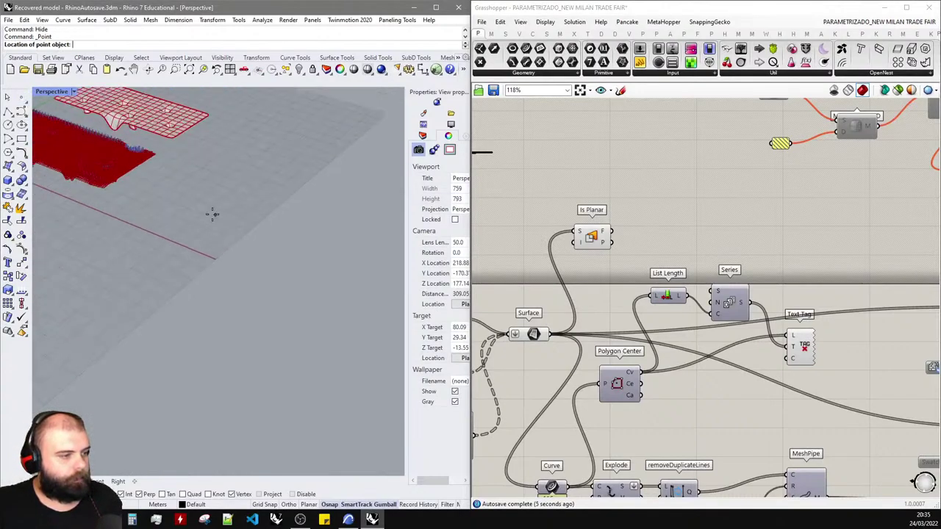
left_click(210, 213)
scroll(649, 258, "down", 3)
- Insert a List Item component between the Surface parameter and Is Planar, wiring its item output to the surface input
double_click(624, 220)
type("list item")
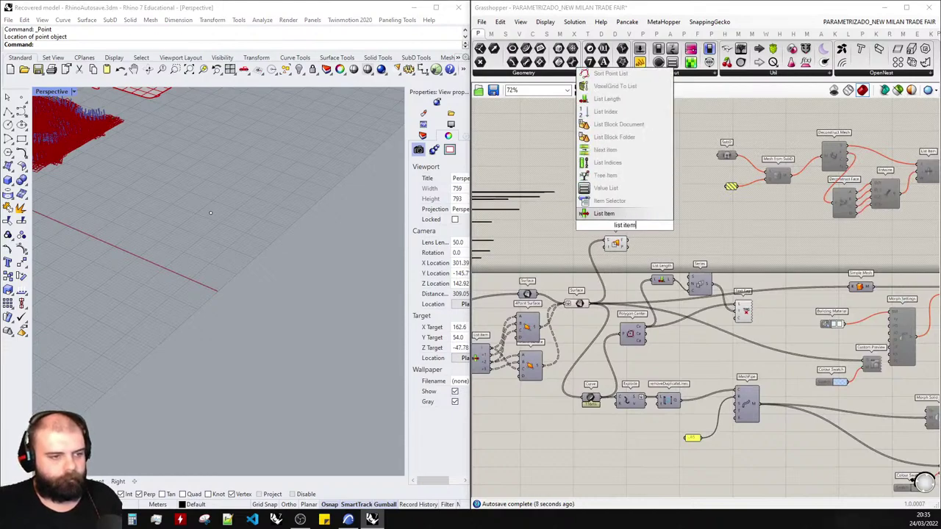
key("Return")
scroll(620, 235, "up", 2)
left_click_drag(578, 330, 566, 254)
scroll(567, 254, "up", 2)
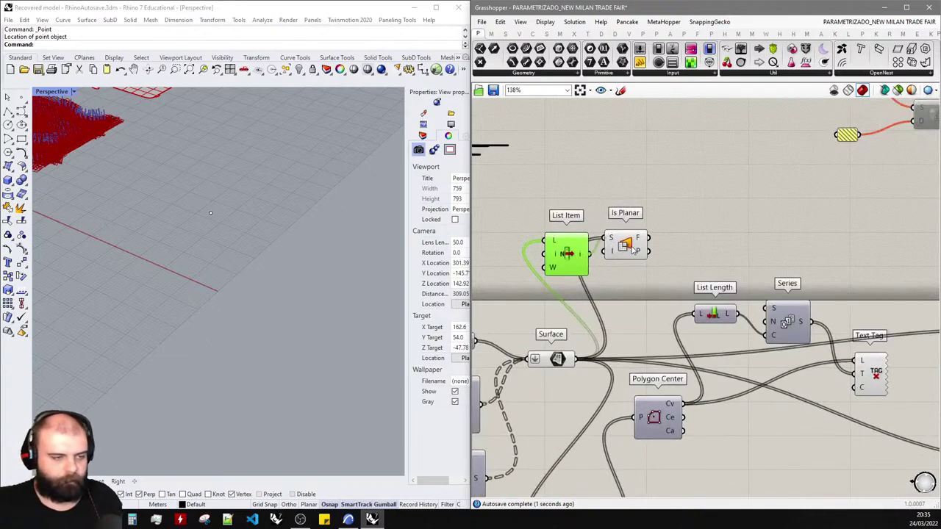
- Delete the Building Material, Morph Settings, Custom Preview, Colour Swatch, Morph Solid and Simple Mesh components at the end of the panel definition
scroll(601, 230, "down", 5)
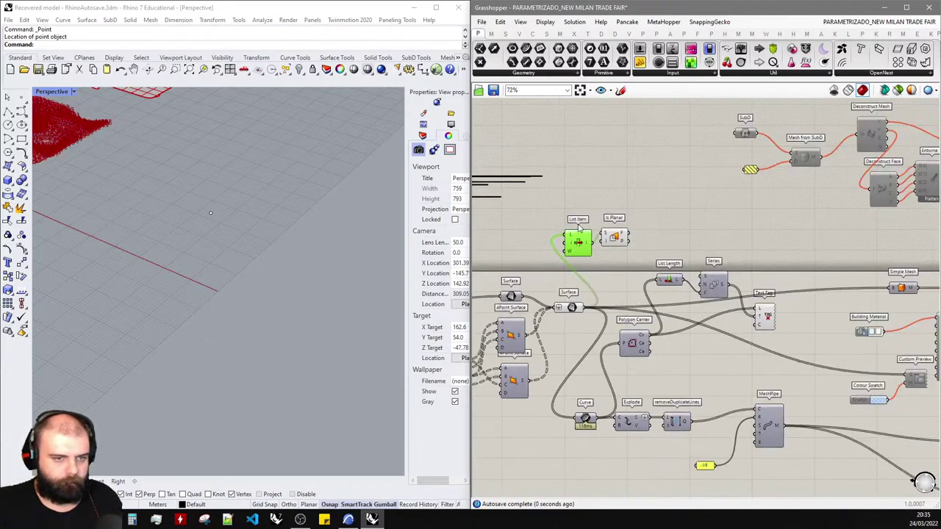
left_click_drag(832, 422, 643, 235)
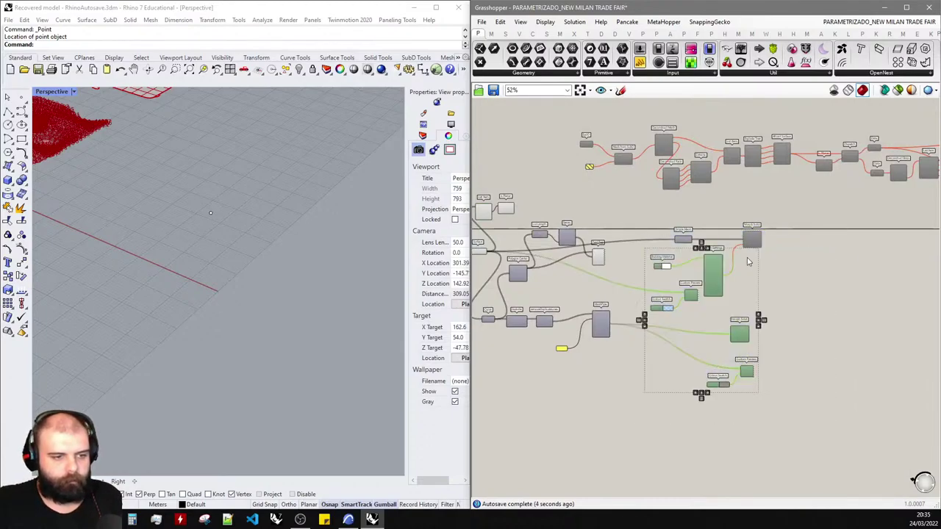
scroll(704, 276, "up", 3)
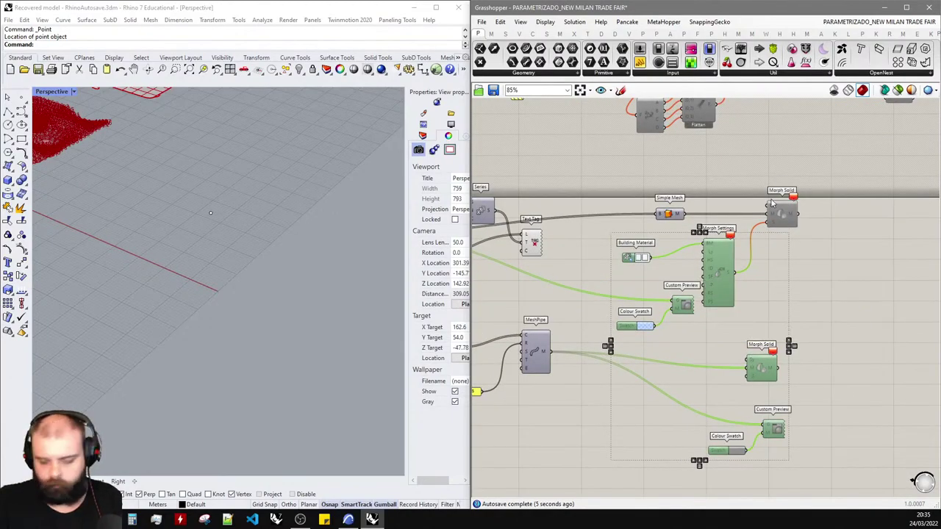
key("Delete")
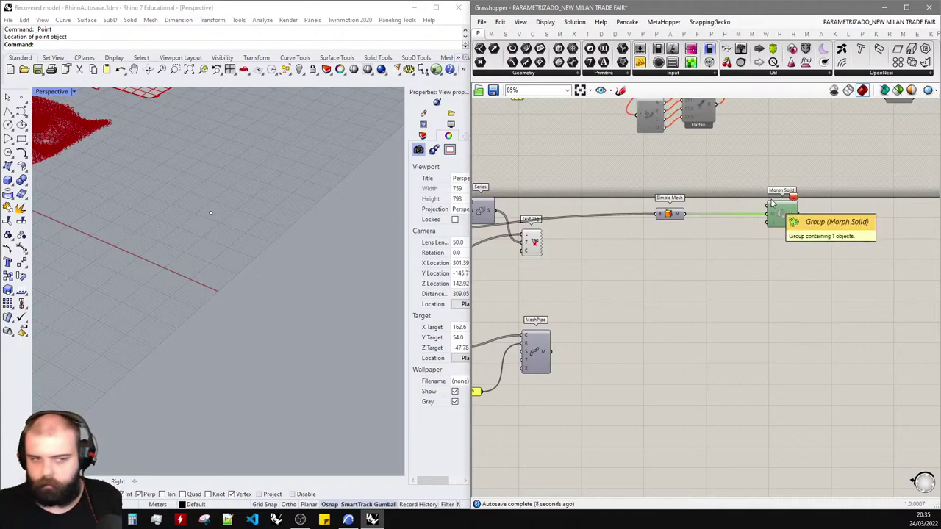
key("Delete")
left_click(672, 214)
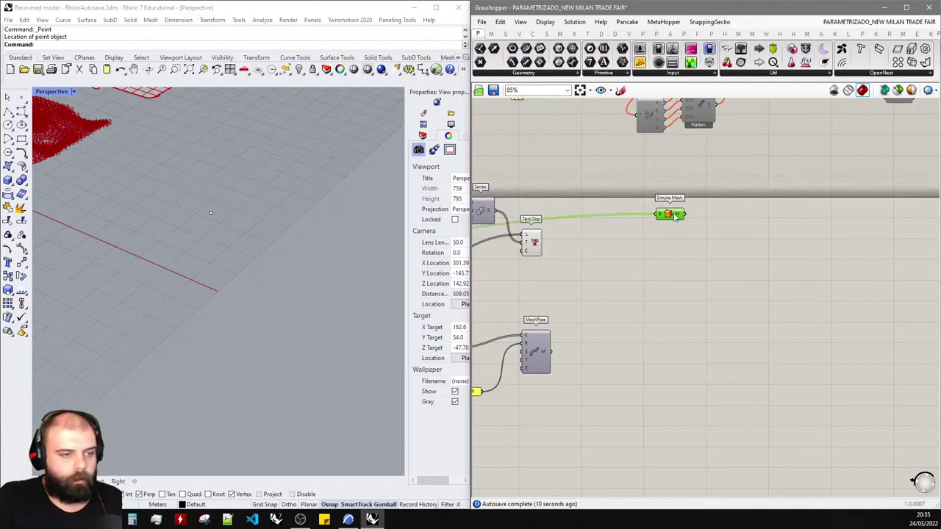
key("Delete")
- Delete the List Item and Is Planar components above the Surface parameter
scroll(803, 235, "down", 5)
scroll(594, 195, "up", 7)
scroll(290, 326, "down", 10)
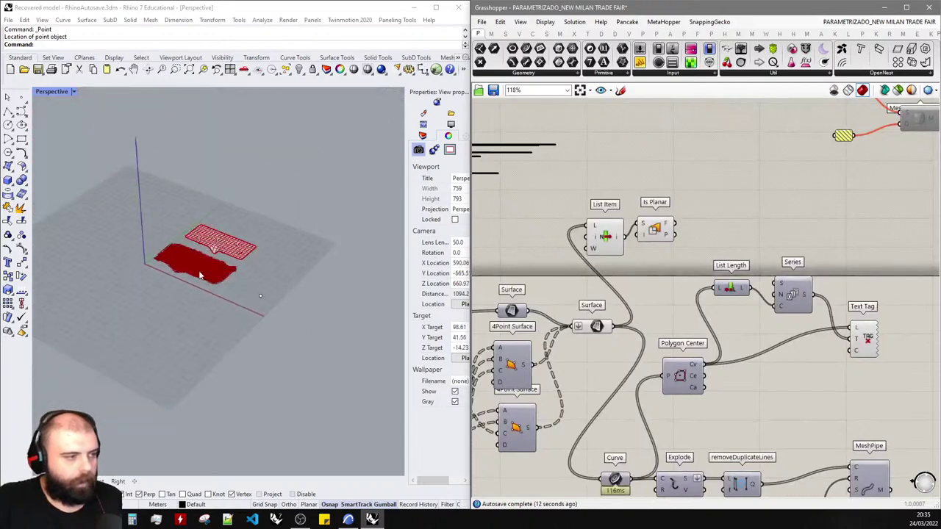
scroll(199, 273, "up", 12)
left_click_drag(667, 261, 578, 212)
key("Delete")
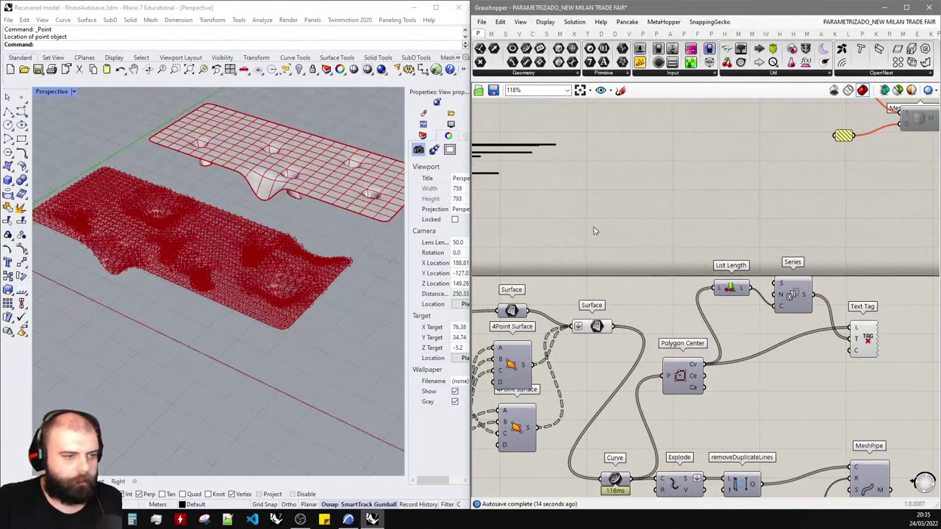
left_click(596, 326)
left_click(576, 285)
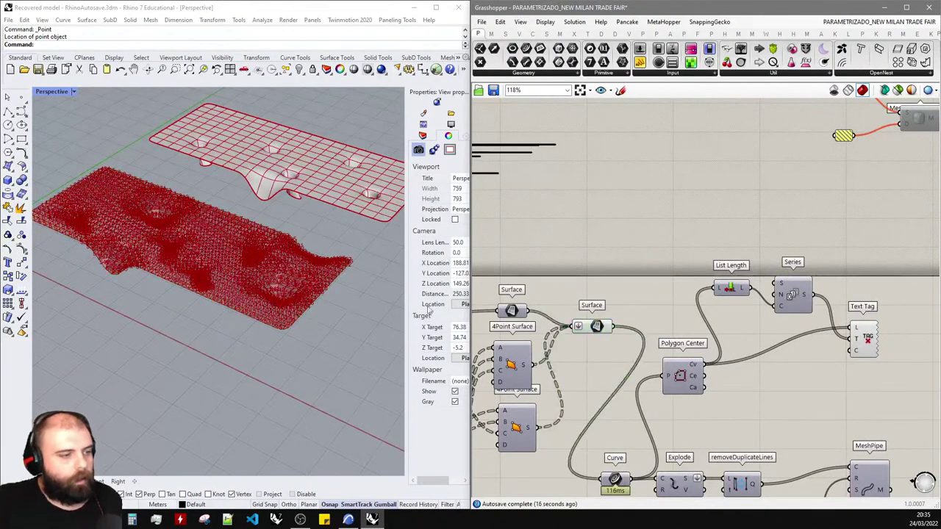
- Insert a List Item fed by the Surface parameter, wire its output to Polygon Center and shift the tagging components along the canvas
double_click(629, 278)
type("list item")
key("Return")
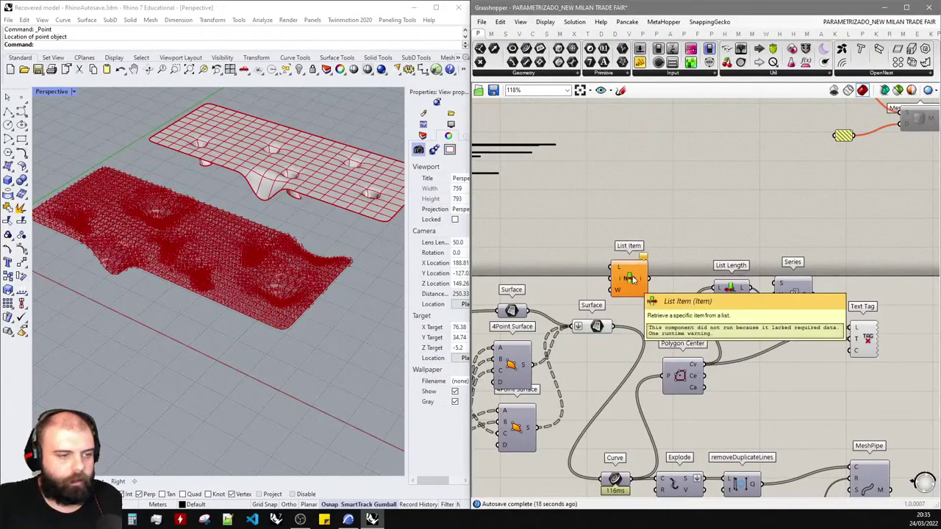
left_click_drag(632, 480, 663, 375)
left_click_drag(857, 388, 626, 274)
left_click_drag(746, 263, 724, 327)
scroll(616, 309, "down", 2)
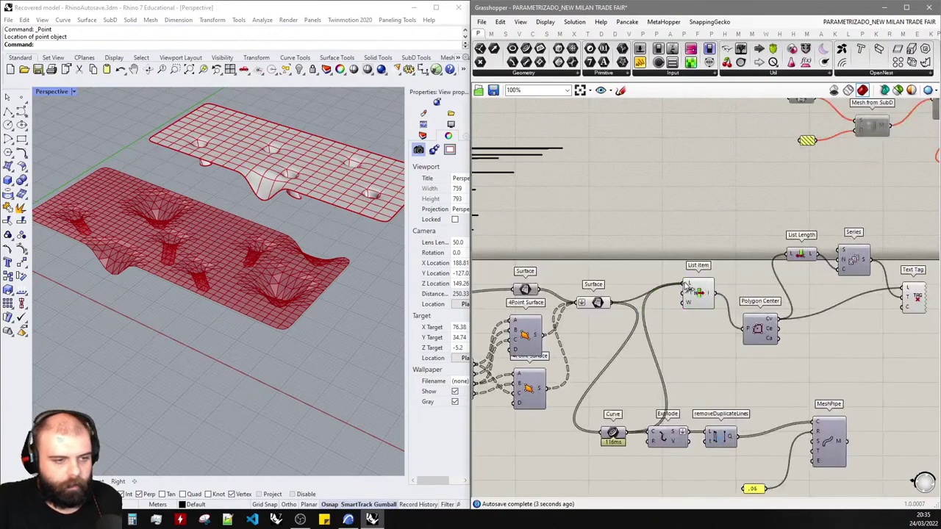
left_click_drag(685, 285, 698, 276)
scroll(613, 280, "down", 1)
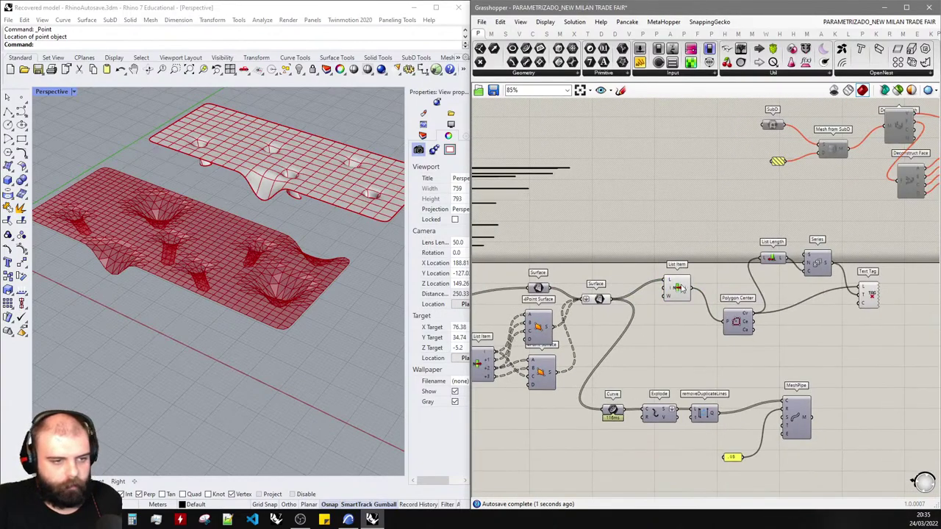
- Examine the single panel that List Item extracts at the canopy's corner
left_click(682, 288)
middle_click(680, 286)
left_click(712, 315)
left_click(711, 340)
scroll(172, 274, "down", 4)
right_click_drag(172, 275, 378, 253)
scroll(781, 300, "up", 4)
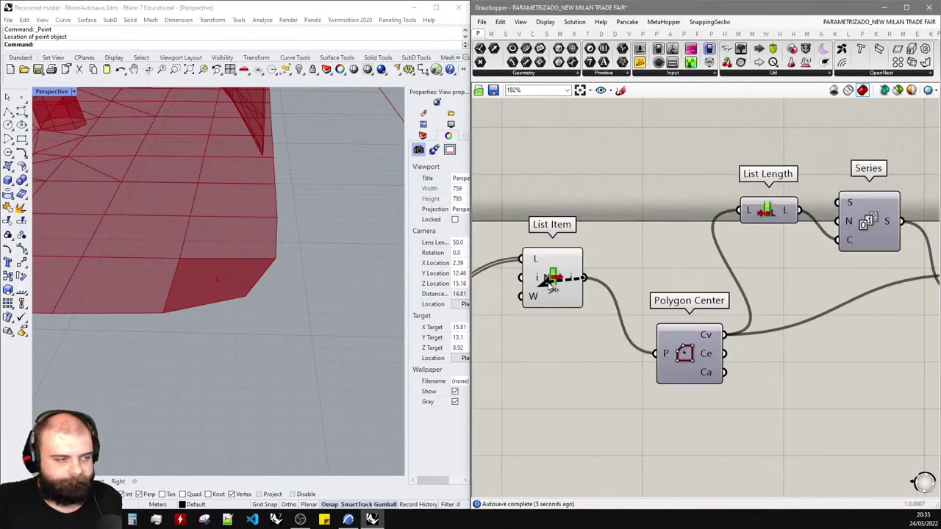
- Wire the List Item output into the Curve parameter of the MeshPipe chain, replacing the Surface connection
left_click_drag(550, 285, 554, 281)
scroll(575, 249, "down", 4)
scroll(618, 293, "up", 2)
left_click(619, 283)
scroll(764, 316, "down", 3)
left_click(642, 335)
scroll(642, 329, "up", 3)
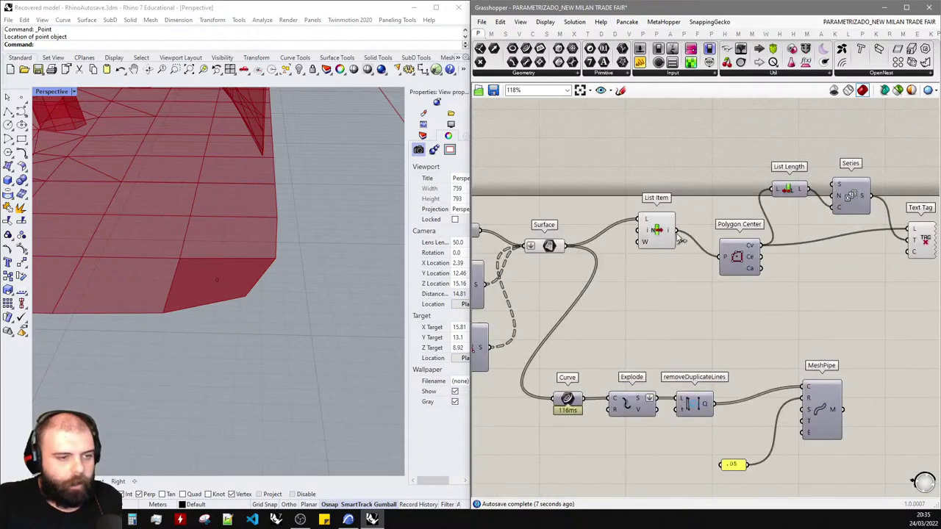
left_click_drag(676, 231, 557, 399)
scroll(565, 397, "down", 3)
left_click_drag(764, 426, 574, 410)
left_click(730, 361)
right_click_drag(221, 271, 169, 307)
scroll(603, 335, "up", 5)
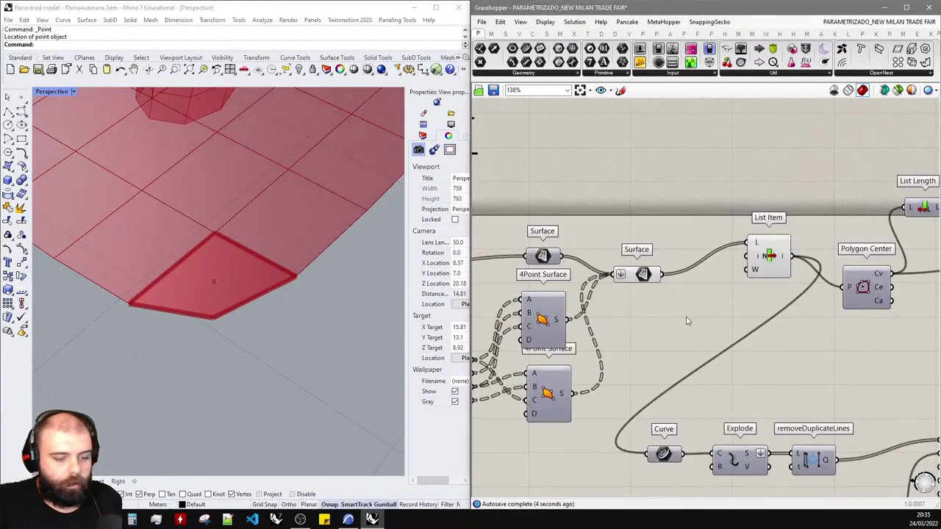
- Add a number slider set to 0 and wire it into the List Item's index input
double_click(686, 317)
type("0<10")
key("Return")
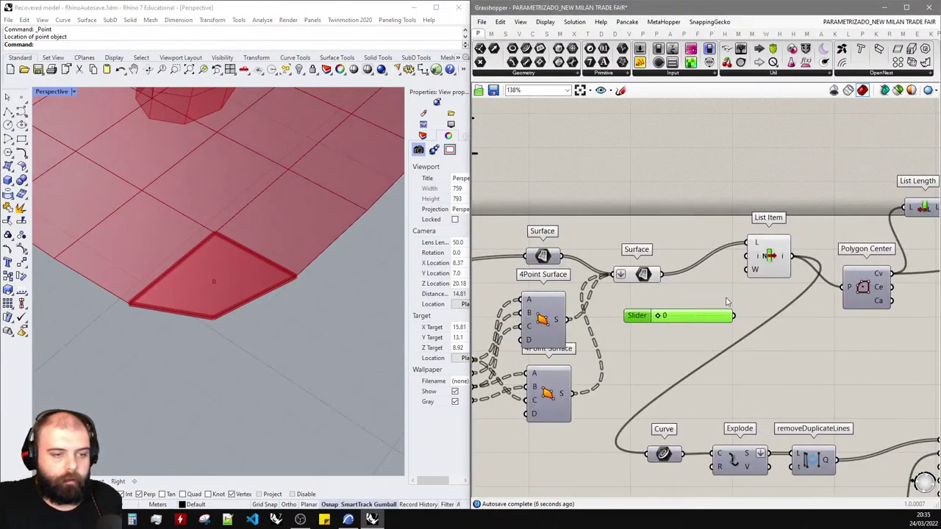
left_click_drag(733, 315, 749, 257)
scroll(216, 365, "down", 9)
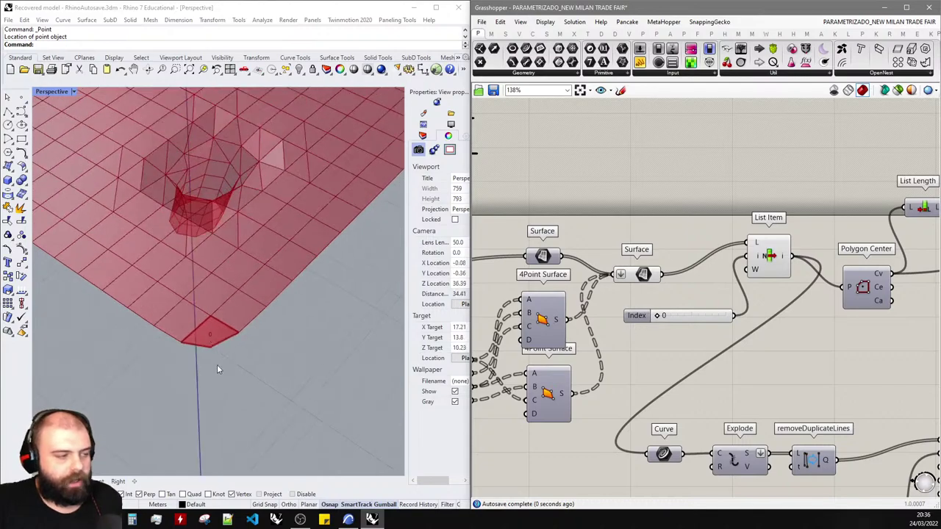
scroll(193, 306, "up", 5)
scroll(648, 328, "down", 4)
- Try different panels with the List Item's index slider and set it to 49
left_click_drag(660, 329, 661, 326)
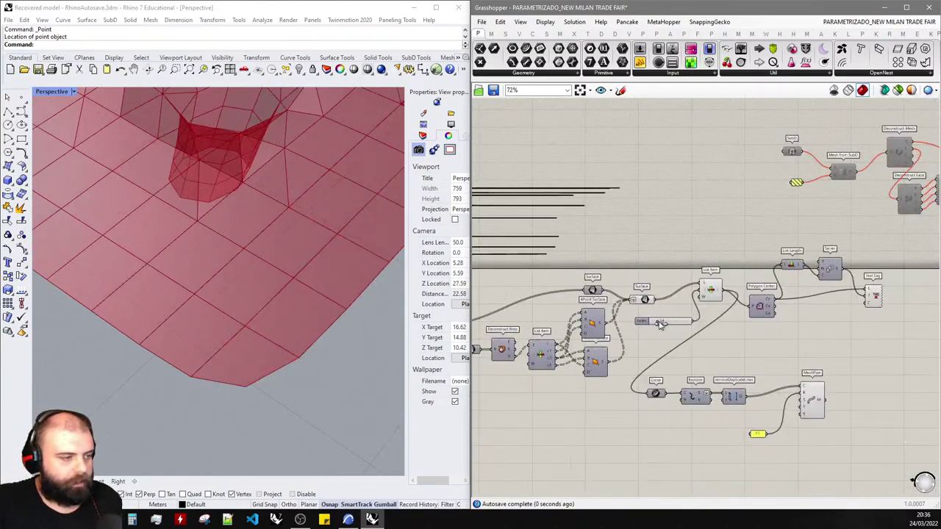
scroll(179, 408, "down", 8)
scroll(139, 370, "down", 5)
scroll(266, 267, "up", 9)
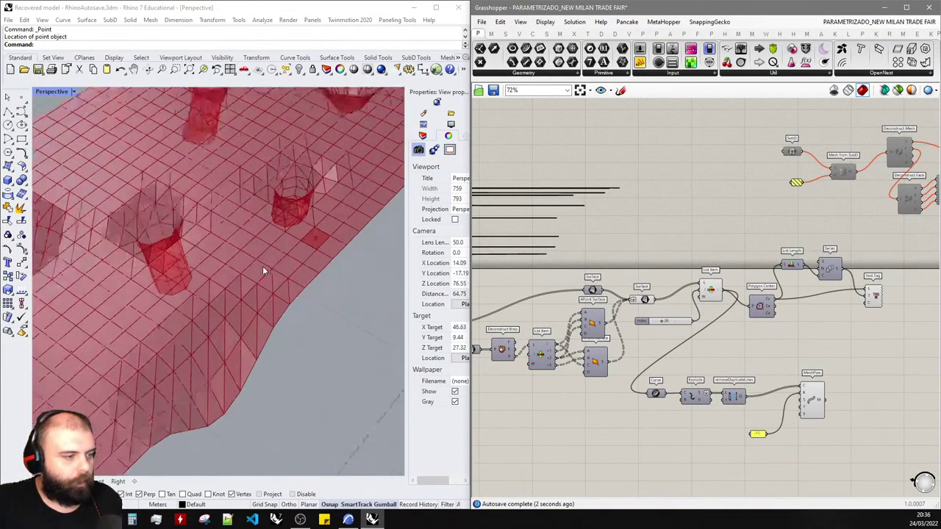
scroll(633, 334, "up", 5)
left_click_drag(636, 321, 665, 323)
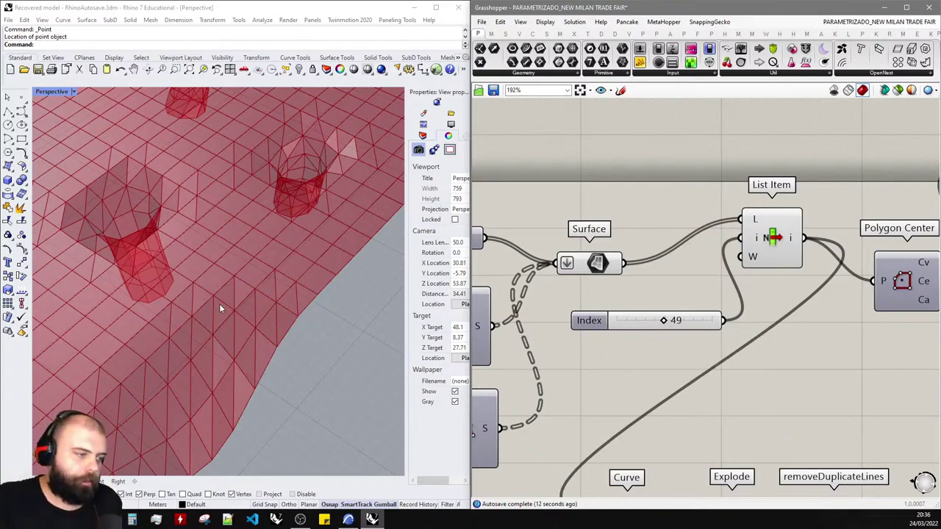
scroll(220, 305, "down", 15)
right_click_drag(305, 298, 311, 312)
scroll(205, 313, "up", 5)
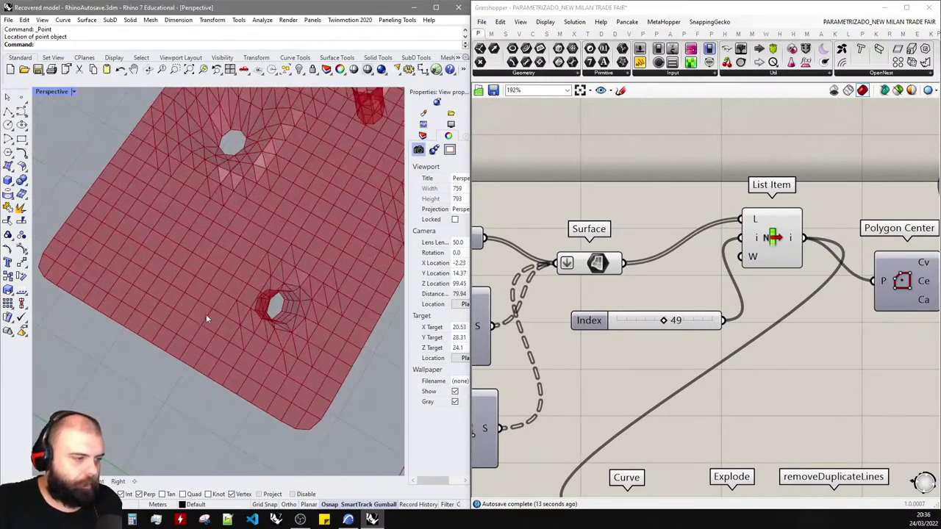
left_click(21, 138)
left_click(256, 274)
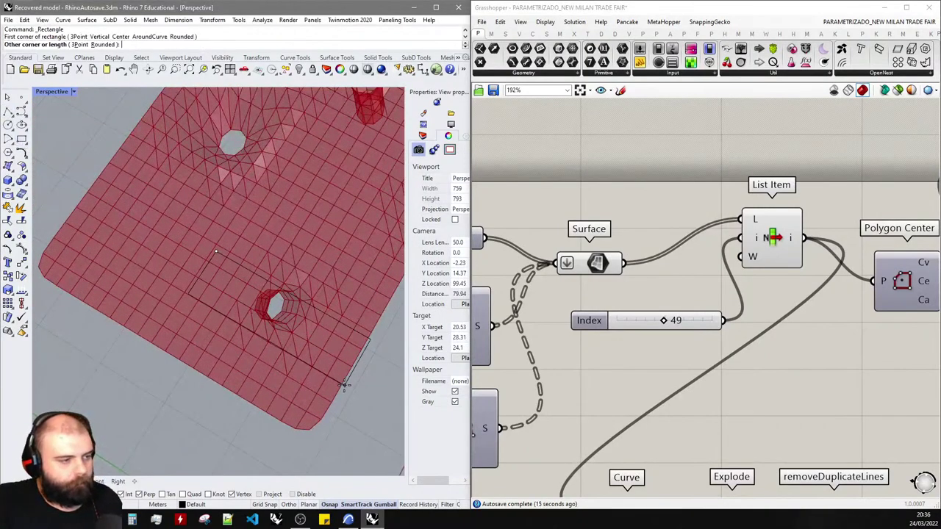
scroll(298, 389, "down", 6)
key("Escape")
- Draw rectangles on the canopy around the corner column opening and the next column opening along
key("space")
left_click(284, 290)
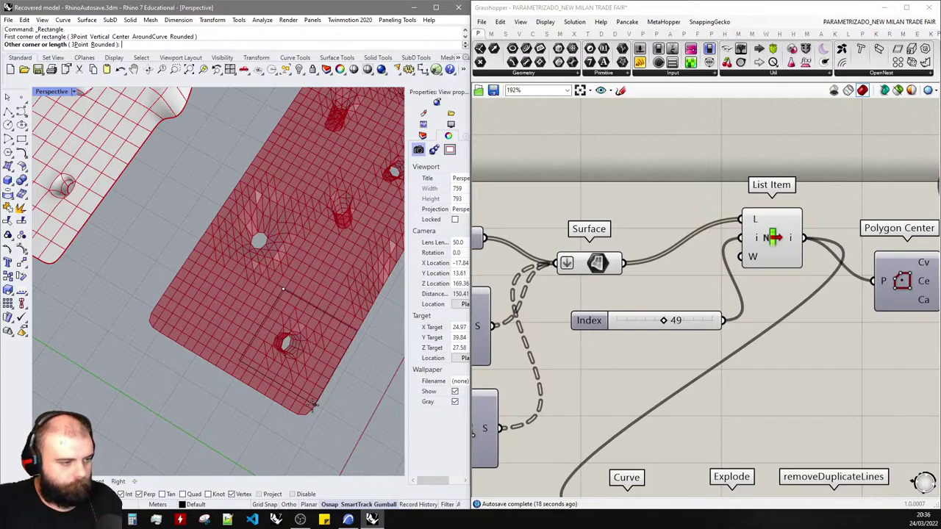
left_click(307, 401)
key("space")
key("Escape")
key("Return")
left_click(207, 157)
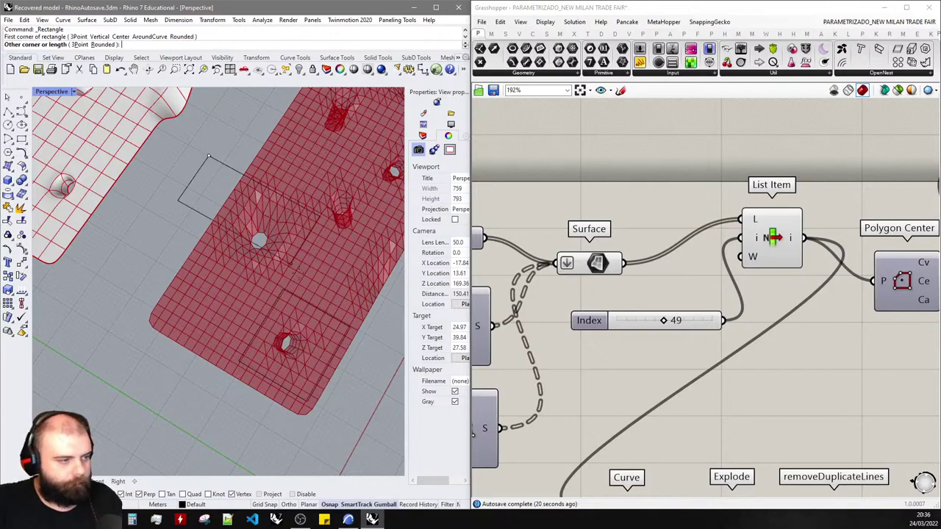
left_click(298, 297)
- Draw further rectangles around the column openings at the middle and far end of the canopy
key("Return")
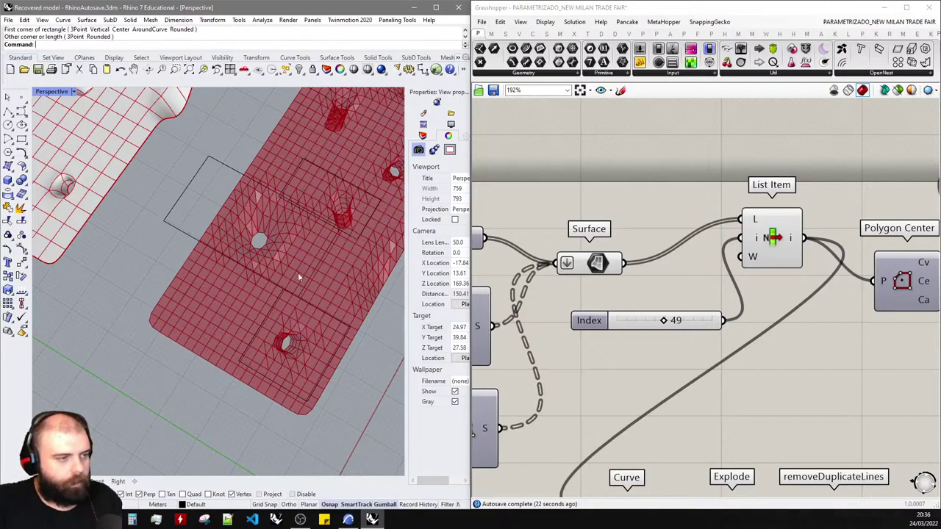
right_click_drag(298, 271, 334, 203)
left_click(191, 160)
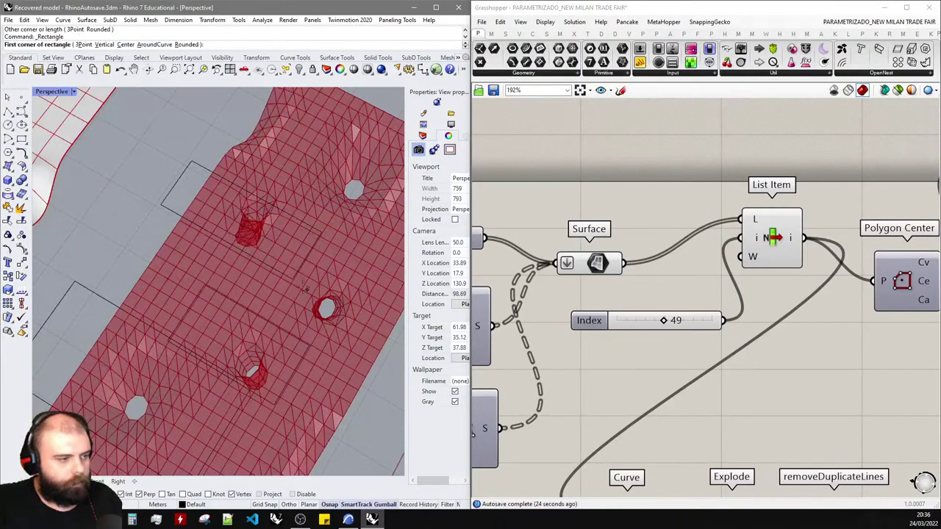
left_click(349, 354)
scroll(289, 251, "down", 4)
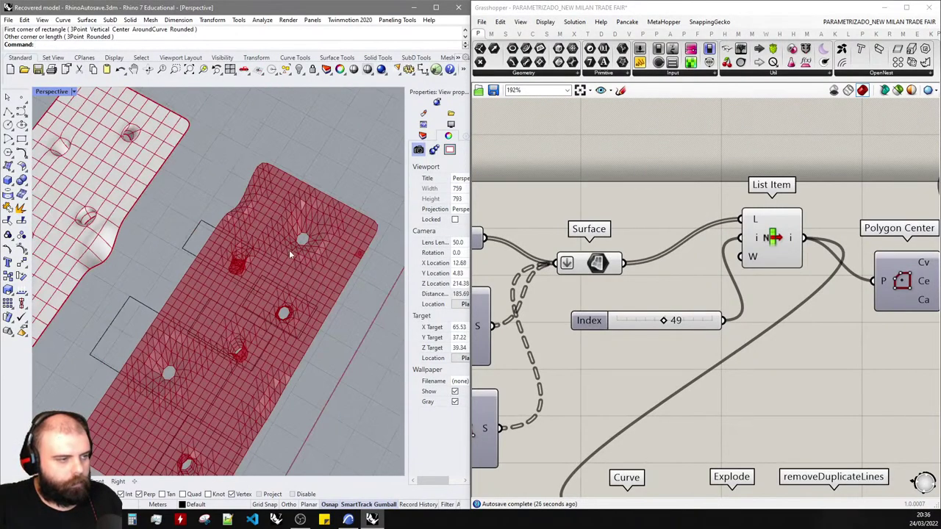
scroll(297, 244, "up", 4)
key("Return")
left_click(260, 181)
left_click(342, 286)
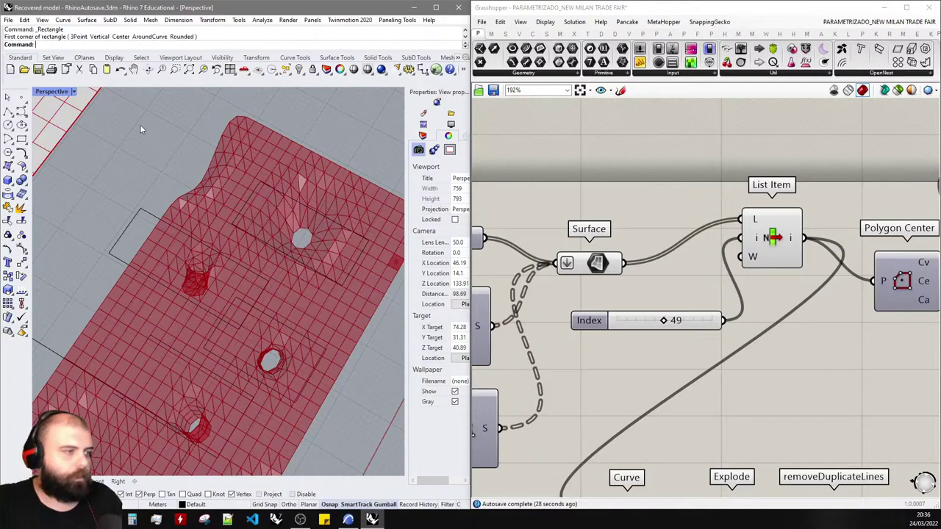
- Delete all the rectangles drawn over the canopy
scroll(221, 150, "down", 10)
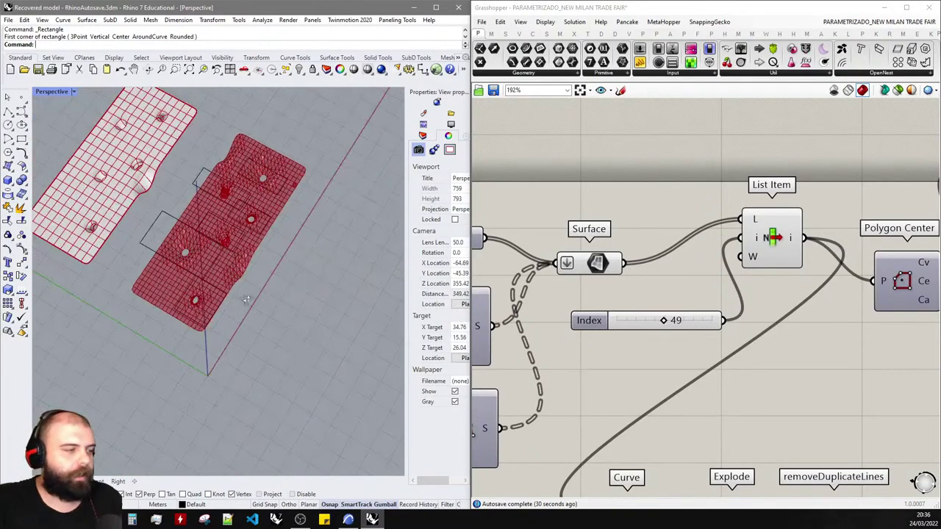
right_click_drag(246, 299, 307, 316)
left_click_drag(321, 421, 144, 178)
key("Delete")
scroll(149, 262, "up", 8)
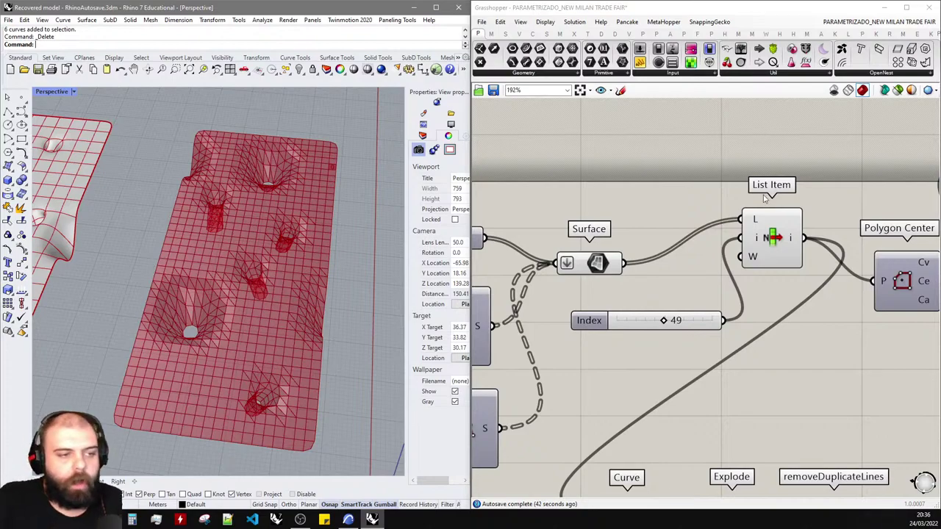
- Move the List Item's output wires to the Surface parameter's output, so it feeds Polygon Center and Curve directly
scroll(632, 222, "down", 5)
scroll(764, 325, "up", 3)
left_click_drag(880, 429, 674, 306)
scroll(694, 283, "down", 5)
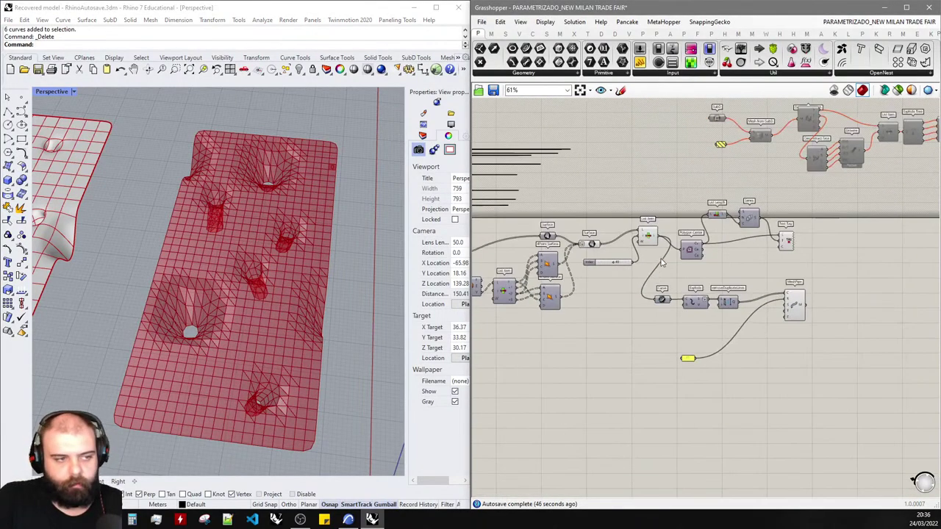
scroll(691, 280, "up", 4)
scroll(683, 274, "down", 5)
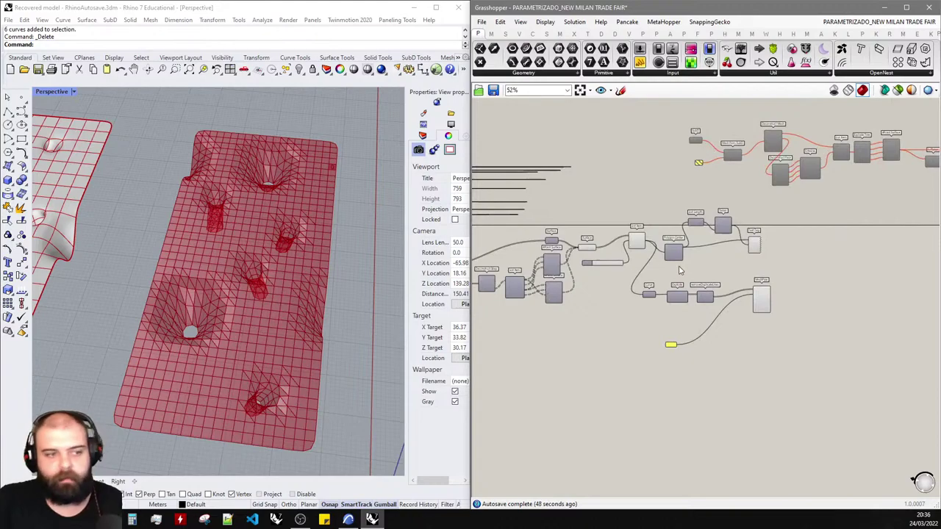
scroll(700, 244, "up", 3)
left_click_drag(714, 237, 620, 251, "ctrl+shift")
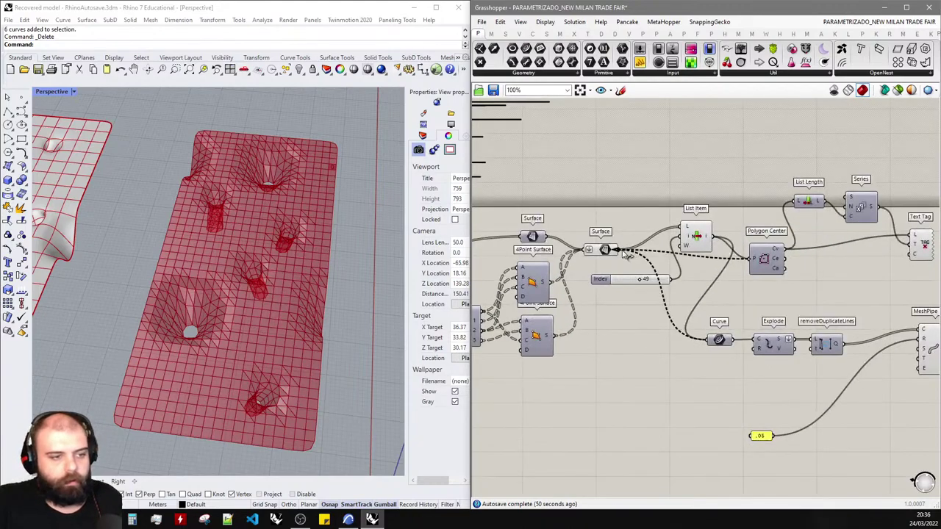
scroll(773, 280, "down", 5)
scroll(817, 275, "up", 5)
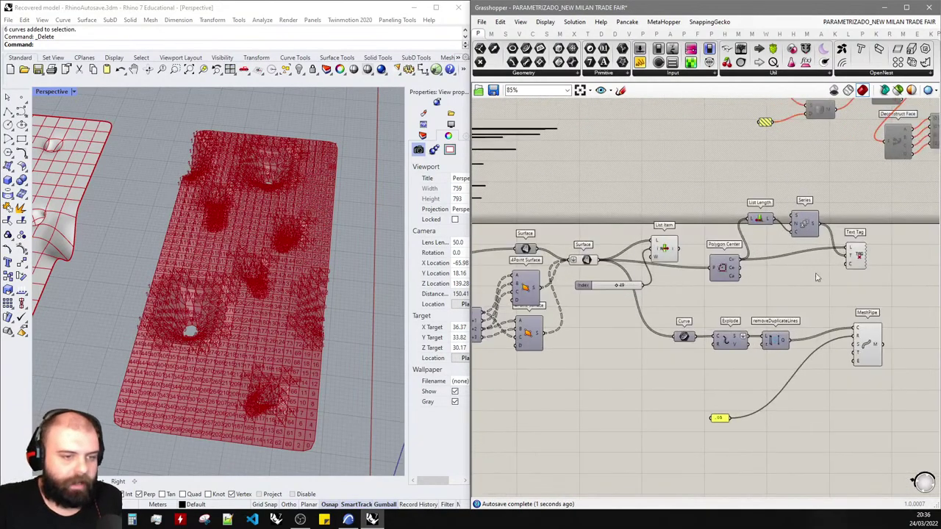
- Delete the Polygon Center, List Length, Series and Text Tag components, along with the List Item and its Index slider
left_click_drag(869, 287, 661, 179)
scroll(576, 260, "down", 5)
scroll(600, 257, "up", 5)
key("Delete")
left_click_drag(651, 322, 562, 226)
key("Delete")
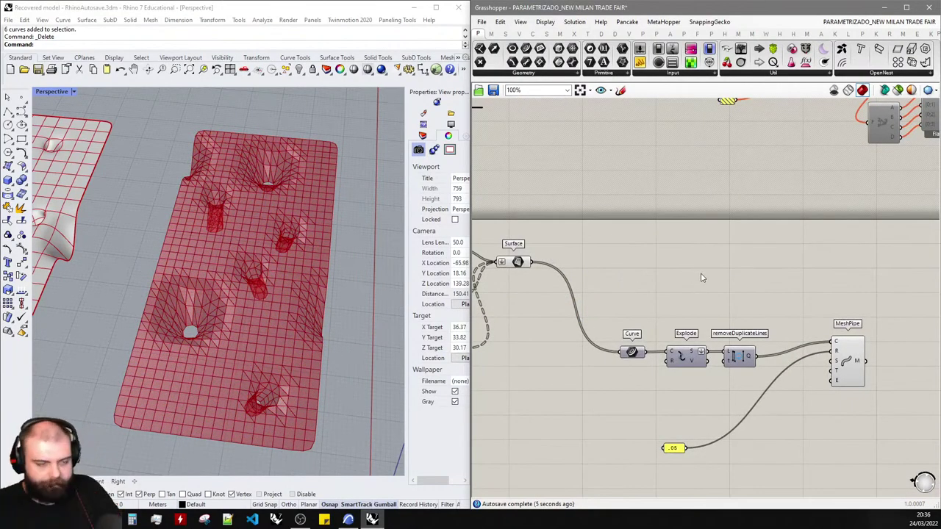
scroll(767, 278, "down", 5)
scroll(702, 284, "up", 4)
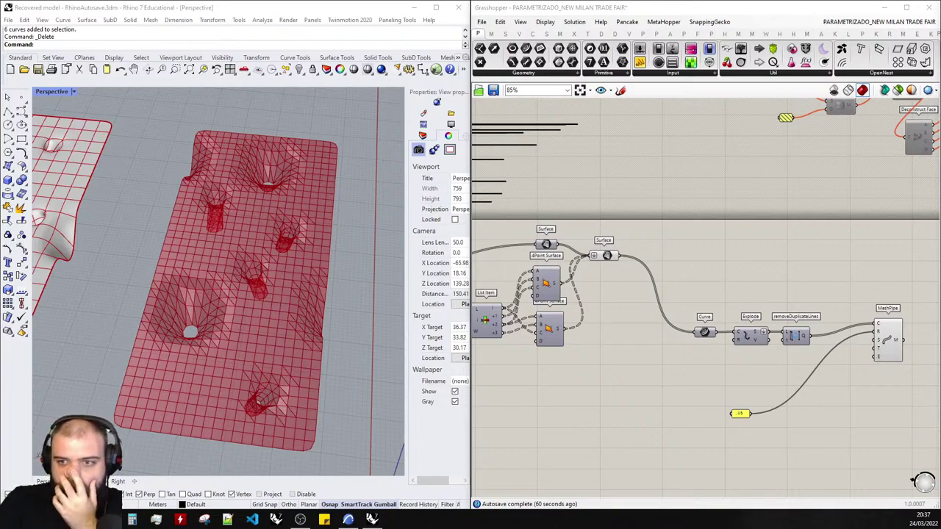
- Bring the YouTube window with the Aroeira 11 video onto this screen, maximize it and play the video full screen
left_click_drag(940, 178, 748, 178)
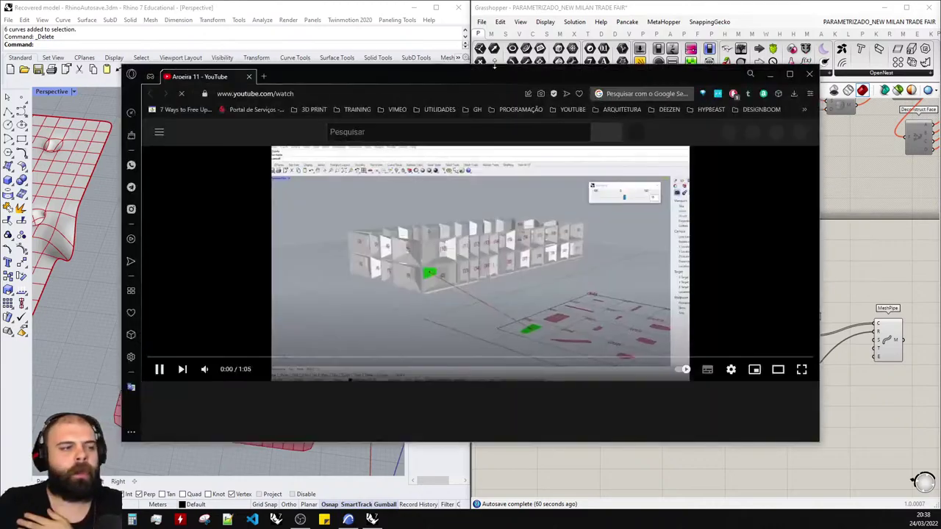
left_click_drag(503, 76, 479, 3)
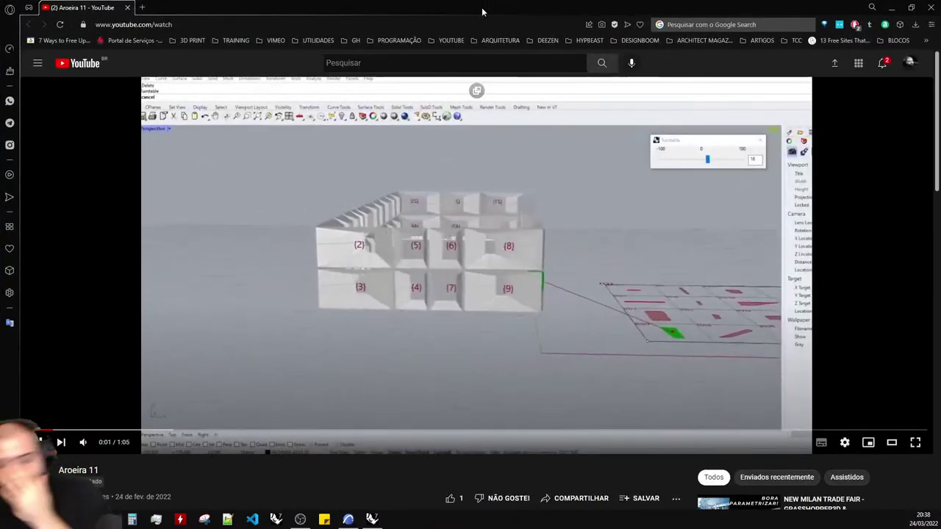
left_click(714, 356)
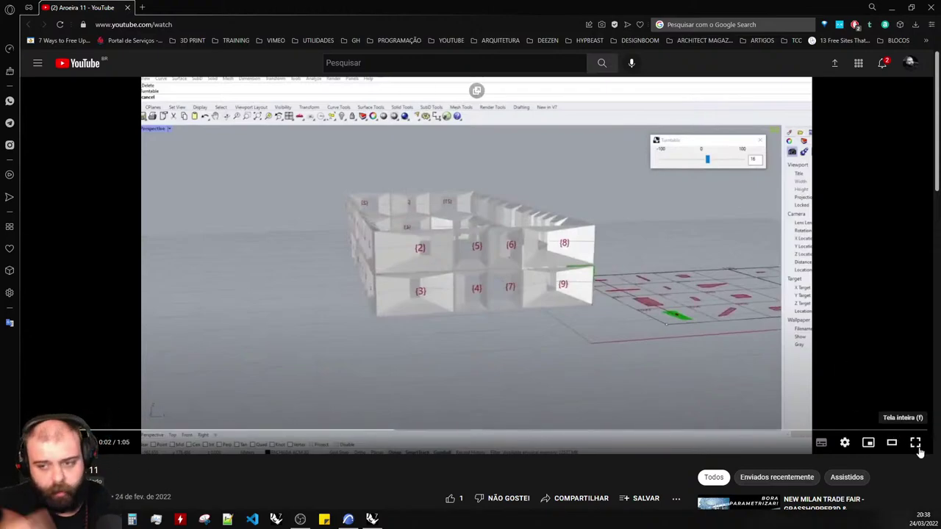
left_click(916, 443)
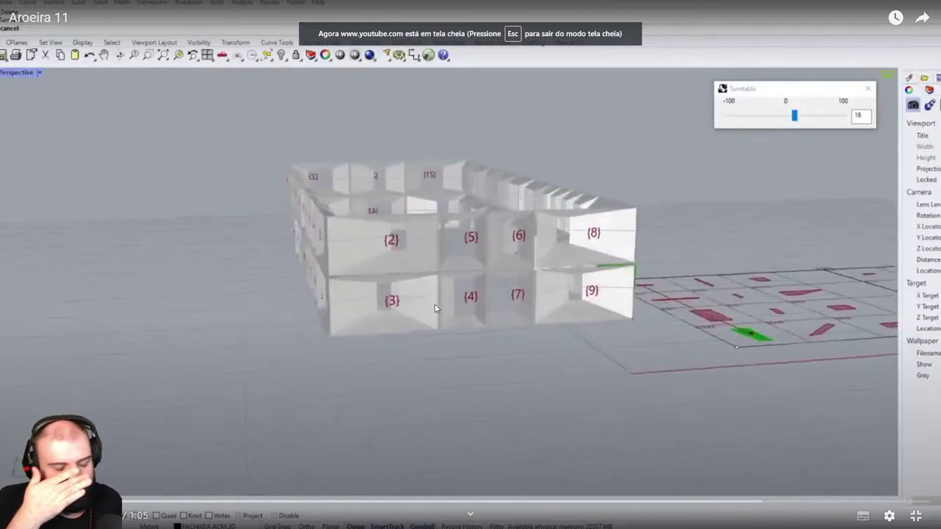
left_click(435, 306)
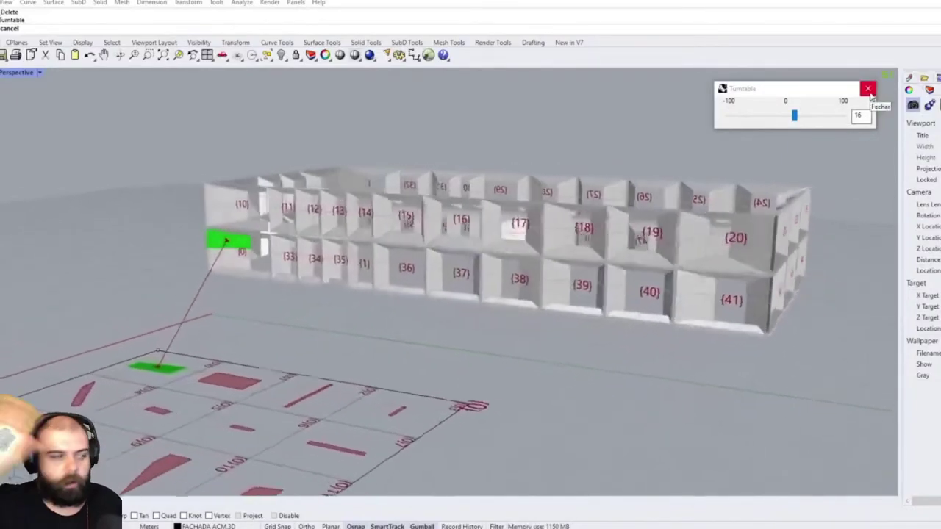
- Pause the video at the view of the numbered facade beside its flattened panels, and resume playback
left_click(868, 90)
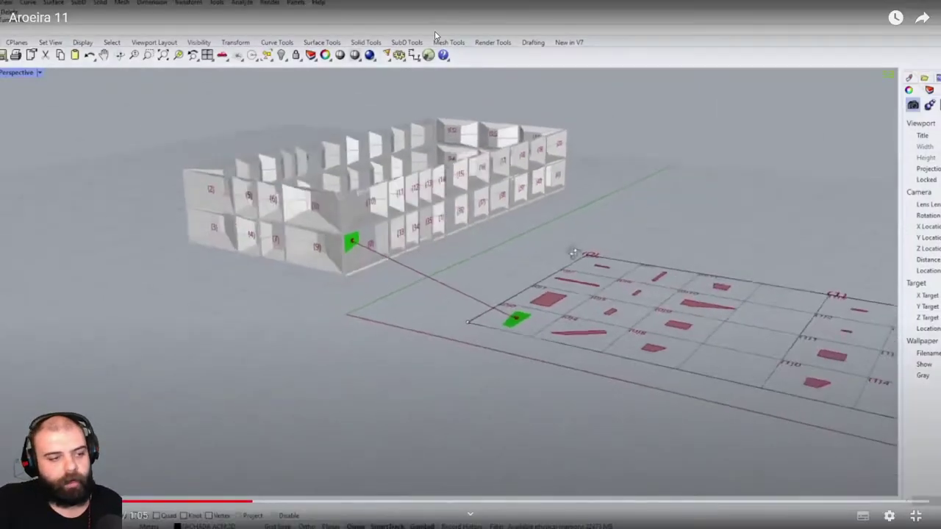
left_click(431, 59)
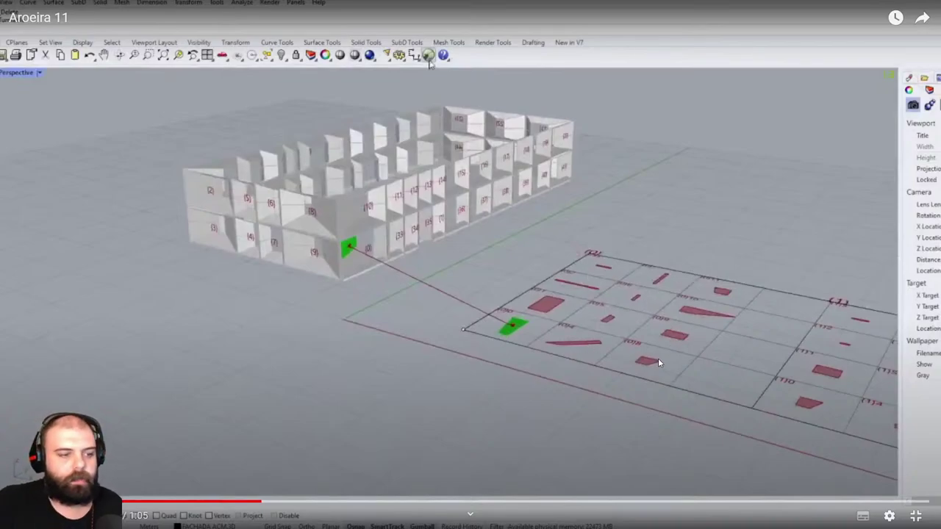
left_click(430, 61)
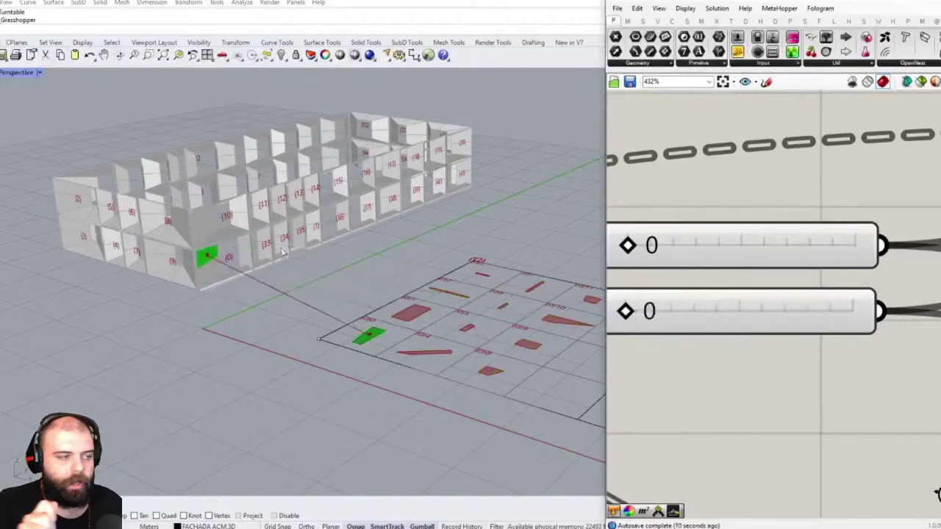
- Watch how two index sliders link each numbered facade module to its flattened panels through the video's end, and exit full screen
scroll(283, 252, "down", 7)
scroll(434, 269, "up", 4)
left_click_drag(628, 247, 657, 245)
scroll(241, 185, "up", 5)
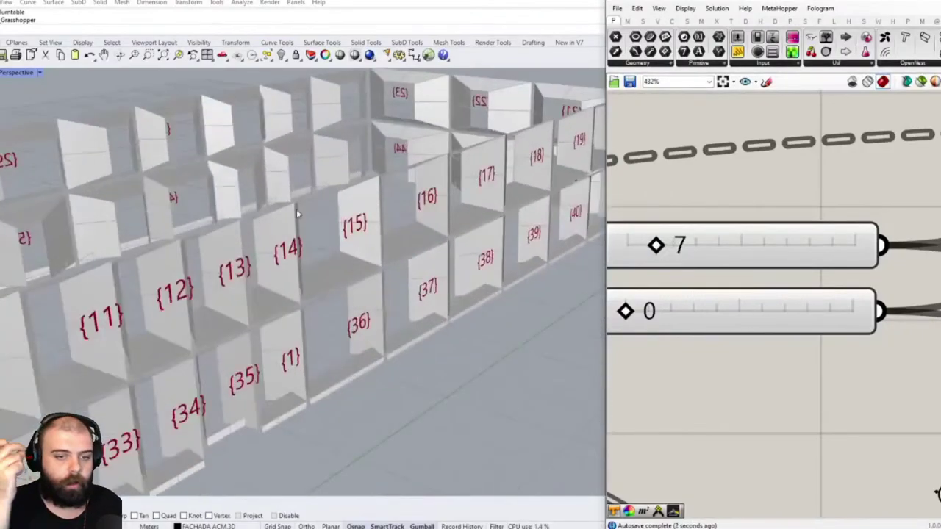
scroll(321, 231, "up", 11)
scroll(256, 237, "down", 5)
right_click_drag(259, 237, 288, 223)
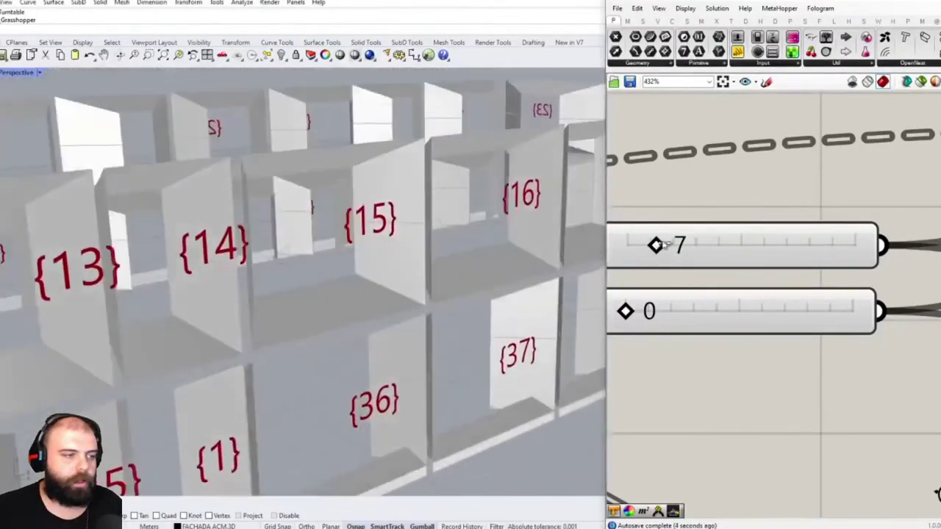
left_click_drag(663, 245, 687, 246)
scroll(246, 151, "down", 2)
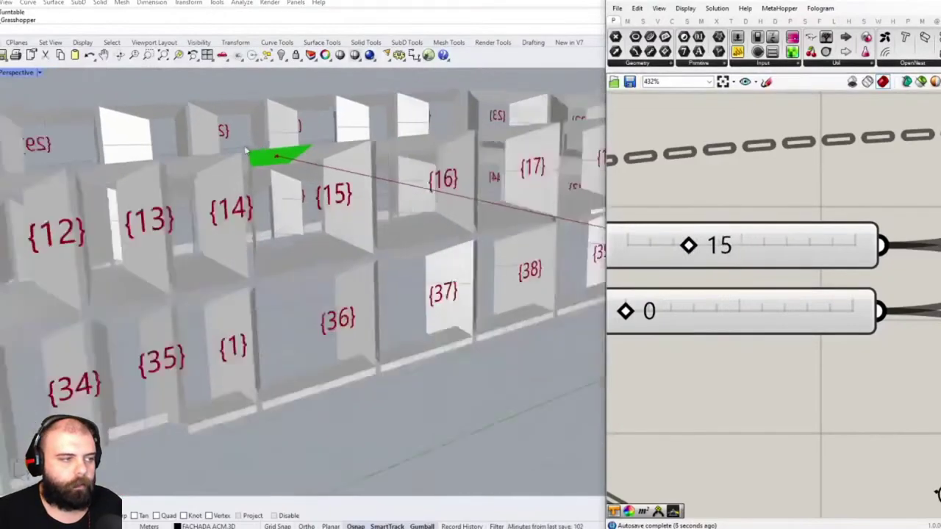
scroll(246, 150, "down", 15)
right_click_drag(298, 199, 350, 229)
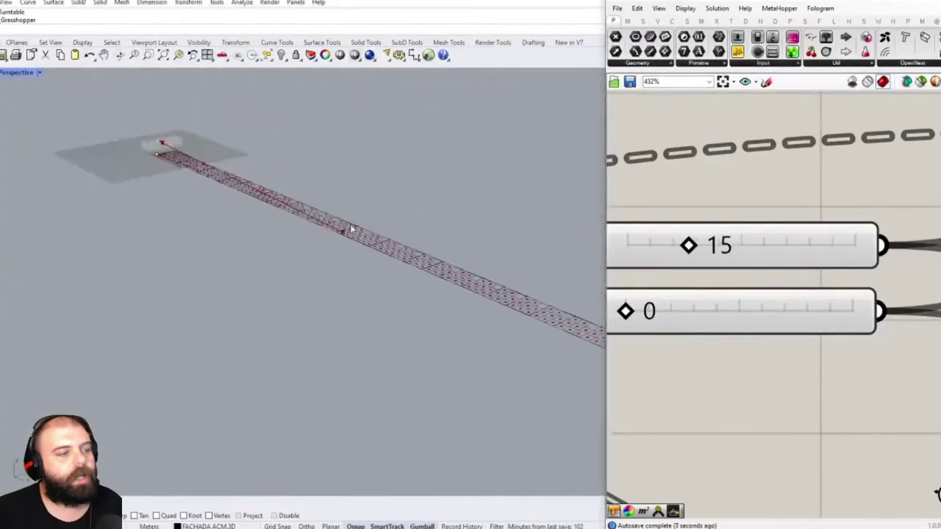
scroll(350, 224, "up", 5)
scroll(424, 252, "down", 8)
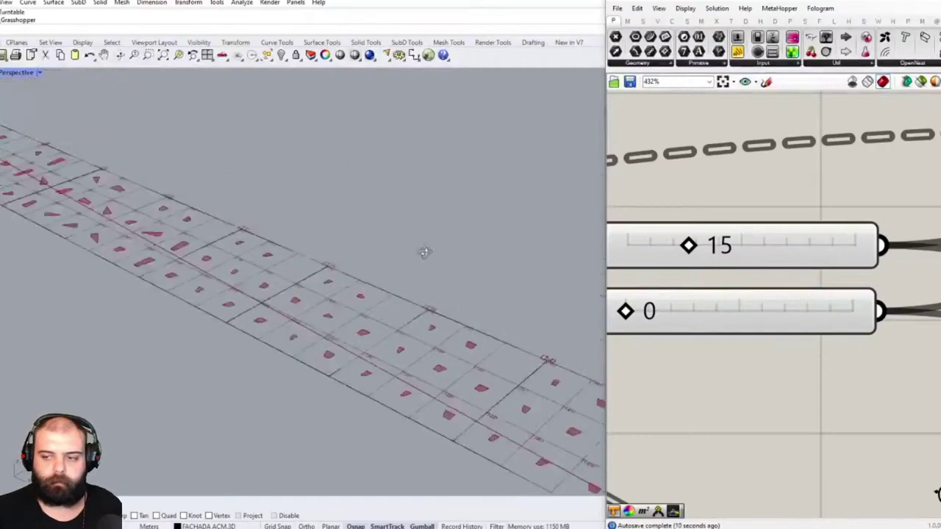
right_click_drag(424, 252, 361, 230)
scroll(462, 328, "up", 8)
scroll(461, 322, "up", 3)
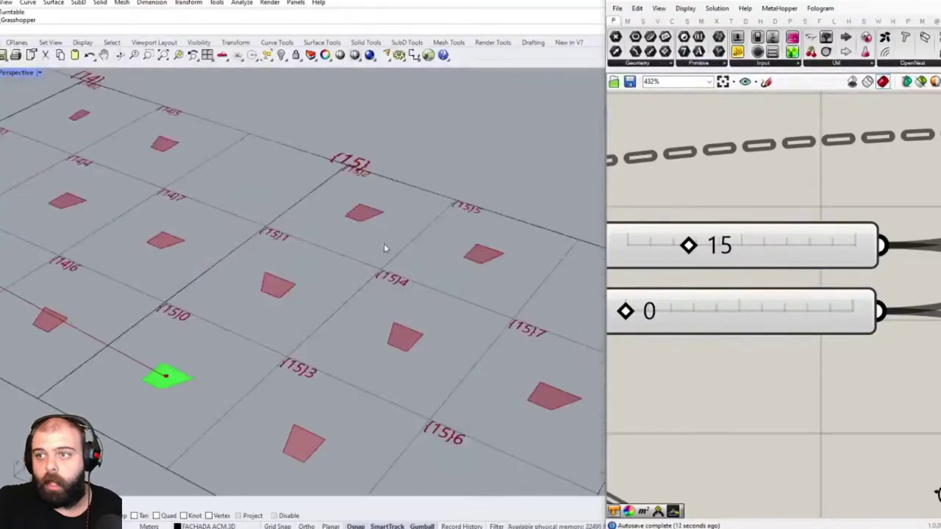
left_click_drag(626, 311, 749, 313)
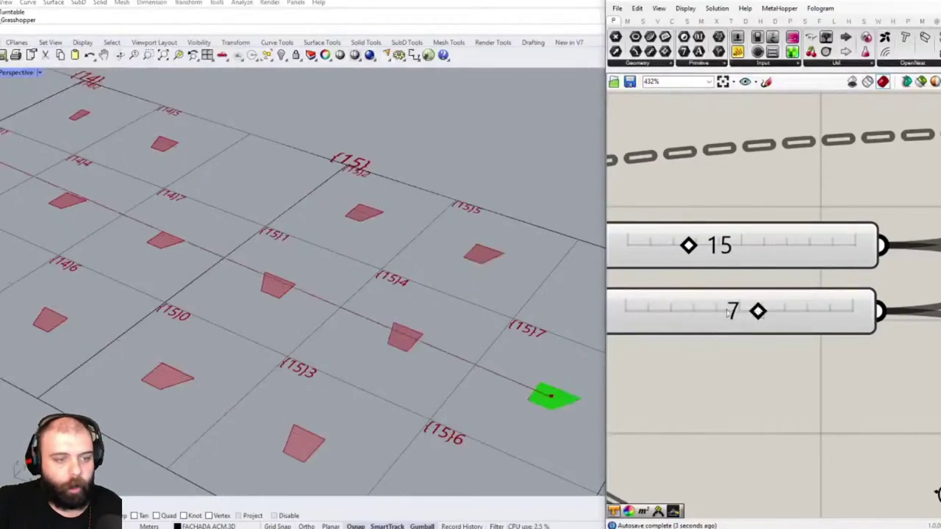
scroll(478, 311, "down", 6)
scroll(184, 140, "up", 4)
scroll(183, 140, "up", 4)
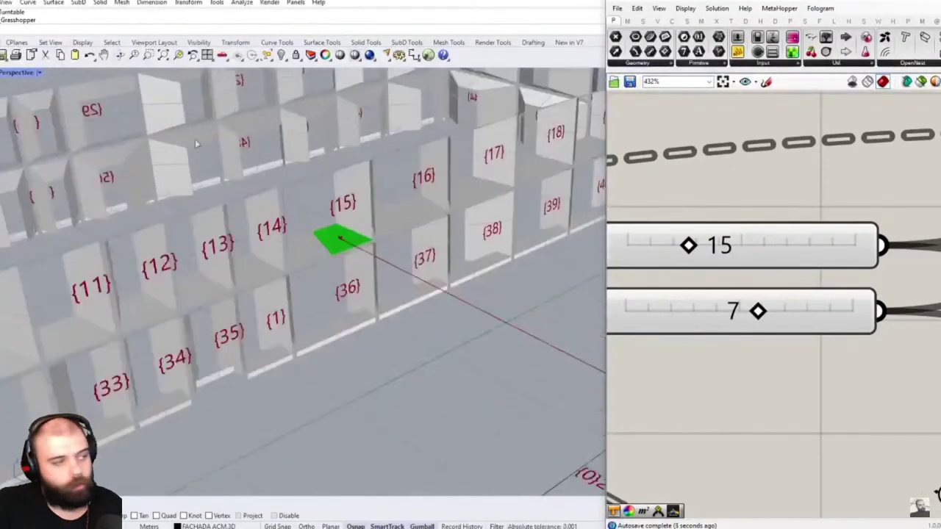
scroll(301, 191, "down", 2)
left_click_drag(688, 246, 630, 249)
scroll(348, 212, "down", 3)
scroll(353, 219, "up", 3)
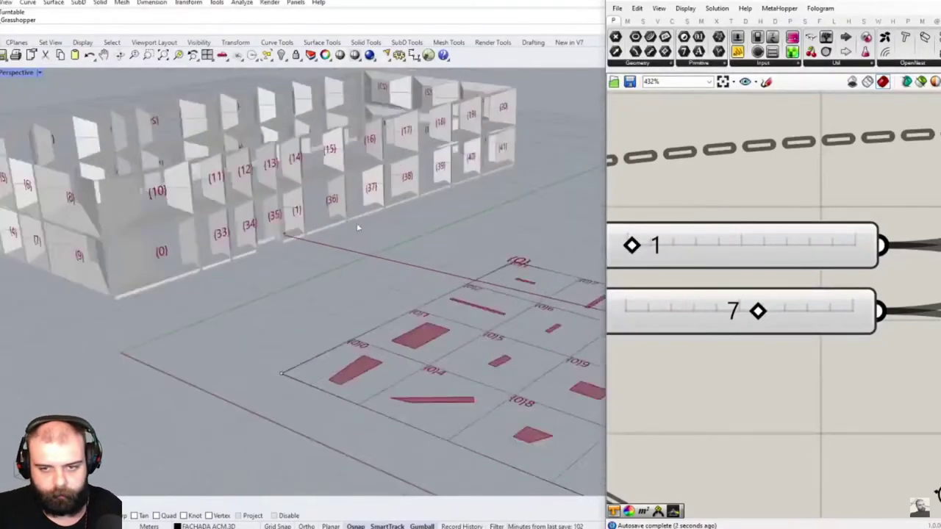
scroll(338, 213, "down", 4)
scroll(441, 270, "down", 2)
scroll(430, 270, "up", 4)
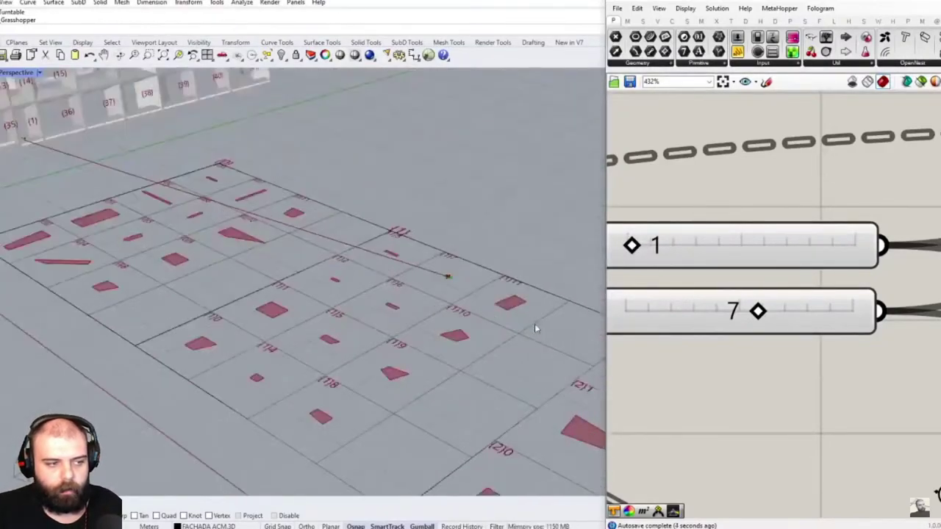
scroll(536, 326, "down", 1)
scroll(382, 217, "up", 1)
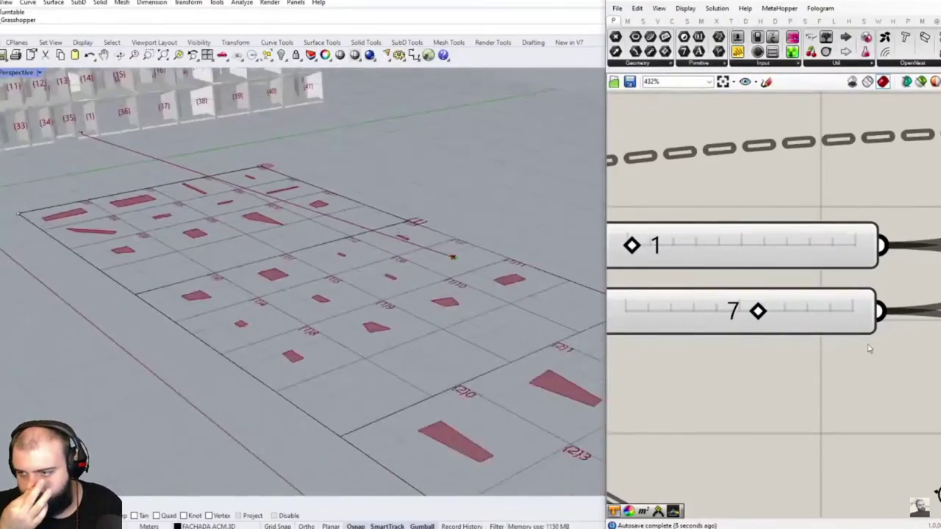
left_click_drag(757, 311, 682, 311)
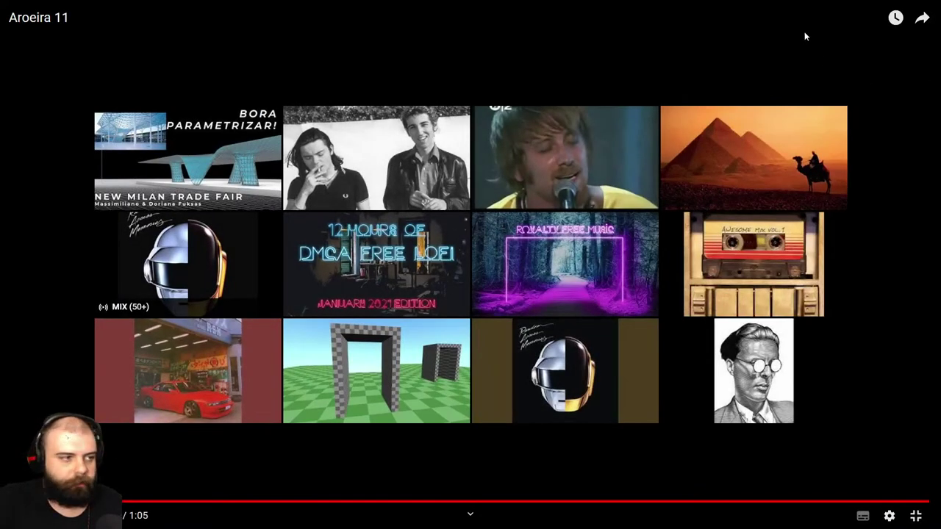
left_click(915, 515)
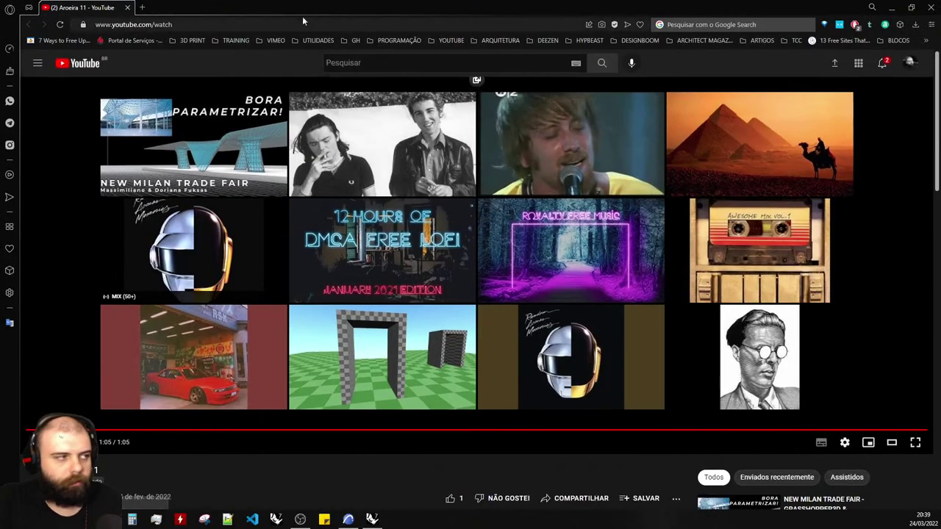
- Close the YouTube window and move the Curve, Explode, removeDuplicateLines, MeshPipe and .05 panel group closer to the merged Surface component
left_click(931, 7)
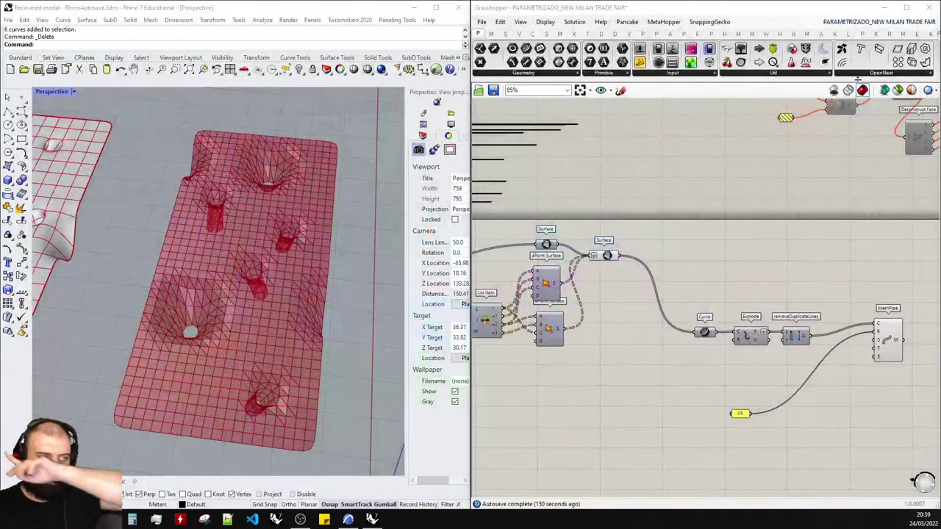
right_click_drag(384, 244, 272, 272)
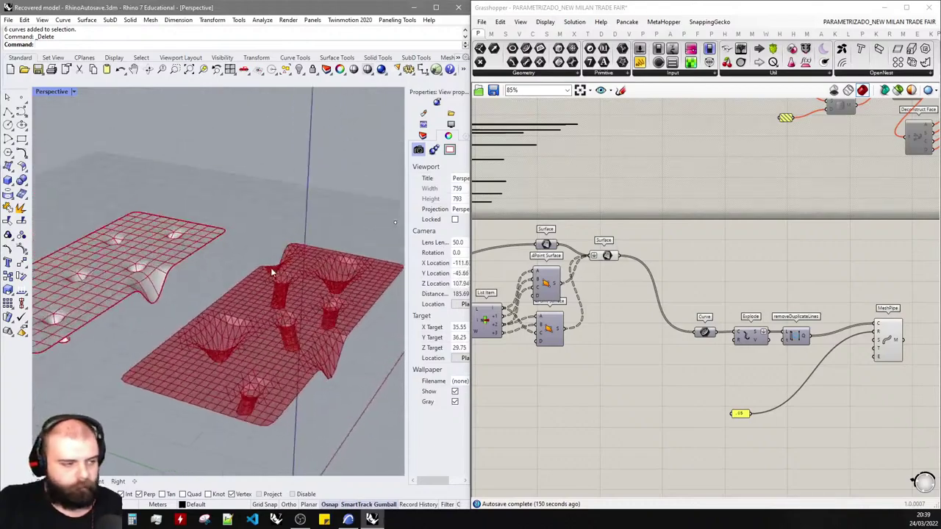
scroll(594, 211, "down", 2)
left_click_drag(864, 374, 607, 265)
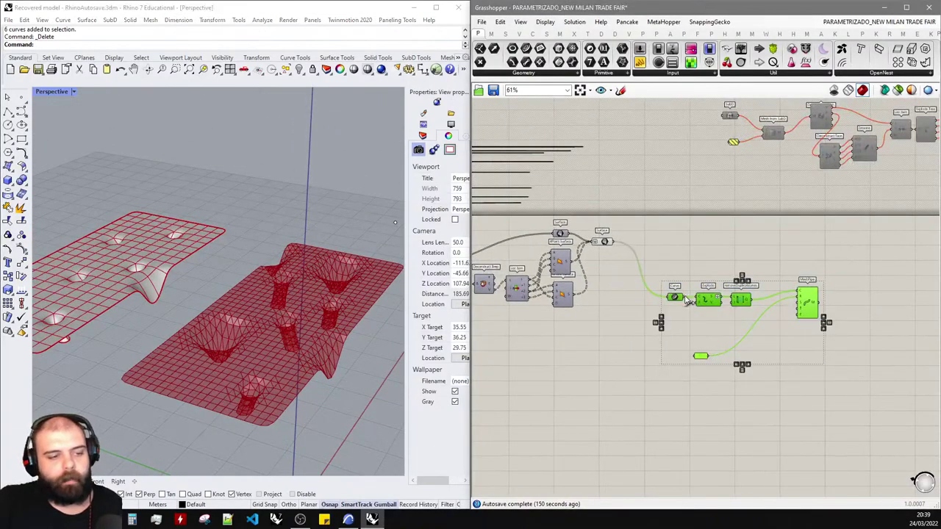
left_click_drag(673, 295, 645, 249)
left_click(650, 201)
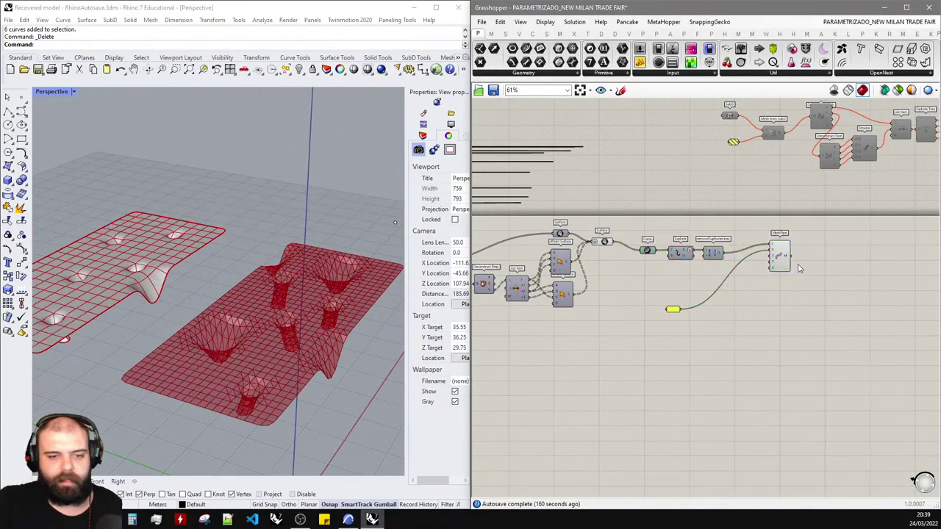
scroll(798, 266, "down", 4)
- Bake the MeshPipe component and the merged Surface component into the Rhino model
left_click(884, 7)
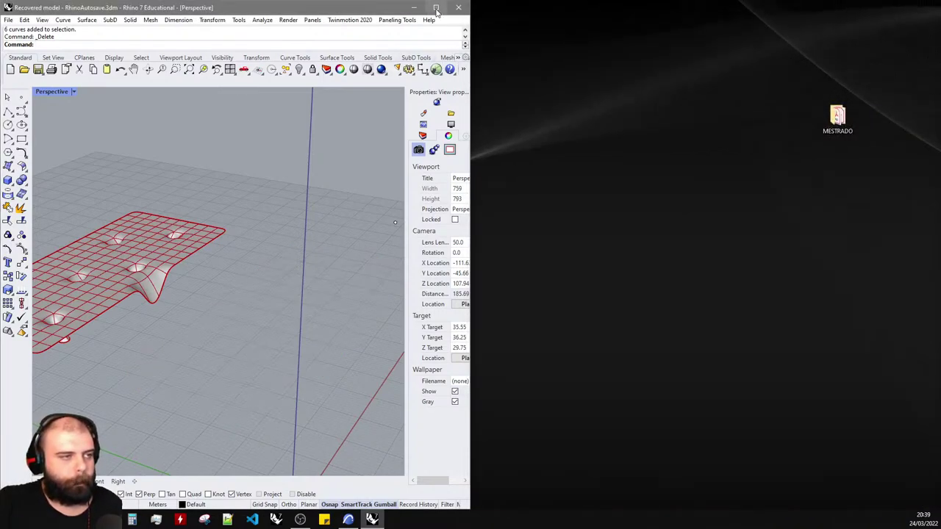
left_click(436, 70)
scroll(838, 283, "up", 5)
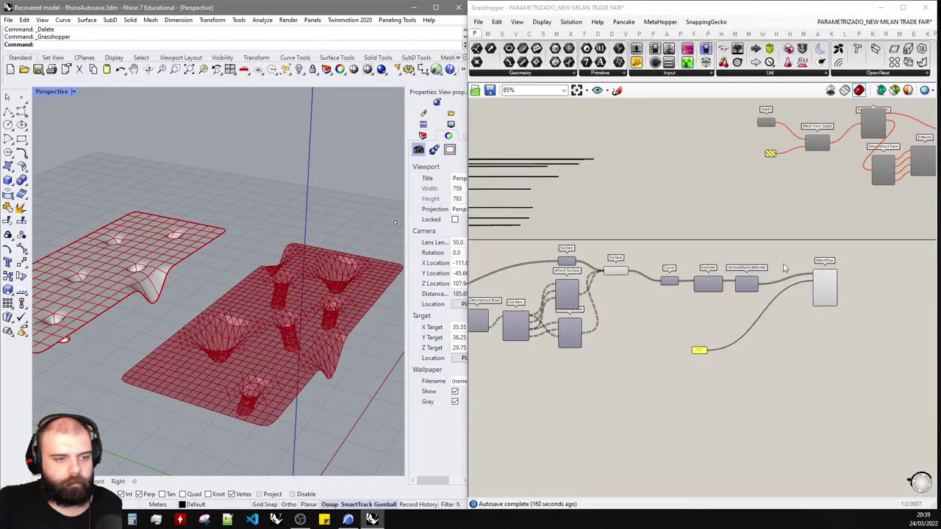
middle_click(838, 283)
left_click(864, 309)
left_click(502, 268)
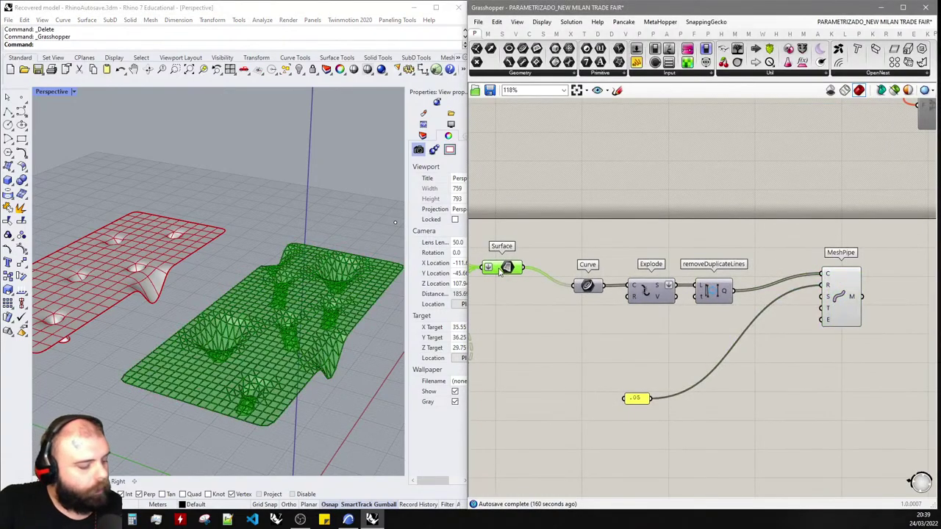
middle_click(512, 269)
left_click(531, 287)
- Put the Grasshopper window away, maximize Rhino and set the Perspective viewport to Rendered display
left_click(925, 7)
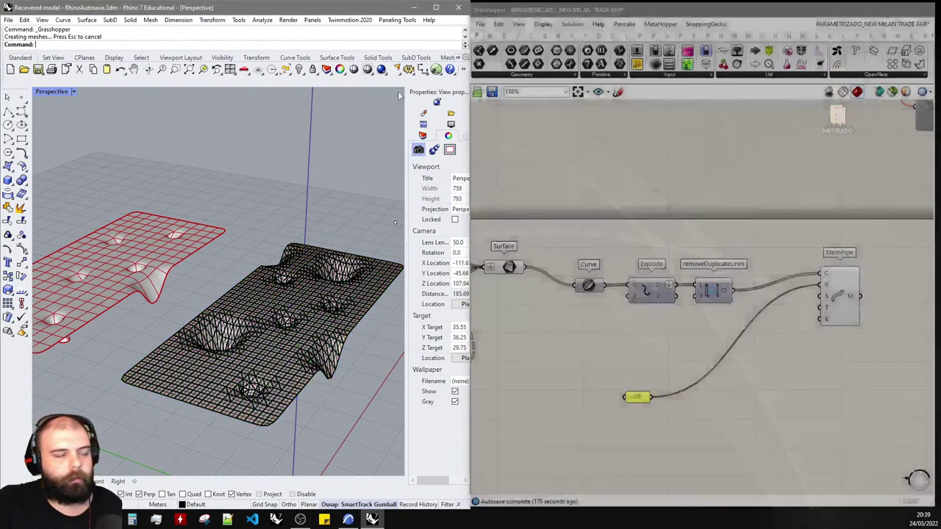
key("super+Up")
left_click(58, 88)
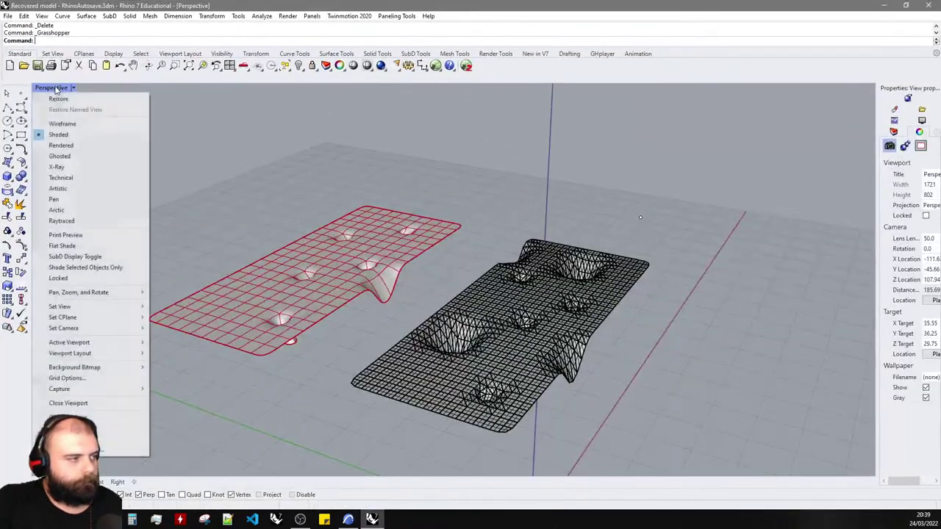
left_click(62, 145)
scroll(504, 183, "up", 3)
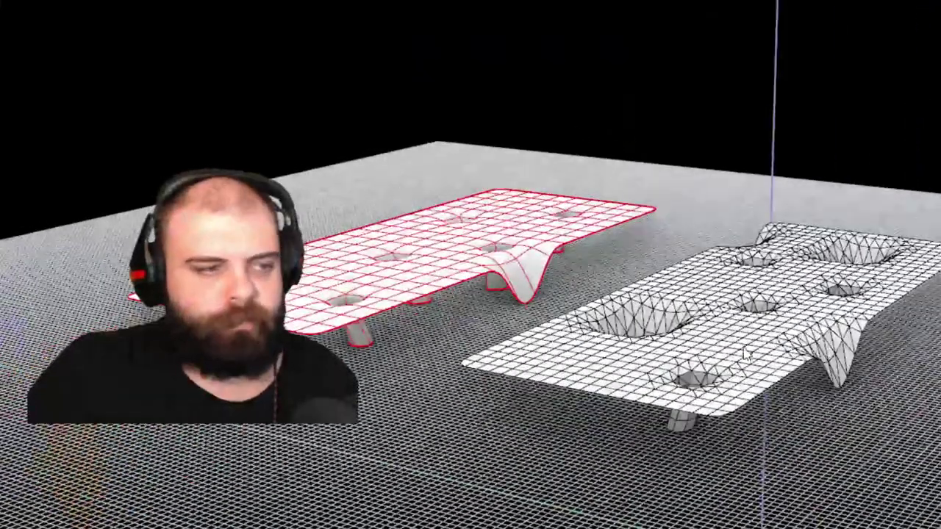
scroll(336, 210, "up", 2)
- Delete the original red-gridded canopy beside the baked one and view the remaining canopy from a low angle
left_click(337, 210)
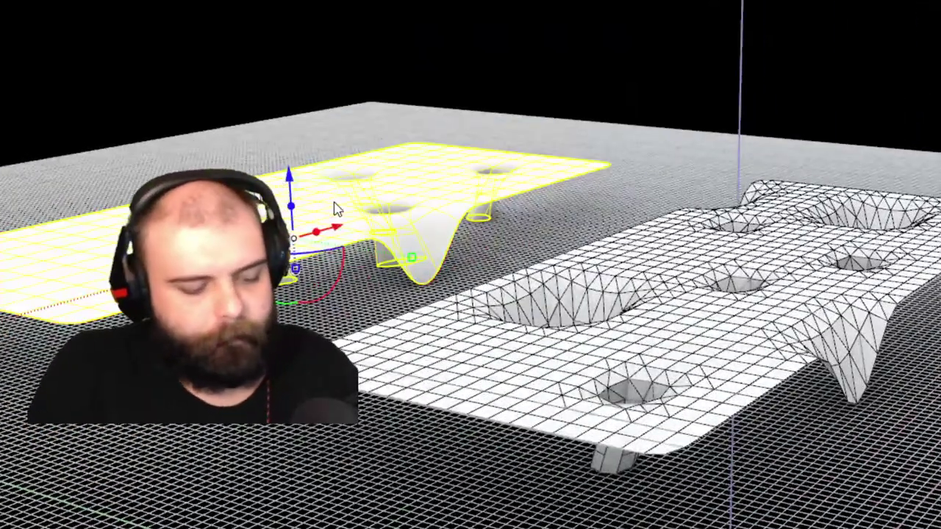
key("Delete")
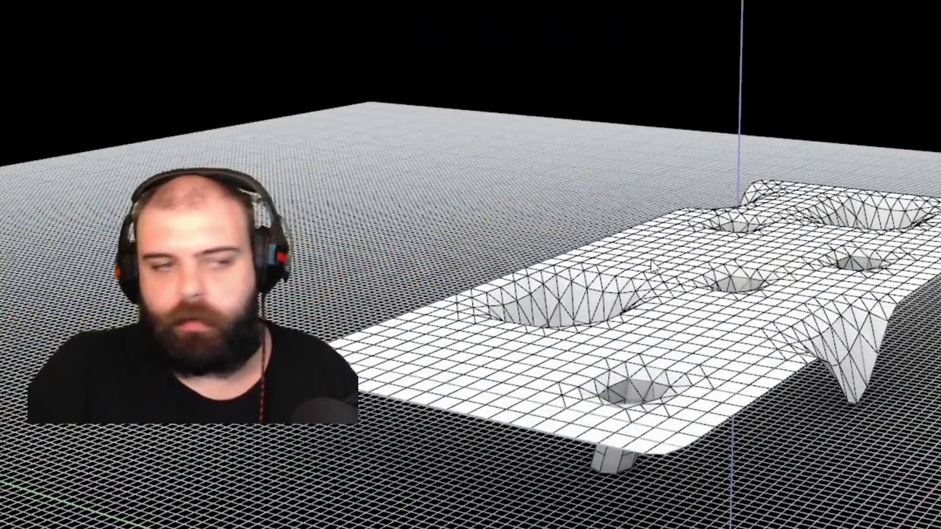
right_click_drag(374, 214, 443, 228)
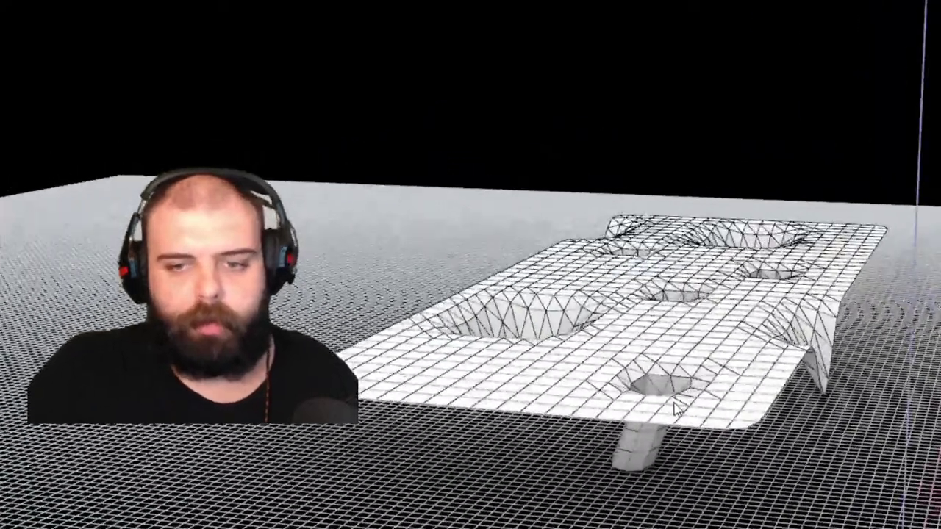
right_click_drag(676, 408, 689, 389)
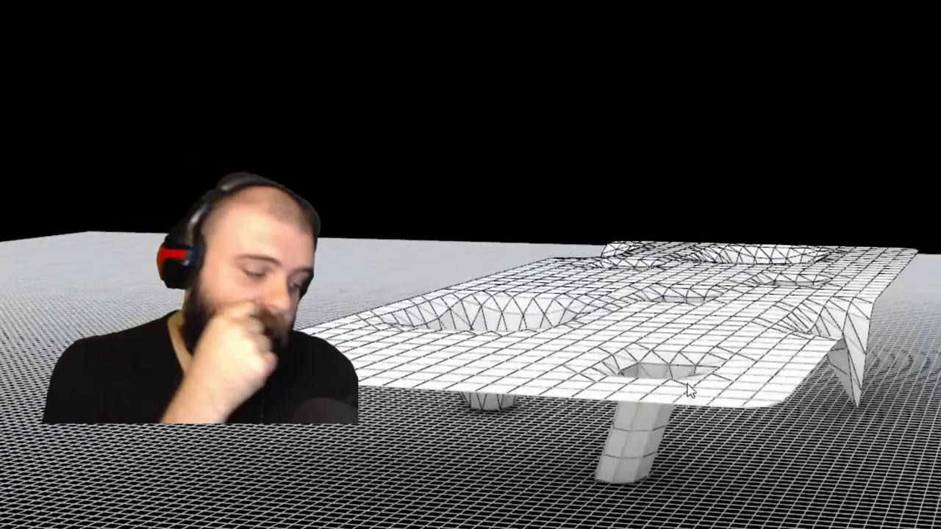